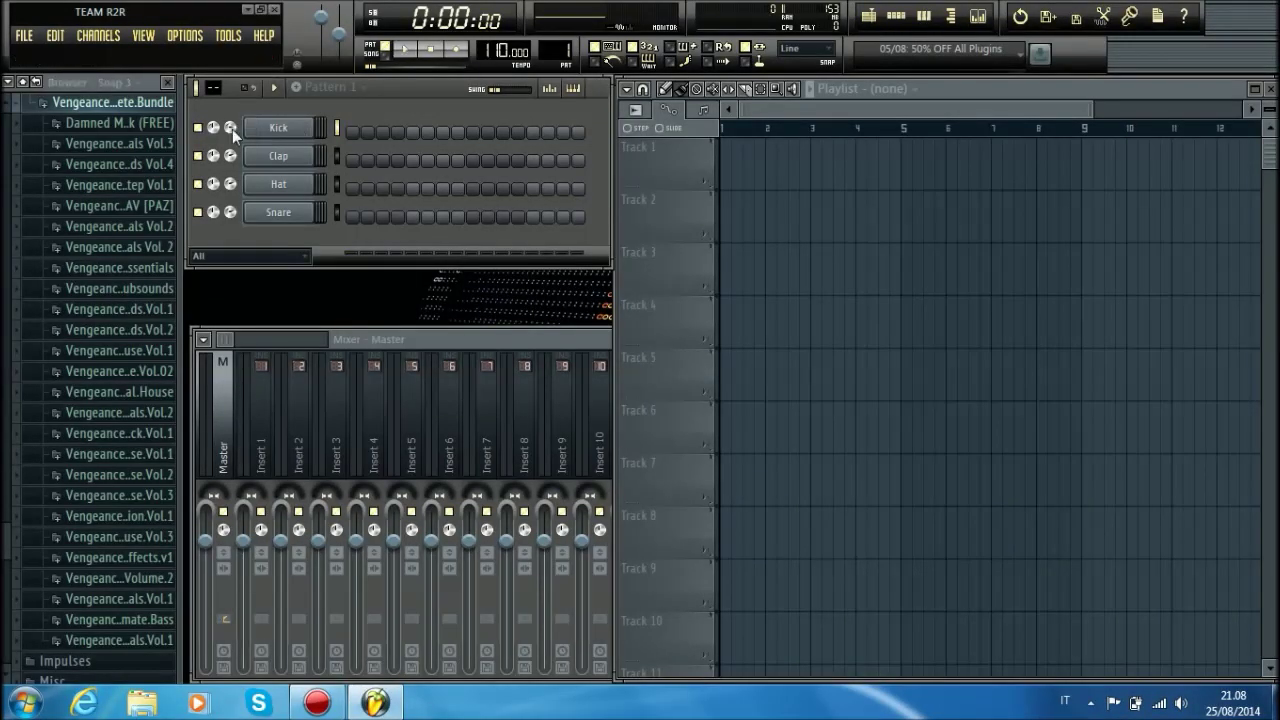
Step: Fill the Kick channel on every 4 steps and place Pattern 1 across bars 1 to 4 of playlist Track 1
{"action": "right_click", "coordinate": [283, 135]}
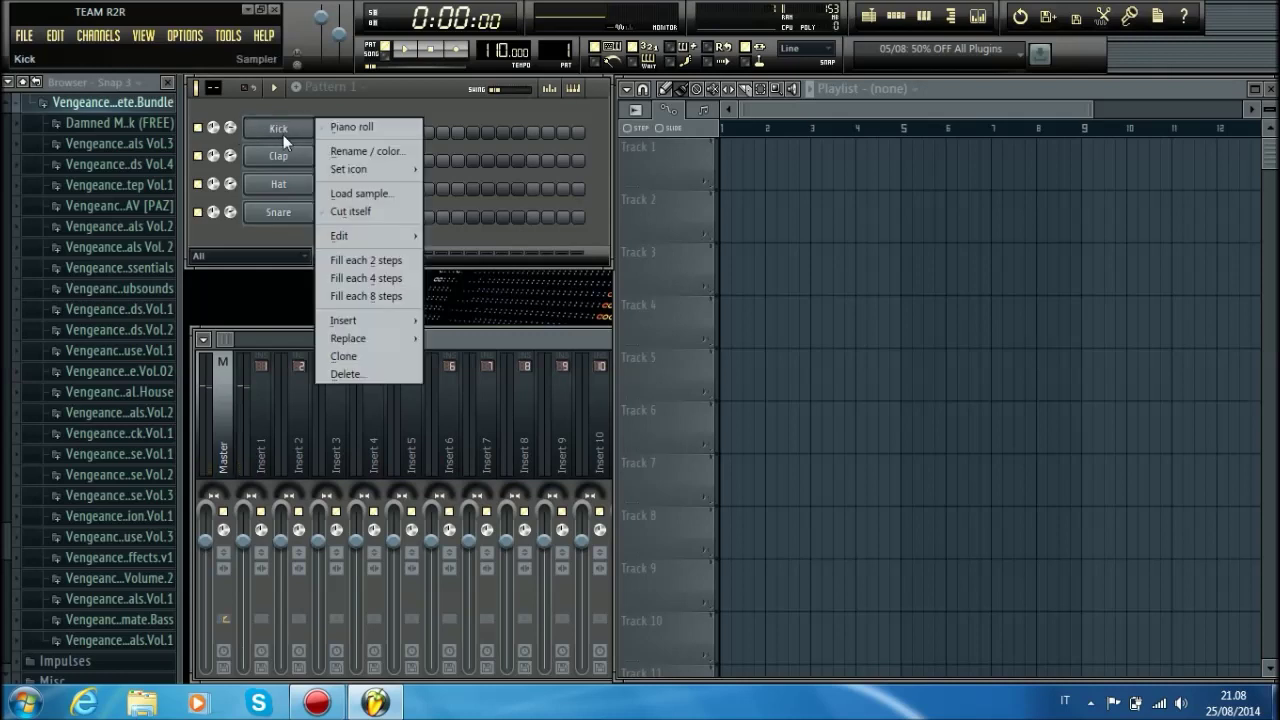
{"action": "left_click", "coordinate": [384, 277]}
{"action": "left_click", "coordinate": [860, 148]}
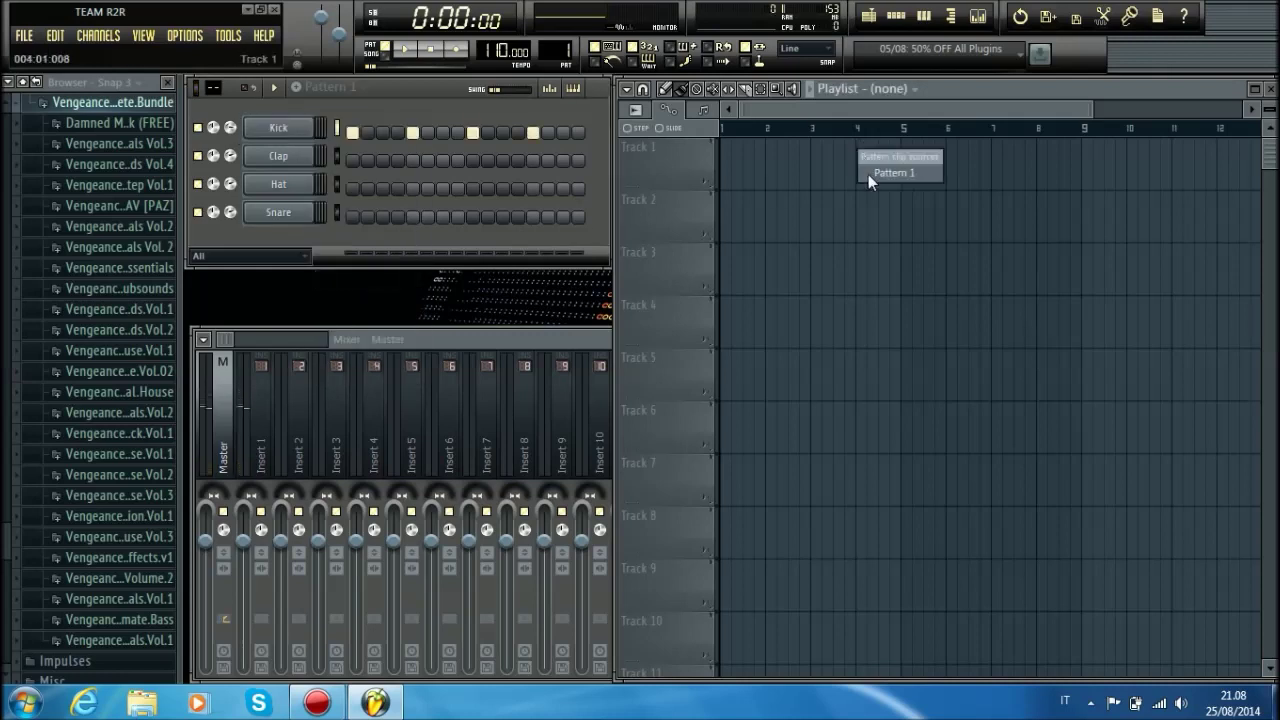
{"action": "left_click_drag", "start_coordinate": [865, 160], "coordinate": [725, 162]}
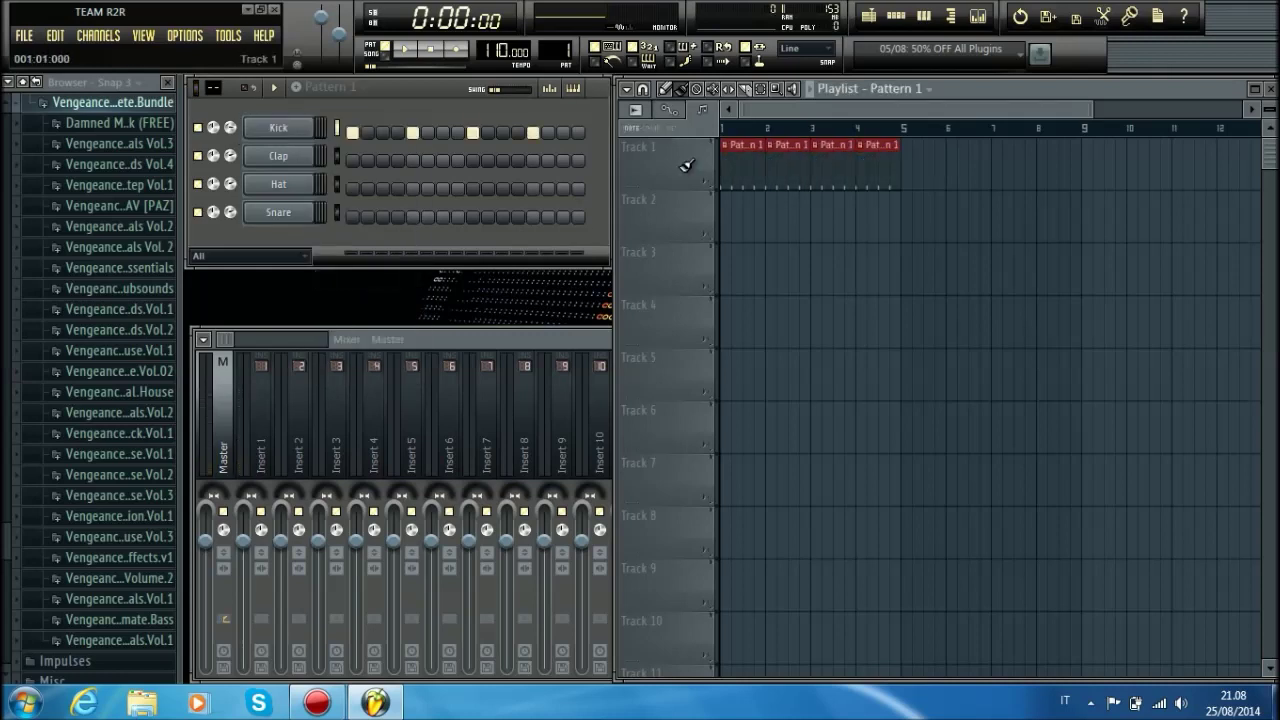
Step: Audition the electro kicks in the VEC4 Bassdrums folder and replace the Kick channel's sample with VEC4 Electro Kicks 09
{"action": "left_click", "coordinate": [105, 164]}
{"action": "left_click", "coordinate": [115, 185]}
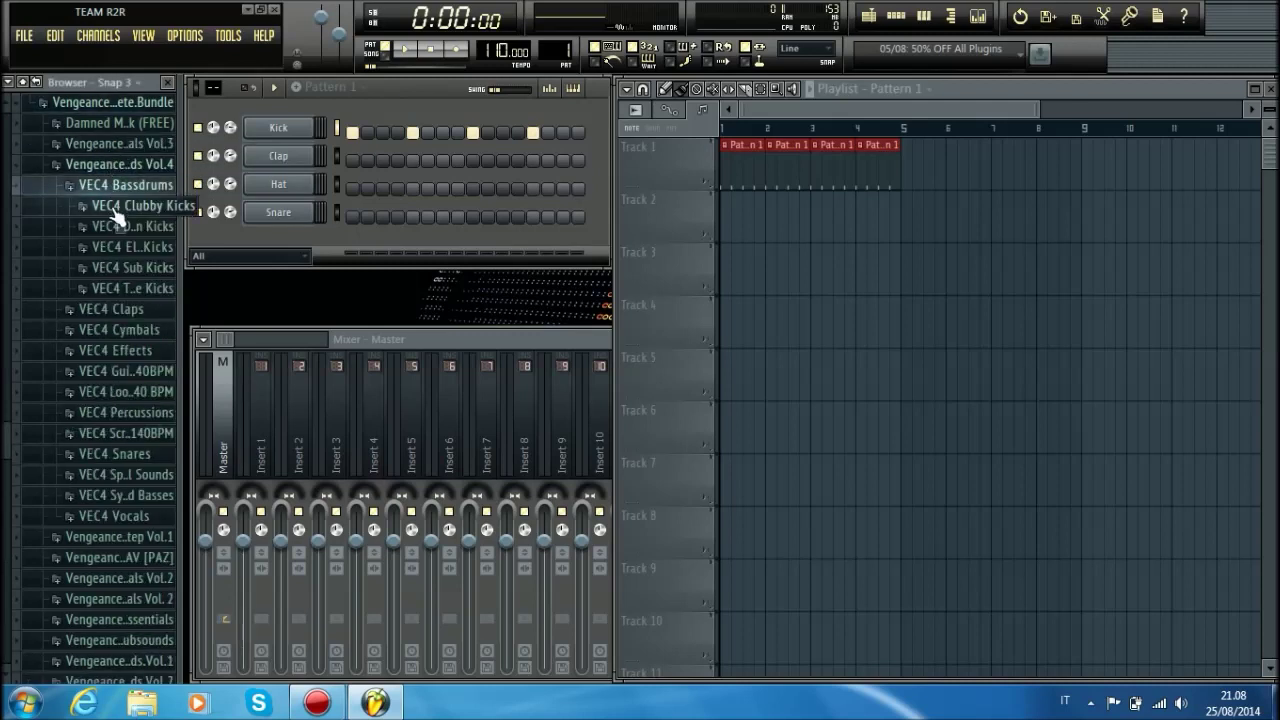
{"action": "left_click", "coordinate": [116, 244]}
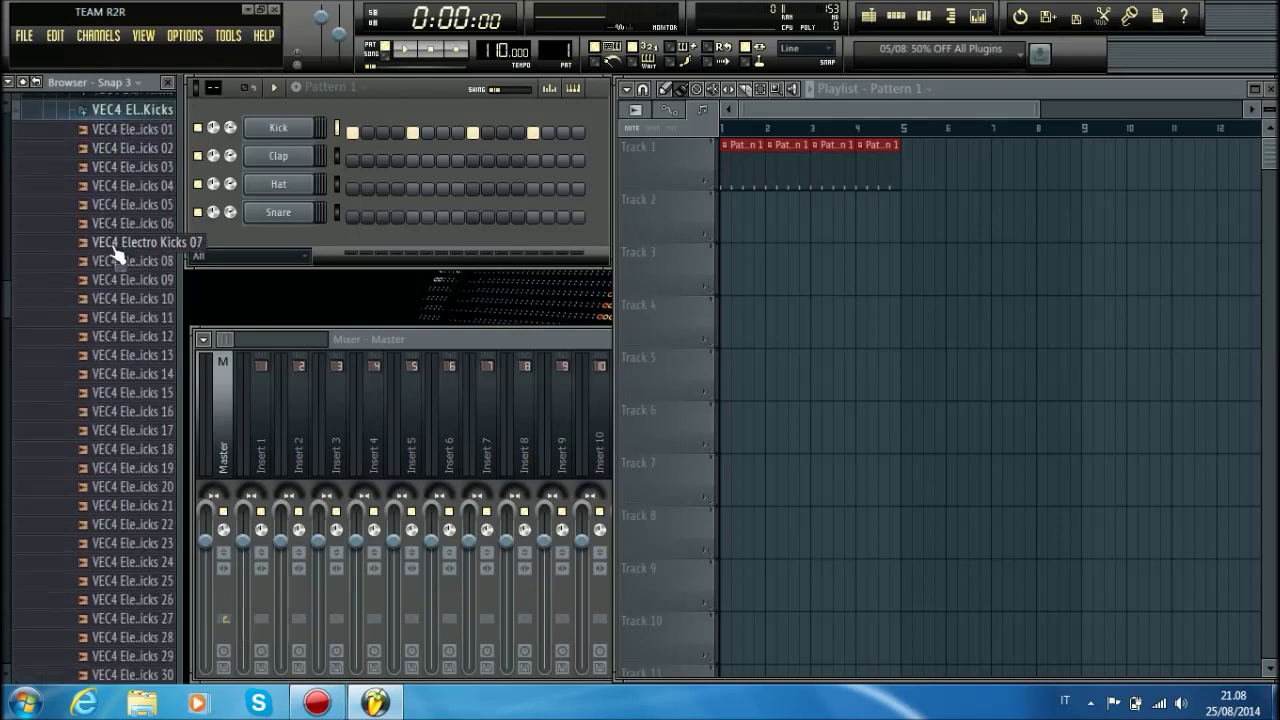
{"action": "left_click", "coordinate": [116, 240]}
{"action": "left_click", "coordinate": [124, 255]}
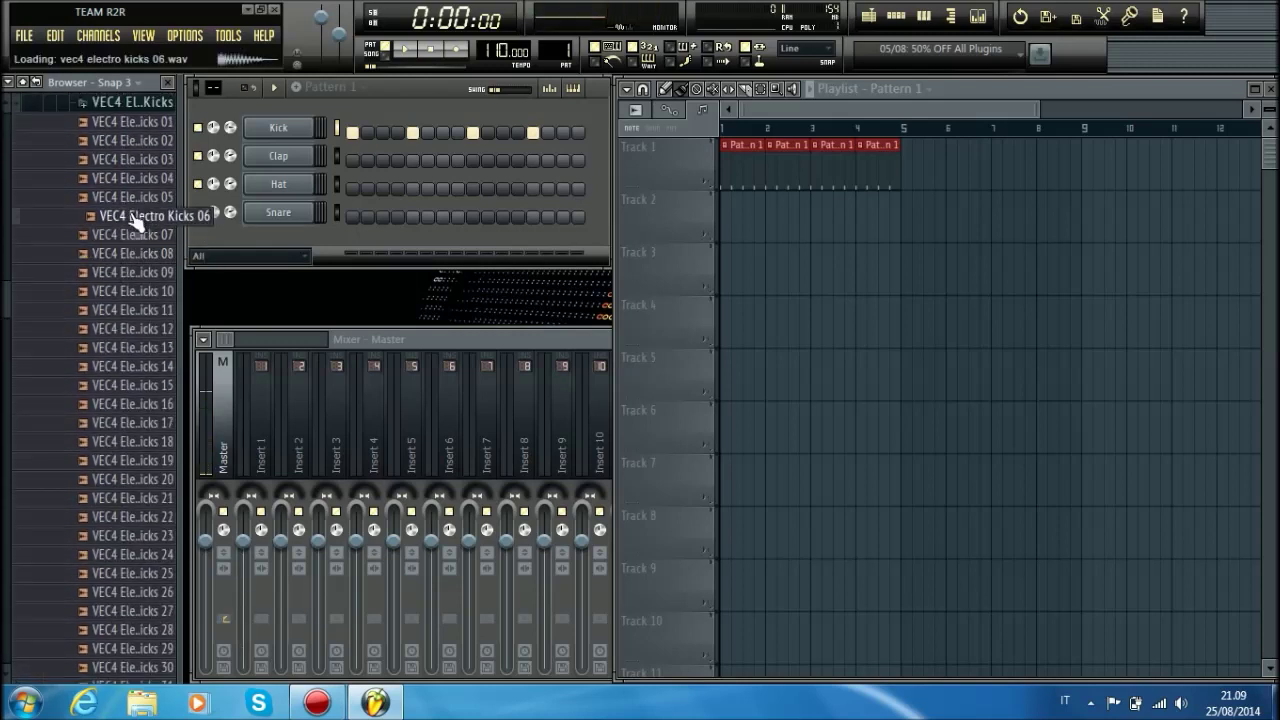
{"action": "left_click", "coordinate": [123, 274]}
{"action": "left_click", "coordinate": [124, 300]}
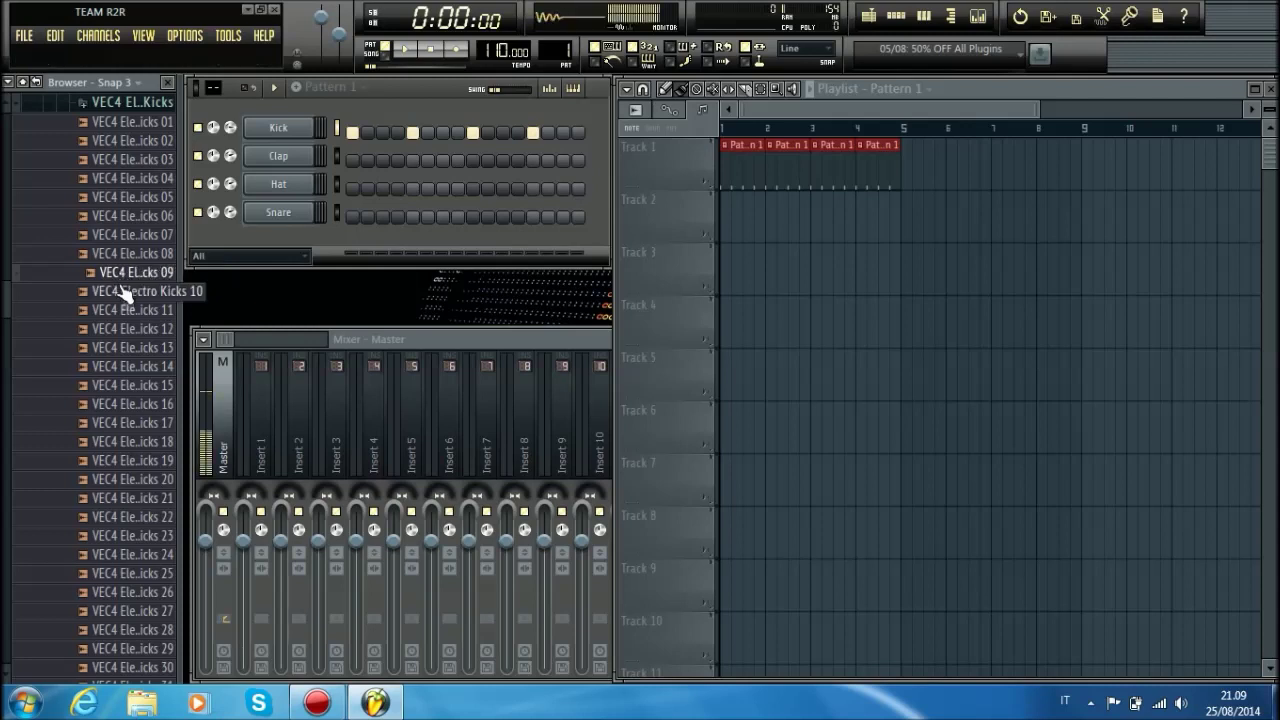
{"action": "left_click_drag", "start_coordinate": [123, 273], "coordinate": [207, 257]}
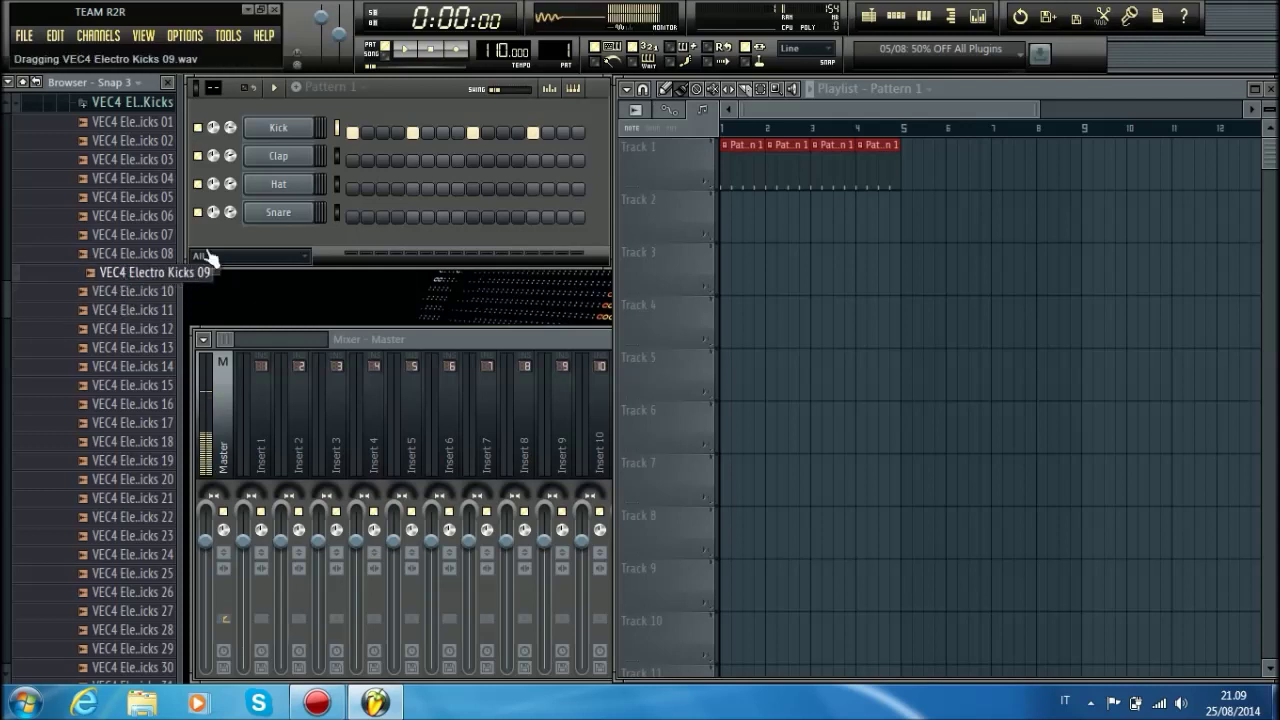
{"action": "left_click_drag", "start_coordinate": [303, 147], "coordinate": [290, 128]}
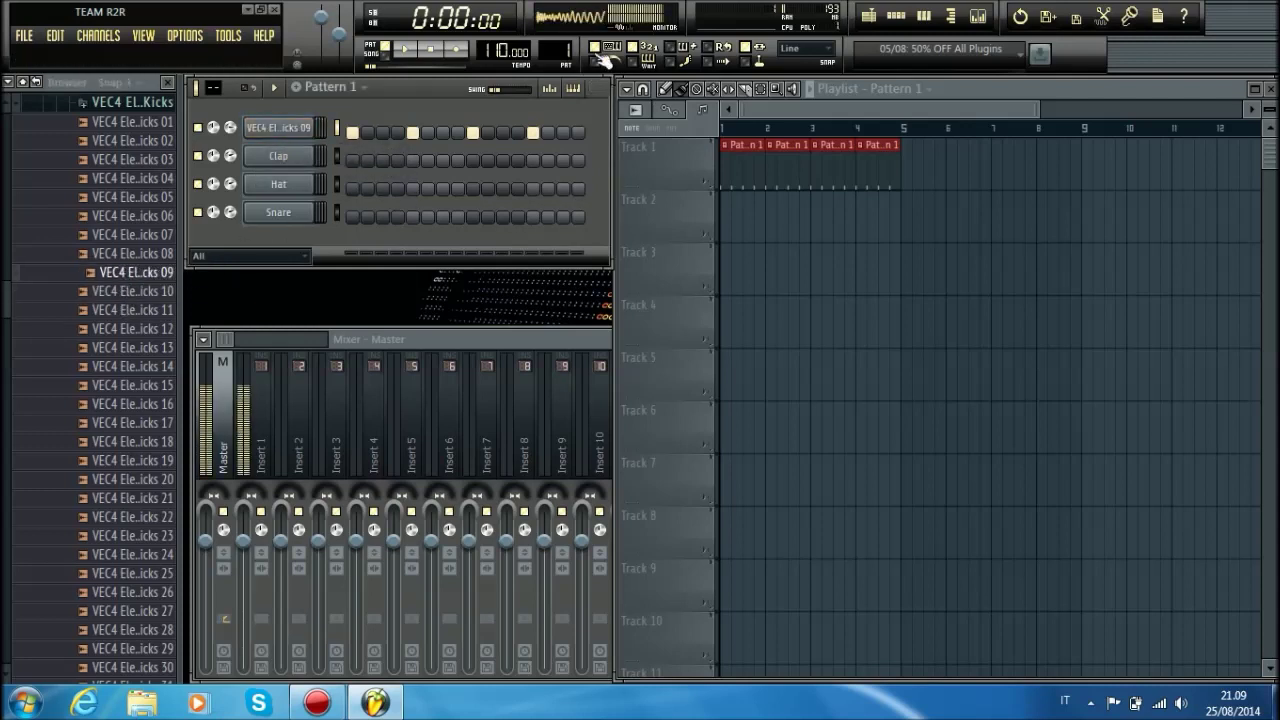
Step: Switch to Pattern 2 and insert a Nexus instrument channel above the Snare channel
{"action": "scroll", "coordinate": [556, 48], "scroll_direction": "up", "scroll_amount": 1}
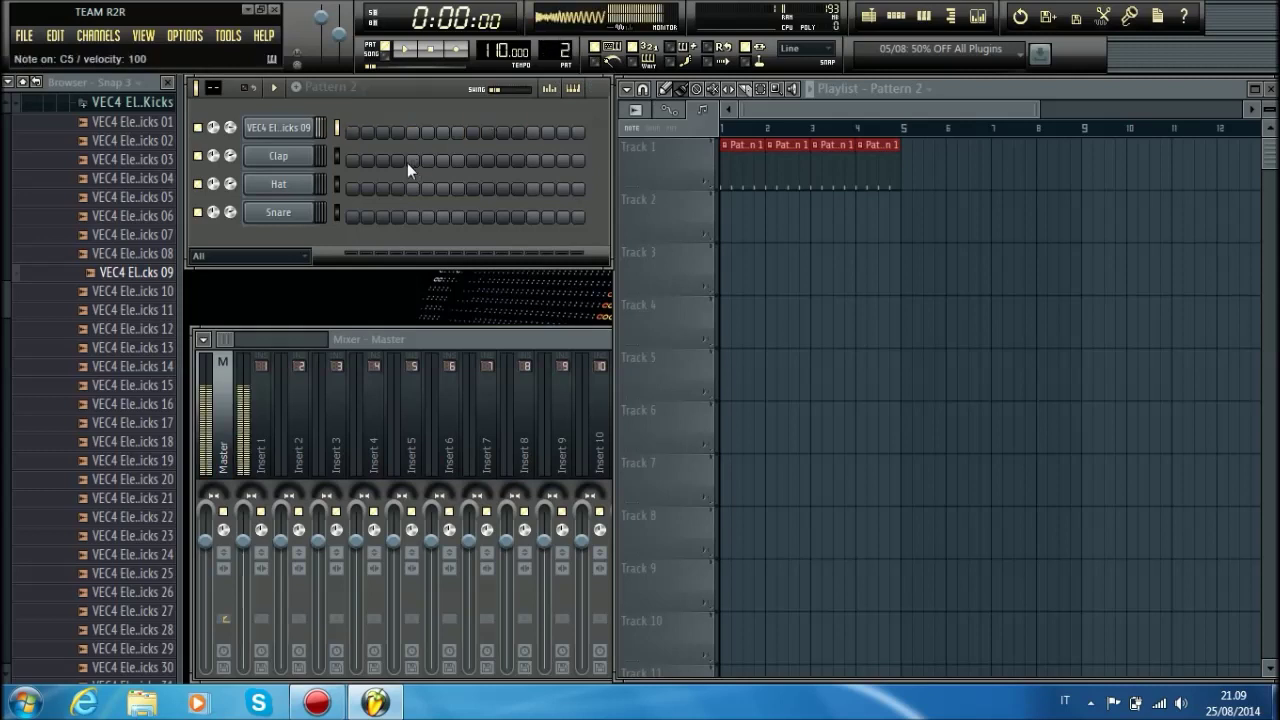
{"action": "right_click", "coordinate": [285, 212]}
{"action": "mouse_move", "coordinate": [405, 403]}
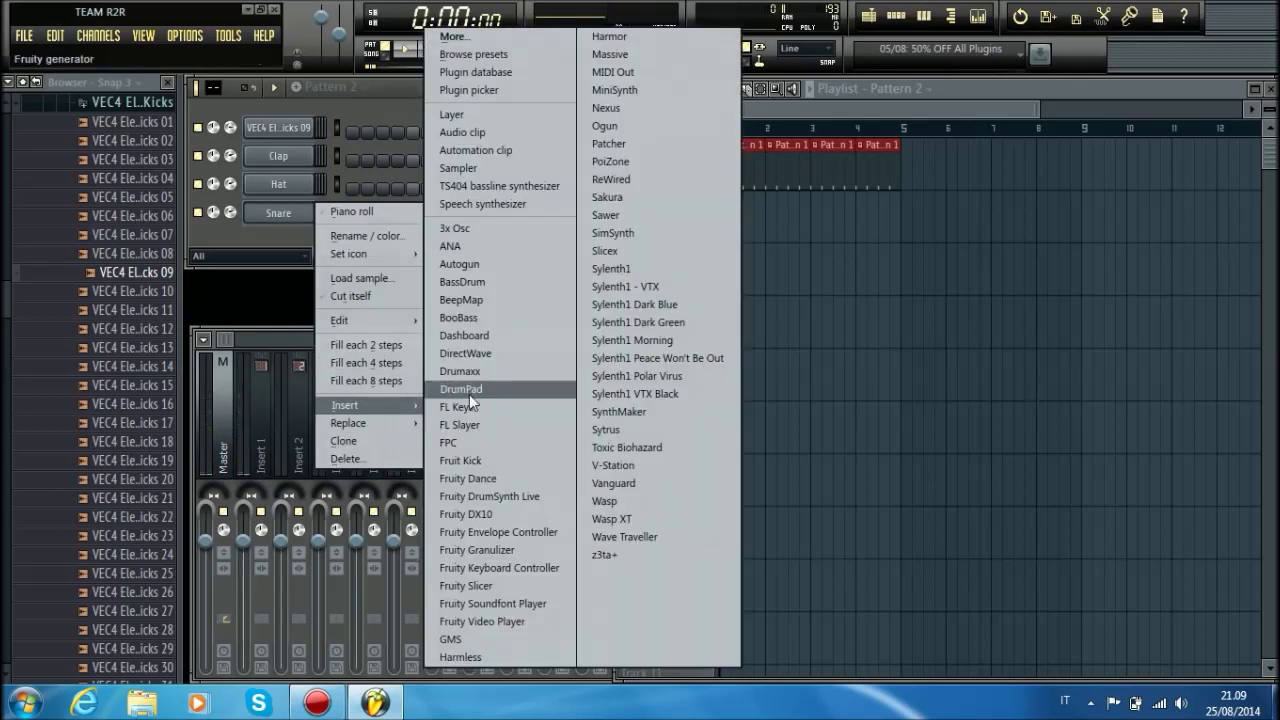
{"action": "left_click", "coordinate": [657, 110]}
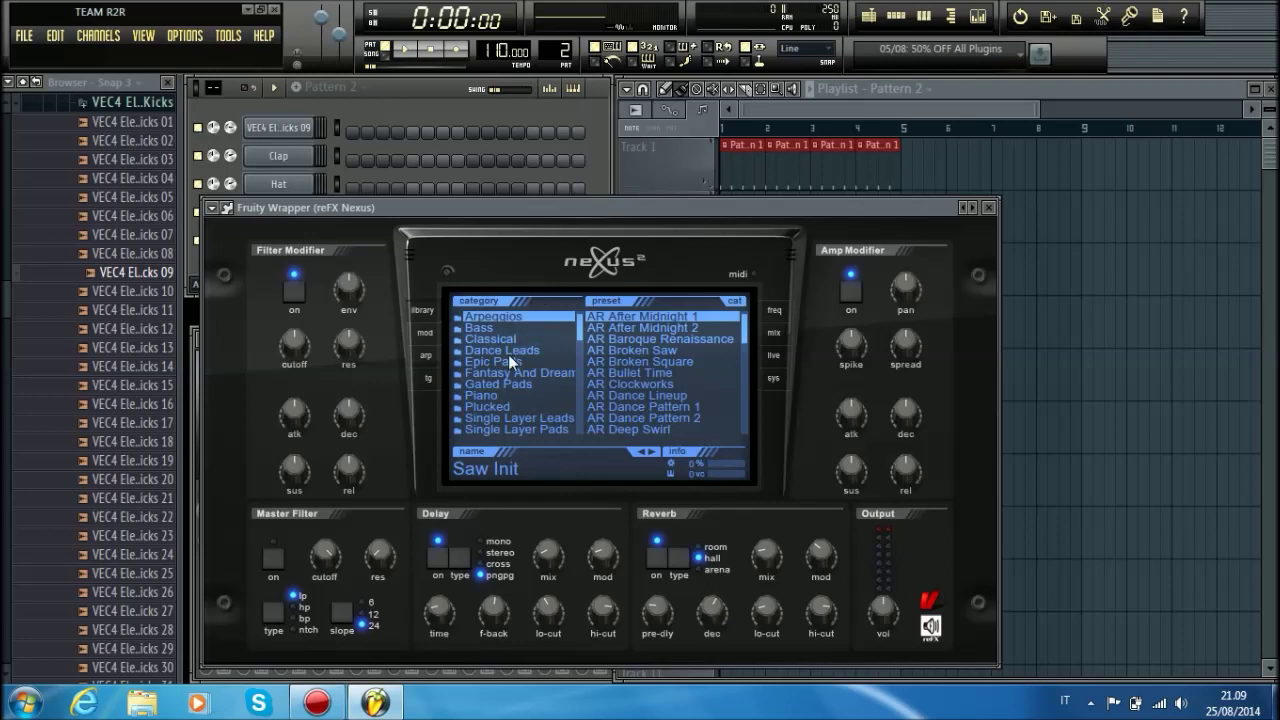
Step: Load the PN Ballad Grand Piano preset from Nexus's Piano category
{"action": "left_click", "coordinate": [512, 352]}
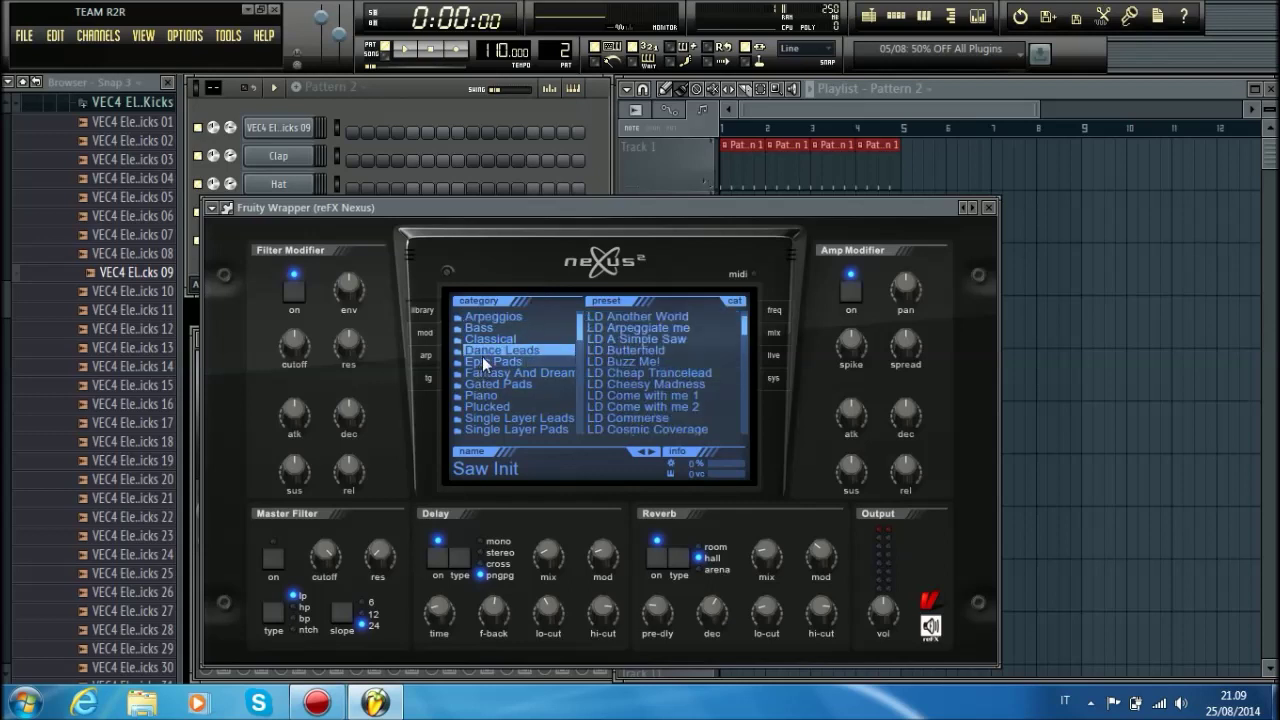
{"action": "left_click", "coordinate": [493, 395]}
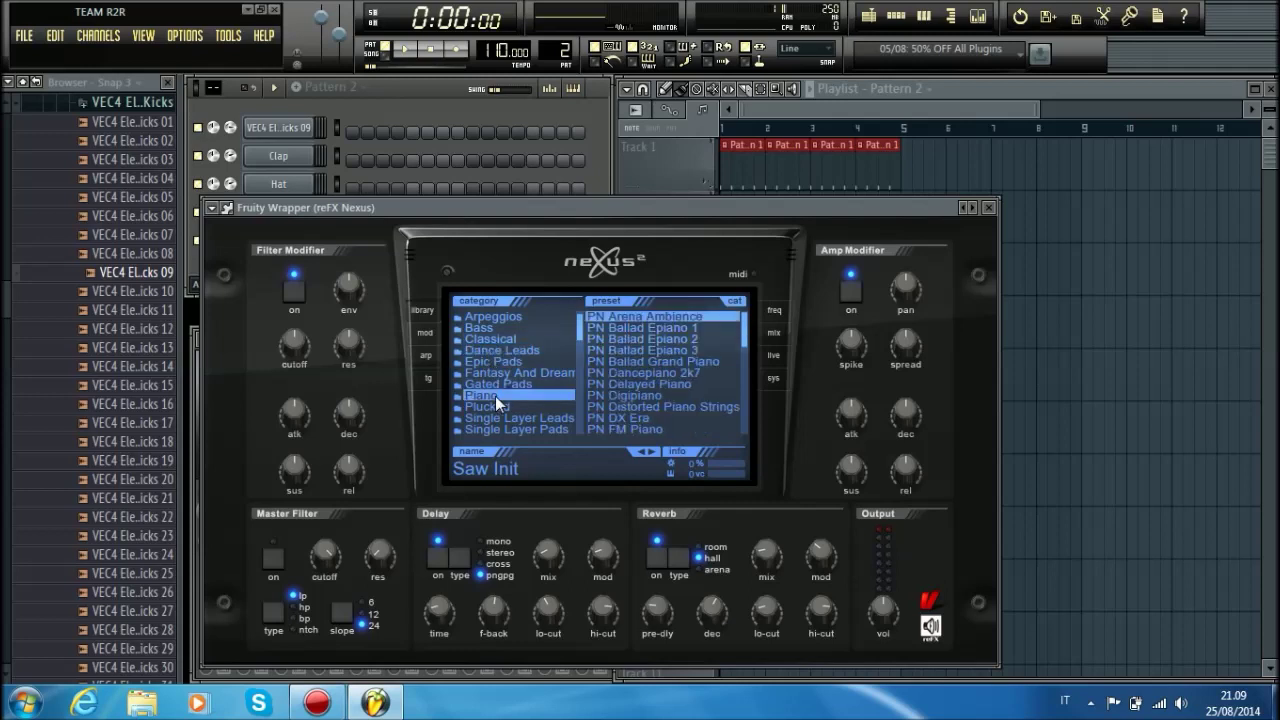
{"action": "left_click", "coordinate": [694, 361]}
Step: Set Nexus's vibrato source to modwheel, speed to 78, depth to 55, portamento status to trg and the ampRel modulation to +46
{"action": "left_click", "coordinate": [425, 333]}
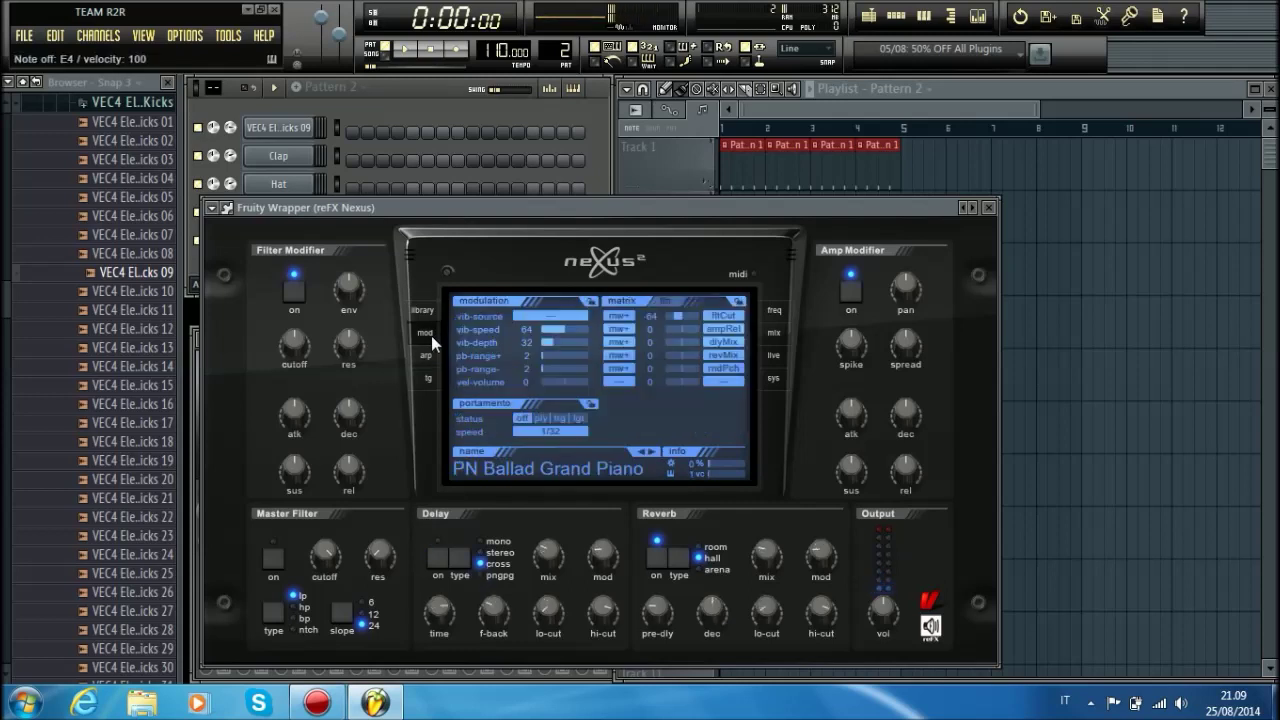
{"action": "left_click", "coordinate": [557, 317]}
{"action": "left_click", "coordinate": [561, 364]}
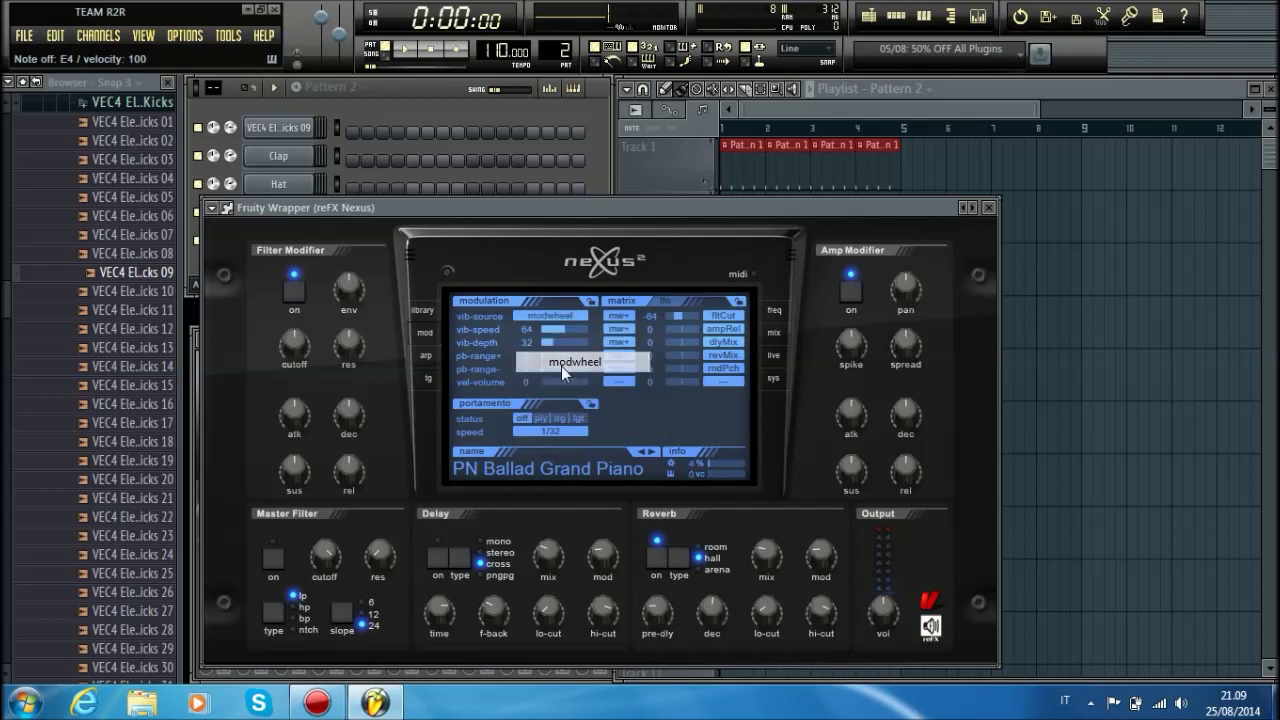
{"action": "left_click_drag", "start_coordinate": [557, 330], "coordinate": [584, 342]}
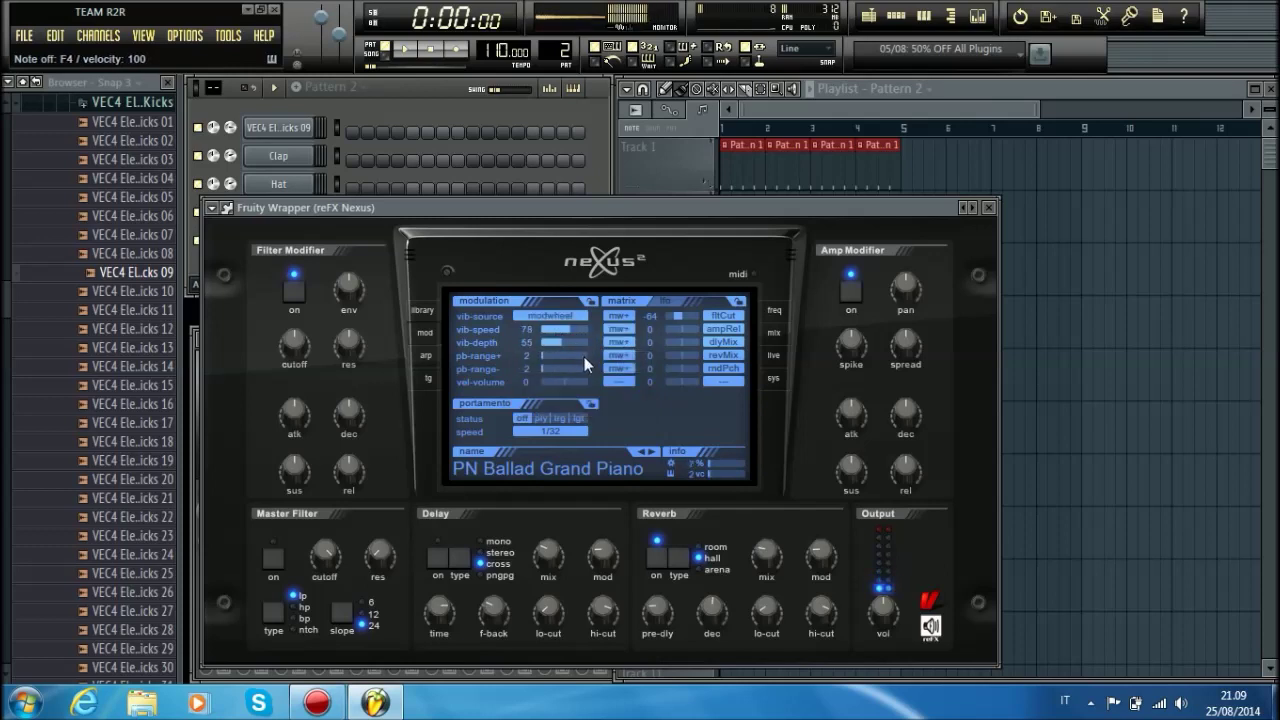
{"action": "key", "text": "v"}
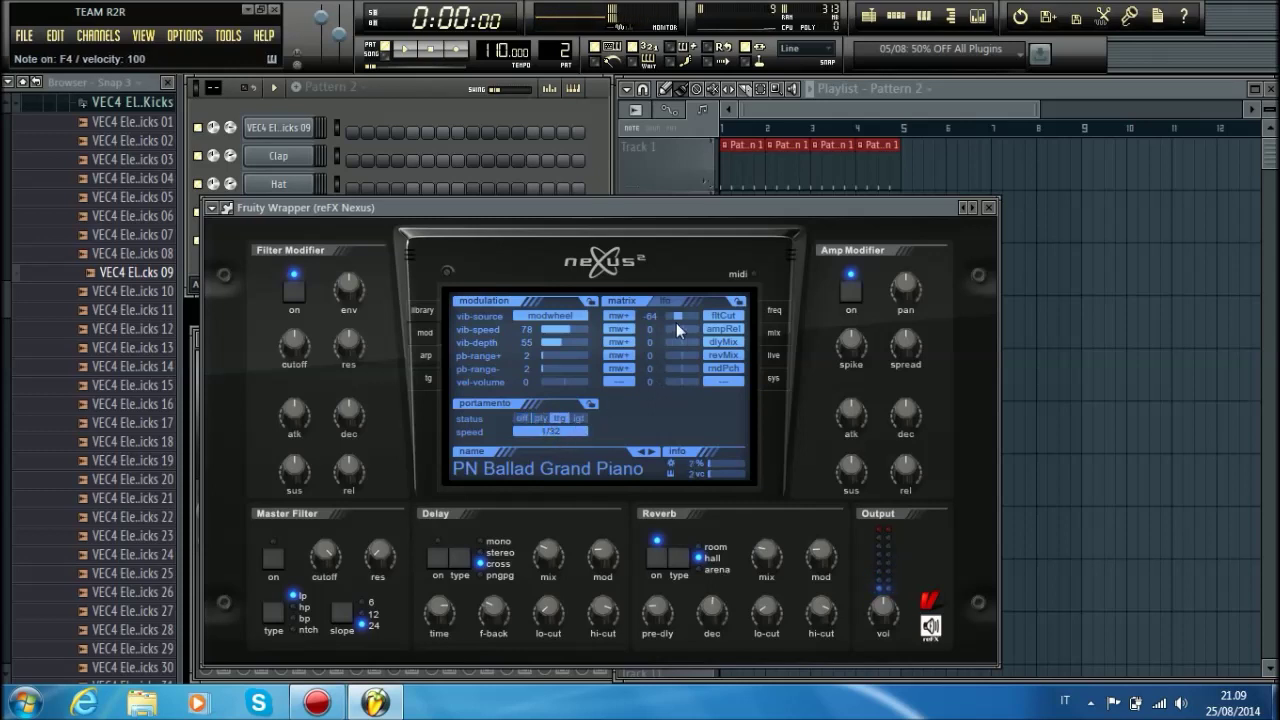
{"action": "left_click_drag", "start_coordinate": [687, 331], "coordinate": [690, 329]}
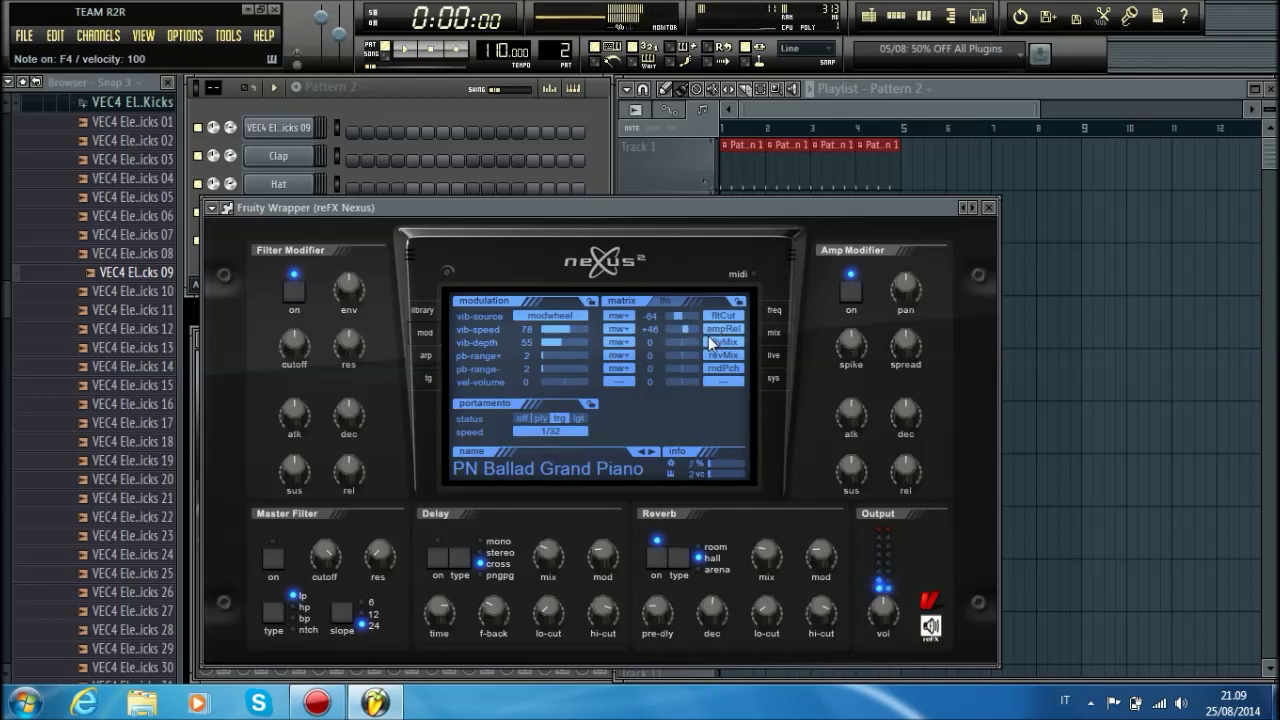
{"action": "left_click", "coordinate": [426, 356]}
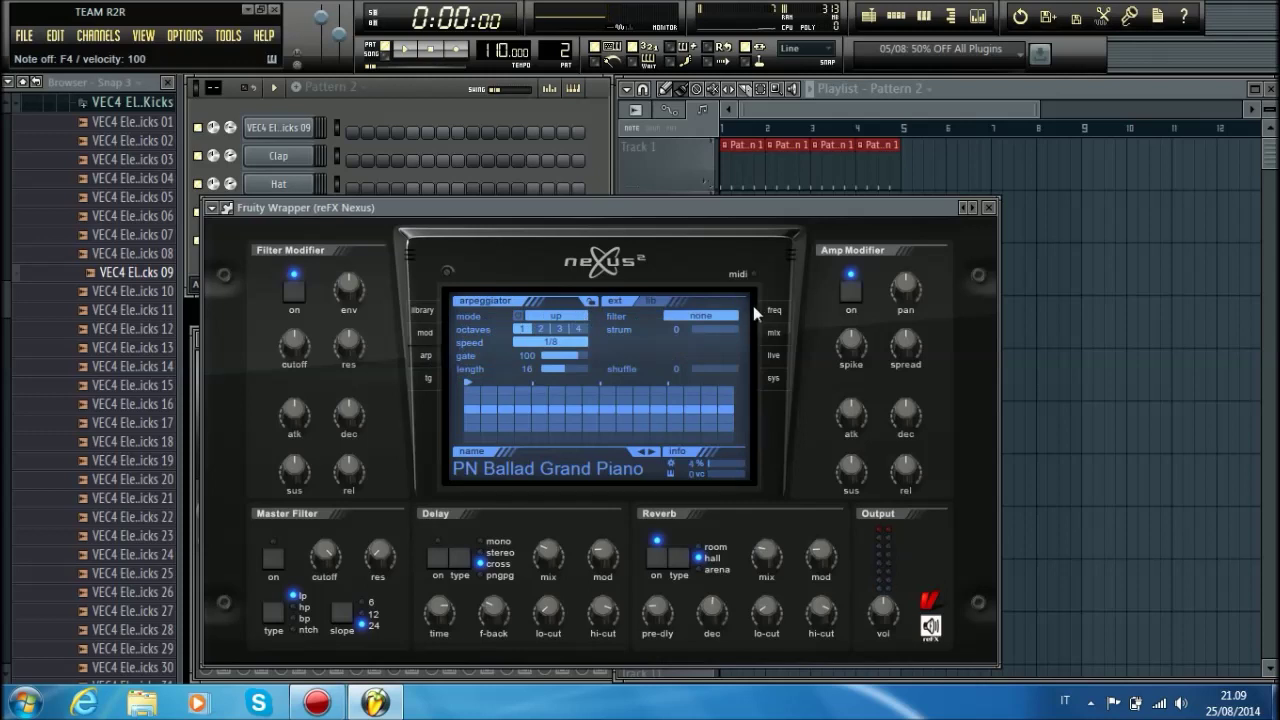
{"action": "left_click", "coordinate": [771, 334]}
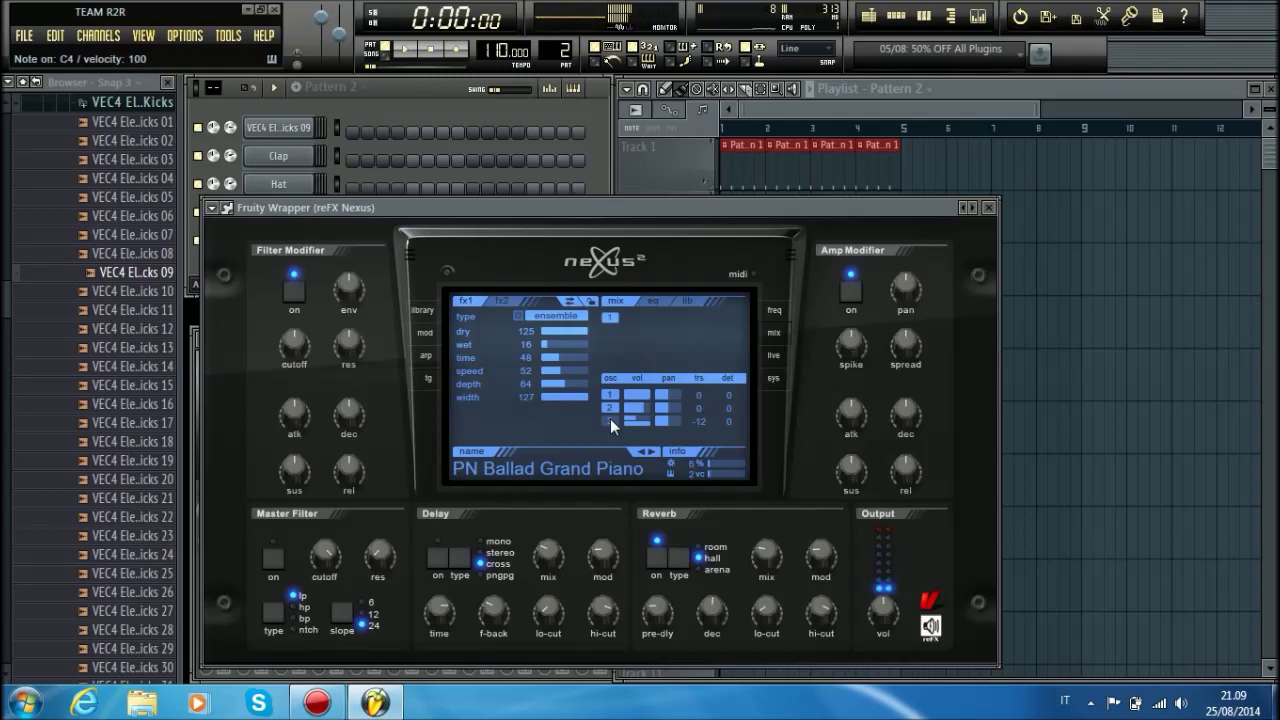
Step: Draw consecutive one-bar notes D5, A#4, F5 and C5 in the reFX Nexus piano roll over bars 1 to 4, and play them back
{"action": "left_click", "coordinate": [591, 146]}
{"action": "right_click", "coordinate": [299, 211]}
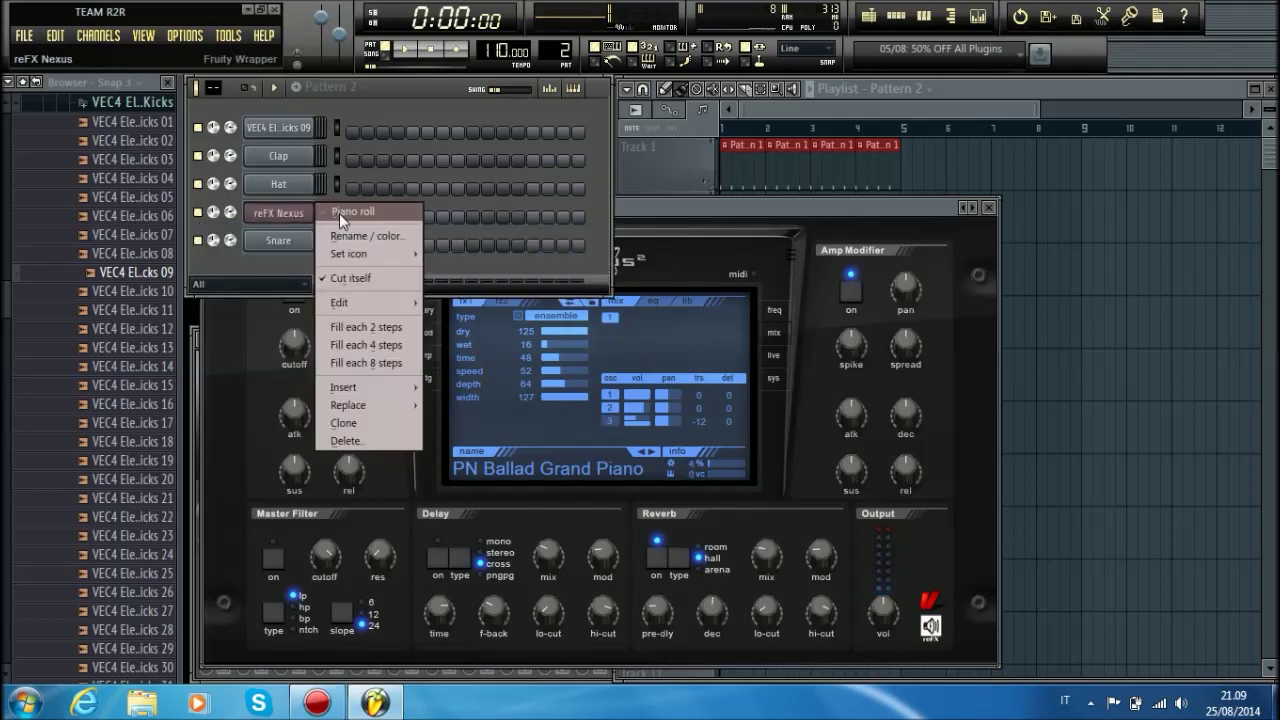
{"action": "left_click", "coordinate": [339, 213]}
{"action": "scroll", "coordinate": [414, 125], "scroll_direction": "down", "scroll_amount": 1}
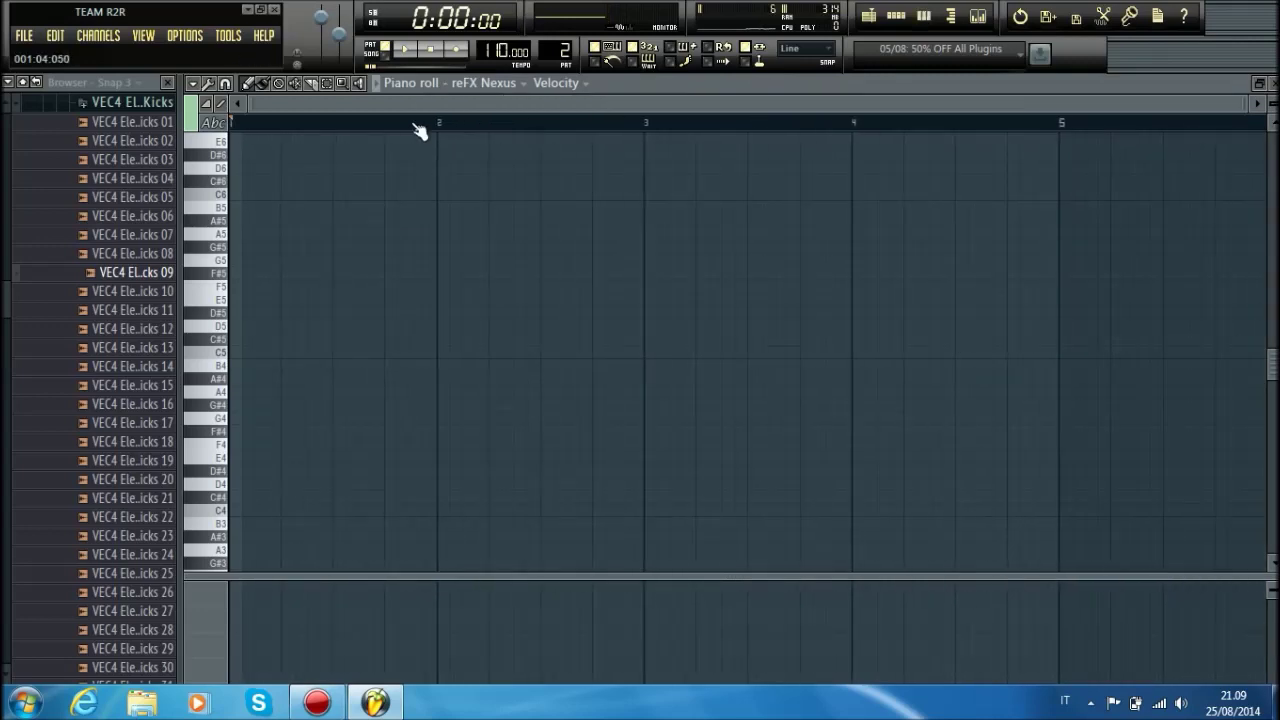
{"action": "left_click_drag", "start_coordinate": [262, 403], "coordinate": [406, 320]}
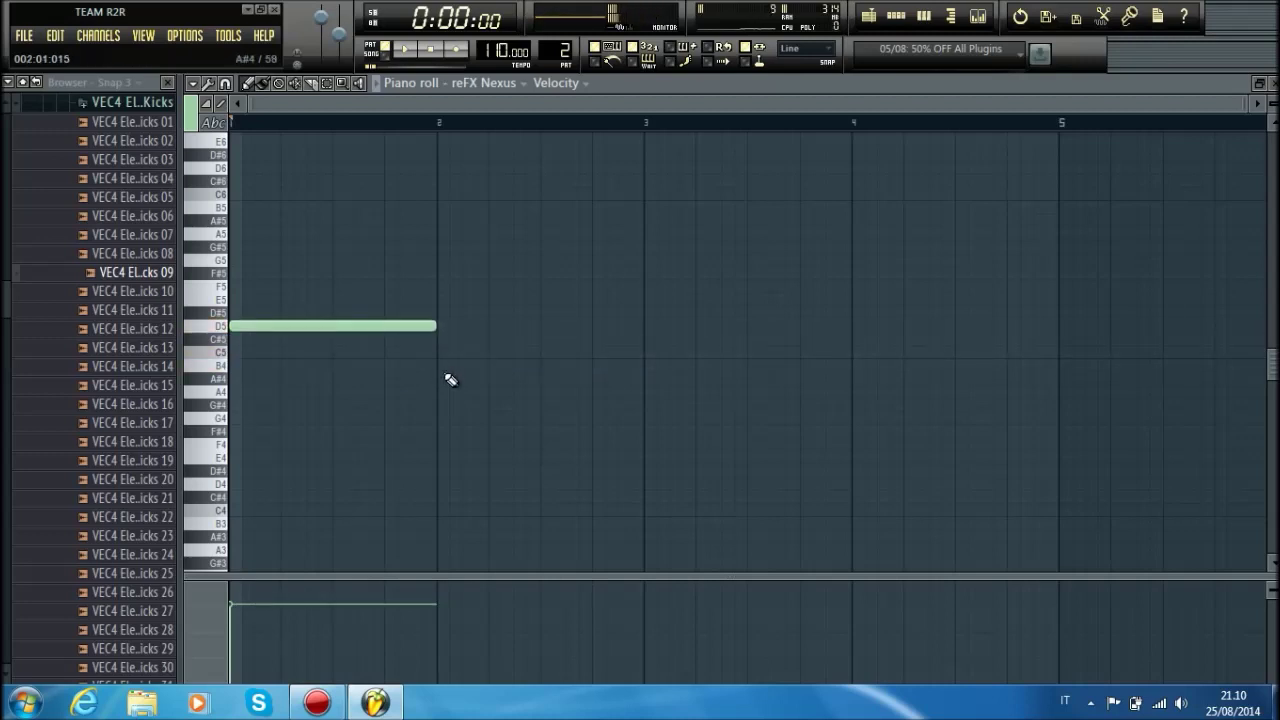
{"action": "left_click_drag", "start_coordinate": [450, 384], "coordinate": [436, 384]}
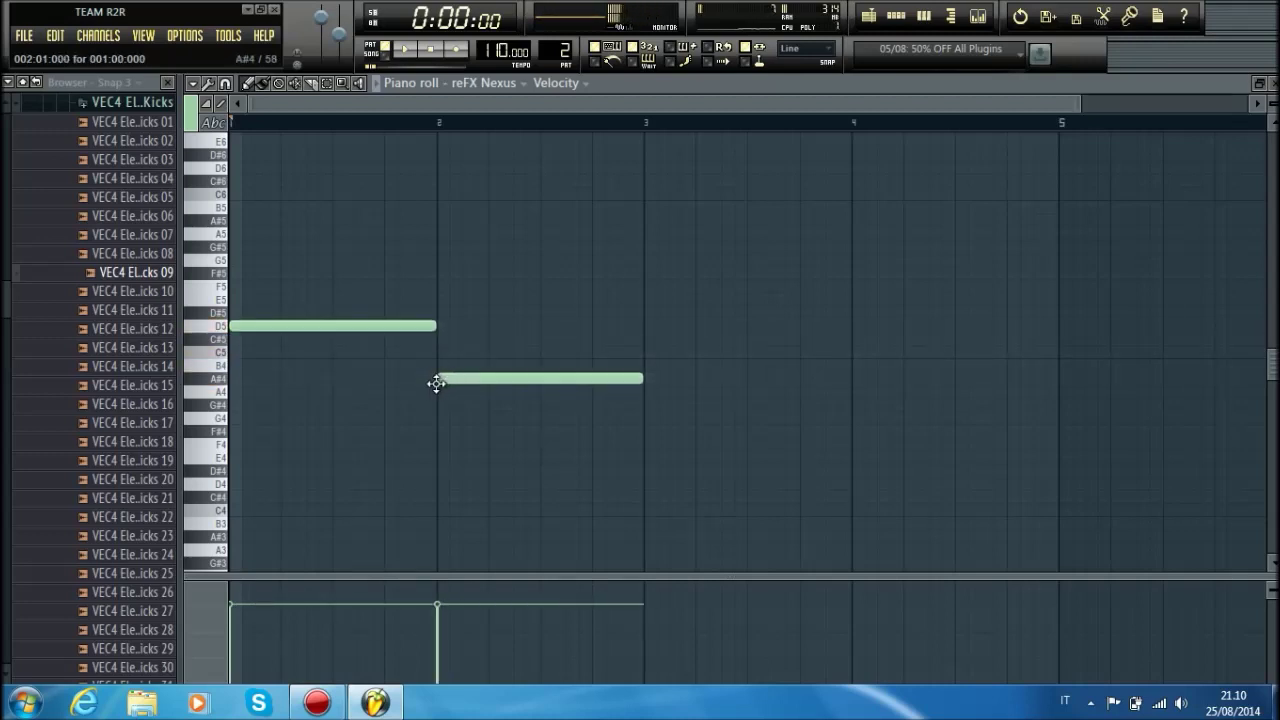
{"action": "left_click_drag", "start_coordinate": [657, 318], "coordinate": [650, 286]}
{"action": "left_click", "coordinate": [840, 352]}
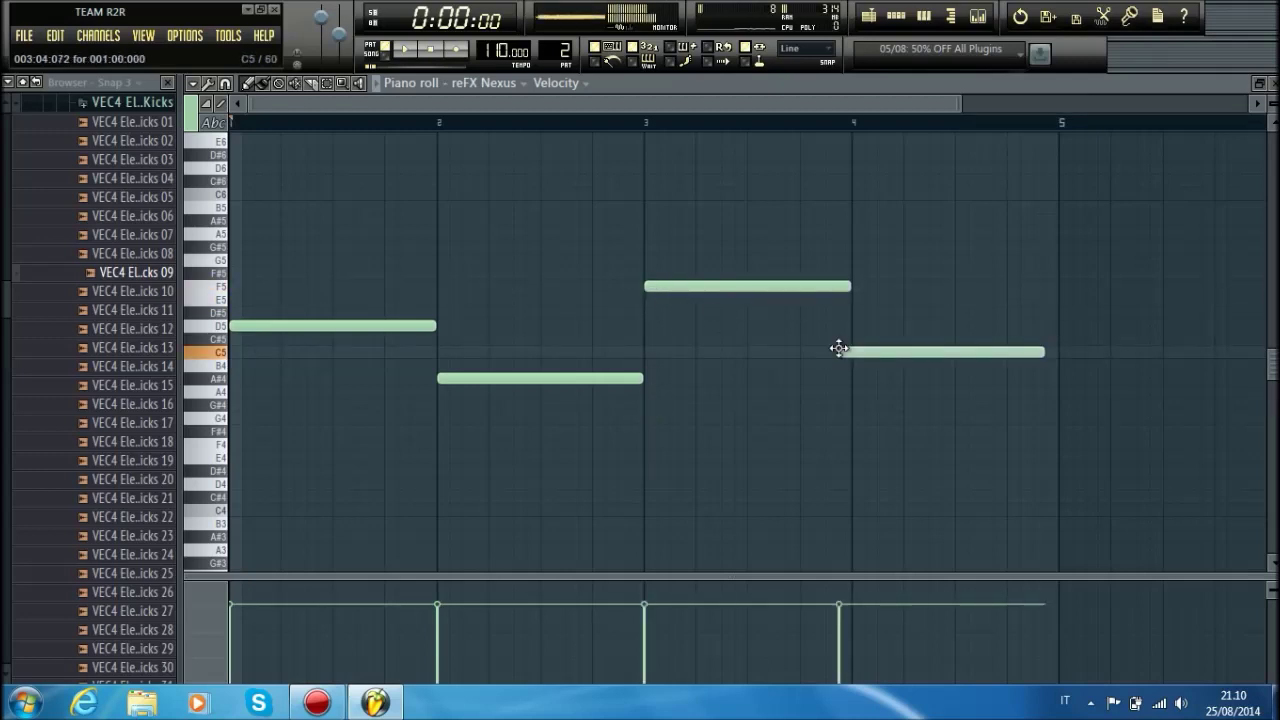
{"action": "key", "text": "space"}
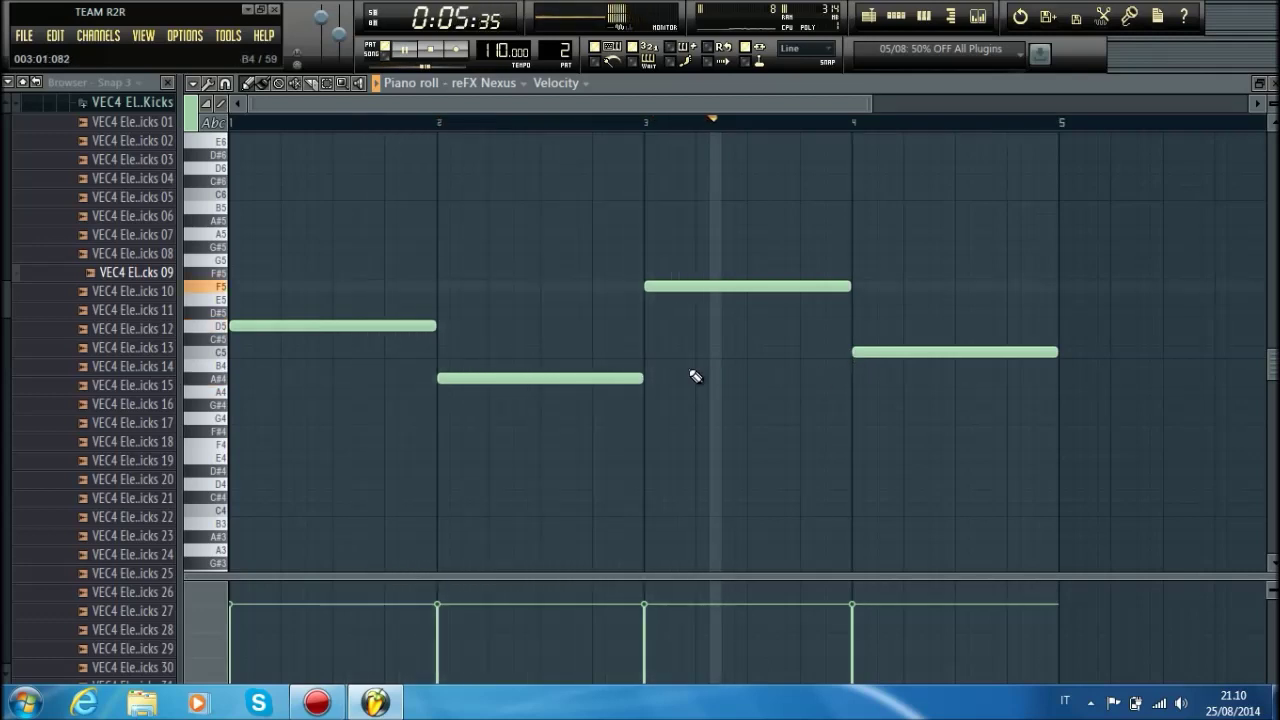
{"action": "key", "text": "space"}
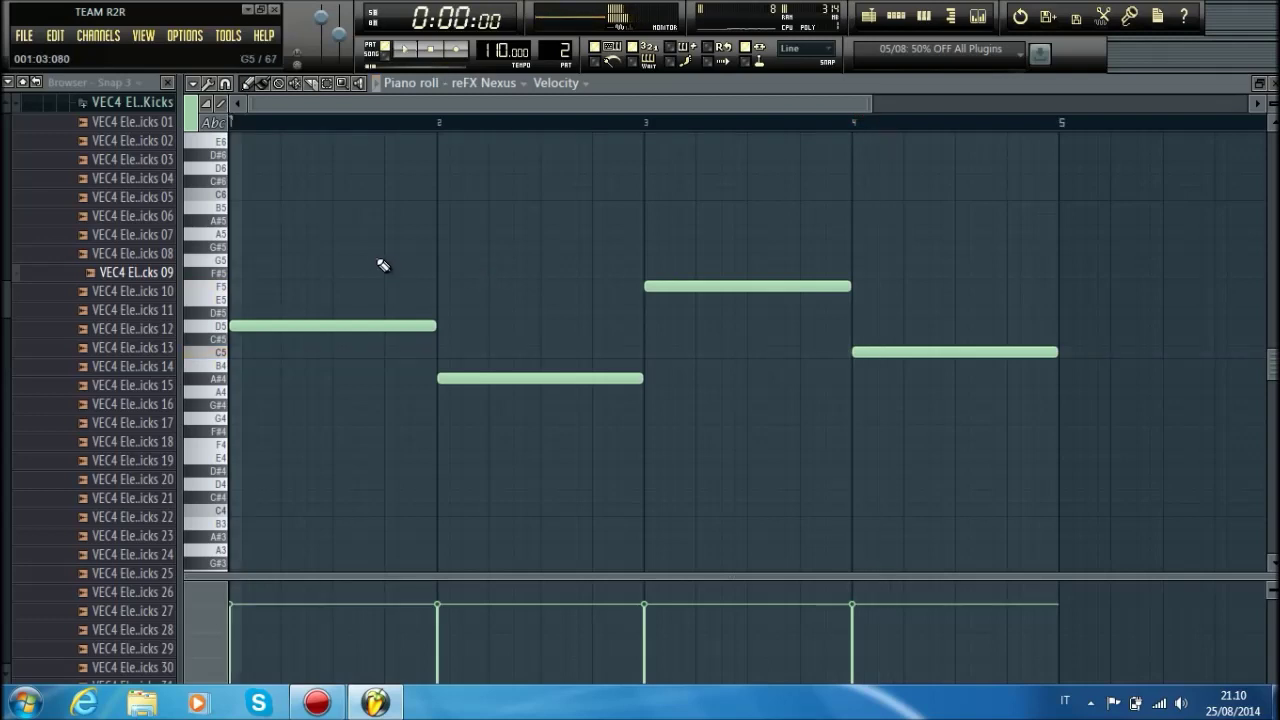
Step: Add a one-bar E6 note above the first note in bar 1, audition it and close the piano roll
{"action": "scroll", "coordinate": [303, 274], "scroll_direction": "up", "scroll_amount": 3}
{"action": "mouse_move", "coordinate": [296, 280]}
{"action": "left_mouse_down"}
{"action": "mouse_move", "coordinate": [254, 257]}
{"action": "mouse_move", "coordinate": [218, 205]}
{"action": "left_mouse_up"}
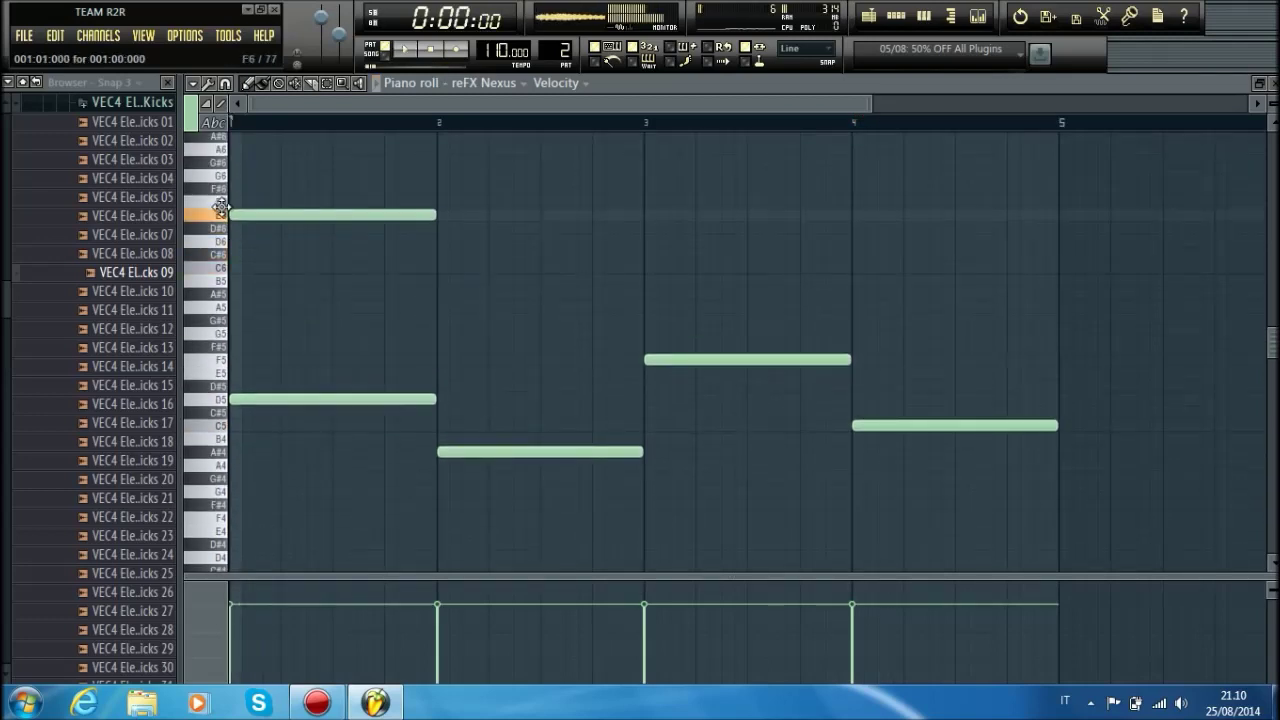
{"action": "key", "text": "space"}
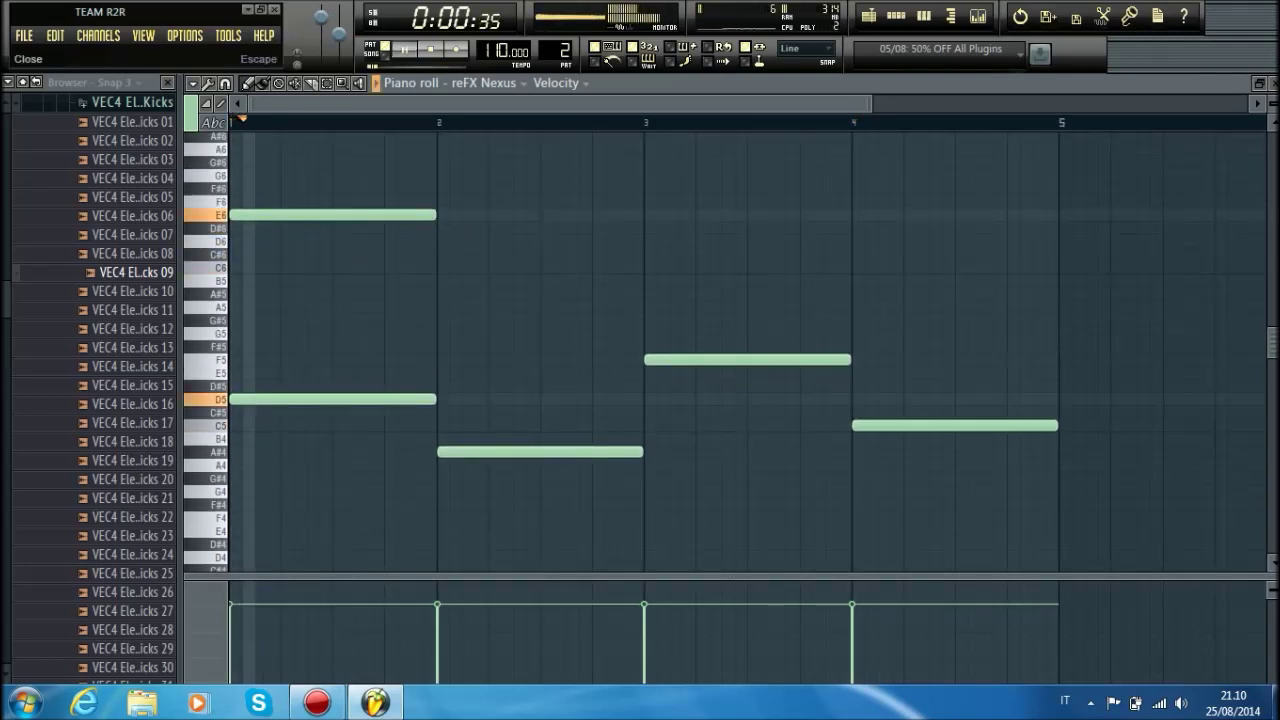
{"action": "key", "text": "space"}
{"action": "left_click", "coordinate": [1274, 83]}
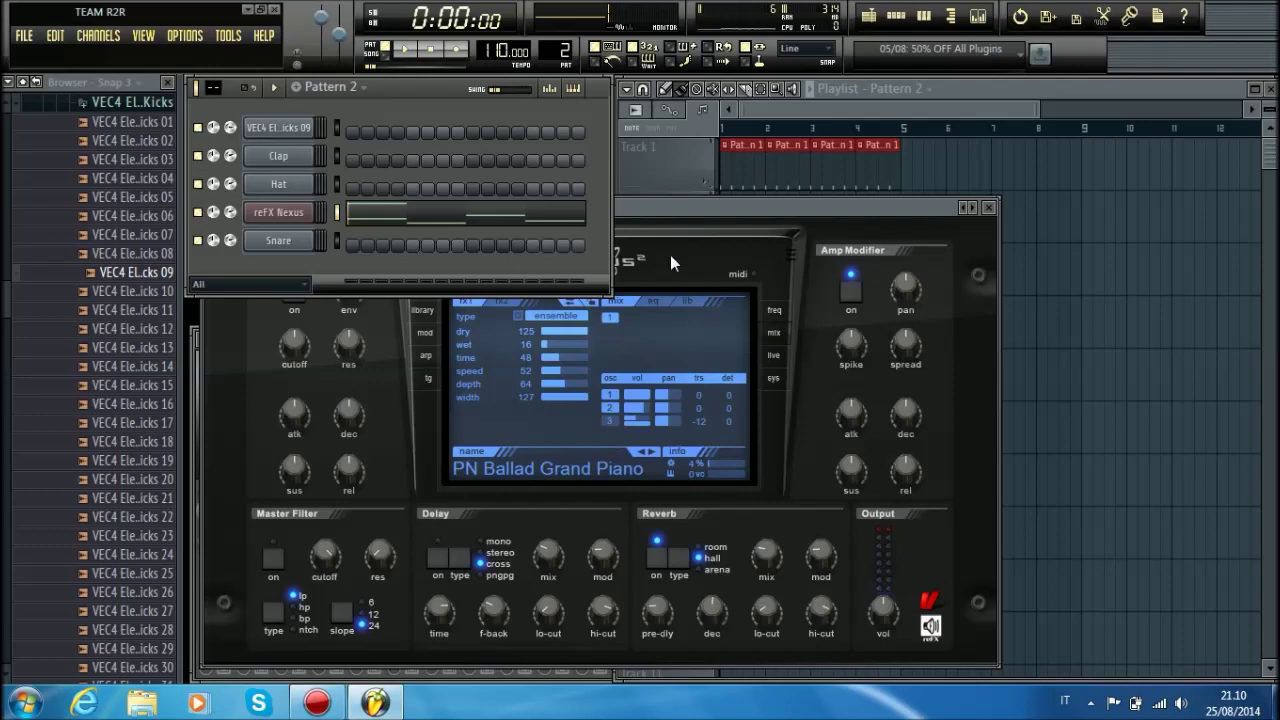
Step: Set Nexus's portamento status to off and the vibrato depth to 49, and play the pattern
{"action": "left_click", "coordinate": [661, 272]}
{"action": "left_click", "coordinate": [422, 378]}
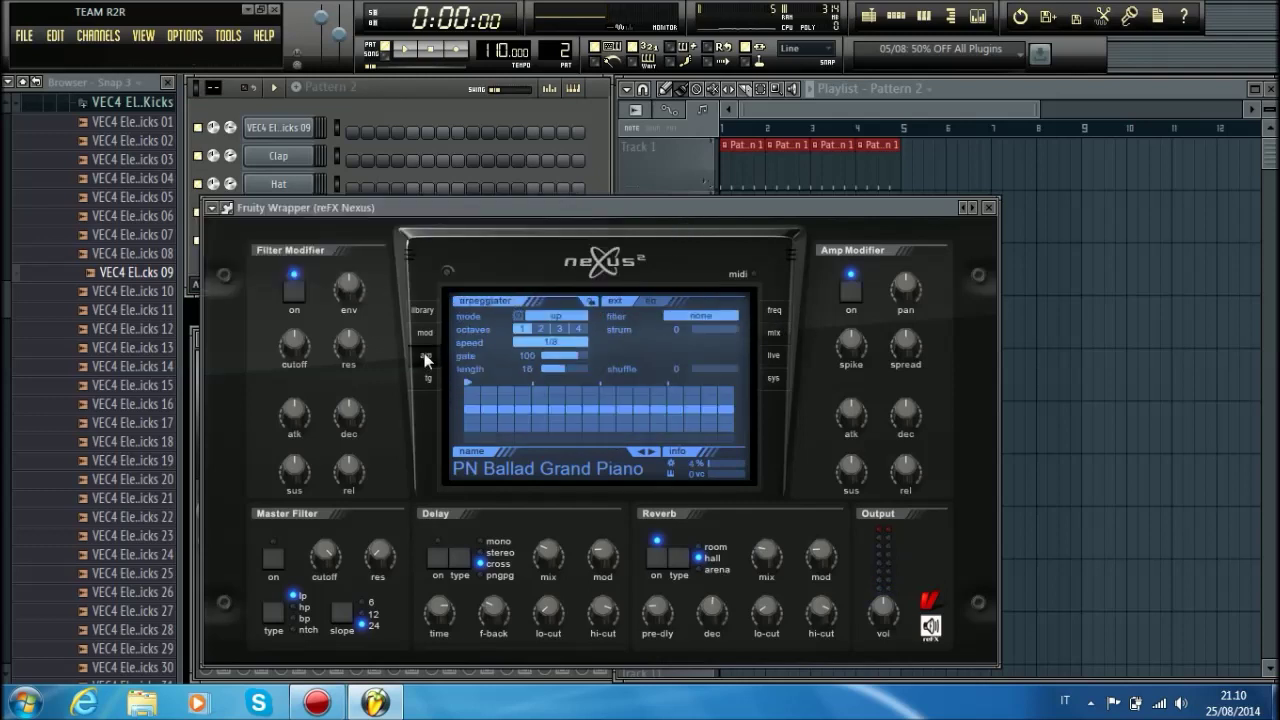
{"action": "left_click", "coordinate": [425, 332]}
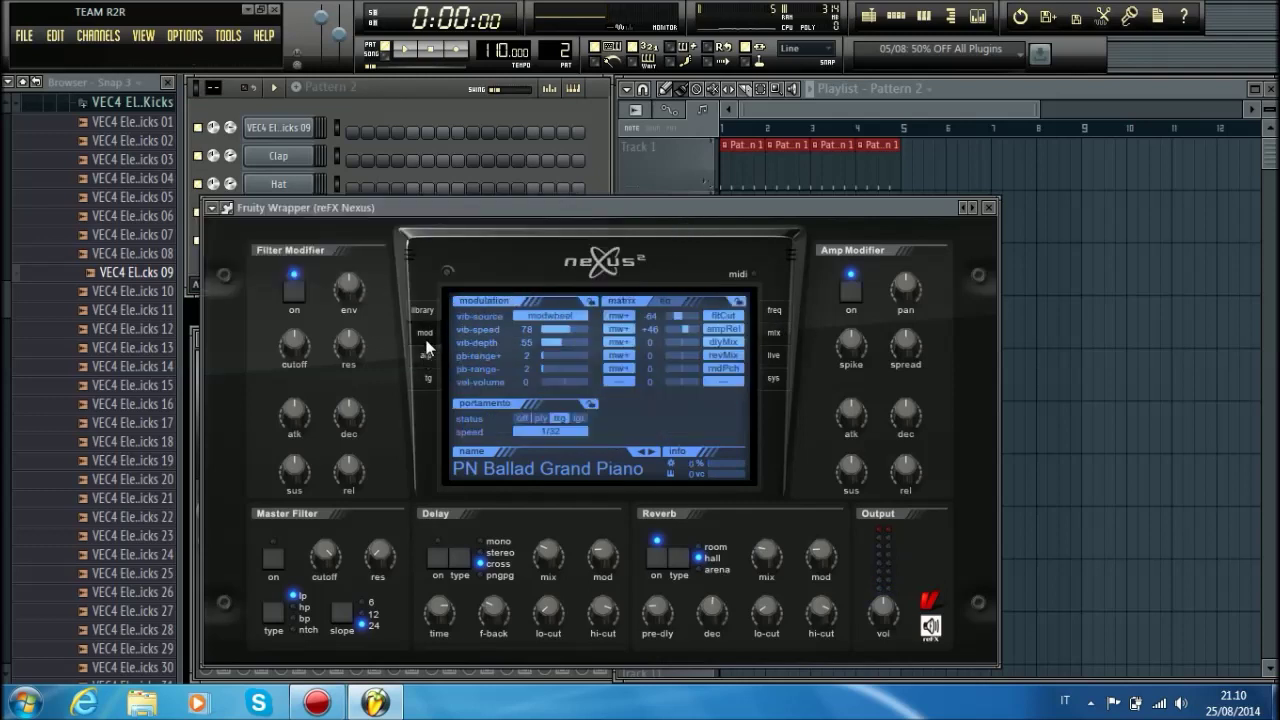
{"action": "left_click", "coordinate": [522, 417]}
{"action": "key", "text": "space"}
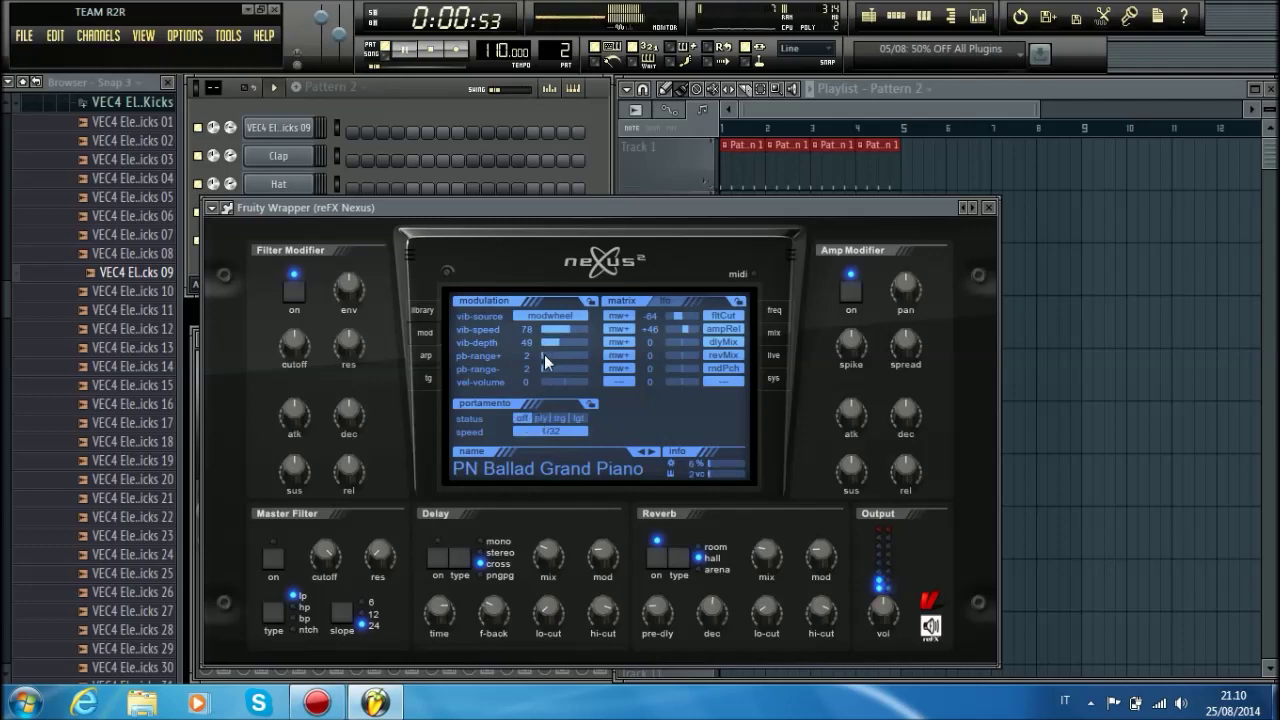
Step: Reopen the Nexus piano roll, play the pattern and add a one-bar D6 note in bar 2
{"action": "left_click", "coordinate": [608, 136]}
{"action": "key", "text": "space"}
{"action": "left_click", "coordinate": [390, 216]}
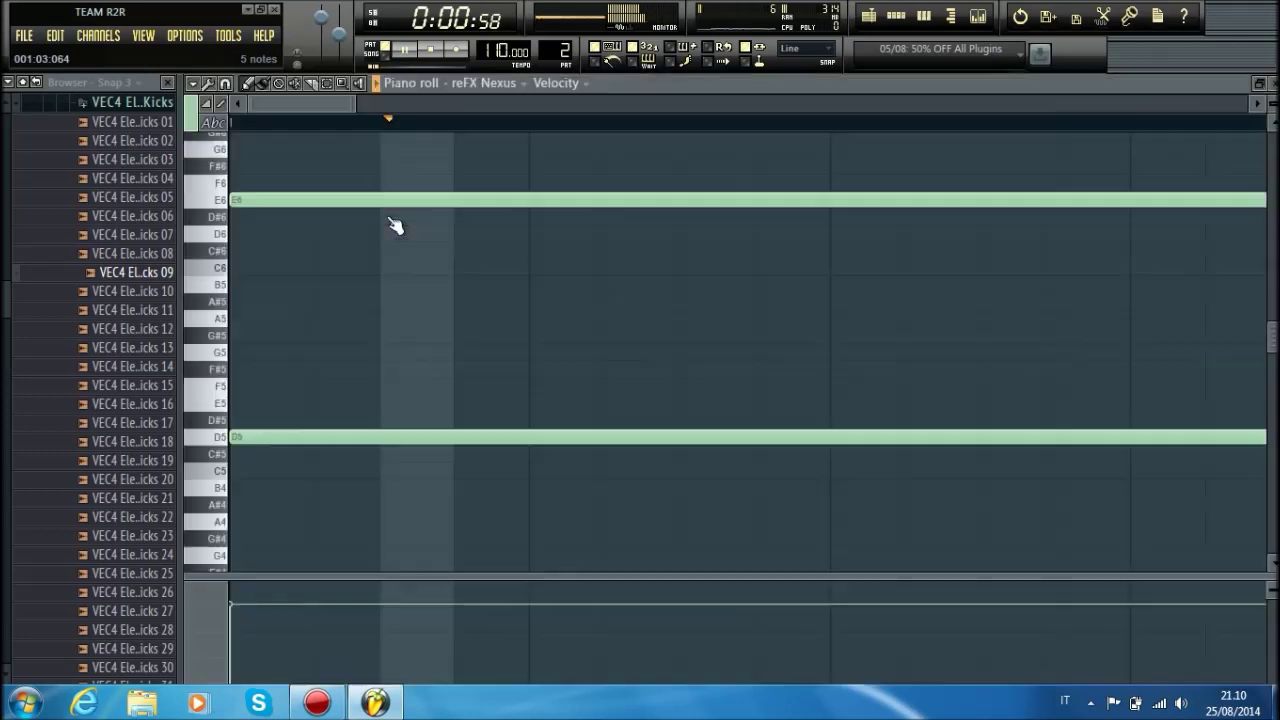
{"action": "key", "text": "space"}
{"action": "scroll", "coordinate": [374, 237], "scroll_direction": "down", "scroll_amount": 2}
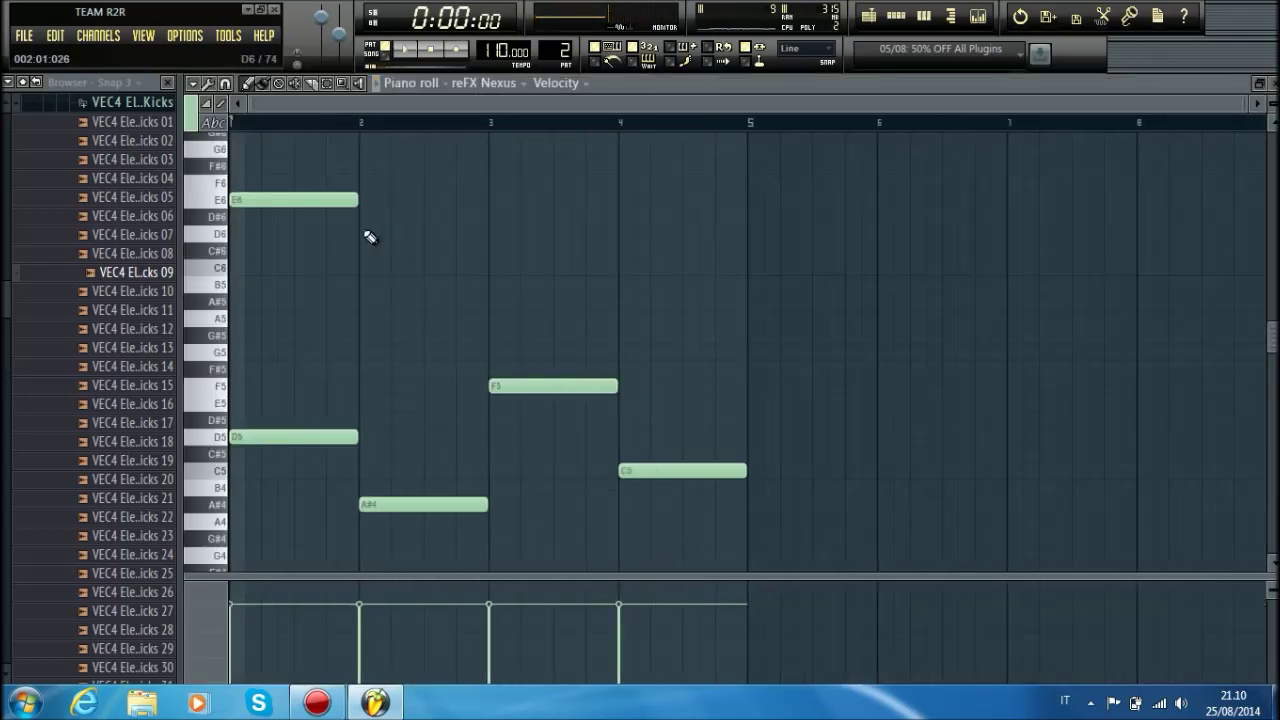
{"action": "left_click", "coordinate": [359, 158]}
{"action": "left_click_drag", "start_coordinate": [364, 145], "coordinate": [366, 231]}
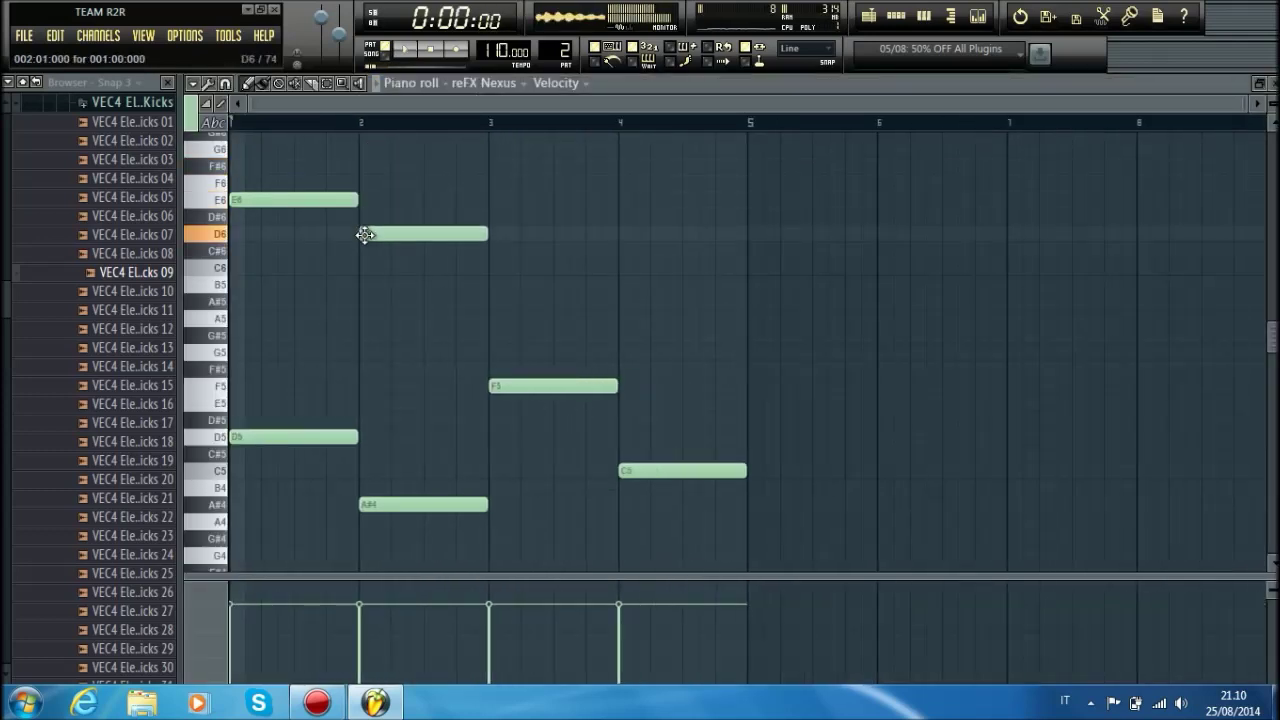
Step: Replace the upper E6 note in bar 1 with a one-bar A#5 note and play the pattern
{"action": "left_click_drag", "start_coordinate": [238, 197], "coordinate": [233, 300]}
{"action": "key", "text": "space"}
{"action": "key", "text": "space"}
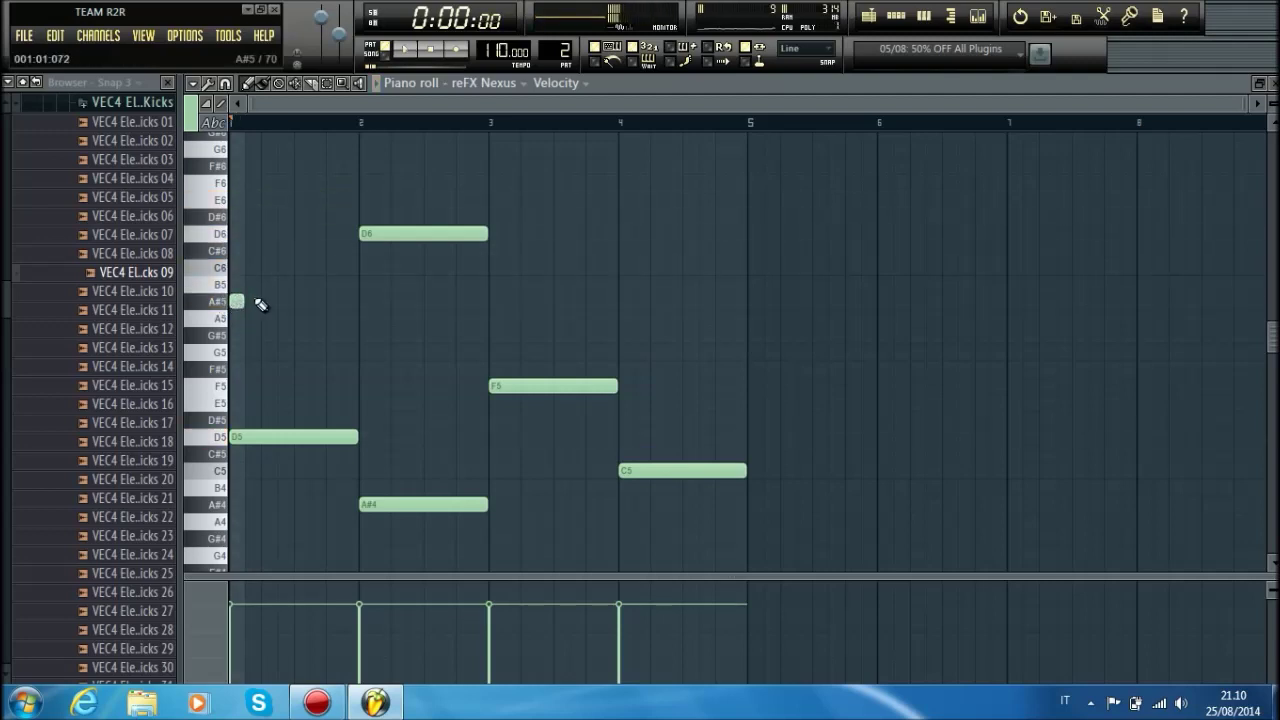
{"action": "scroll", "coordinate": [252, 125], "scroll_direction": "up", "scroll_amount": 3}
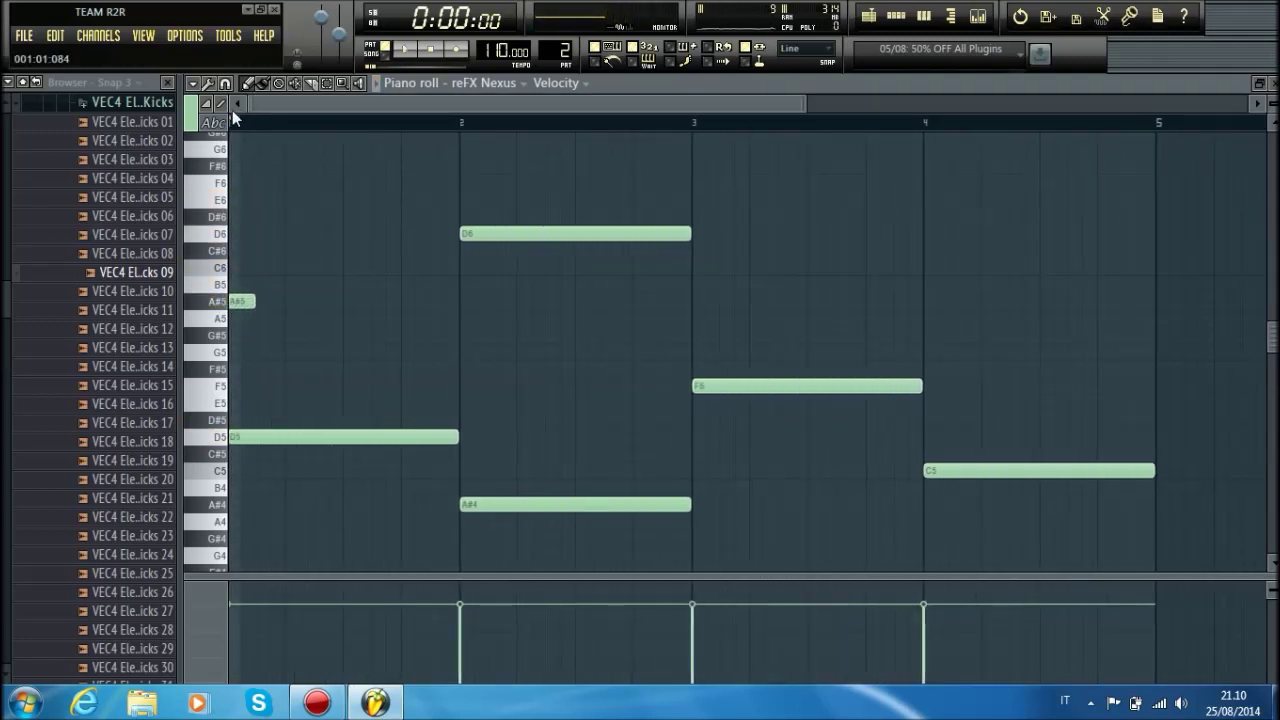
{"action": "left_click", "coordinate": [285, 301]}
{"action": "right_click", "coordinate": [286, 301]}
{"action": "right_click", "coordinate": [243, 301]}
{"action": "left_click", "coordinate": [244, 301]}
{"action": "key", "text": "space"}
{"action": "left_click_drag", "start_coordinate": [257, 302], "coordinate": [466, 302]}
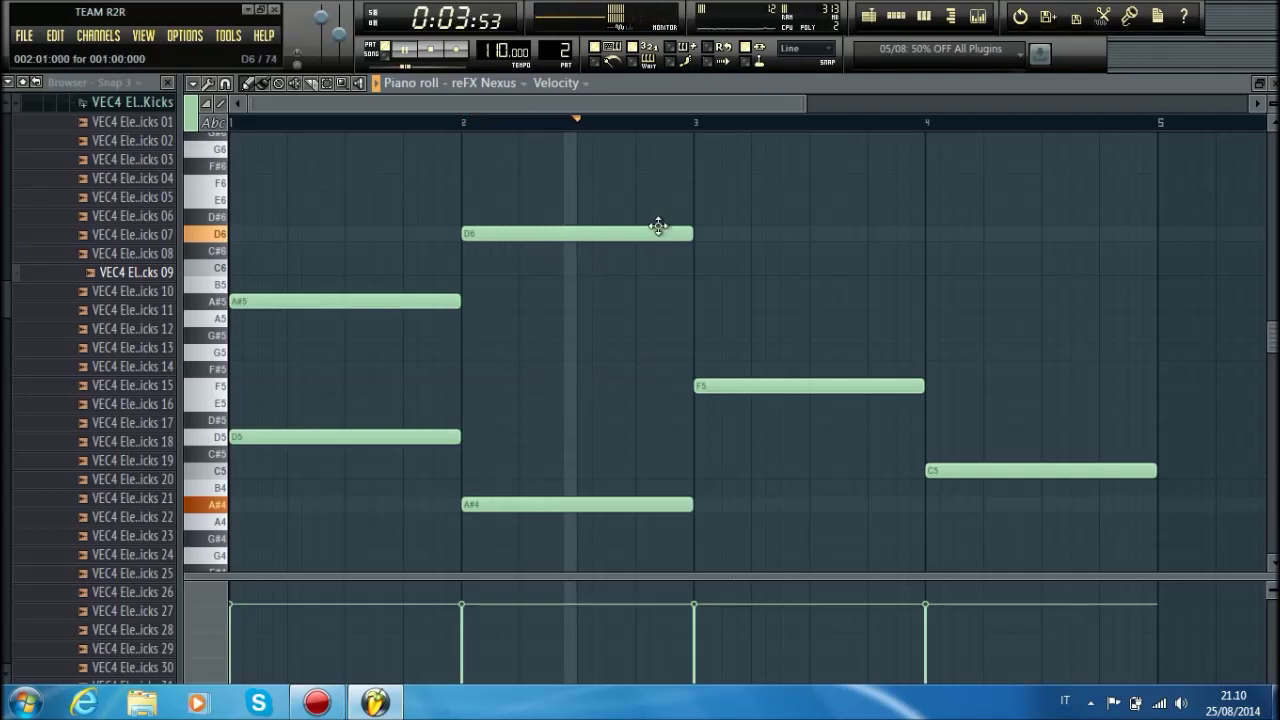
{"action": "key", "text": "space"}
Step: Add a one-bar F6 note in bar 3 and a one-bar E6 note in bar 4
{"action": "left_click", "coordinate": [702, 150]}
{"action": "left_click_drag", "start_coordinate": [697, 157], "coordinate": [758, 183]}
{"action": "key", "text": "space"}
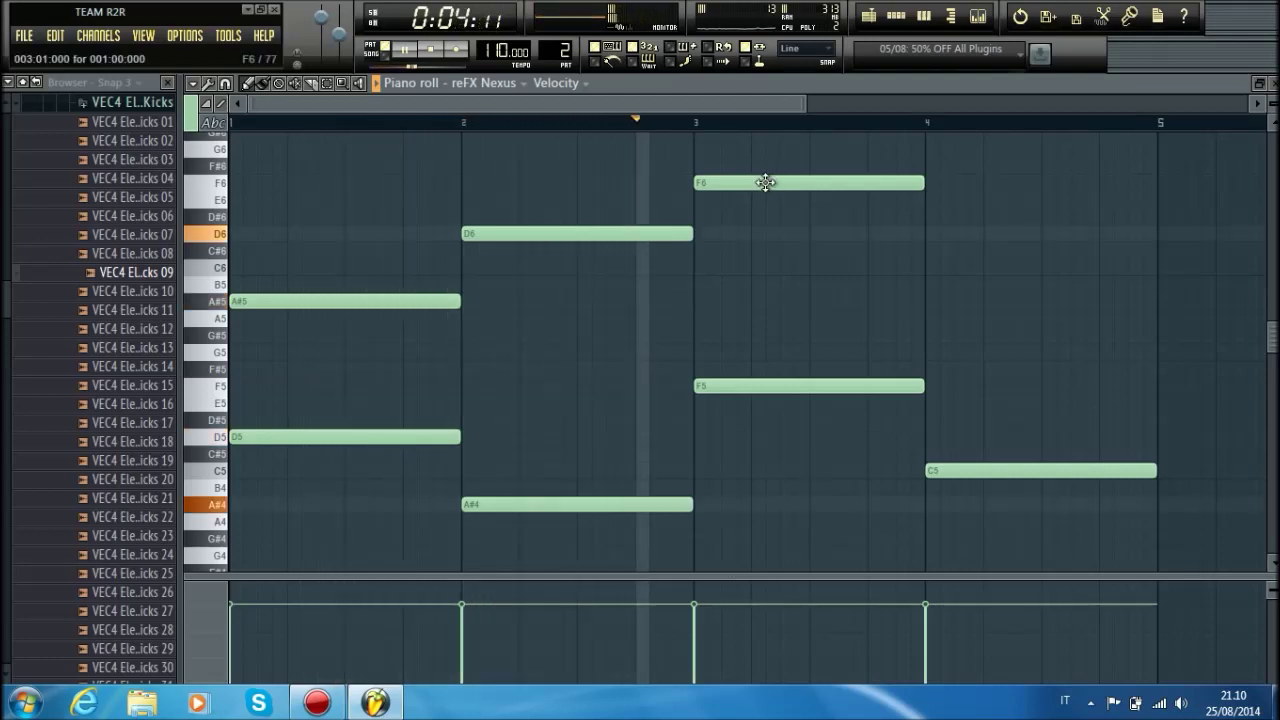
{"action": "key", "text": "space"}
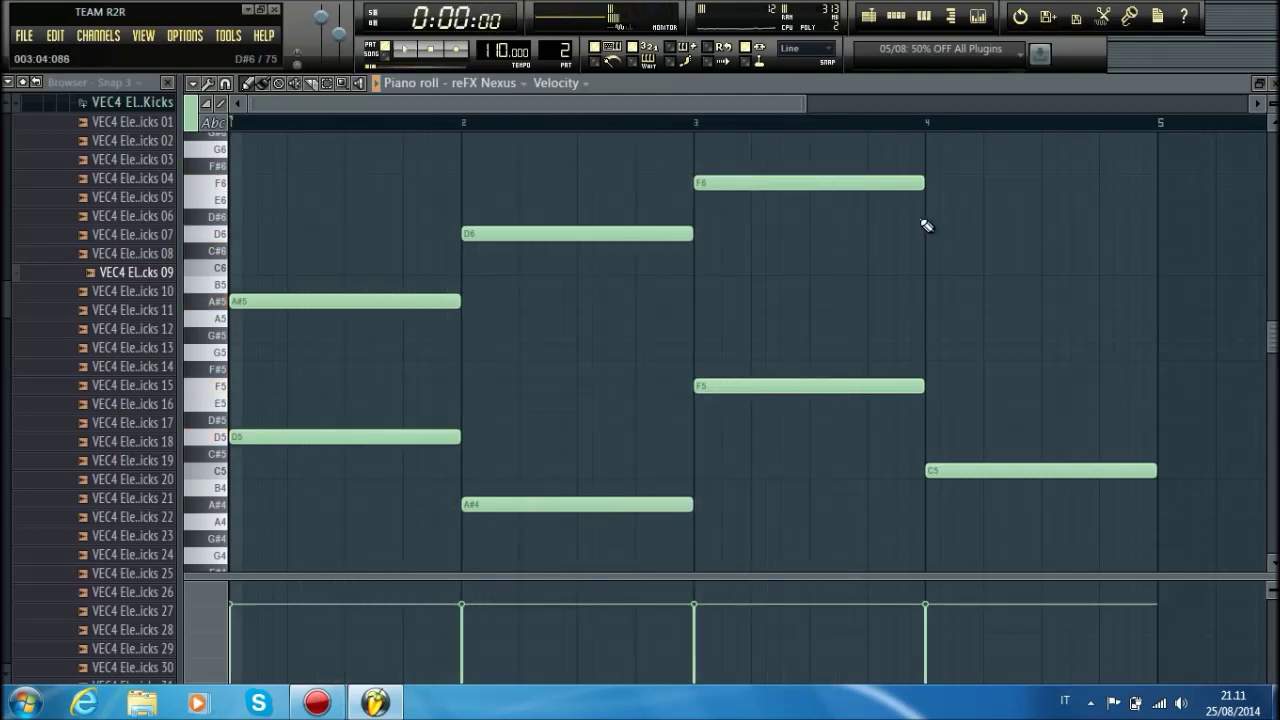
{"action": "left_click", "coordinate": [928, 200]}
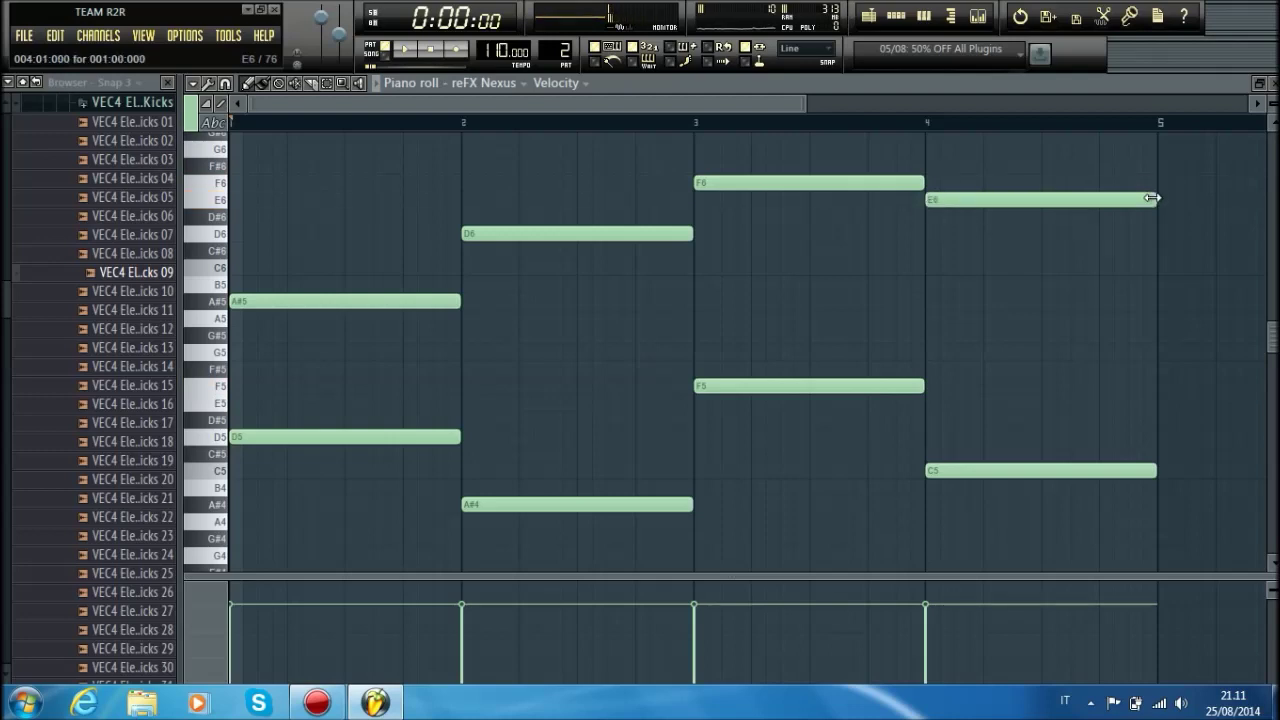
Step: Turn the long A#5 note in bar 1 into four short A#5 notes followed by short A5 and A#5 notes
{"action": "left_click_drag", "start_coordinate": [453, 296], "coordinate": [291, 314]}
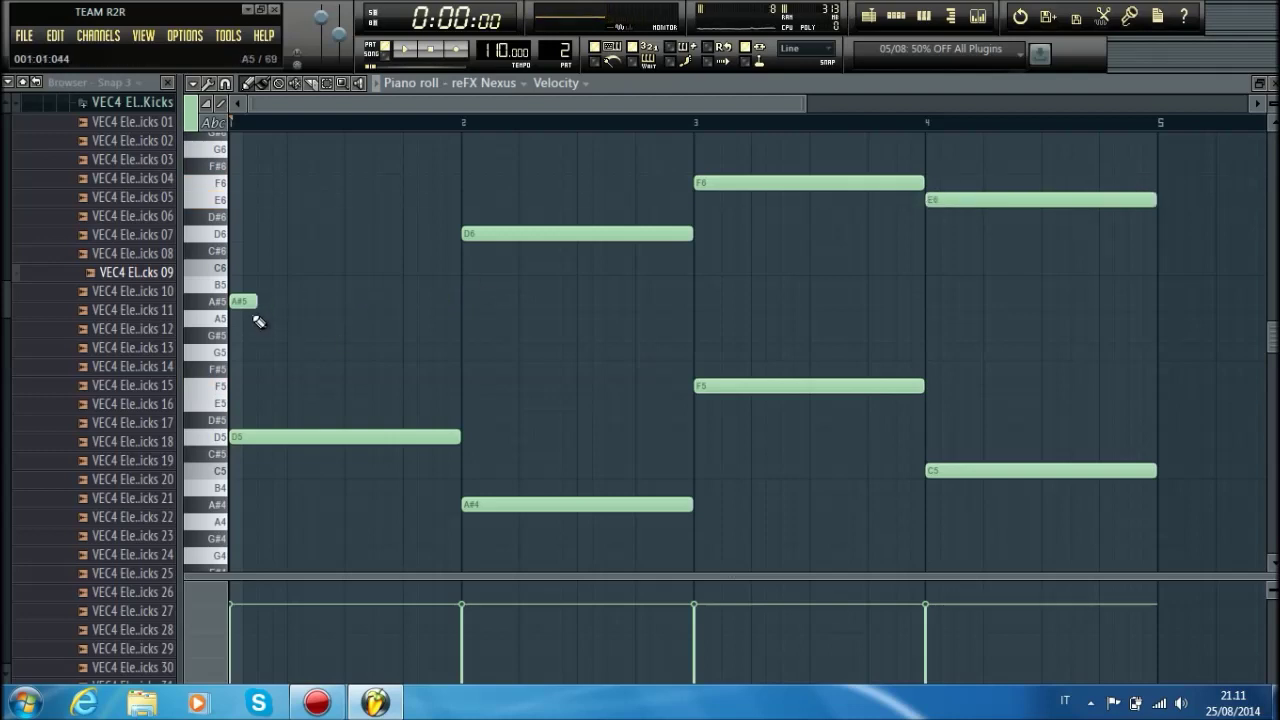
{"action": "left_click", "coordinate": [282, 310]}
{"action": "left_click", "coordinate": [326, 308]}
{"action": "left_click", "coordinate": [372, 308]}
{"action": "left_click", "coordinate": [410, 318]}
{"action": "left_click", "coordinate": [436, 302]}
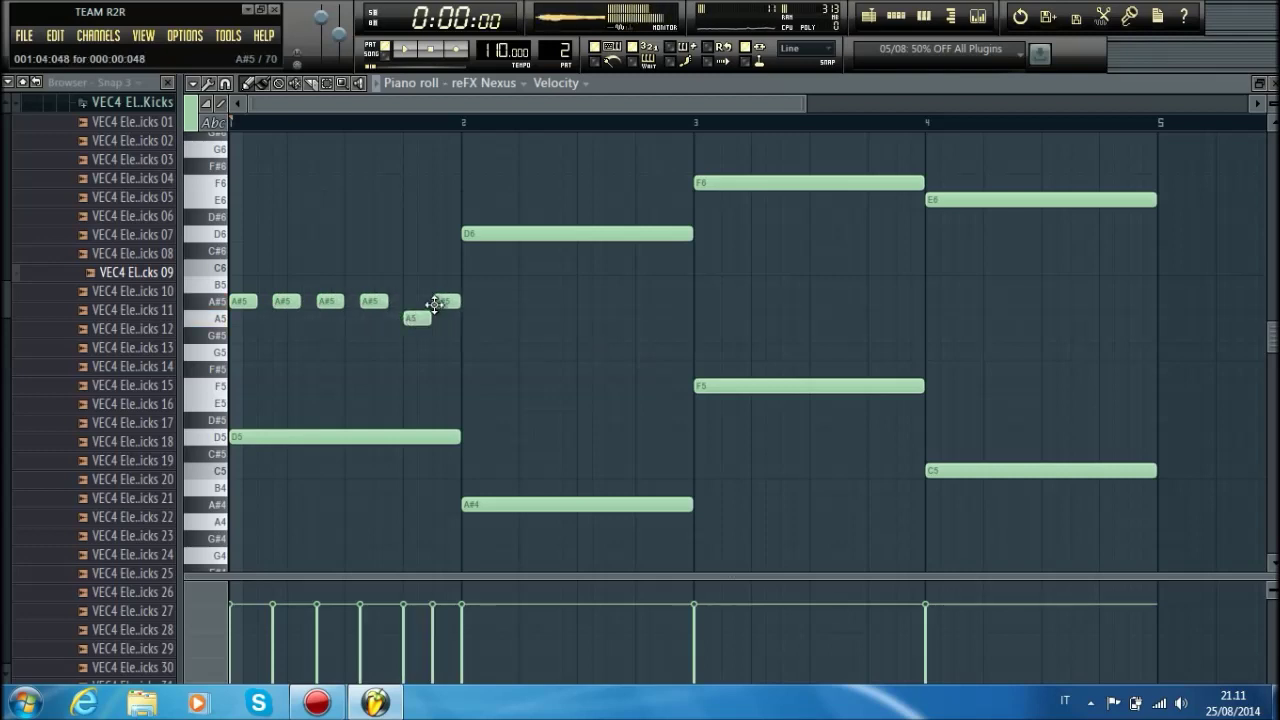
Step: Replace the long D6 note in bar 2 with four short D6 notes followed by short C6 and D6 notes
{"action": "right_click", "coordinate": [460, 238]}
{"action": "left_click", "coordinate": [466, 236]}
{"action": "left_click", "coordinate": [510, 234]}
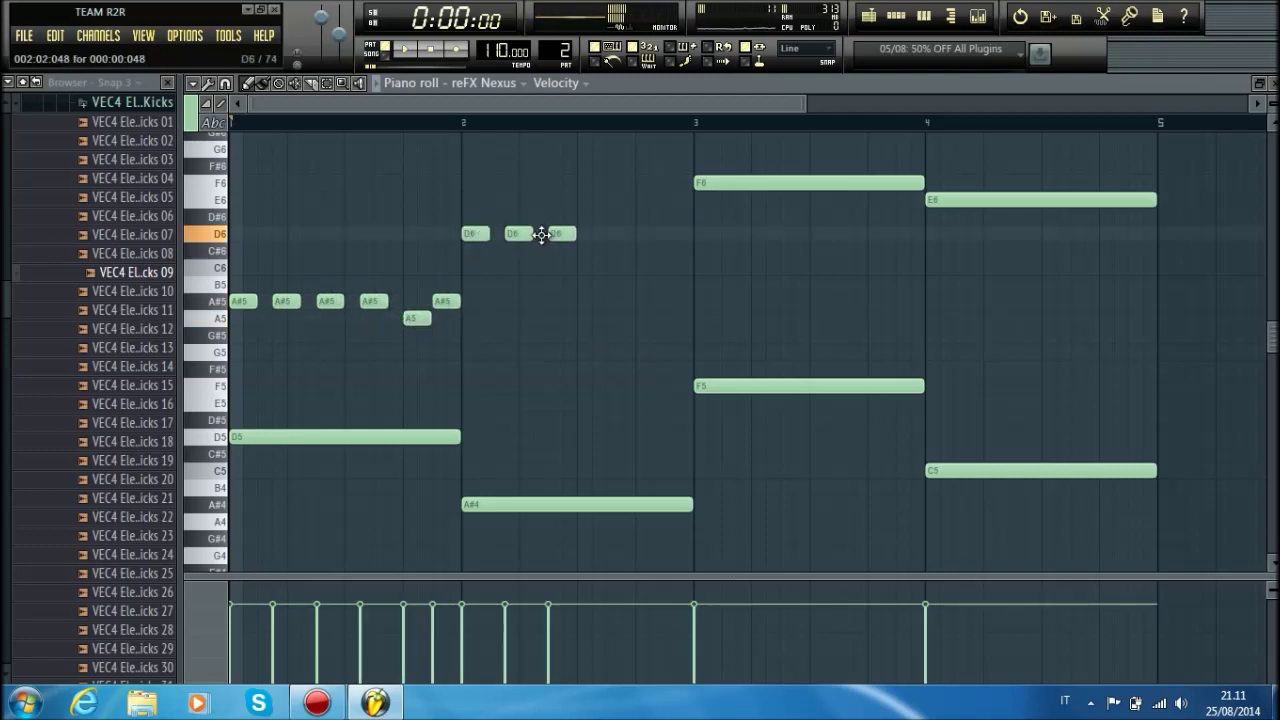
{"action": "left_click", "coordinate": [605, 235]}
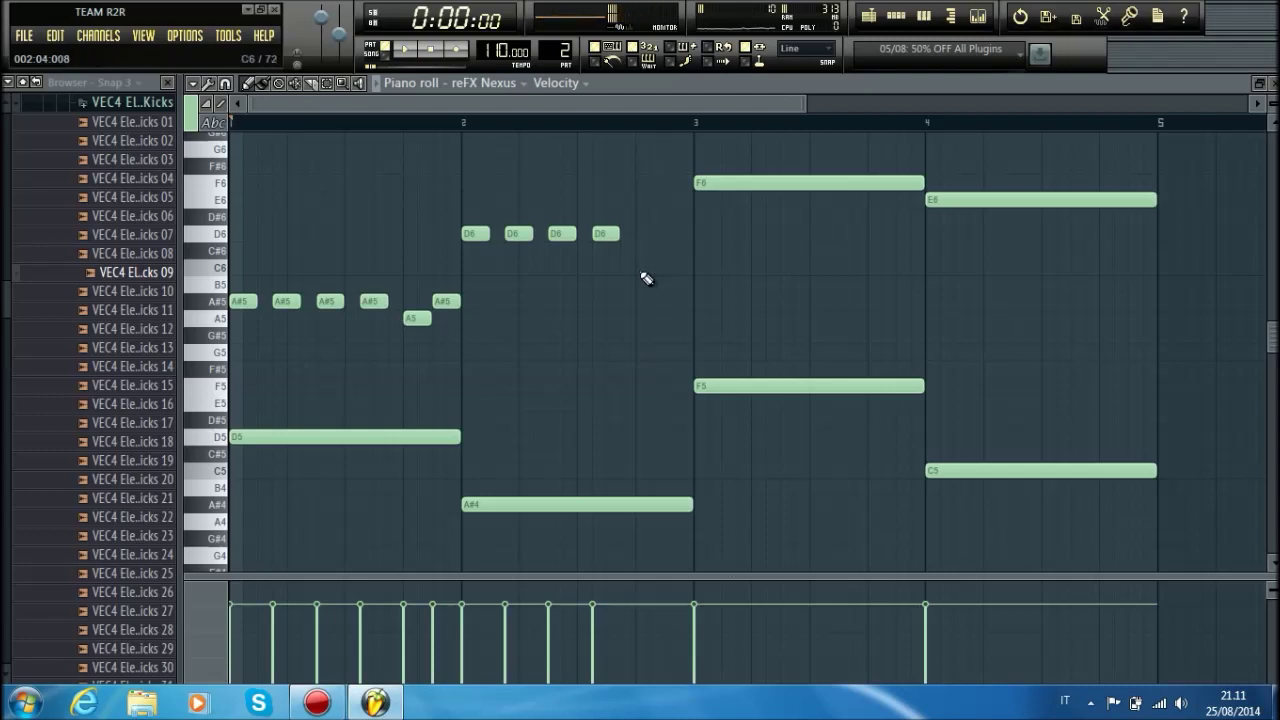
{"action": "left_click", "coordinate": [672, 251]}
{"action": "left_click_drag", "start_coordinate": [668, 248], "coordinate": [670, 233]}
Step: Replace the long F6 note in bar 3 with four short F6 notes and a short E6, and play the pattern
{"action": "right_click", "coordinate": [708, 183]}
{"action": "left_click", "coordinate": [707, 183]}
{"action": "left_click", "coordinate": [741, 183]}
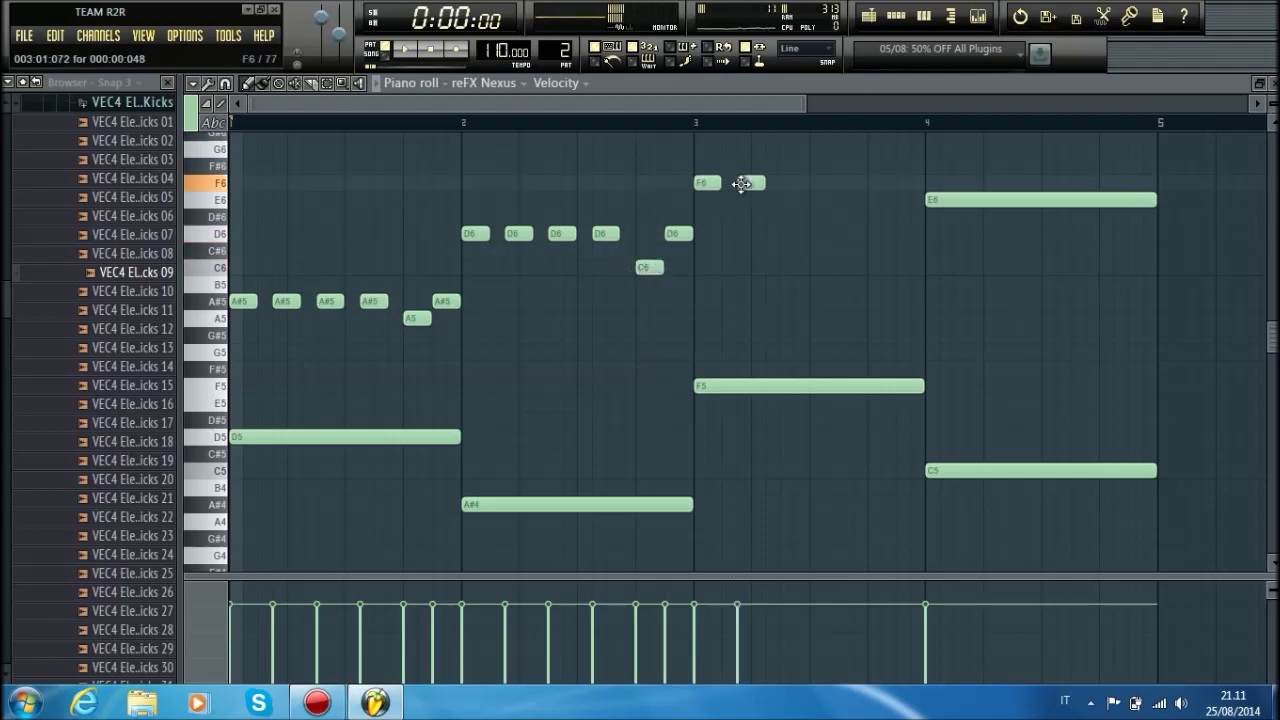
{"action": "left_click", "coordinate": [787, 184]}
{"action": "left_click", "coordinate": [826, 184]}
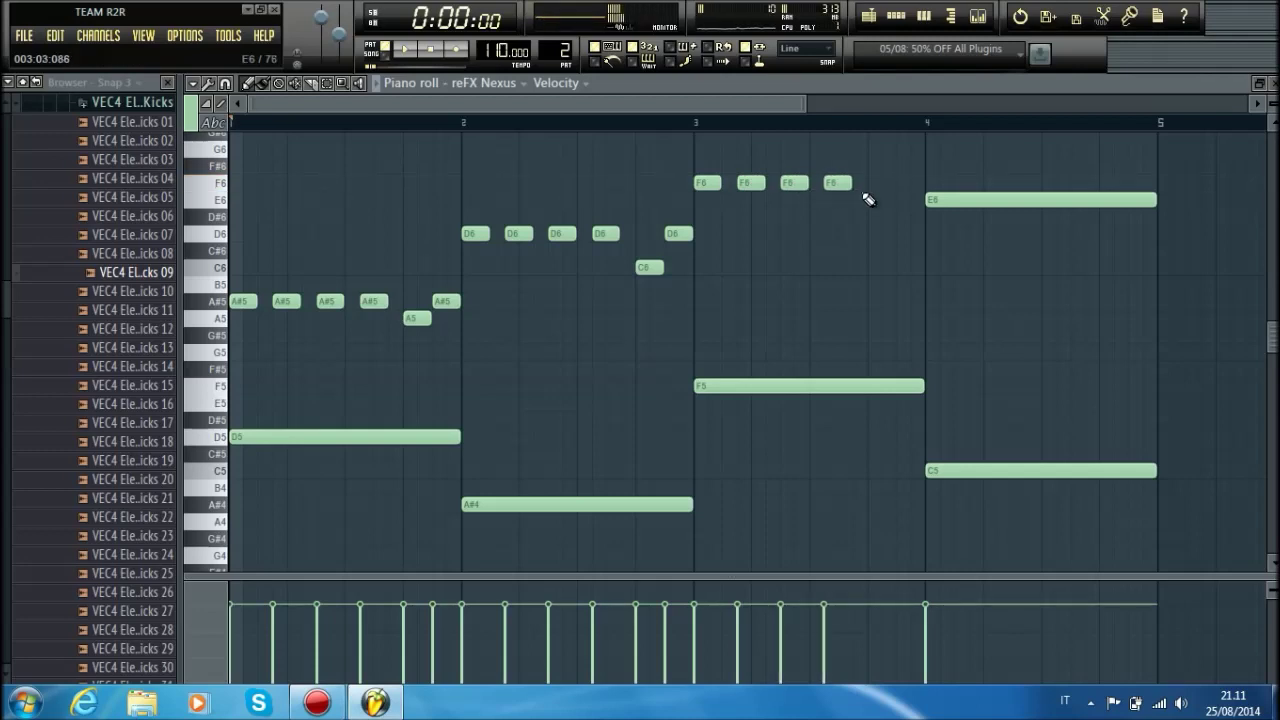
{"action": "left_click", "coordinate": [873, 200]}
{"action": "key", "text": "space"}
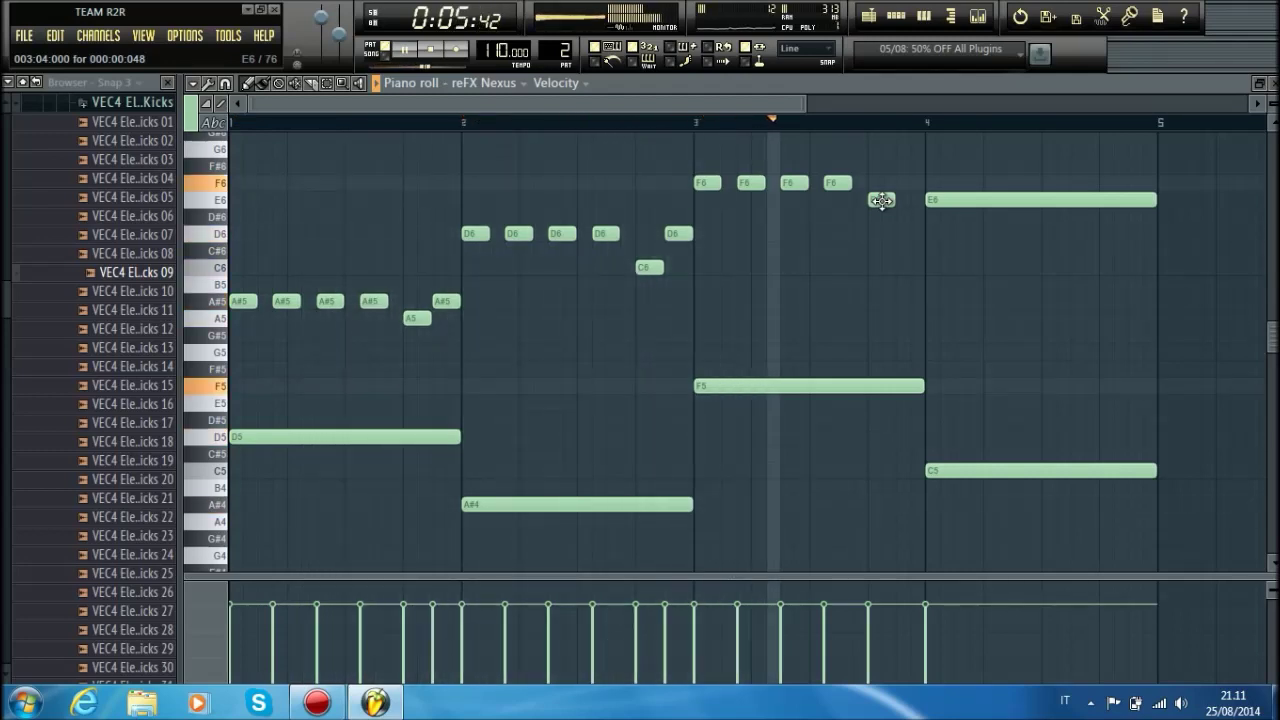
{"action": "key", "text": "space"}
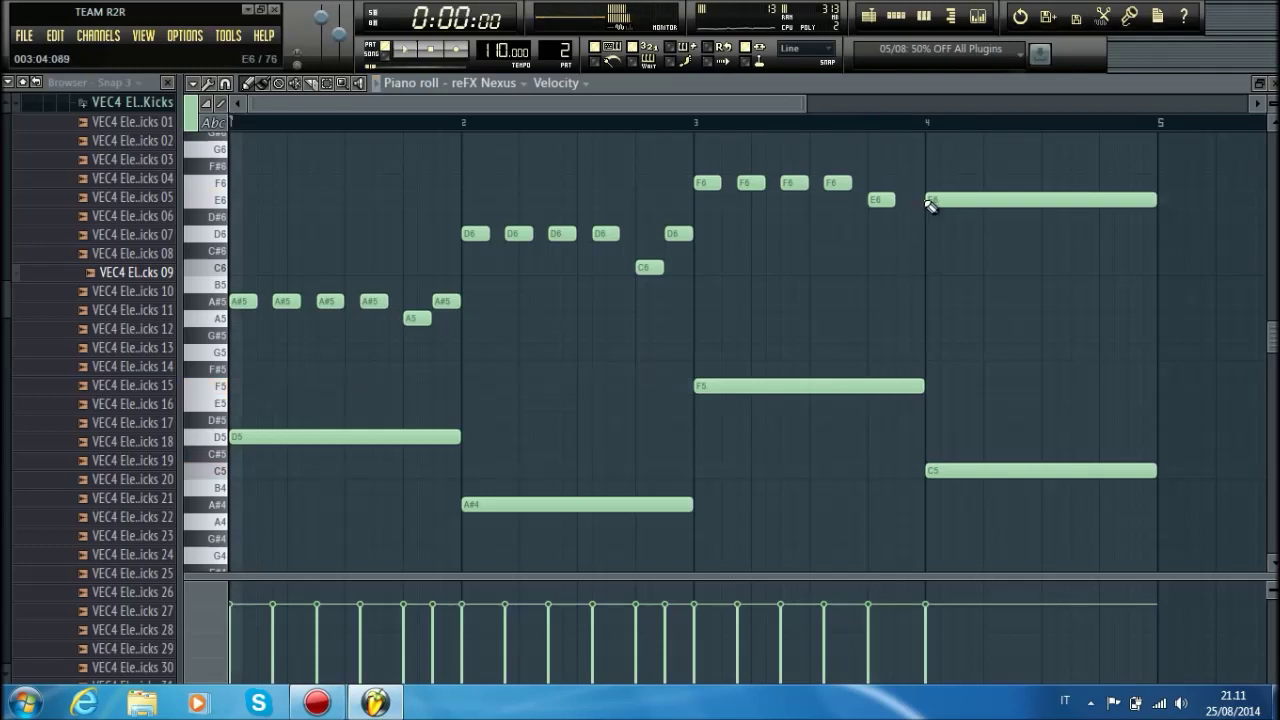
Step: Replace the long E6 note in bar 4 with short notes E6, E6, D6, E6, D6 and B5, and play the pattern
{"action": "right_click", "coordinate": [927, 202]}
{"action": "left_click", "coordinate": [927, 200]}
{"action": "left_click", "coordinate": [1018, 216]}
{"action": "left_click_drag", "start_coordinate": [1032, 217], "coordinate": [1028, 234]}
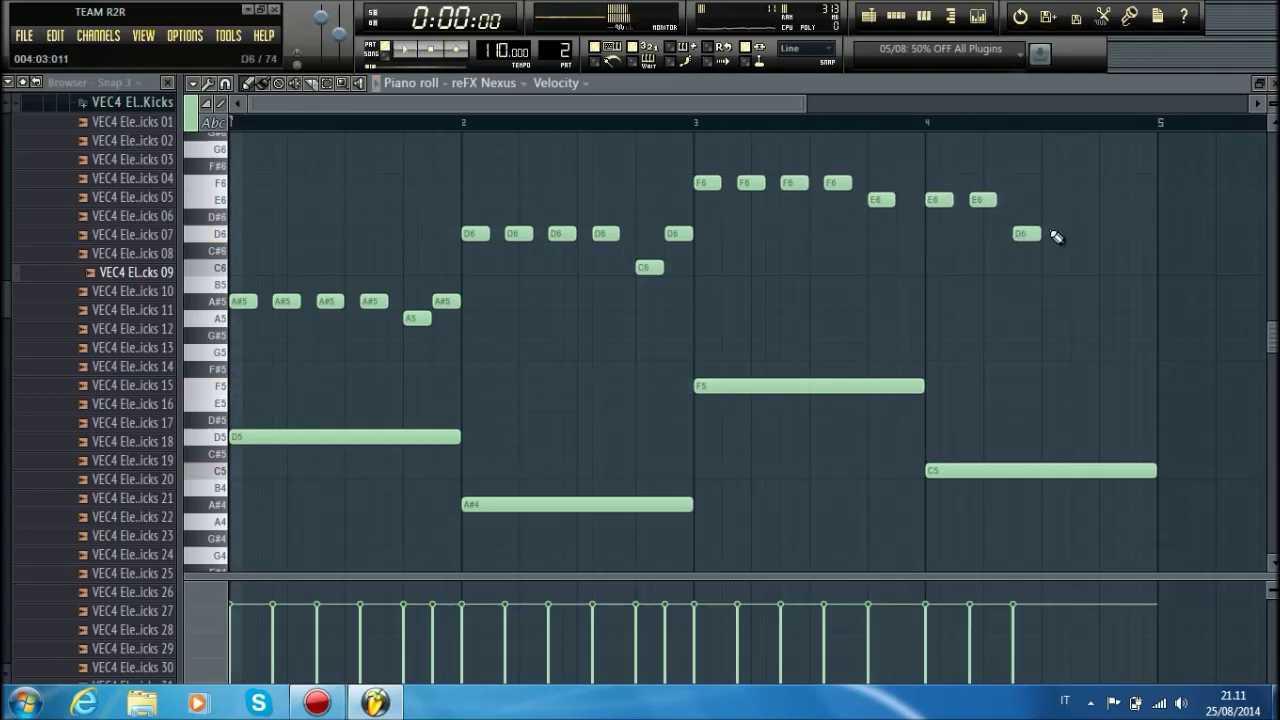
{"action": "left_click", "coordinate": [1057, 200]}
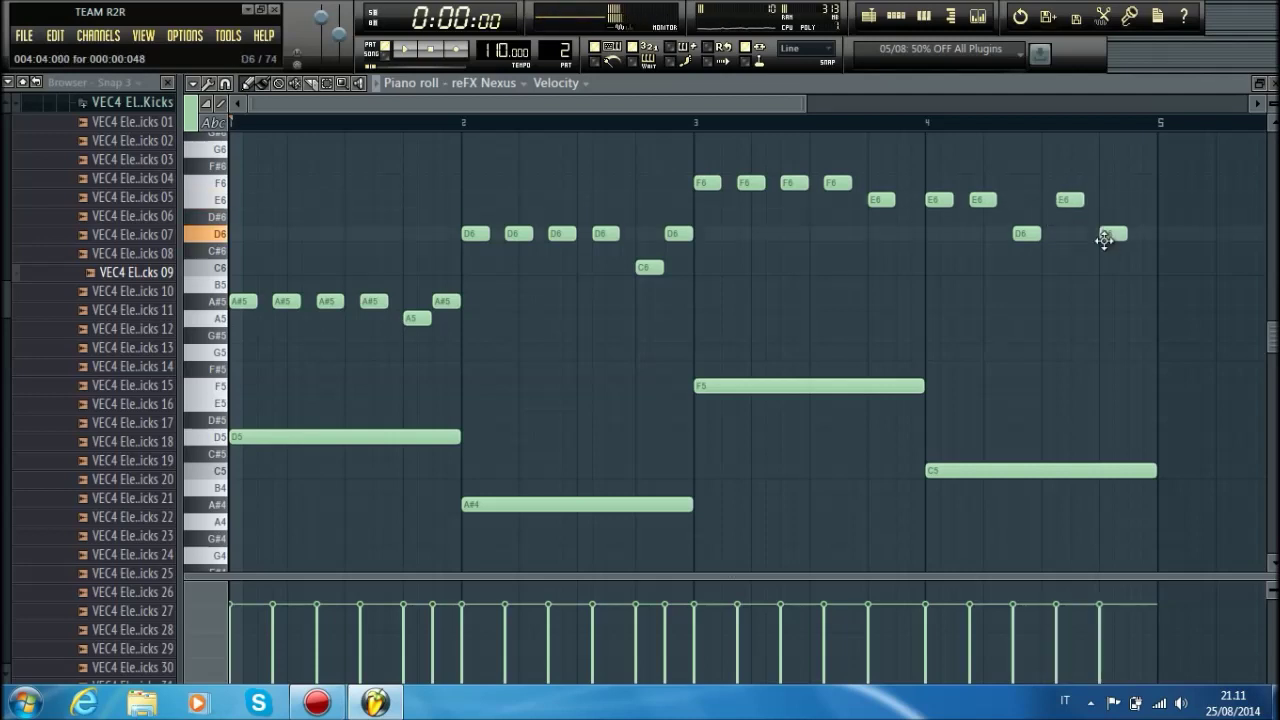
{"action": "left_click", "coordinate": [1128, 262]}
{"action": "left_click_drag", "start_coordinate": [1128, 279], "coordinate": [1130, 281]}
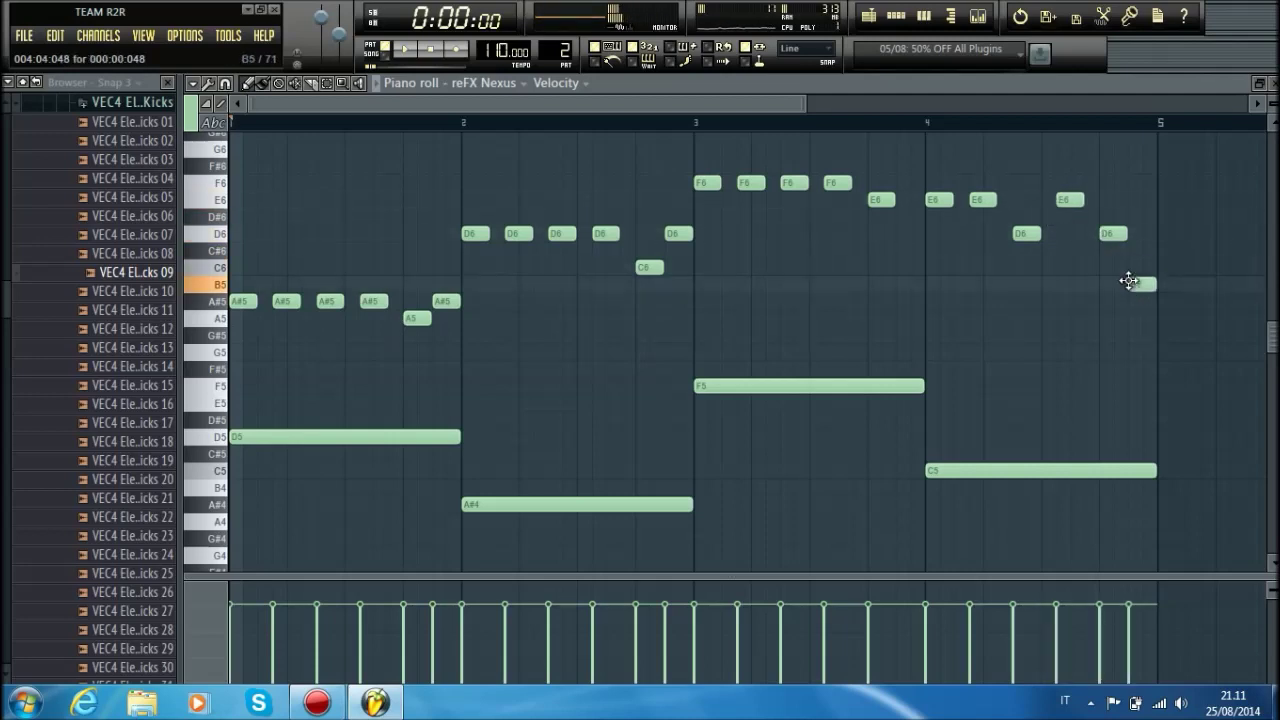
{"action": "key", "text": "space"}
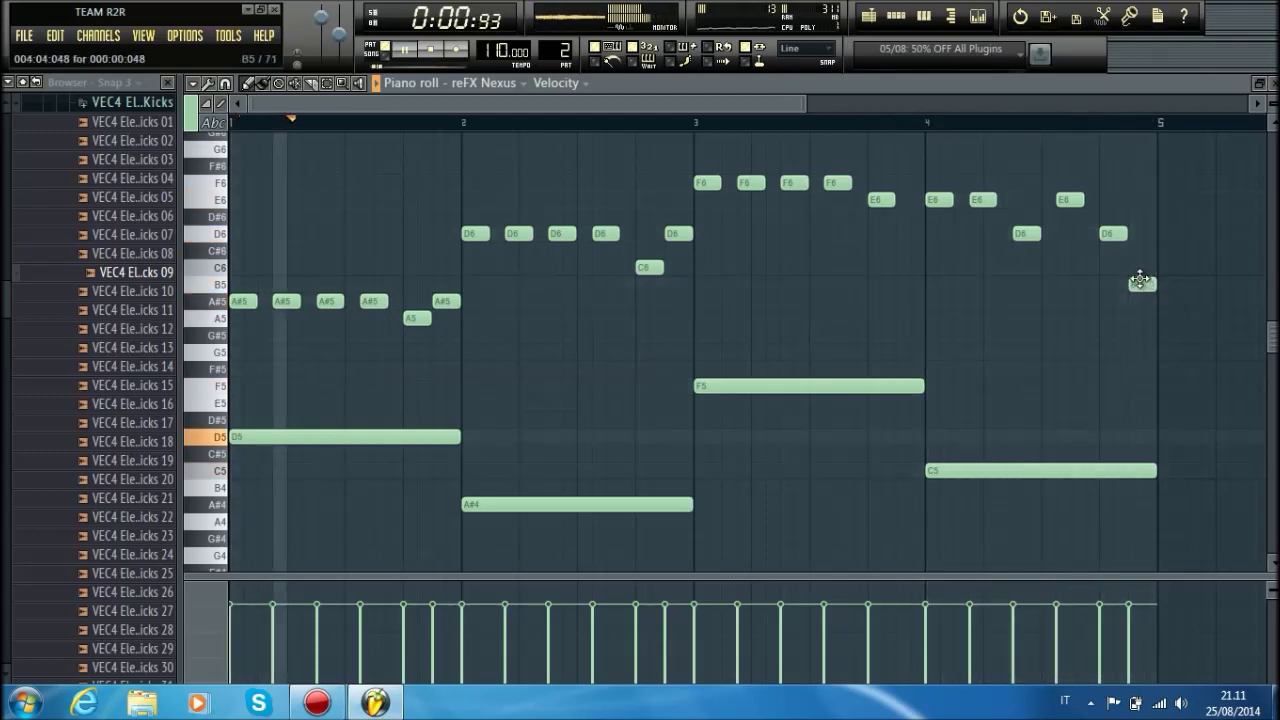
Step: Lower the last two melody notes in bar 4 to B5 and A#5 and replay the passage from the end of bar 3
{"action": "left_click_drag", "start_coordinate": [1137, 281], "coordinate": [1138, 298]}
{"action": "left_click_drag", "start_coordinate": [1113, 232], "coordinate": [1113, 284]}
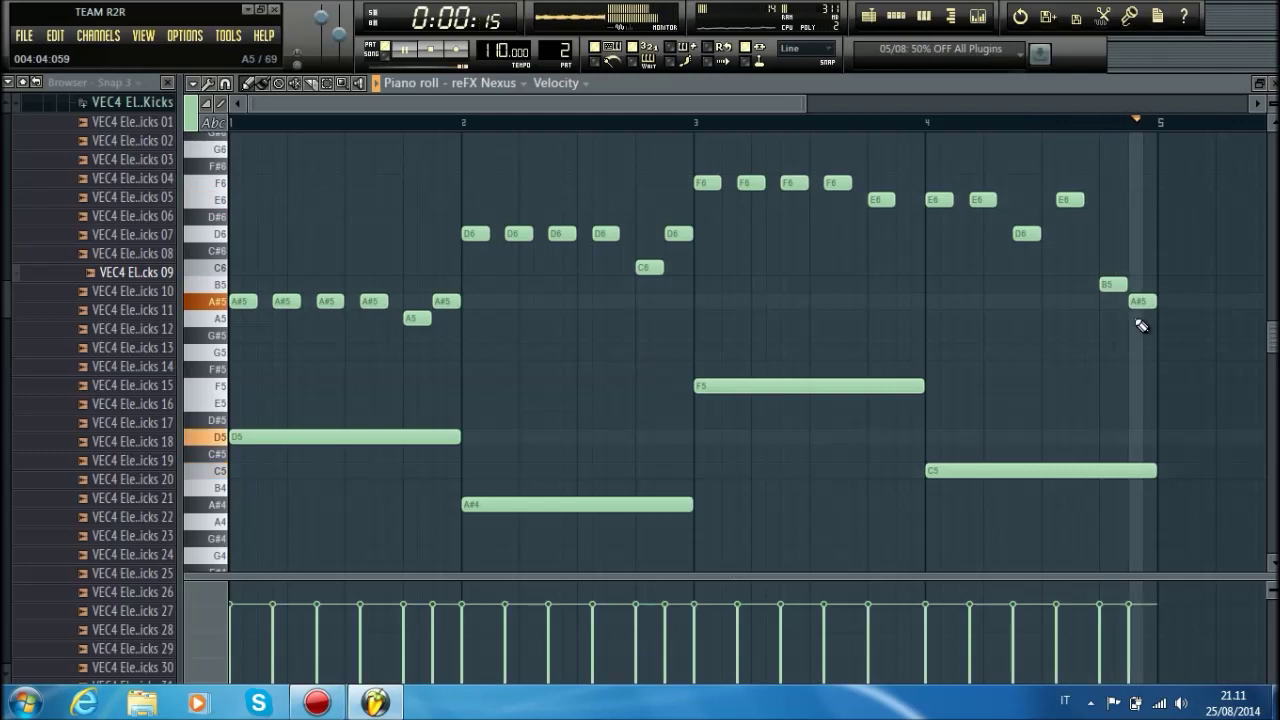
{"action": "key", "text": "space"}
{"action": "scroll", "coordinate": [923, 120], "scroll_direction": "right", "scroll_amount": 5}
{"action": "left_click_drag", "start_coordinate": [922, 120], "coordinate": [535, 127]}
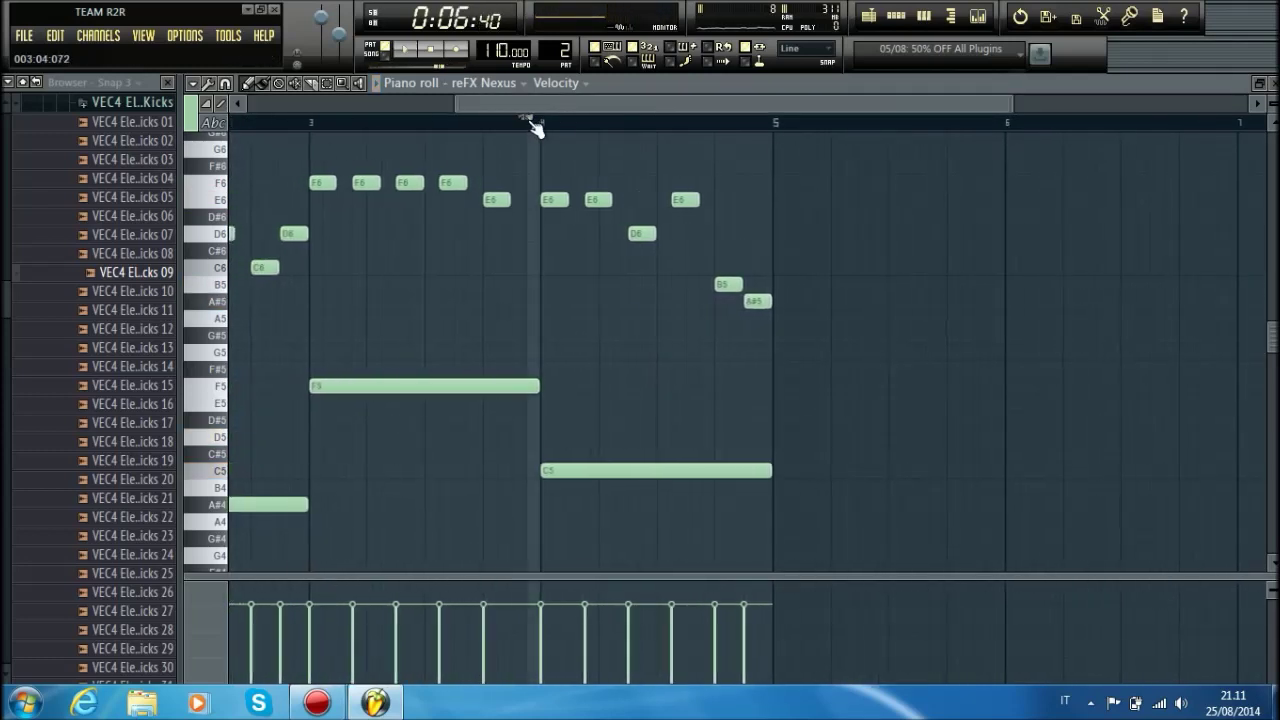
{"action": "key", "text": "space"}
{"action": "key", "text": "space"}
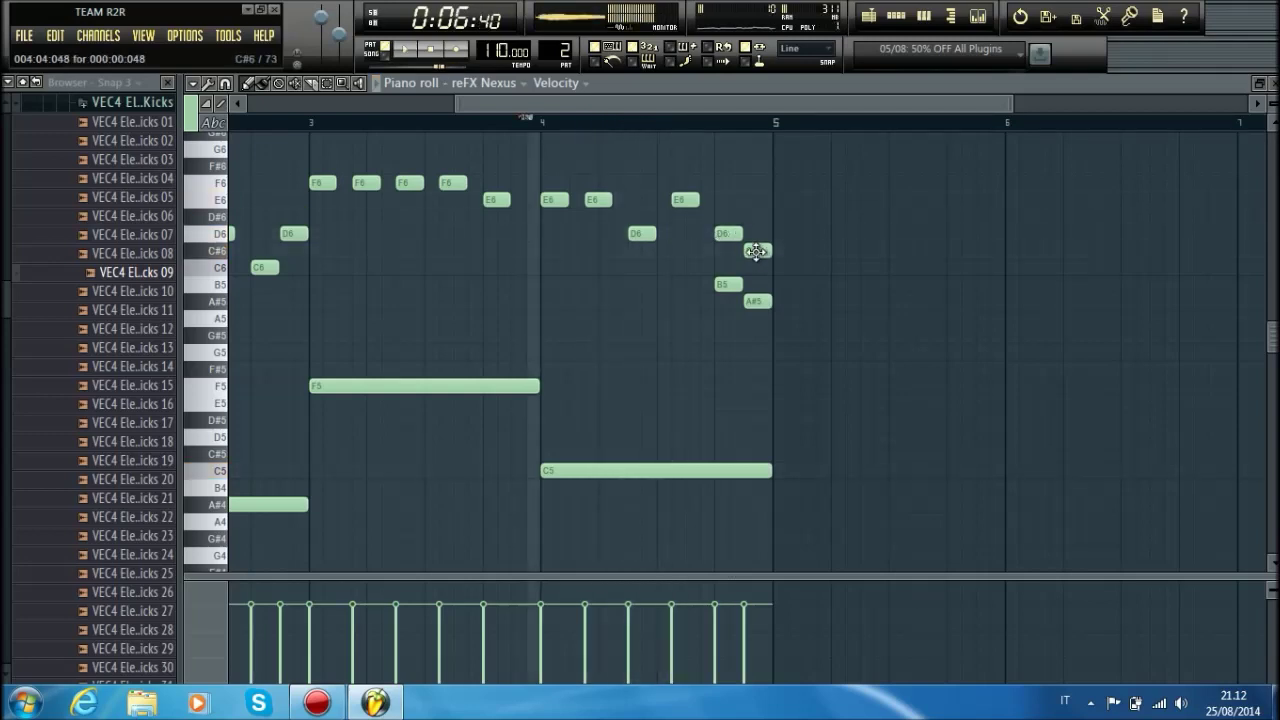
Step: Replace the B5 and A#5 notes at the end of bar 4 with short D6 and C6 notes and play the melody
{"action": "key", "text": "space"}
{"action": "right_click", "coordinate": [728, 283]}
{"action": "right_click", "coordinate": [755, 300]}
{"action": "left_click_drag", "start_coordinate": [758, 250], "coordinate": [755, 271]}
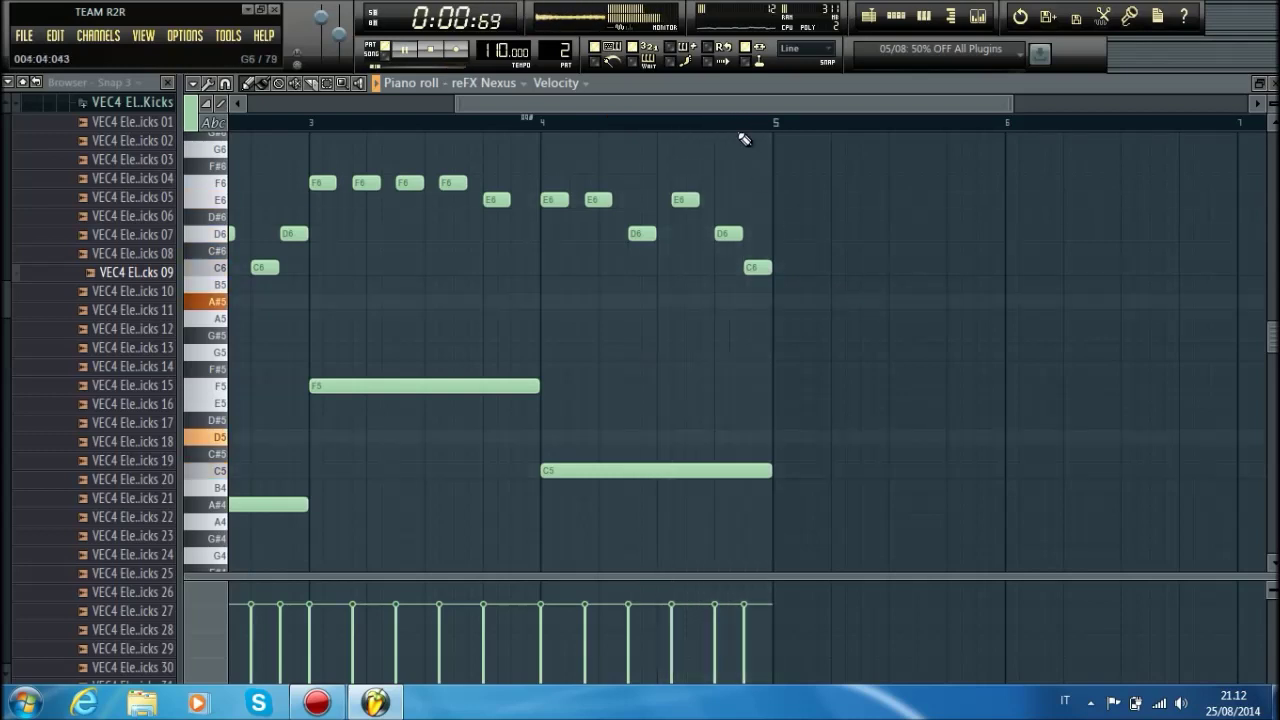
{"action": "key", "text": "space"}
{"action": "scroll", "coordinate": [280, 270], "scroll_direction": "up", "scroll_amount": 2}
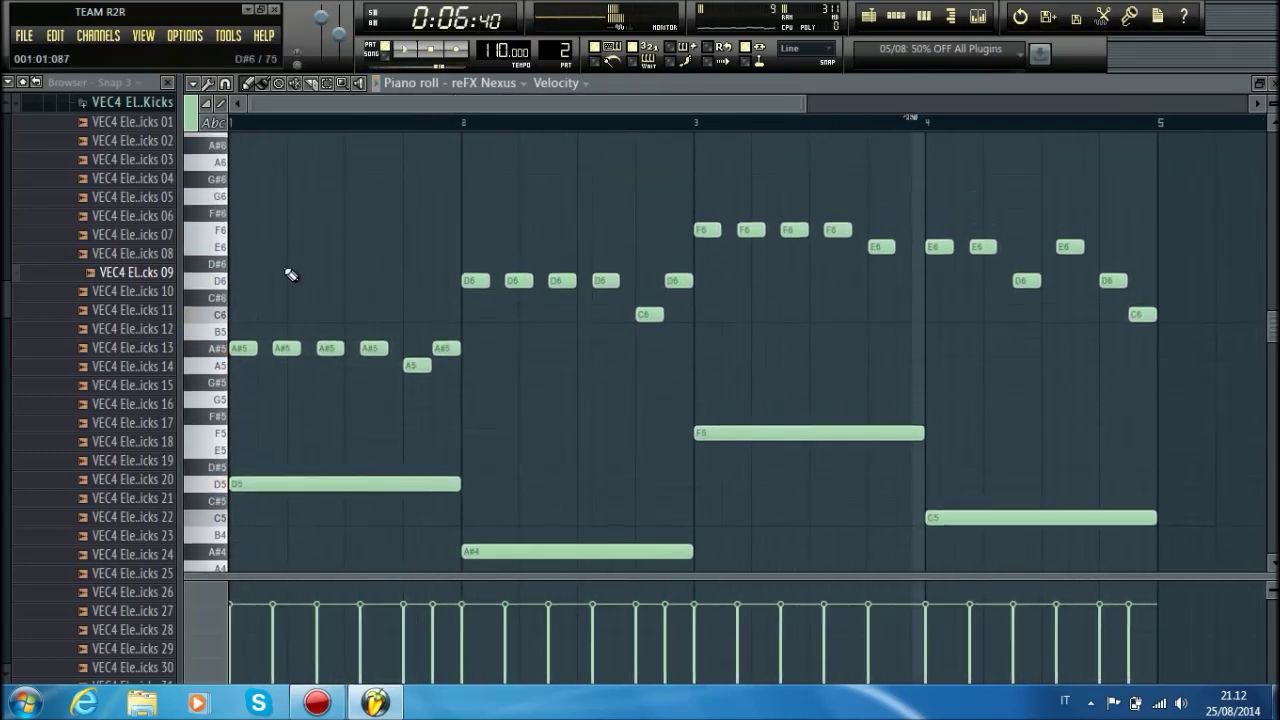
{"action": "left_click", "coordinate": [280, 148]}
{"action": "key", "text": "space"}
{"action": "right_click", "coordinate": [286, 146]}
{"action": "right_click", "coordinate": [243, 145]}
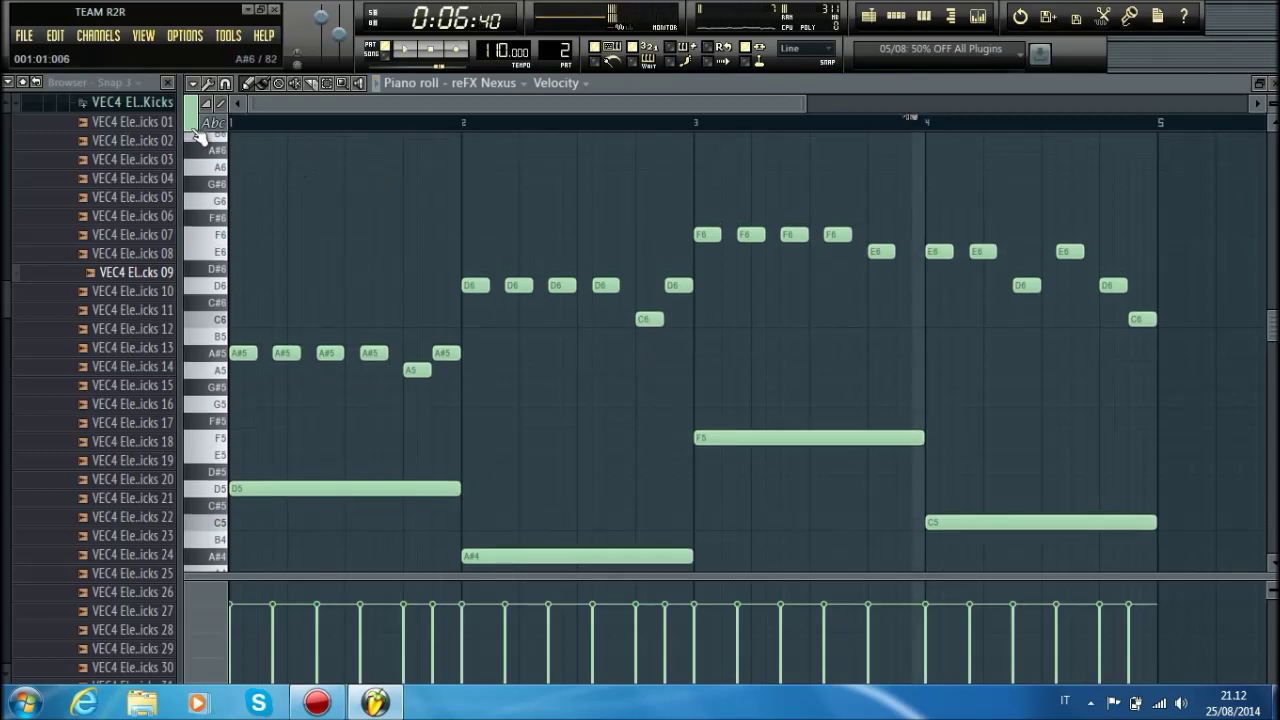
Step: Duplicate the notes, delete the long bass notes from the copy, move the copied melody one octave up over bars 1 to 4 and play it
{"action": "key", "text": "ctrl+b"}
{"action": "right_click", "coordinate": [443, 486]}
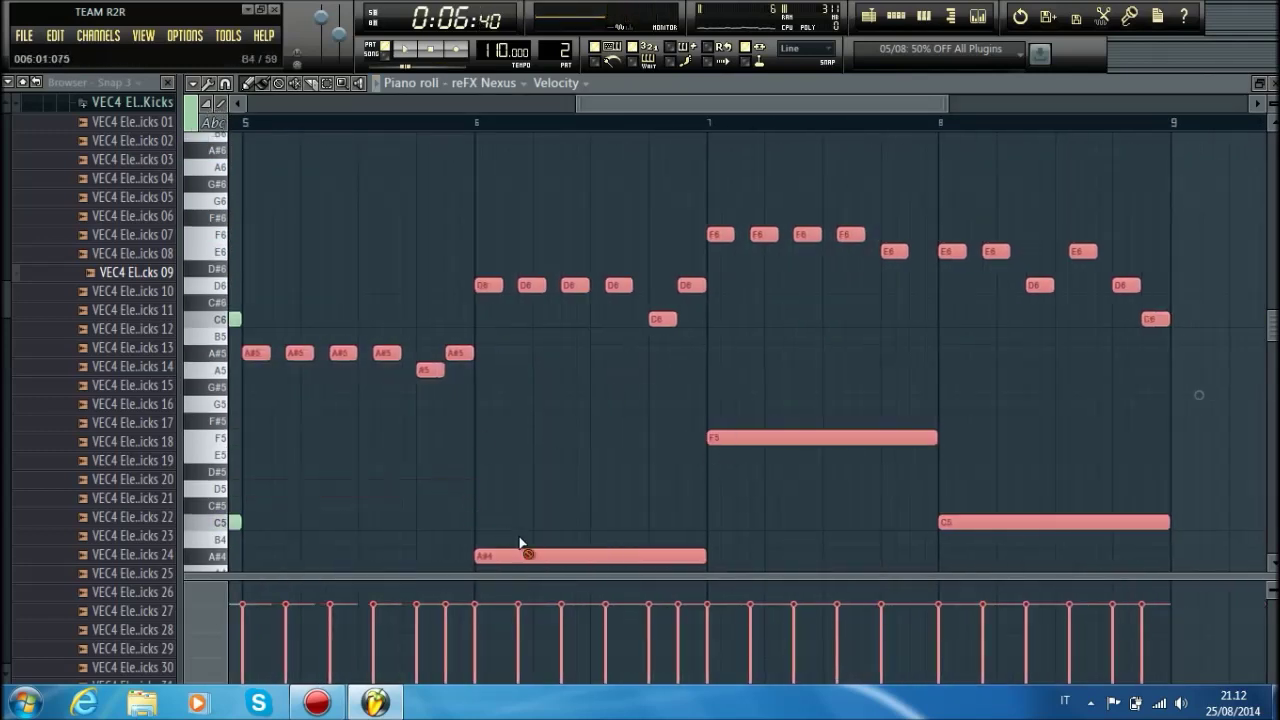
{"action": "right_click", "coordinate": [560, 554]}
{"action": "right_click", "coordinate": [830, 436]}
{"action": "right_click", "coordinate": [950, 522]}
{"action": "left_click_drag", "start_coordinate": [658, 318], "coordinate": [5, 171]}
{"action": "key", "text": "space"}
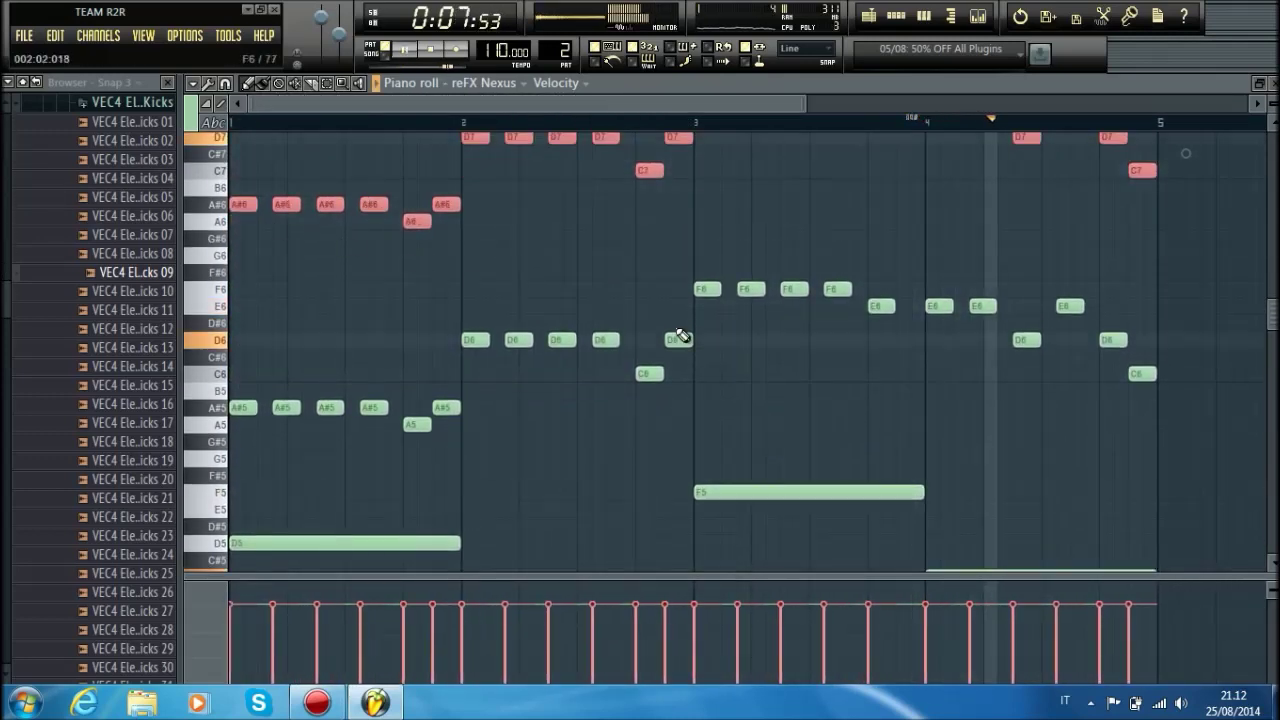
{"action": "scroll", "coordinate": [829, 371], "scroll_direction": "up", "scroll_amount": 5}
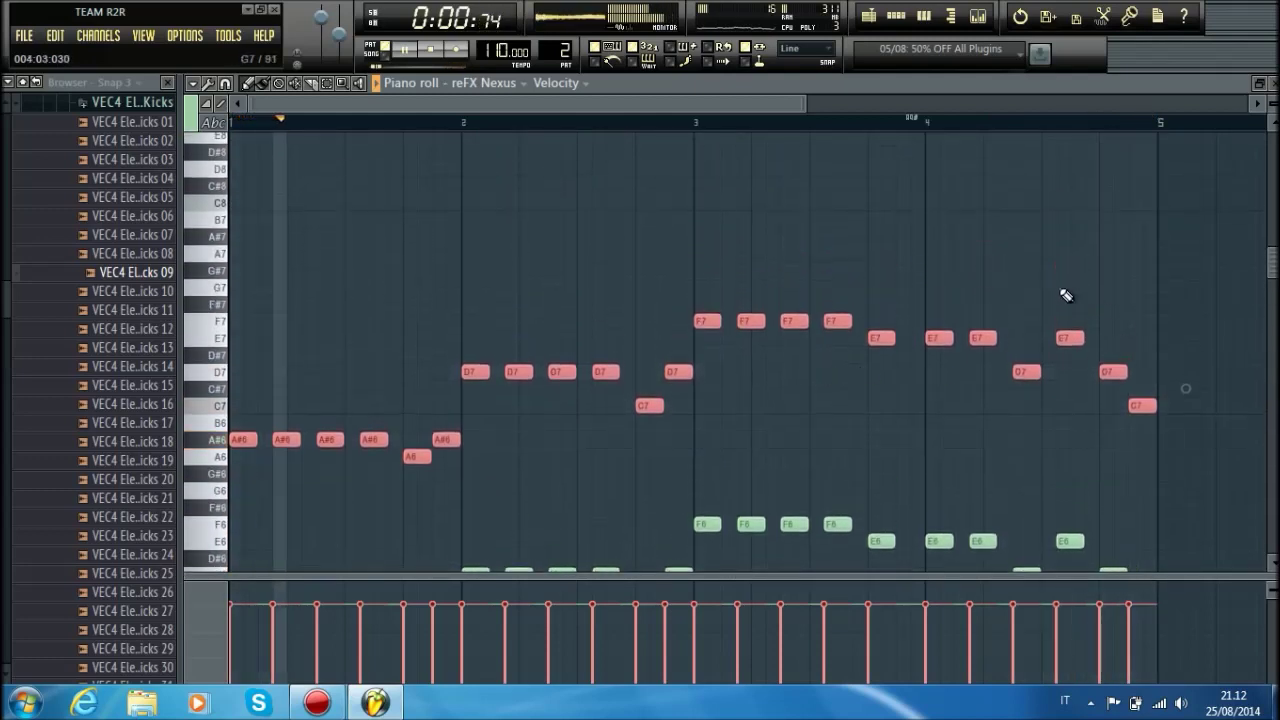
Step: Shorten the second-to-last E7 note's slot in bar 4 by halving that E7, and add half-length D7 and C7 notes right after it
{"action": "left_click", "coordinate": [1095, 304]}
{"action": "left_click_drag", "start_coordinate": [1104, 304], "coordinate": [1082, 377]}
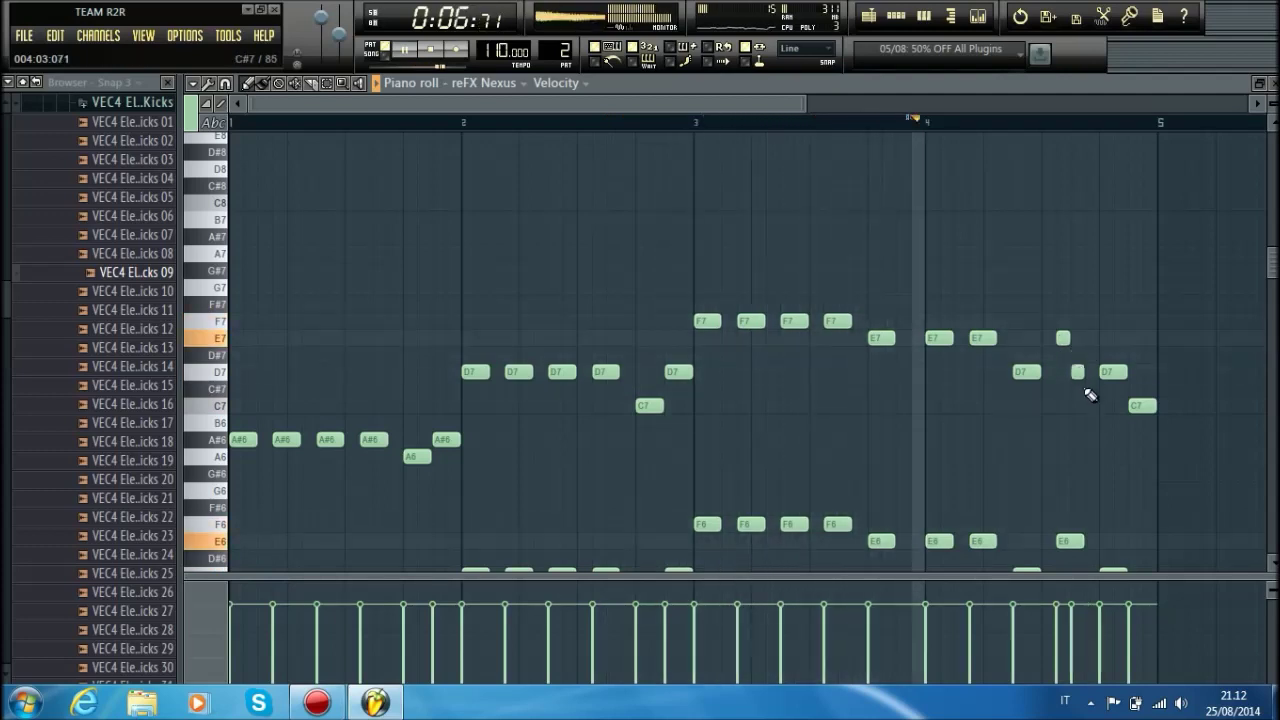
{"action": "left_click", "coordinate": [1090, 405]}
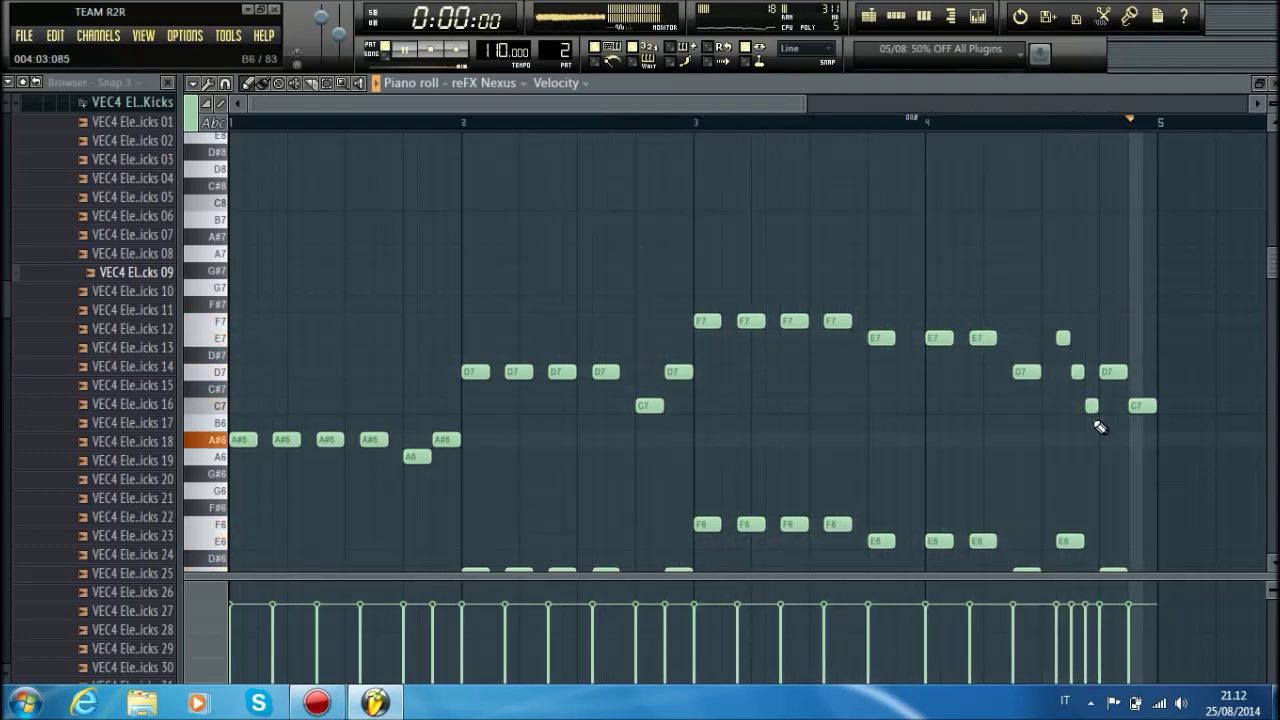
{"action": "key", "text": "space"}
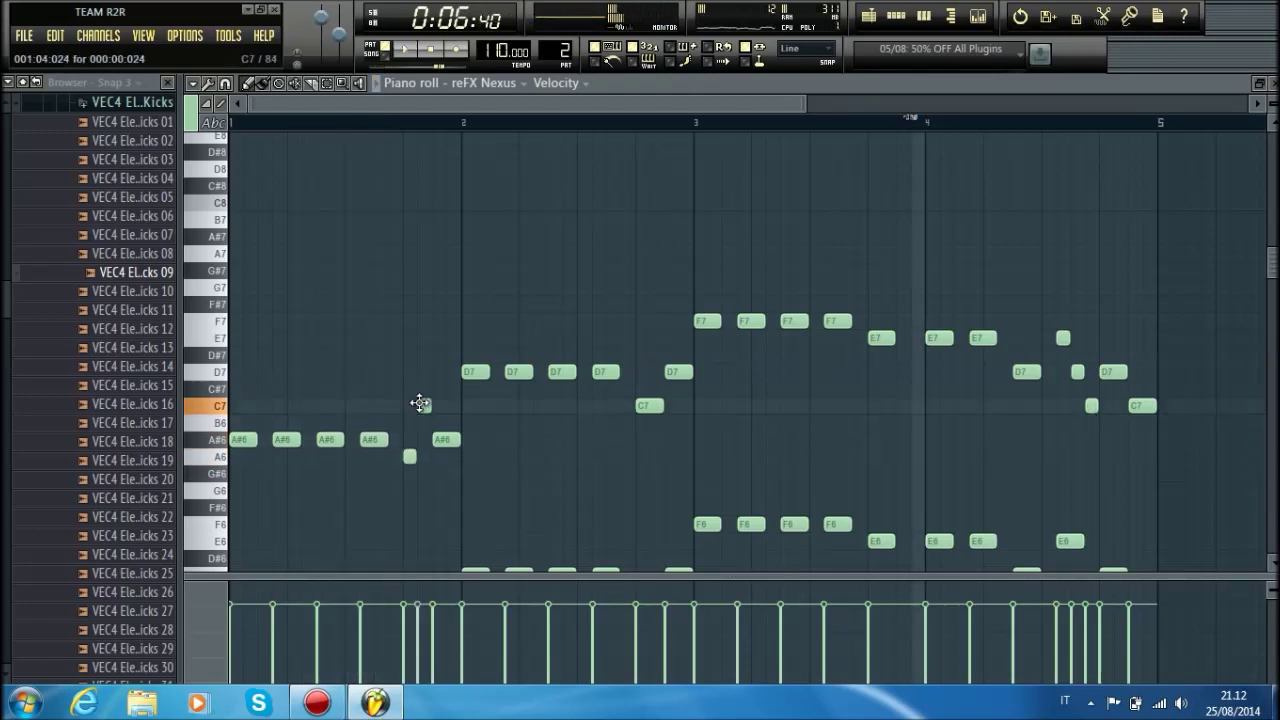
Step: Try C#7 for the half-length note after the A6 in bar 1, play it, and set the note to C7
{"action": "left_click_drag", "start_coordinate": [416, 389], "coordinate": [422, 384]}
{"action": "key", "text": "space"}
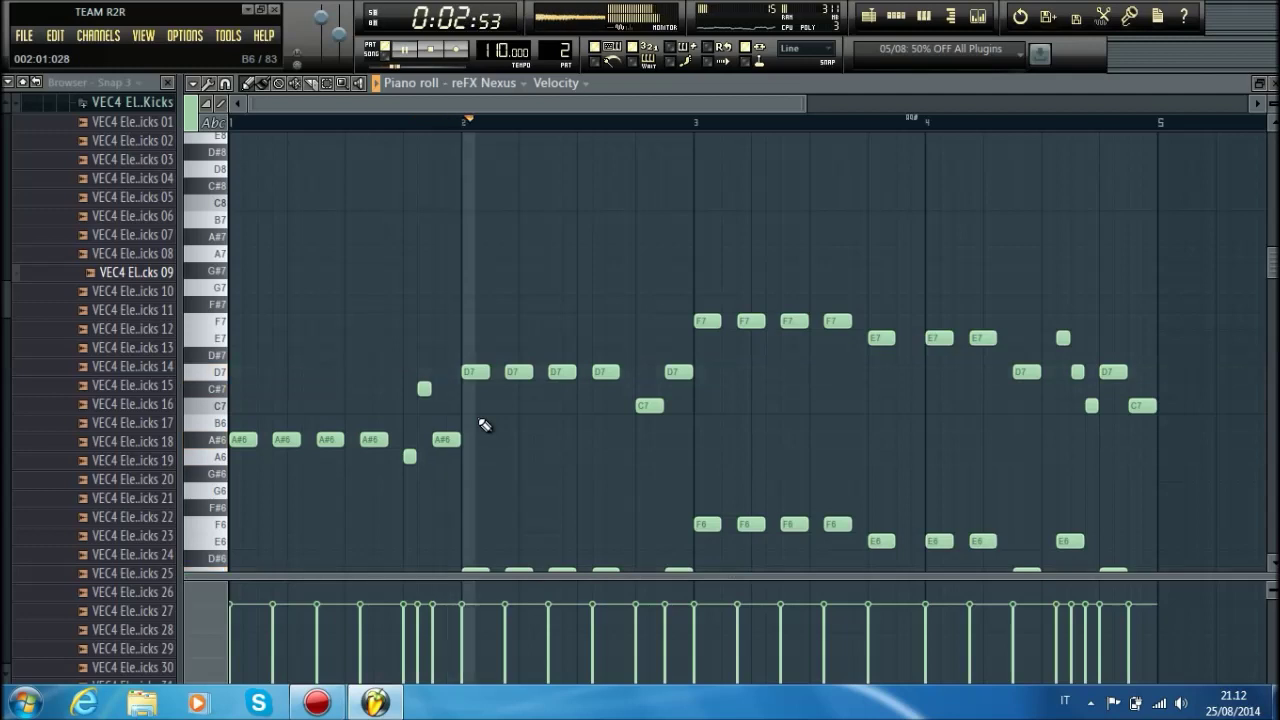
{"action": "left_click_drag", "start_coordinate": [423, 388], "coordinate": [423, 405]}
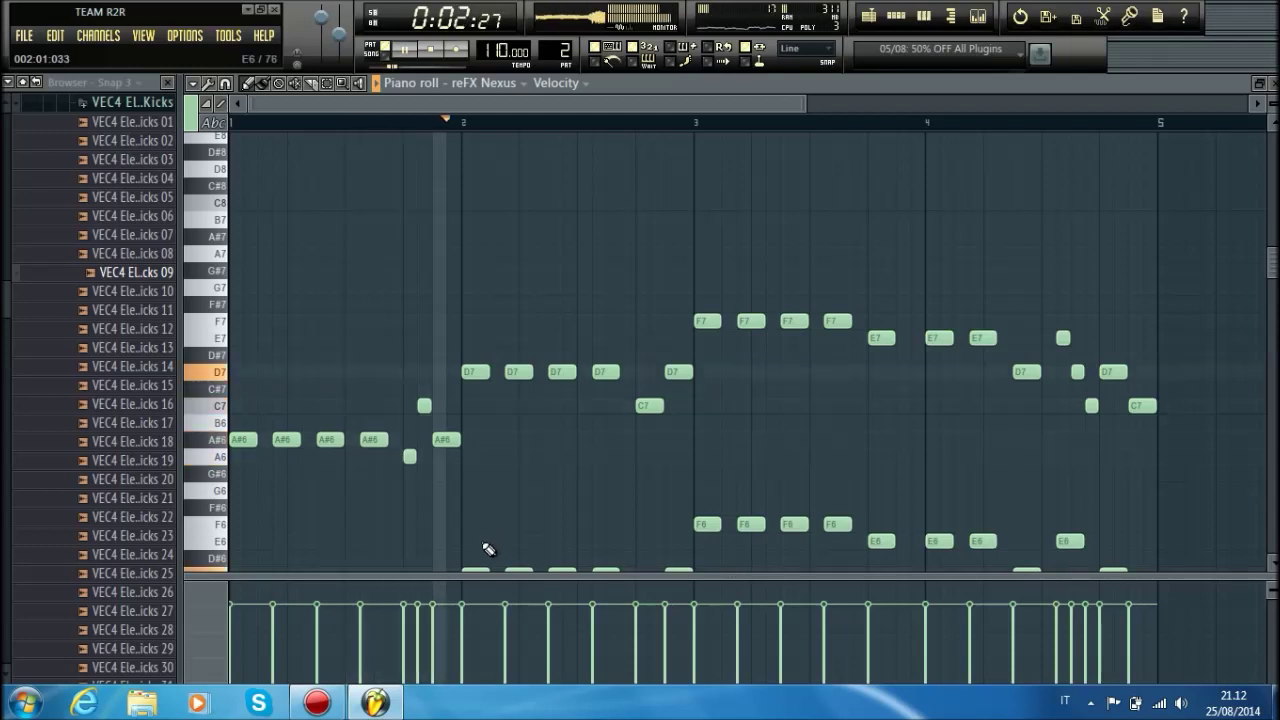
Step: Halve the C7 note near the end of bar 2 and add a half-length A#6 note right after it
{"action": "key", "text": "space"}
{"action": "left_click_drag", "start_coordinate": [661, 410], "coordinate": [639, 417]}
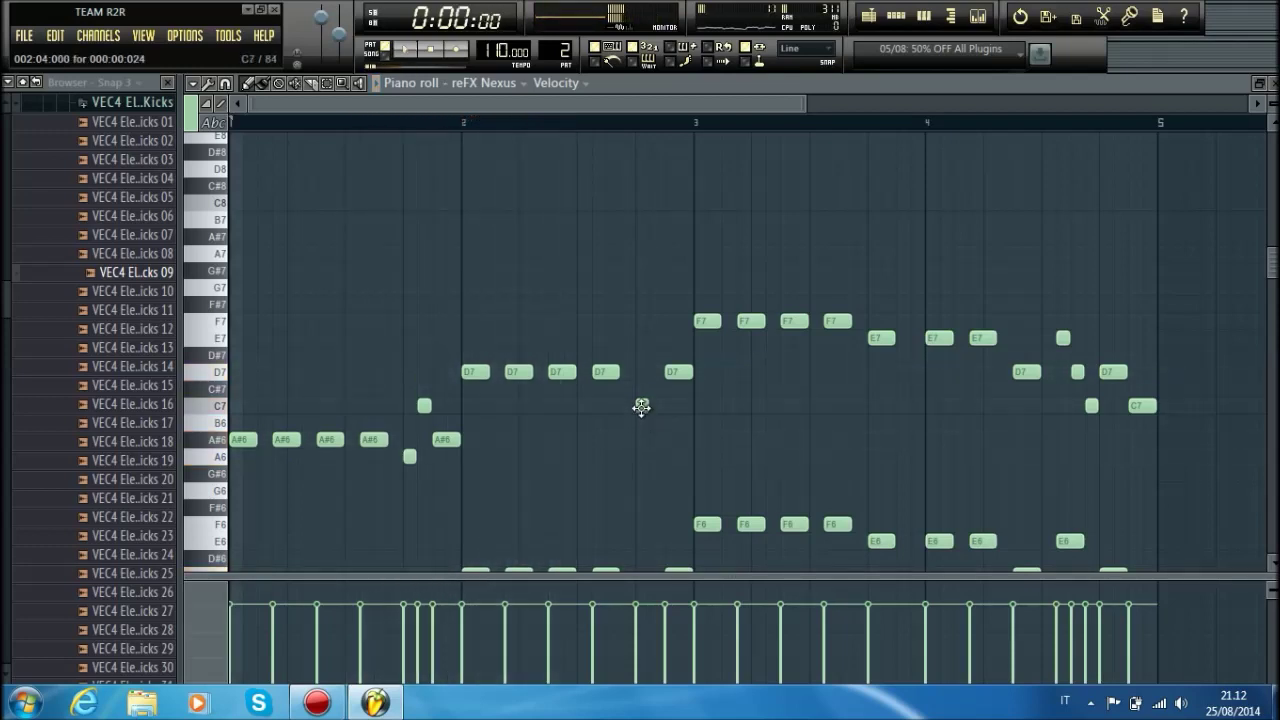
{"action": "left_click", "coordinate": [651, 426]}
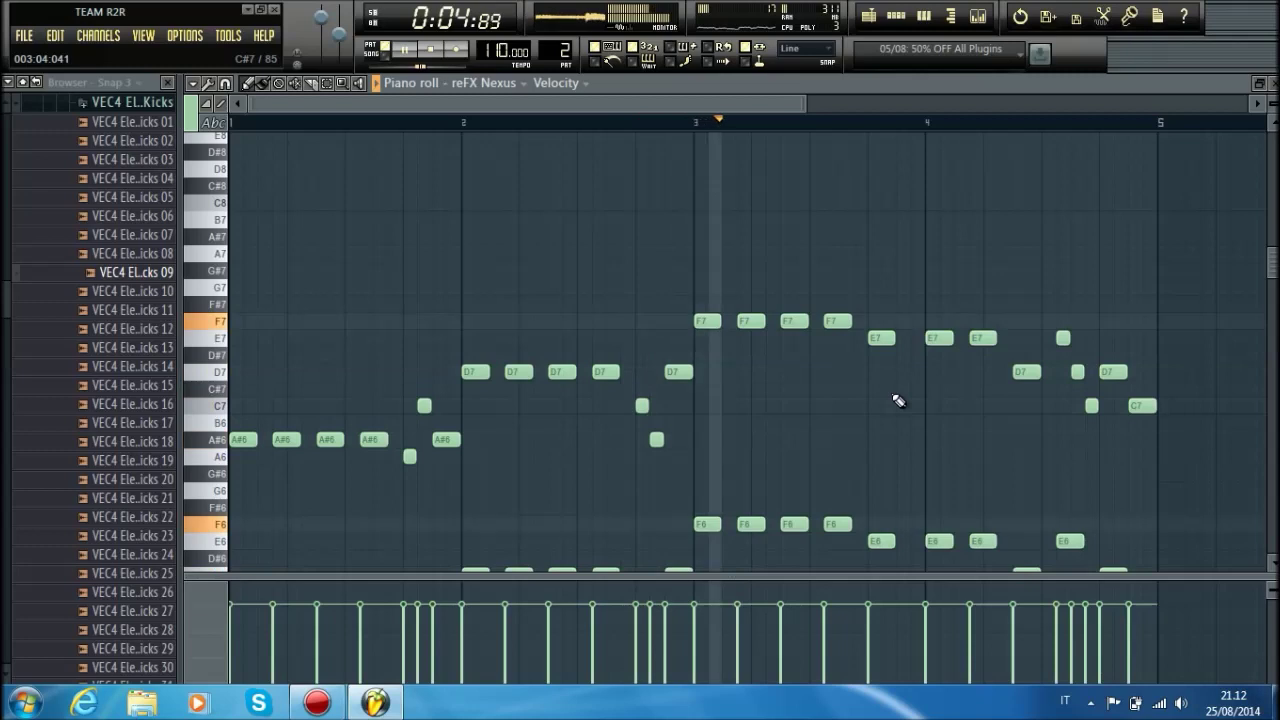
Step: Halve the E7 note near the end of bar 3, add half-length F7, E7 and D7 notes after it, and play the melody
{"action": "left_click_drag", "start_coordinate": [892, 339], "coordinate": [873, 341]}
{"action": "key", "text": "space"}
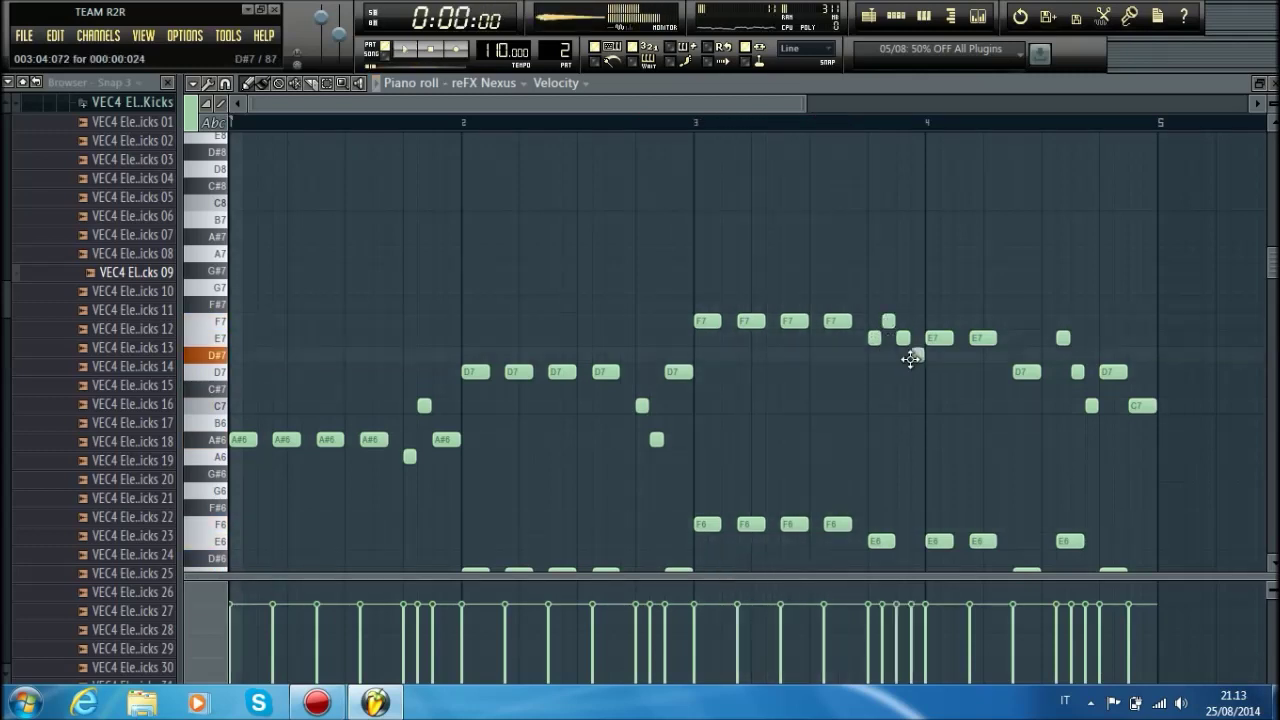
{"action": "key", "text": "space"}
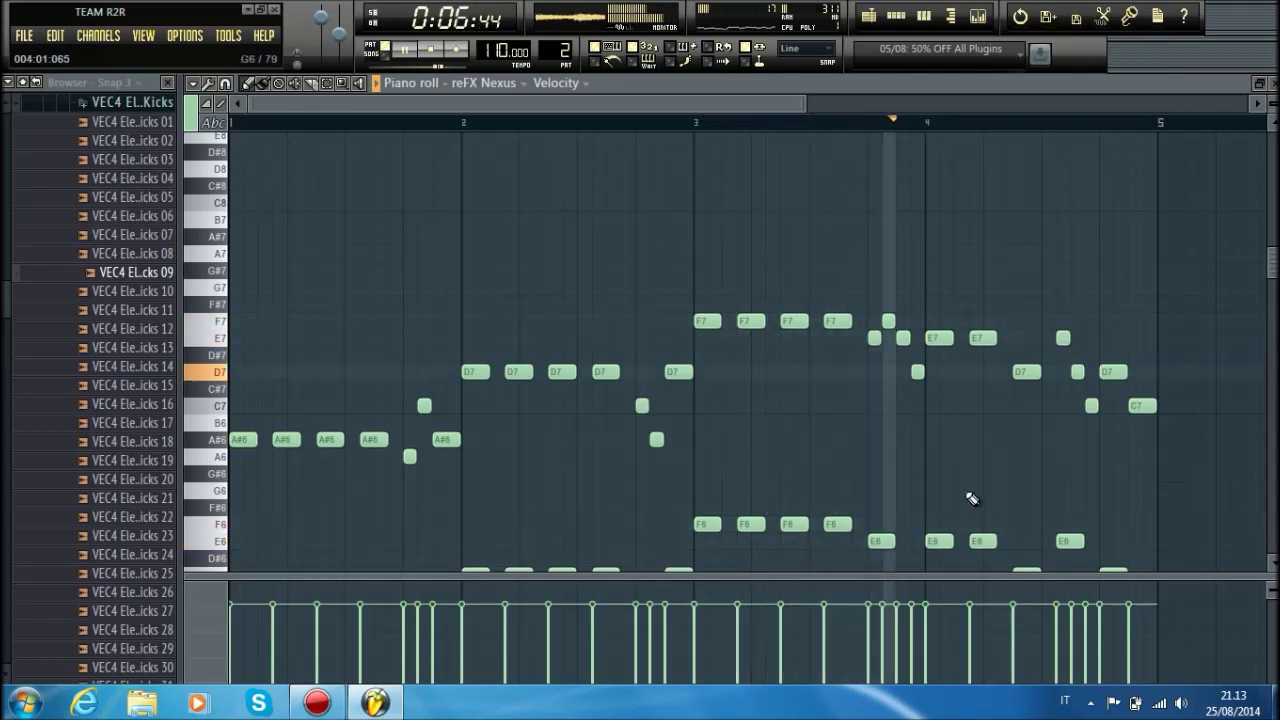
Step: Lower the velocities of the half-length upper-octave notes near the ends of bars 1 and 2
{"action": "scroll", "coordinate": [950, 490], "scroll_direction": "down", "scroll_amount": 3}
{"action": "scroll", "coordinate": [1023, 380], "scroll_direction": "up", "scroll_amount": 1}
{"action": "left_click_drag", "start_coordinate": [1213, 320], "coordinate": [238, 152]}
{"action": "left_click_drag", "start_coordinate": [423, 354], "coordinate": [400, 248]}
{"action": "left_click_drag", "start_coordinate": [403, 614], "coordinate": [417, 615]}
{"action": "left_click_drag", "start_coordinate": [705, 336], "coordinate": [622, 268]}
{"action": "left_click_drag", "start_coordinate": [636, 624], "coordinate": [650, 620]}
Step: Lower the velocities of the half-length upper-octave notes near the ends of bars 3 and 4
{"action": "left_click_drag", "start_coordinate": [931, 289], "coordinate": [921, 252]}
{"action": "left_click_drag", "start_coordinate": [867, 645], "coordinate": [914, 617]}
{"action": "left_click_drag", "start_coordinate": [1105, 307], "coordinate": [1061, 192]}
{"action": "left_click", "coordinate": [1059, 621]}
{"action": "left_click", "coordinate": [1086, 617]}
{"action": "right_click", "coordinate": [916, 304]}
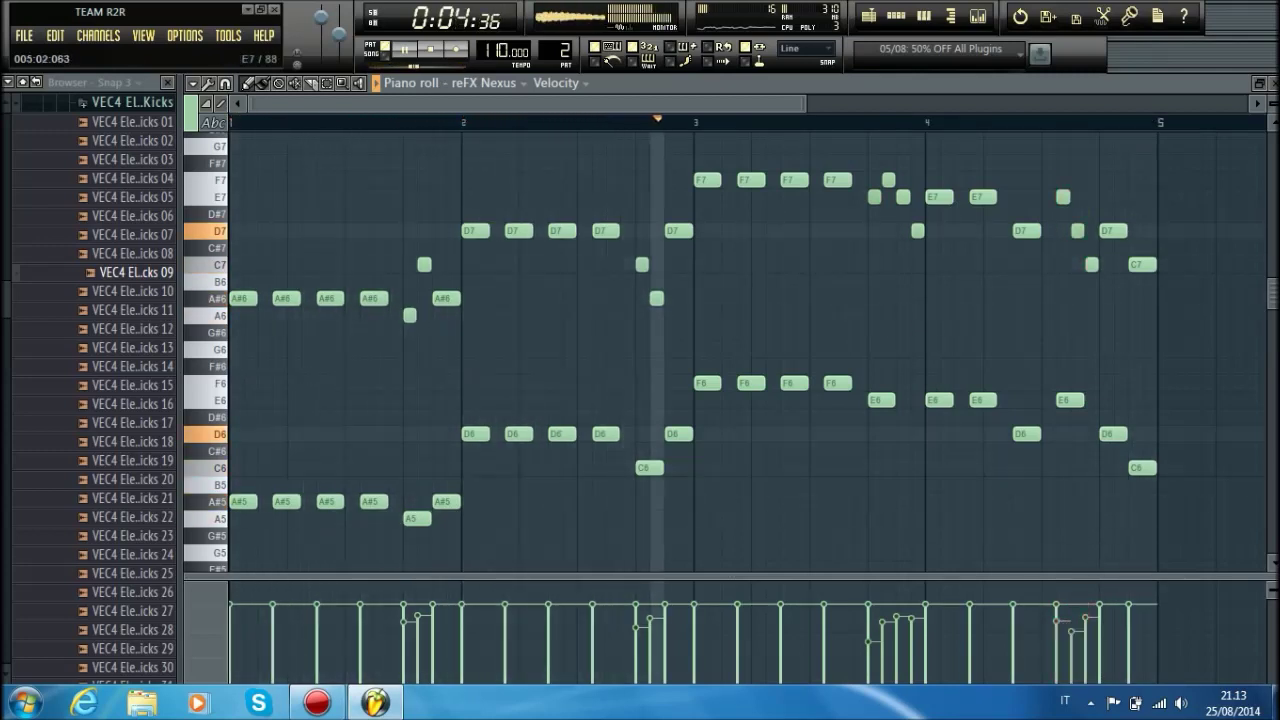
Step: Close the piano roll and the Nexus window, place Pattern 2 at bar 1 of Track 2, and play the song
{"action": "left_click", "coordinate": [1272, 83]}
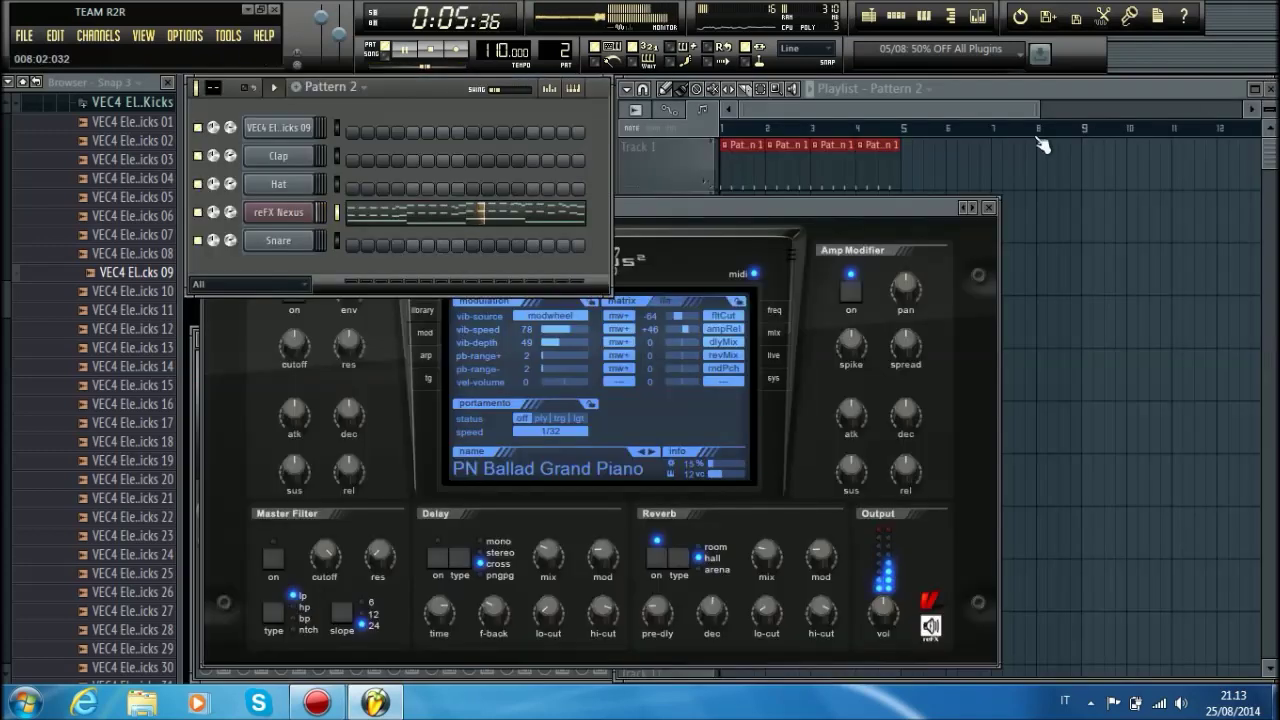
{"action": "left_click", "coordinate": [988, 110]}
{"action": "left_click", "coordinate": [762, 221]}
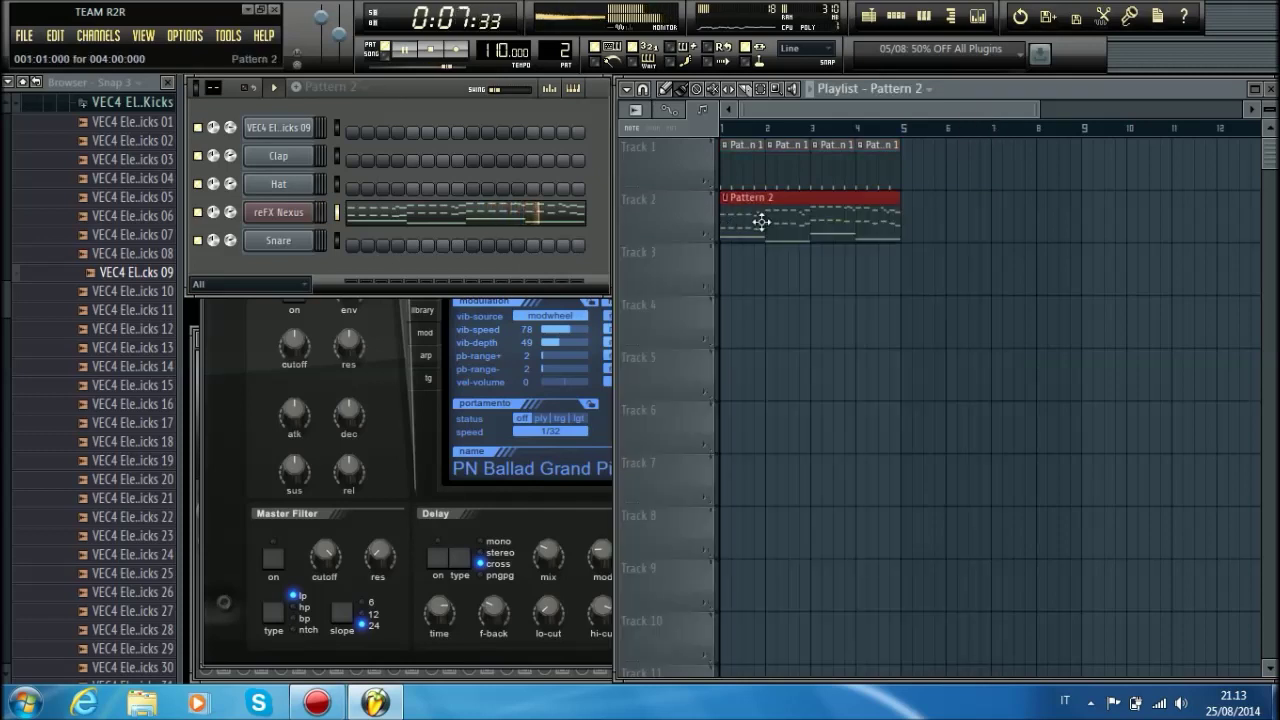
{"action": "left_click", "coordinate": [731, 131]}
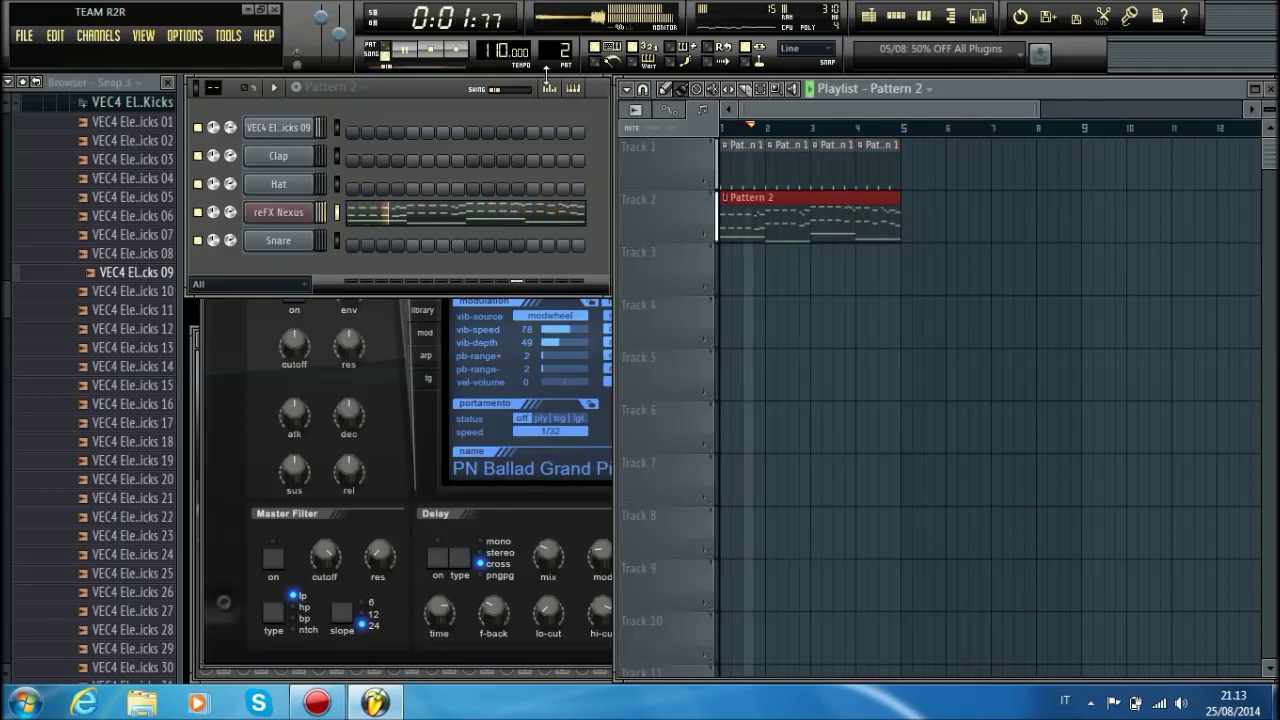
Step: Switch to Pattern 3 and clone the reFX Nexus channel
{"action": "scroll", "coordinate": [563, 50], "scroll_direction": "up", "scroll_amount": 1}
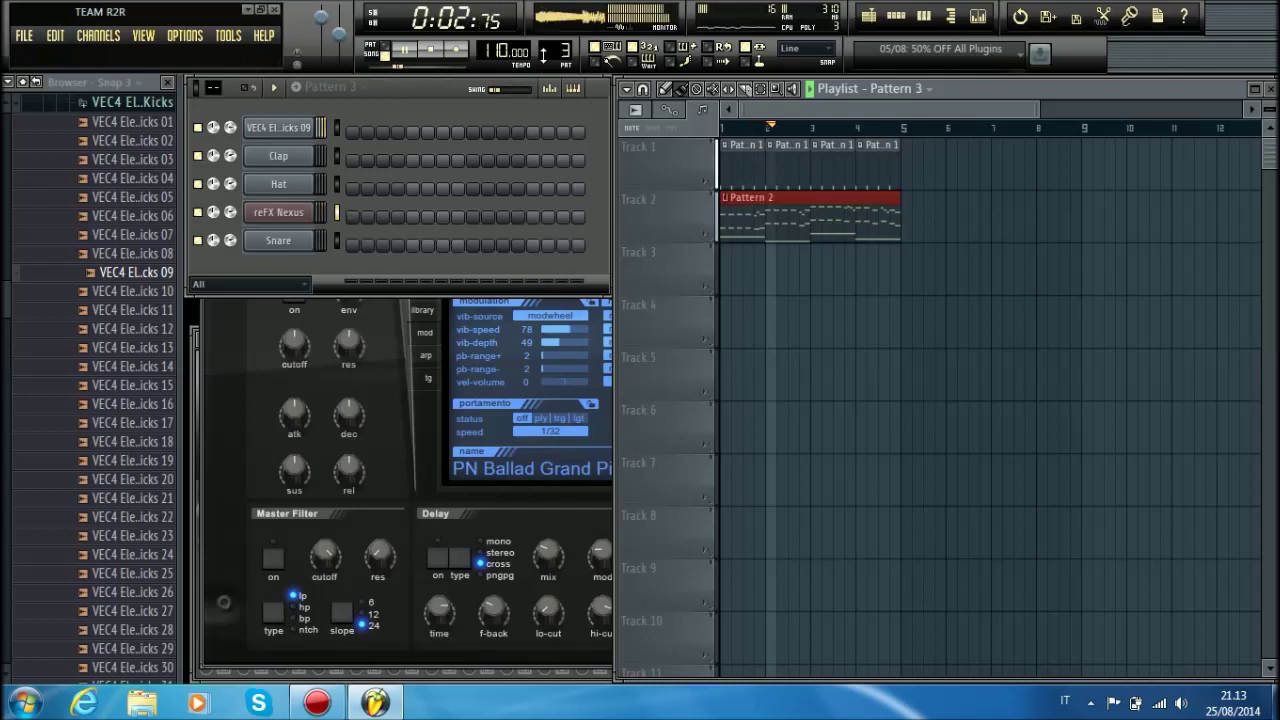
{"action": "right_click", "coordinate": [293, 214]}
{"action": "left_click", "coordinate": [356, 425]}
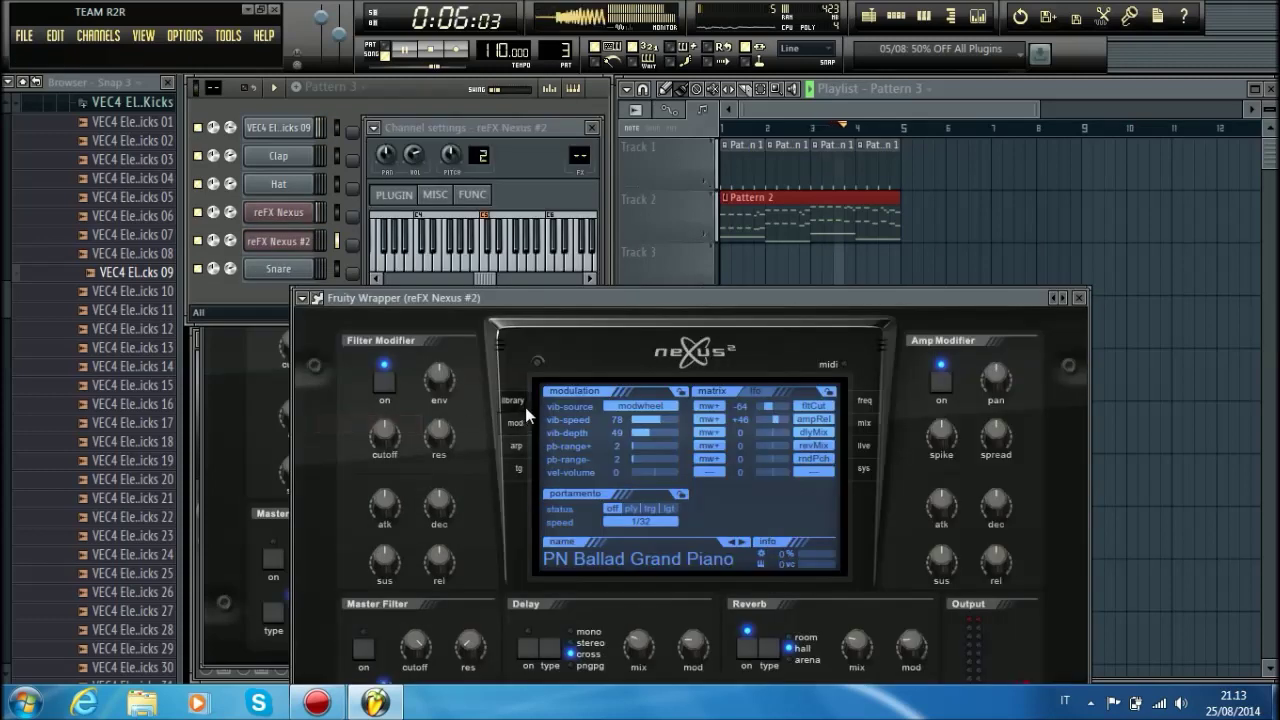
Step: Load the BA Darkbass preset from the XP Bass category in the cloned Nexus and audition it with a few notes
{"action": "left_click", "coordinate": [522, 404]}
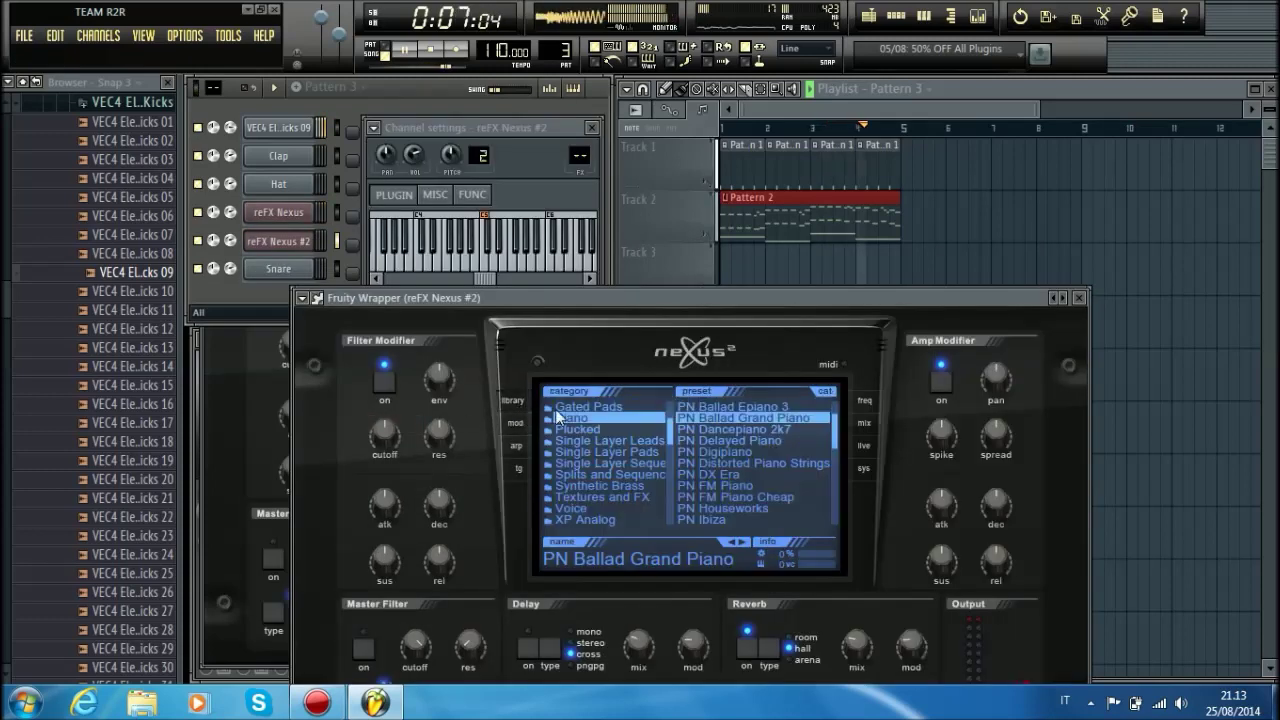
{"action": "scroll", "coordinate": [604, 424], "scroll_direction": "down", "scroll_amount": 3}
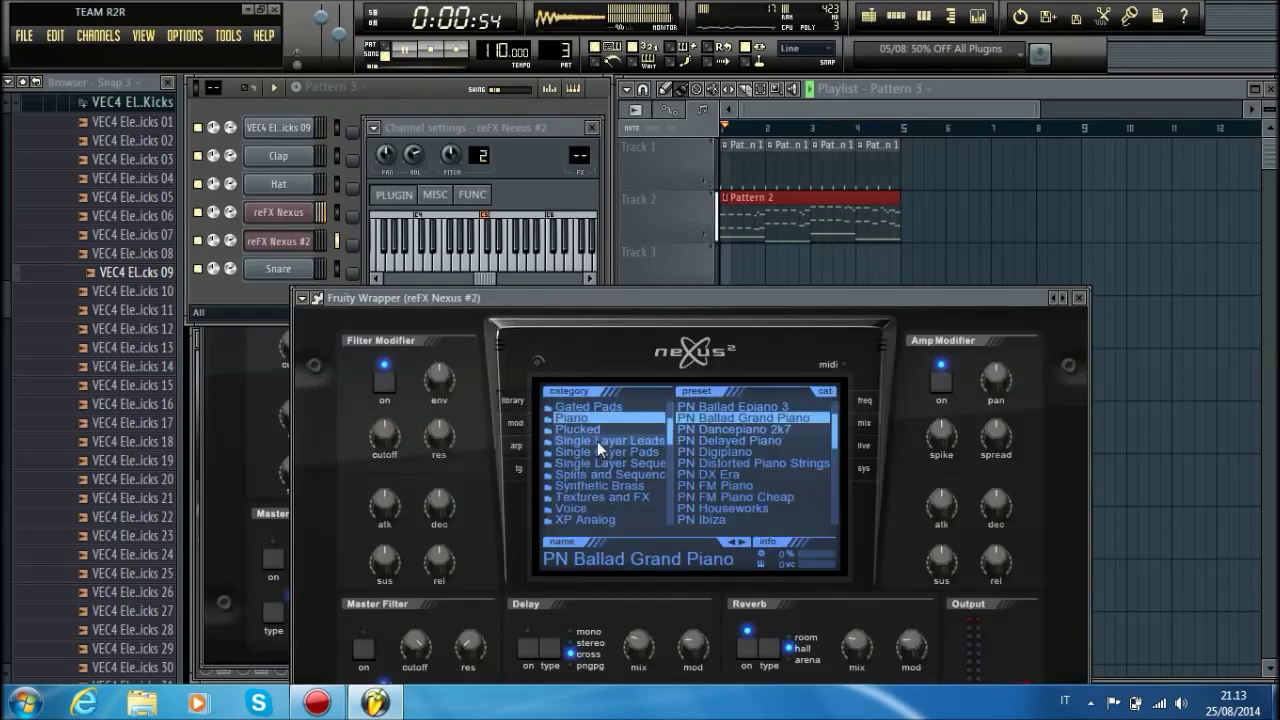
{"action": "left_click", "coordinate": [595, 484]}
{"action": "scroll", "coordinate": [727, 462], "scroll_direction": "down", "scroll_amount": 3}
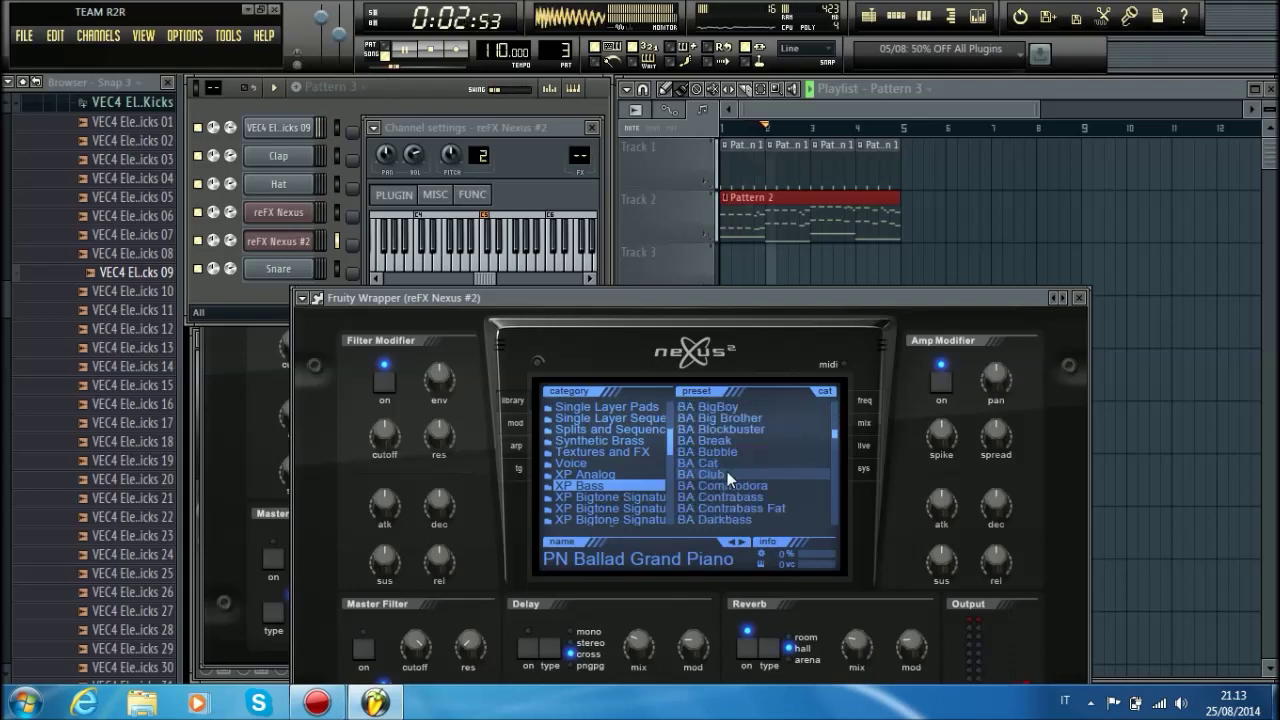
{"action": "left_click", "coordinate": [727, 468]}
{"action": "key", "text": "space"}
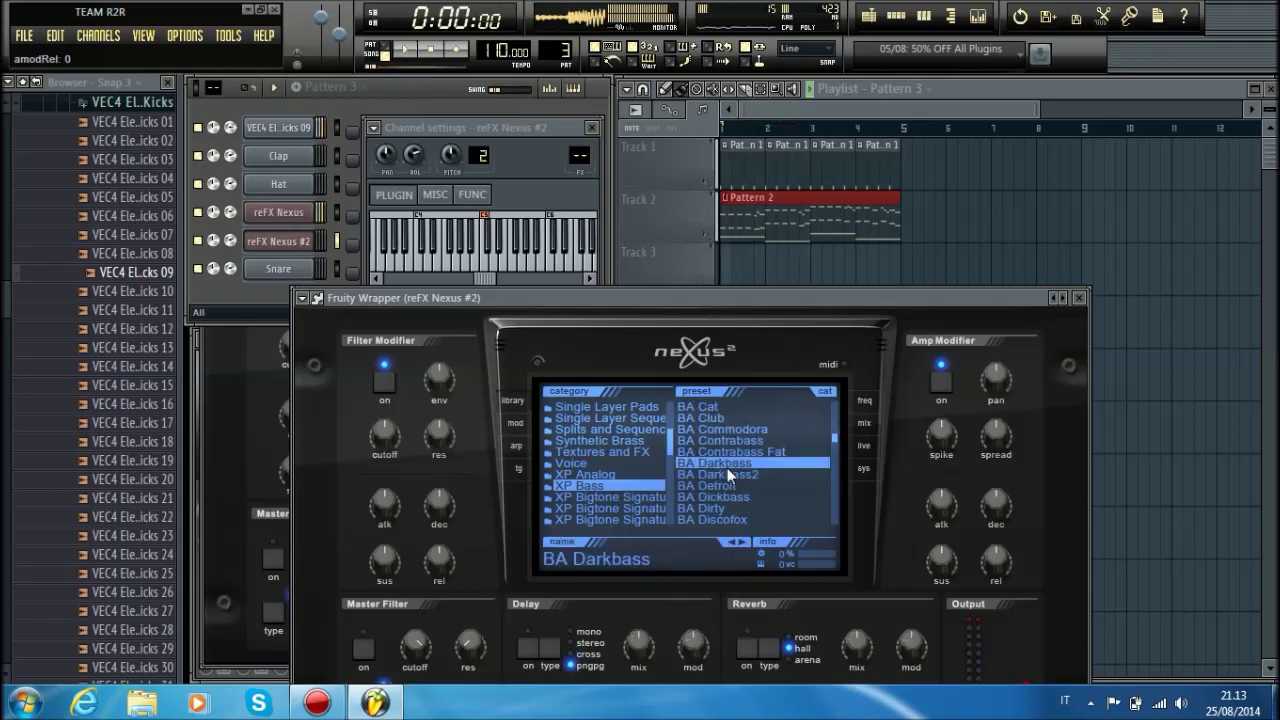
{"action": "key", "text": "v"}
{"action": "key", "text": "v"}
{"action": "key", "text": "v"}
{"action": "key", "text": "x"}
Step: Audition the BA Dickbass, BA Dirty, BA Discofox and BA Disk presets, and load BA Dirty again
{"action": "left_click", "coordinate": [719, 492]}
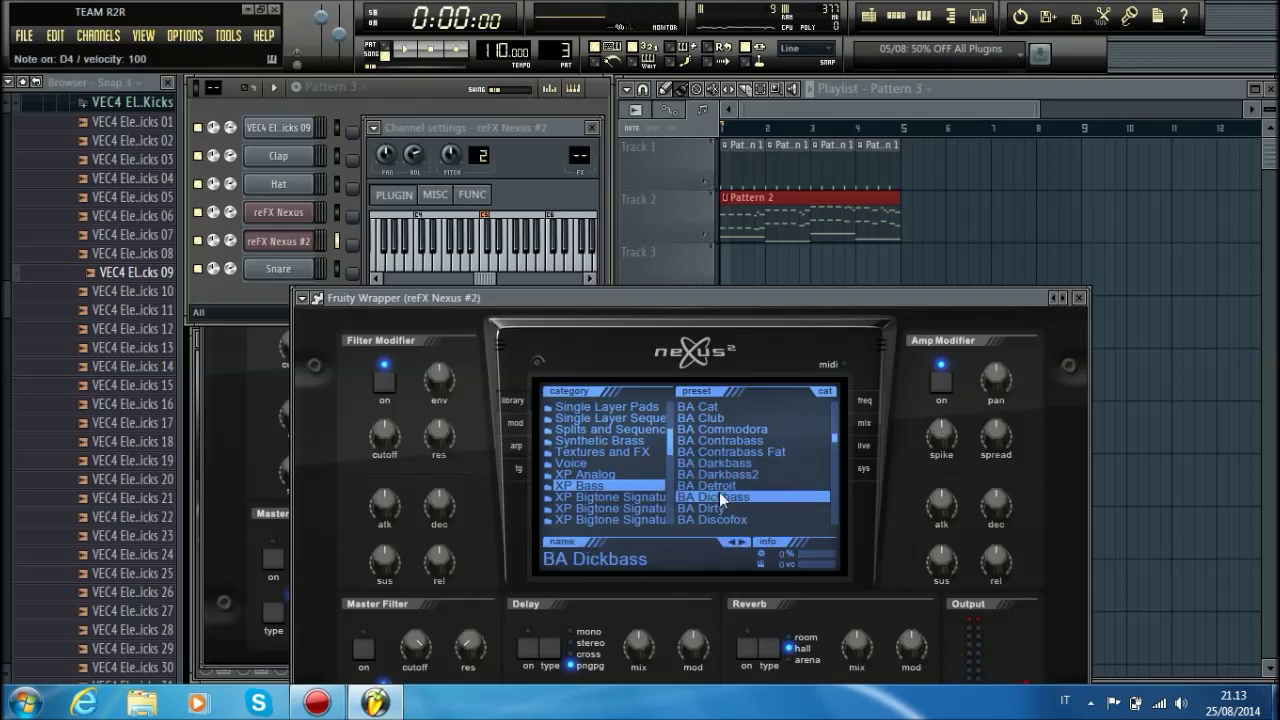
{"action": "left_click", "coordinate": [719, 504]}
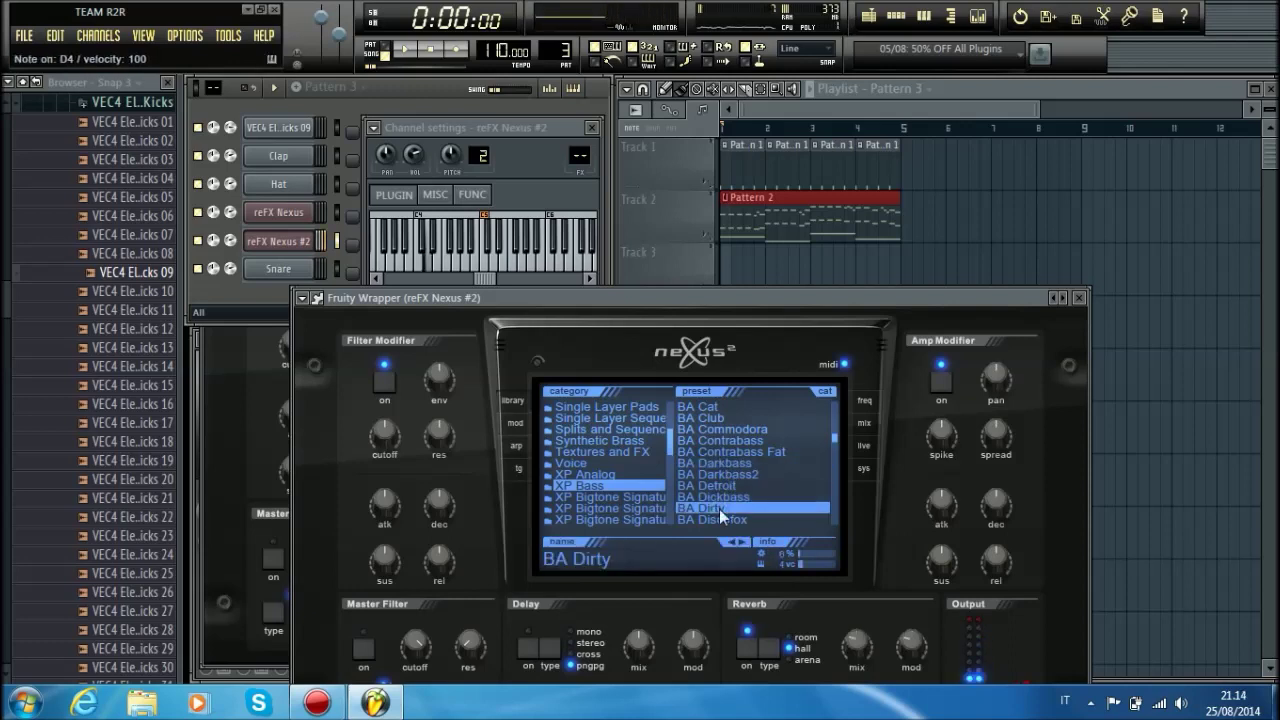
{"action": "left_click", "coordinate": [717, 518]}
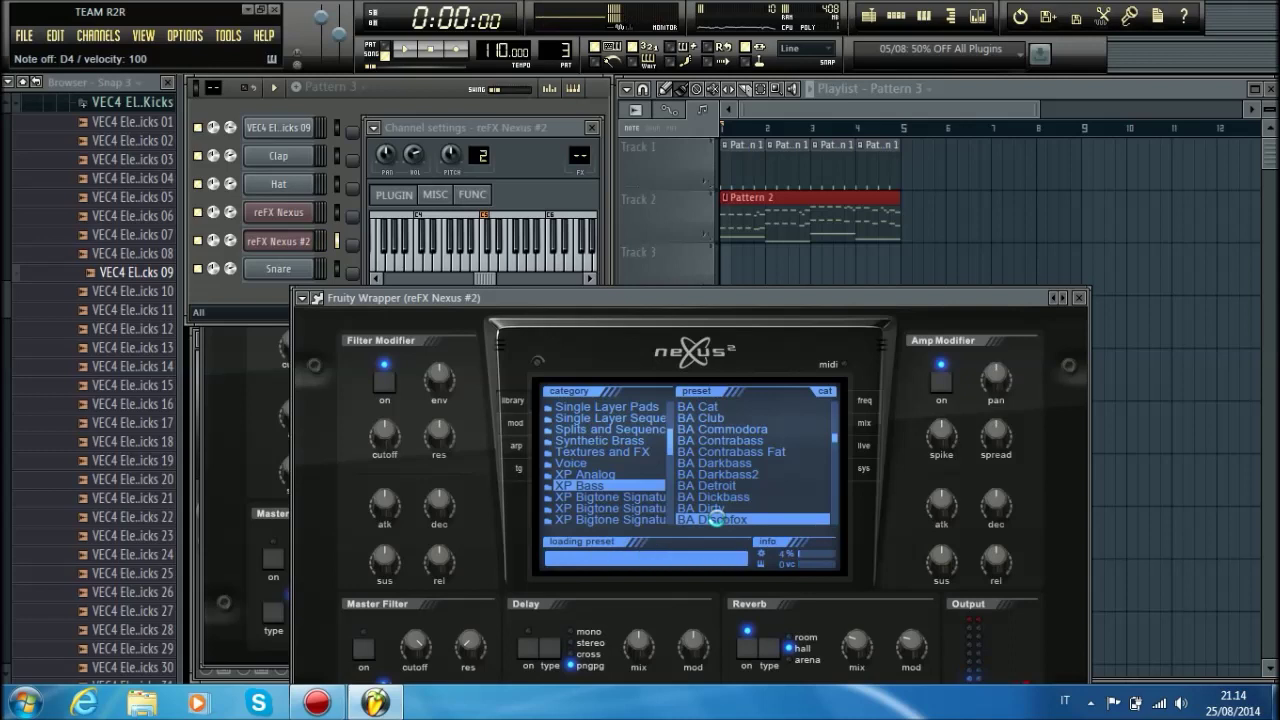
{"action": "scroll", "coordinate": [716, 513], "scroll_direction": "down", "scroll_amount": 1}
{"action": "left_click", "coordinate": [715, 508]}
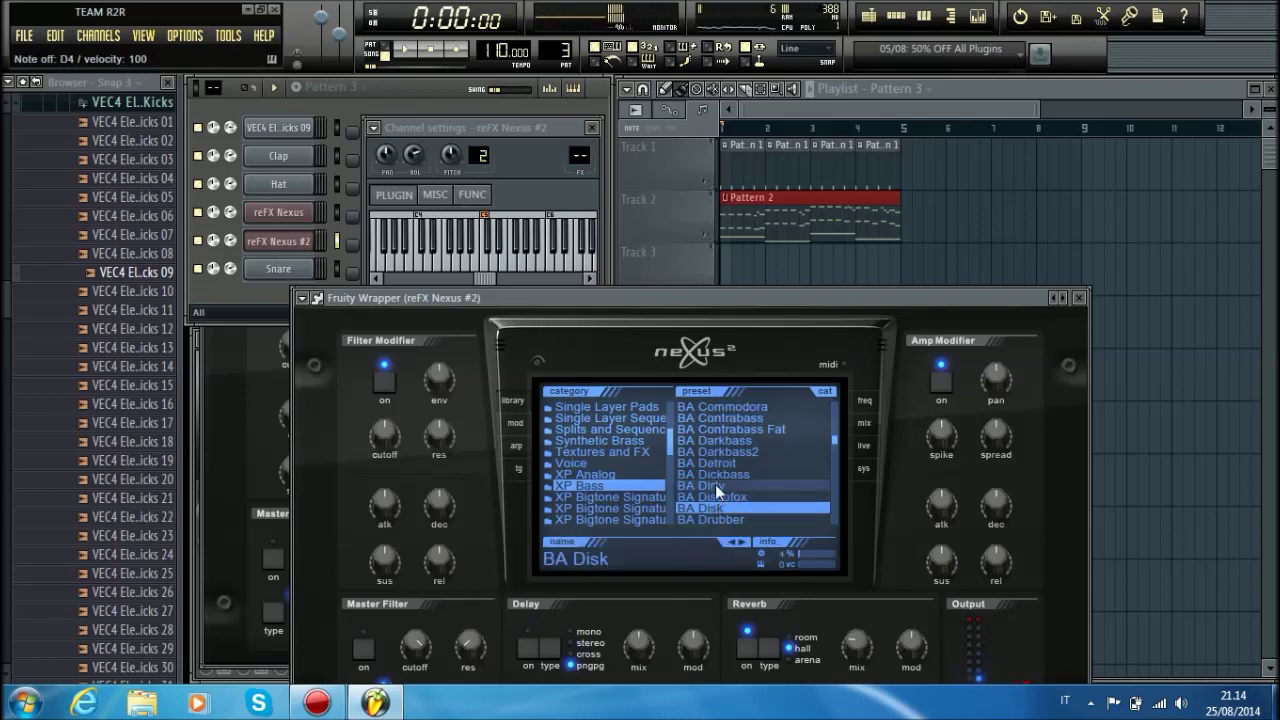
{"action": "left_click", "coordinate": [715, 485]}
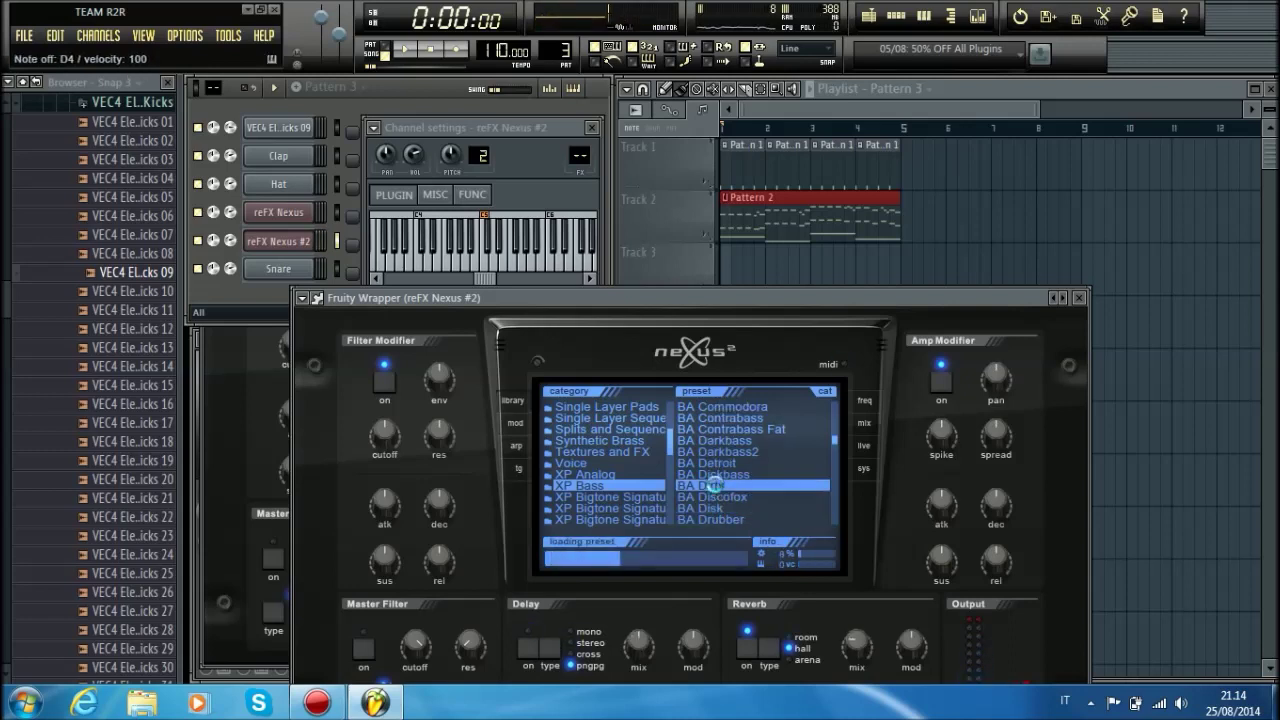
Step: Open the piano roll of reFX Nexus #2 and paste the copied melody and bass notes into it
{"action": "right_click", "coordinate": [283, 241]}
{"action": "left_click", "coordinate": [330, 241]}
{"action": "left_click", "coordinate": [197, 84]}
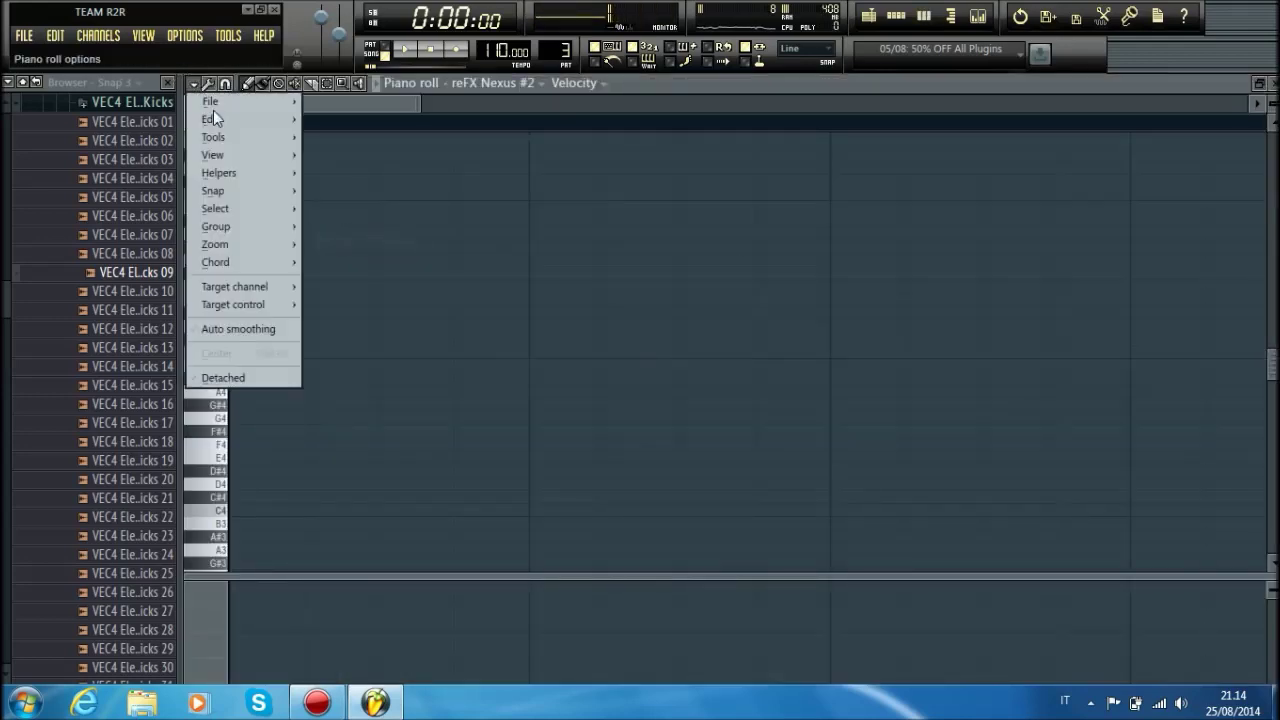
{"action": "mouse_move", "coordinate": [215, 115]}
{"action": "left_click", "coordinate": [341, 148]}
Step: Delete the pasted melody notes and turn the four long bass notes into four short repeated notes per bar
{"action": "scroll", "coordinate": [361, 126], "scroll_direction": "down", "scroll_amount": 6}
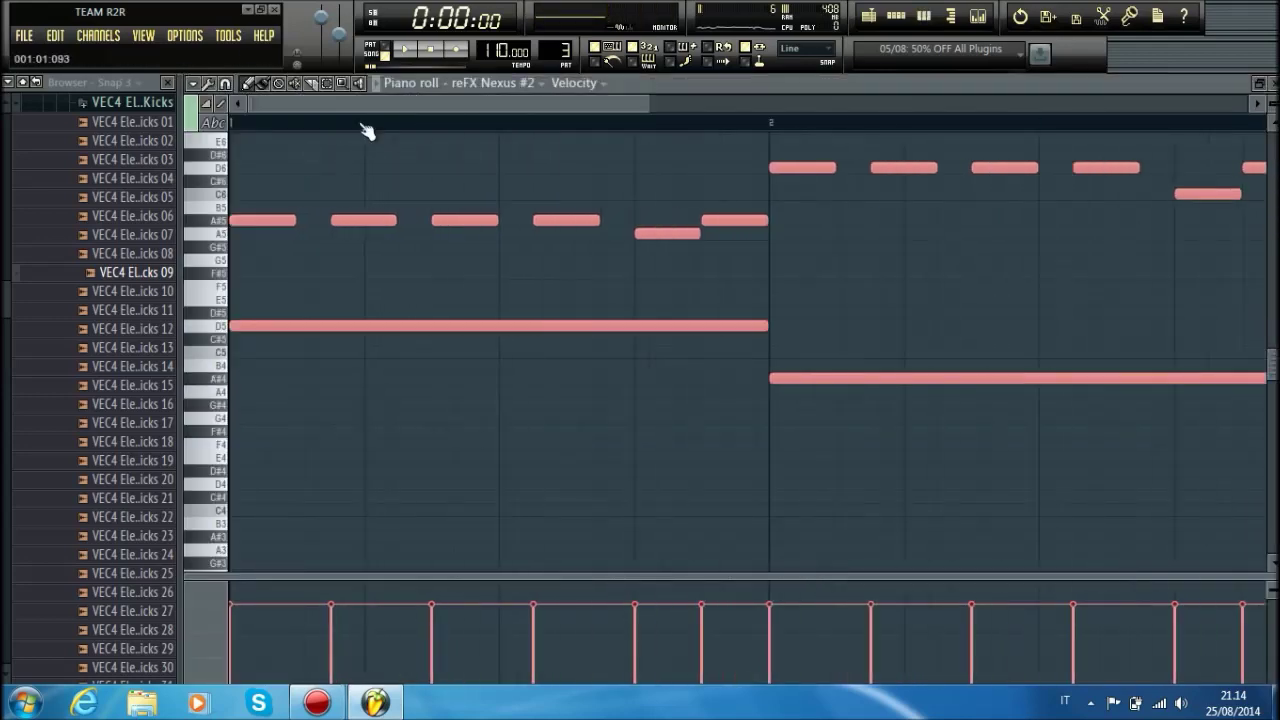
{"action": "scroll", "coordinate": [414, 206], "scroll_direction": "up", "scroll_amount": 2}
{"action": "left_click_drag", "start_coordinate": [818, 338], "coordinate": [229, 171], "text": "ctrl"}
{"action": "key", "text": "Delete"}
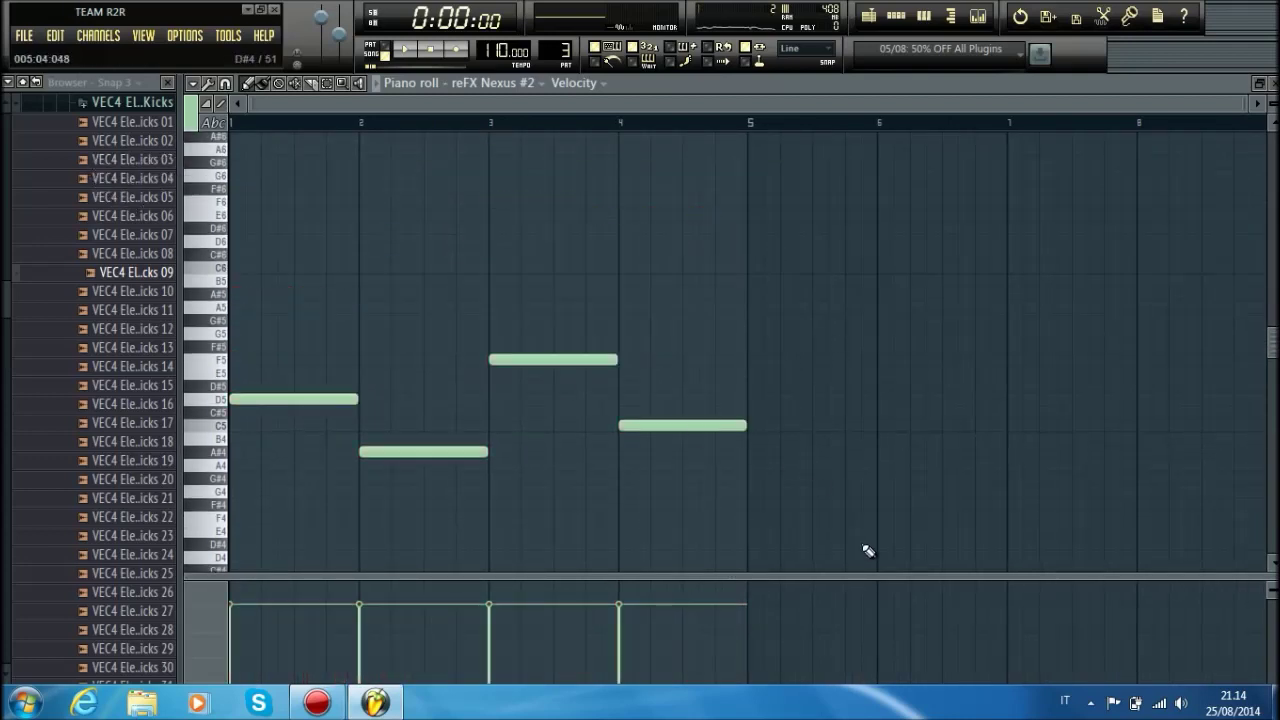
{"action": "left_click_drag", "start_coordinate": [866, 551], "coordinate": [226, 250]}
{"action": "left_click_drag", "start_coordinate": [356, 400], "coordinate": [311, 397]}
Step: Close the piano roll, place Pattern 3 at bar 1 of Track 3, and play the song with the new bass
{"action": "left_click", "coordinate": [1271, 85]}
{"action": "left_click_drag", "start_coordinate": [1171, 162], "coordinate": [722, 272]}
{"action": "key", "text": "space"}
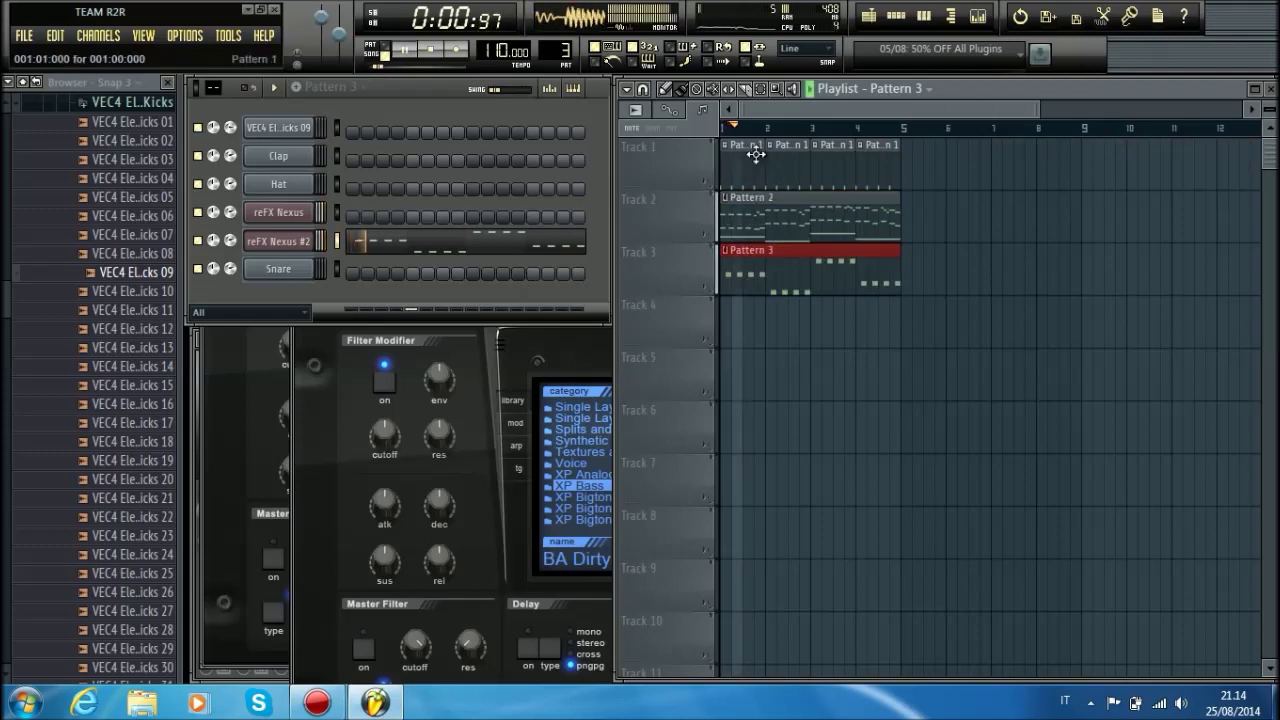
{"action": "left_click", "coordinate": [578, 341]}
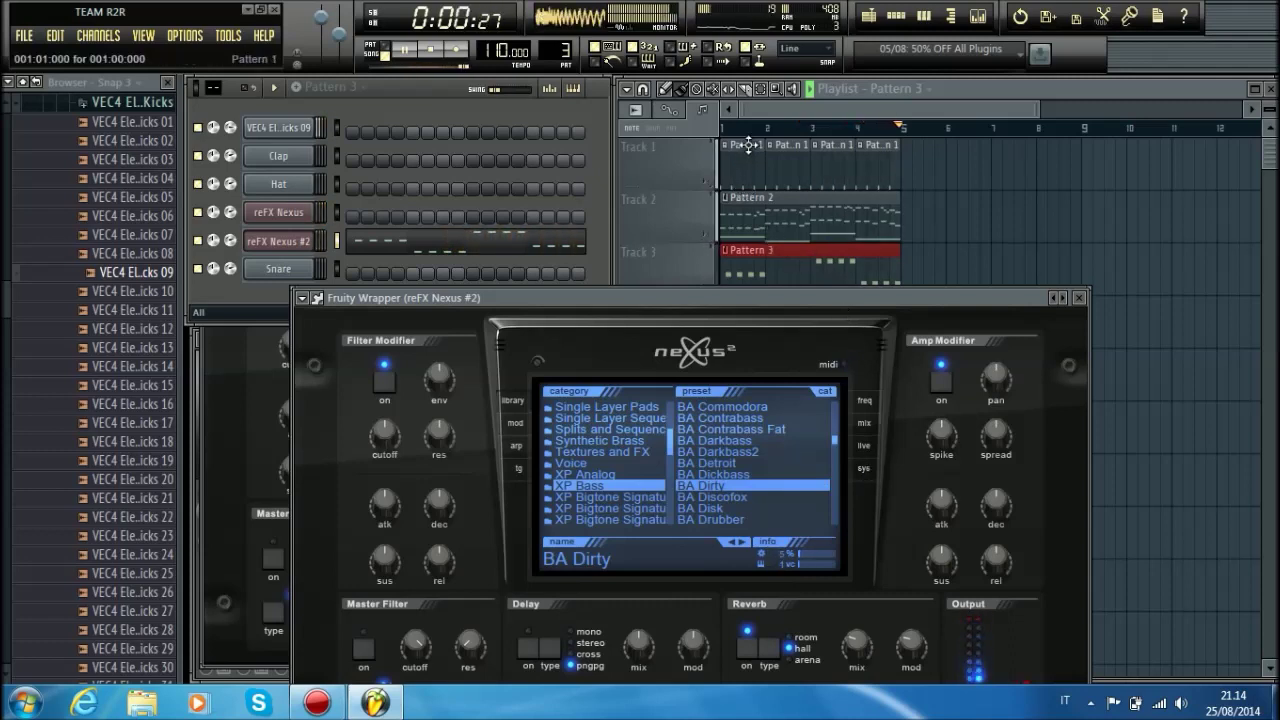
{"action": "left_click", "coordinate": [760, 113]}
{"action": "key", "text": "space"}
Step: Try the BA E-Synthesizer, BA Earth and BA Egon presets on the bass, playing the song to compare them
{"action": "left_click", "coordinate": [608, 324]}
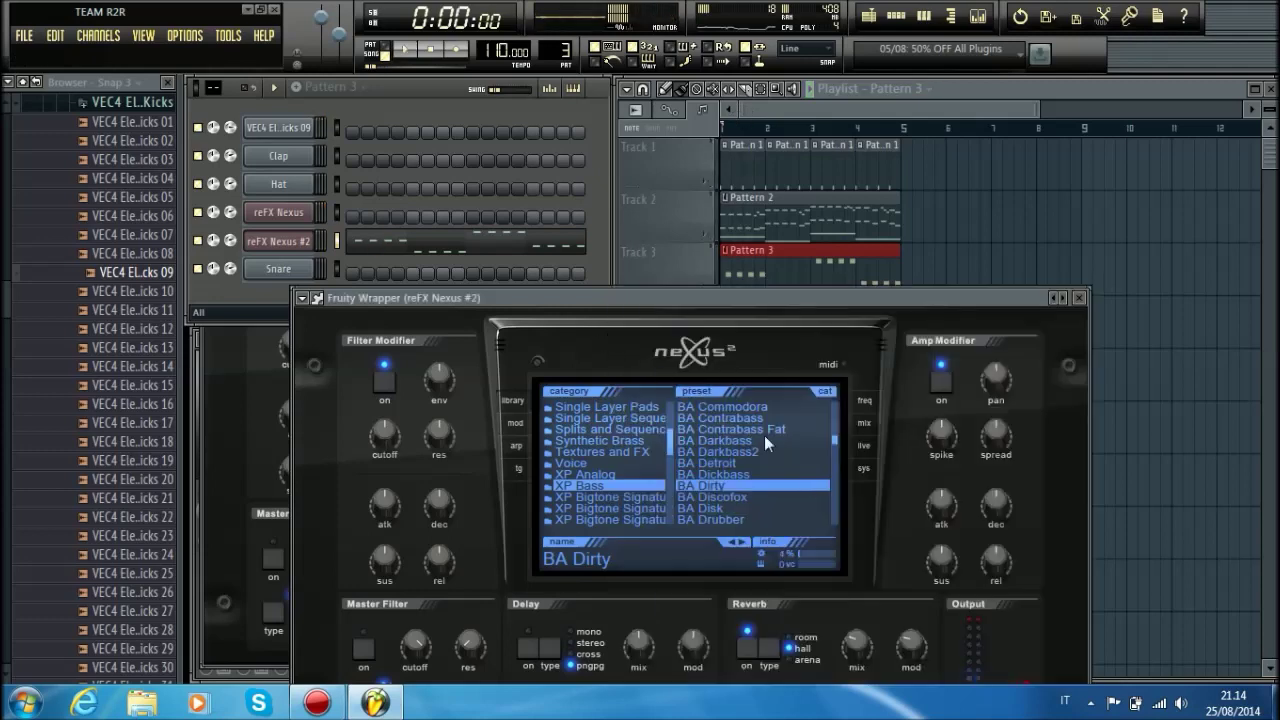
{"action": "left_click", "coordinate": [762, 496]}
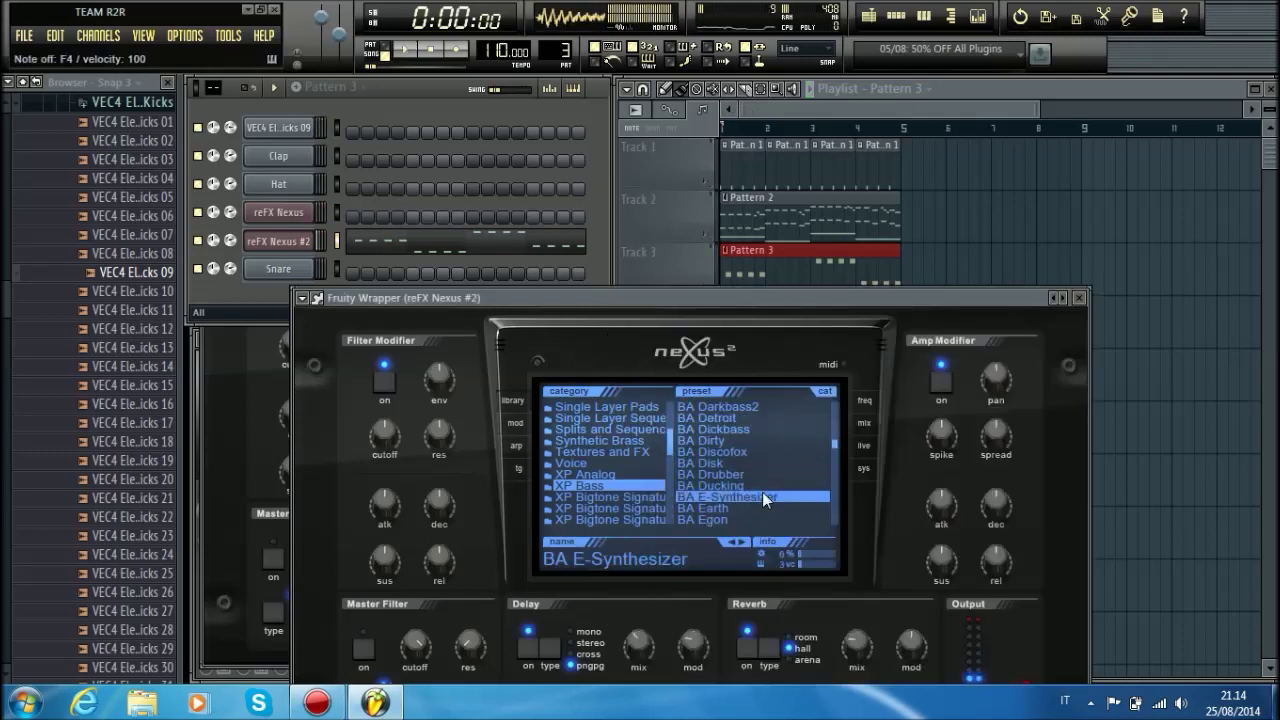
{"action": "left_click", "coordinate": [732, 507]}
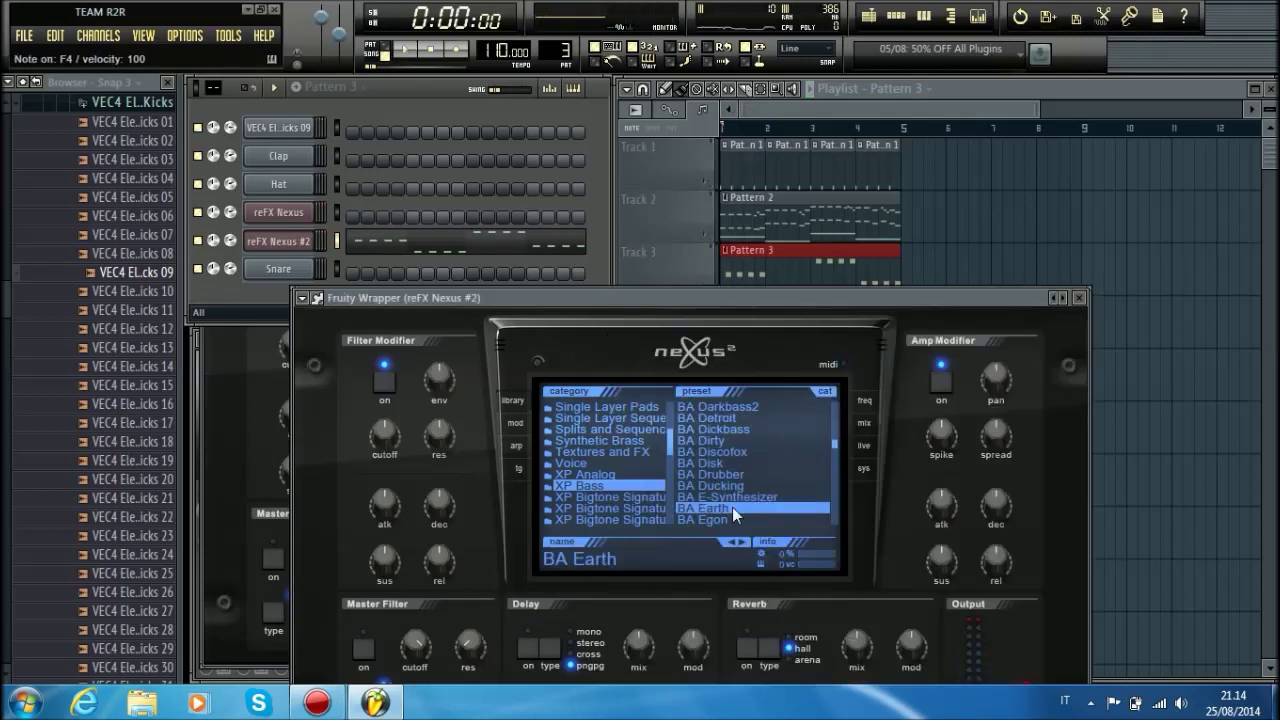
{"action": "key", "text": "space"}
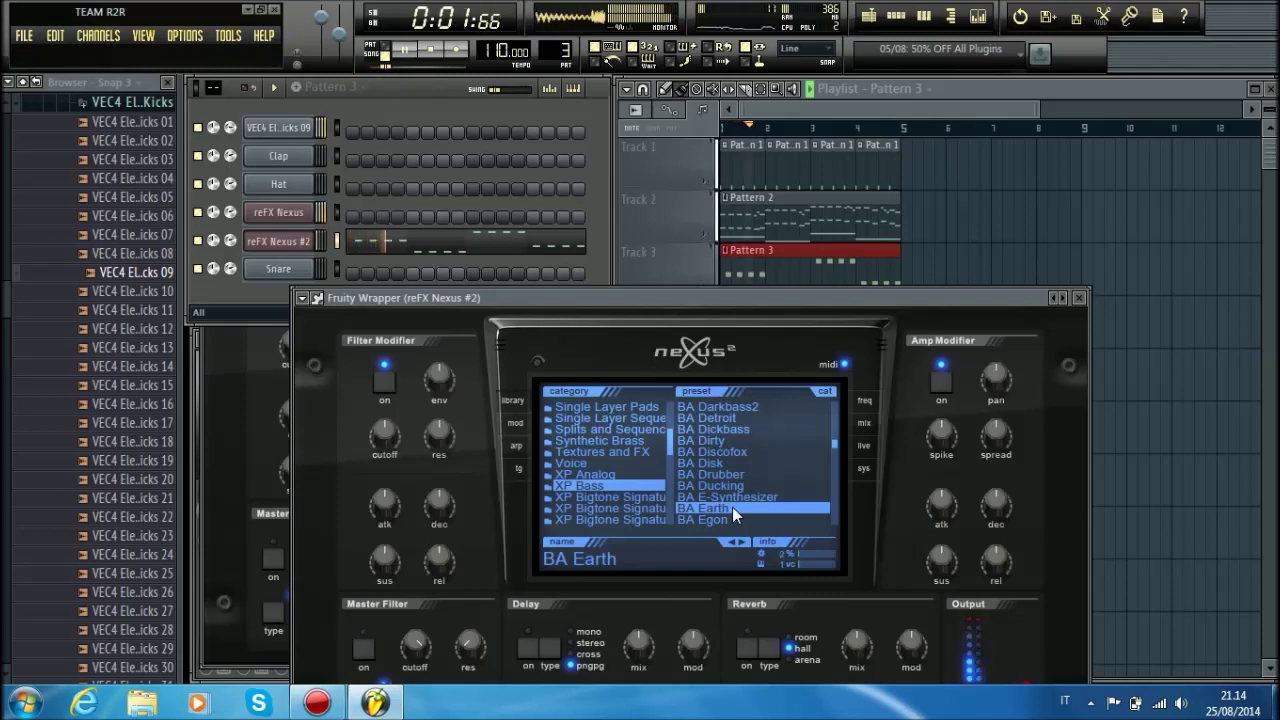
{"action": "key", "text": "space"}
{"action": "scroll", "coordinate": [732, 507], "scroll_direction": "down", "scroll_amount": 2}
{"action": "left_click", "coordinate": [722, 475]}
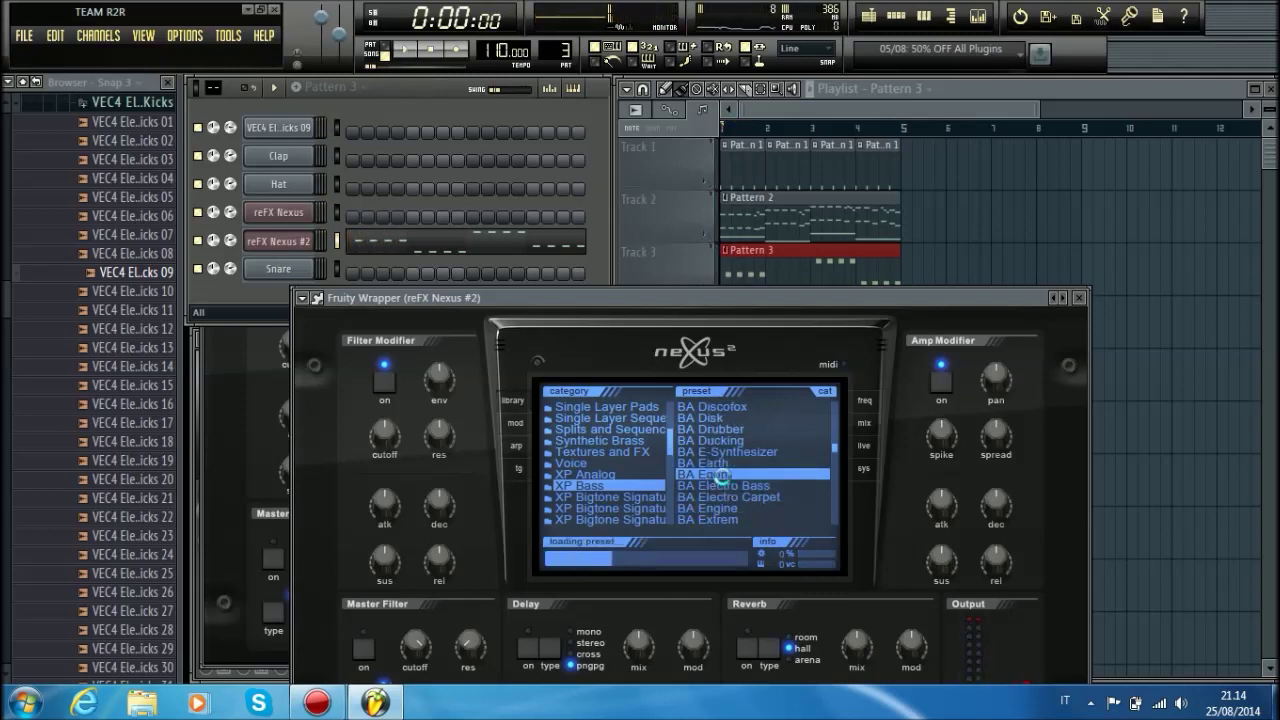
{"action": "key", "text": "space"}
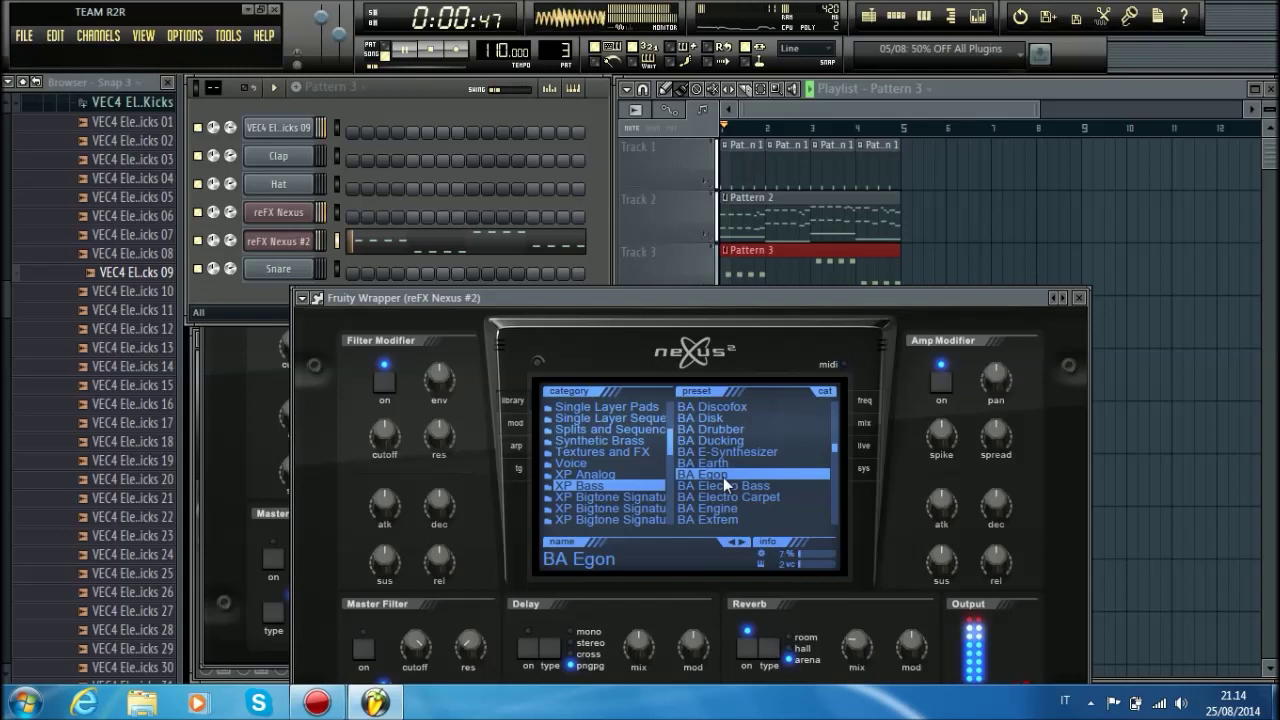
{"action": "key", "text": "space"}
Step: Try the BA Electro Bass, BA Electro Carpet and BA Extrem presets on the bass while playing the song
{"action": "left_click", "coordinate": [725, 485]}
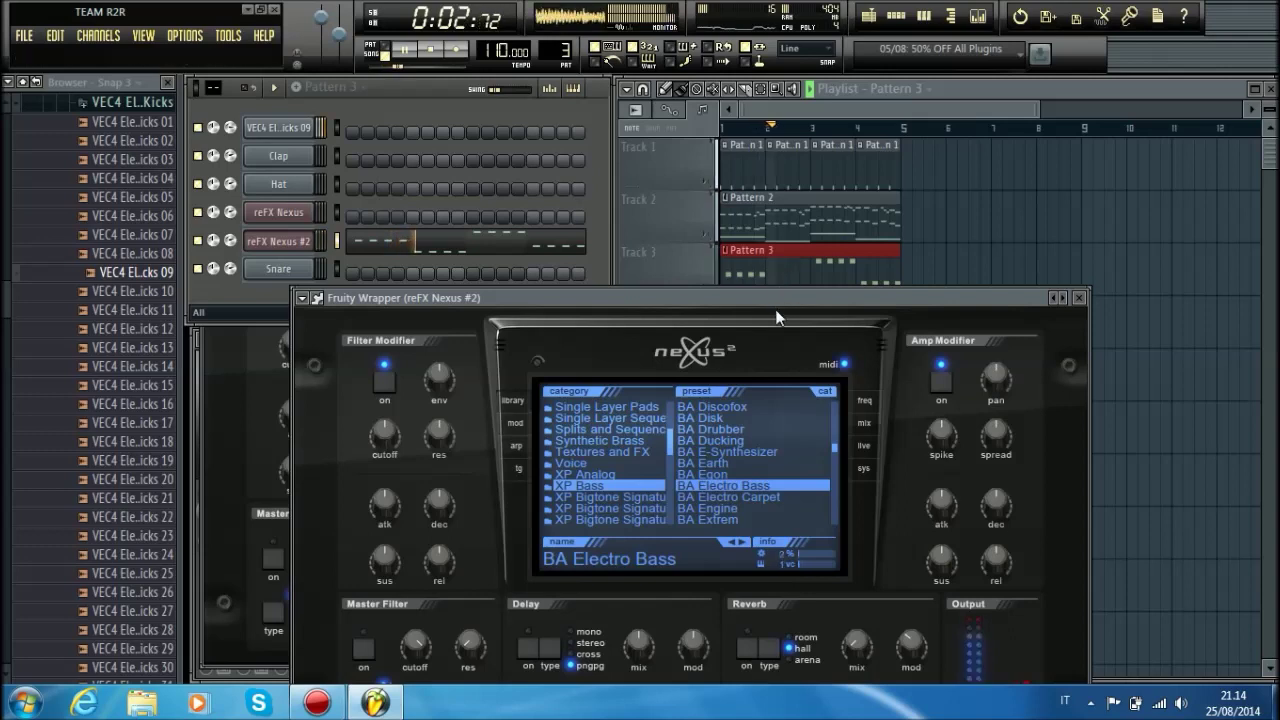
{"action": "key", "text": "space"}
{"action": "left_click", "coordinate": [747, 496]}
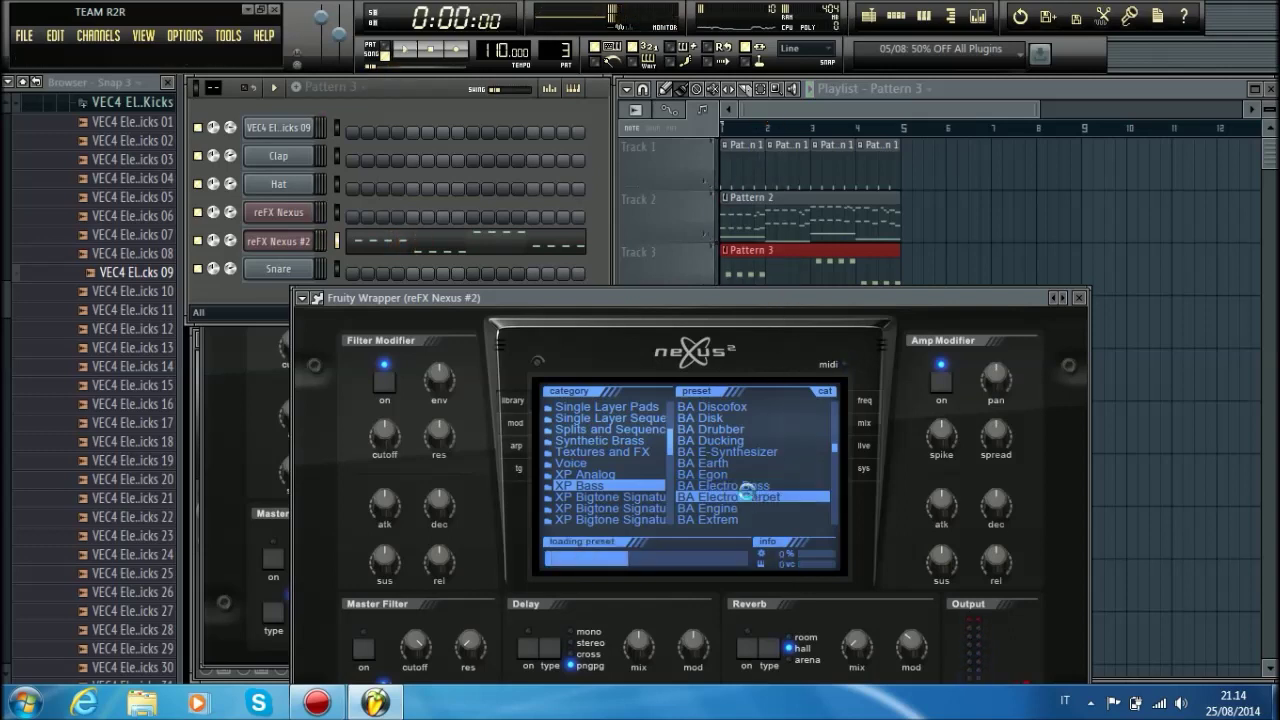
{"action": "key", "text": "space"}
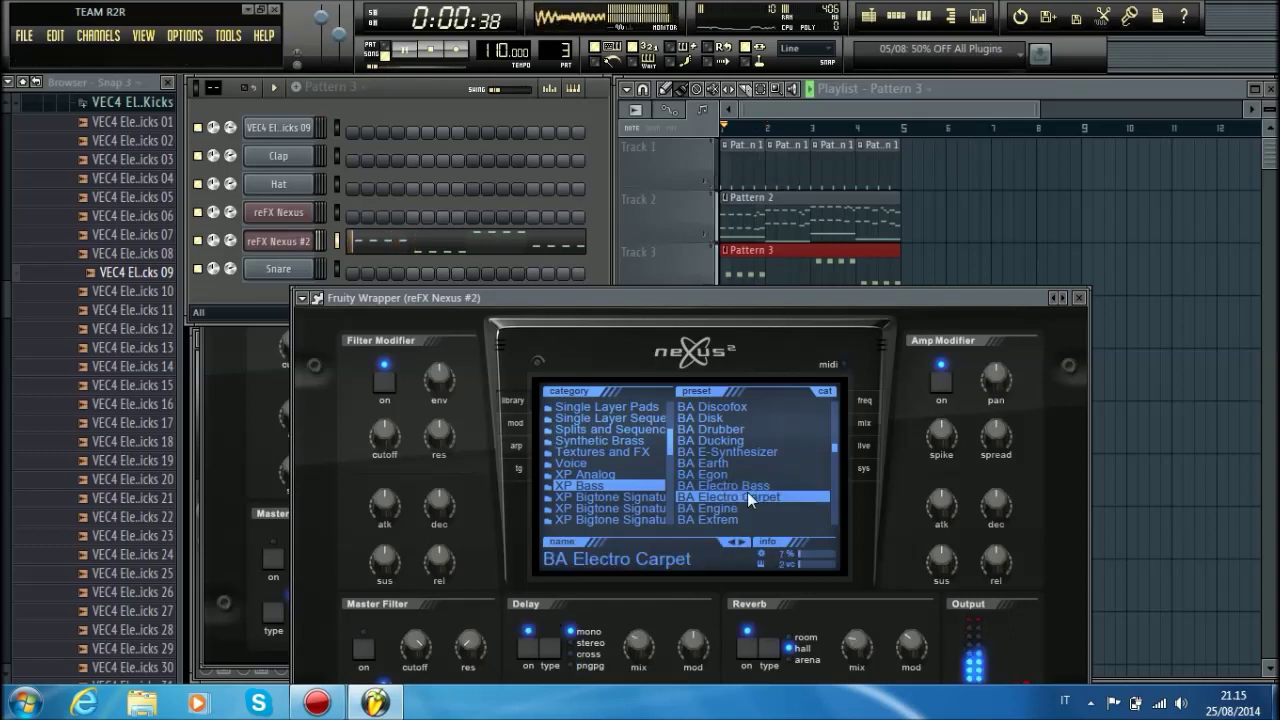
{"action": "key", "text": "space"}
{"action": "scroll", "coordinate": [747, 493], "scroll_direction": "down", "scroll_amount": 2}
{"action": "left_click", "coordinate": [747, 493]}
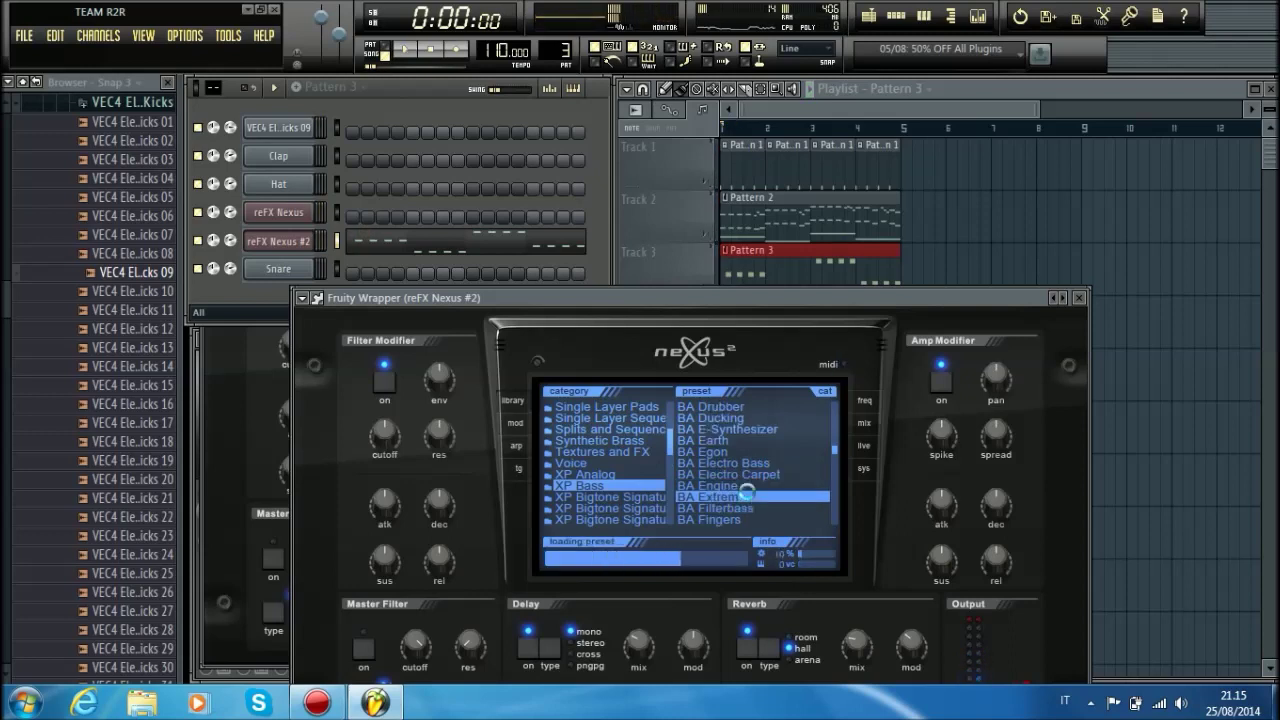
{"action": "key", "text": "space"}
{"action": "key", "text": "space"}
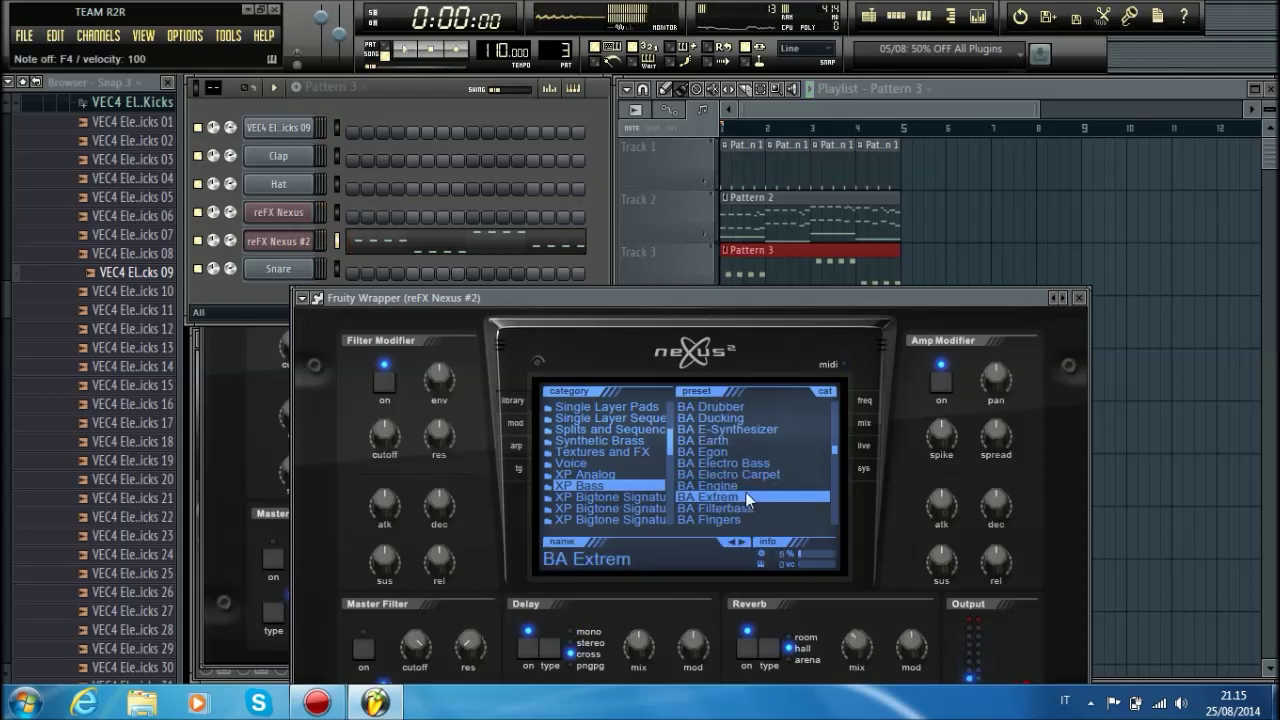
Step: Try the BA Engine, BA Filterbass and BA Fingers presets on the bass, load BA Flat, and play the song with it
{"action": "left_click", "coordinate": [742, 486]}
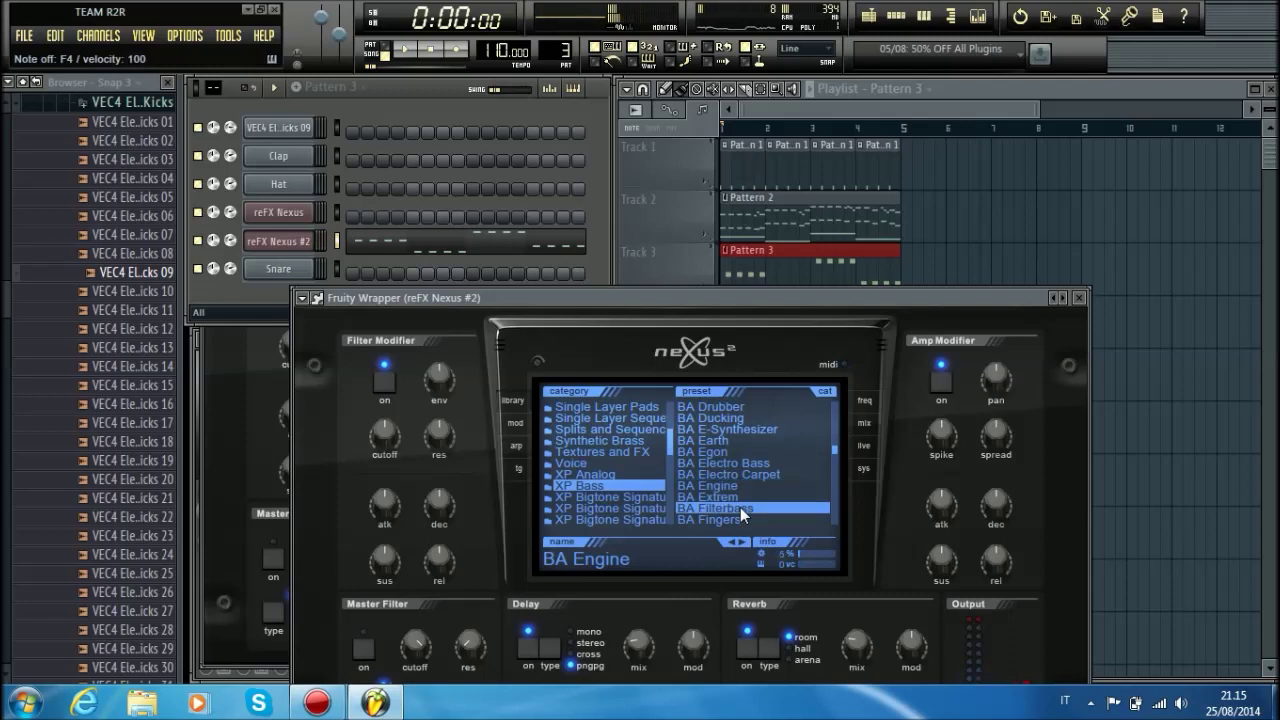
{"action": "scroll", "coordinate": [740, 507], "scroll_direction": "down", "scroll_amount": 1}
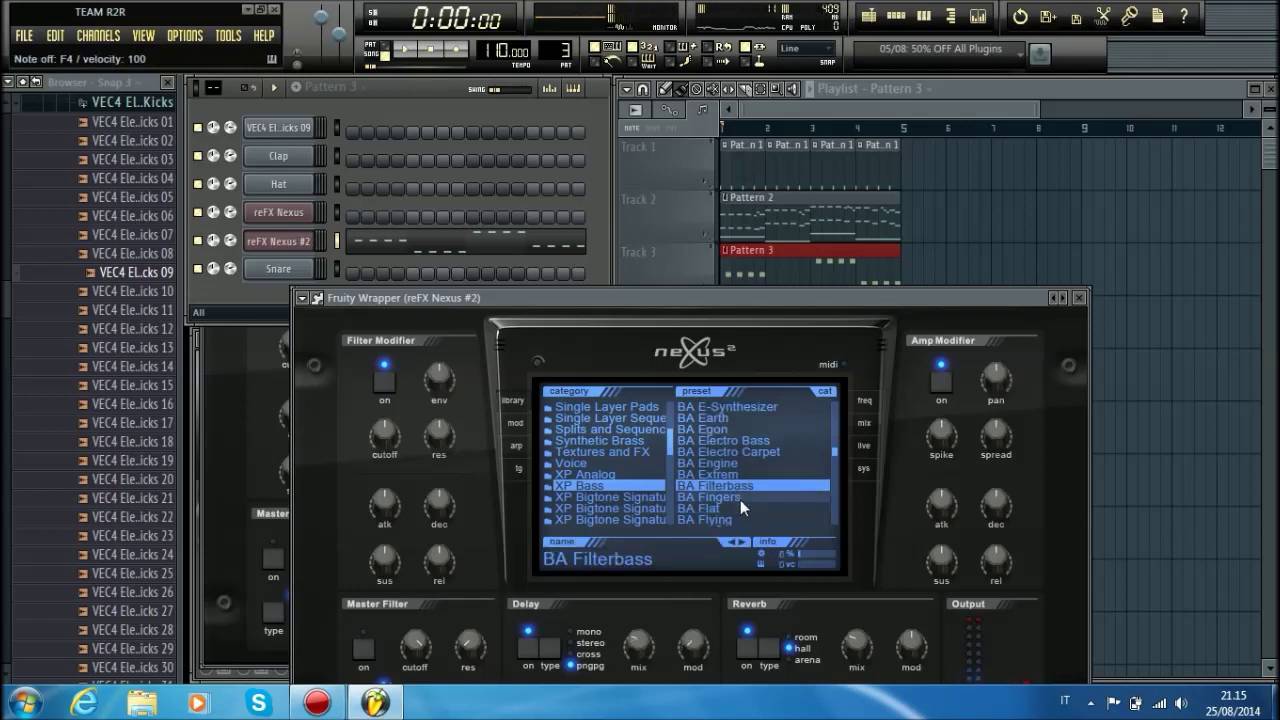
{"action": "left_click", "coordinate": [740, 498]}
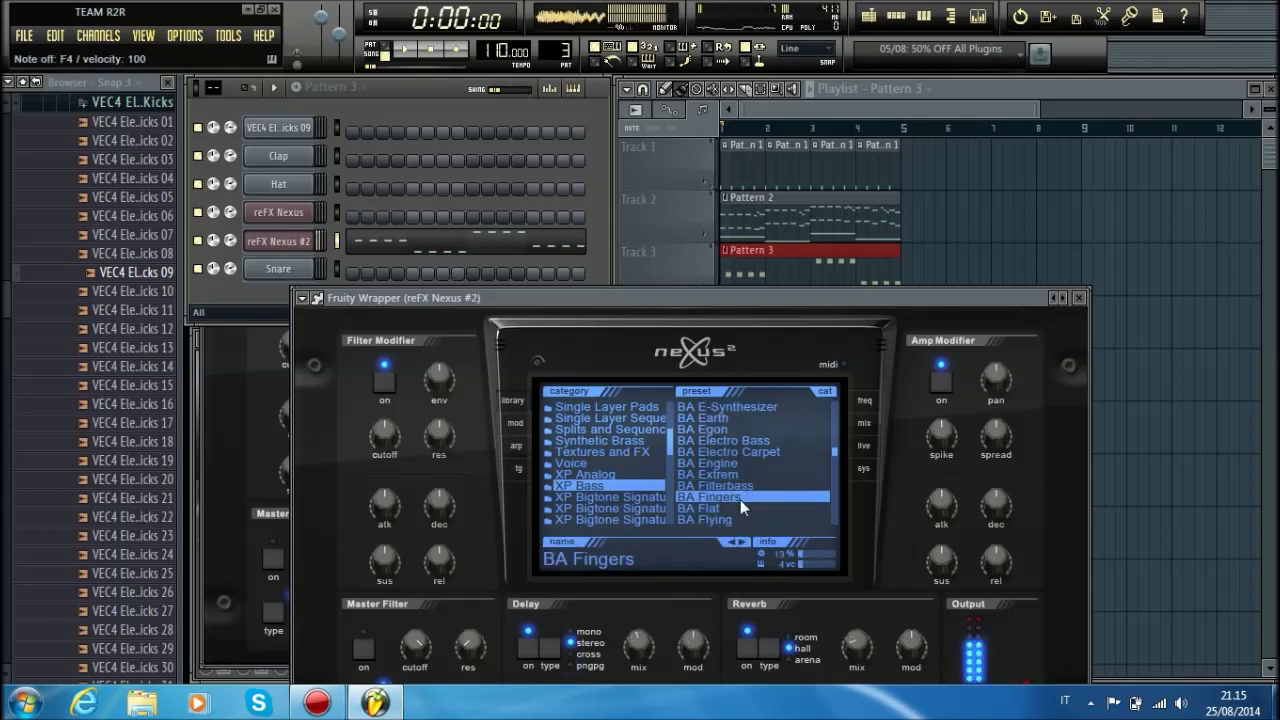
{"action": "left_click", "coordinate": [747, 507]}
{"action": "key", "text": "space"}
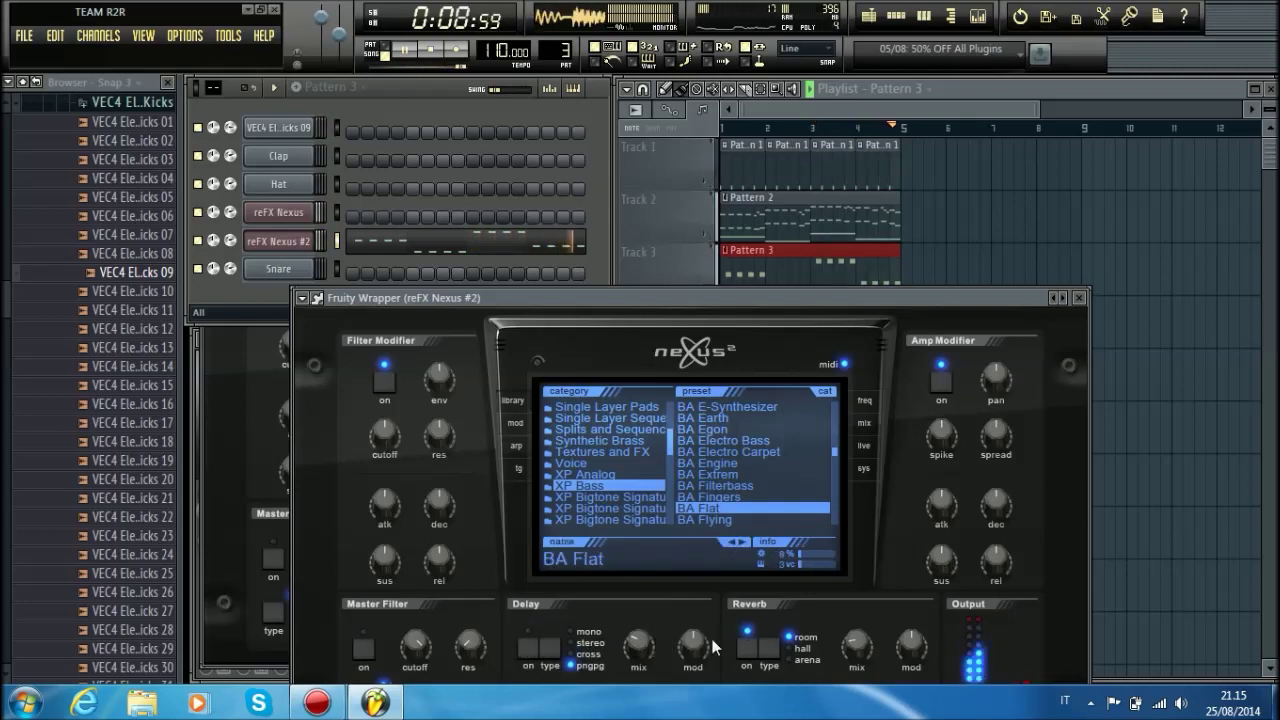
{"action": "left_click", "coordinate": [777, 110]}
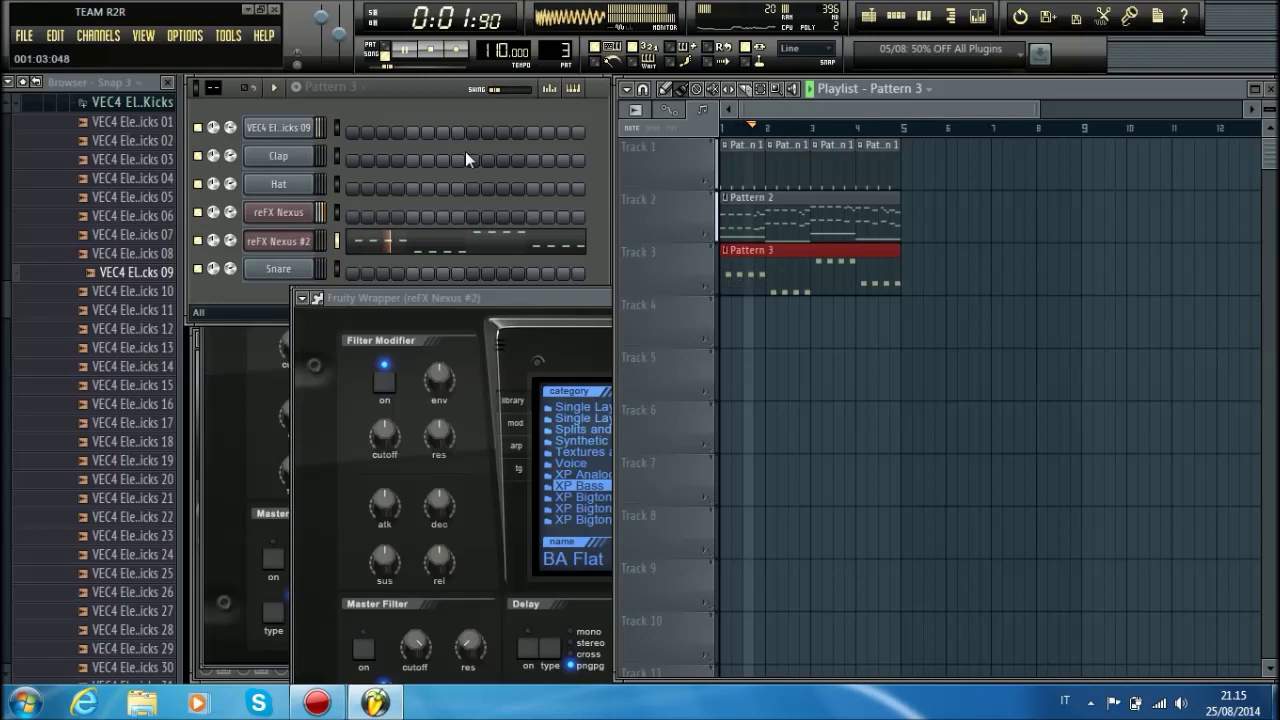
Step: Route the reFX Nexus #2 channel to mixer insert 3, open the mixer, and stop playback
{"action": "left_click", "coordinate": [298, 246]}
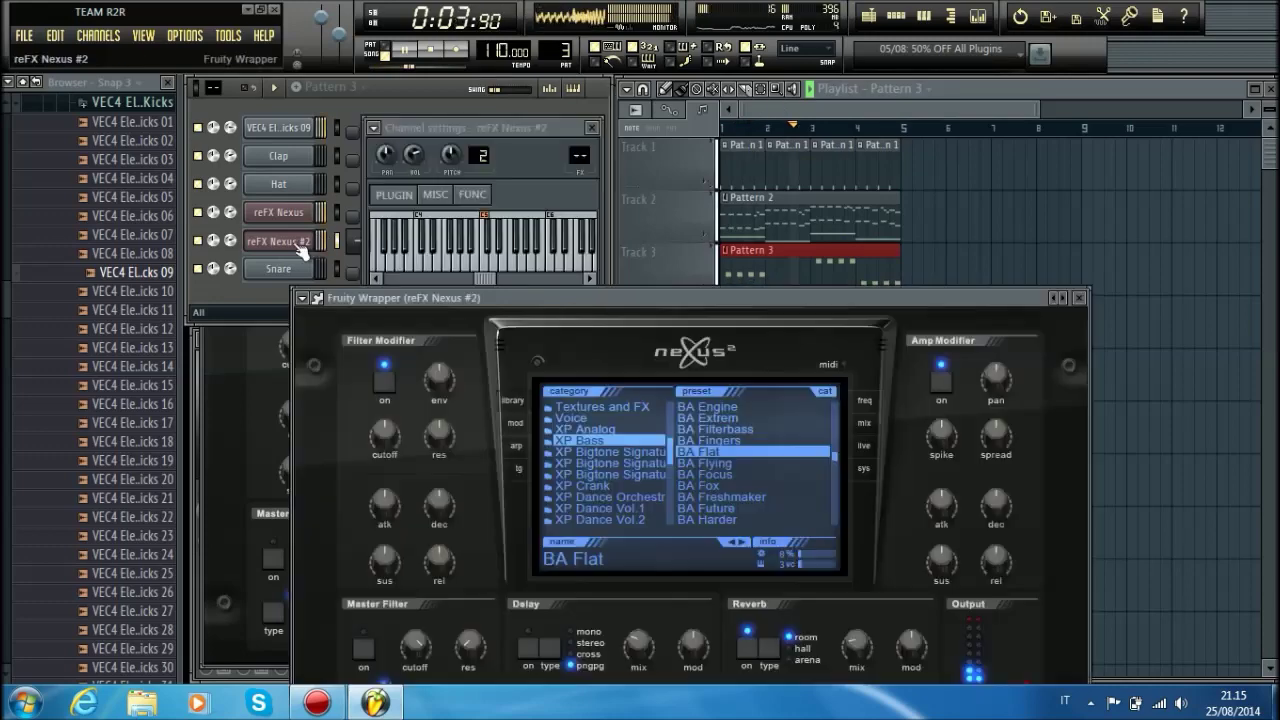
{"action": "left_click_drag", "start_coordinate": [566, 162], "coordinate": [566, 167]}
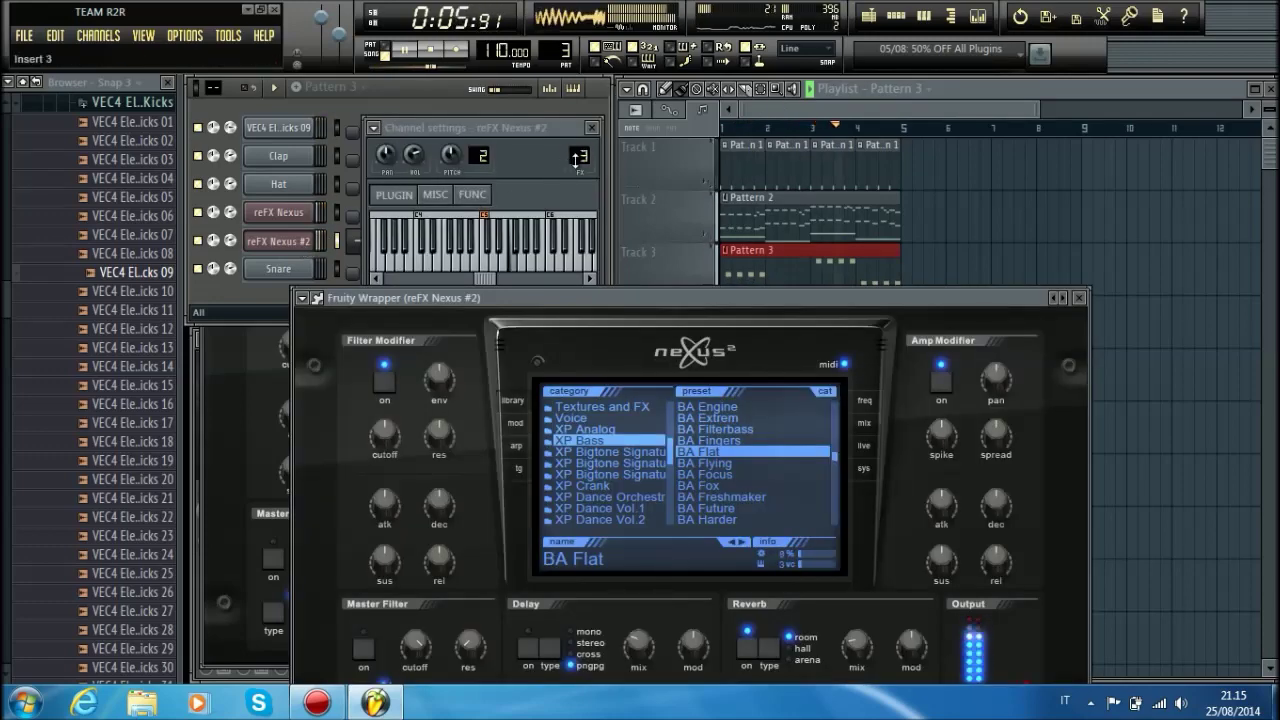
{"action": "key", "text": "F9"}
{"action": "key", "text": "space"}
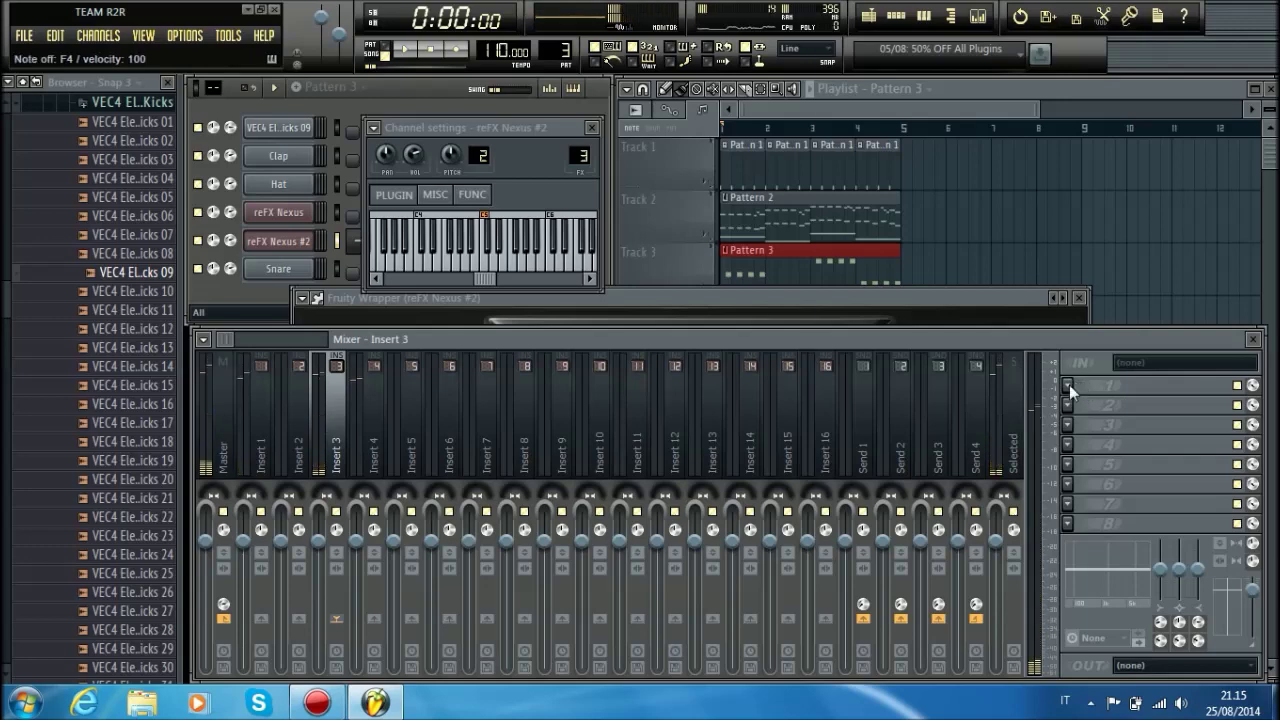
Step: Load Kickstart in the first effect slot of Insert 3 and play the song
{"action": "left_click", "coordinate": [1068, 386]}
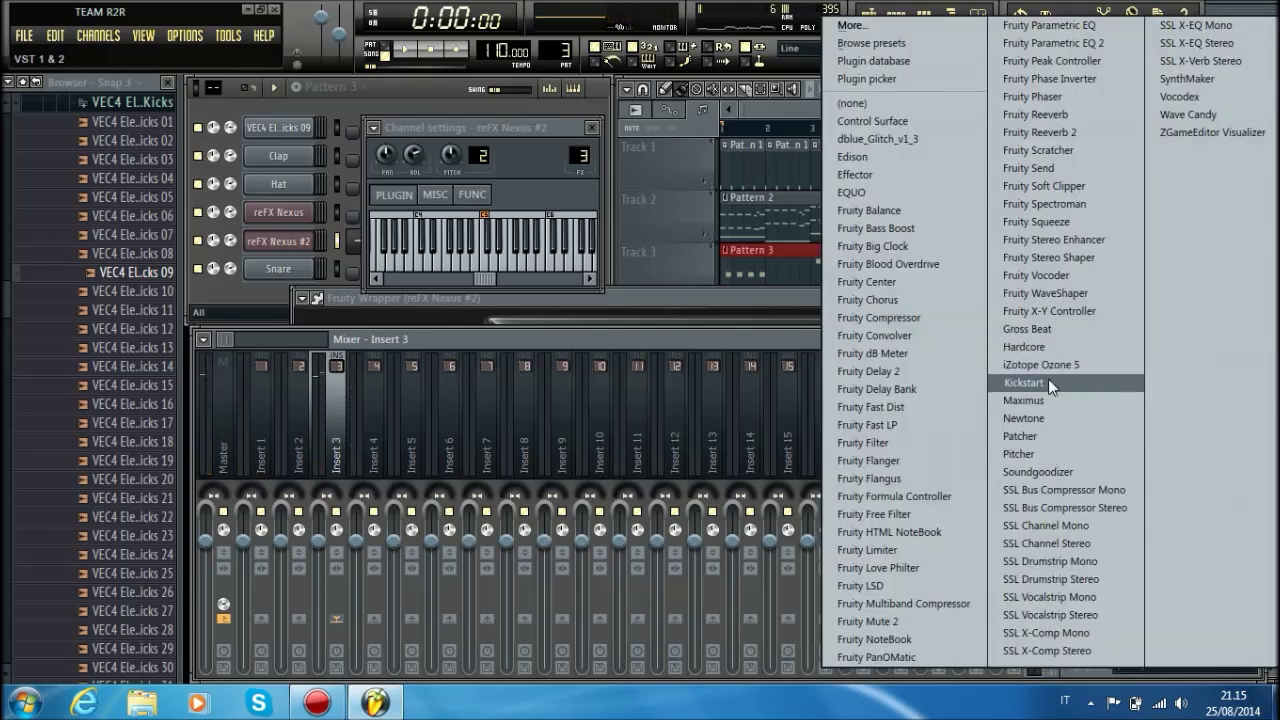
{"action": "left_click", "coordinate": [1048, 382]}
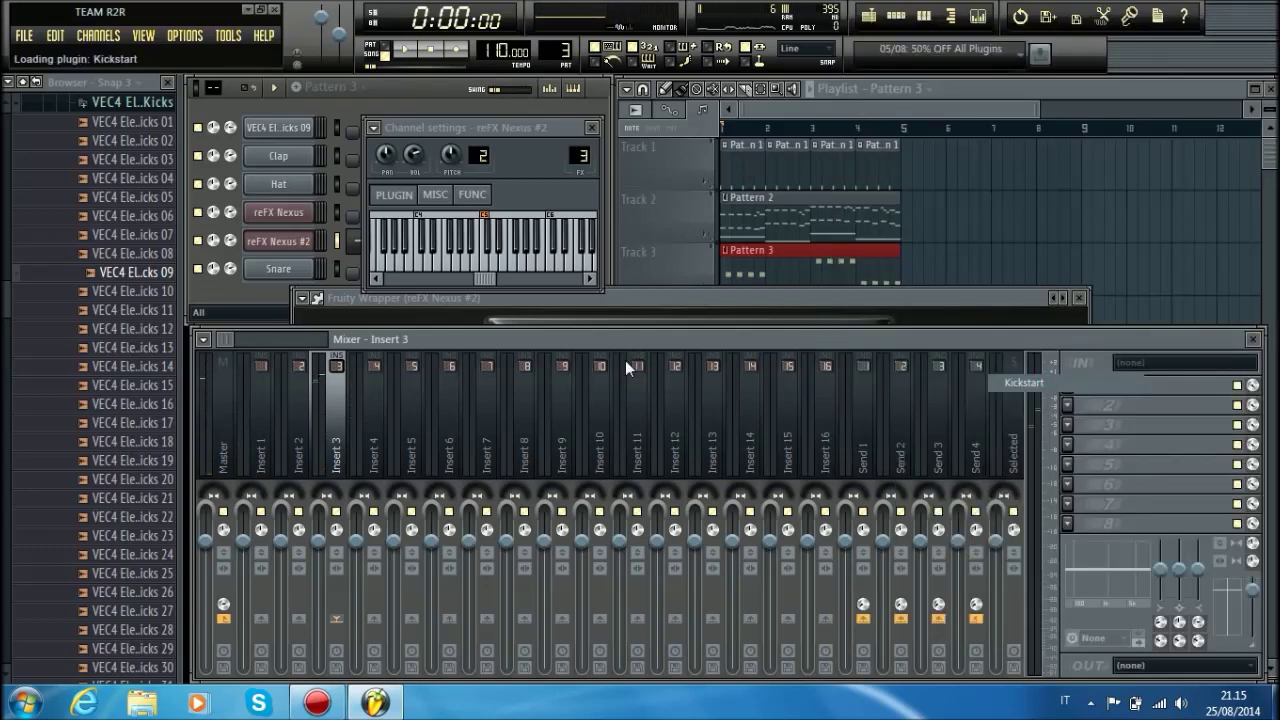
{"action": "key", "text": "space"}
Step: Compare several Kickstart curves on the bass, starting with Reverse Chain, and choose the plateau shape with a steep rise and rounded fall
{"action": "left_click", "coordinate": [703, 451]}
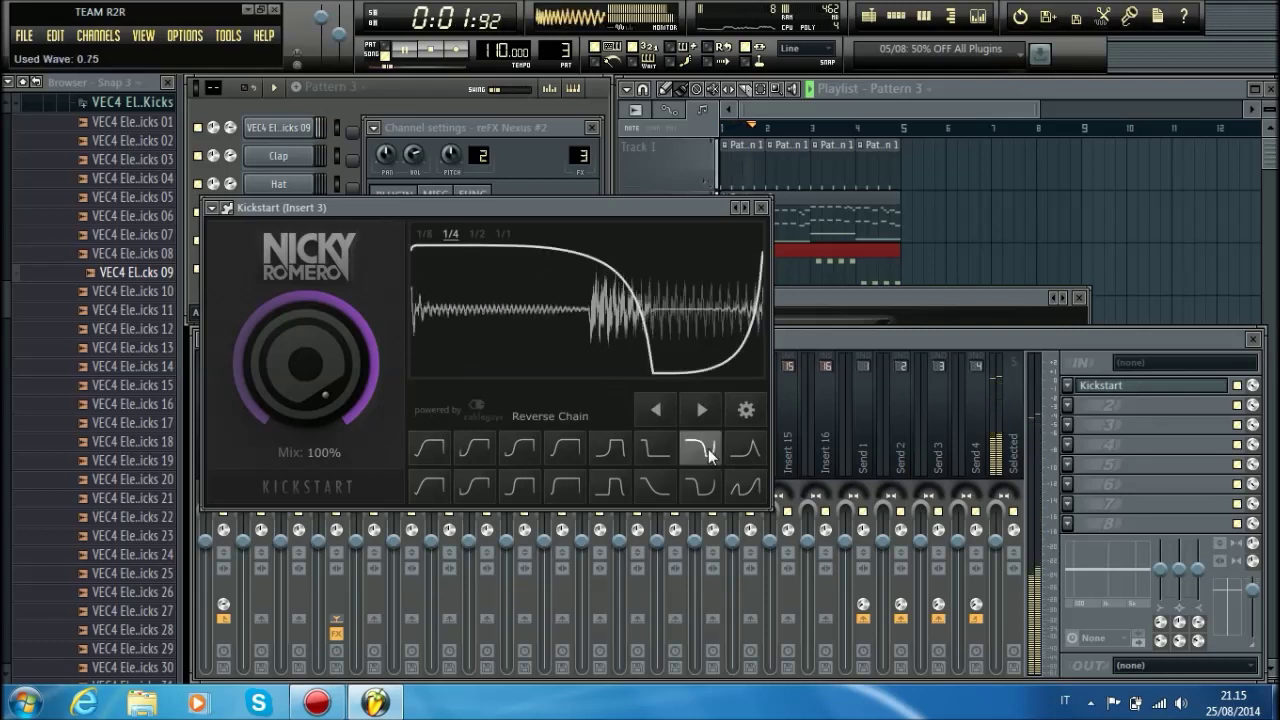
{"action": "left_click", "coordinate": [741, 449]}
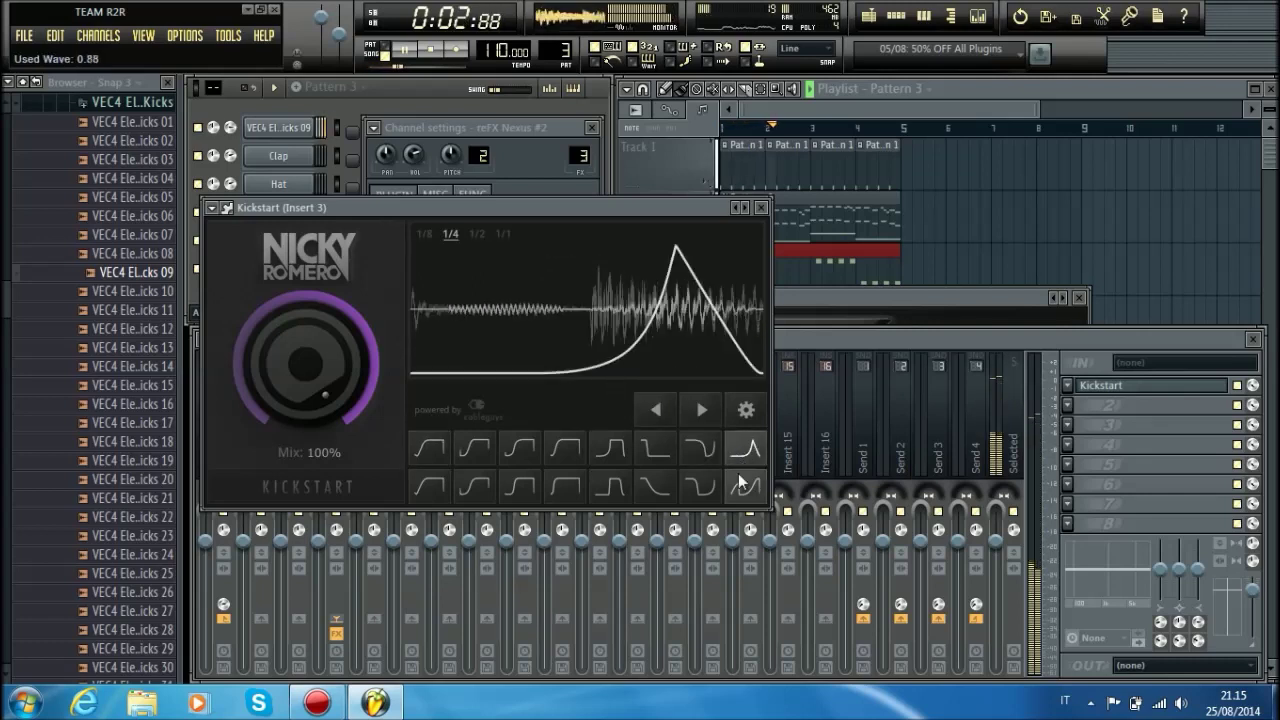
{"action": "left_click", "coordinate": [659, 482]}
{"action": "left_click", "coordinate": [597, 486]}
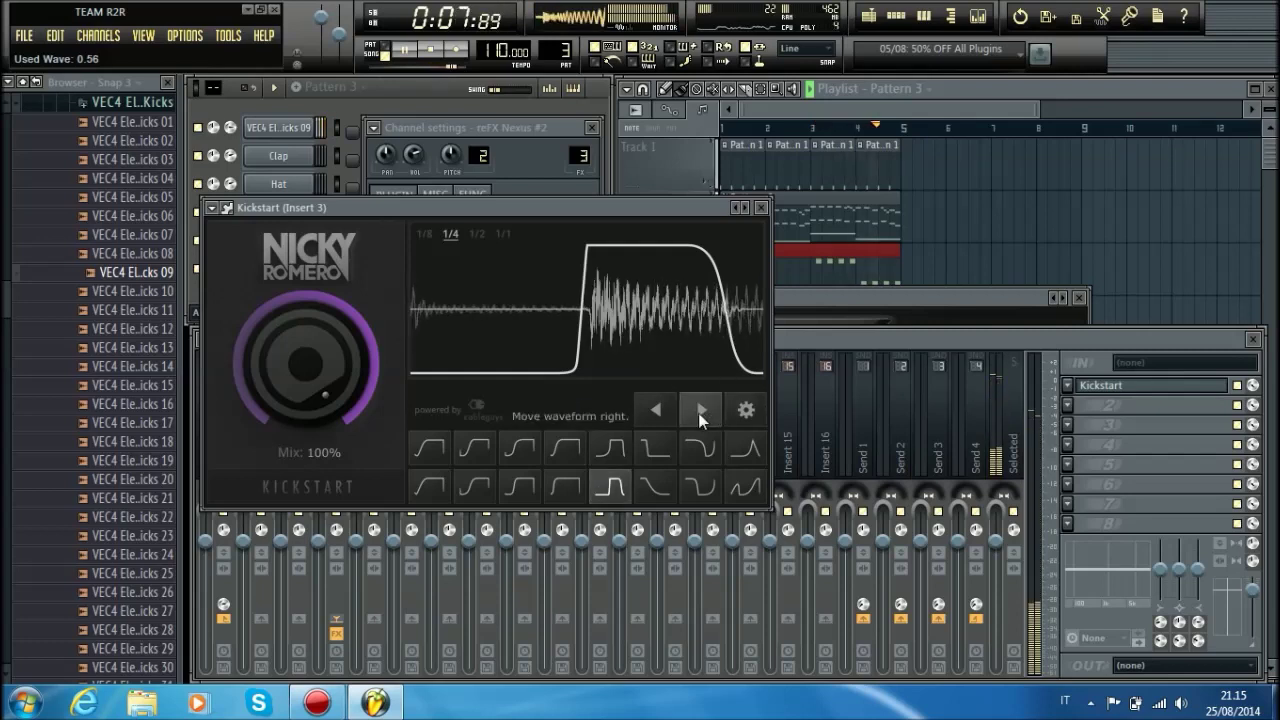
Step: Shift the Kickstart waveform left and right while listening, and set its offset to 0.06
{"action": "left_click", "coordinate": [660, 411]}
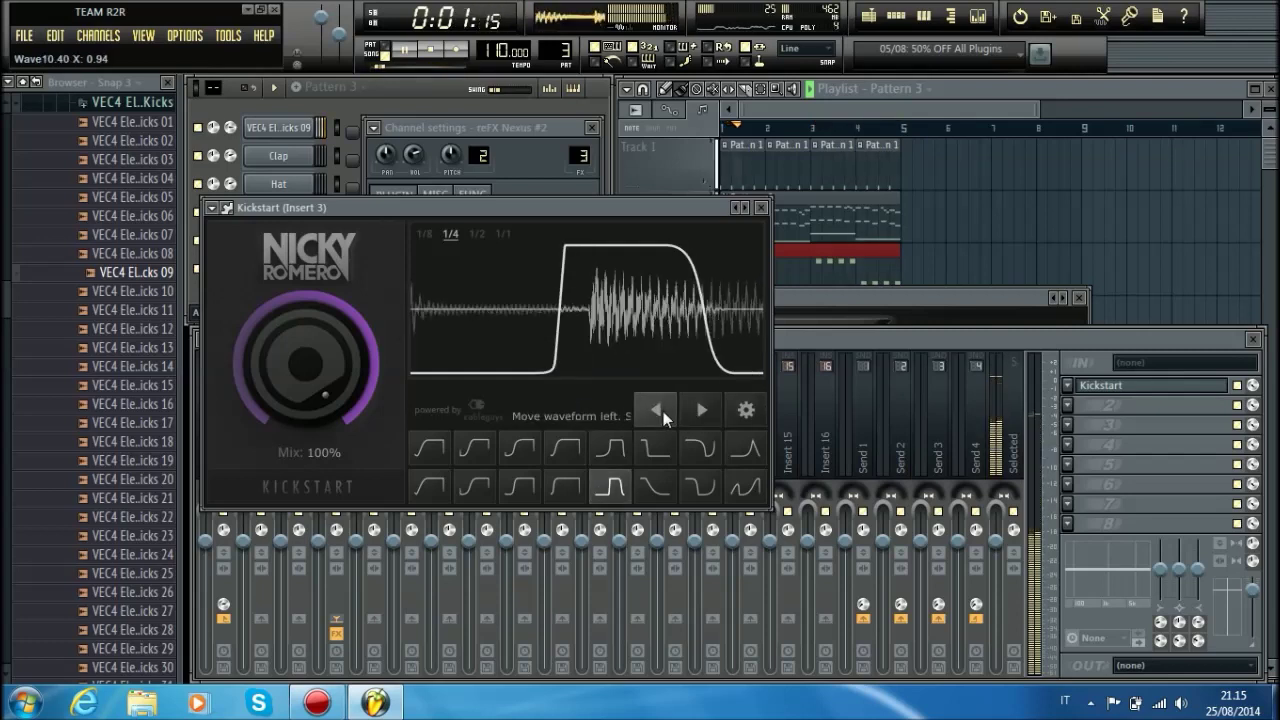
{"action": "left_click", "coordinate": [705, 405]}
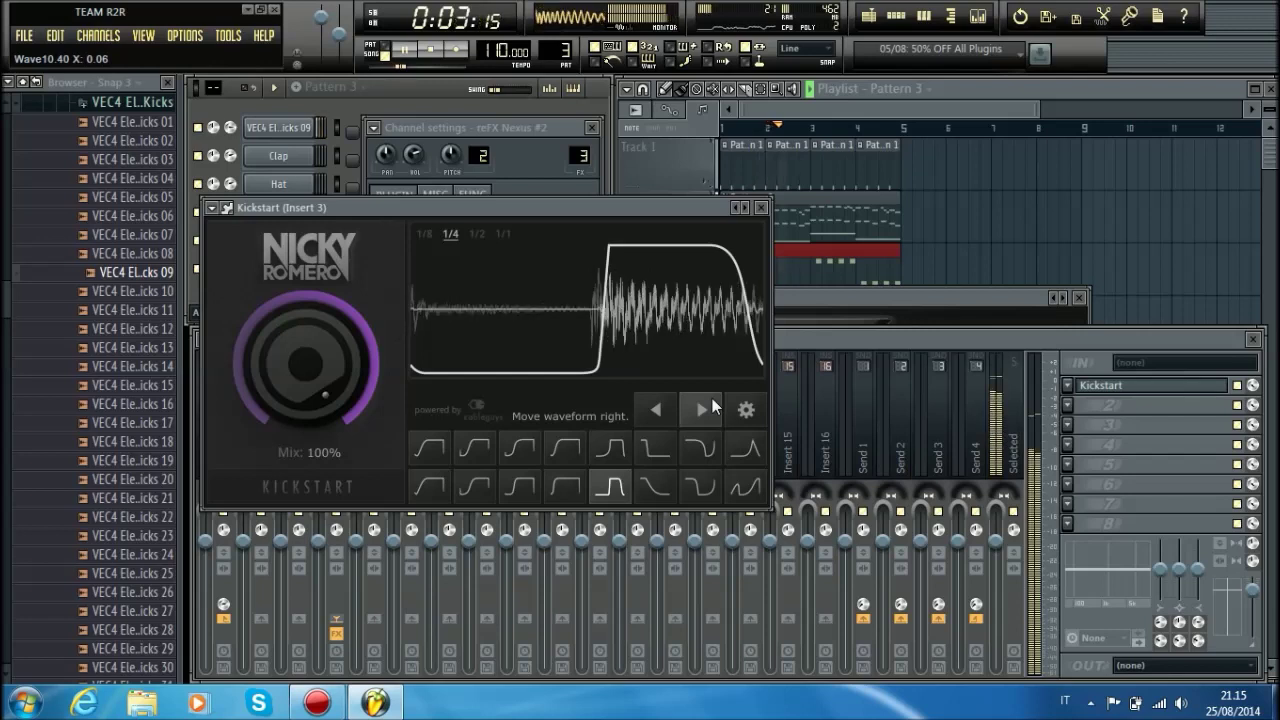
{"action": "left_click", "coordinate": [710, 398]}
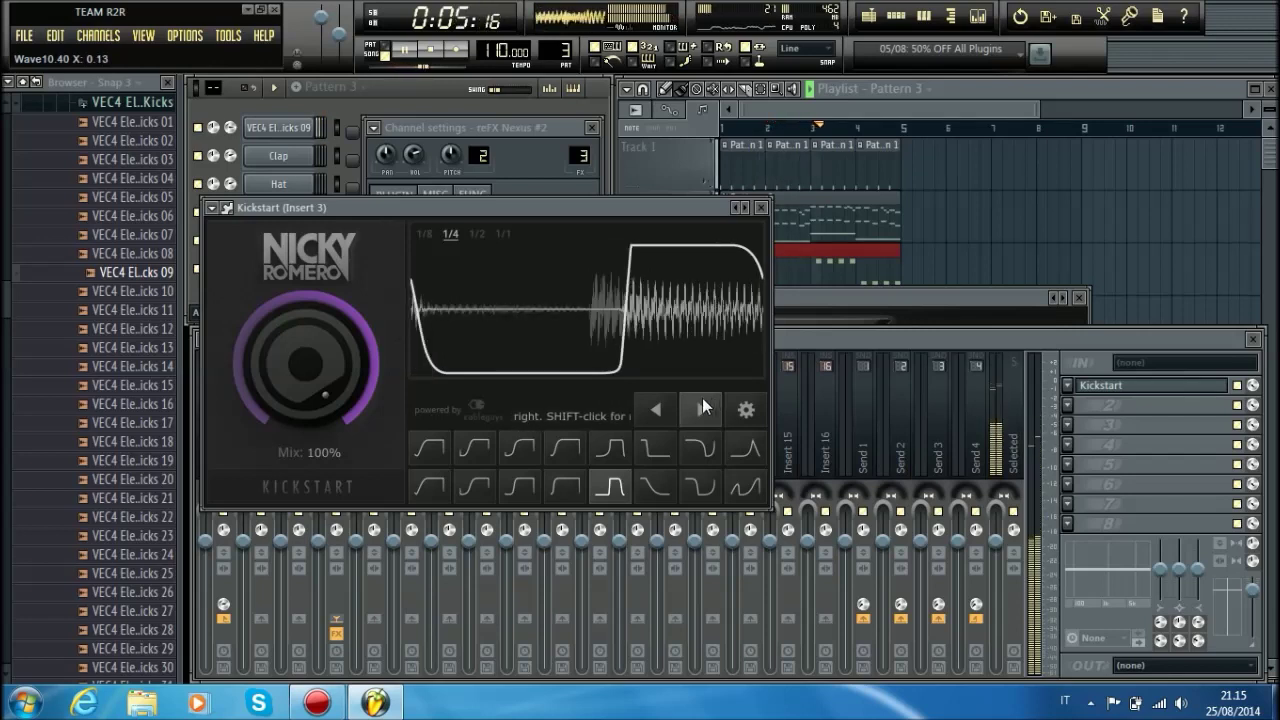
{"action": "left_click", "coordinate": [663, 402]}
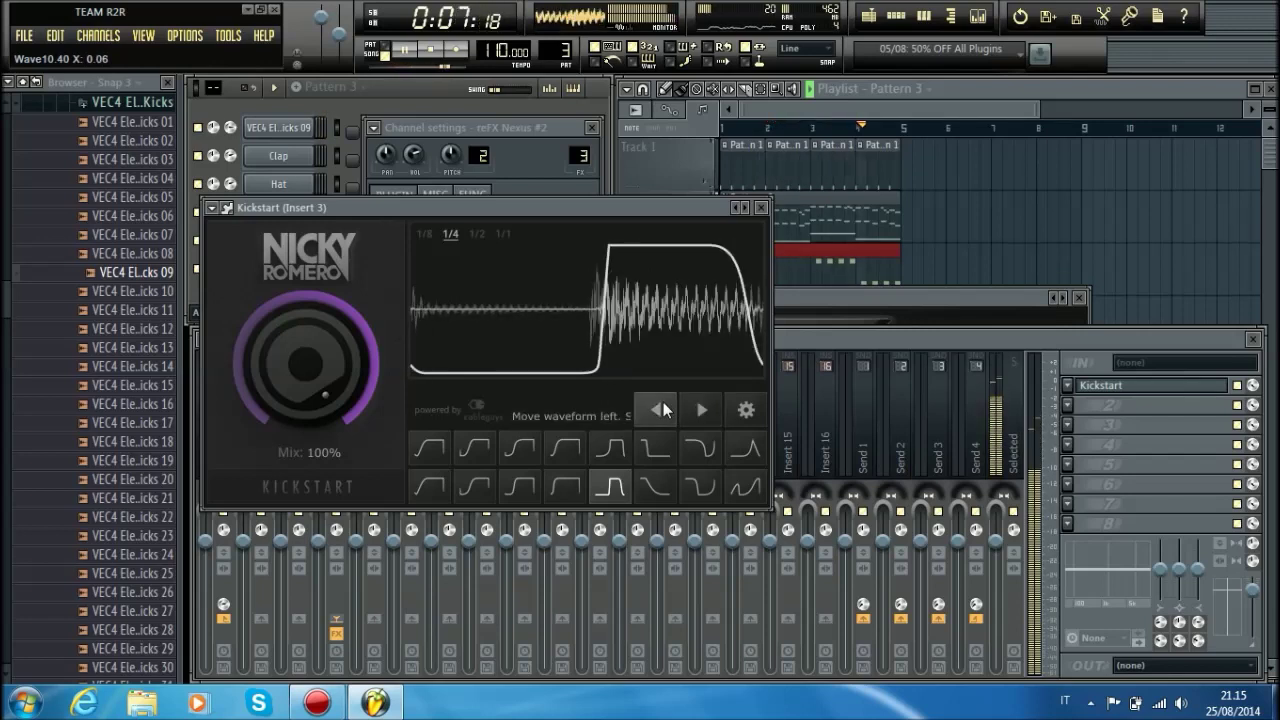
Step: Move the Kickstart window clear of the playlist clips and set its Mix to 97%
{"action": "left_click_drag", "start_coordinate": [619, 211], "coordinate": [604, 302]}
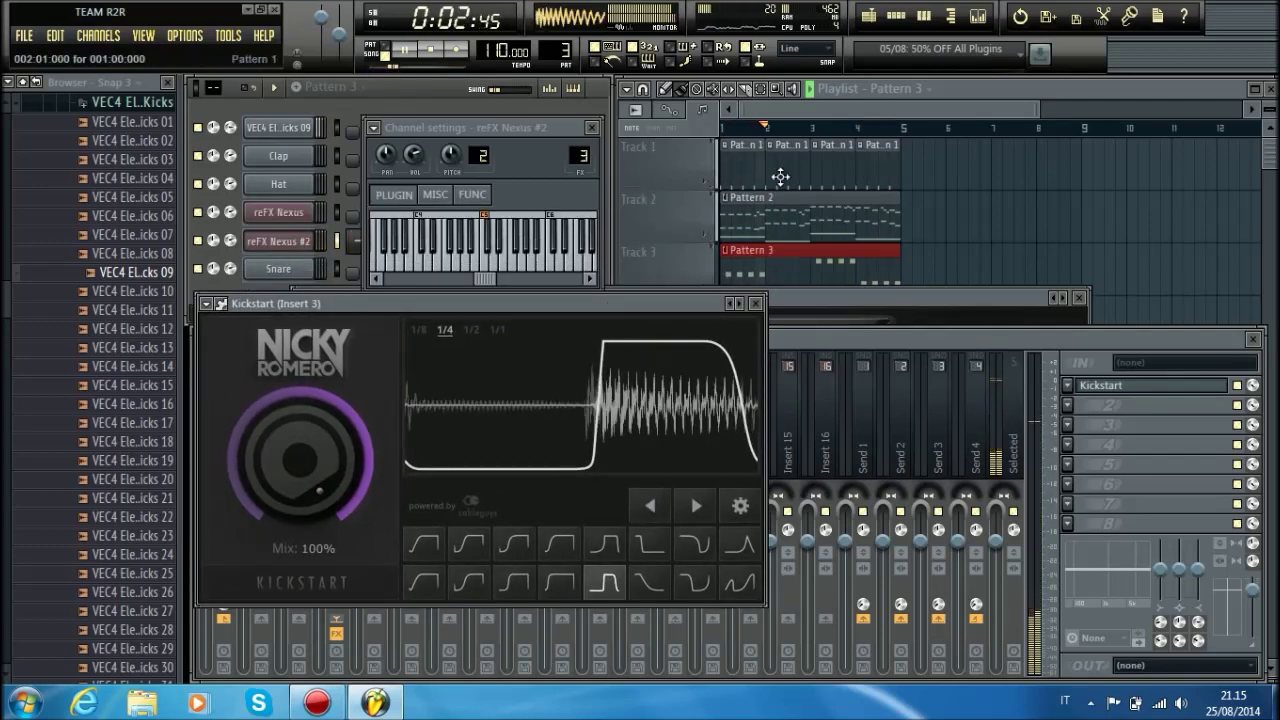
{"action": "left_click", "coordinate": [798, 128]}
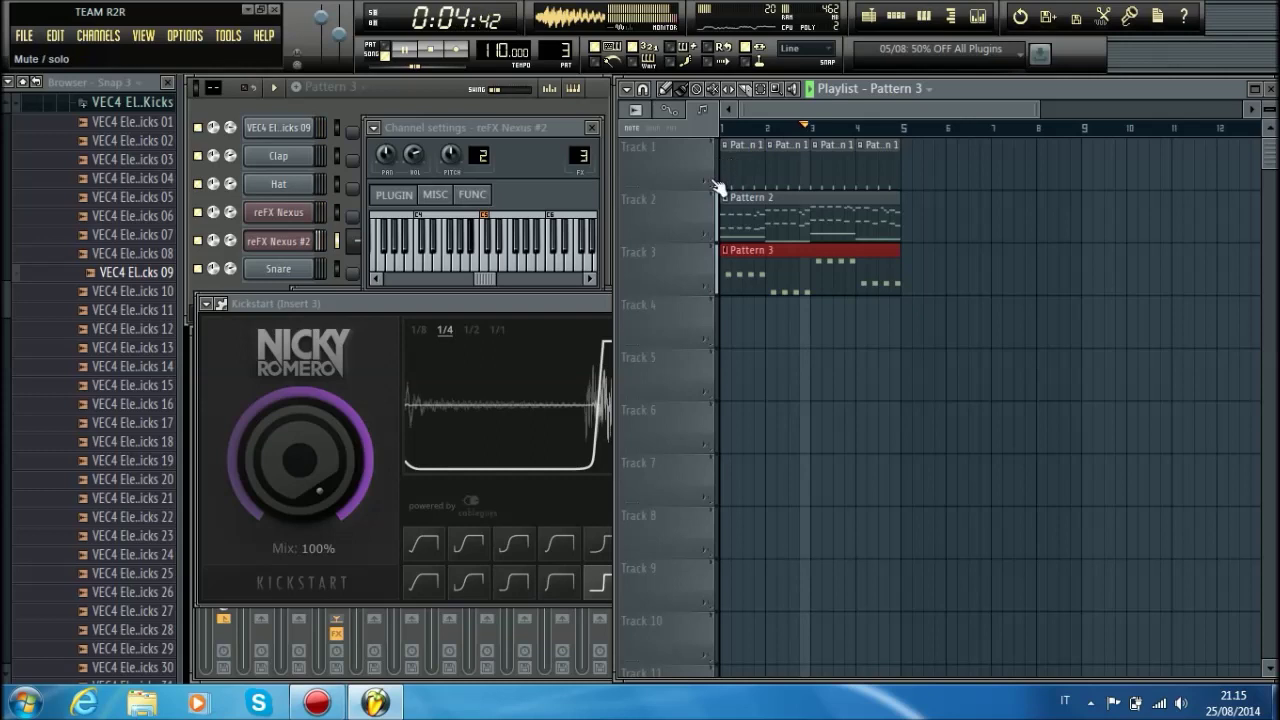
{"action": "left_click_drag", "start_coordinate": [322, 455], "coordinate": [322, 462]}
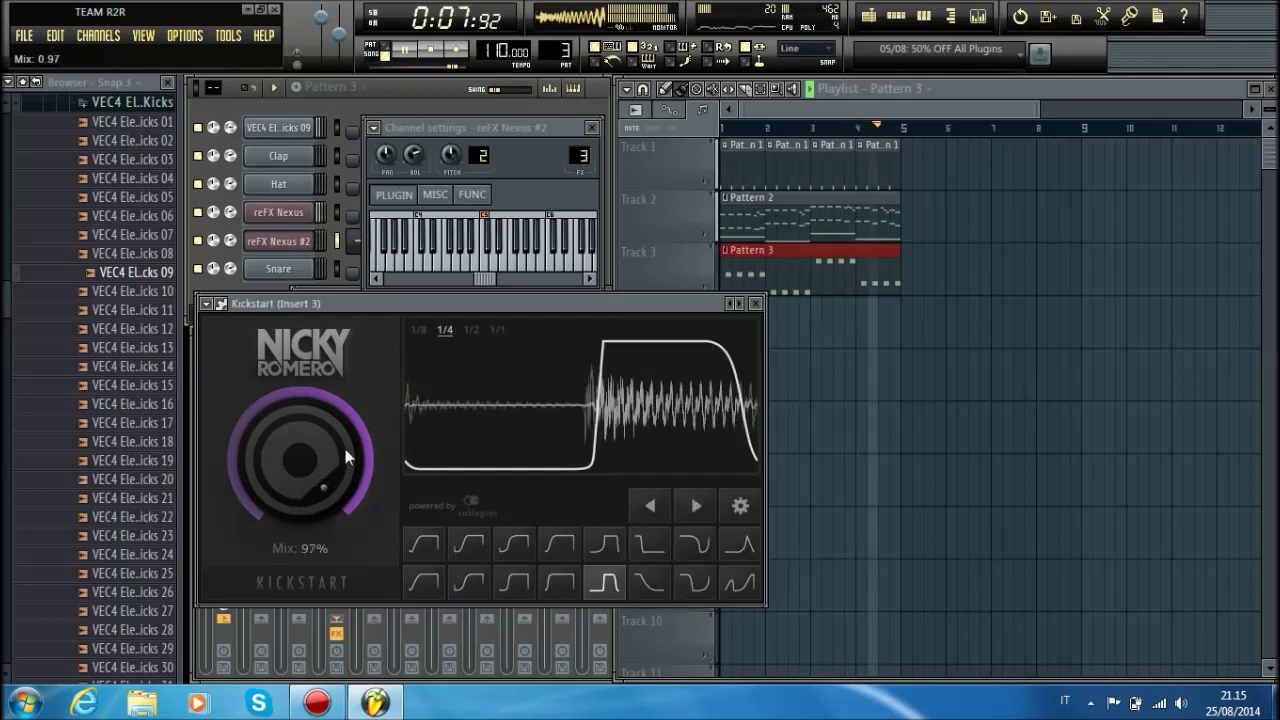
Step: Stop playback, switch to Pattern 4, and clone the reFX Nexus #2 channel
{"action": "left_click", "coordinate": [751, 114]}
{"action": "left_click", "coordinate": [589, 100]}
{"action": "left_click_drag", "start_coordinate": [549, 53], "coordinate": [549, 42]}
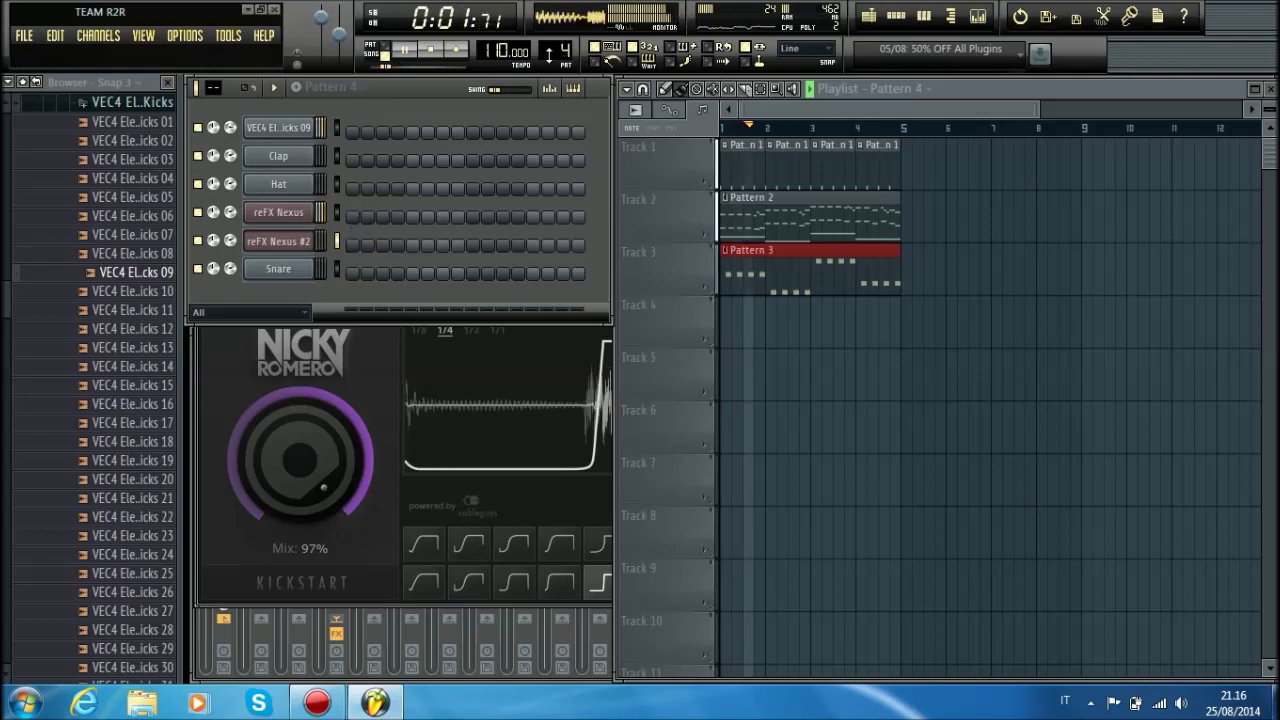
{"action": "key", "text": "space"}
{"action": "right_click", "coordinate": [305, 241]}
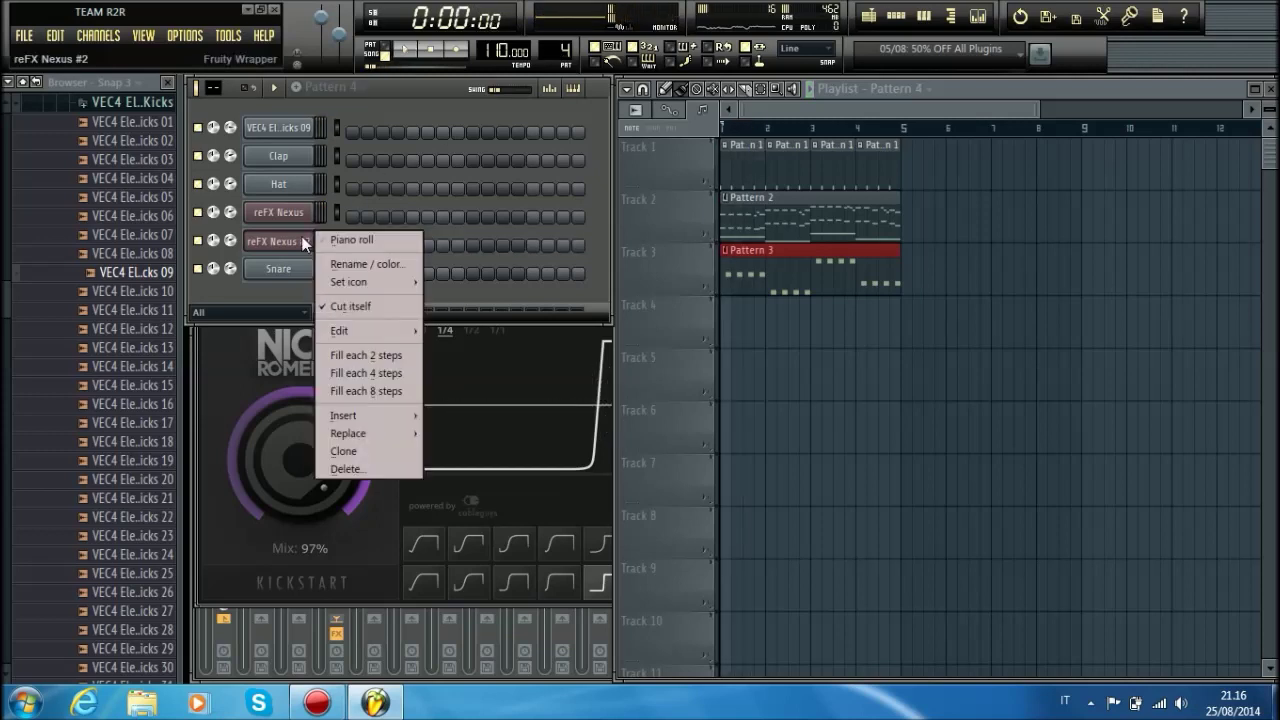
{"action": "left_click", "coordinate": [347, 451]}
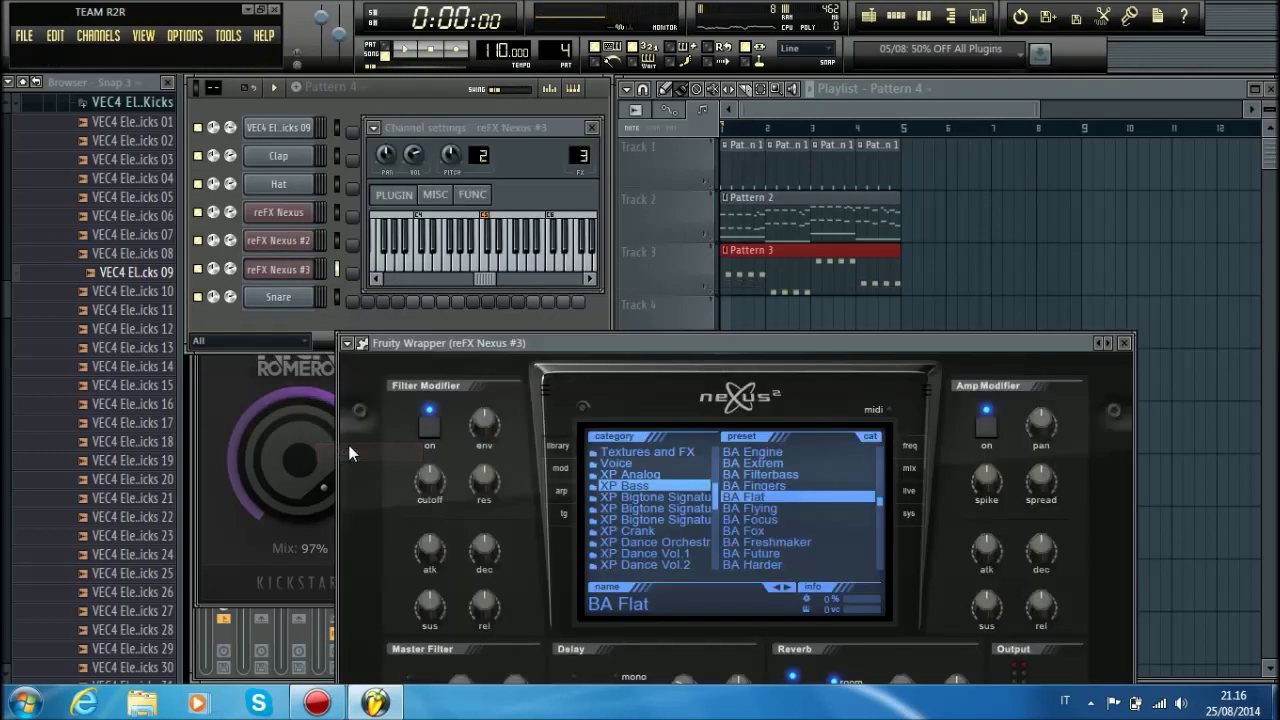
Step: Choose the XP Psytrance category in the cloned Nexus and load the PD Magic Fly preset
{"action": "scroll", "coordinate": [678, 455], "scroll_direction": "down", "scroll_amount": 8}
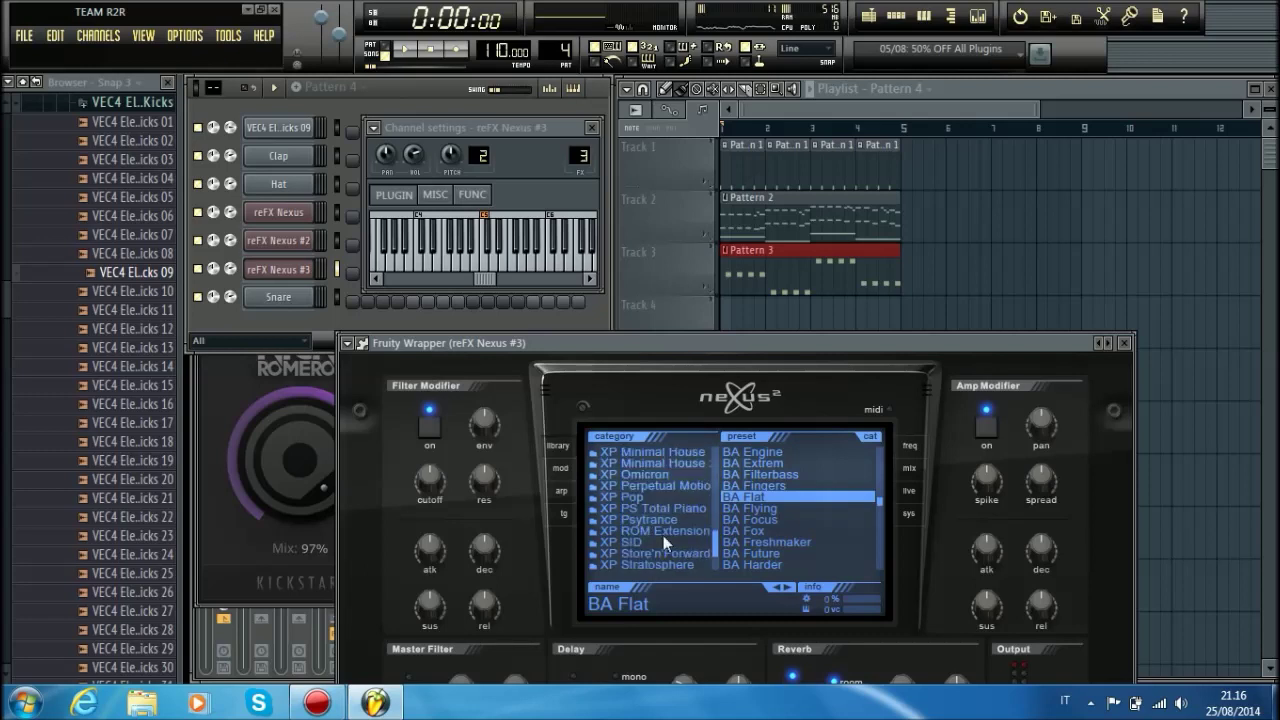
{"action": "left_click", "coordinate": [666, 520]}
{"action": "scroll", "coordinate": [787, 505], "scroll_direction": "down", "scroll_amount": 3}
{"action": "scroll", "coordinate": [791, 550], "scroll_direction": "down", "scroll_amount": 6}
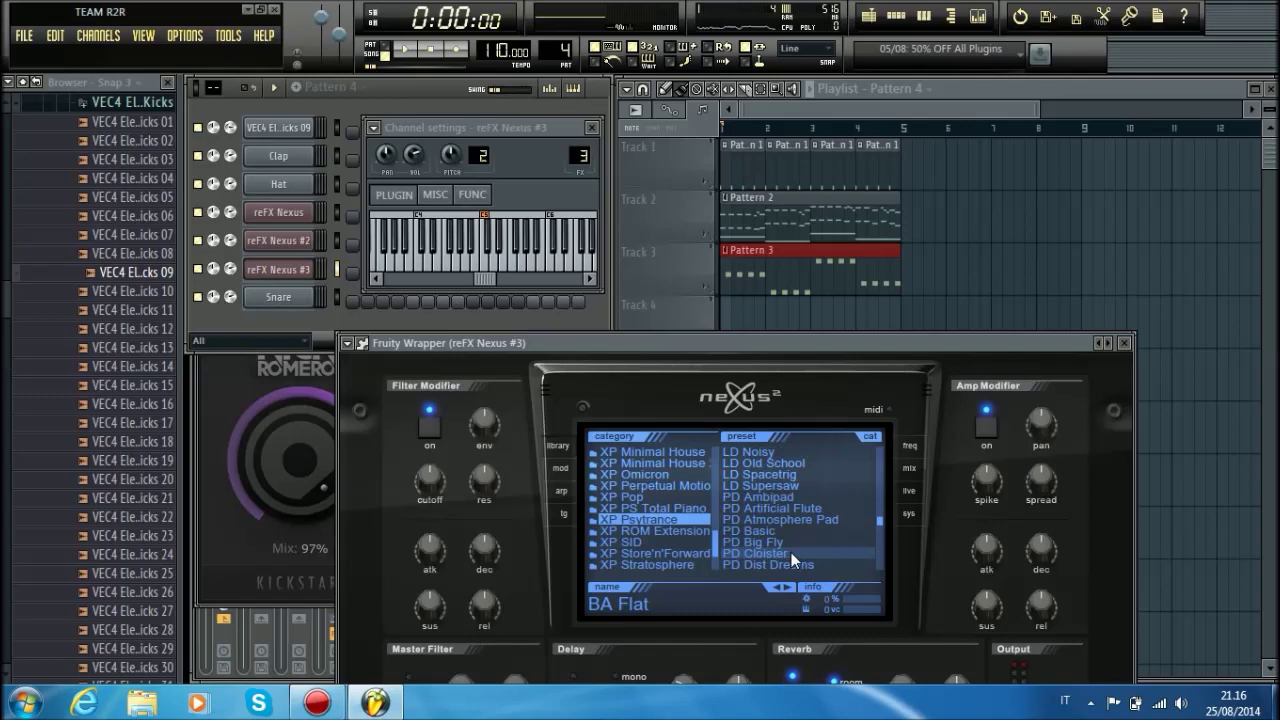
{"action": "left_click", "coordinate": [791, 552]}
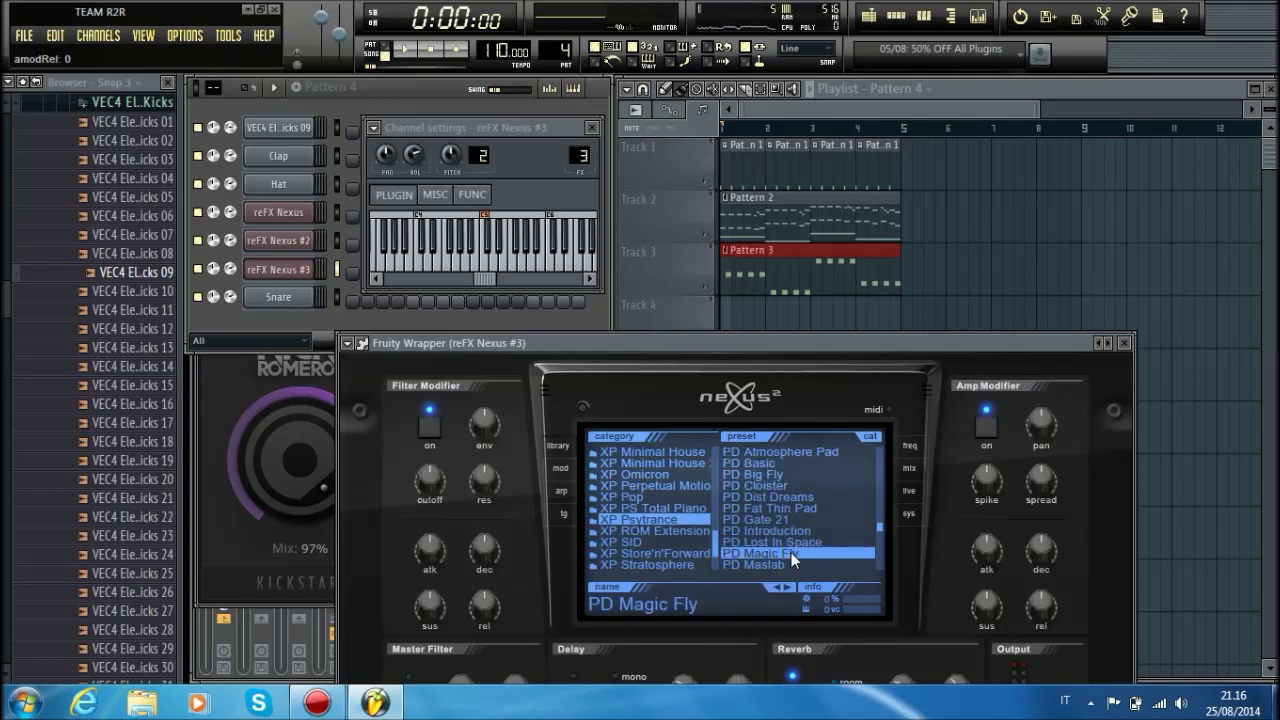
Step: Try the PD Maslab and PD Mystic Choir presets on reFX Nexus #3 and clear the channel's mixer insert assignment
{"action": "scroll", "coordinate": [791, 552], "scroll_direction": "down", "scroll_amount": 2}
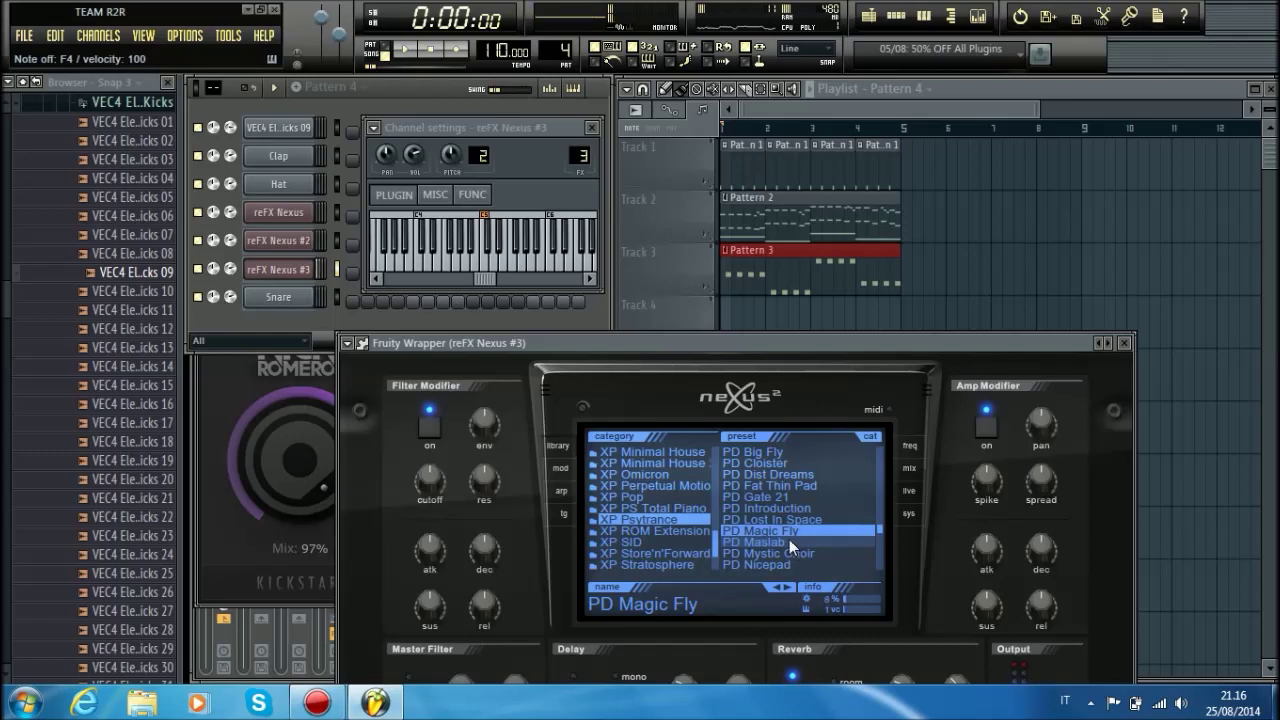
{"action": "left_click", "coordinate": [781, 543]}
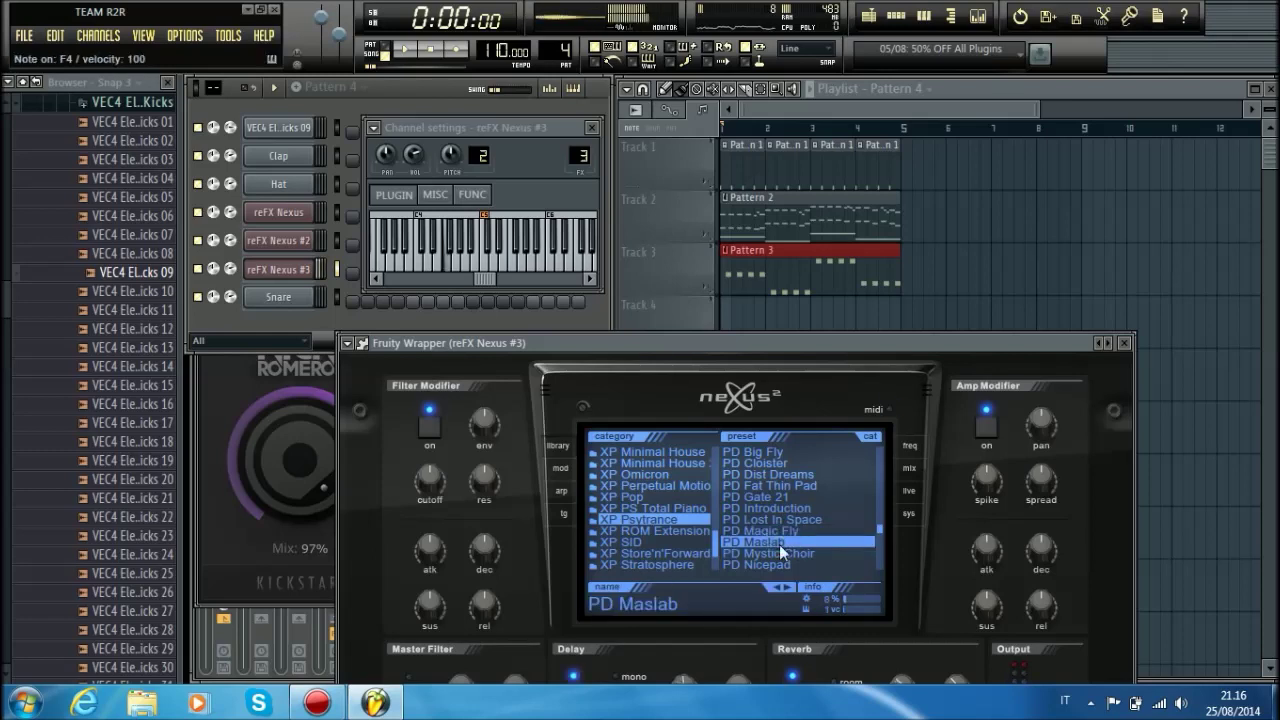
{"action": "left_click", "coordinate": [777, 552]}
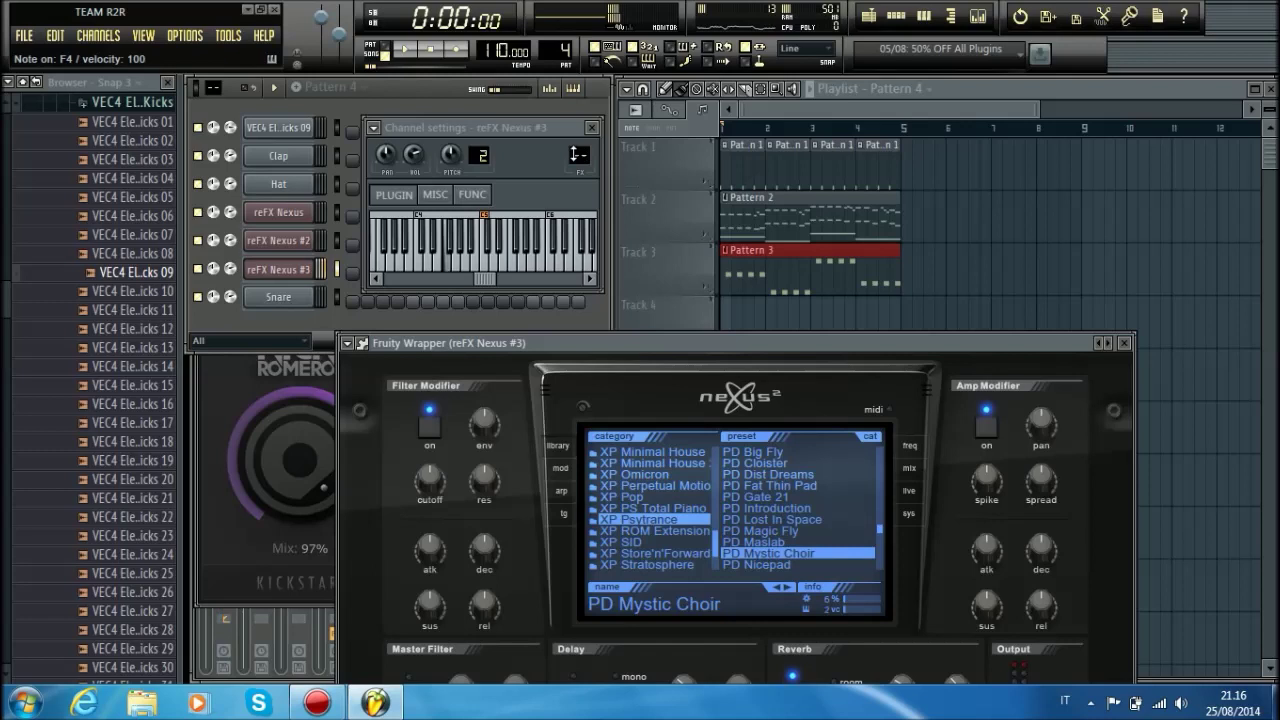
Step: Audition the PD Nicepad, PD Presenting The Pad and PD Pure Analogue presets with test notes, and load PD Sci-Fi
{"action": "scroll", "coordinate": [777, 525], "scroll_direction": "down", "scroll_amount": 1}
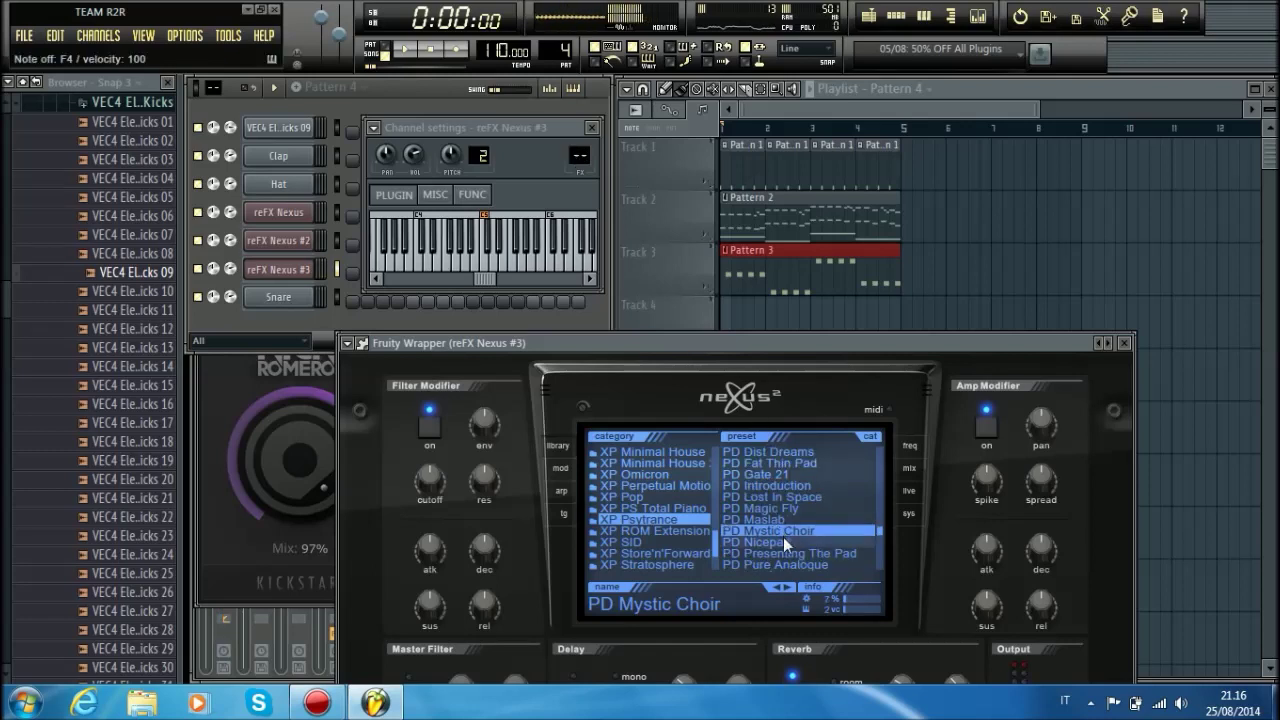
{"action": "left_click", "coordinate": [783, 541]}
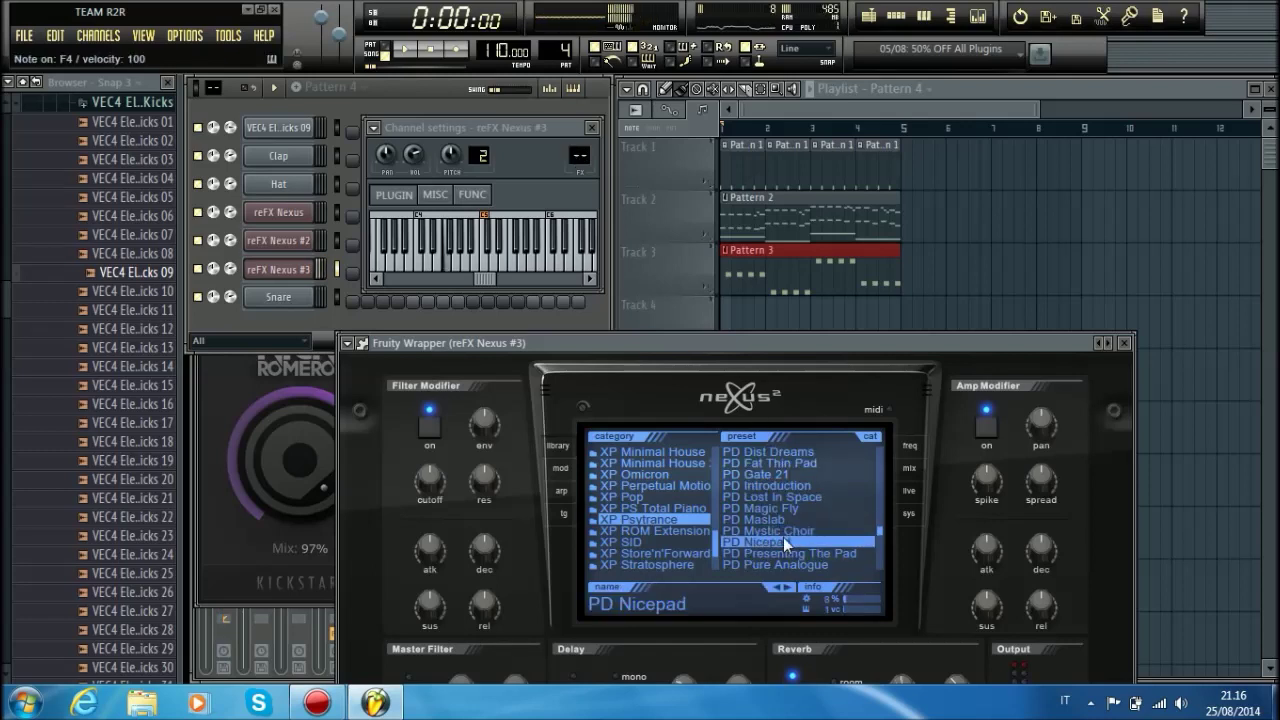
{"action": "left_click", "coordinate": [775, 555]}
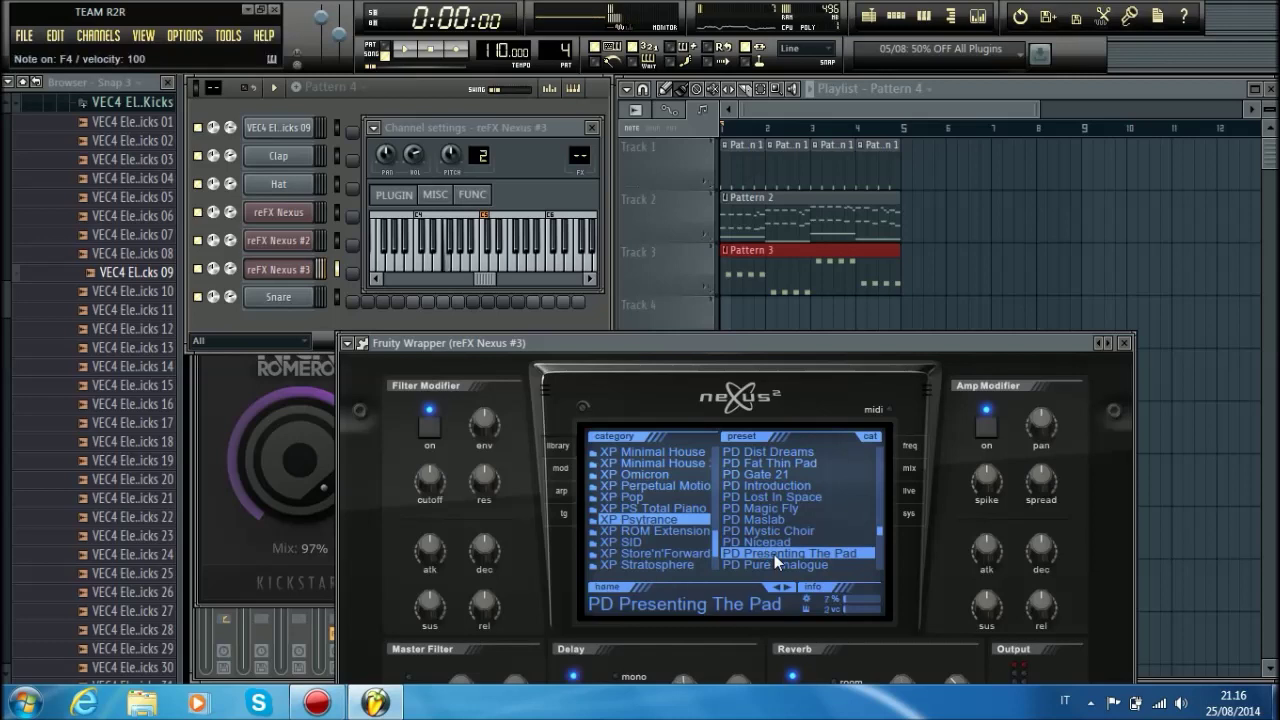
{"action": "scroll", "coordinate": [775, 562], "scroll_direction": "down", "scroll_amount": 1}
{"action": "left_click", "coordinate": [777, 545]}
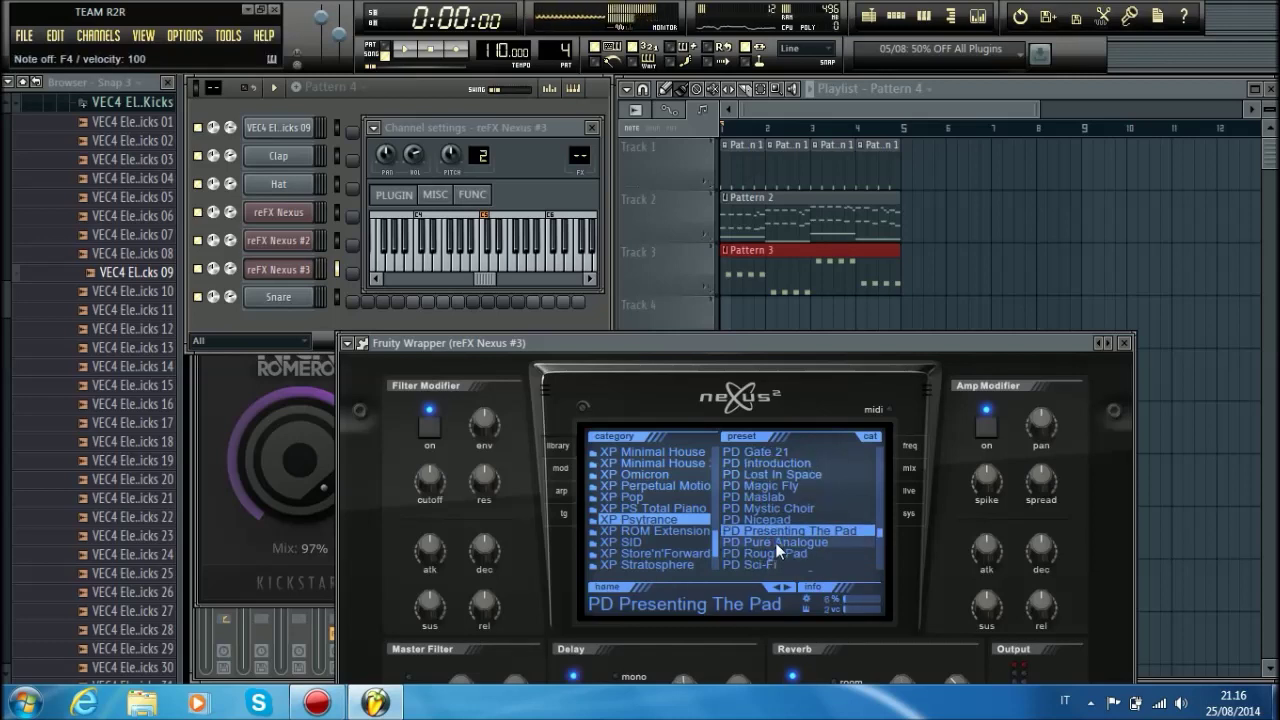
{"action": "key", "text": "v"}
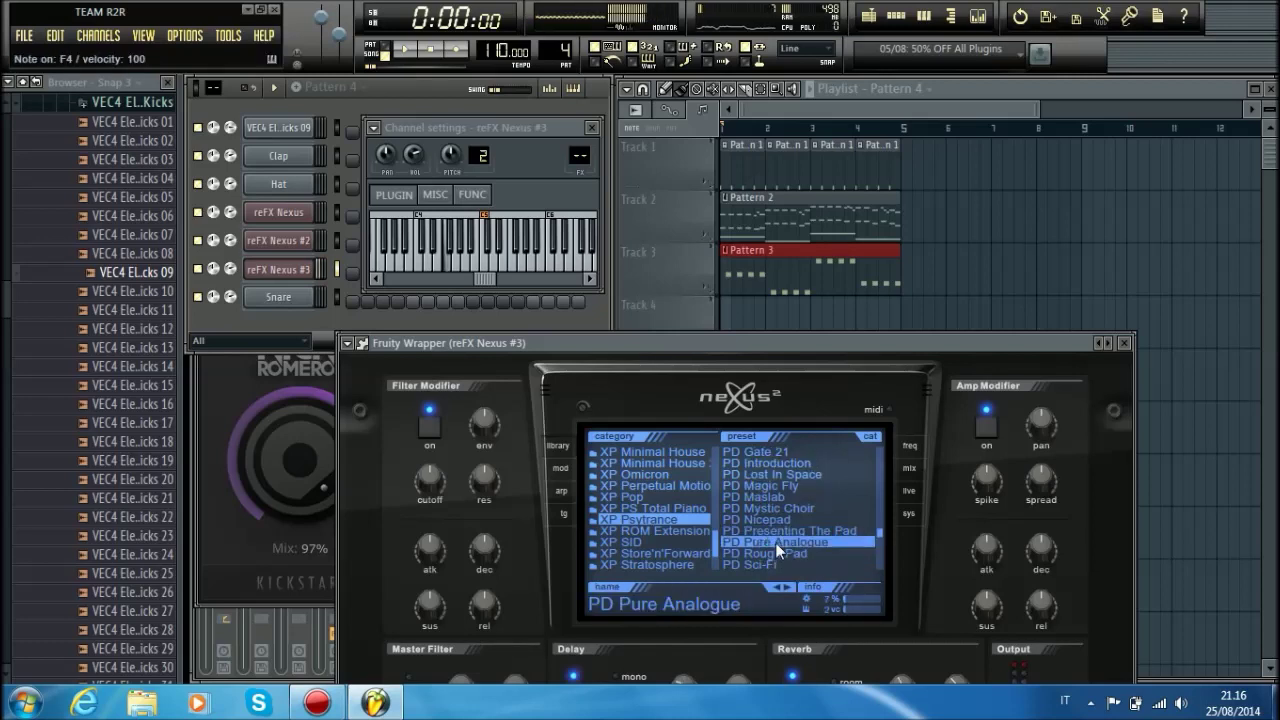
{"action": "scroll", "coordinate": [776, 543], "scroll_direction": "down", "scroll_amount": 1}
{"action": "left_click", "coordinate": [776, 543]}
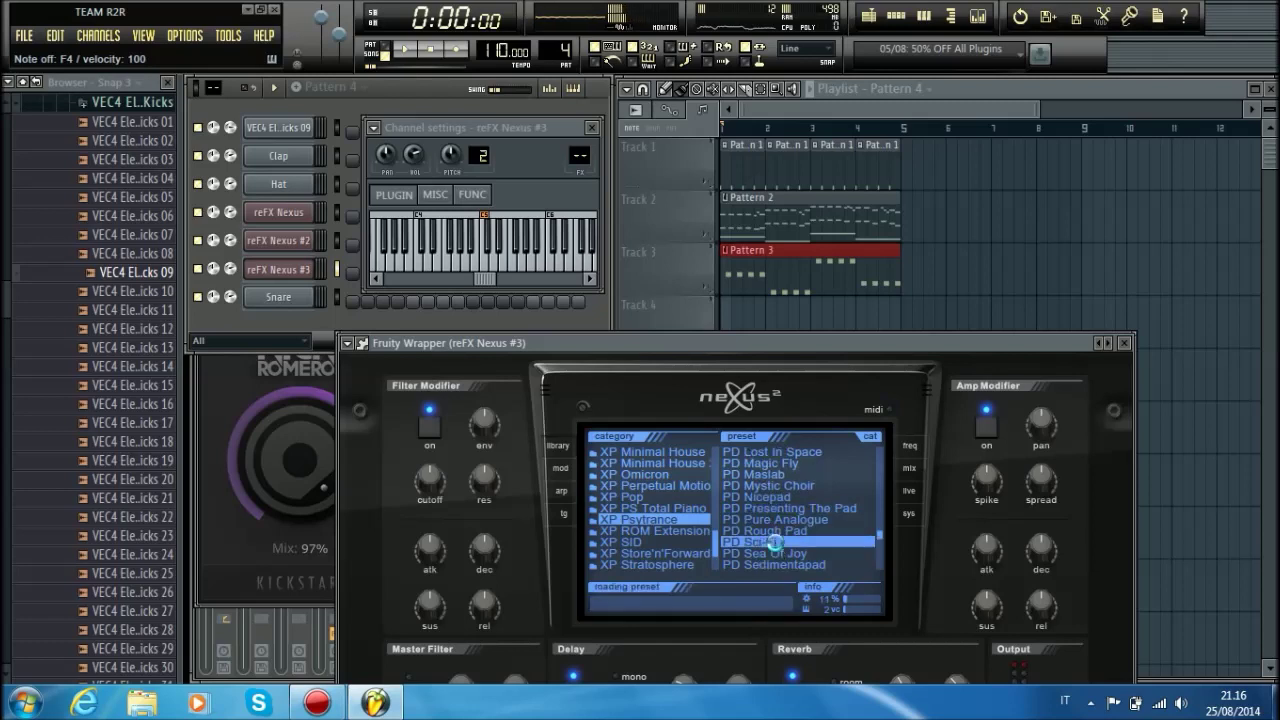
Step: Audition the PD Sci-Fi and PD Sea Of Joy presets with test notes, and load PD Slow String on reFX Nexus #3
{"action": "key", "text": "v"}
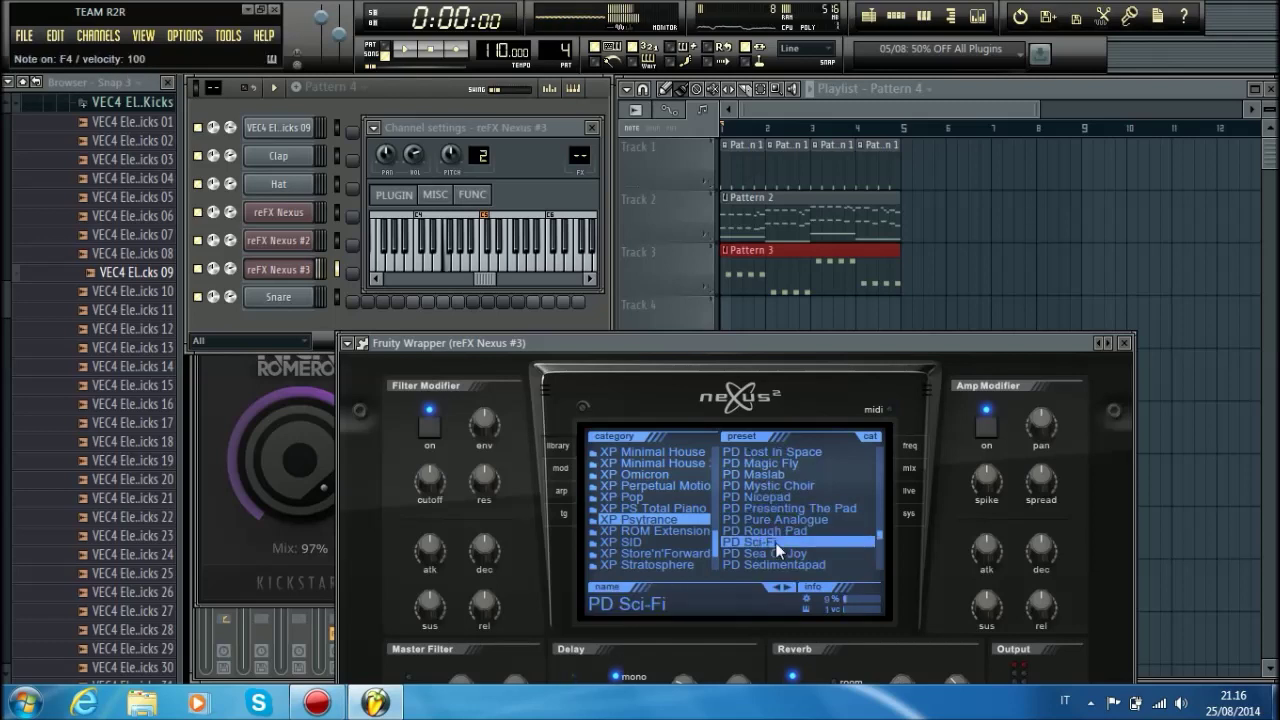
{"action": "left_click", "coordinate": [776, 554]}
{"action": "key", "text": "v"}
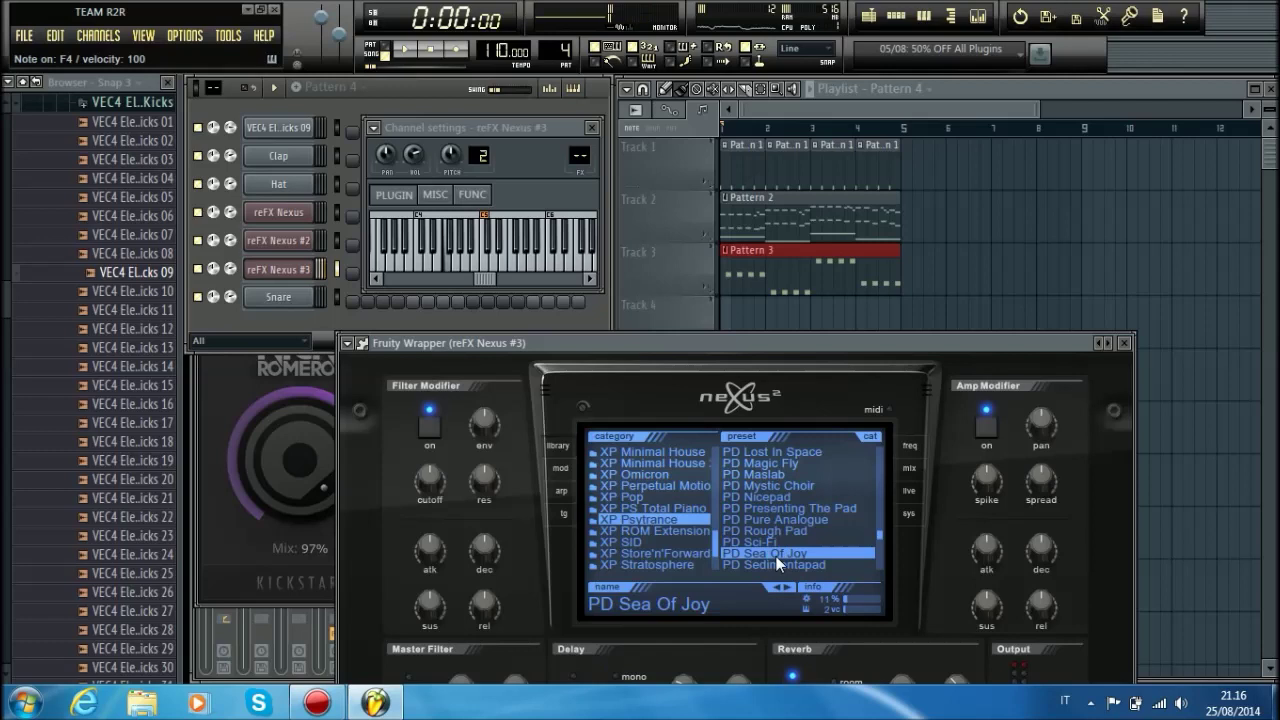
{"action": "scroll", "coordinate": [776, 556], "scroll_direction": "down", "scroll_amount": 1}
{"action": "left_click", "coordinate": [776, 556]}
{"action": "key", "text": "v"}
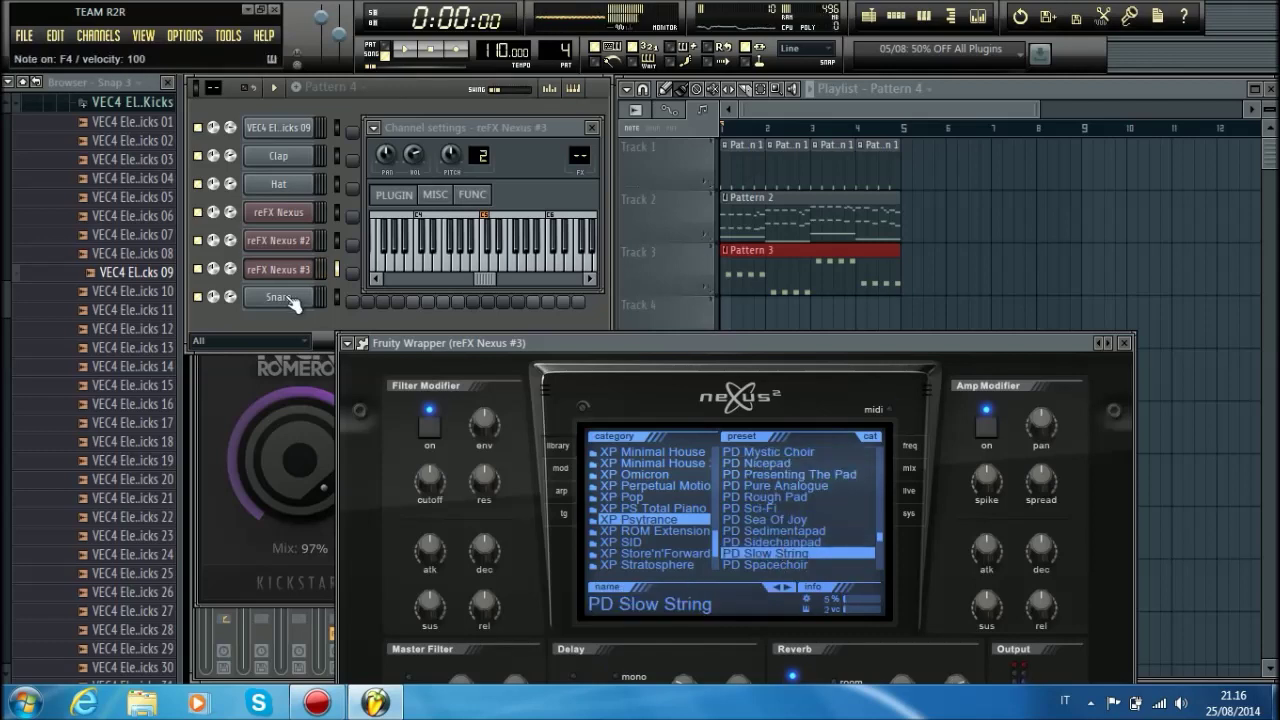
Step: Open the piano roll of reFX Nexus #3 in Pattern 4 and paste the copied four-bar melody
{"action": "right_click", "coordinate": [318, 271]}
{"action": "left_click", "coordinate": [350, 268]}
{"action": "left_click", "coordinate": [203, 90]}
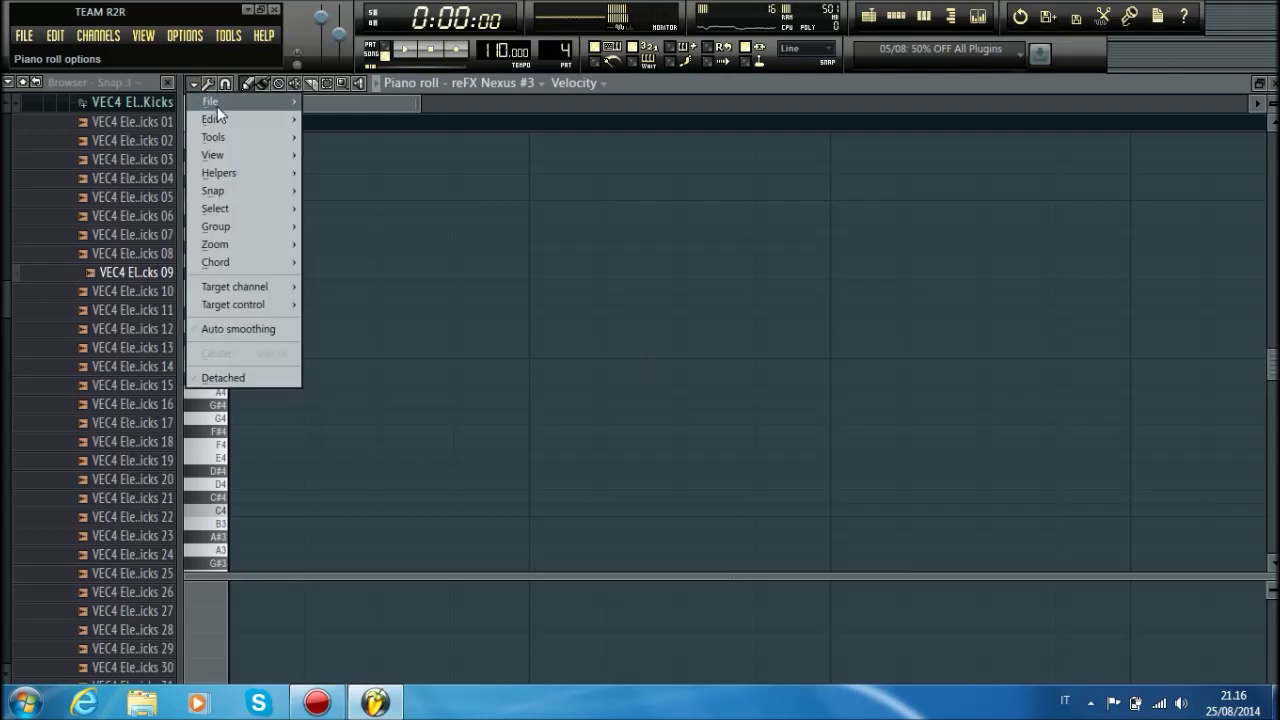
{"action": "mouse_move", "coordinate": [250, 116]}
{"action": "left_click", "coordinate": [350, 151]}
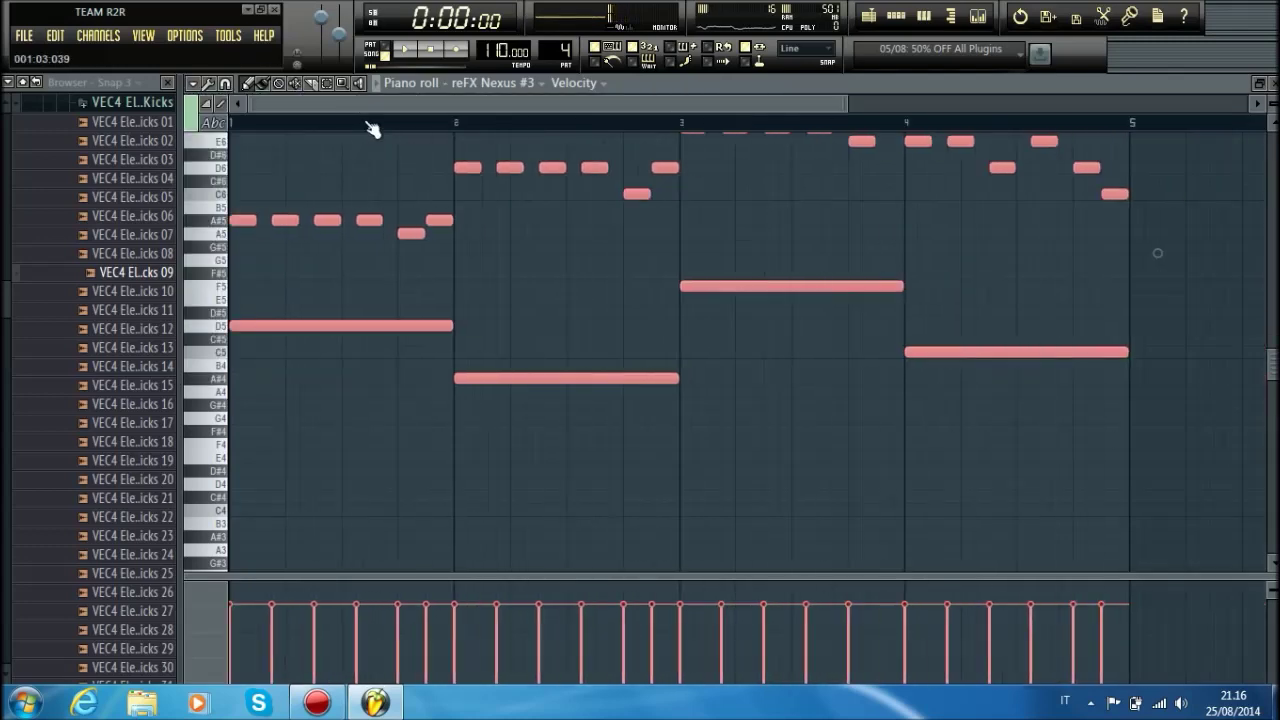
{"action": "left_click", "coordinate": [378, 405]}
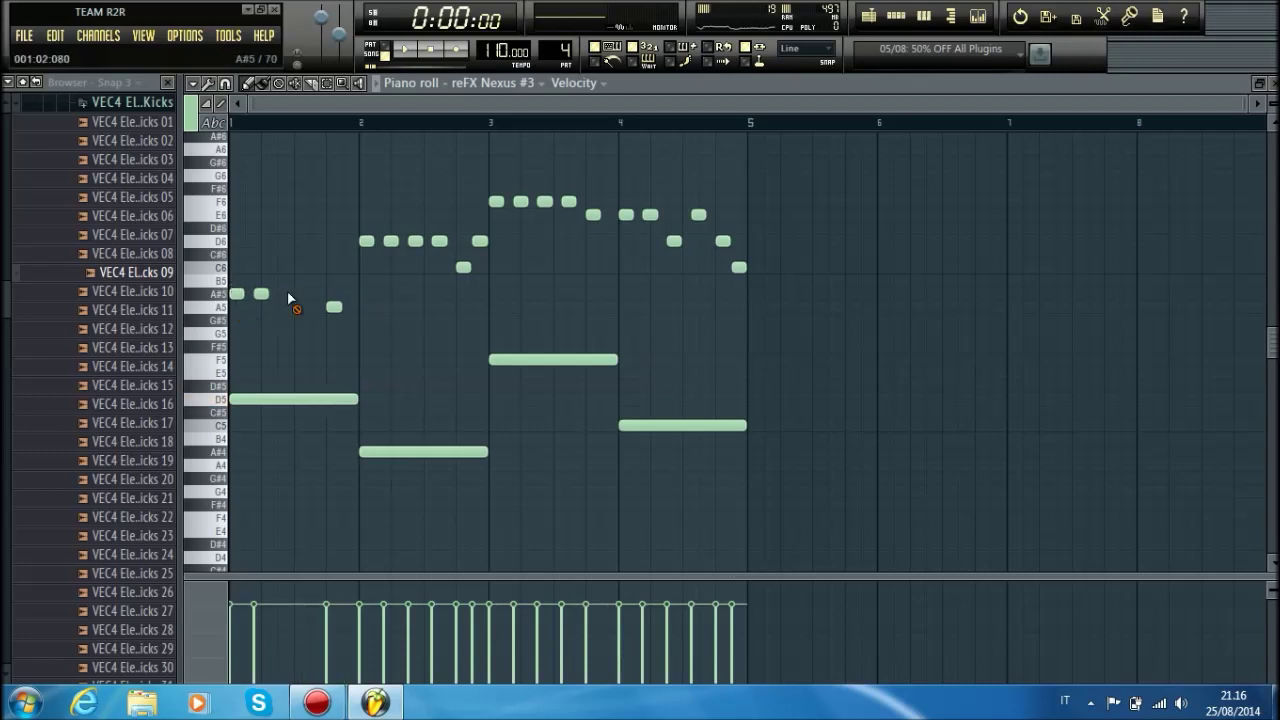
Step: Replace the repeated short notes in bars 1 to 3 with bar-long A#5, D6 and F6 notes aligned to the bar starts
{"action": "left_click", "coordinate": [240, 299]}
{"action": "left_click", "coordinate": [378, 241]}
{"action": "right_click", "coordinate": [569, 201]}
{"action": "right_click", "coordinate": [545, 201]}
{"action": "right_click", "coordinate": [521, 201]}
{"action": "right_click", "coordinate": [496, 201]}
{"action": "left_click", "coordinate": [506, 201]}
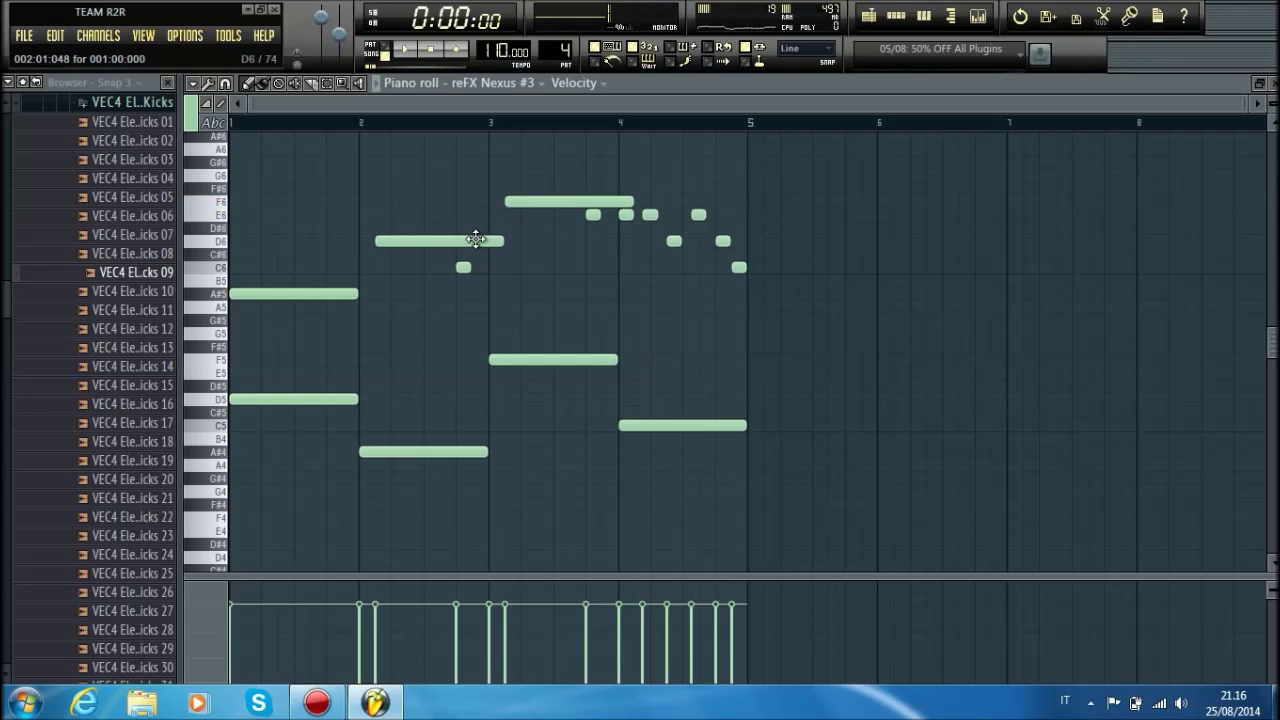
{"action": "left_click_drag", "start_coordinate": [476, 239], "coordinate": [434, 243]}
{"action": "left_click_drag", "start_coordinate": [532, 201], "coordinate": [516, 201]}
Step: Delete the leftover short melody notes and place a bar-long E6 note in bar 4
{"action": "right_click", "coordinate": [463, 267]}
{"action": "right_click", "coordinate": [650, 215]}
{"action": "right_click", "coordinate": [699, 215]}
{"action": "left_click", "coordinate": [622, 214]}
{"action": "right_click", "coordinate": [674, 241]}
{"action": "right_click", "coordinate": [723, 241]}
Step: Duplicate the four lowest chord notes one octave higher, play the pattern back, and close the piano roll
{"action": "left_click_drag", "start_coordinate": [782, 472], "coordinate": [193, 236]}
{"action": "key", "text": "space"}
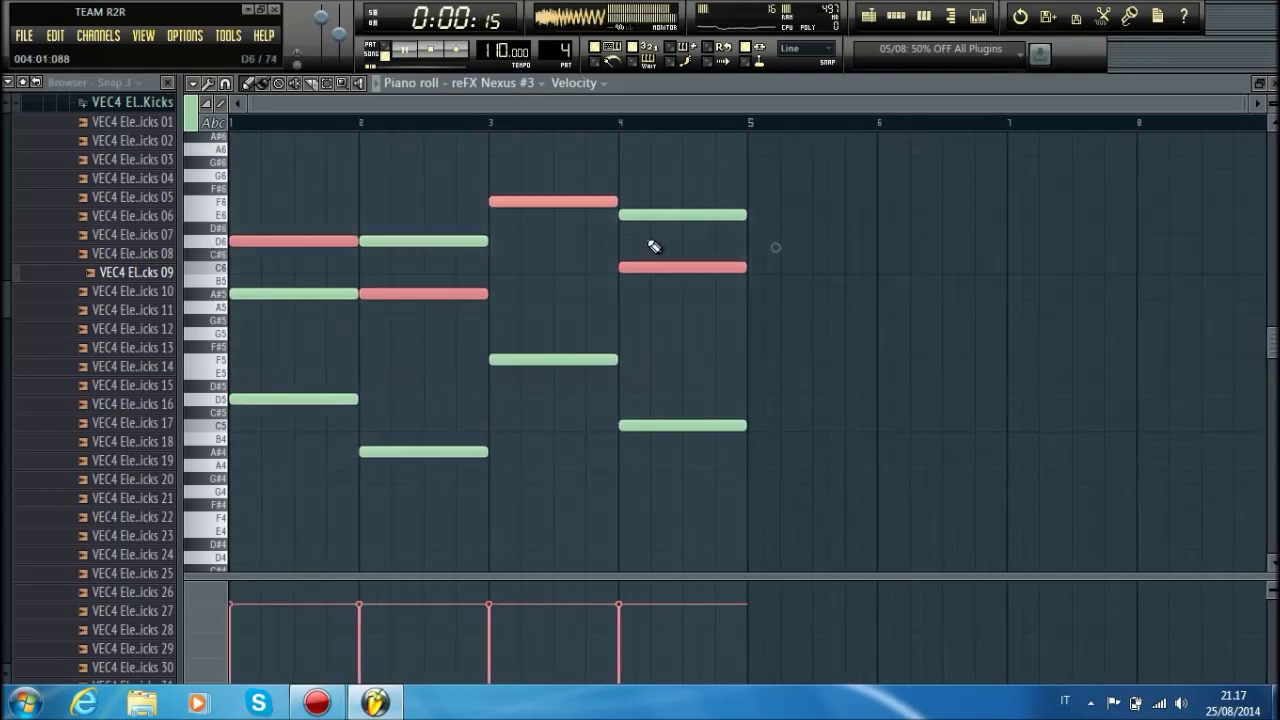
{"action": "key", "text": "space"}
{"action": "left_click", "coordinate": [1272, 84]}
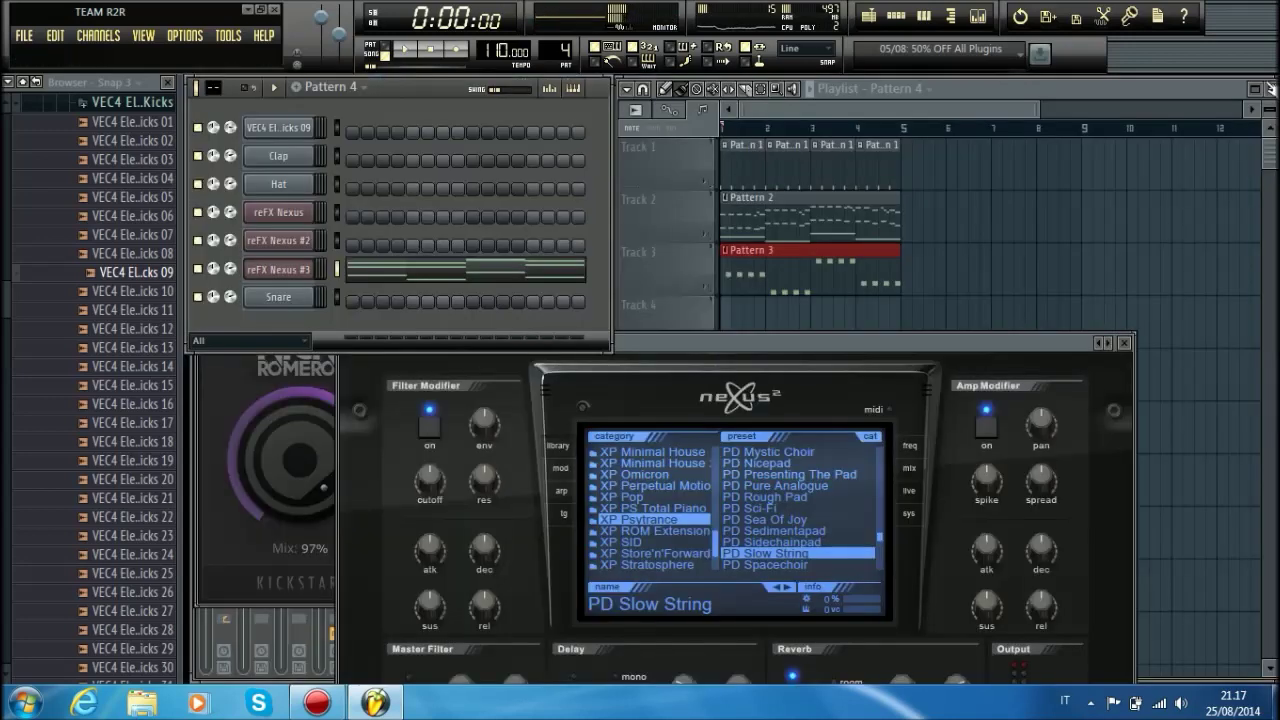
Step: Move the existing playlist clips to start at bar 9, and place Pattern 4 on Track 3 at bars 1 and 5
{"action": "left_click", "coordinate": [957, 100]}
{"action": "left_click", "coordinate": [855, 354]}
{"action": "left_click_drag", "start_coordinate": [928, 363], "coordinate": [793, 363]}
{"action": "left_click_drag", "start_coordinate": [998, 340], "coordinate": [1144, 188]}
{"action": "left_click_drag", "start_coordinate": [800, 395], "coordinate": [760, 277]}
{"action": "key", "text": "space"}
{"action": "left_click_drag", "start_coordinate": [912, 318], "coordinate": [940, 254]}
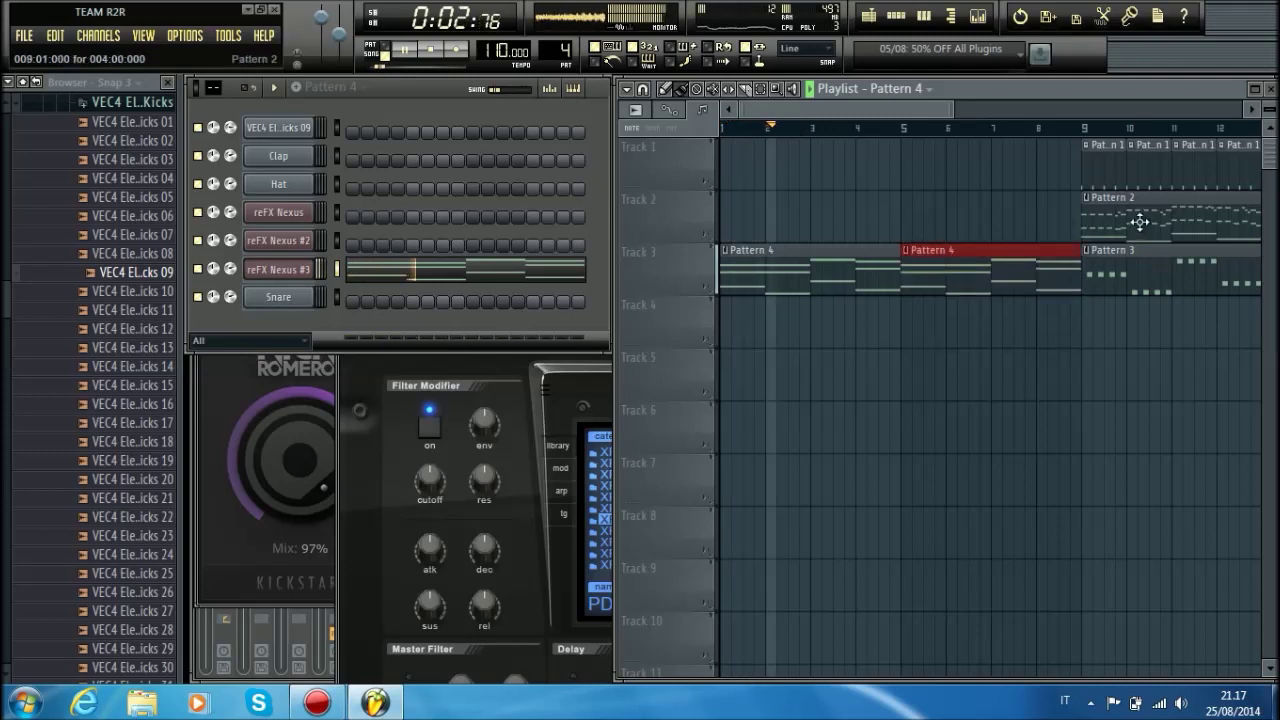
Step: Switch to Pattern 5 and clone the reFX Nexus channel
{"action": "left_click_drag", "start_coordinate": [560, 54], "coordinate": [560, 44]}
{"action": "right_click", "coordinate": [314, 204]}
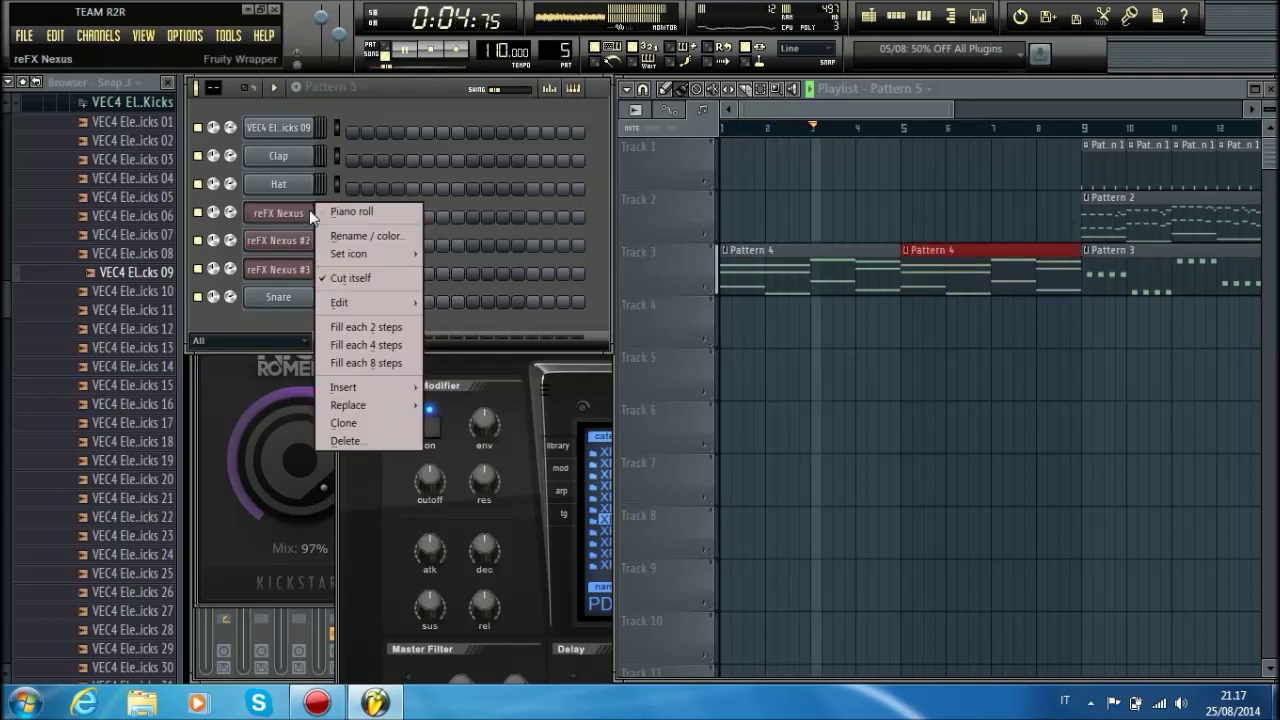
{"action": "left_click", "coordinate": [366, 423]}
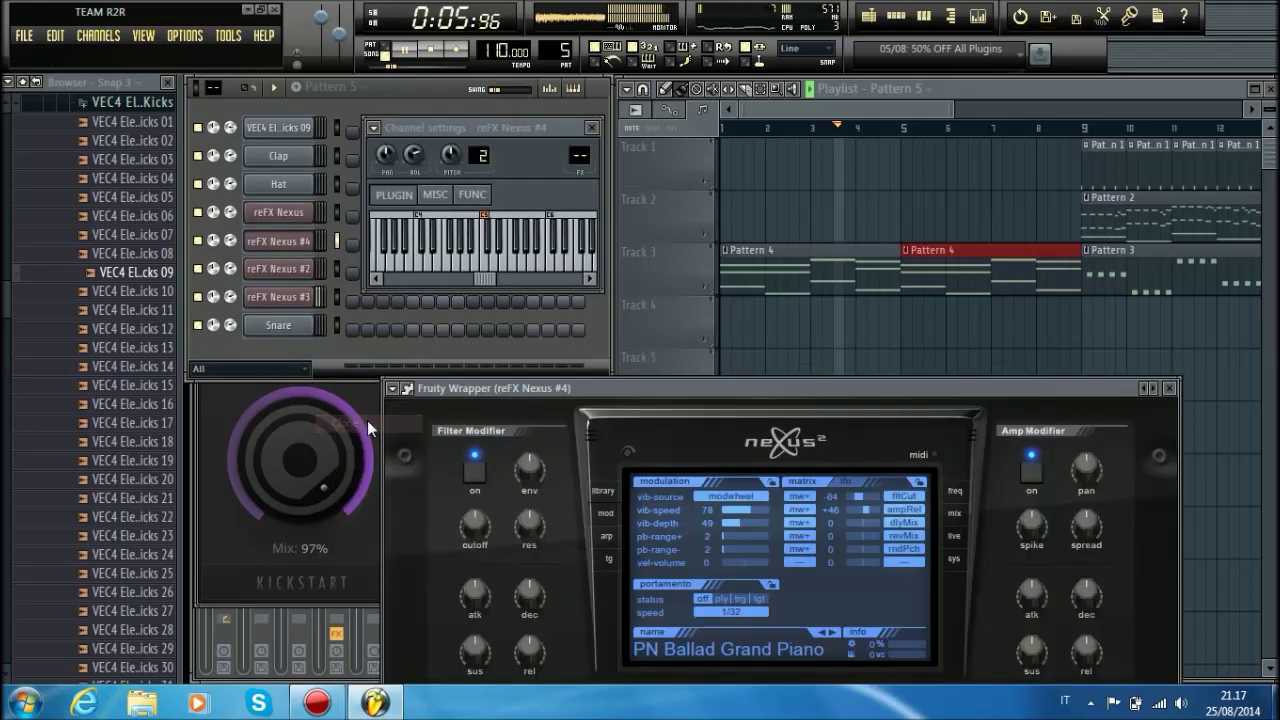
Step: Stop playback, open reFX Nexus #3, and audition its PD Slow String pad
{"action": "key", "text": "space"}
{"action": "left_click", "coordinate": [306, 299]}
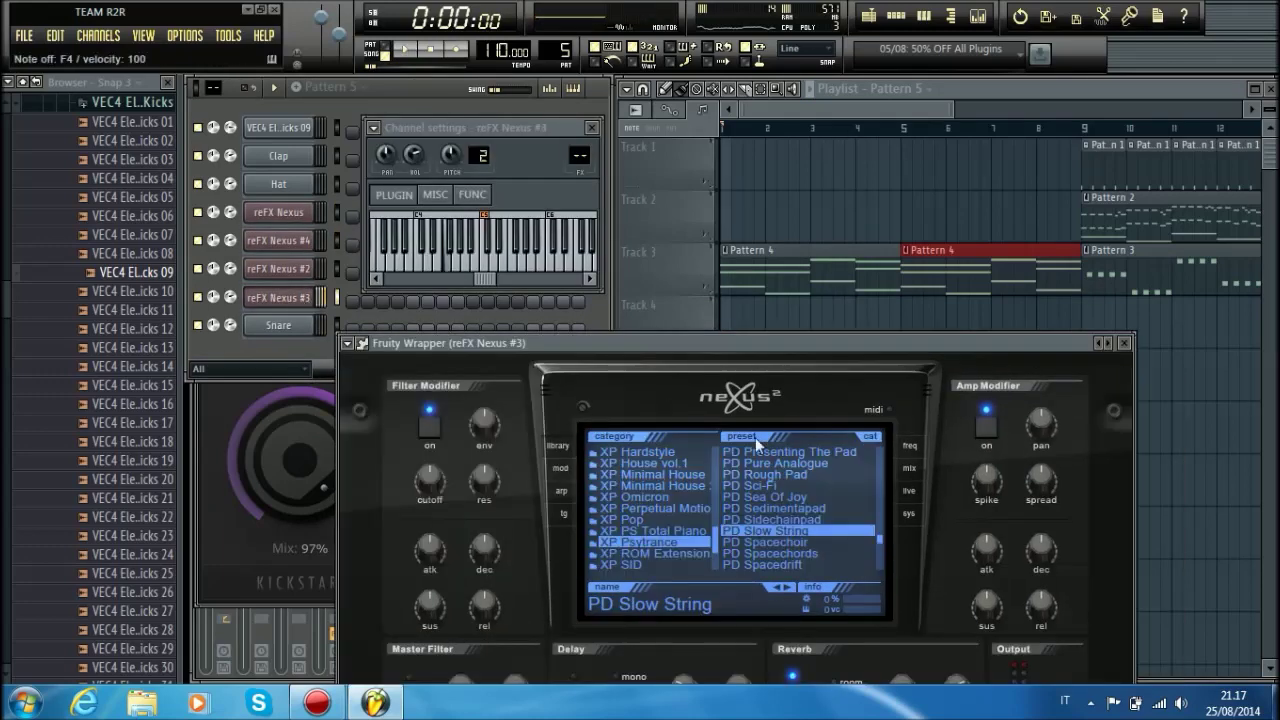
{"action": "mouse_move", "coordinate": [998, 567]}
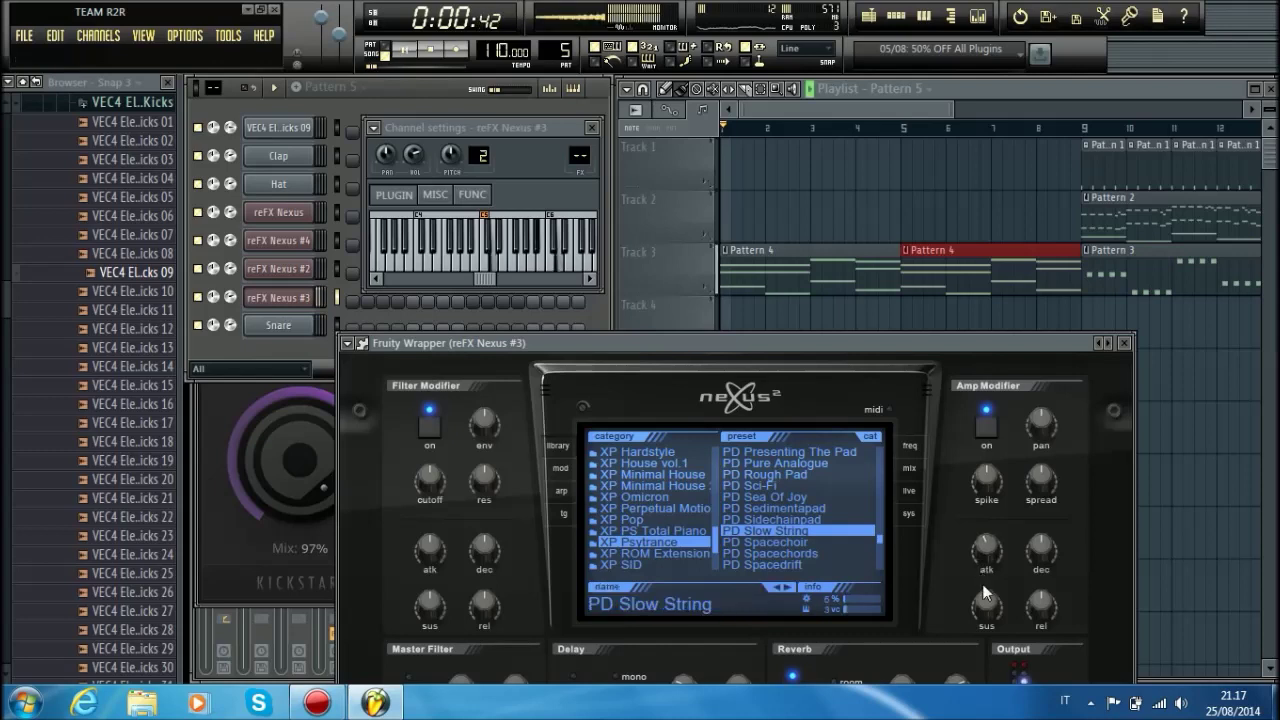
{"action": "left_click", "coordinate": [819, 115]}
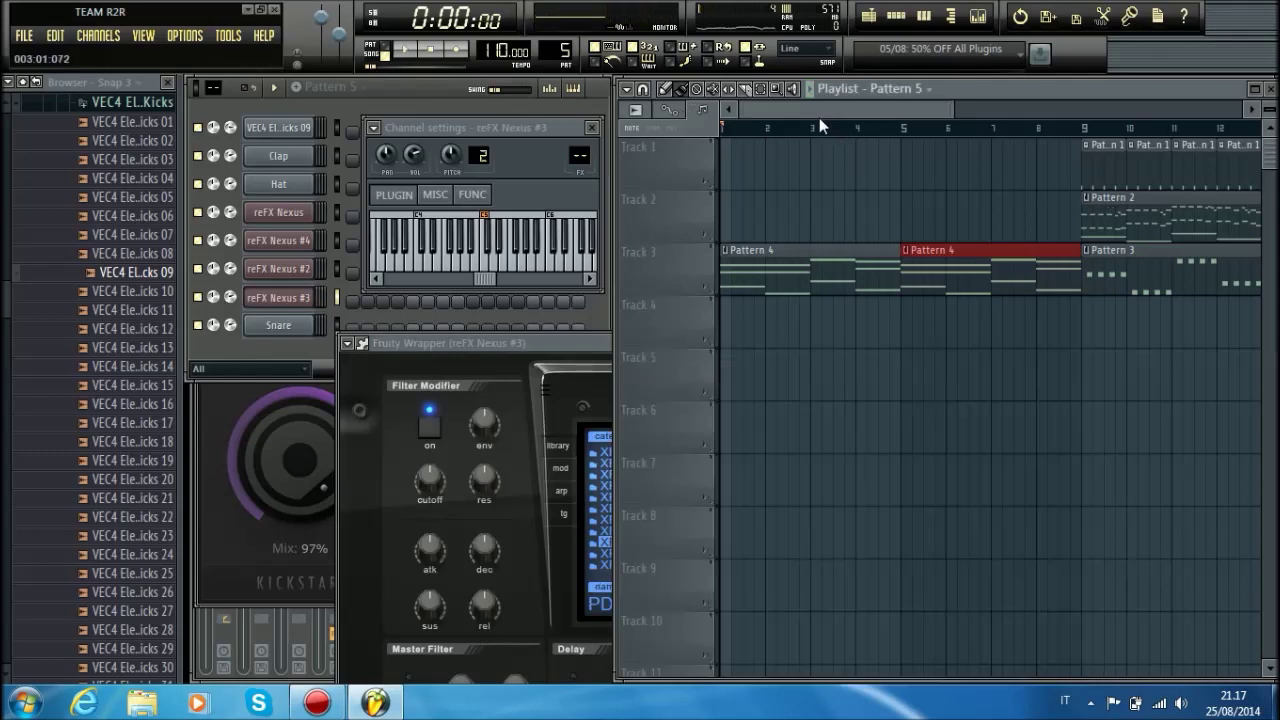
Step: Switch to Pattern 6 and place a clip of it at the start of Track 2 in the playlist
{"action": "left_click", "coordinate": [1136, 215]}
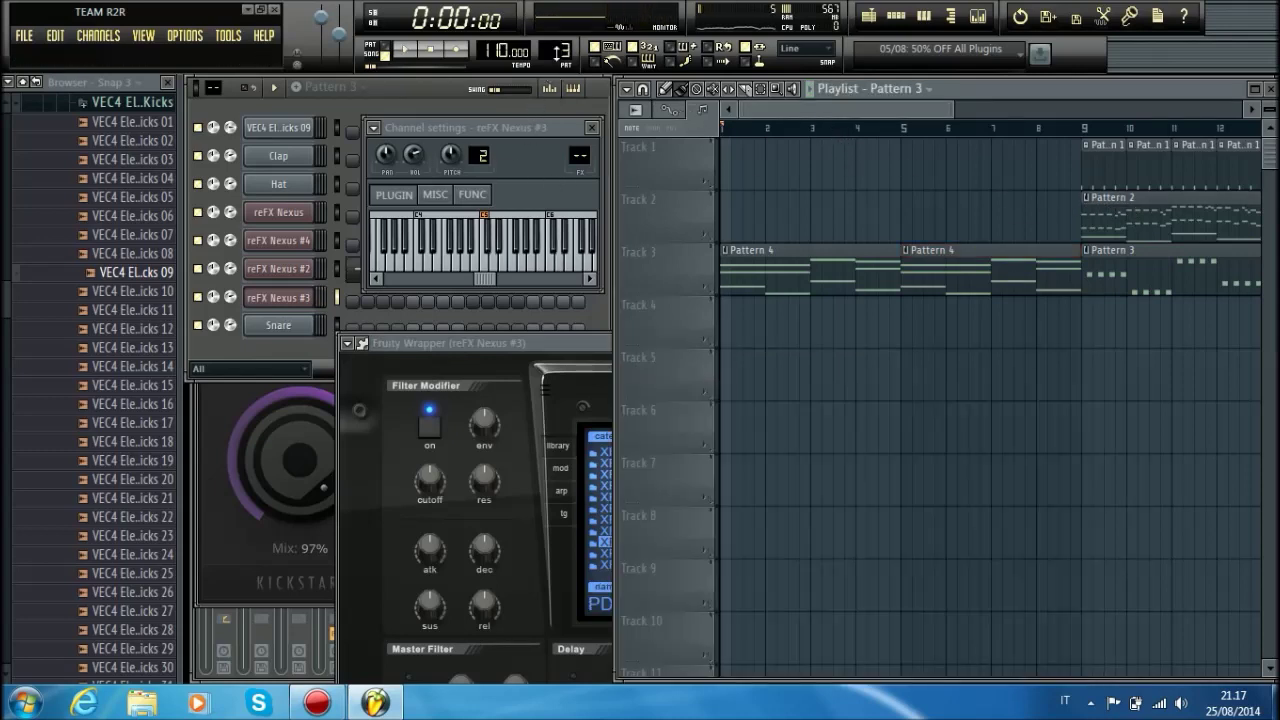
{"action": "left_click_drag", "start_coordinate": [780, 163], "coordinate": [705, 224]}
{"action": "right_click", "coordinate": [258, 298]}
{"action": "left_click", "coordinate": [337, 296]}
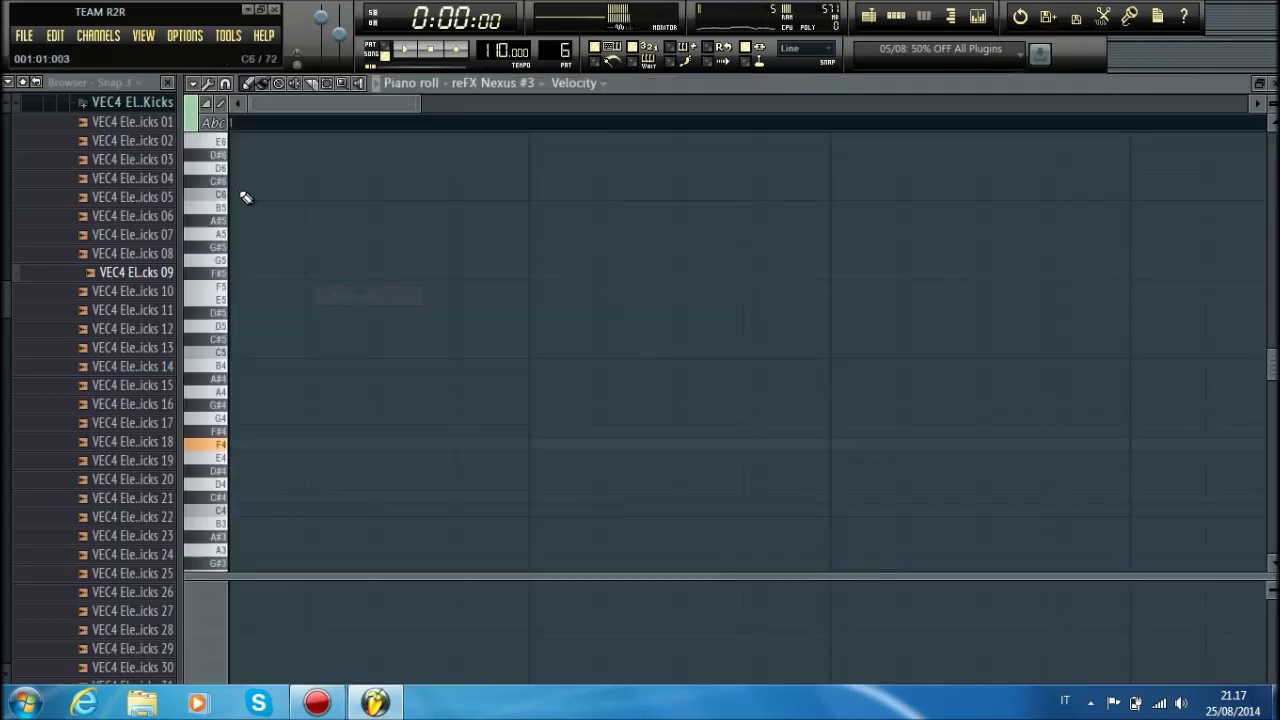
{"action": "left_click", "coordinate": [1273, 83]}
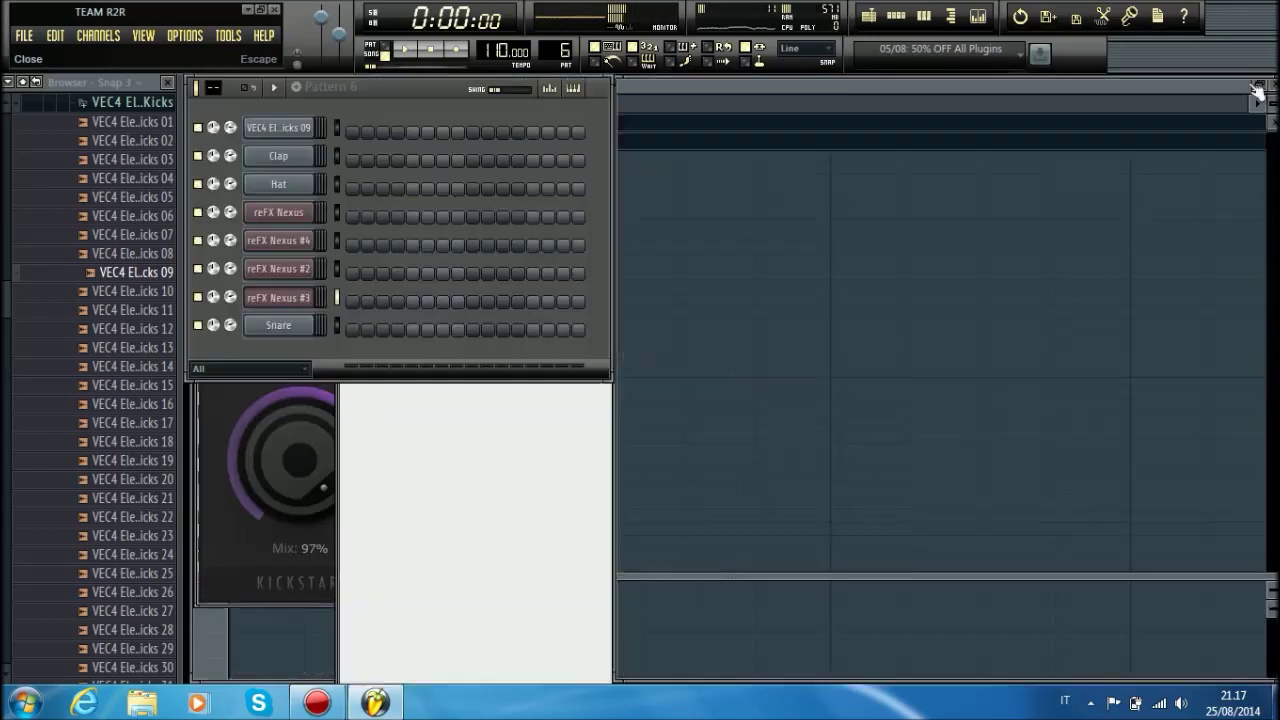
Step: Open the piano roll of the original reFX Nexus channel in Pattern 6 and paste the copied melody
{"action": "left_click", "coordinate": [300, 212]}
{"action": "left_click_drag", "start_coordinate": [298, 217], "coordinate": [305, 258]}
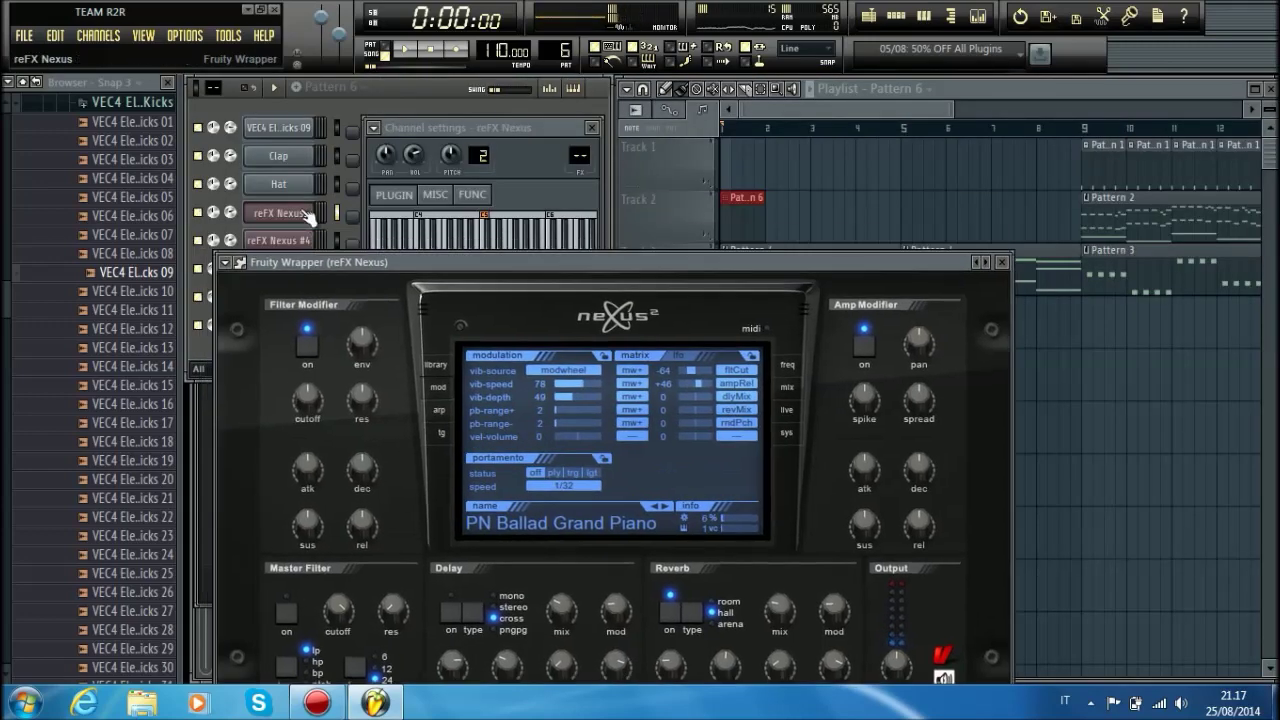
{"action": "right_click", "coordinate": [300, 210]}
{"action": "left_click", "coordinate": [348, 209]}
{"action": "left_click", "coordinate": [200, 85]}
{"action": "mouse_move", "coordinate": [260, 117]}
{"action": "left_click", "coordinate": [330, 151]}
Step: Delete the second A#5 in bar 1, shorten its D5 note, add short E5 and D5 notes below the melody, and play it
{"action": "scroll", "coordinate": [371, 128], "scroll_direction": "down", "scroll_amount": 3}
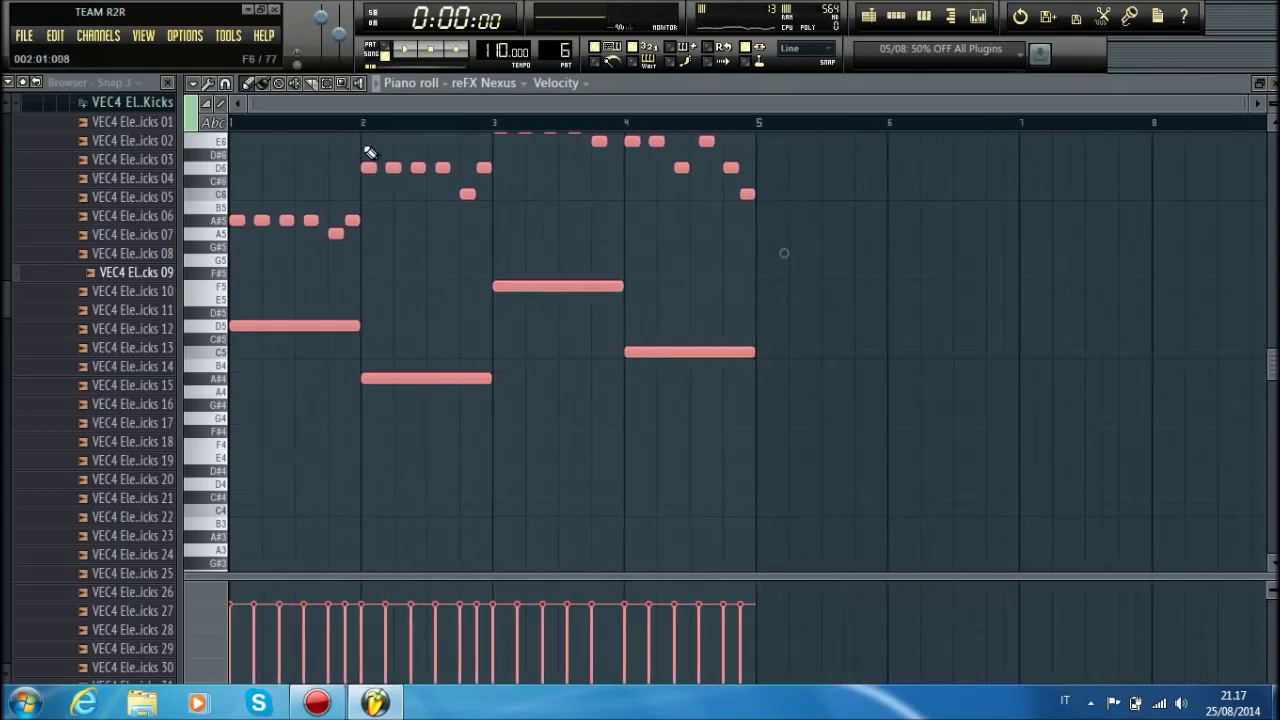
{"action": "scroll", "coordinate": [371, 277], "scroll_direction": "up", "scroll_amount": 1}
{"action": "right_click", "coordinate": [272, 258]}
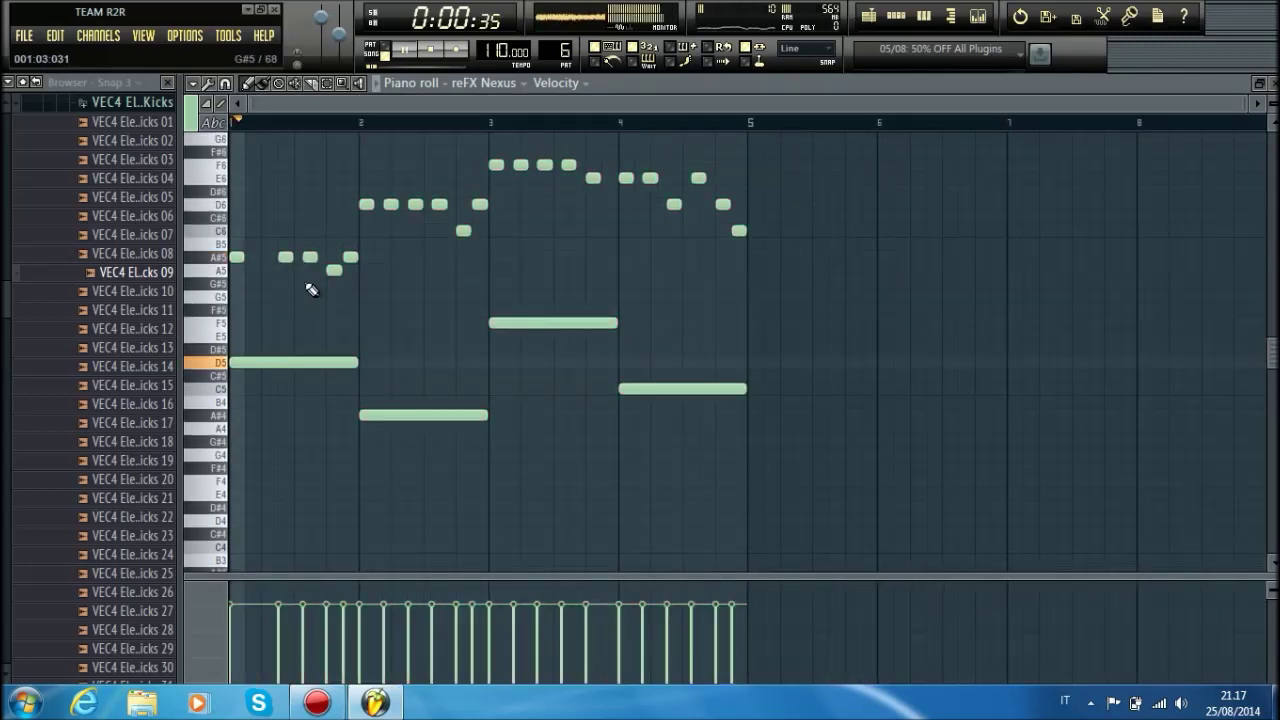
{"action": "mouse_move", "coordinate": [357, 362]}
{"action": "left_mouse_down"}
{"action": "mouse_move", "coordinate": [204, 374]}
{"action": "mouse_move", "coordinate": [260, 351]}
{"action": "mouse_move", "coordinate": [261, 337]}
{"action": "left_mouse_up"}
{"action": "left_click", "coordinate": [284, 360]}
{"action": "left_click", "coordinate": [301, 362]}
{"action": "key", "text": "space"}
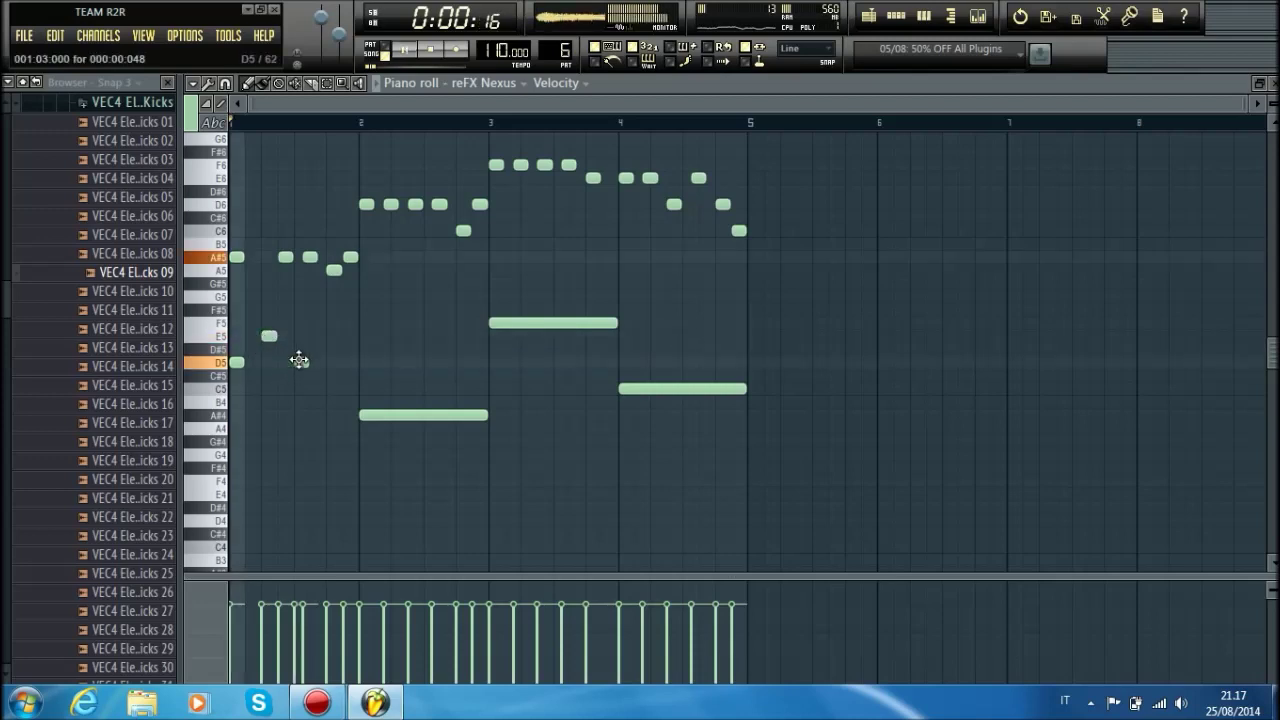
{"action": "key", "text": "space"}
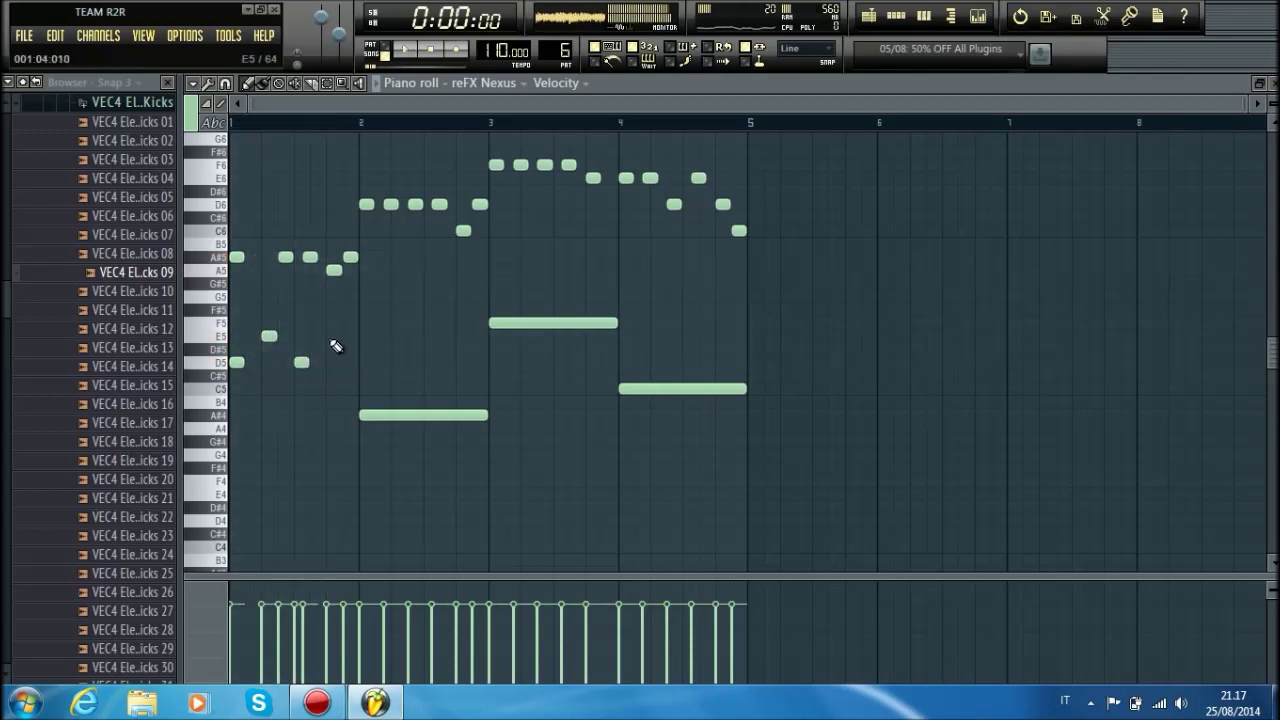
Step: Replace bar 2's long A#4 with a short note, move bar 1's E5 notes down to A#4, and play the result
{"action": "right_click", "coordinate": [396, 412]}
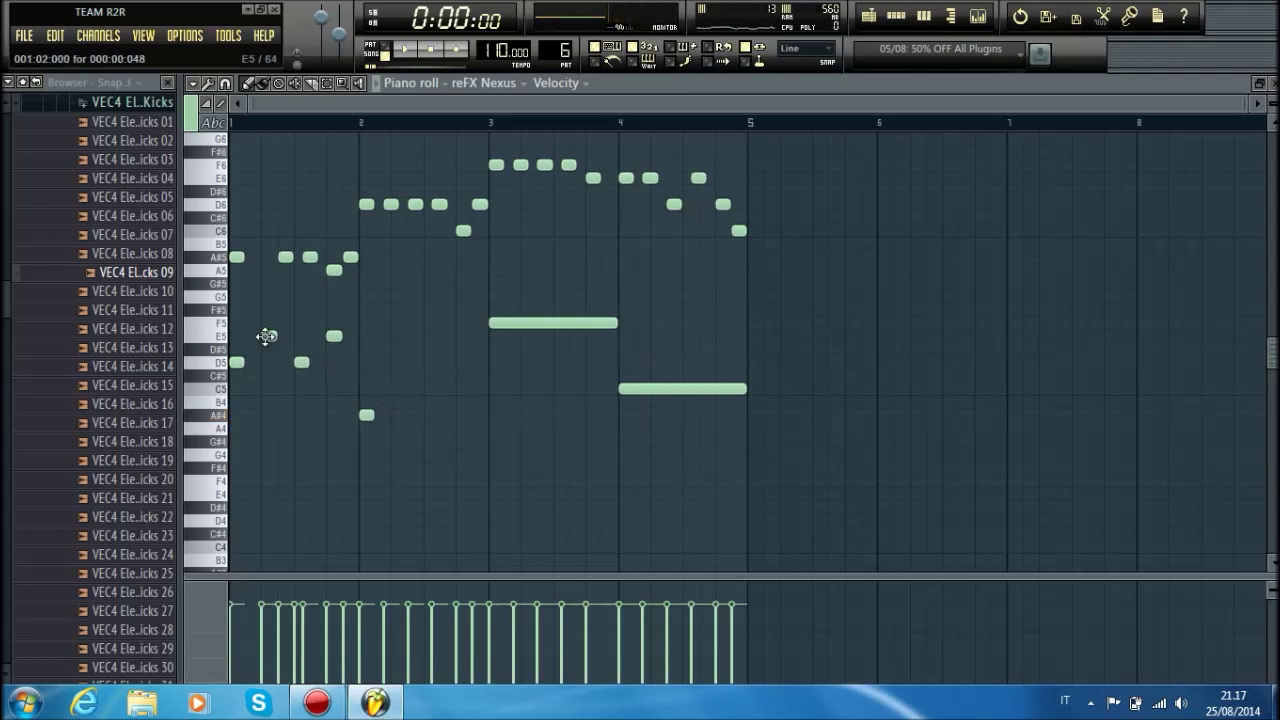
{"action": "left_click", "coordinate": [269, 414]}
{"action": "left_click_drag", "start_coordinate": [334, 335], "coordinate": [333, 414]}
{"action": "key", "text": "space"}
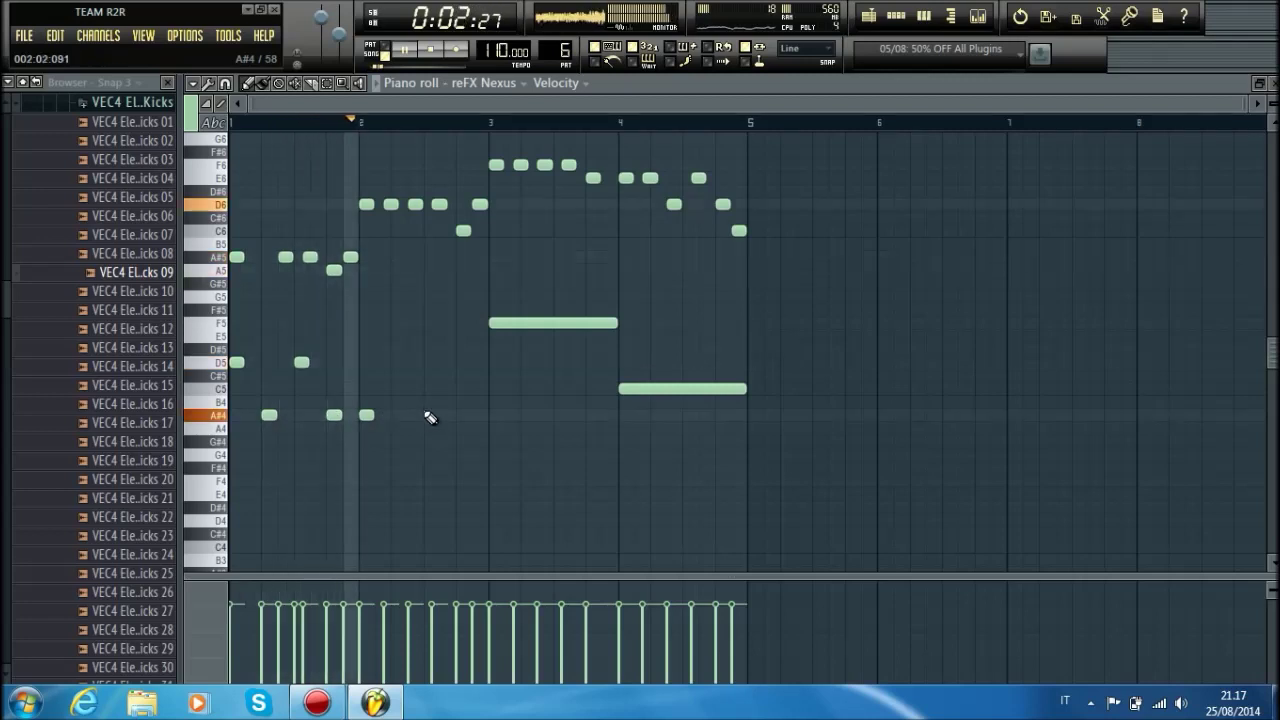
{"action": "key", "text": "space"}
Step: Build the lower line of bars 2 to 4 from short alternating D5/A#4, F5/D5 and C5/D5 notes, replacing the long notes
{"action": "left_click", "coordinate": [396, 363]}
{"action": "left_click", "coordinate": [431, 415]}
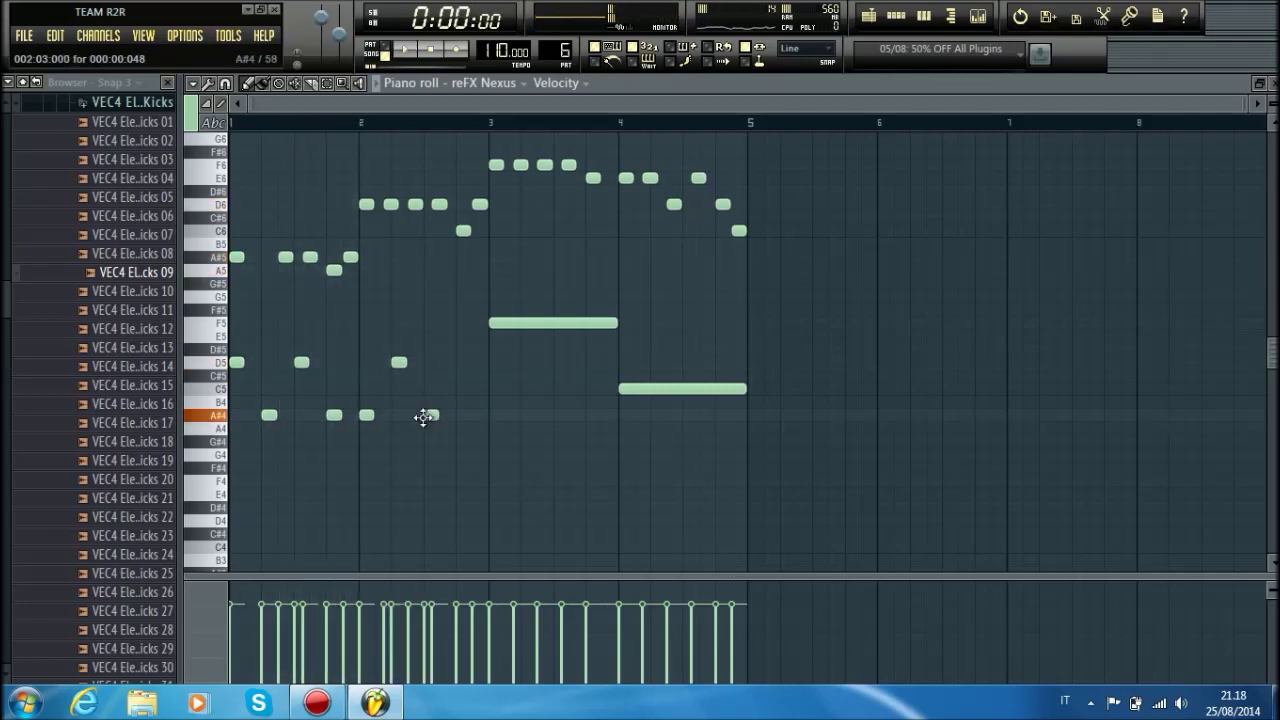
{"action": "left_click", "coordinate": [526, 362]}
{"action": "right_click", "coordinate": [493, 325]}
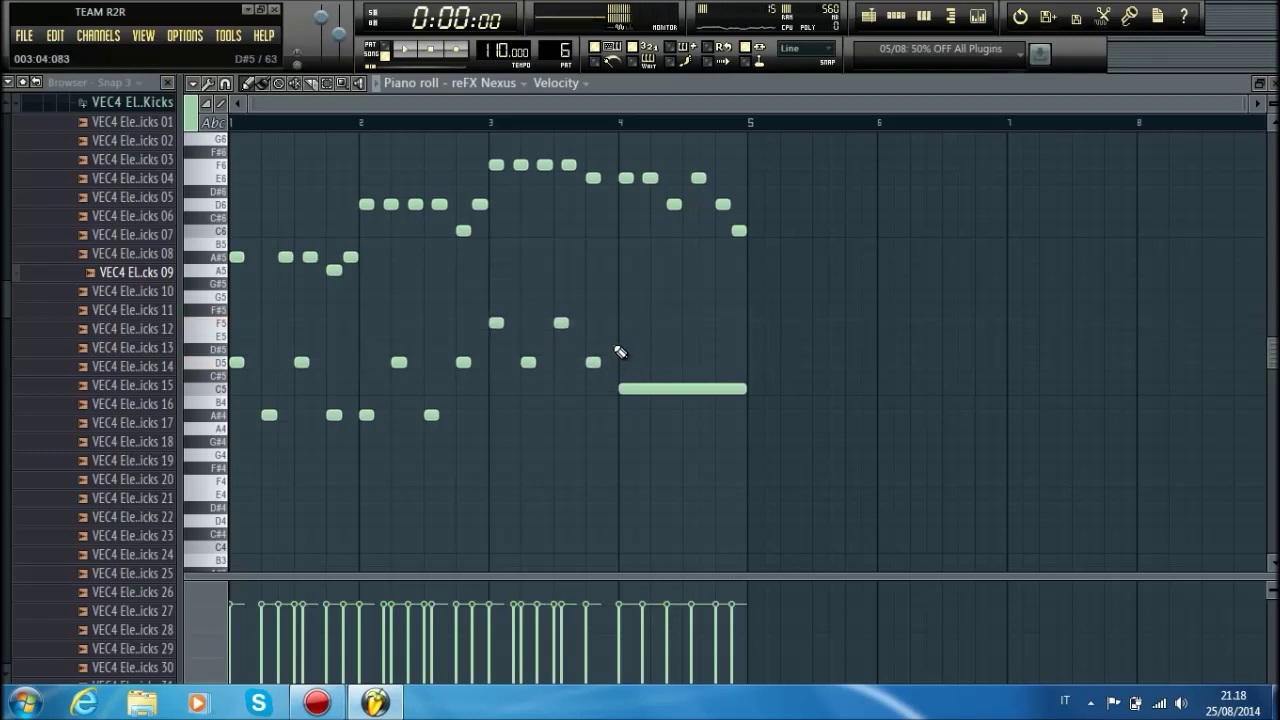
{"action": "right_click", "coordinate": [630, 389]}
{"action": "left_click", "coordinate": [658, 363]}
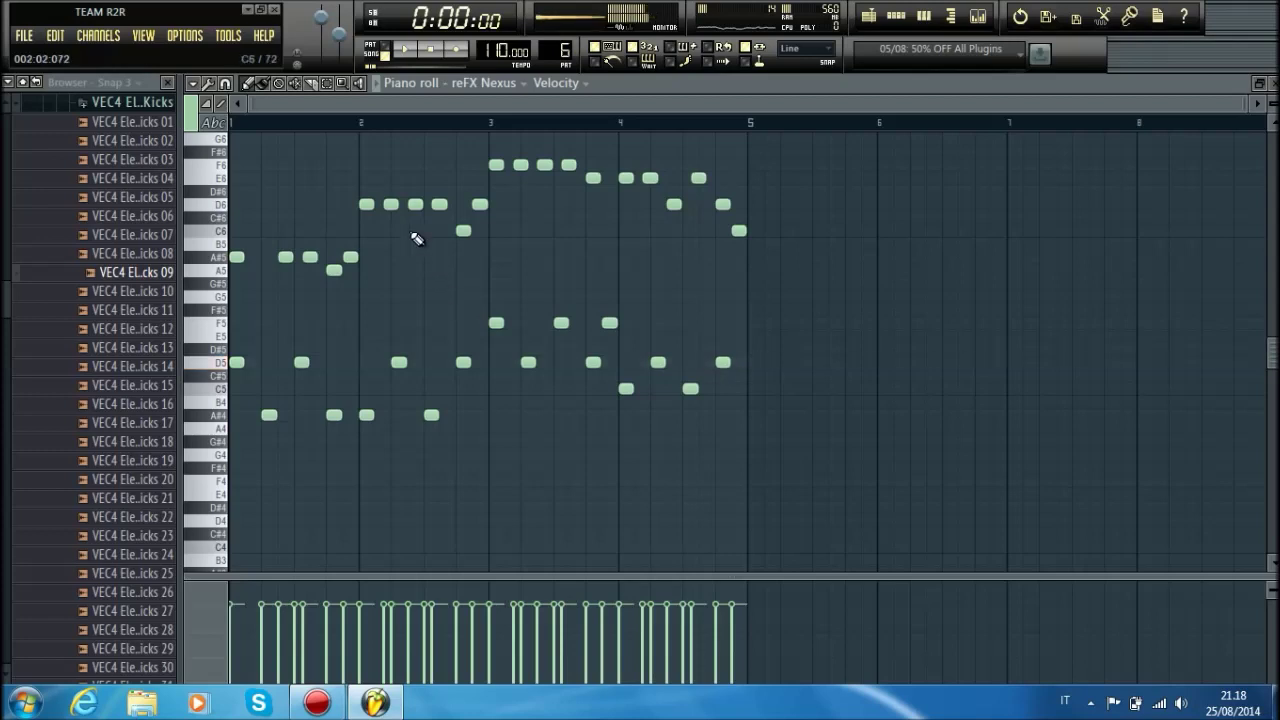
Step: Thin out the upper melody during playback by deleting one A#5, two D6, two F6 and two E6 notes
{"action": "key", "text": "space"}
{"action": "right_click", "coordinate": [310, 257]}
{"action": "right_click", "coordinate": [415, 204]}
{"action": "right_click", "coordinate": [391, 204]}
{"action": "right_click", "coordinate": [520, 165]}
{"action": "right_click", "coordinate": [544, 165]}
{"action": "right_click", "coordinate": [650, 178]}
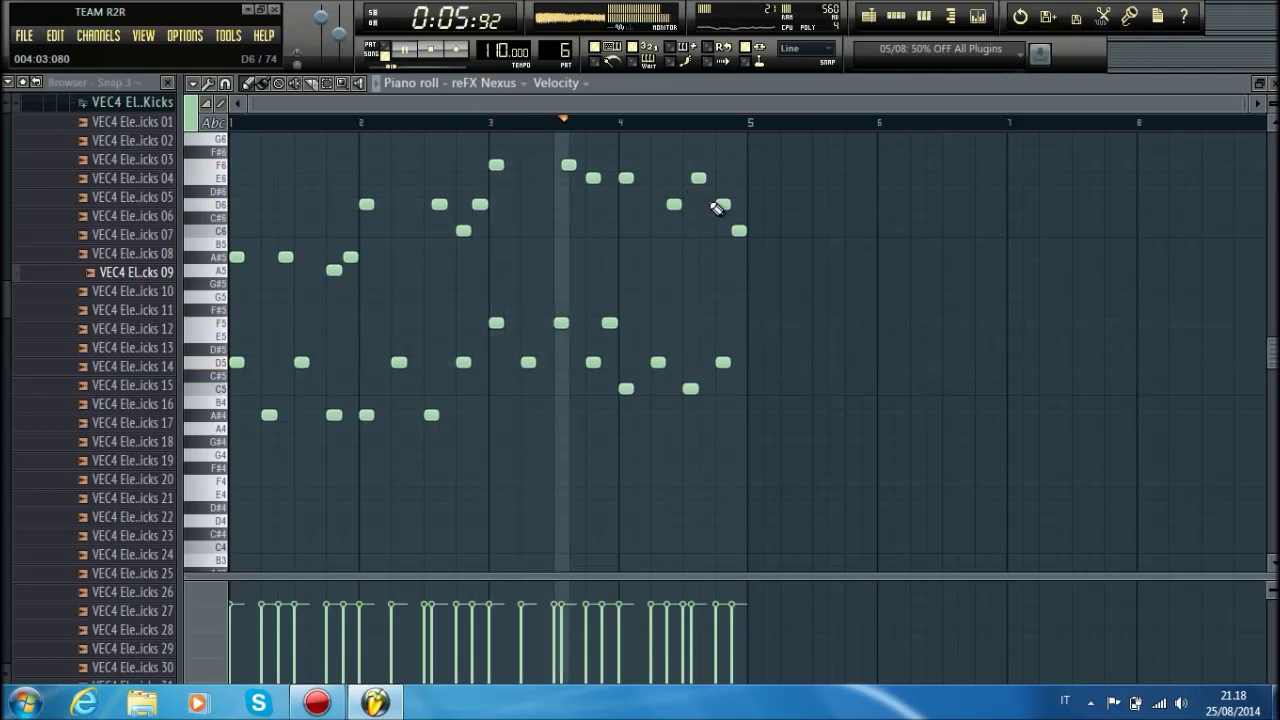
{"action": "right_click", "coordinate": [698, 178]}
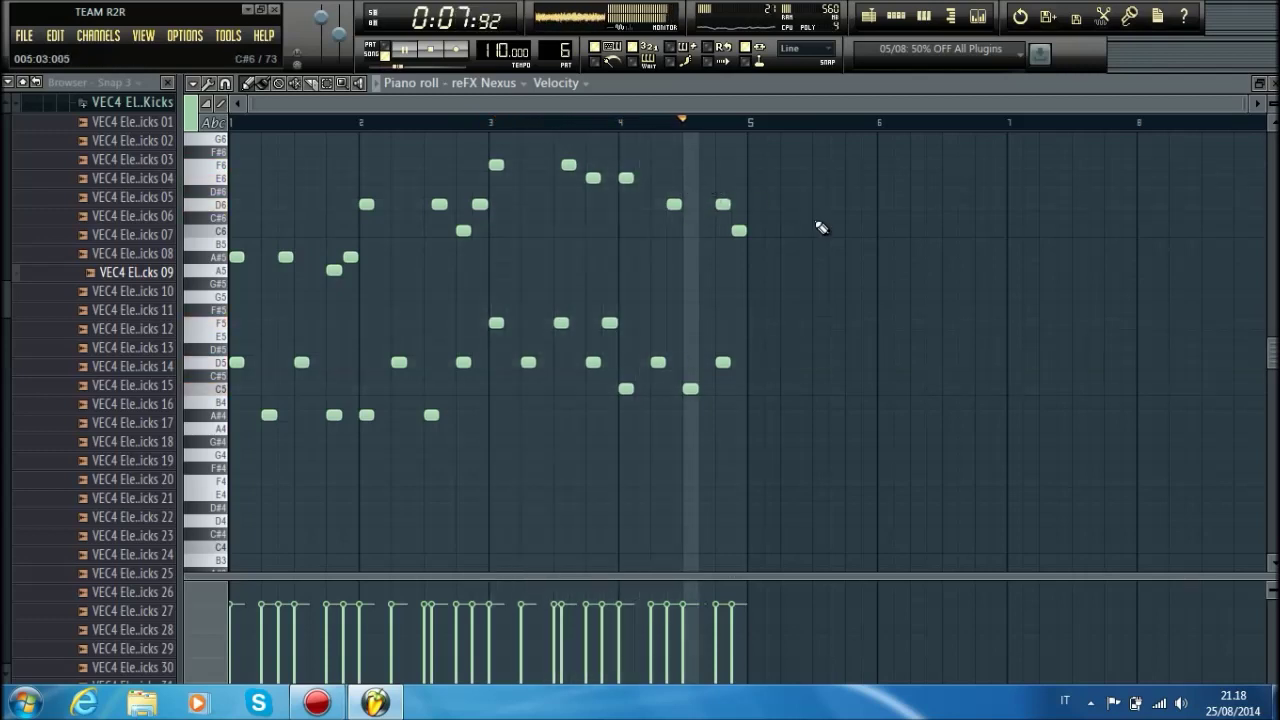
{"action": "key", "text": "space"}
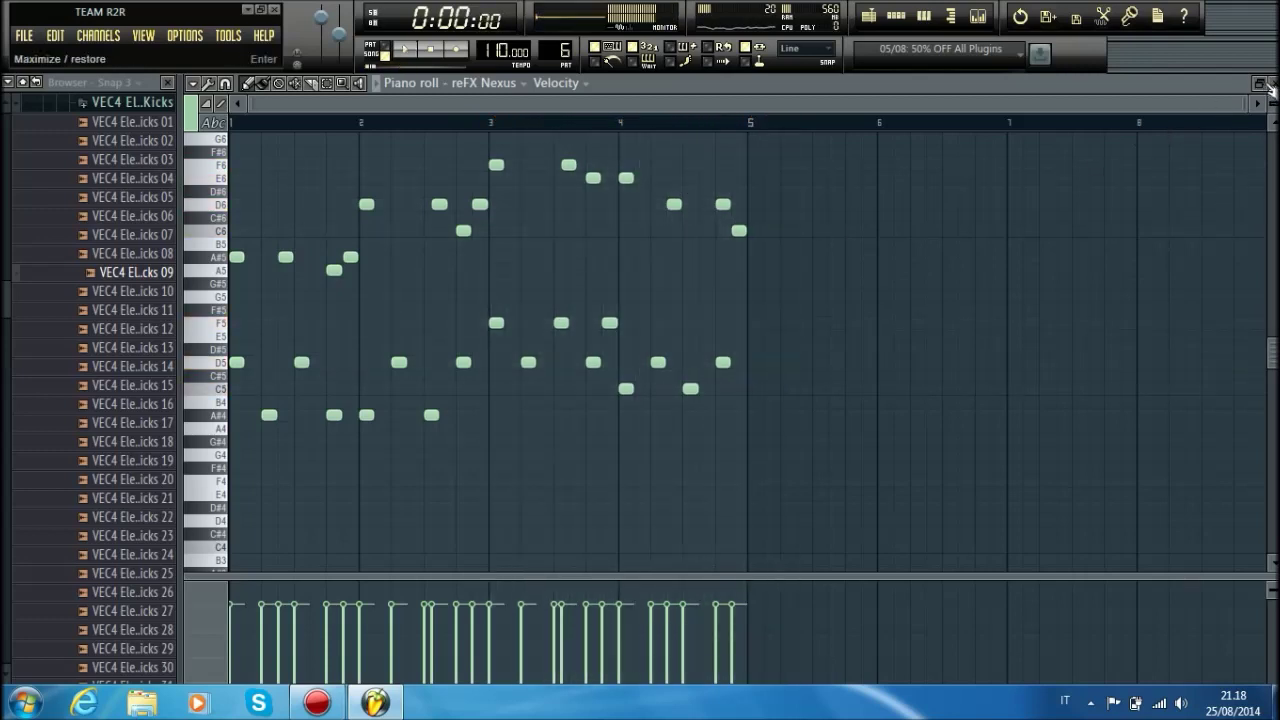
Step: Close the piano roll and lay out Pattern 6 on Track 2 across bars 1 to 8 of the playlist
{"action": "left_click", "coordinate": [1268, 88]}
{"action": "left_click", "coordinate": [829, 206]}
{"action": "mouse_move", "coordinate": [959, 304]}
{"action": "left_mouse_down"}
{"action": "mouse_move", "coordinate": [959, 194]}
{"action": "mouse_move", "coordinate": [941, 194]}
{"action": "left_mouse_up"}
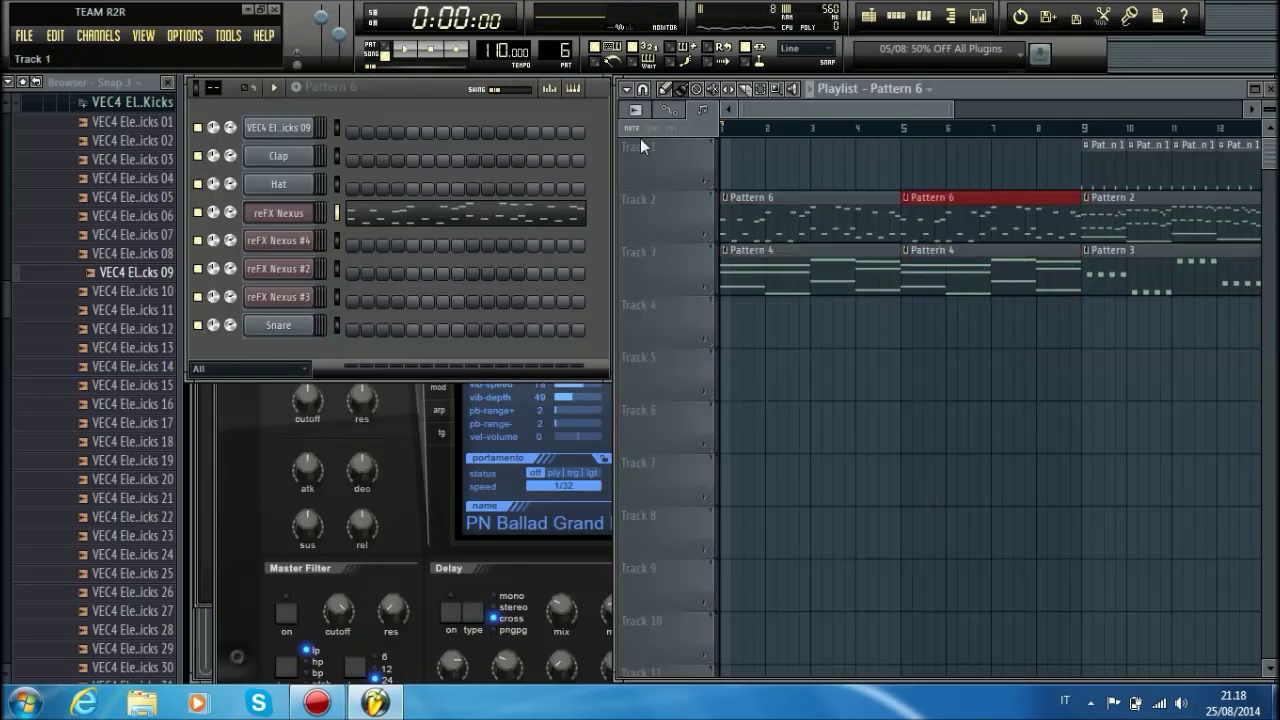
Step: Switch to Pattern 7 and insert a z3ta+ channel above Snare
{"action": "scroll", "coordinate": [565, 50], "scroll_direction": "up", "scroll_amount": 1}
{"action": "right_click", "coordinate": [294, 324]}
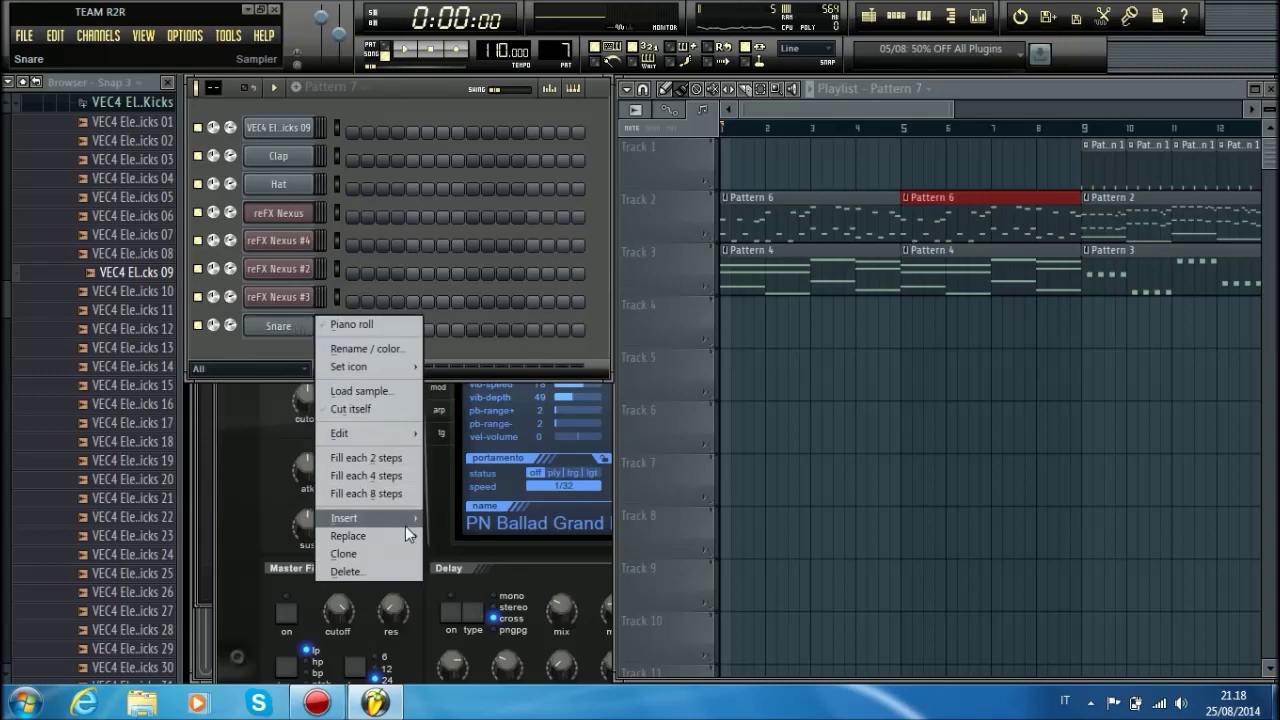
{"action": "mouse_move", "coordinate": [404, 522]}
{"action": "left_click", "coordinate": [604, 555]}
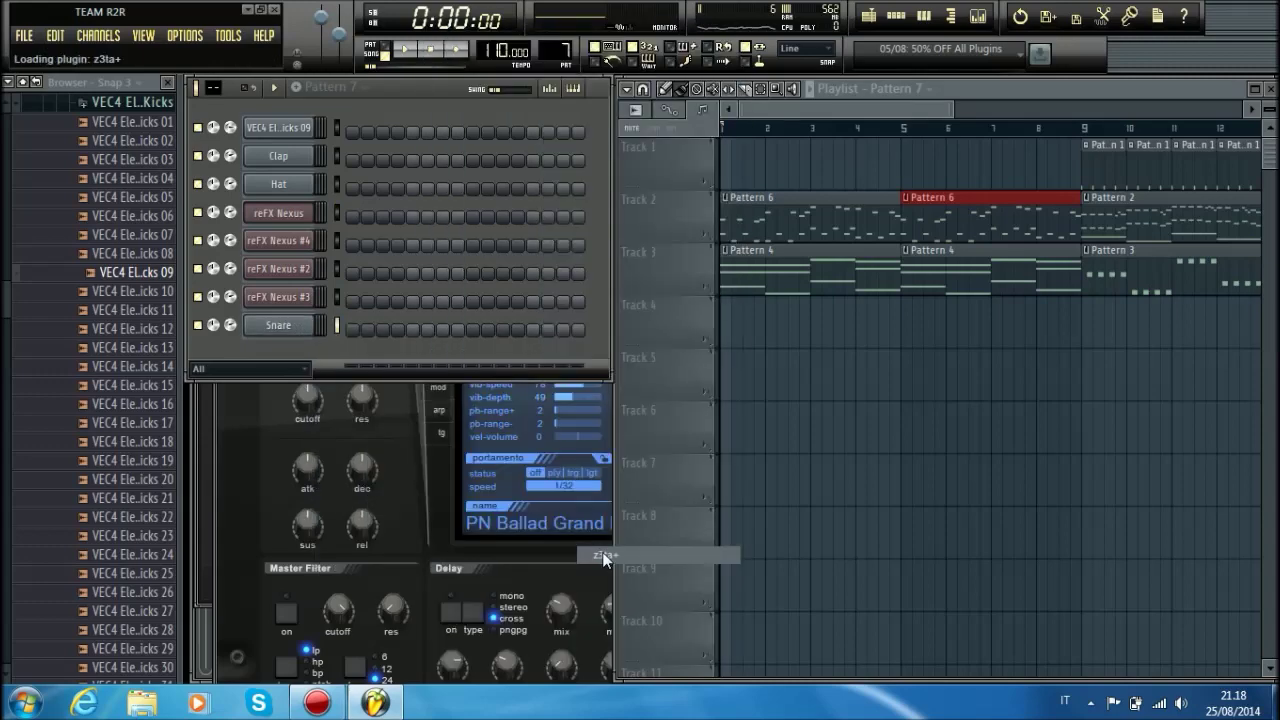
Step: Audition the Chords of life preset in z3ta+ with test notes, and reposition the plugin window
{"action": "key", "text": "v"}
{"action": "left_click_drag", "start_coordinate": [646, 391], "coordinate": [631, 246]}
{"action": "key", "text": "v"}
{"action": "left_click", "coordinate": [919, 369]}
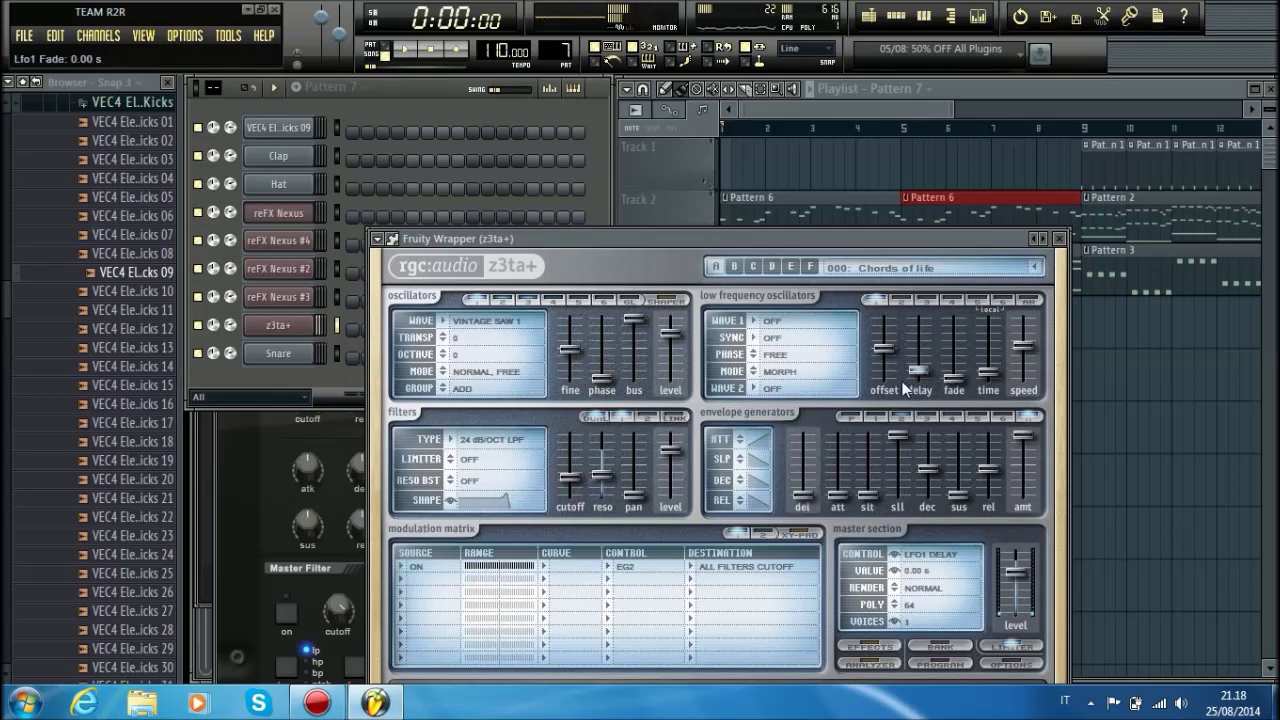
Step: In the z3ta+ modulation matrix, add an LFO2 source on row 2 and route ON with REL VELOC to OSC3 PITCH at 43.8% on row 3
{"action": "left_click", "coordinate": [276, 323]}
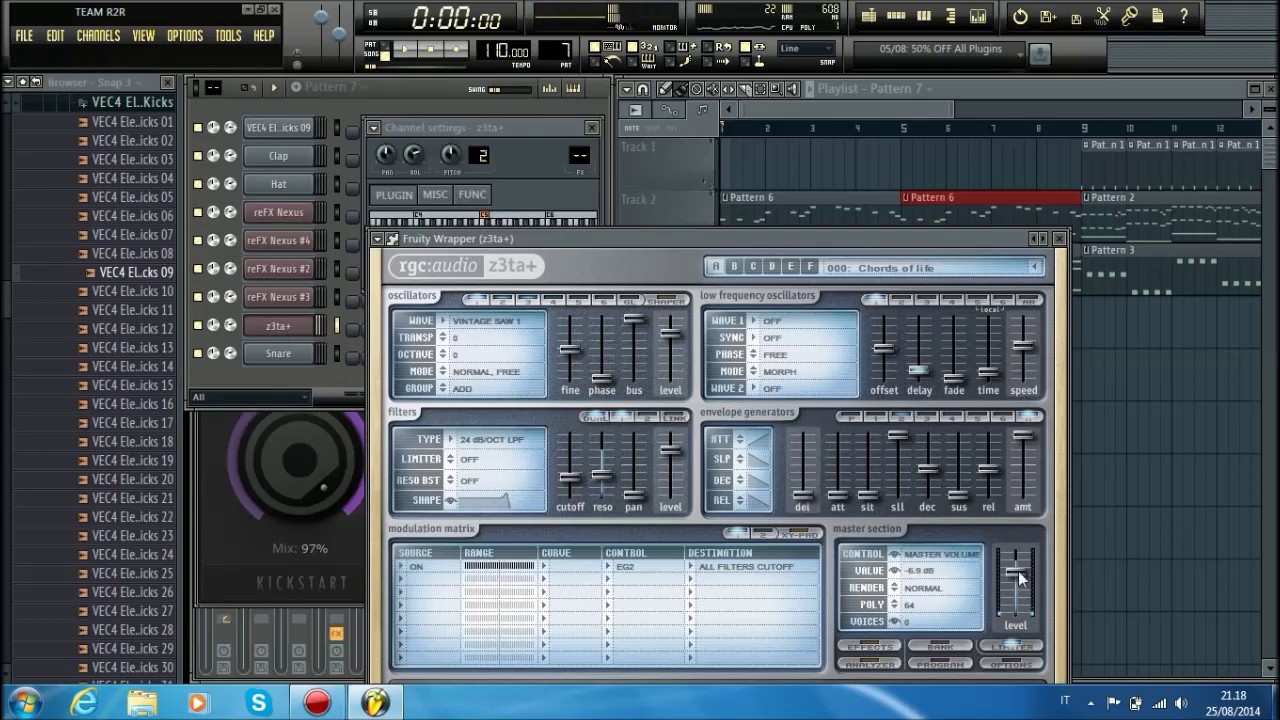
{"action": "left_click_drag", "start_coordinate": [497, 582], "coordinate": [443, 586]}
{"action": "left_click", "coordinate": [433, 582]}
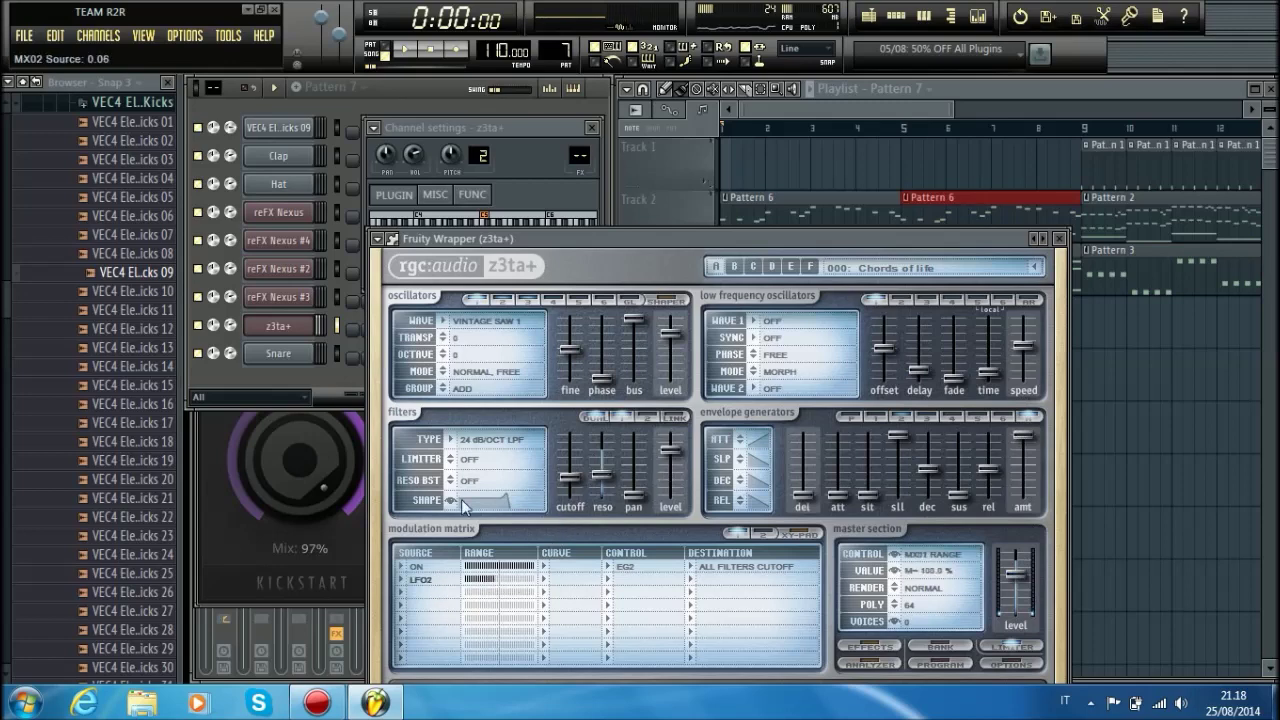
{"action": "double_click", "coordinate": [300, 334]}
{"action": "key", "text": "v"}
{"action": "scroll", "coordinate": [742, 598], "scroll_direction": "up", "scroll_amount": 1}
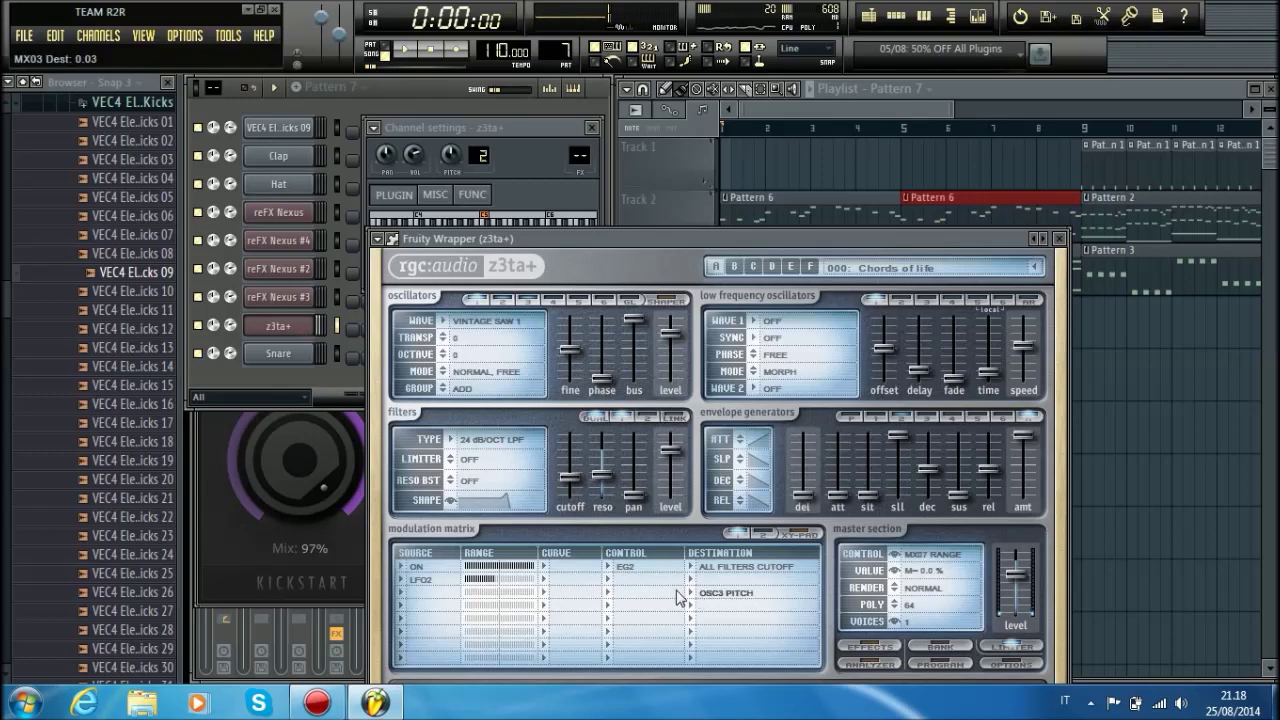
{"action": "left_click_drag", "start_coordinate": [516, 600], "coordinate": [521, 601]}
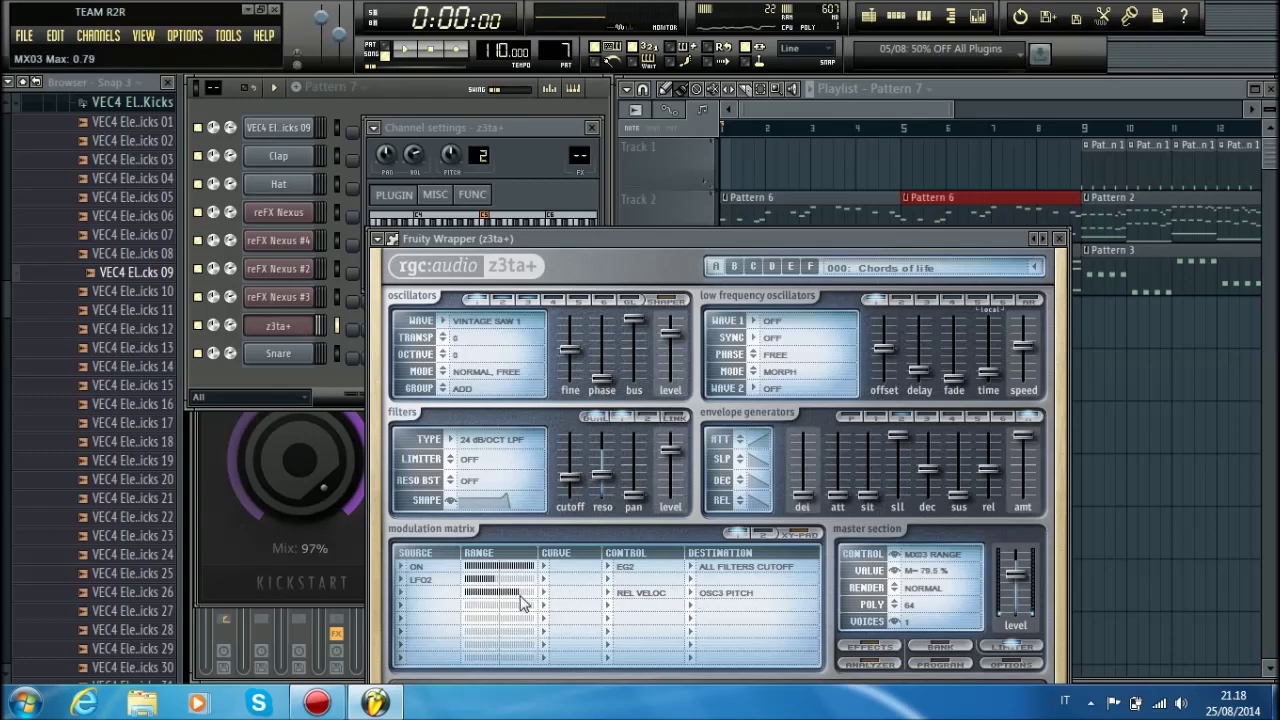
{"action": "left_click", "coordinate": [405, 598]}
{"action": "left_click", "coordinate": [430, 580]}
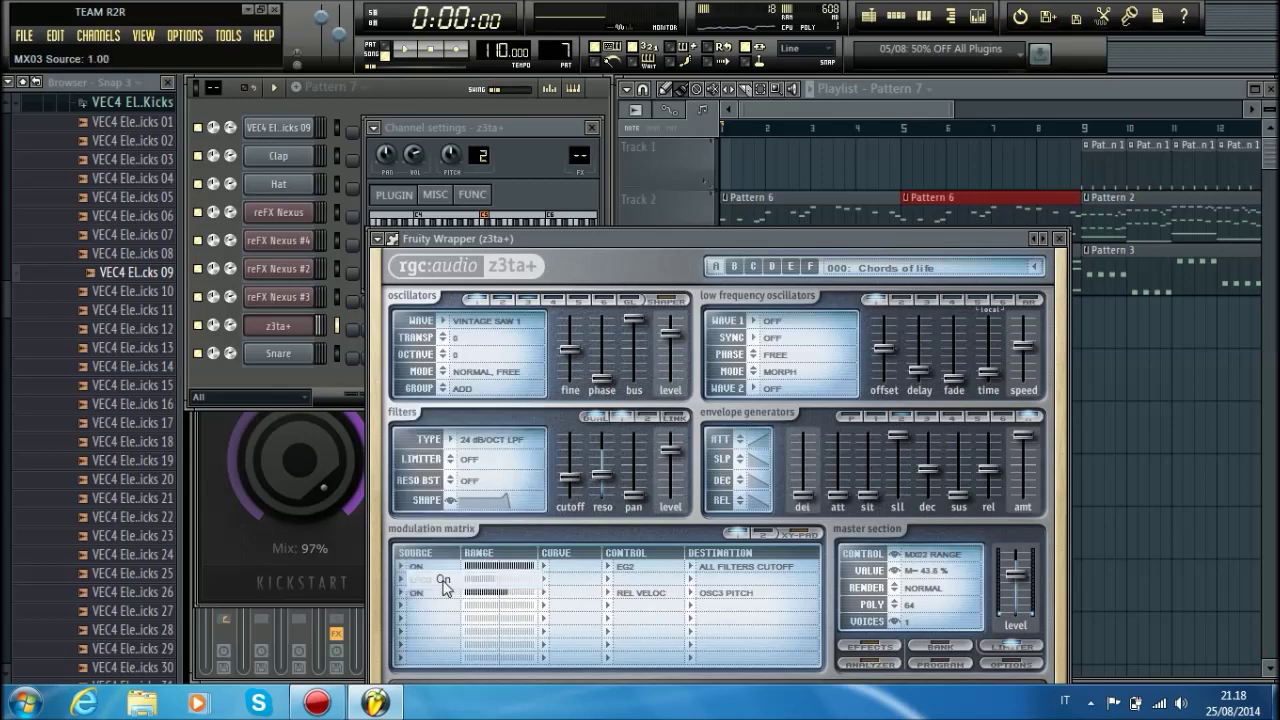
Step: Paste the copied melody and long notes into the z3ta+ channel of Pattern 7 and show them in its piano roll
{"action": "left_click", "coordinate": [270, 326]}
{"action": "right_click", "coordinate": [281, 326]}
{"action": "left_click", "coordinate": [343, 328]}
{"action": "left_click", "coordinate": [205, 88]}
{"action": "mouse_move", "coordinate": [240, 118]}
{"action": "left_click", "coordinate": [330, 150]}
{"action": "scroll", "coordinate": [369, 134], "scroll_direction": "down", "scroll_amount": 3}
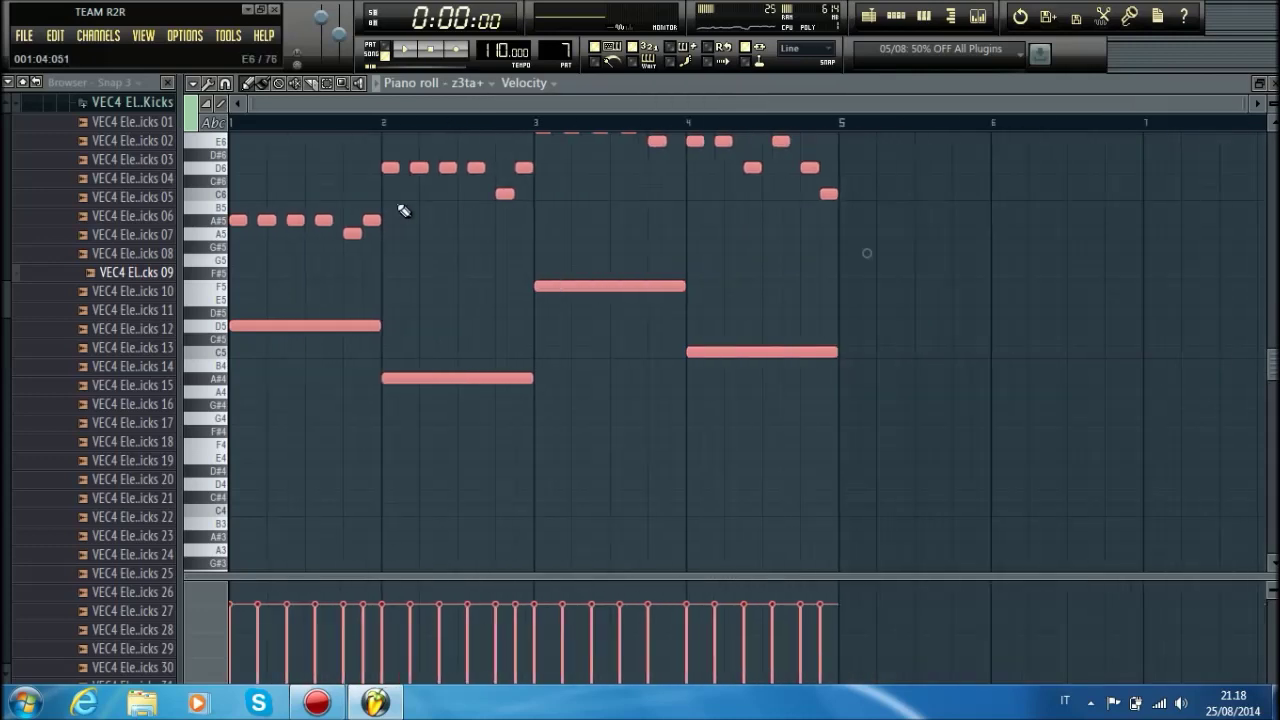
{"action": "key", "text": "ctrl+d"}
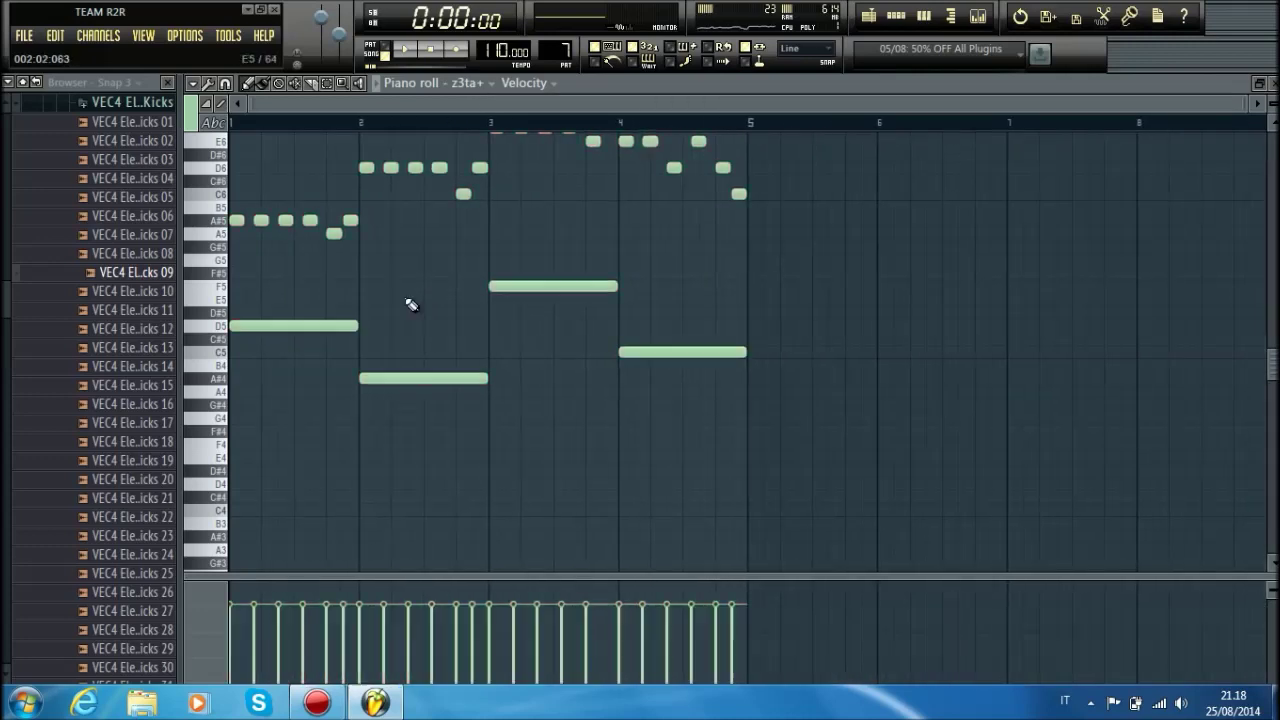
Step: Rewrite the start of the bar 1 melody as six back-to-back short A#5 notes
{"action": "left_click", "coordinate": [253, 220]}
{"action": "left_click", "coordinate": [269, 220]}
{"action": "right_click", "coordinate": [305, 222]}
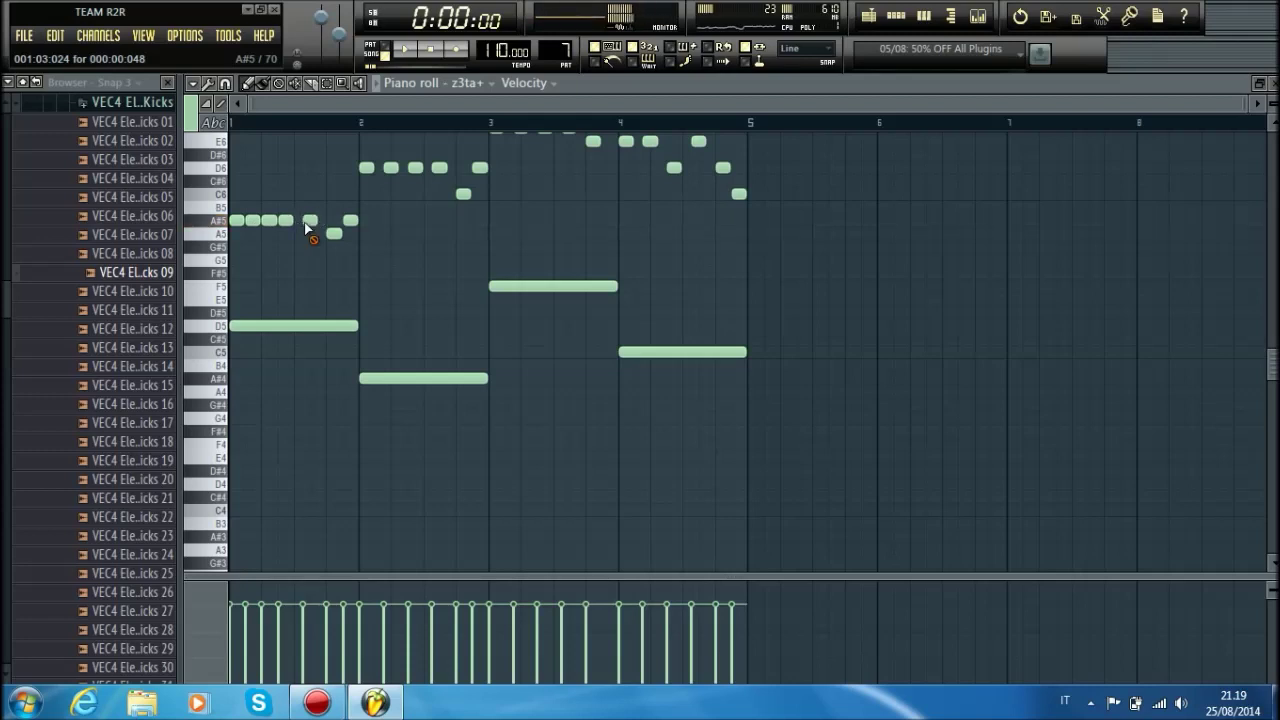
{"action": "left_click", "coordinate": [303, 220]}
{"action": "left_click", "coordinate": [316, 221]}
Step: Replace the long D5 note in bar 1 and the long A#4 note in bar 2 with rows of short repeated notes
{"action": "right_click", "coordinate": [232, 327]}
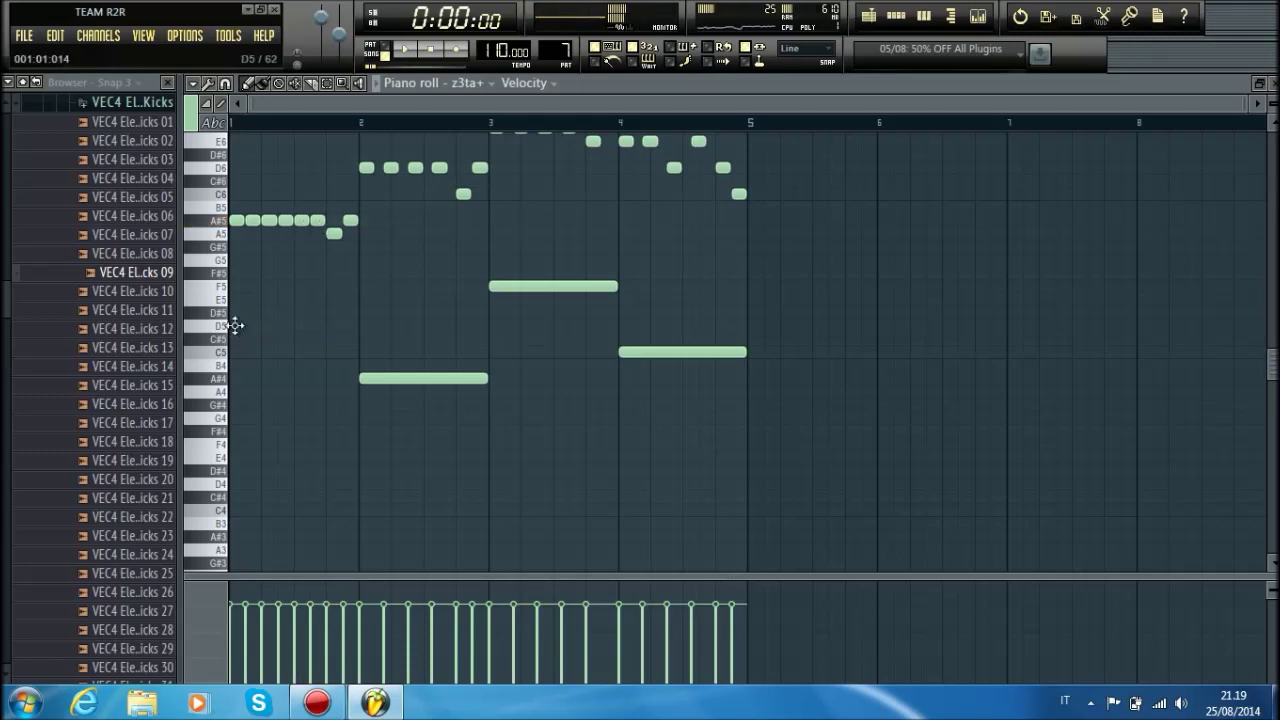
{"action": "left_click", "coordinate": [236, 326]}
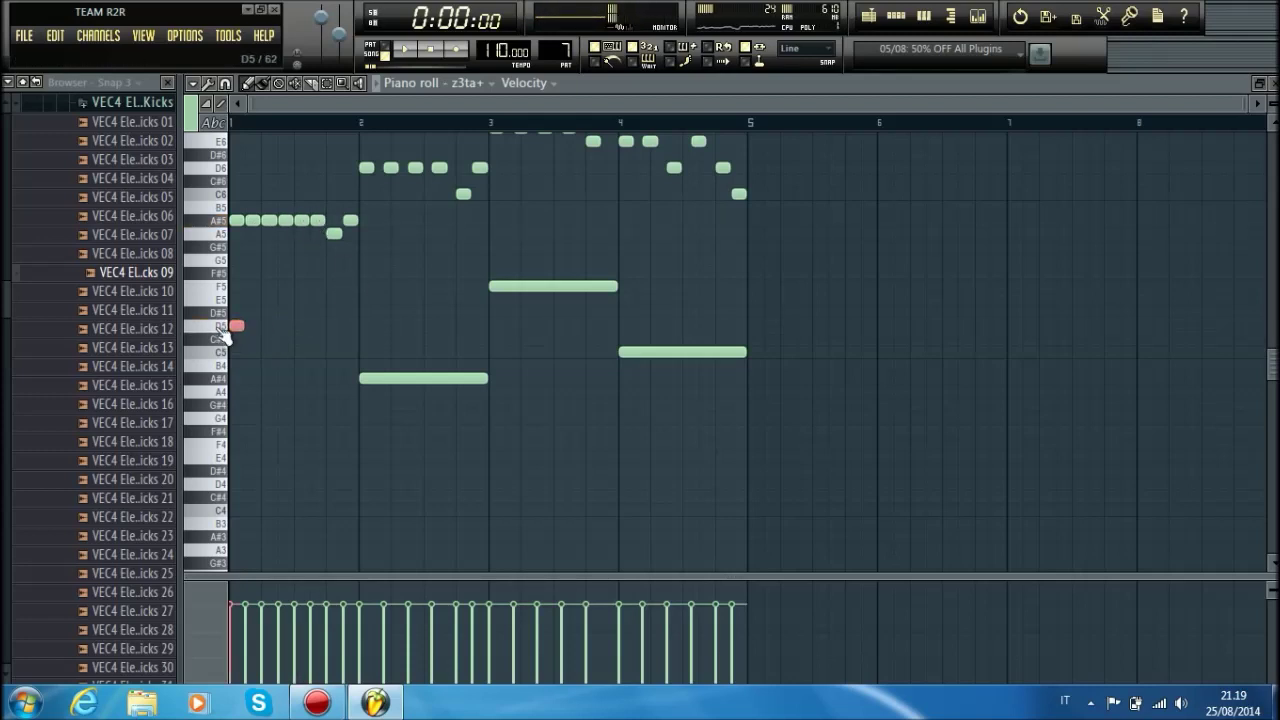
{"action": "right_click", "coordinate": [361, 379]}
{"action": "left_click", "coordinate": [363, 378]}
{"action": "left_click_drag", "start_coordinate": [371, 397], "coordinate": [293, 366]}
{"action": "key", "text": "ctrl+b"}
{"action": "key", "text": "ctrl+b"}
{"action": "key", "text": "ctrl+b"}
{"action": "key", "text": "ctrl+b"}
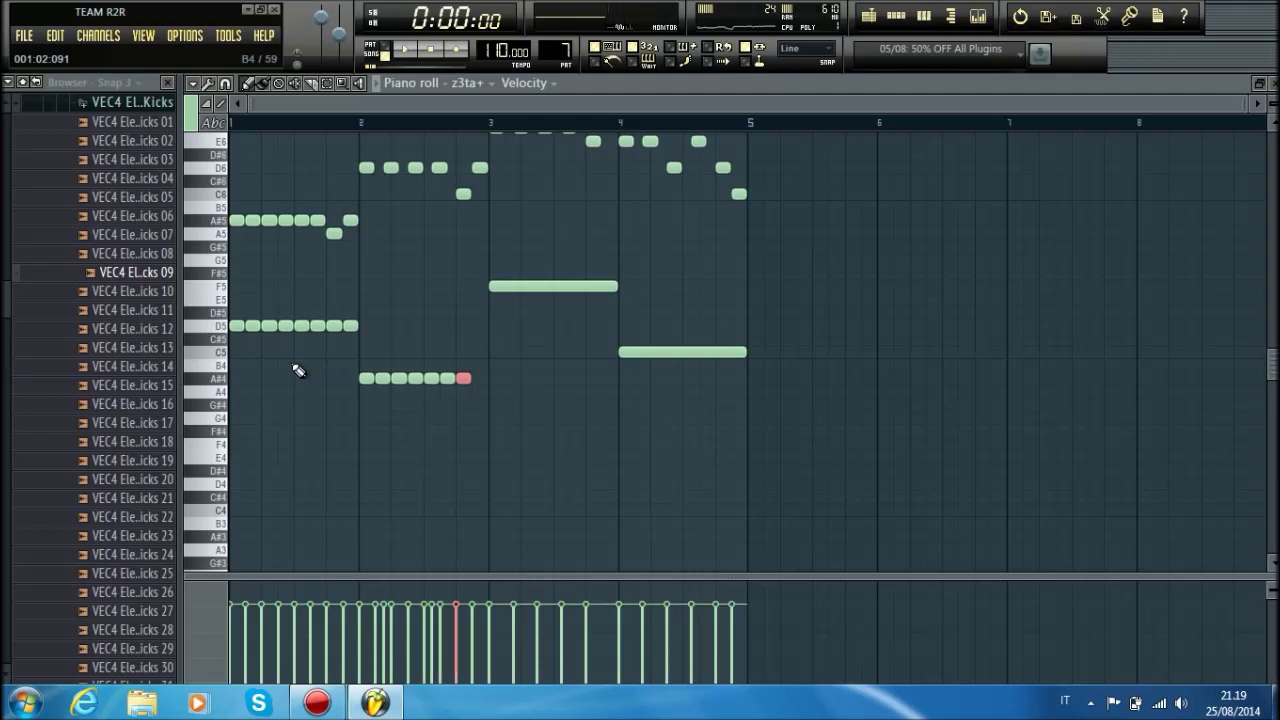
Step: Replace the long F5 note in bar 3 with a row of short repeated F5 notes
{"action": "right_click", "coordinate": [494, 293]}
{"action": "left_click", "coordinate": [494, 286]}
{"action": "left_click_drag", "start_coordinate": [518, 318], "coordinate": [474, 274]}
{"action": "key", "text": "ctrl+b"}
{"action": "key", "text": "ctrl+b"}
{"action": "key", "text": "ctrl+b"}
{"action": "key", "text": "ctrl+b"}
{"action": "key", "text": "ctrl+b"}
{"action": "key", "text": "ctrl+b"}
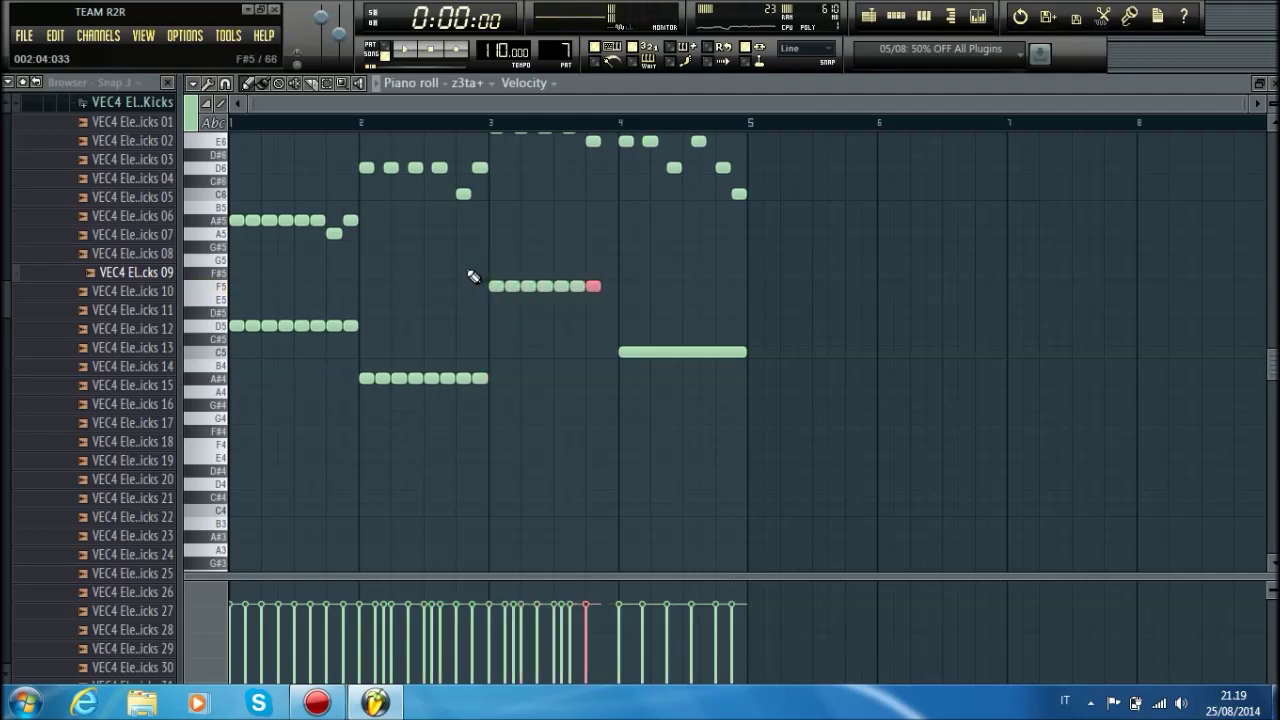
Step: Replace the long C5 note in bar 4 with a row of short repeated C5 notes
{"action": "right_click", "coordinate": [629, 351]}
{"action": "left_click", "coordinate": [626, 351]}
{"action": "key", "text": "ctrl+b"}
{"action": "key", "text": "ctrl+b"}
{"action": "key", "text": "ctrl+b"}
{"action": "key", "text": "ctrl+b"}
{"action": "key", "text": "ctrl+b"}
{"action": "key", "text": "ctrl+b"}
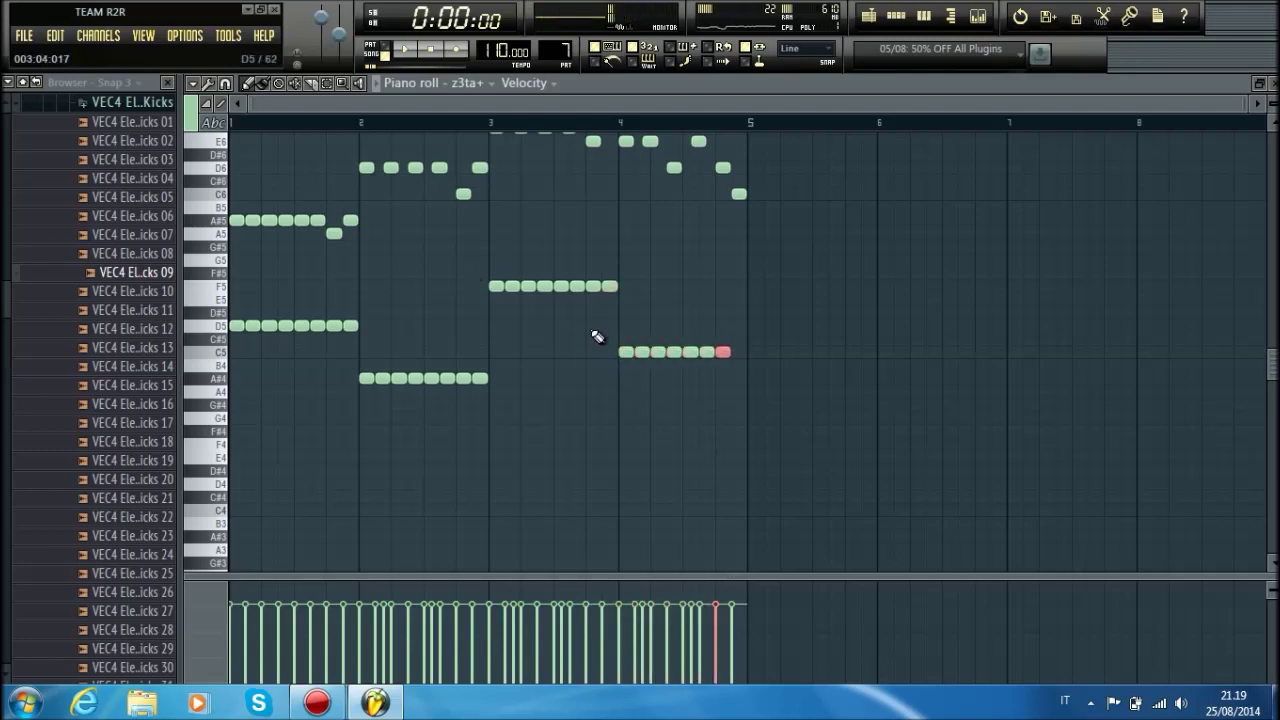
Step: Fill the gaps in the upper melody with back-to-back short D6, F6 and E6 notes from bar 2 to early bar 4
{"action": "scroll", "coordinate": [593, 333], "scroll_direction": "up", "scroll_amount": 3}
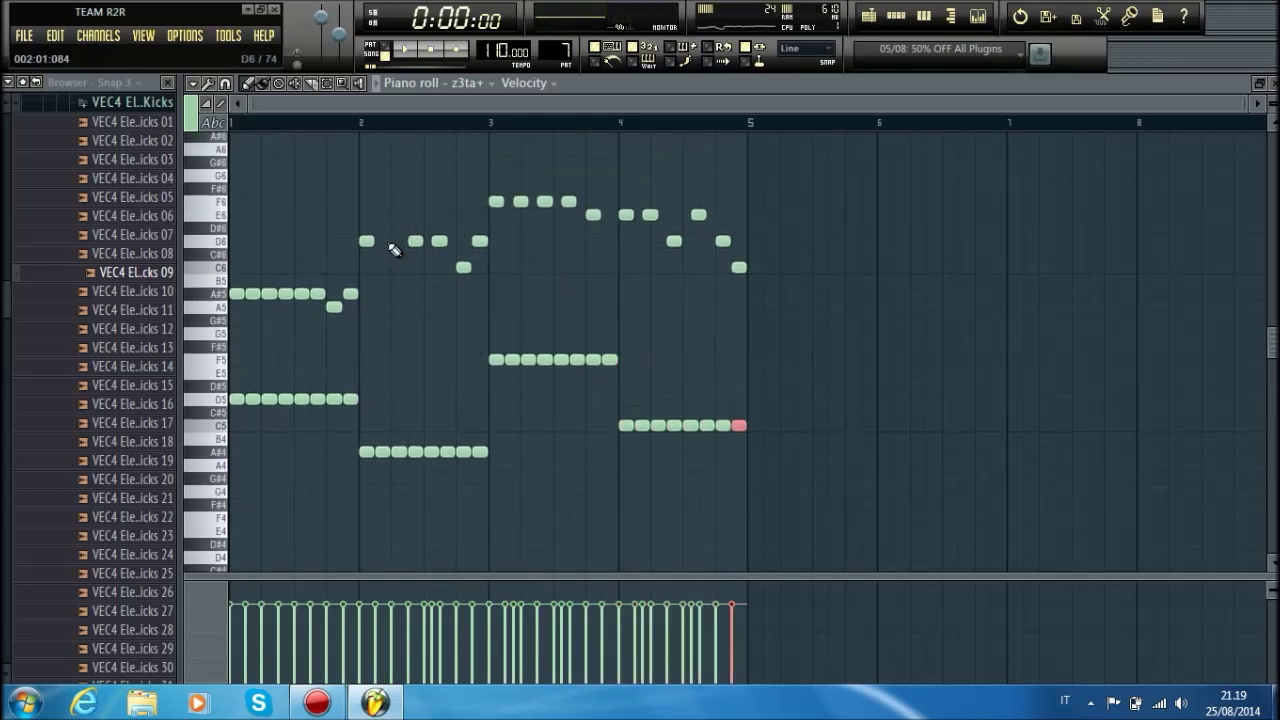
{"action": "left_click", "coordinate": [386, 243]}
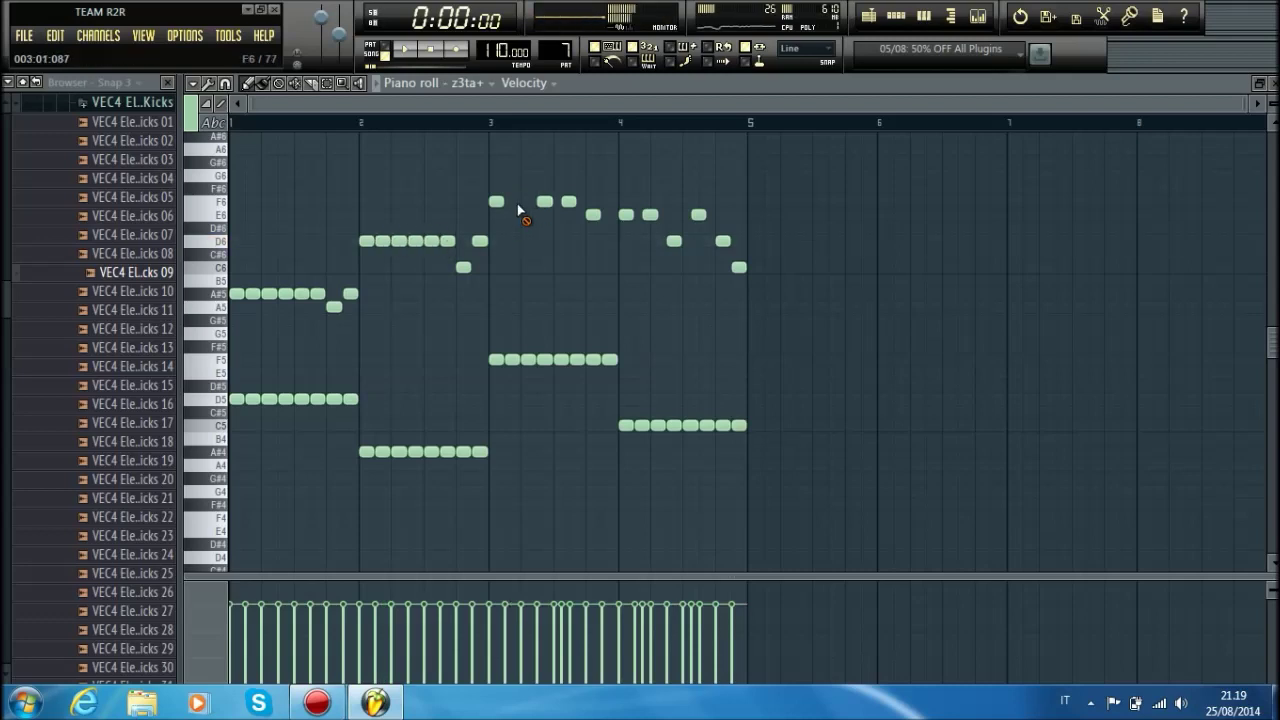
{"action": "left_click_drag", "start_coordinate": [508, 202], "coordinate": [658, 213]}
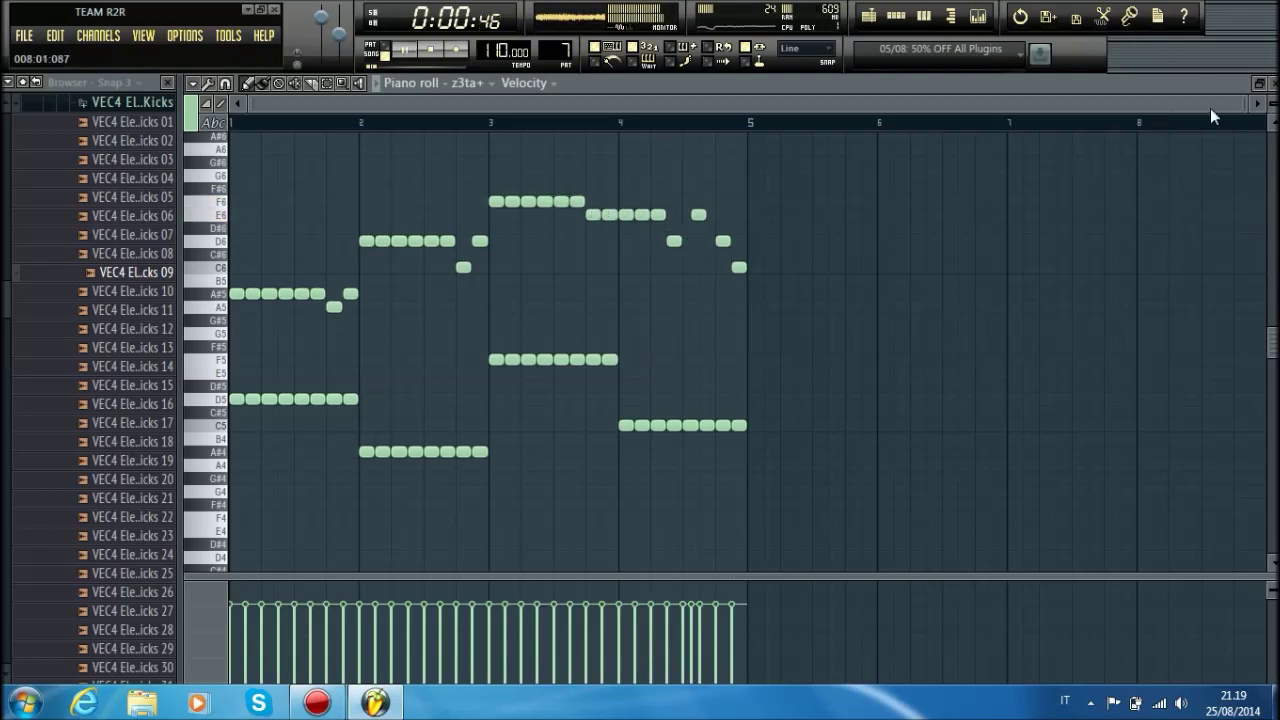
Step: Close the piano roll and lay out Pattern 7 on Track 4 across bars 1 to 8 of the playlist, previewing playback
{"action": "left_click", "coordinate": [1270, 86]}
{"action": "left_click", "coordinate": [991, 329]}
{"action": "left_click_drag", "start_coordinate": [1000, 337], "coordinate": [578, 341]}
{"action": "key", "text": "space"}
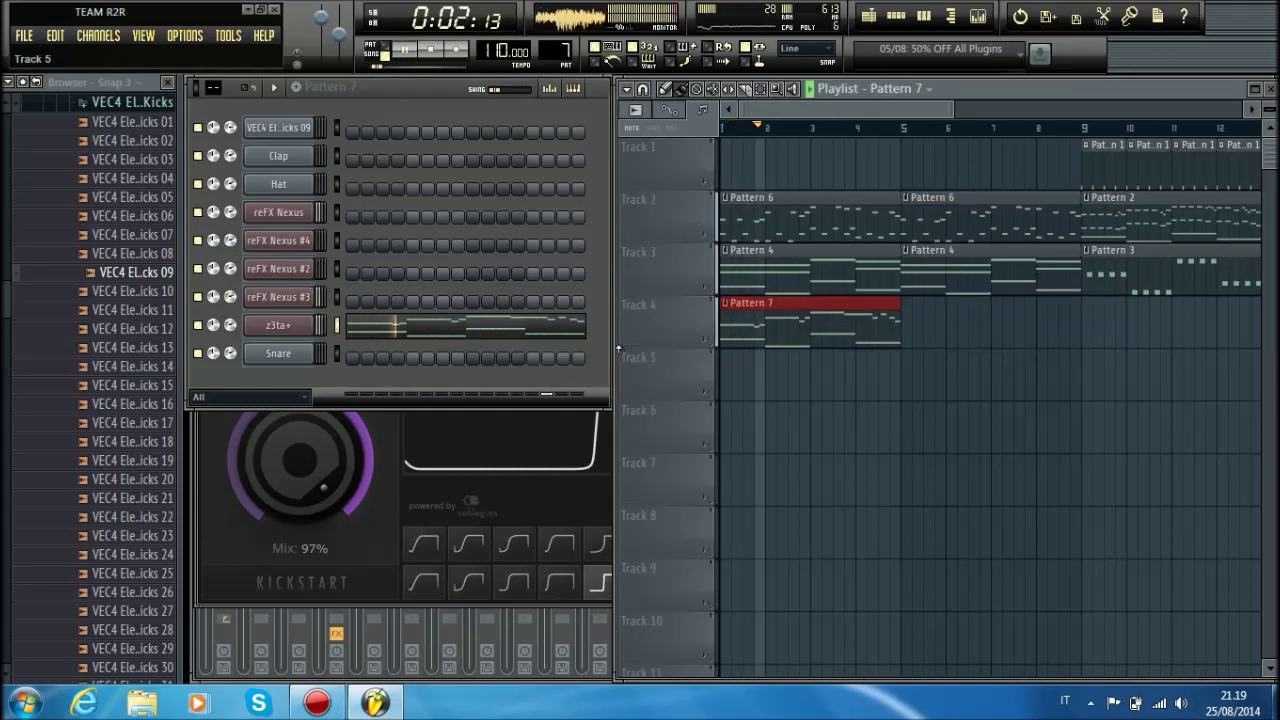
{"action": "left_click", "coordinate": [920, 327]}
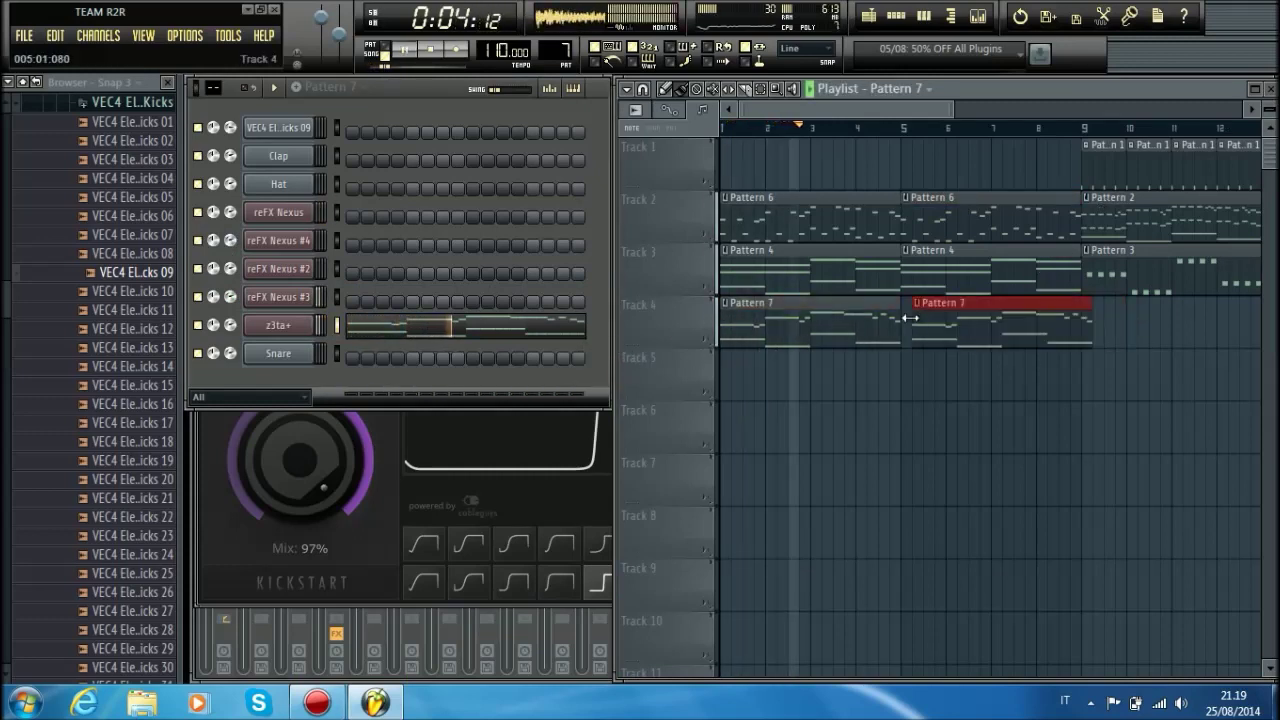
{"action": "double_click", "coordinate": [826, 334]}
{"action": "key", "text": "space"}
{"action": "key", "text": "Escape"}
Step: Clear the z3ta+ modulation row 3 destination and lower the filter 1 cutoff to about 43 Hz during playback
{"action": "left_click", "coordinate": [278, 325]}
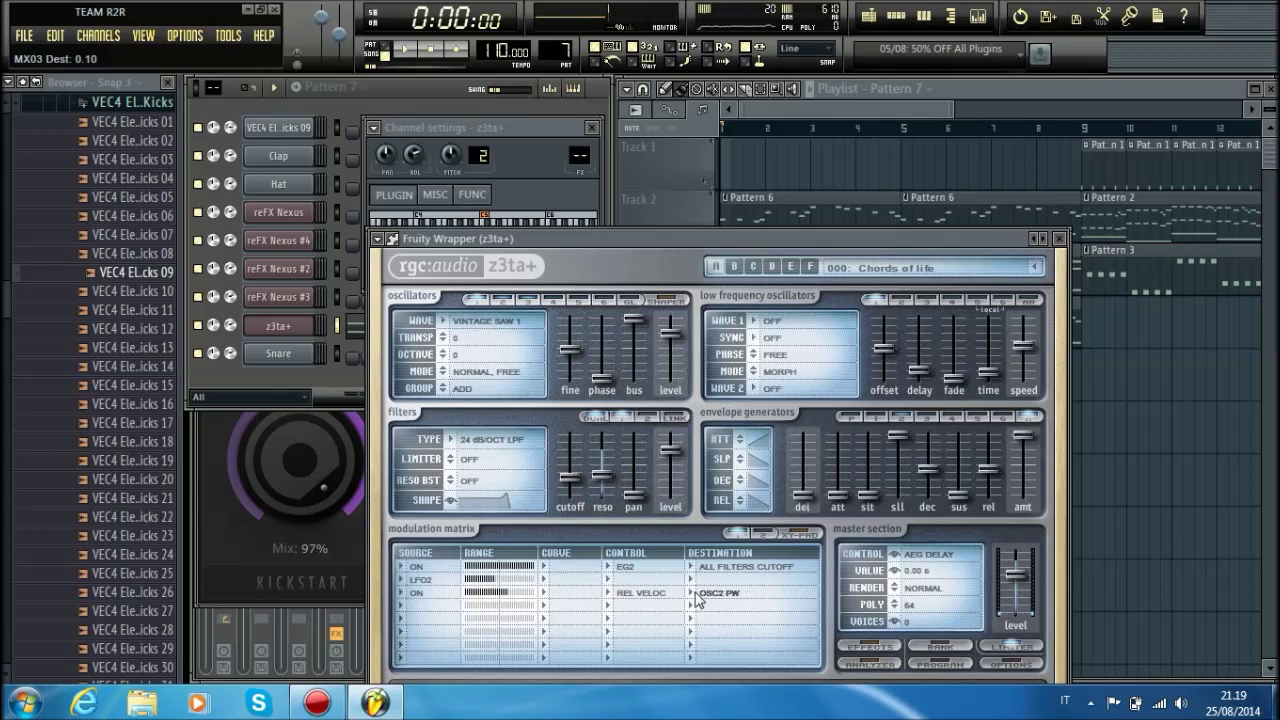
{"action": "left_click", "coordinate": [699, 593]}
{"action": "left_click", "coordinate": [760, 335]}
{"action": "left_click", "coordinate": [412, 52]}
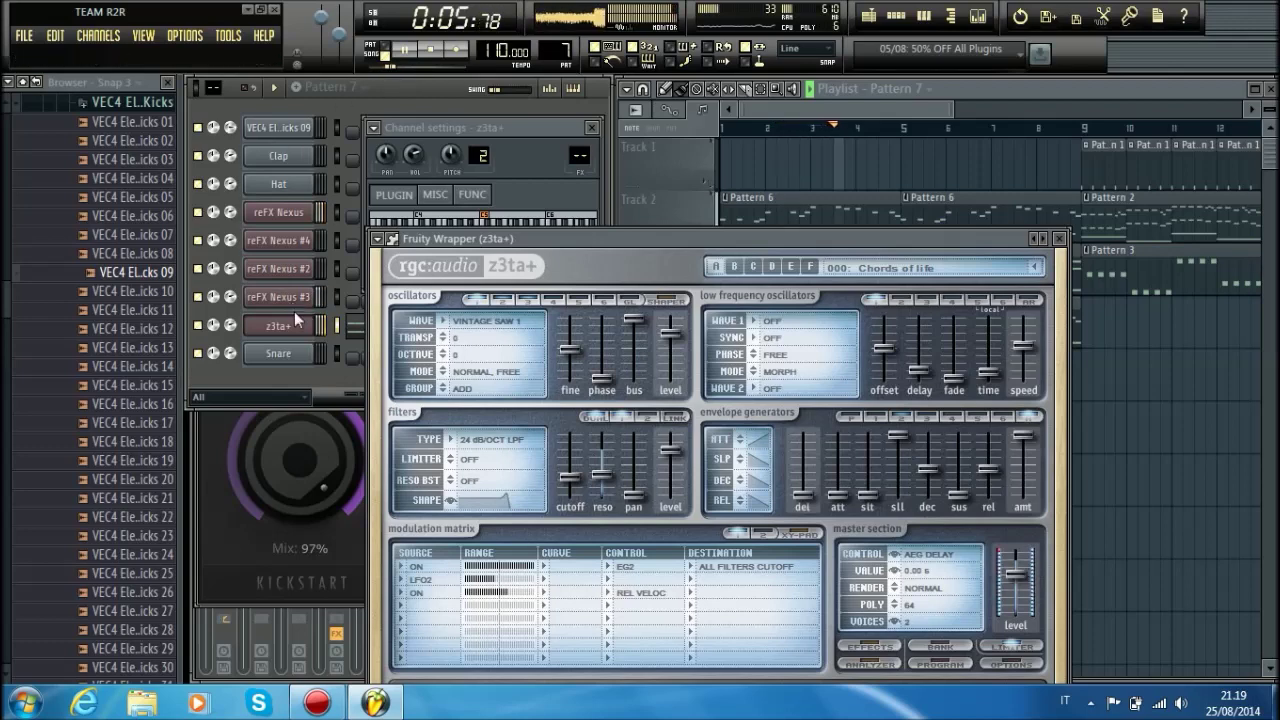
{"action": "mouse_move", "coordinate": [570, 477]}
{"action": "left_mouse_down"}
{"action": "mouse_move", "coordinate": [578, 499]}
{"action": "mouse_move", "coordinate": [568, 444]}
{"action": "mouse_move", "coordinate": [567, 487]}
{"action": "left_mouse_up"}
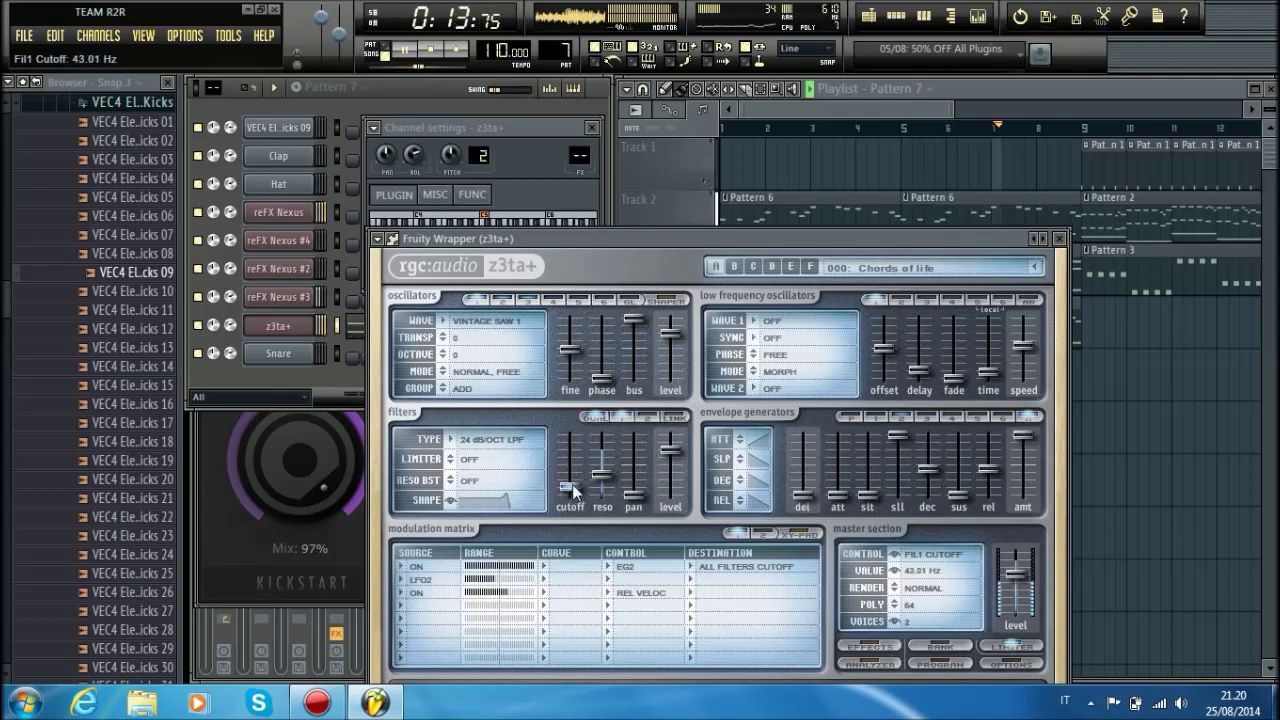
Step: Delete the bar 12 Pattern 1 clip and repeat Patterns 1, 2 and 3 on their tracks across bars 13 to 16 during playback
{"action": "left_click", "coordinate": [886, 124]}
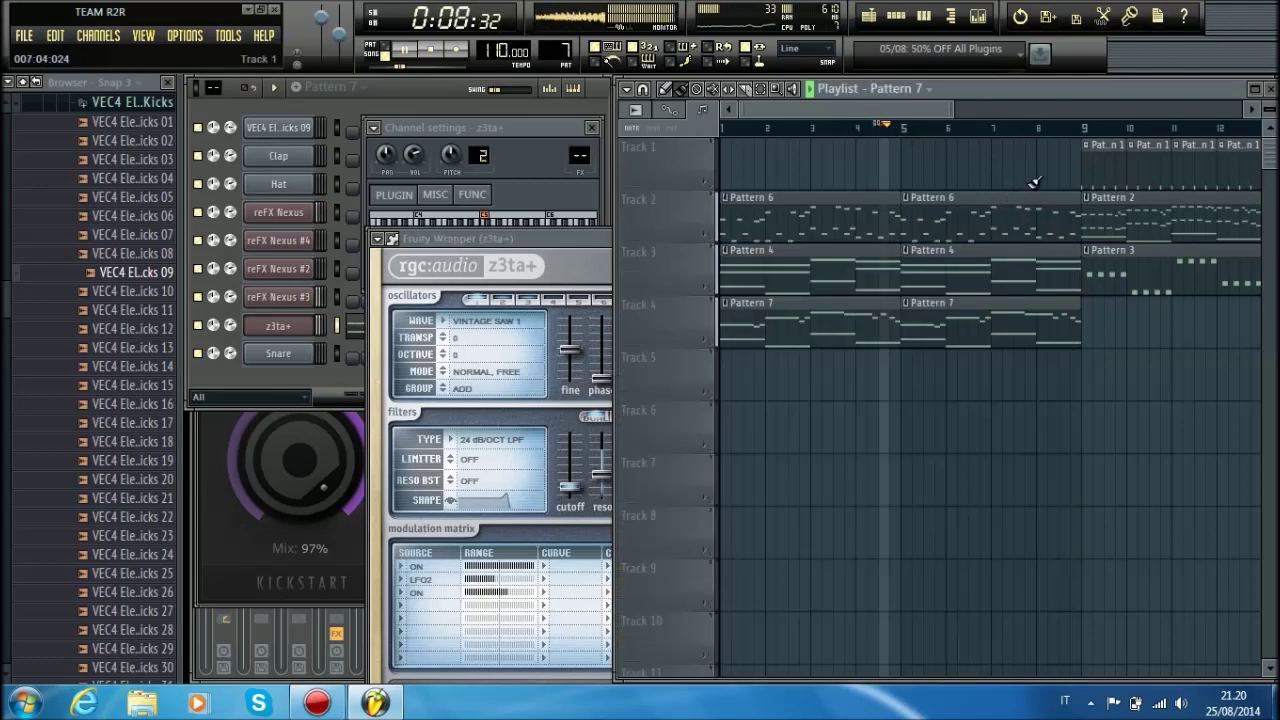
{"action": "left_click", "coordinate": [1080, 125]}
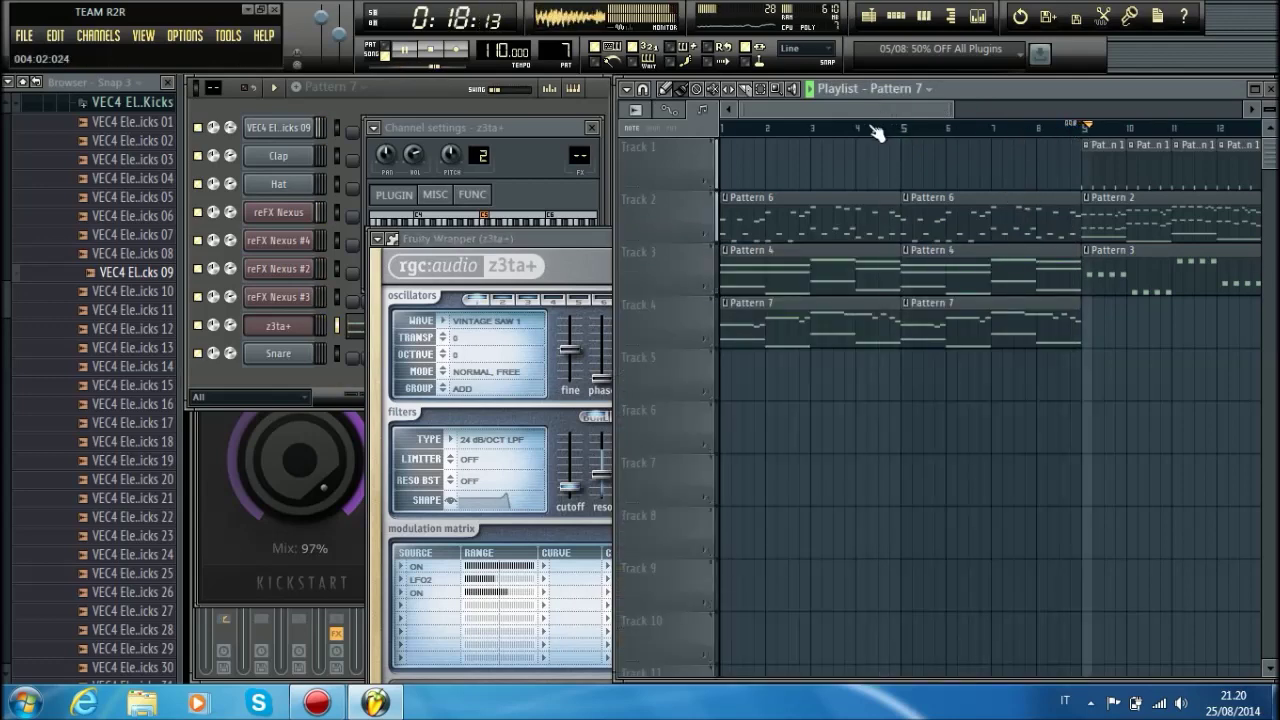
{"action": "scroll", "coordinate": [871, 131], "scroll_direction": "down", "scroll_amount": 3}
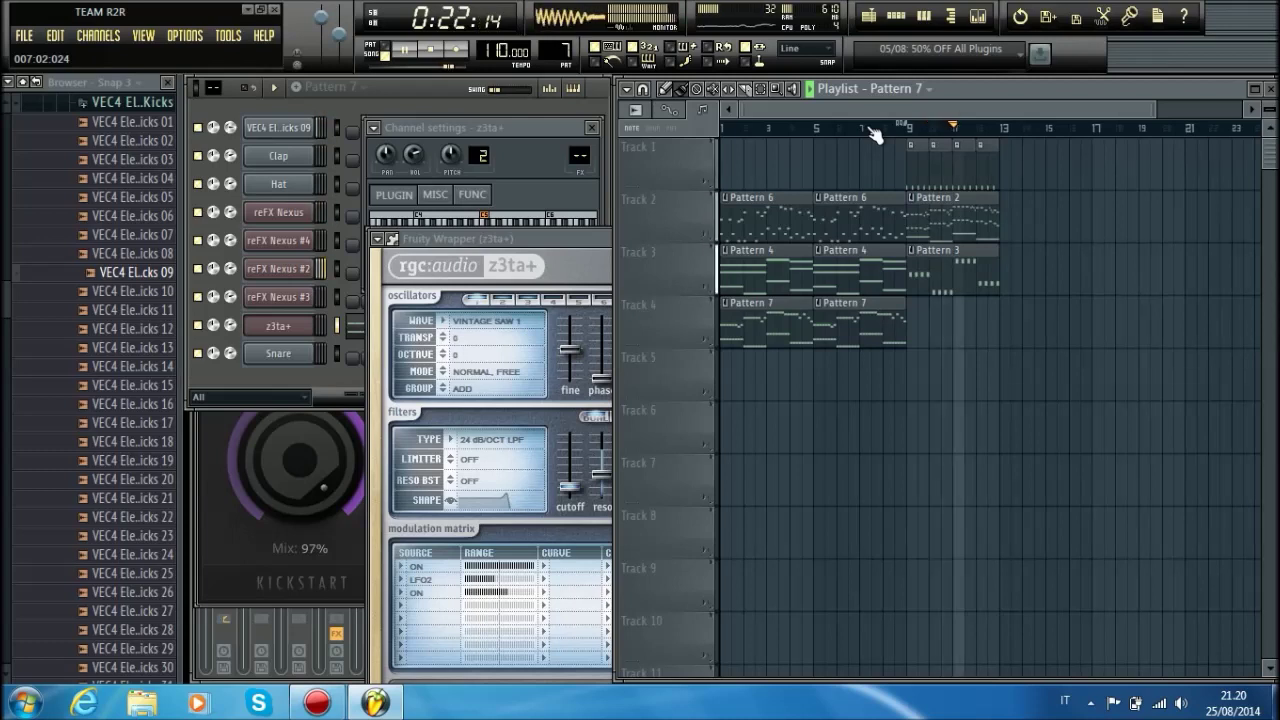
{"action": "left_click", "coordinate": [992, 209]}
{"action": "left_click", "coordinate": [1000, 209]}
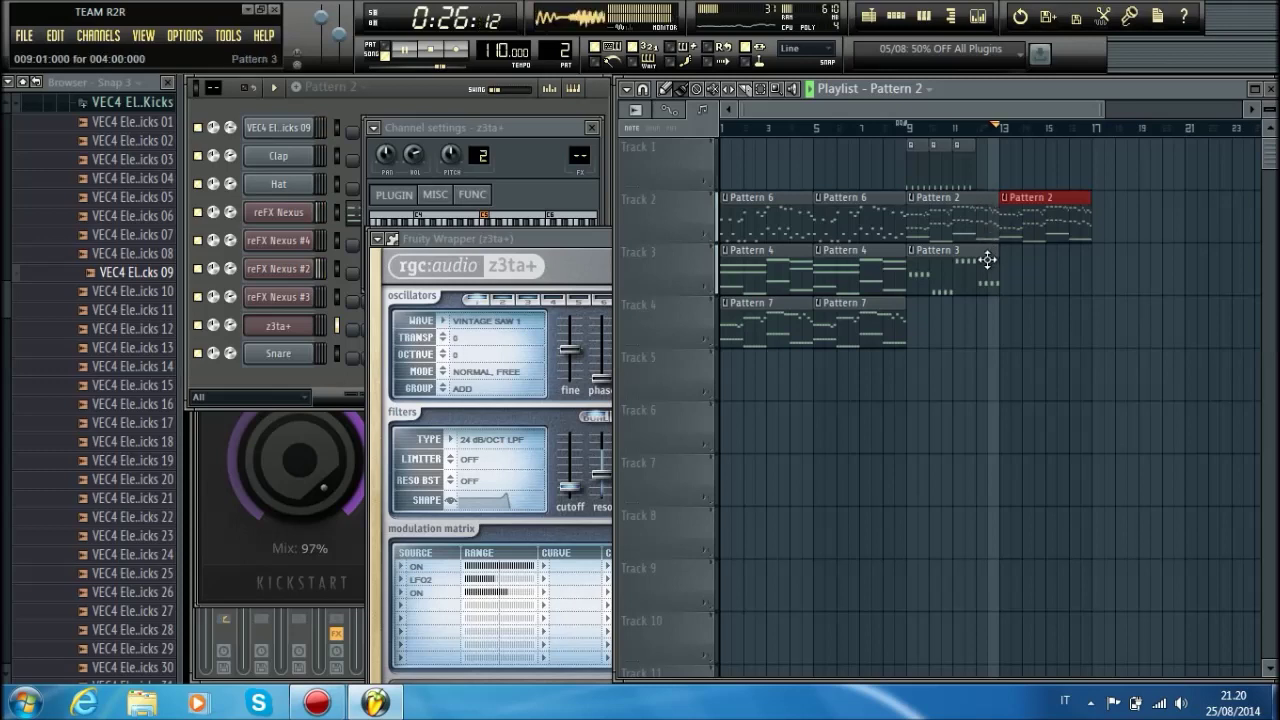
{"action": "left_click", "coordinate": [995, 258]}
{"action": "left_click", "coordinate": [1008, 258]}
{"action": "left_click", "coordinate": [996, 168]}
{"action": "left_click", "coordinate": [1006, 168]}
{"action": "scroll", "coordinate": [541, 48], "scroll_direction": "up", "scroll_amount": 1}
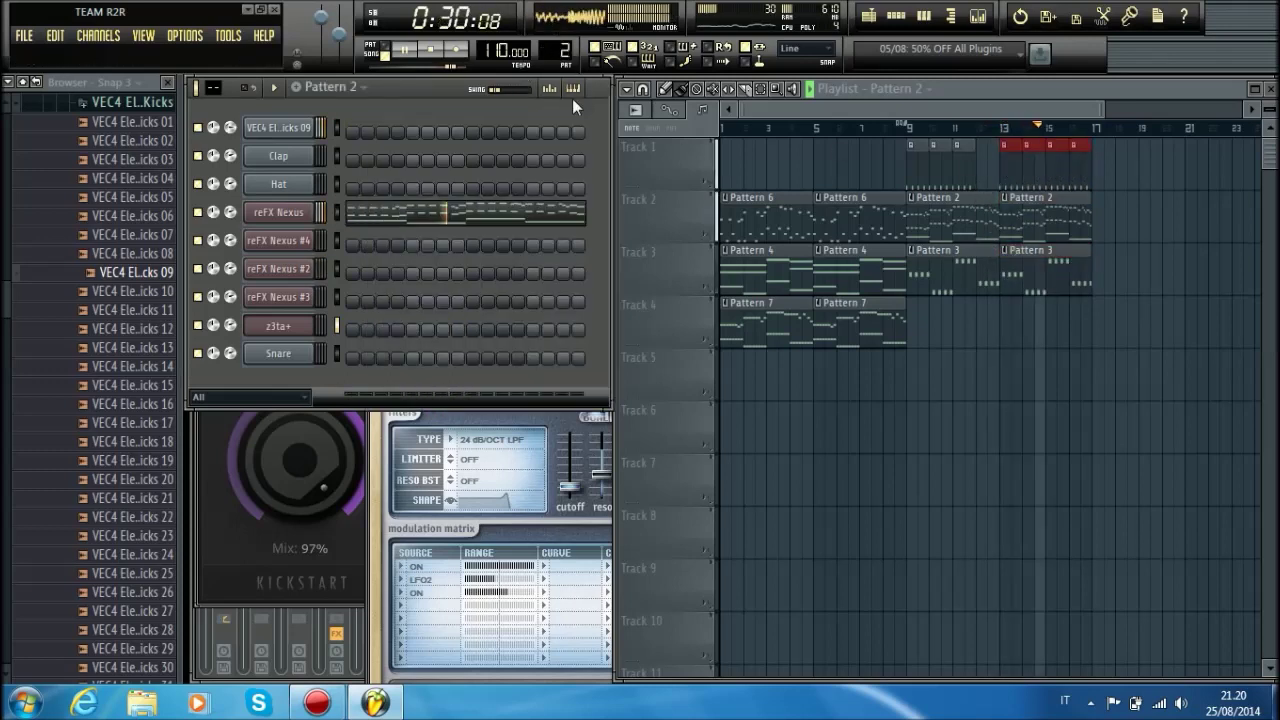
Step: Stop playback, switch to Pattern 8 and replace the Clap channel's sample with VEC4 Claps 007
{"action": "key", "text": "space"}
{"action": "scroll", "coordinate": [541, 48], "scroll_direction": "up", "scroll_amount": 5}
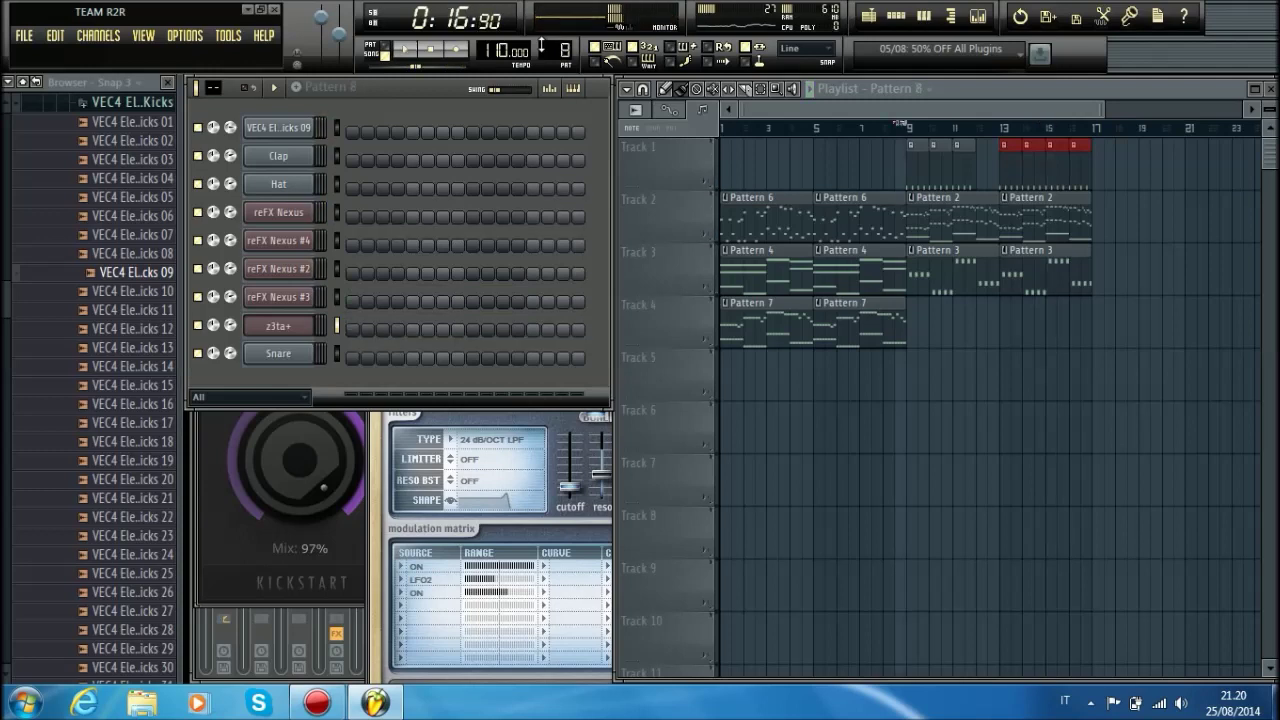
{"action": "left_click", "coordinate": [125, 102]}
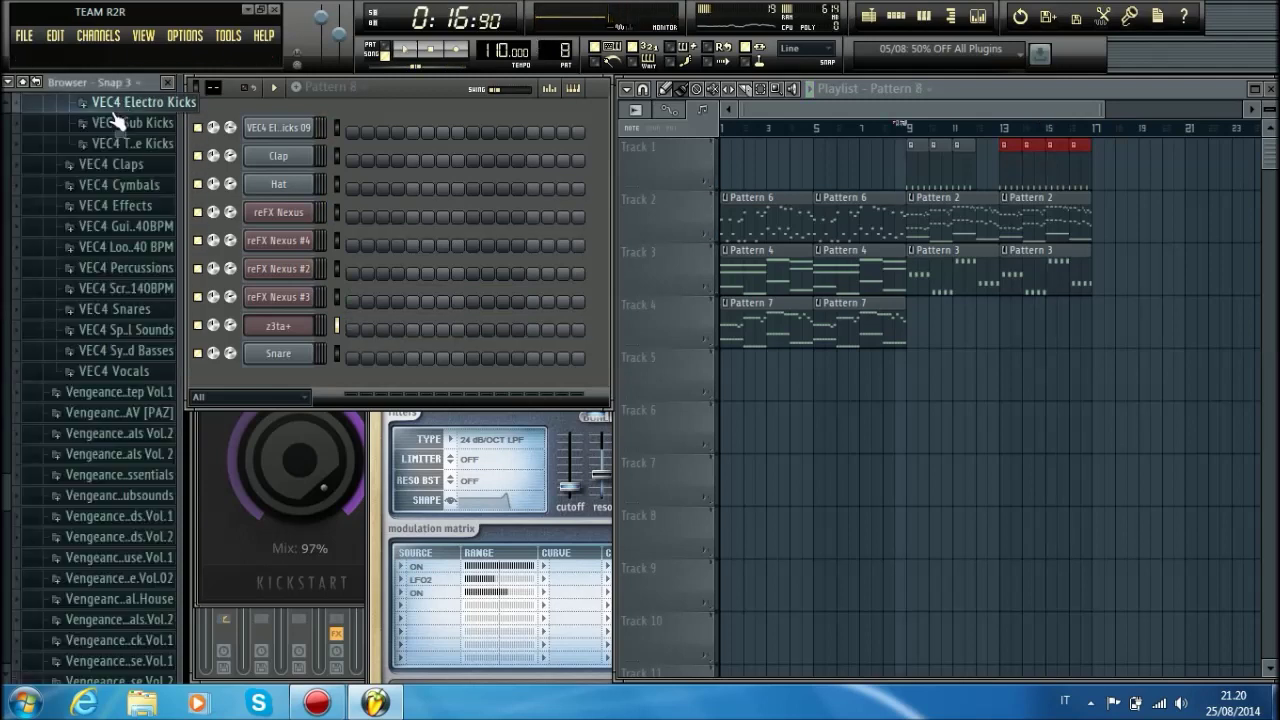
{"action": "left_click", "coordinate": [121, 172]}
{"action": "left_click", "coordinate": [122, 203]}
{"action": "left_click", "coordinate": [126, 222]}
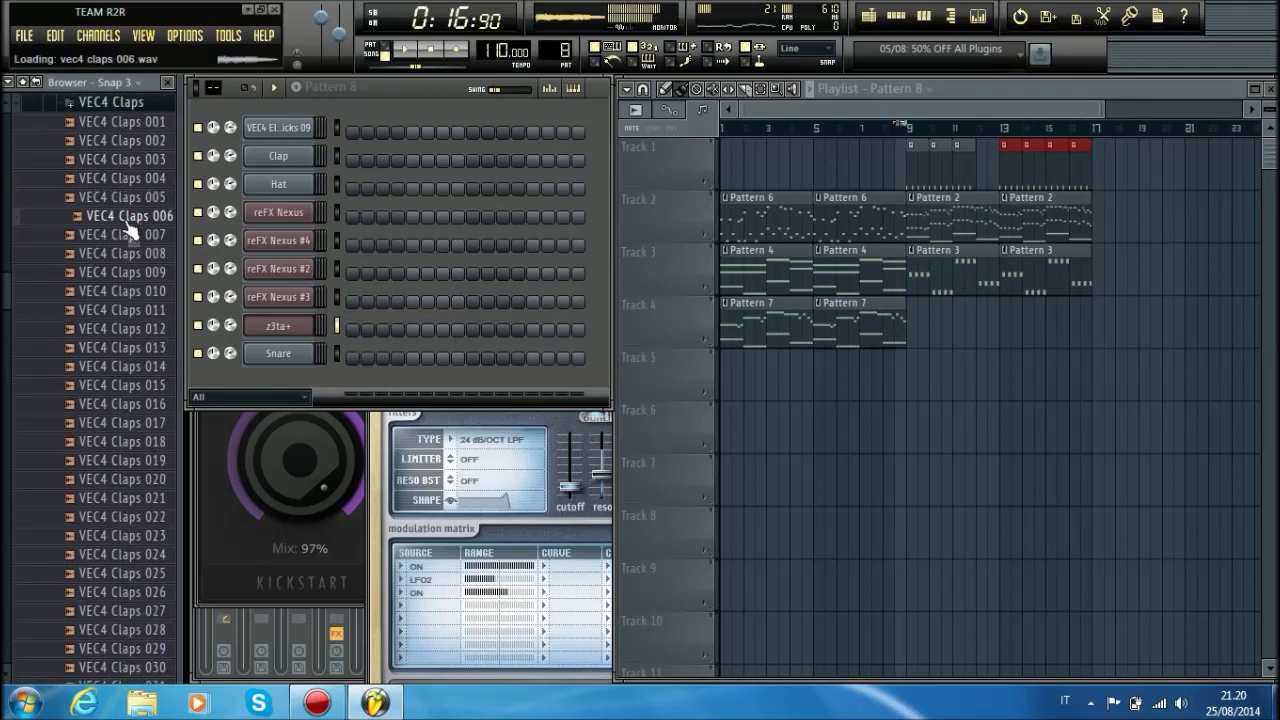
{"action": "left_click", "coordinate": [126, 241]}
{"action": "left_click_drag", "start_coordinate": [143, 244], "coordinate": [278, 156]}
Step: Place claps on steps 5 and 13, add Pattern 8 to Track 4 across bars 13 to 16, and play from just before bar 13
{"action": "left_click_drag", "start_coordinate": [377, 166], "coordinate": [267, 205]}
{"action": "left_click", "coordinate": [411, 161]}
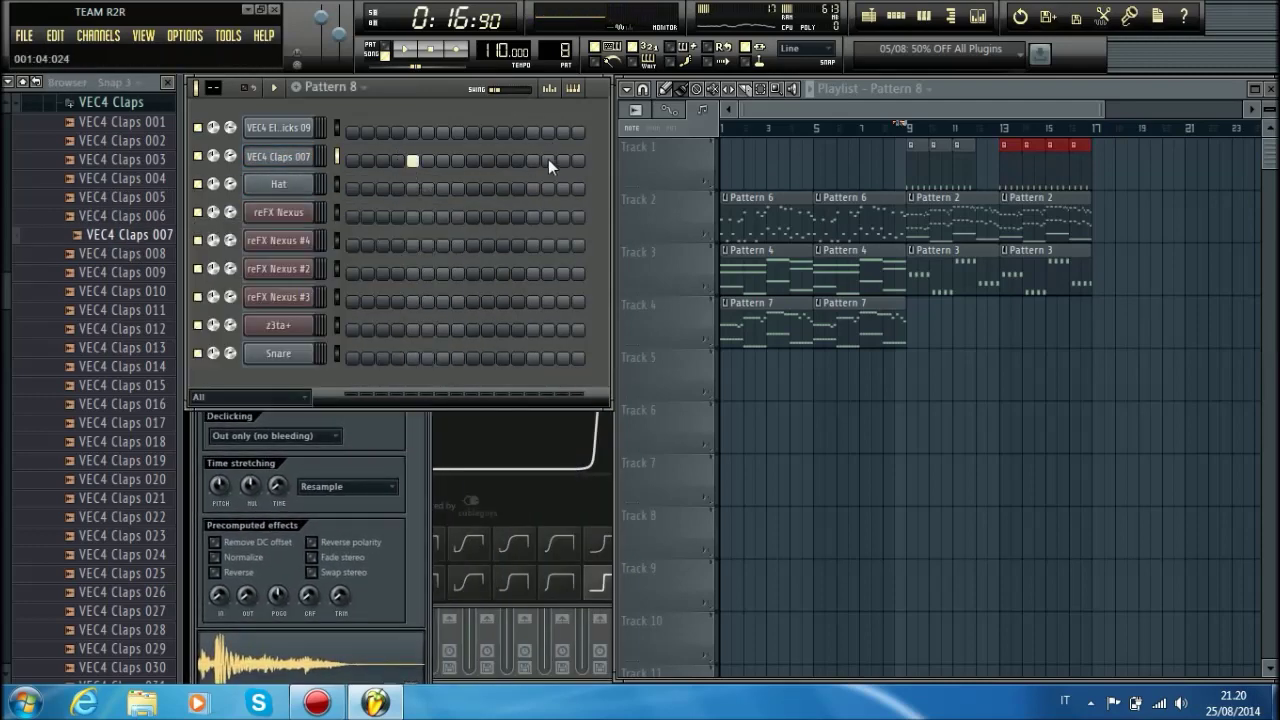
{"action": "left_click", "coordinate": [1006, 319]}
{"action": "left_click", "coordinate": [992, 128]}
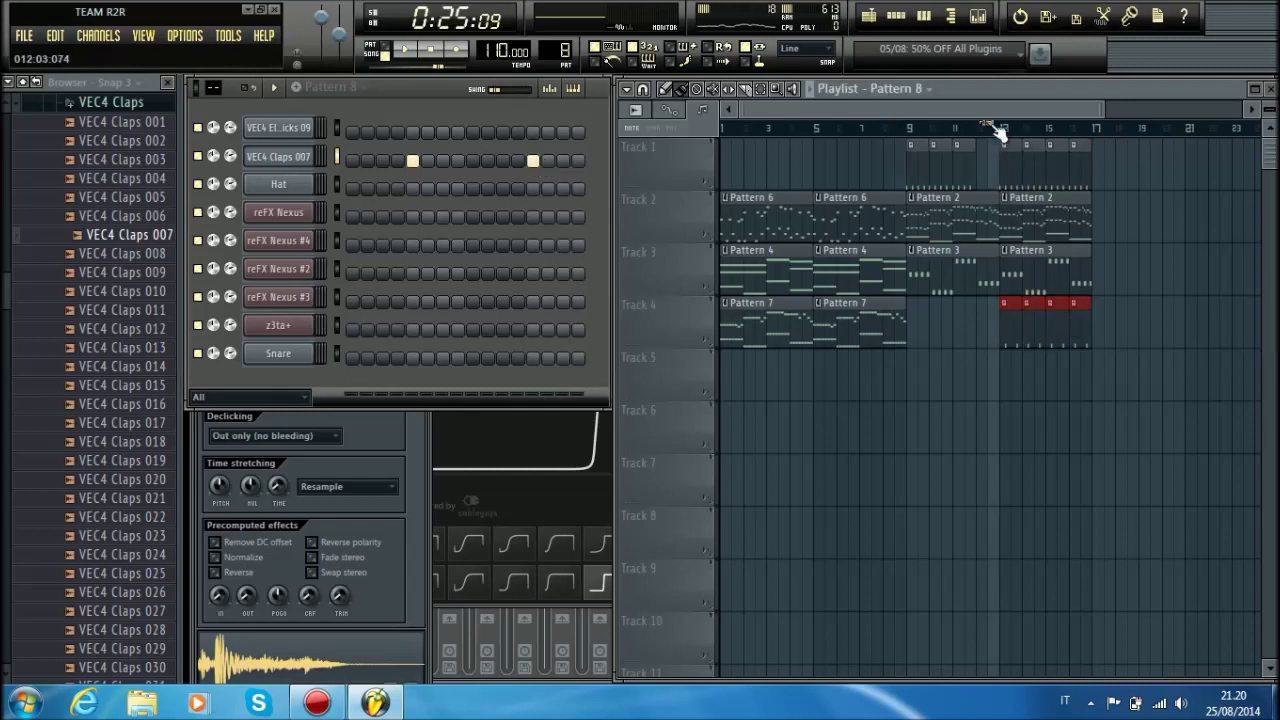
{"action": "key", "text": "space"}
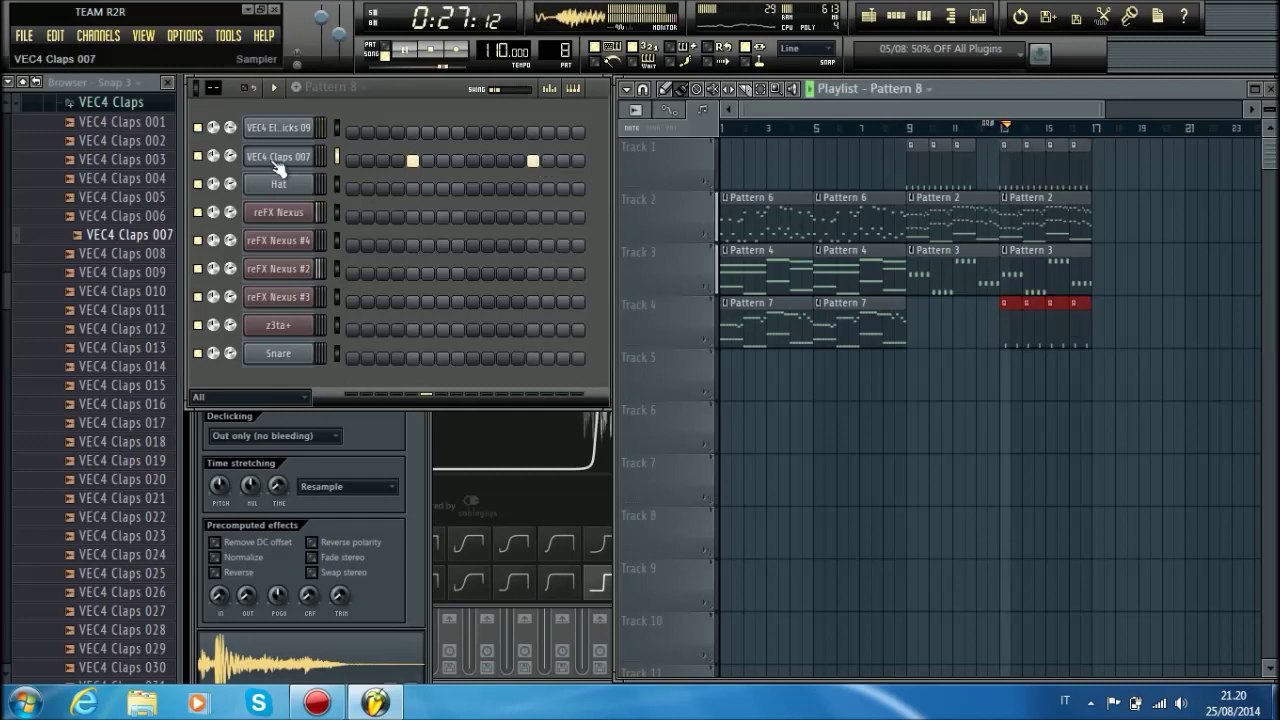
Step: Swap the clap sample for VEC4 Claps 009 and add Hat hits on steps 12 and 15 during playback
{"action": "key", "text": "space"}
{"action": "left_click", "coordinate": [128, 254]}
{"action": "left_click_drag", "start_coordinate": [131, 261], "coordinate": [237, 155]}
{"action": "left_click", "coordinate": [127, 275]}
{"action": "key", "text": "space"}
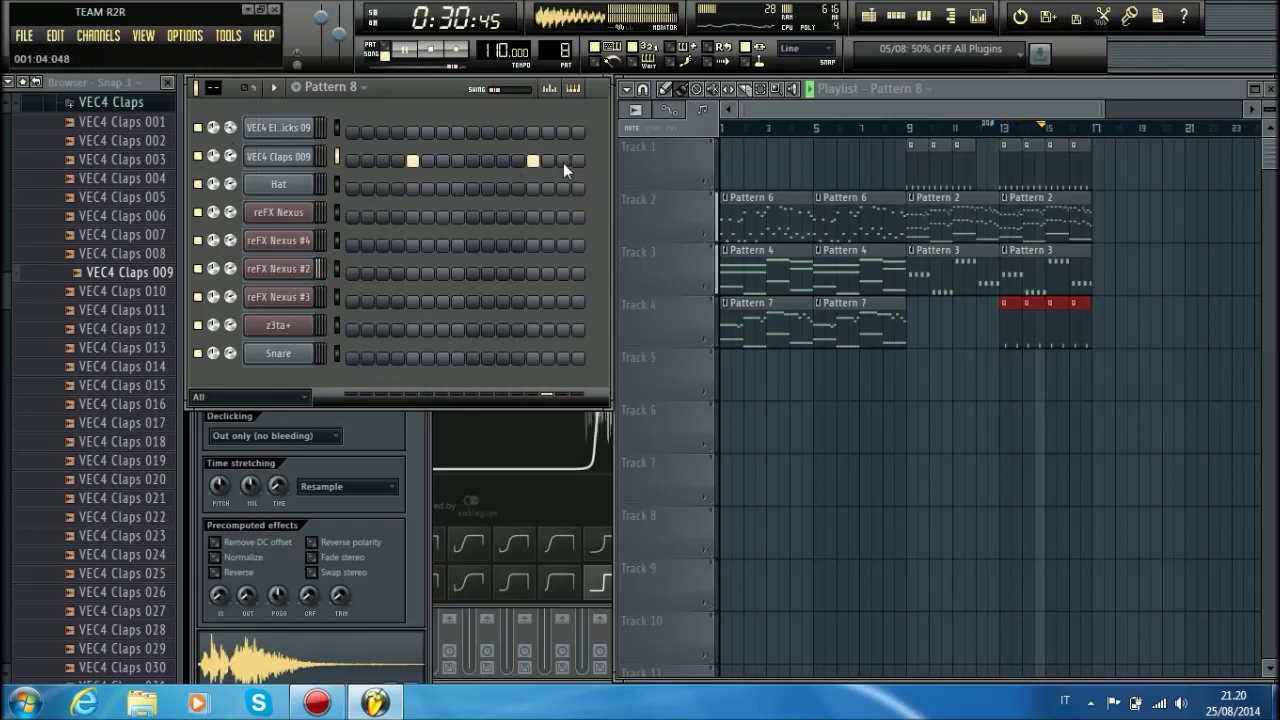
{"action": "left_click", "coordinate": [557, 191]}
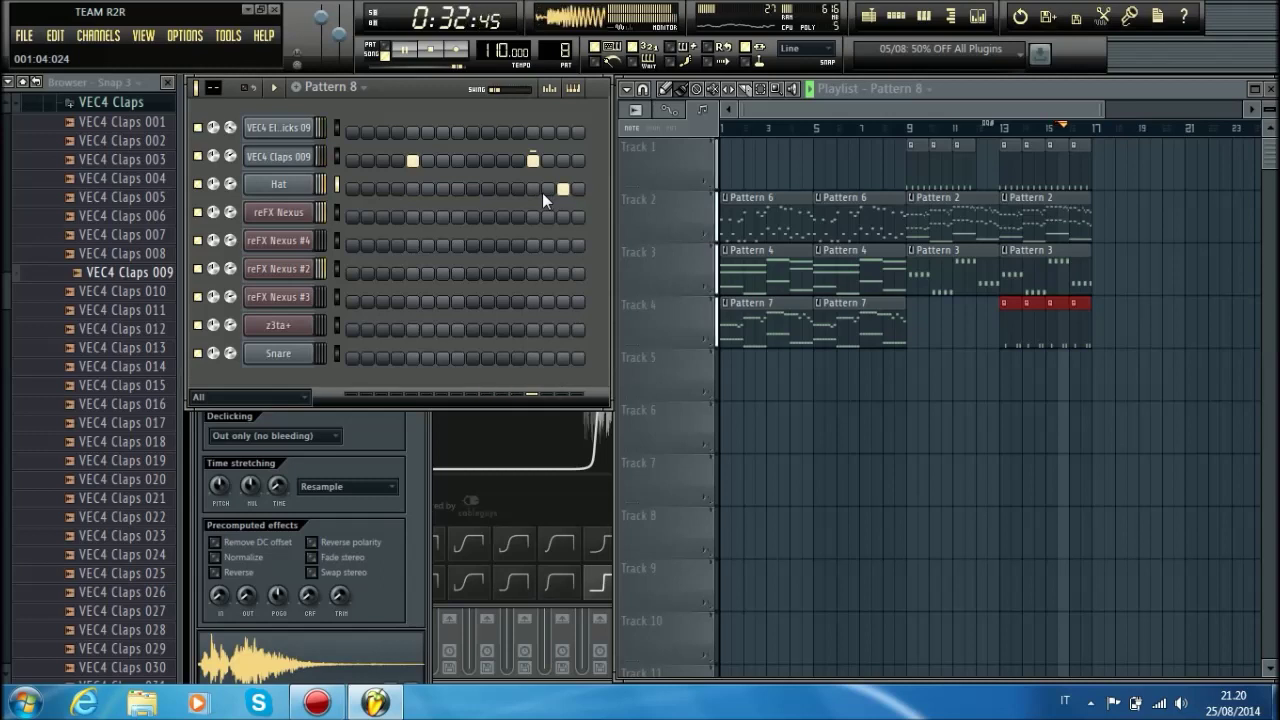
{"action": "left_click", "coordinate": [516, 189]}
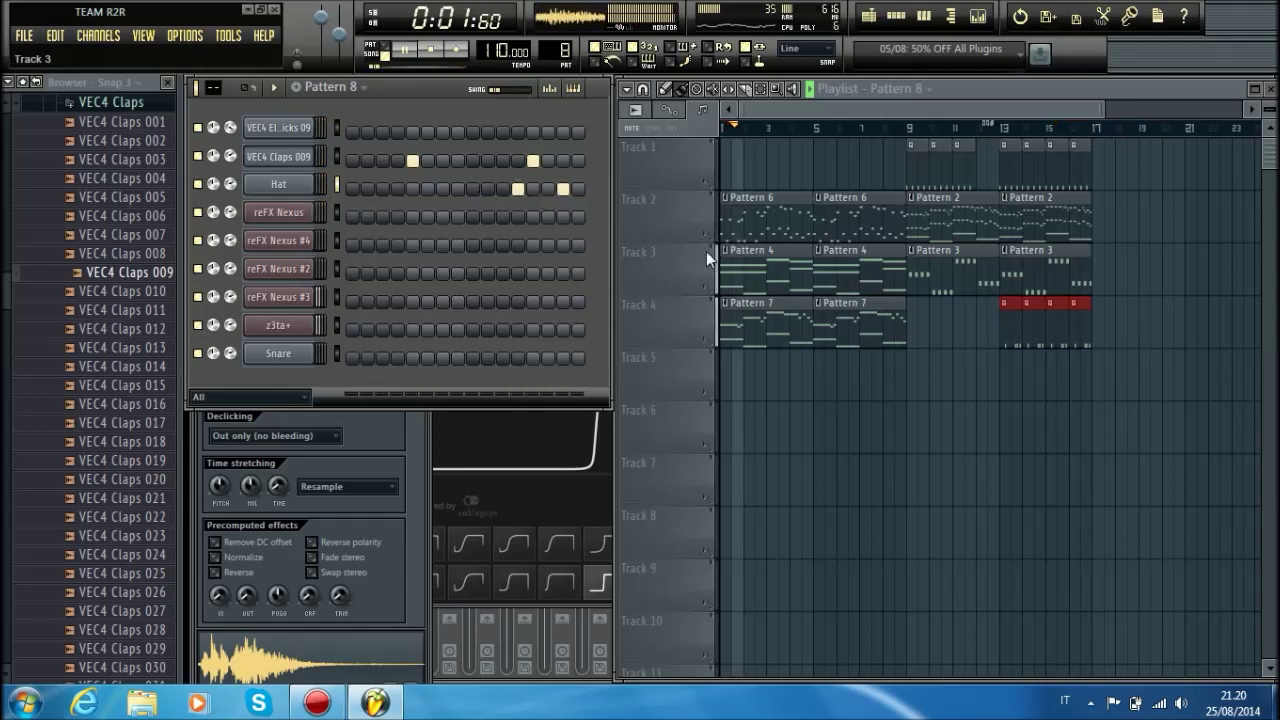
Step: Stop playback, shift the whole arrangement to start at bar 16, and bring the first Pattern 4 clip back to bar 1
{"action": "key", "text": "space"}
{"action": "scroll", "coordinate": [803, 135], "scroll_direction": "down", "scroll_amount": 2}
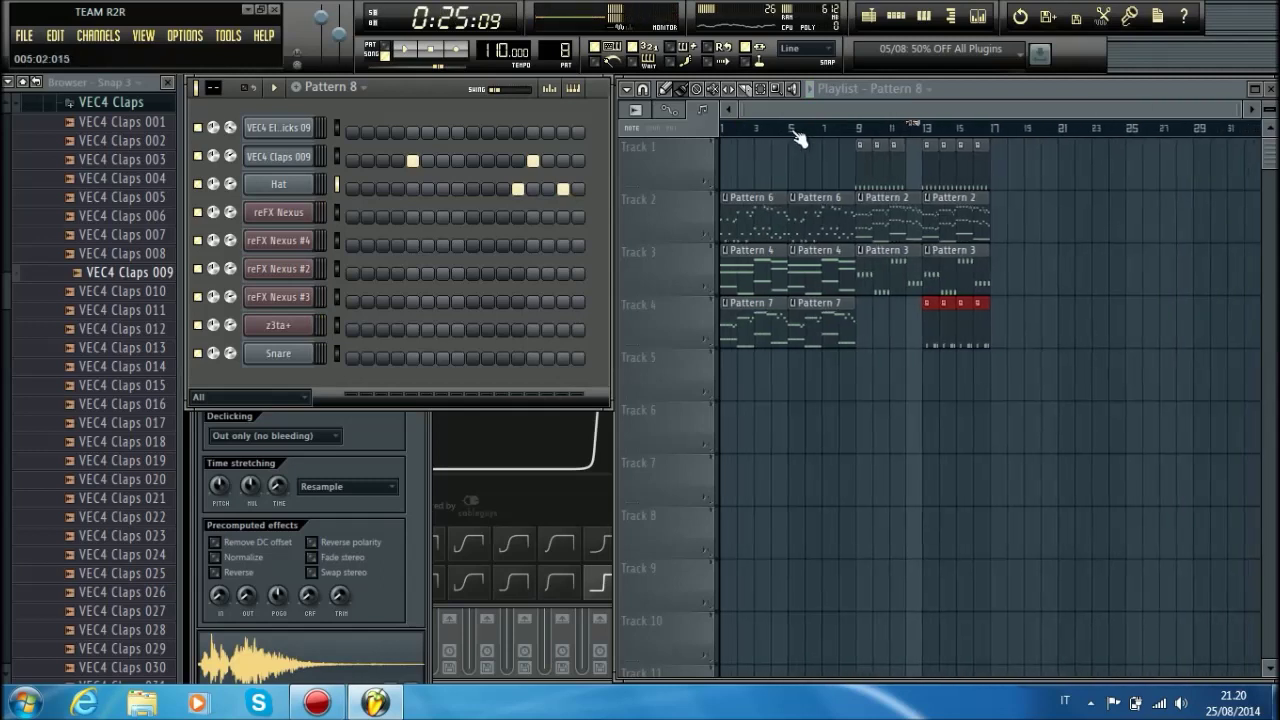
{"action": "left_click_drag", "start_coordinate": [1080, 392], "coordinate": [720, 162]}
{"action": "left_click_drag", "start_coordinate": [771, 250], "coordinate": [729, 279]}
{"action": "key", "text": "ctrl+d"}
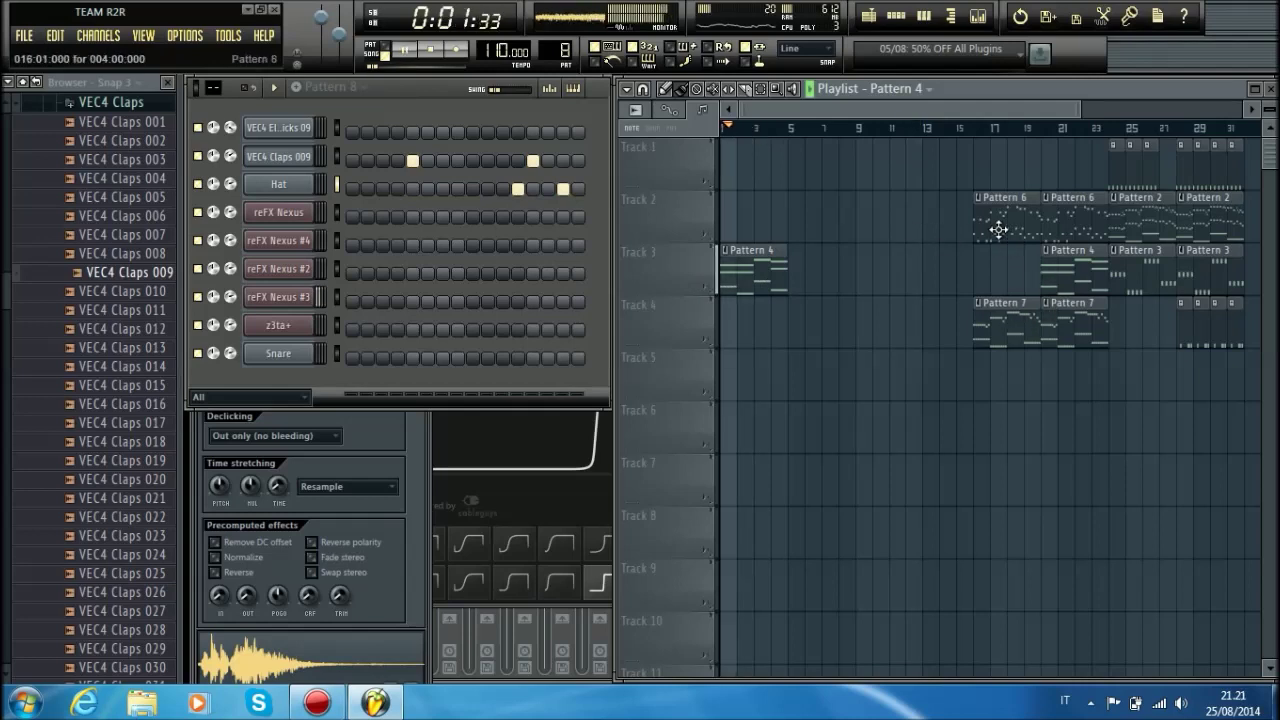
Step: Move the first Pattern 6 clip to bar 5 on Track 2 and add a Pattern 4 clip below it on Track 3
{"action": "left_click_drag", "start_coordinate": [997, 223], "coordinate": [812, 226]}
{"action": "left_click", "coordinate": [788, 260]}
{"action": "left_click", "coordinate": [800, 262]}
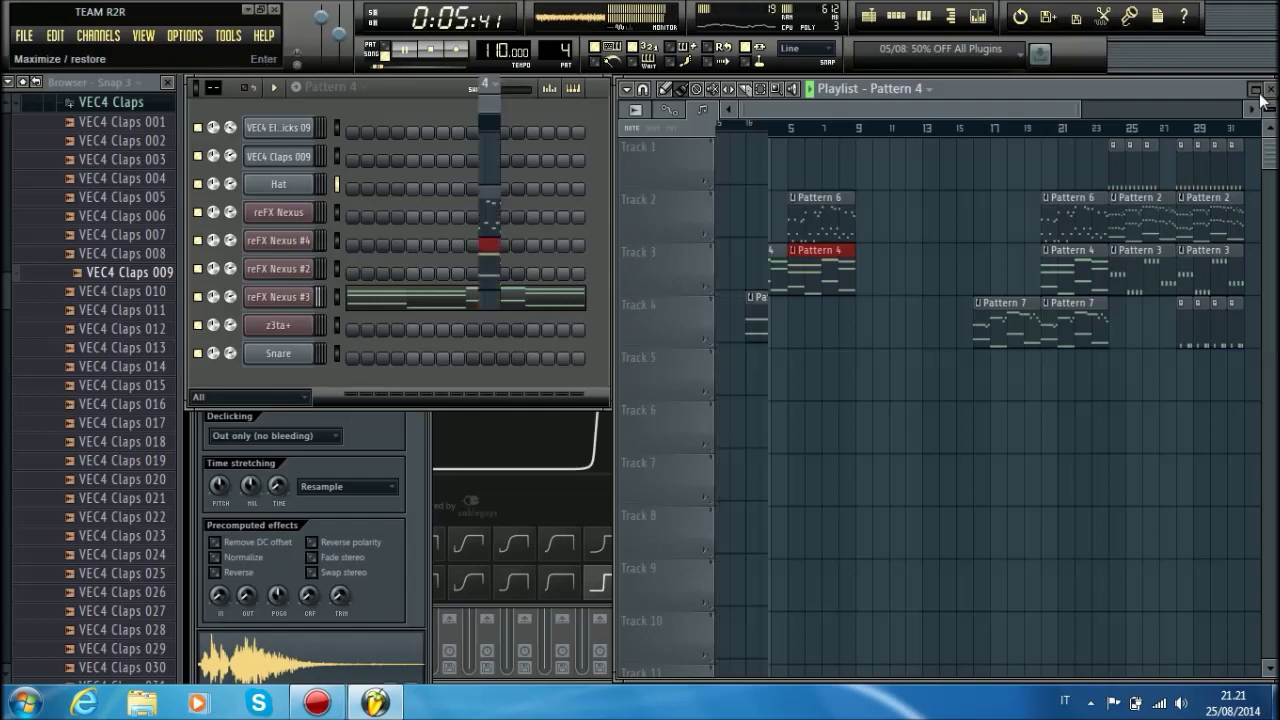
Step: Maximize the playlist, repeat the bar 5 Pattern 6 and Pattern 4 clips at bar 9, and move the first Pattern 7 clip there on Track 4
{"action": "left_click", "coordinate": [1256, 90]}
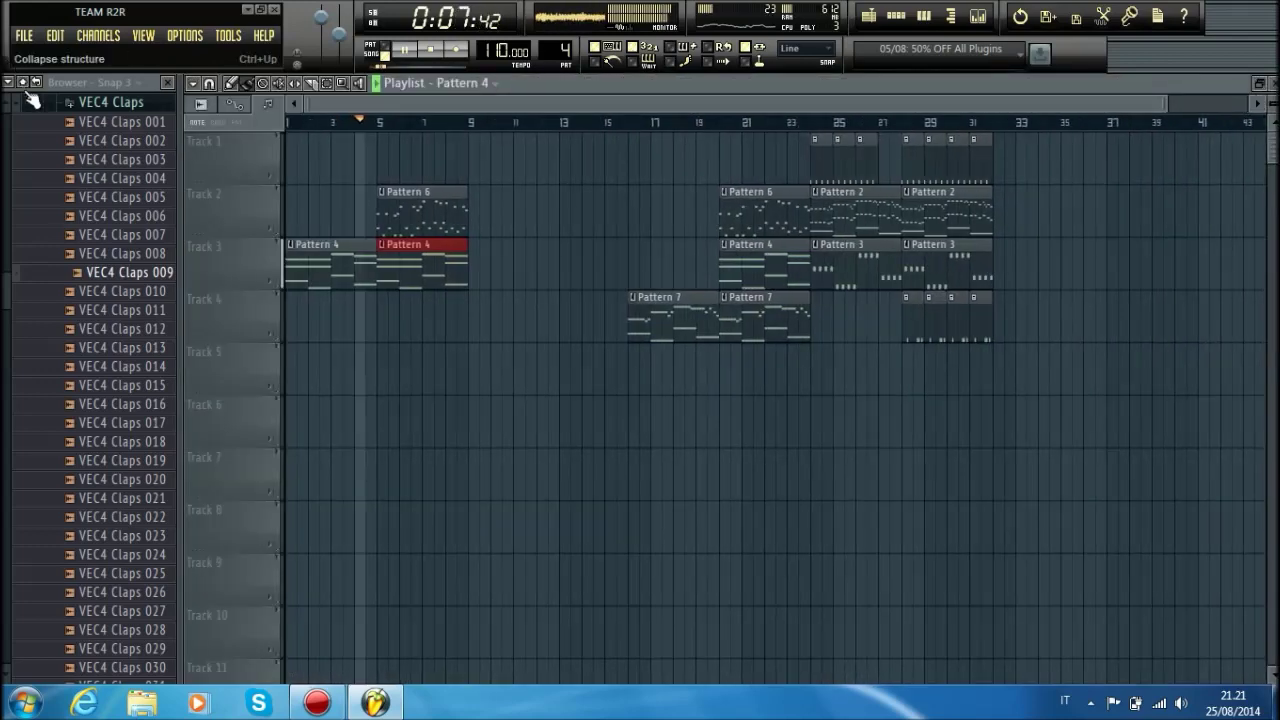
{"action": "left_click", "coordinate": [22, 83]}
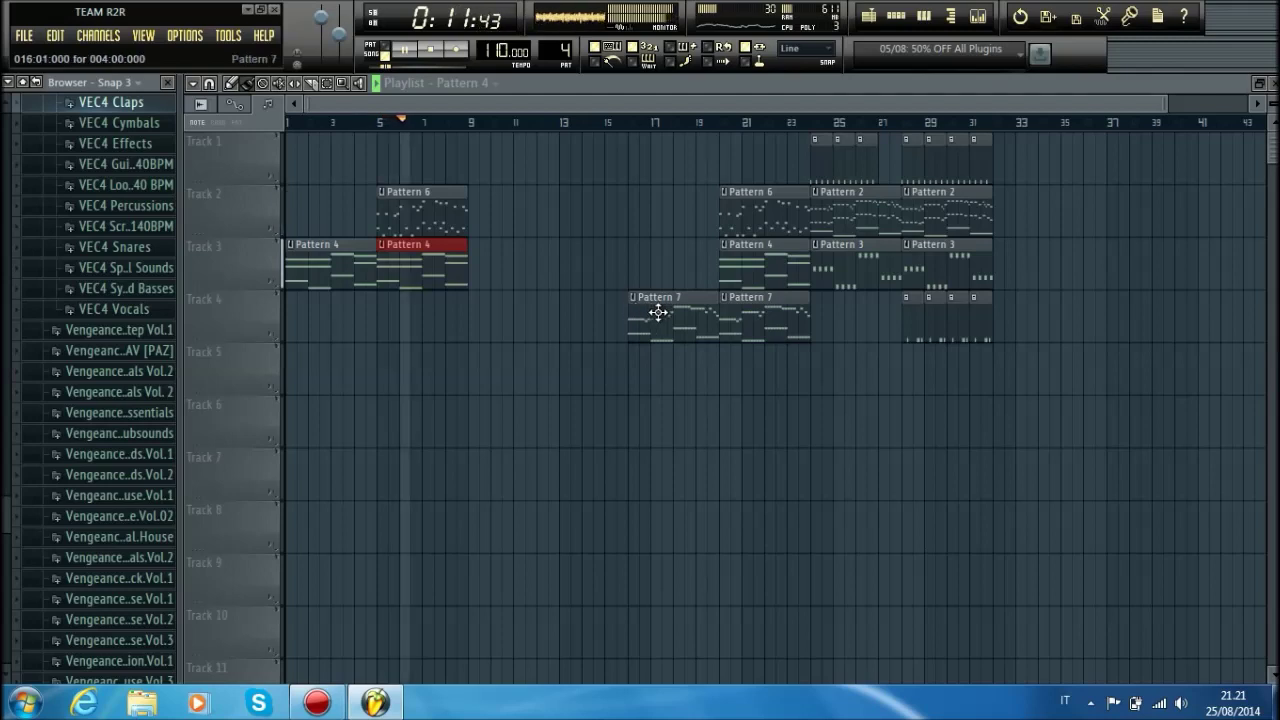
{"action": "left_click_drag", "start_coordinate": [656, 312], "coordinate": [589, 314]}
{"action": "left_click", "coordinate": [430, 208]}
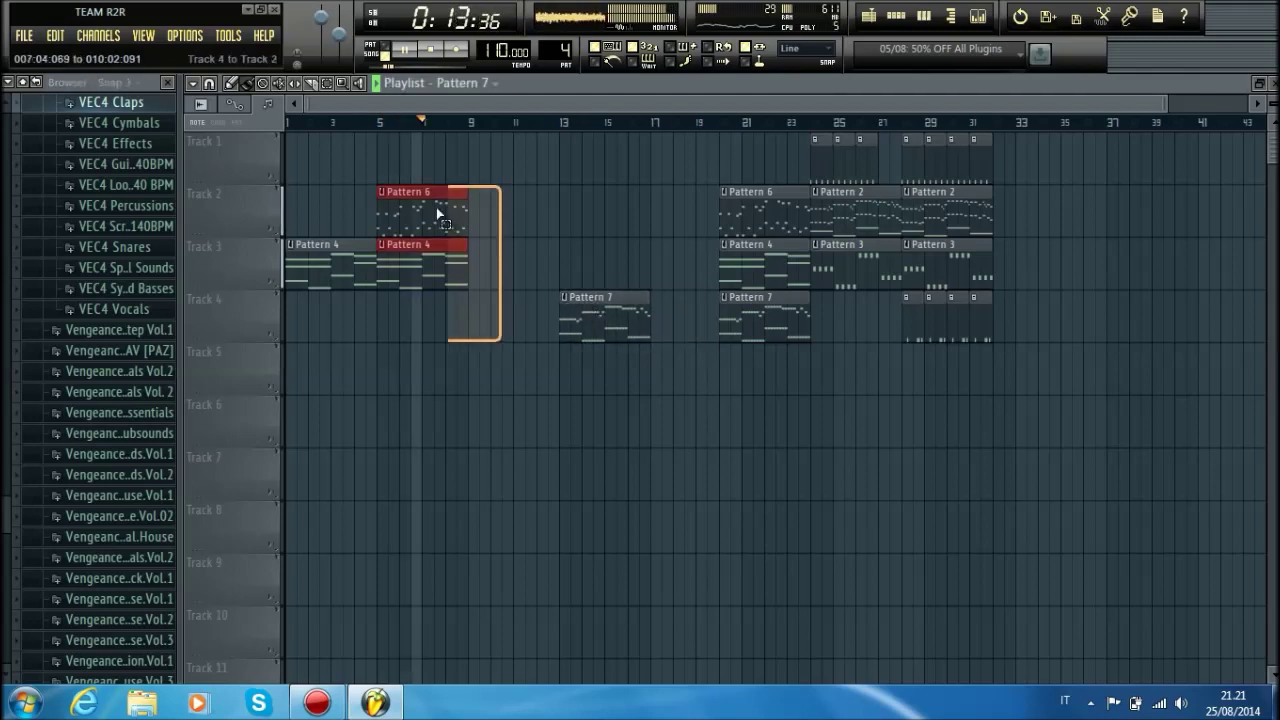
{"action": "left_click_drag", "start_coordinate": [427, 208], "coordinate": [509, 211]}
{"action": "left_click_drag", "start_coordinate": [571, 314], "coordinate": [480, 320]}
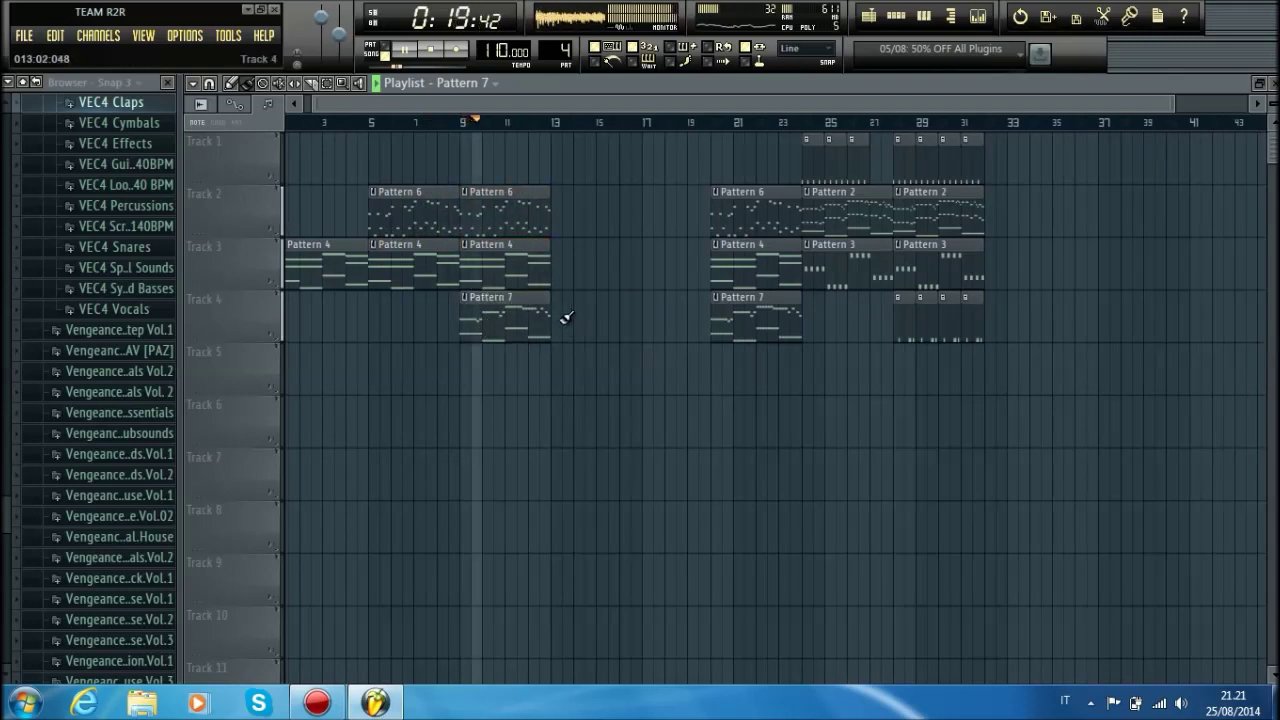
Step: In Pattern 7's z3ta+ piano roll, copy the lower D5, A#4, F5 and C5 notes two octaves up
{"action": "double_click", "coordinate": [504, 317]}
{"action": "scroll", "coordinate": [523, 117], "scroll_direction": "down", "scroll_amount": 5}
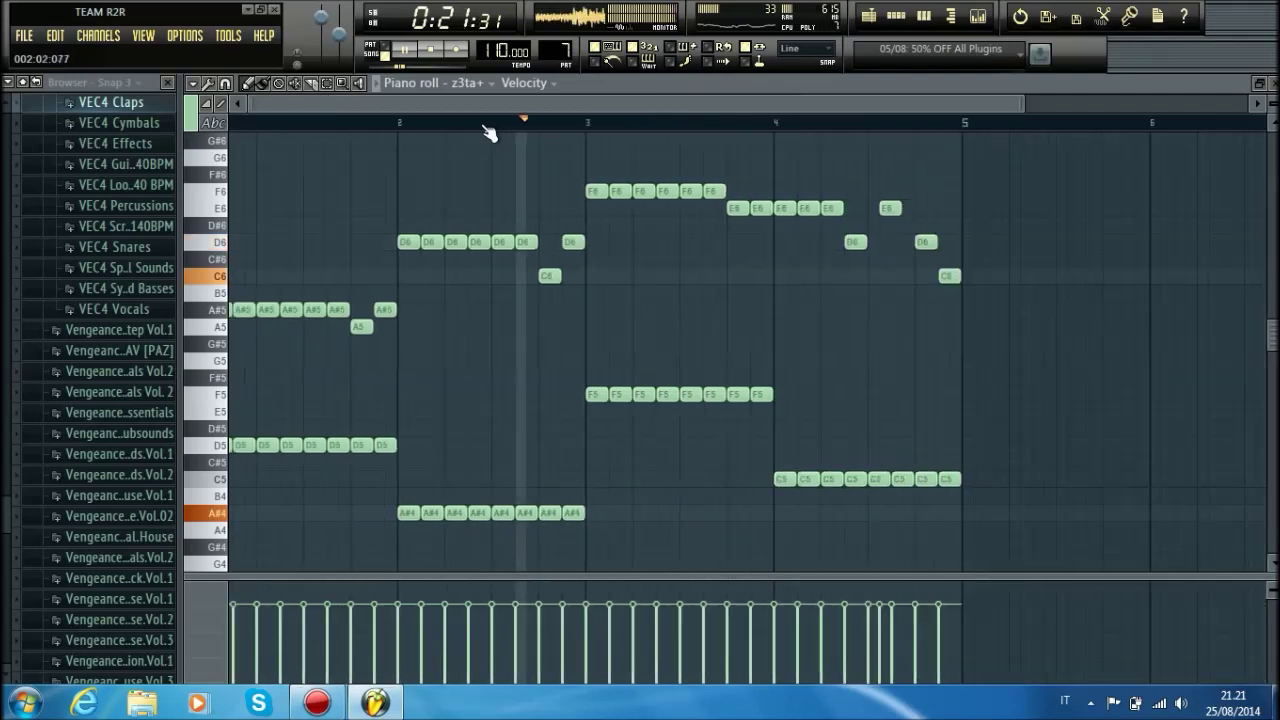
{"action": "left_click_drag", "start_coordinate": [812, 538], "coordinate": [226, 384]}
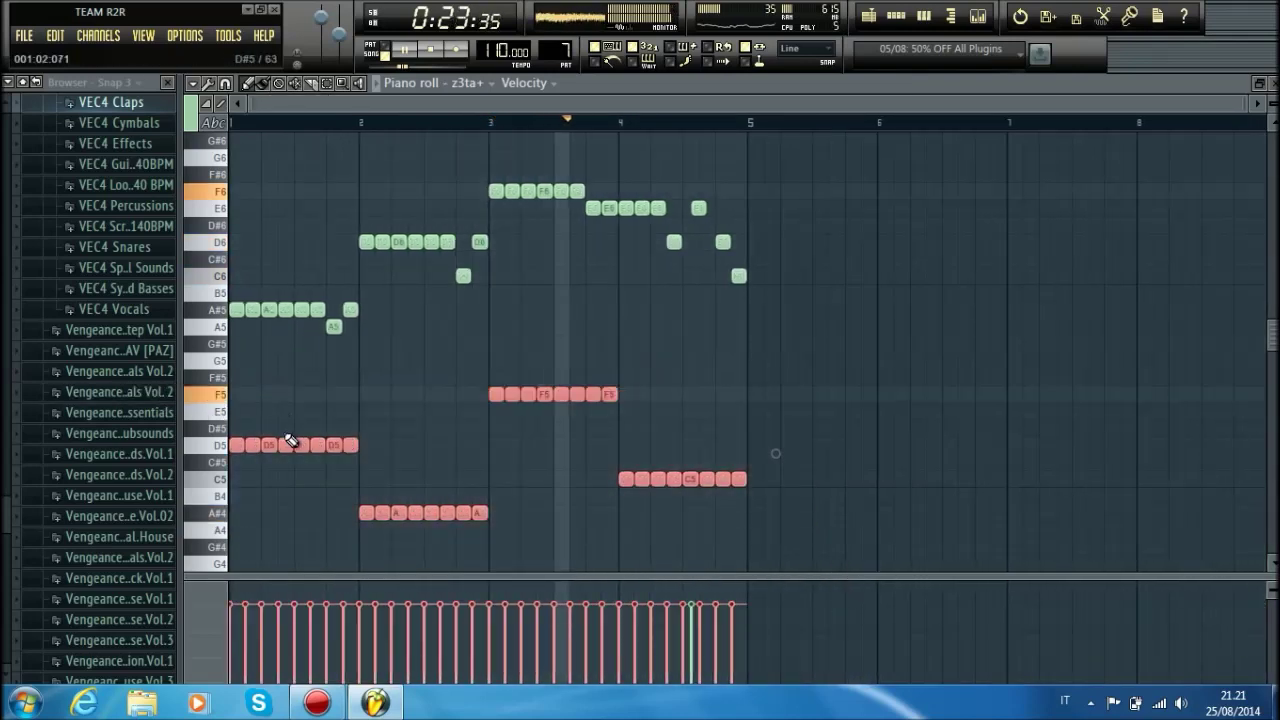
{"action": "left_click_drag", "start_coordinate": [282, 442], "coordinate": [176, 233]}
{"action": "left_click_drag", "start_coordinate": [267, 258], "coordinate": [199, 207]}
Step: Play Pattern 7 on its own, close its piano roll, and return to song playback in the playlist
{"action": "key", "text": "space"}
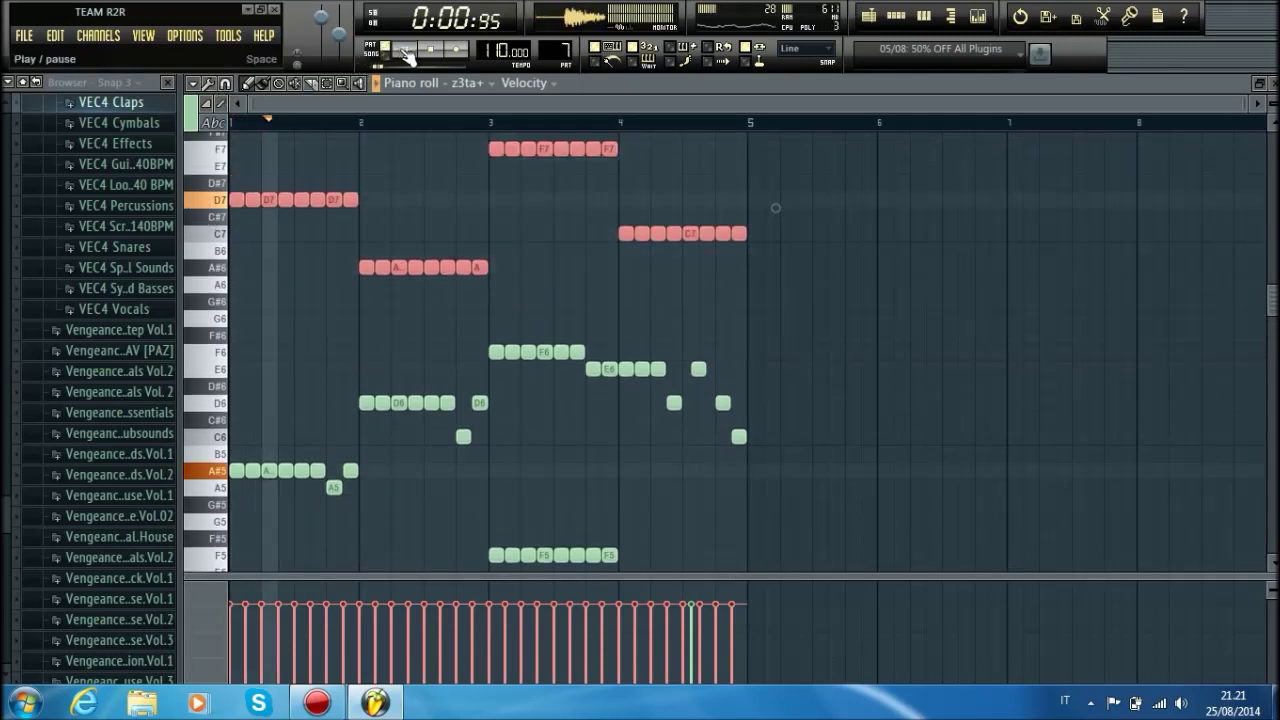
{"action": "scroll", "coordinate": [406, 297], "scroll_direction": "down", "scroll_amount": 4}
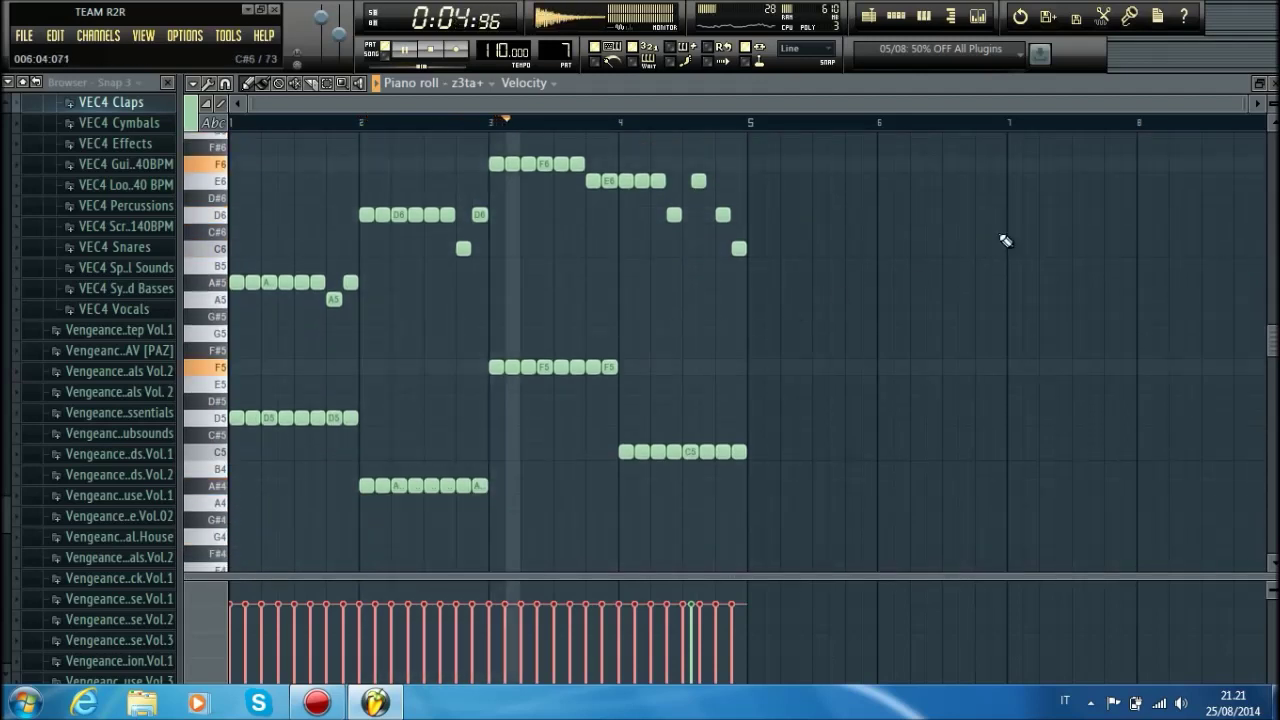
{"action": "left_click", "coordinate": [1274, 84]}
{"action": "left_click", "coordinate": [731, 97]}
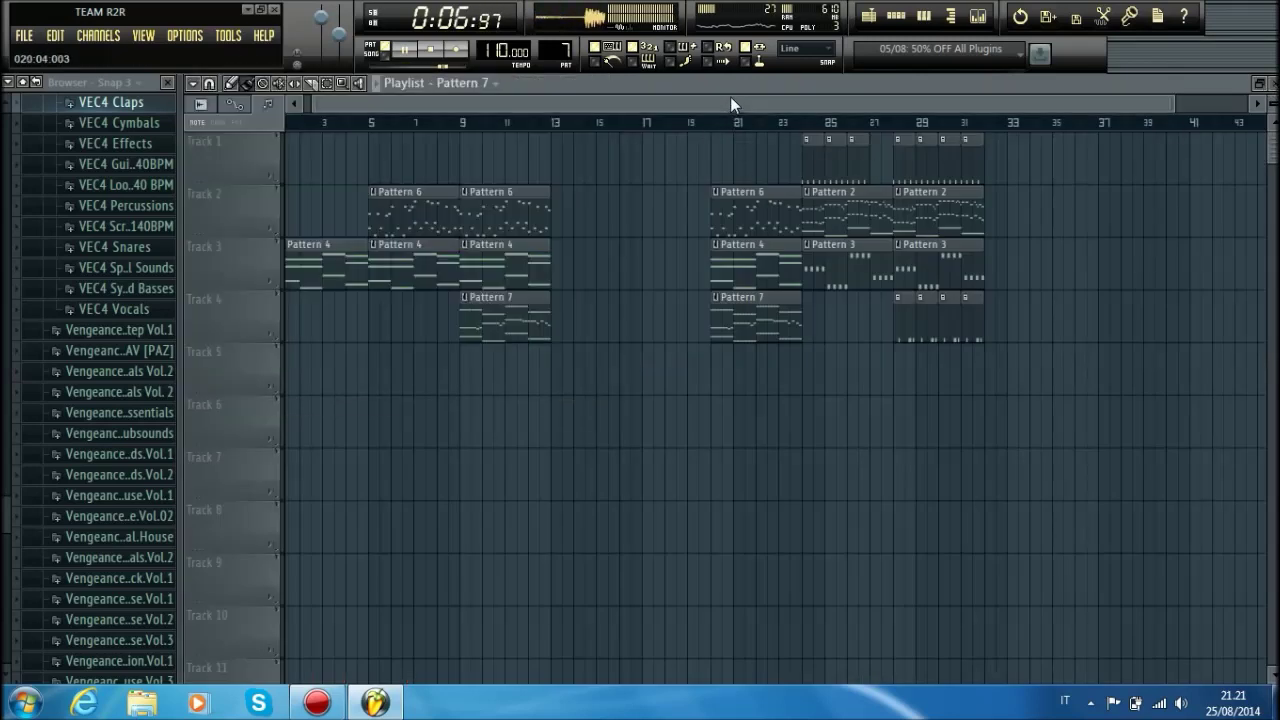
{"action": "key", "text": "l"}
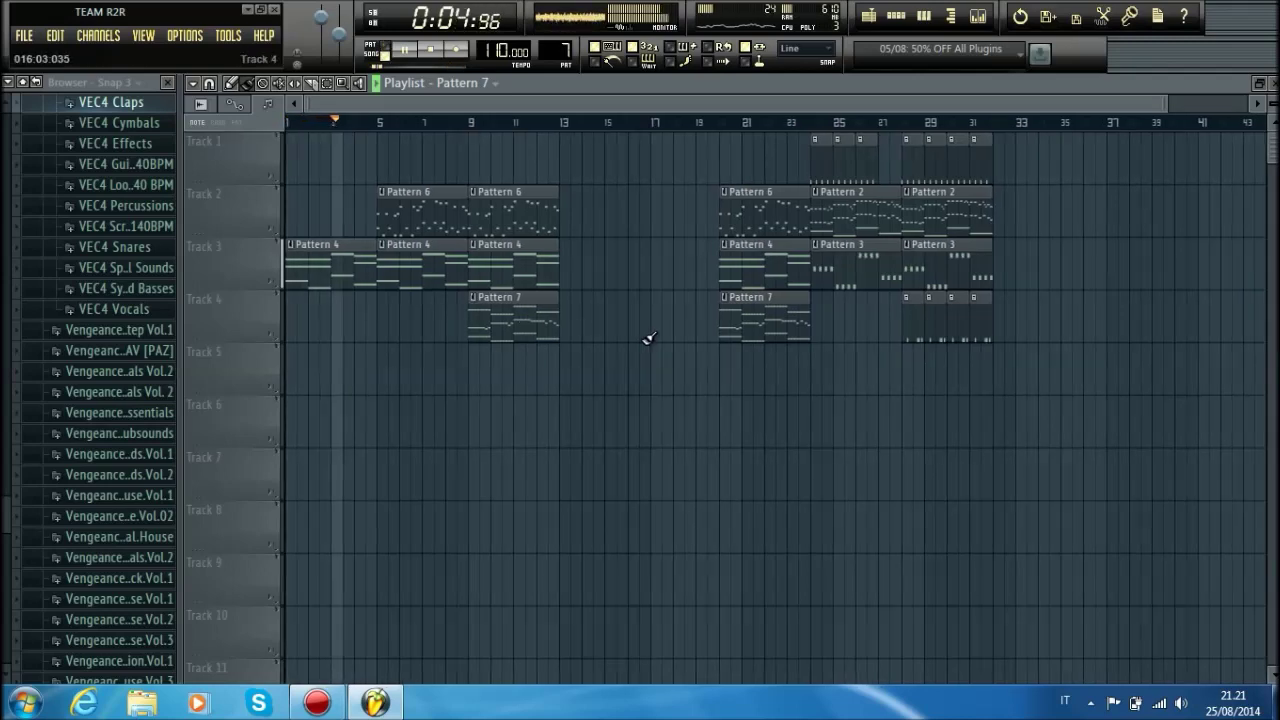
Step: Delete the remaining Pattern 7, Pattern 4 and Pattern 6 clips at bar 20
{"action": "right_click", "coordinate": [752, 316]}
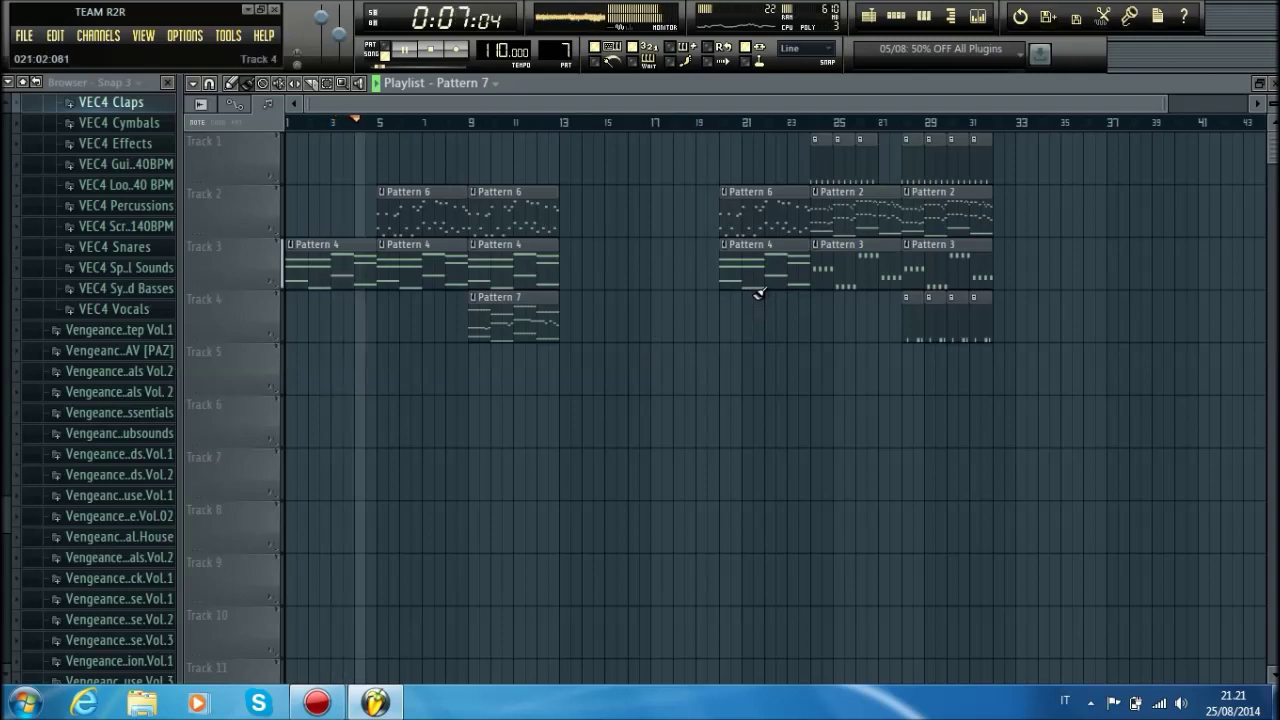
{"action": "right_click", "coordinate": [751, 262]}
{"action": "right_click", "coordinate": [752, 212]}
Step: Move the earlier Pattern 3 clip to bar 5 on Track 5, repeat it at bar 9, and put Pattern 8 on Track 6 across bars 9 to 12
{"action": "left_click_drag", "start_coordinate": [843, 263], "coordinate": [739, 264]}
{"action": "left_click_drag", "start_coordinate": [607, 323], "coordinate": [411, 388]}
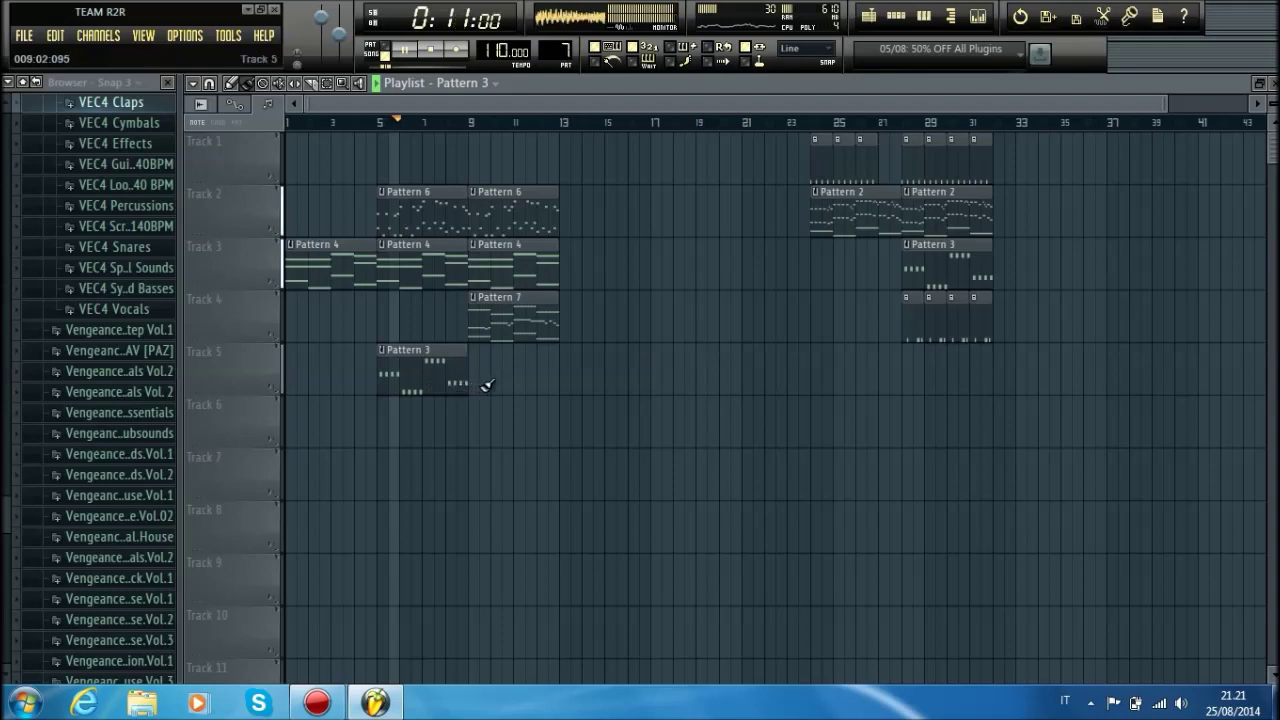
{"action": "left_click", "coordinate": [481, 374]}
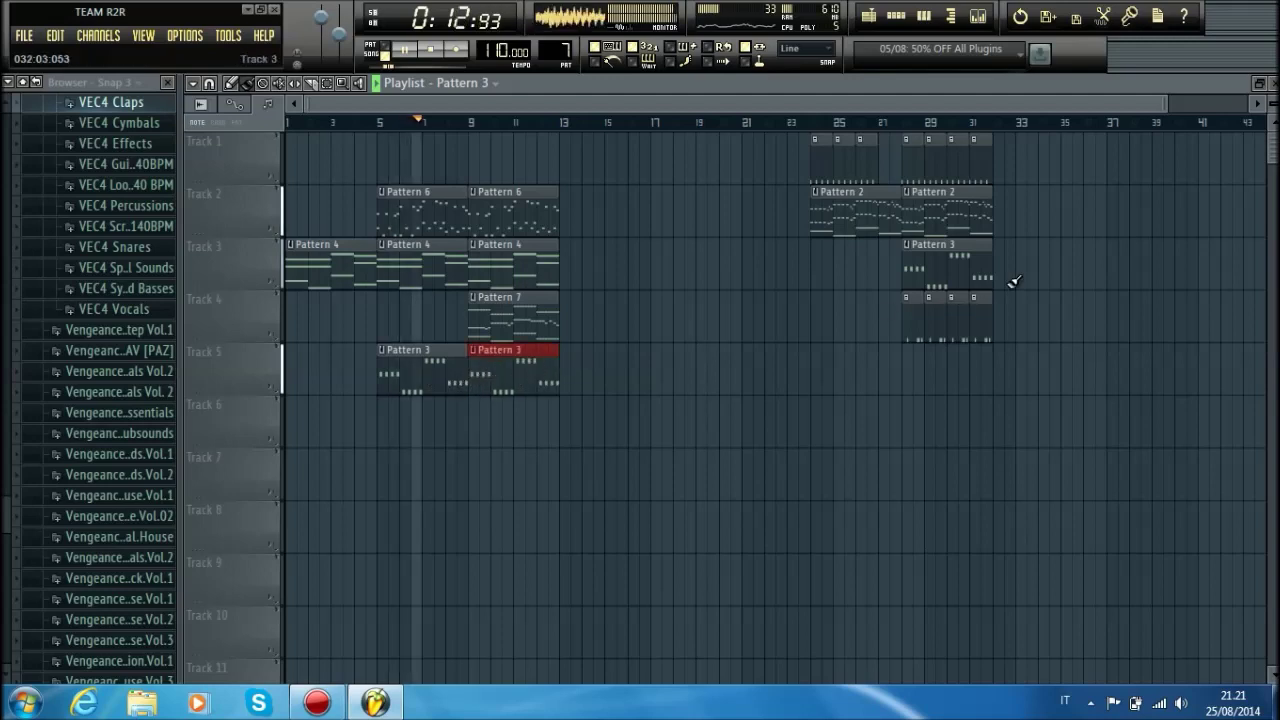
{"action": "mouse_move", "coordinate": [937, 323]}
{"action": "left_mouse_down"}
{"action": "mouse_move", "coordinate": [698, 423]}
{"action": "mouse_move", "coordinate": [504, 463]}
{"action": "mouse_move", "coordinate": [483, 447]}
{"action": "mouse_move", "coordinate": [501, 430]}
{"action": "mouse_move", "coordinate": [538, 427]}
{"action": "left_mouse_up"}
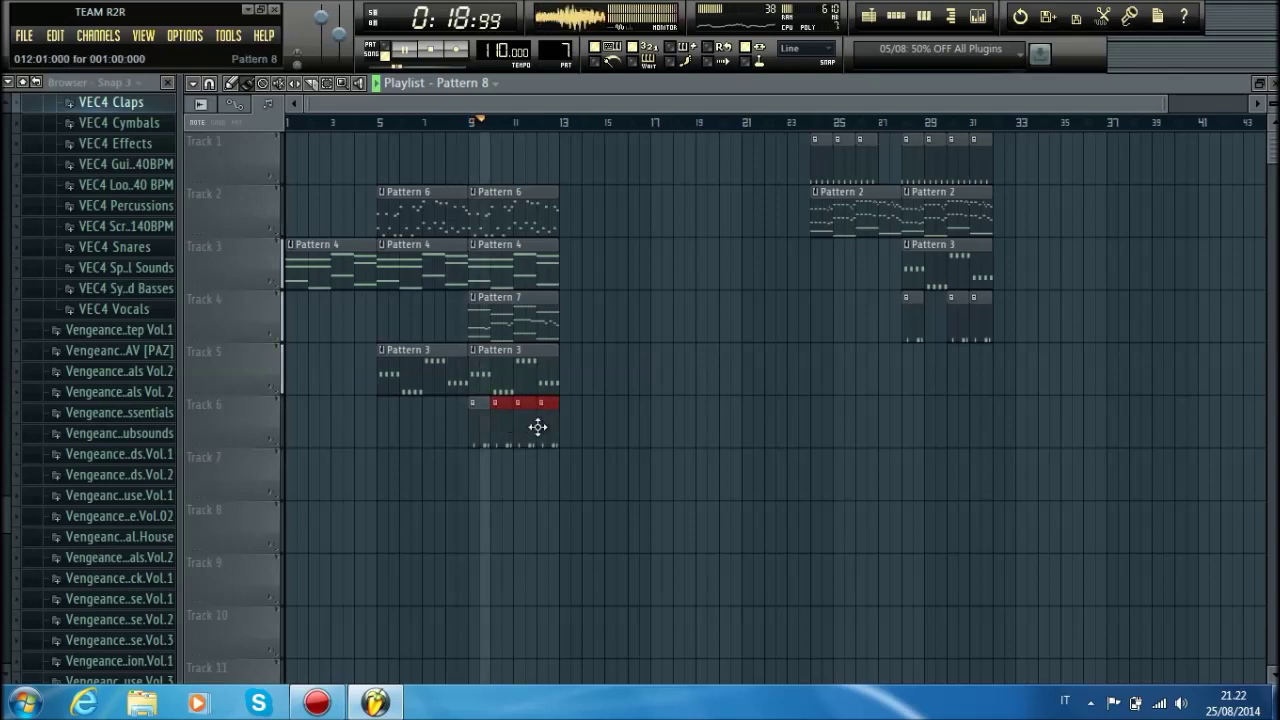
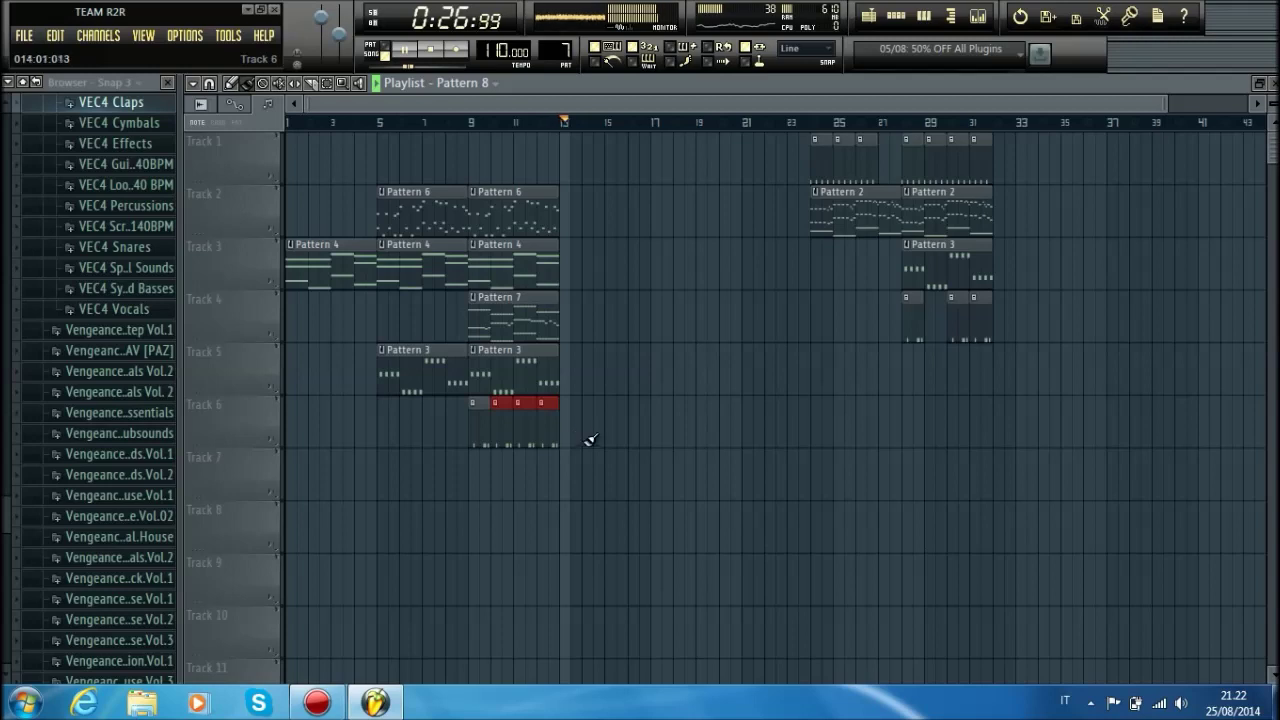
Step: Stop playback, move the Pattern 4 clips at bars 1 and 5 down to Track 4, and move Pattern 7 to Track 7
{"action": "key", "text": "space"}
{"action": "left_click_drag", "start_coordinate": [327, 272], "coordinate": [314, 331]}
{"action": "left_click_drag", "start_coordinate": [419, 275], "coordinate": [415, 334]}
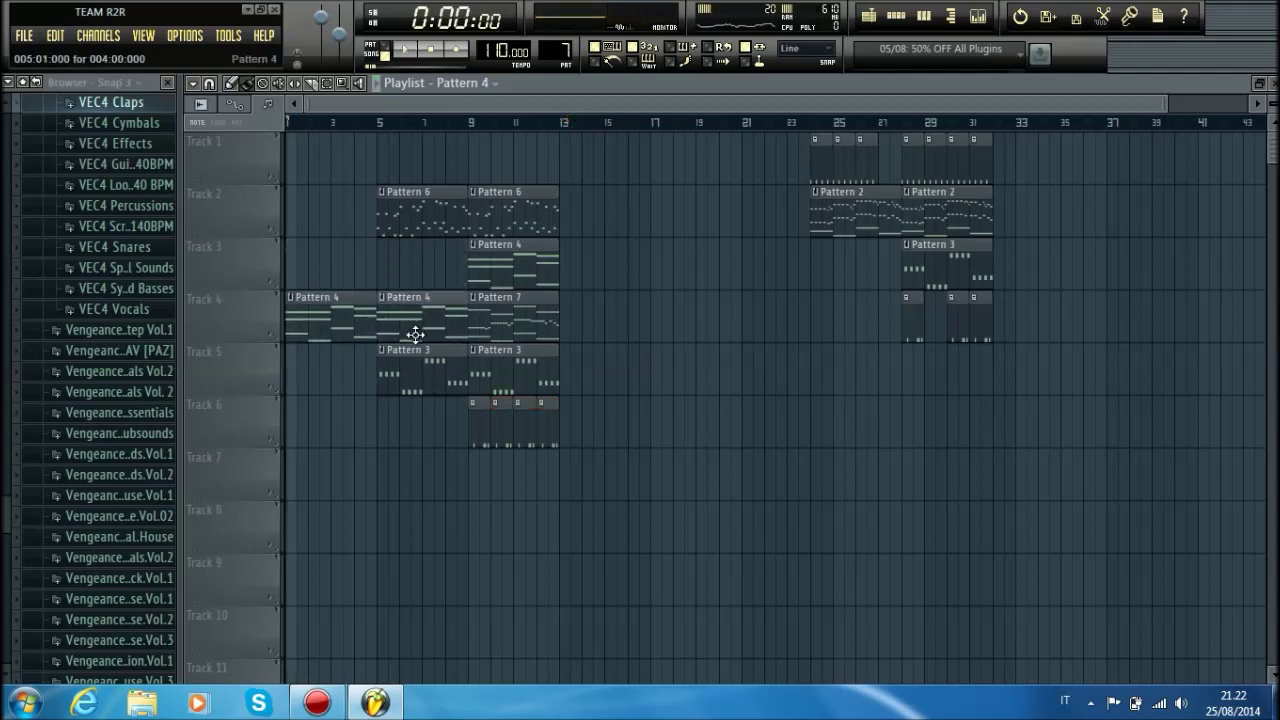
{"action": "left_click_drag", "start_coordinate": [541, 315], "coordinate": [514, 457]}
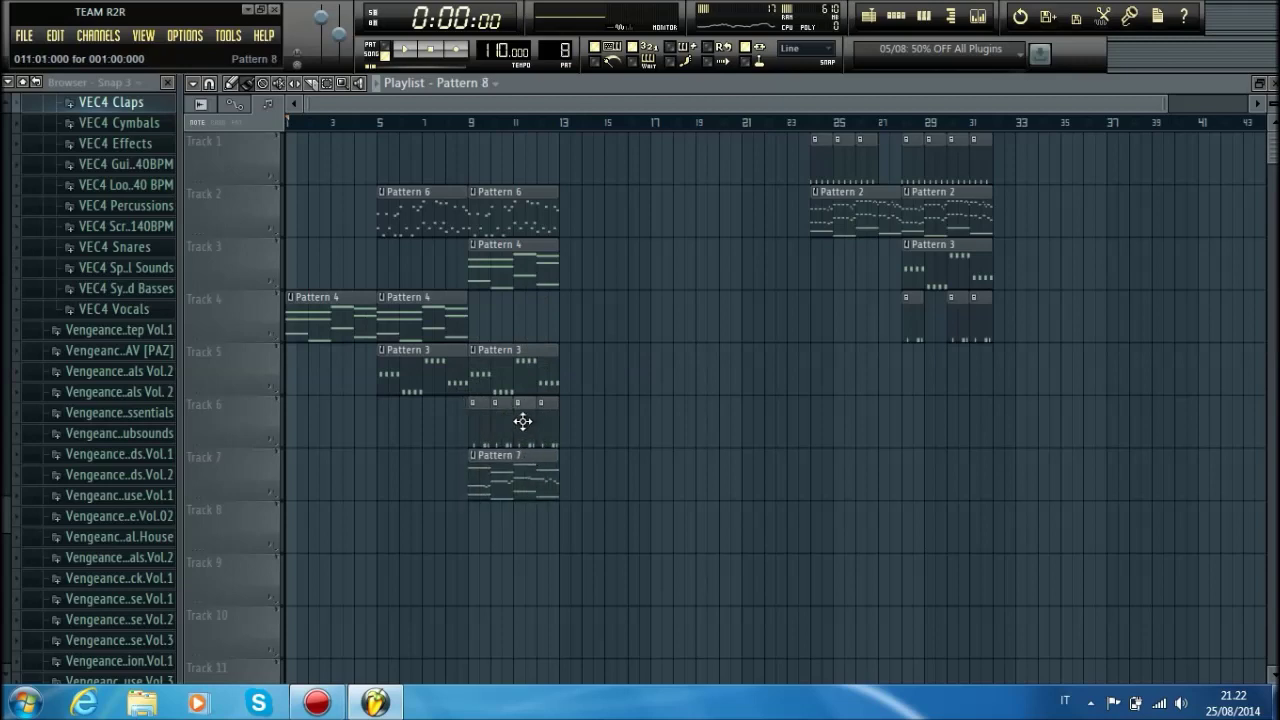
Step: Transfer the Pattern 8 clips across bars 9 to 12 from Track 6 to Track 8
{"action": "mouse_move", "coordinate": [522, 443]}
{"action": "left_mouse_down"}
{"action": "mouse_move", "coordinate": [498, 508]}
{"action": "mouse_move", "coordinate": [468, 538]}
{"action": "mouse_move", "coordinate": [532, 519]}
{"action": "left_mouse_up"}
{"action": "right_click", "coordinate": [541, 422]}
{"action": "right_click", "coordinate": [497, 422]}
{"action": "right_click", "coordinate": [474, 422]}
Step: Regroup the remaining intro clips with Pattern 3 on Track 3, Pattern 4 on Track 4 and Pattern 6 on Track 6
{"action": "left_click_drag", "start_coordinate": [508, 377], "coordinate": [510, 330]}
{"action": "left_click_drag", "start_coordinate": [429, 370], "coordinate": [428, 430]}
{"action": "left_click_drag", "start_coordinate": [511, 224], "coordinate": [517, 428]}
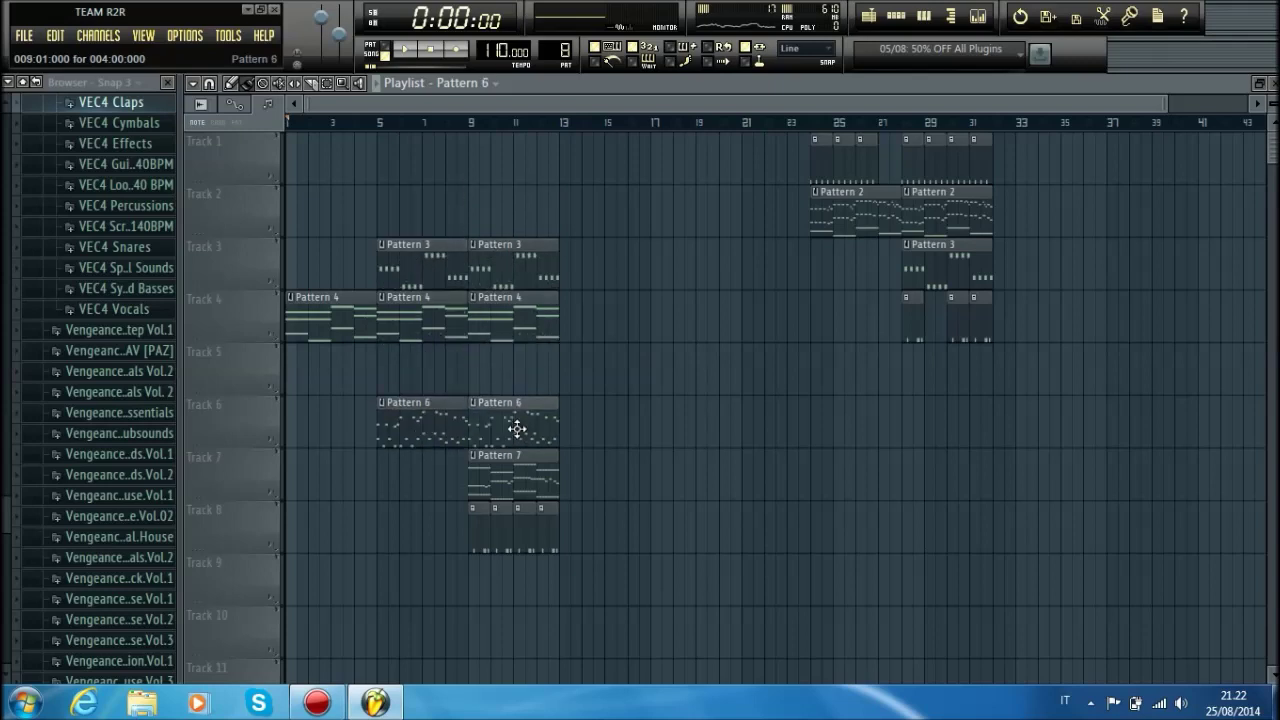
Step: Start playback, move the earlier Pattern 2 clip to bar 17 and drop the bar 25 Pattern 1 clip onto Track 5
{"action": "key", "text": "space"}
{"action": "left_click_drag", "start_coordinate": [851, 211], "coordinate": [696, 233]}
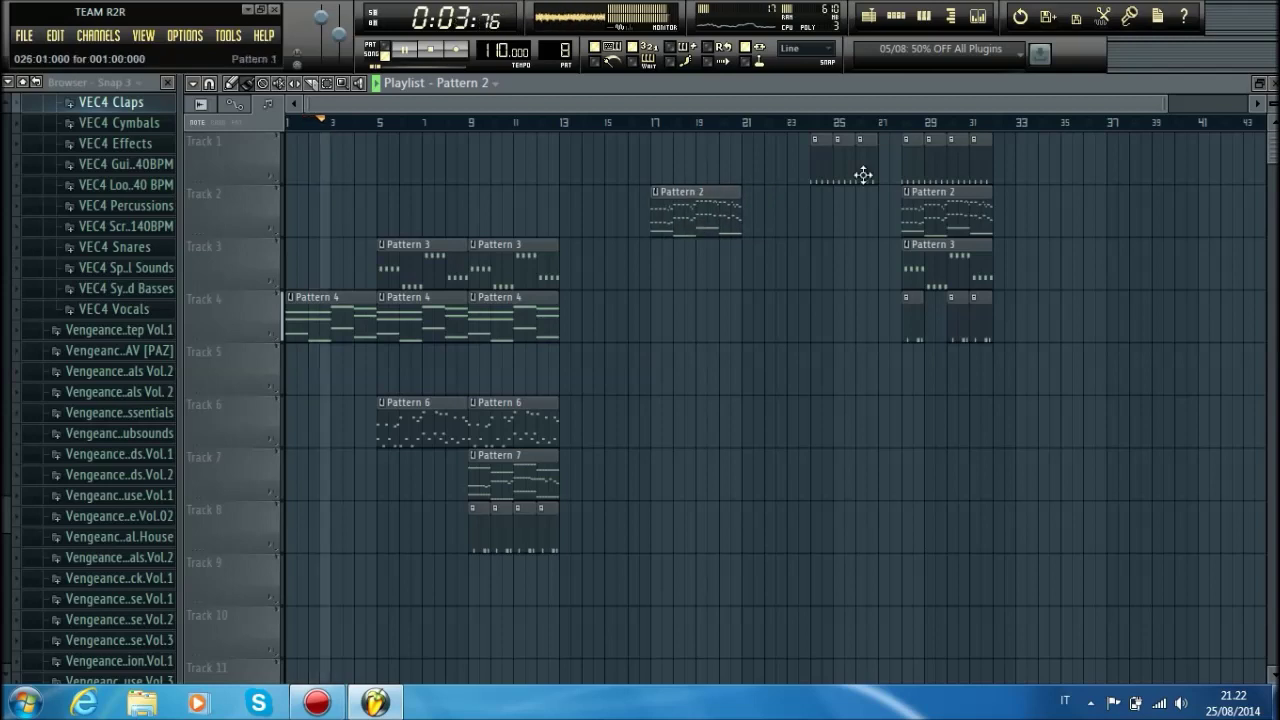
{"action": "left_click_drag", "start_coordinate": [843, 169], "coordinate": [853, 385]}
Step: Restore the playlist size and, in Pattern 9, fill Hat every 4 steps and place Snare hits on steps 5 and 13
{"action": "left_click", "coordinate": [1259, 84]}
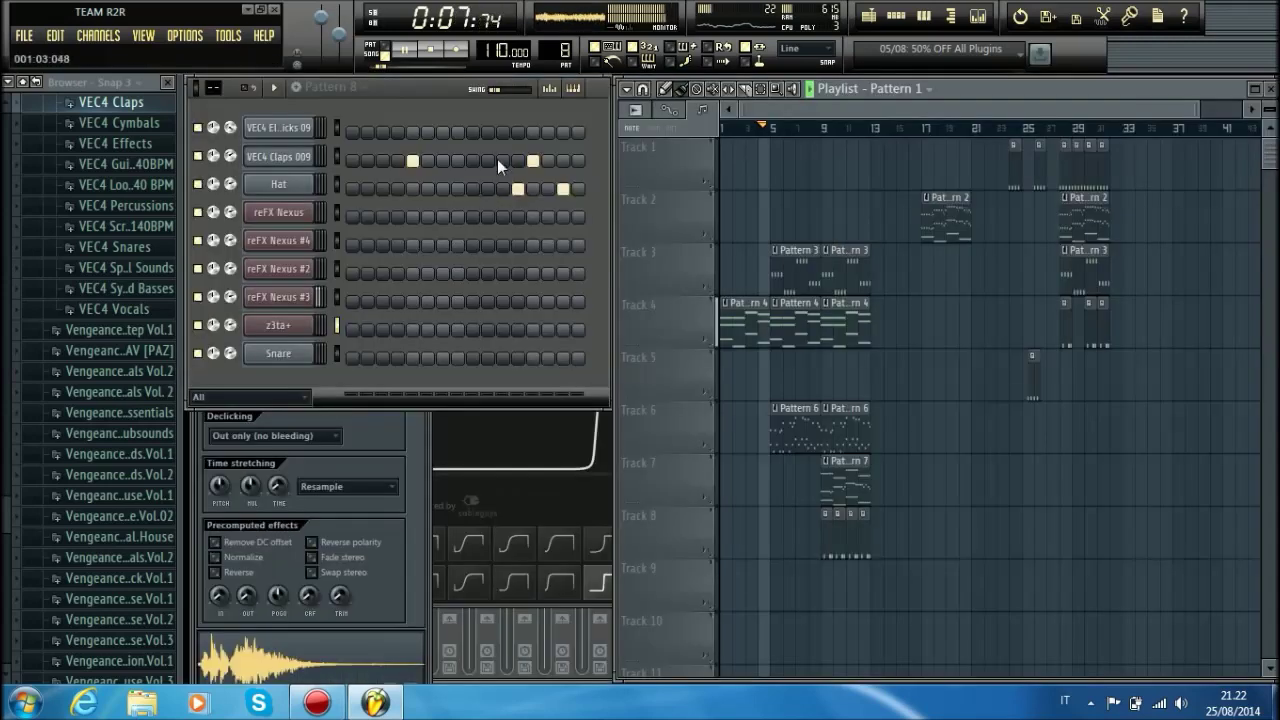
{"action": "left_click_drag", "start_coordinate": [543, 48], "coordinate": [543, 42]}
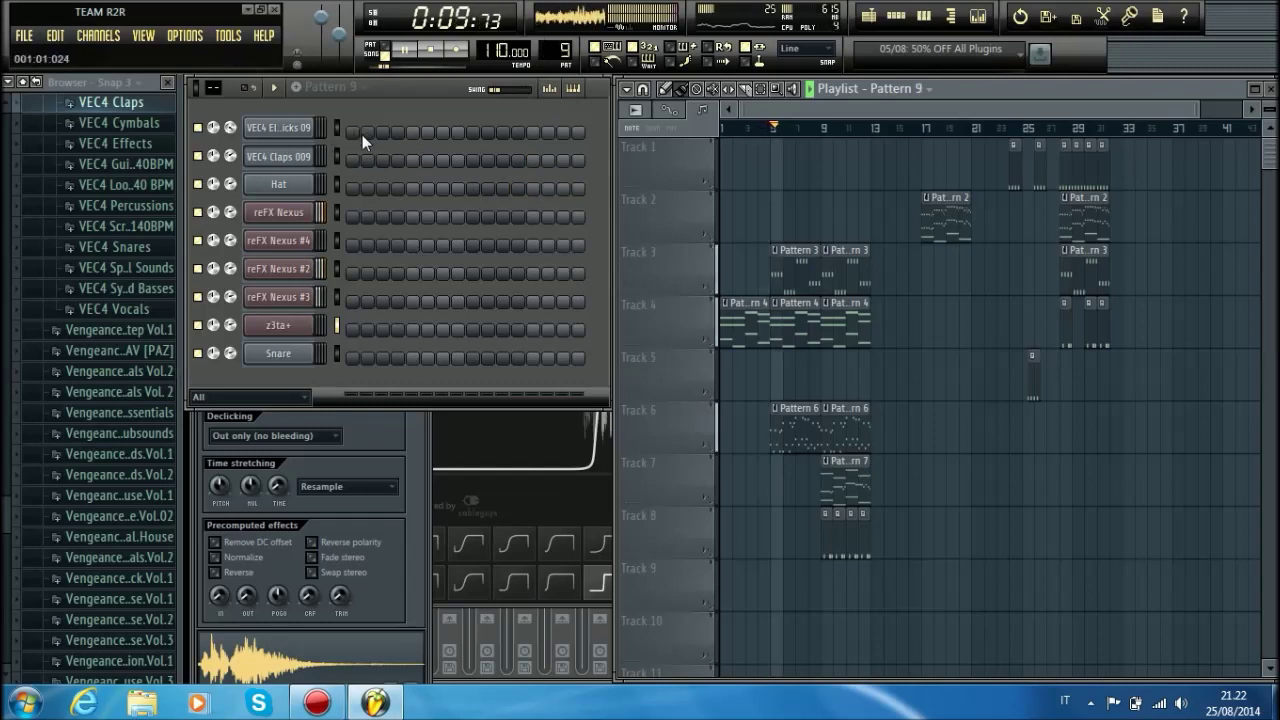
{"action": "right_click", "coordinate": [305, 184]}
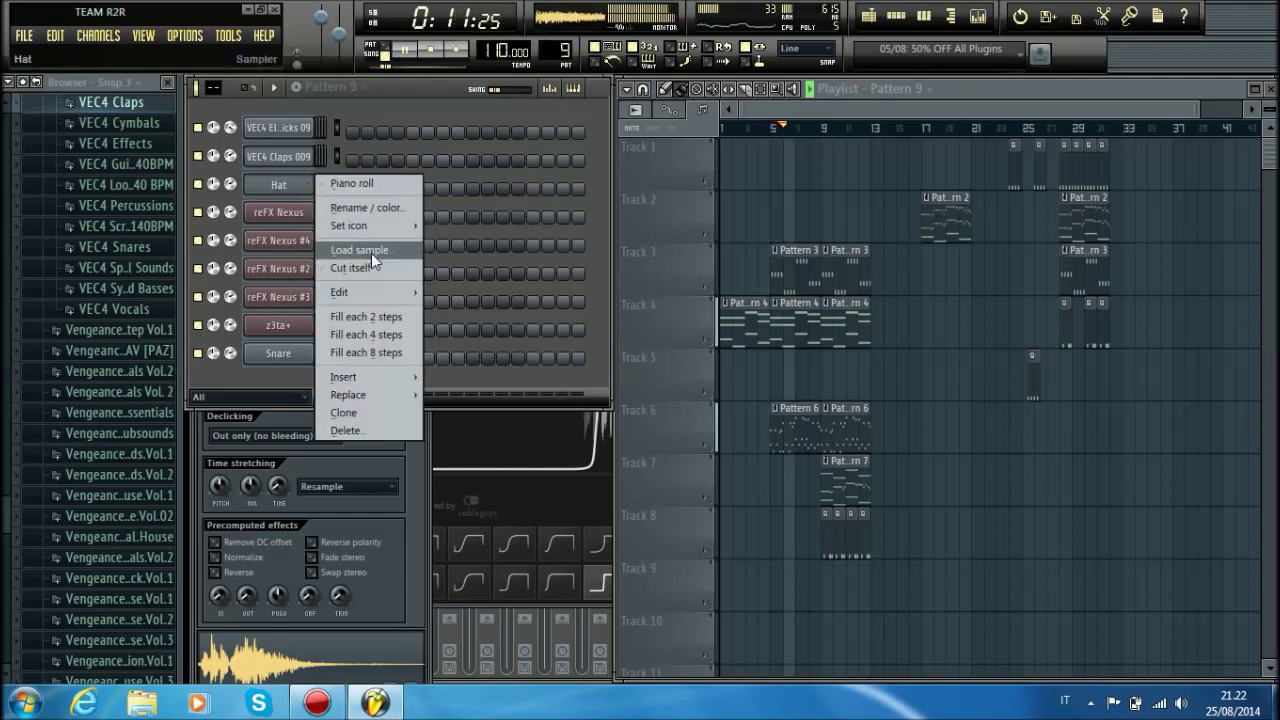
{"action": "left_click", "coordinate": [401, 336]}
{"action": "left_click", "coordinate": [412, 358]}
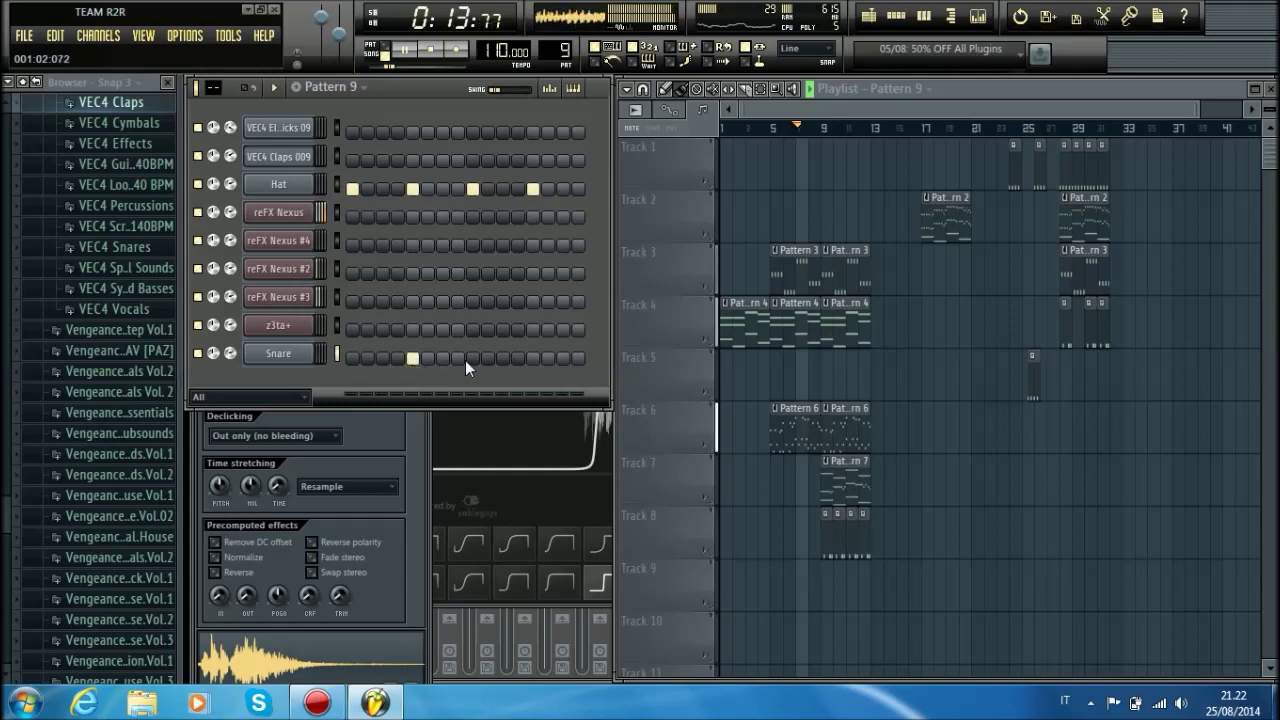
{"action": "left_click", "coordinate": [533, 358]}
Step: Replace the Snare channel's sample with VEE2 Snare 009 from the FLP + Samples folder and close the channel settings
{"action": "left_click", "coordinate": [22, 82]}
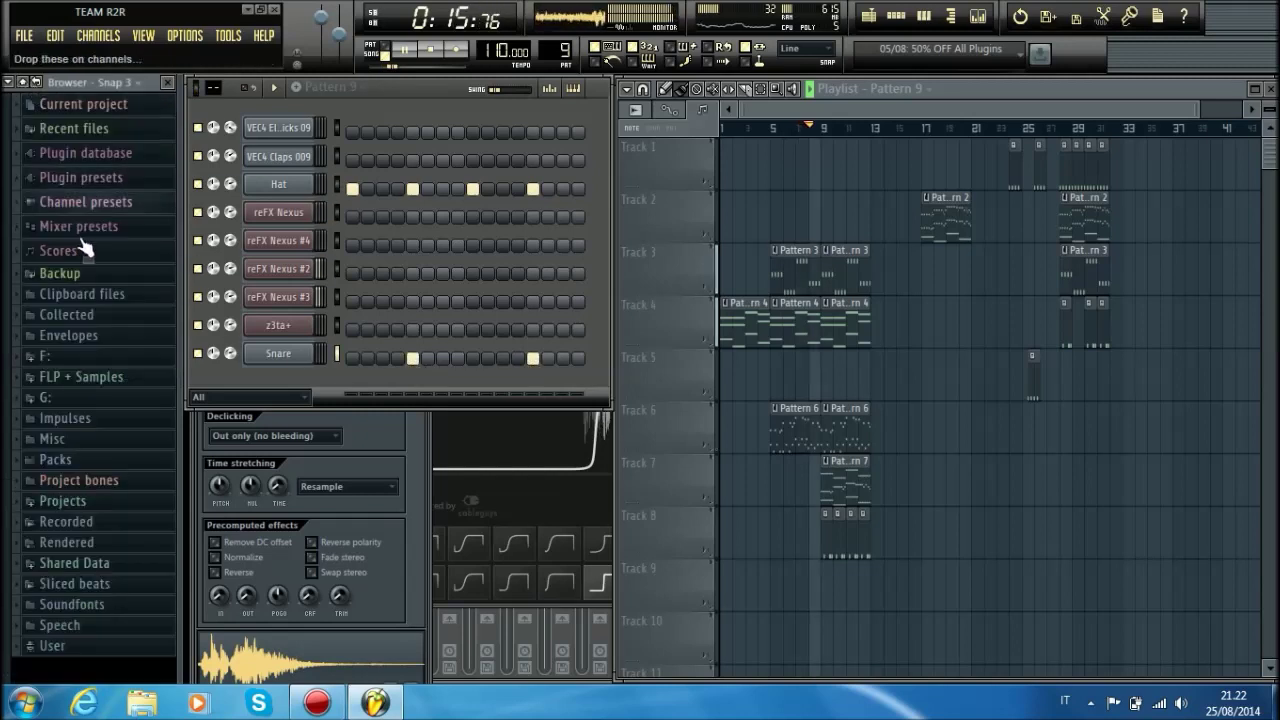
{"action": "left_click", "coordinate": [103, 375]}
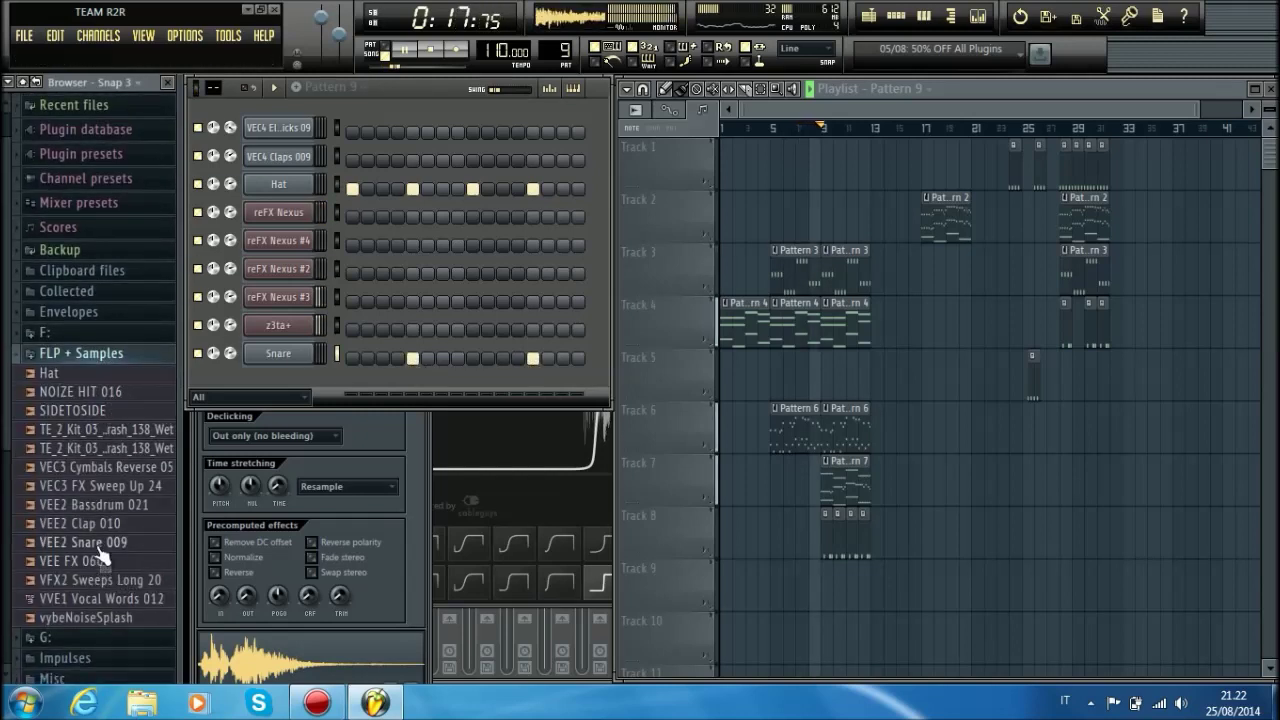
{"action": "left_click_drag", "start_coordinate": [92, 542], "coordinate": [295, 372]}
{"action": "left_click", "coordinate": [294, 358]}
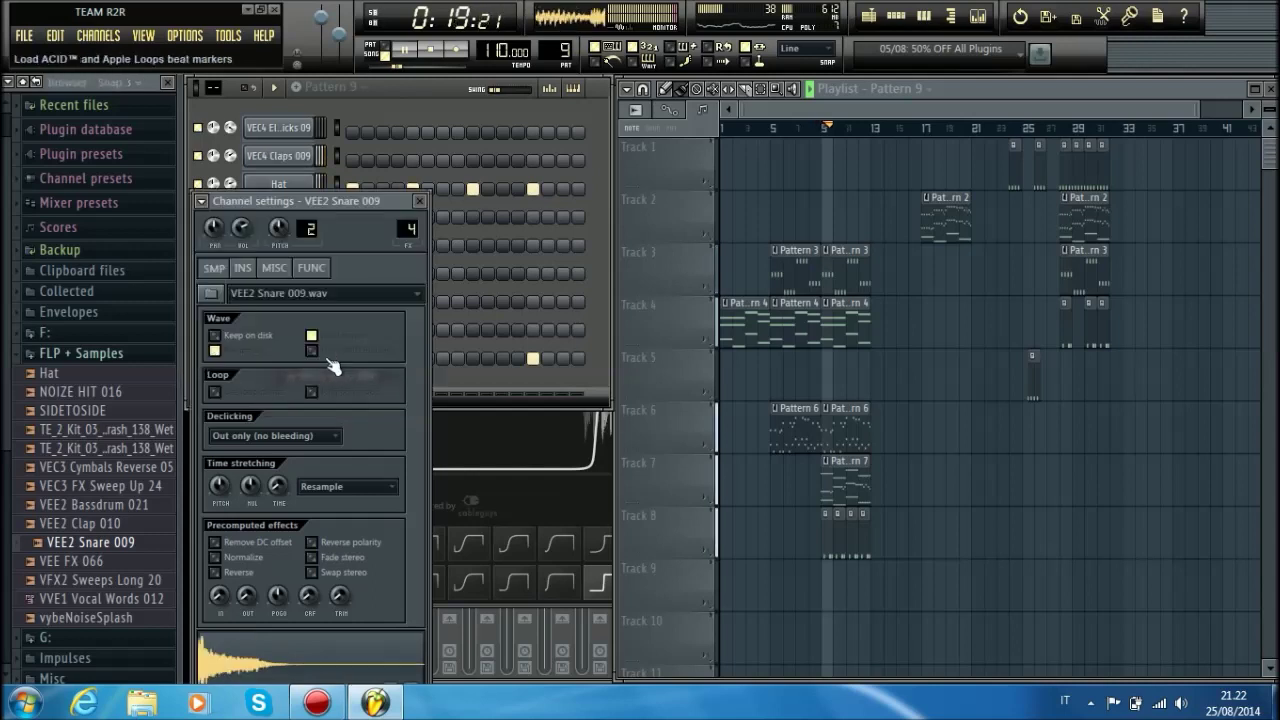
{"action": "left_click", "coordinate": [423, 202]}
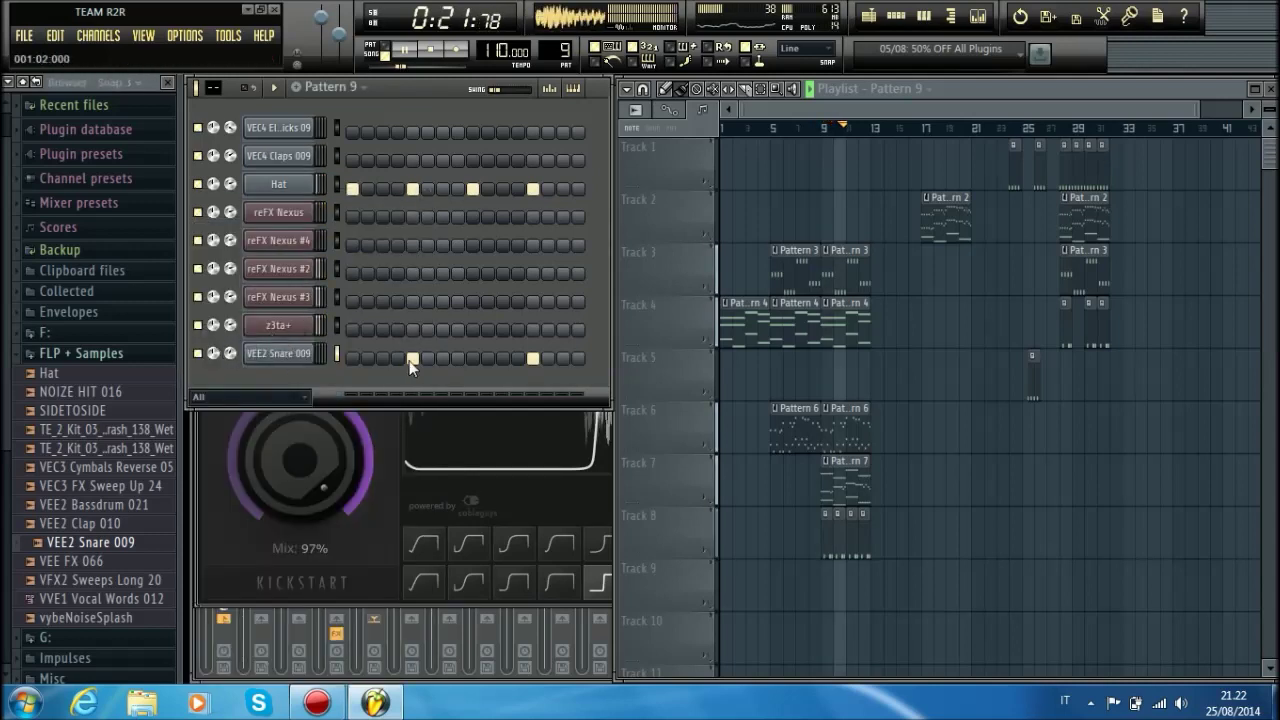
Step: Complete the Pattern 9 snare hits on steps 1, 5, 9 and 13, and stop playback
{"action": "left_click", "coordinate": [487, 358]}
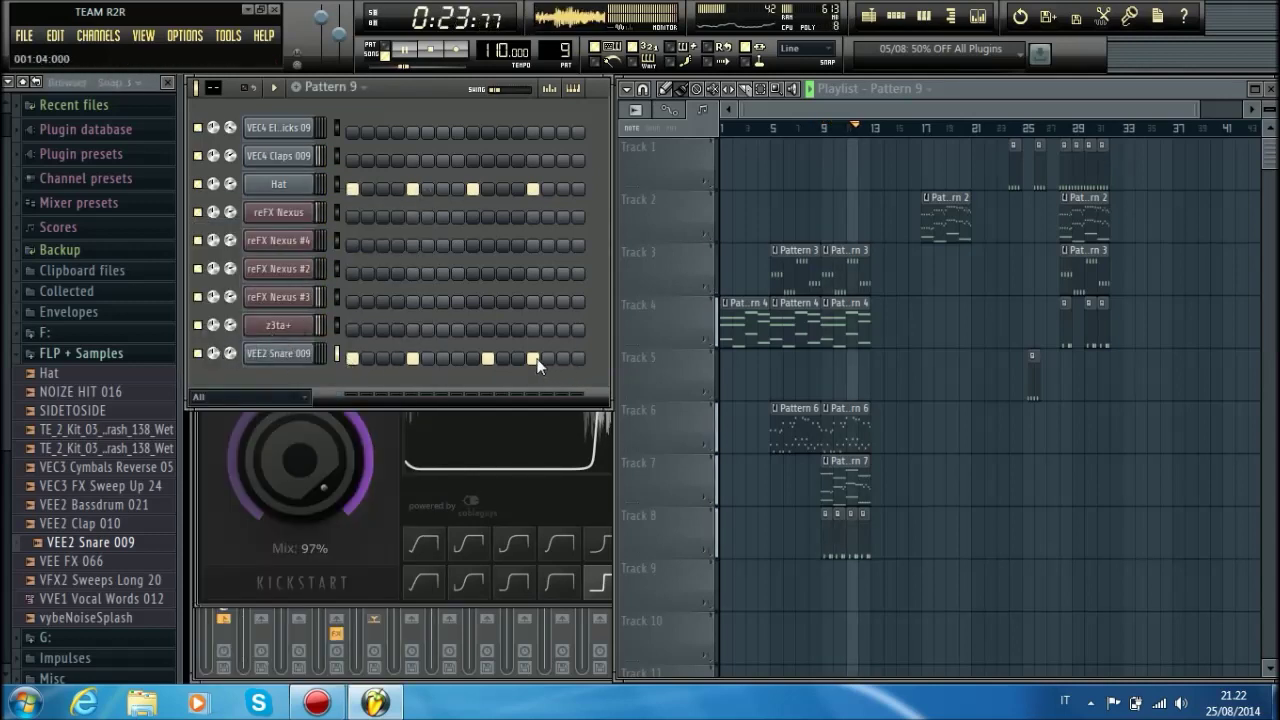
{"action": "left_click", "coordinate": [472, 358]}
{"action": "key", "text": "space"}
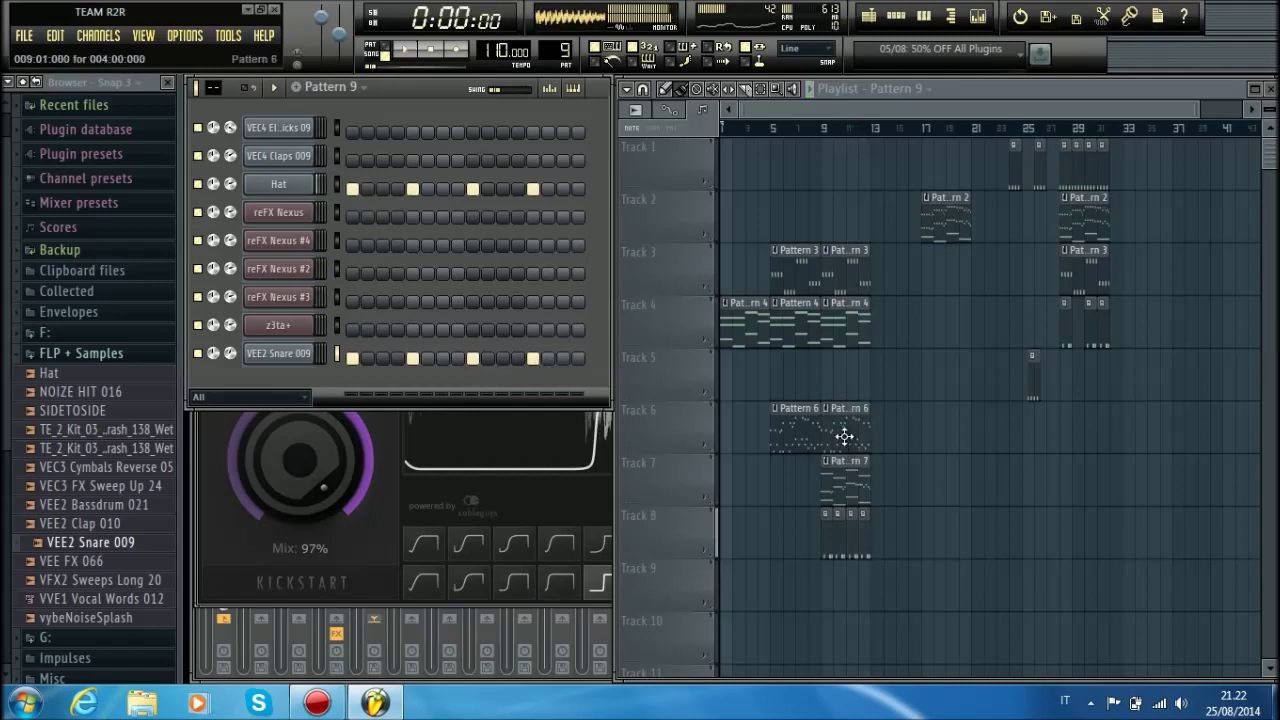
Step: Add Pattern 9 on Track 9 across bars 9 to 12, play from bar 8, and add Hat hits on steps 14 and 16
{"action": "left_click_drag", "start_coordinate": [829, 564], "coordinate": [866, 564]}
{"action": "left_click", "coordinate": [812, 128]}
{"action": "key", "text": "space"}
{"action": "left_click", "coordinate": [548, 189]}
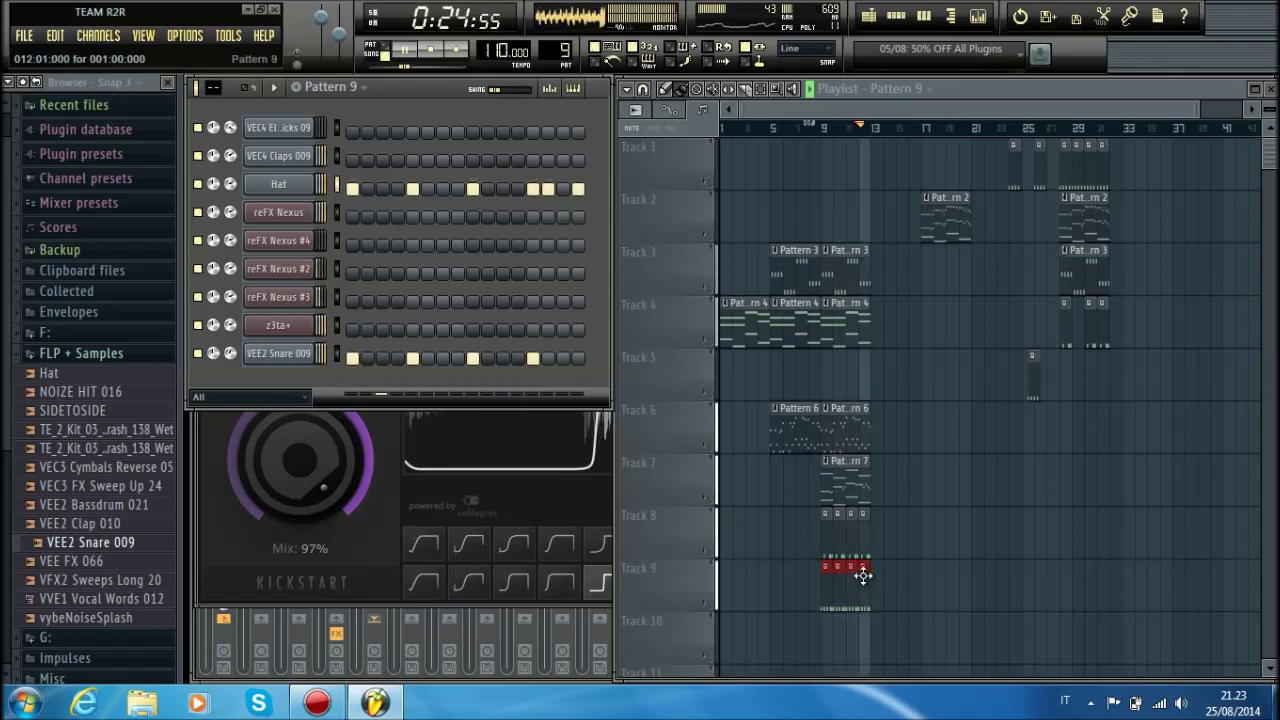
Step: Duplicate all clips of bars 9 to 12 into bars 13 to 16 and move the bar 17 Pattern 2 clip to bar 18
{"action": "left_click", "coordinate": [910, 588]}
{"action": "left_click_drag", "start_coordinate": [910, 588], "coordinate": [829, 280]}
{"action": "key", "text": "ctrl+b"}
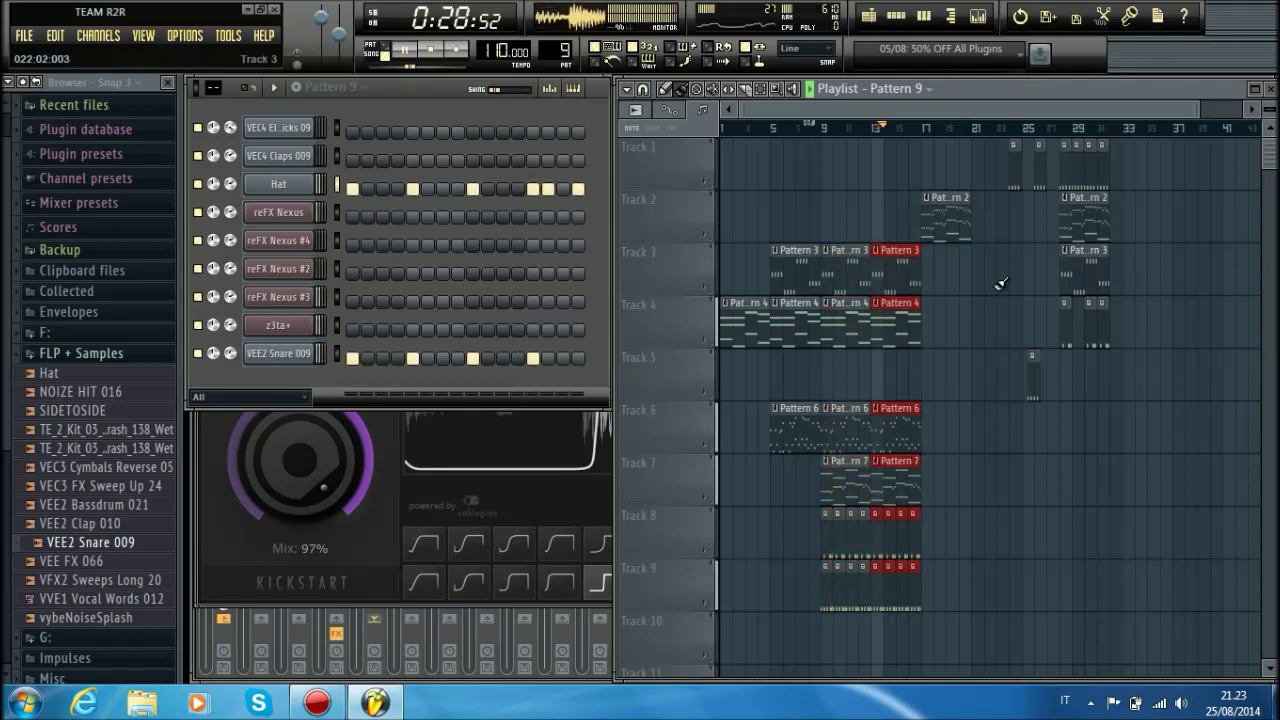
{"action": "left_click_drag", "start_coordinate": [950, 220], "coordinate": [966, 220]}
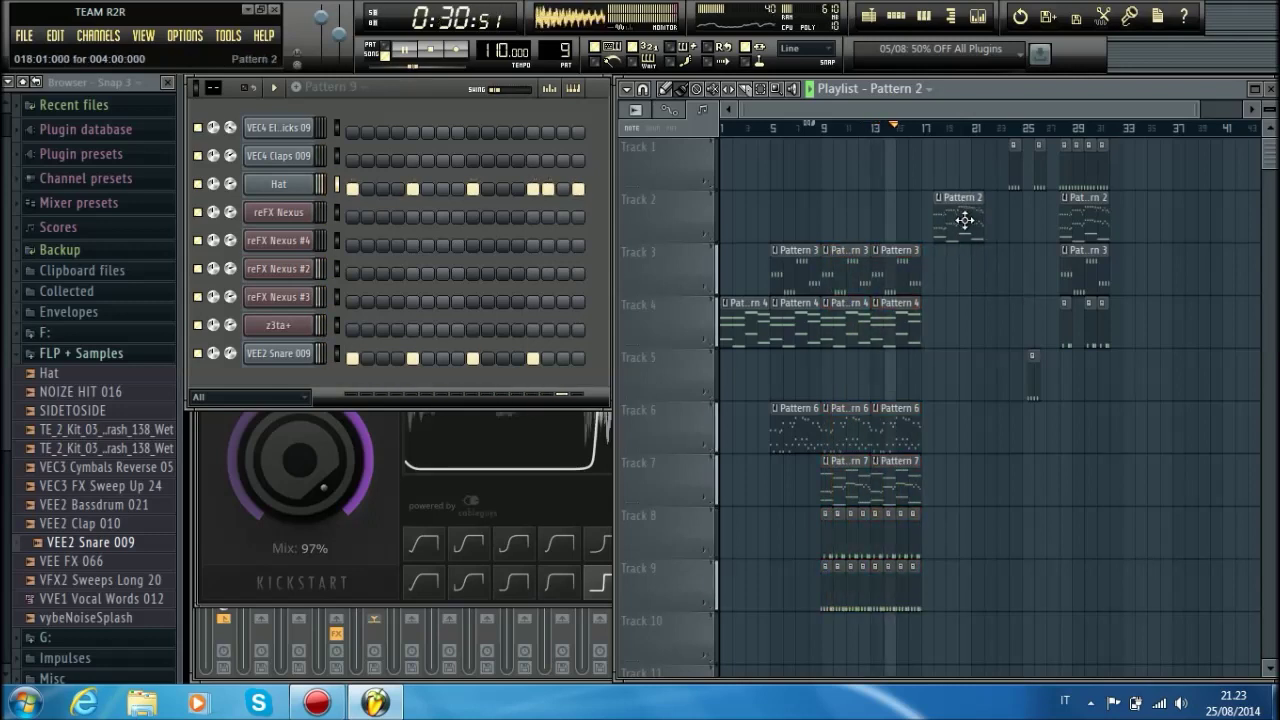
Step: Delete the Pattern 9 clip at bar 16 on Track 9, stop playback and switch to Pattern 10
{"action": "left_click", "coordinate": [912, 514]}
{"action": "left_click", "coordinate": [978, 446]}
{"action": "right_click", "coordinate": [912, 584]}
{"action": "key", "text": "space"}
{"action": "scroll", "coordinate": [563, 50], "scroll_direction": "up", "scroll_amount": 1}
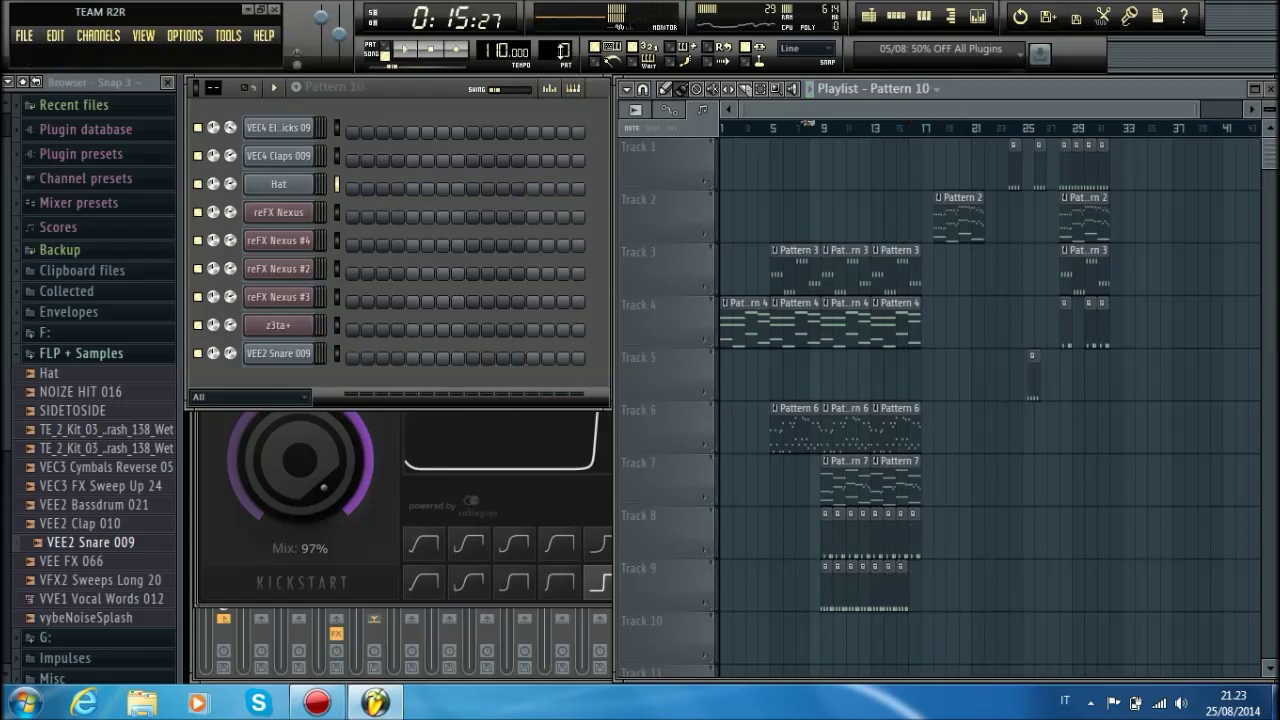
Step: Fill Pattern 10 with Hat on every second step and VEE2 Snare 009 on every step, and place it at bar 16 on Track 9
{"action": "left_click", "coordinate": [367, 189]}
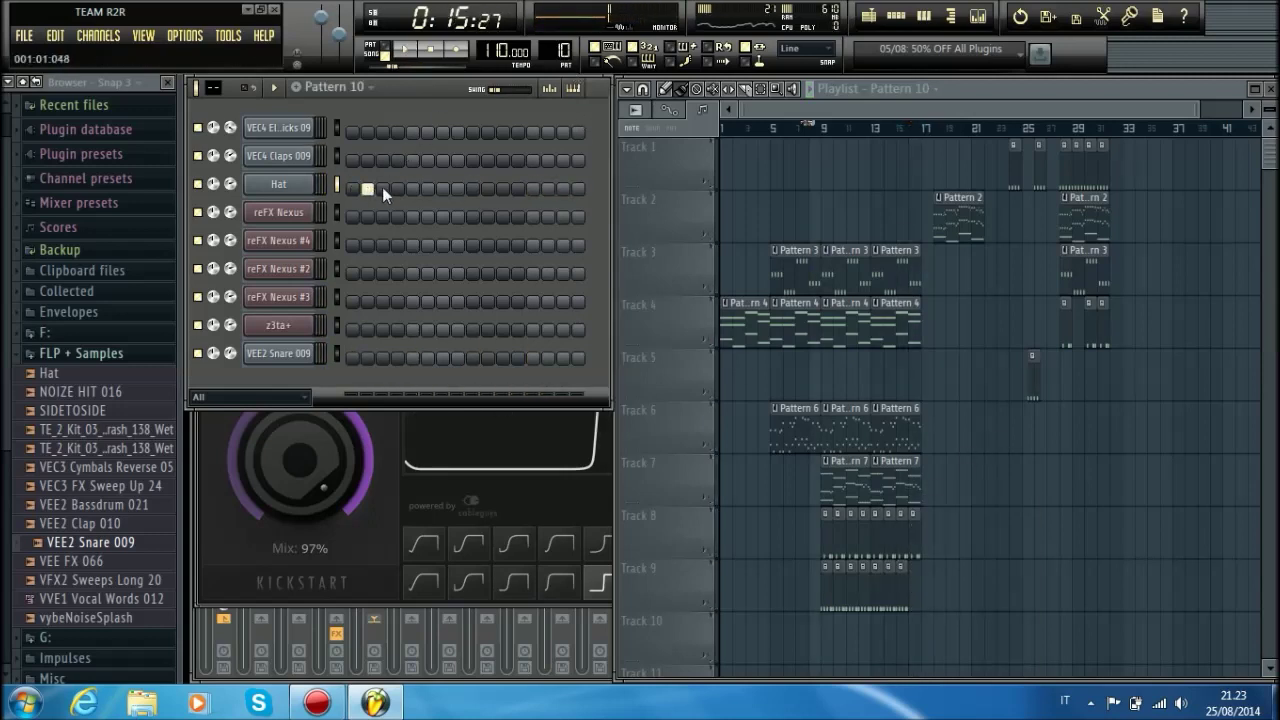
{"action": "right_click", "coordinate": [315, 189]}
{"action": "left_click", "coordinate": [335, 309]}
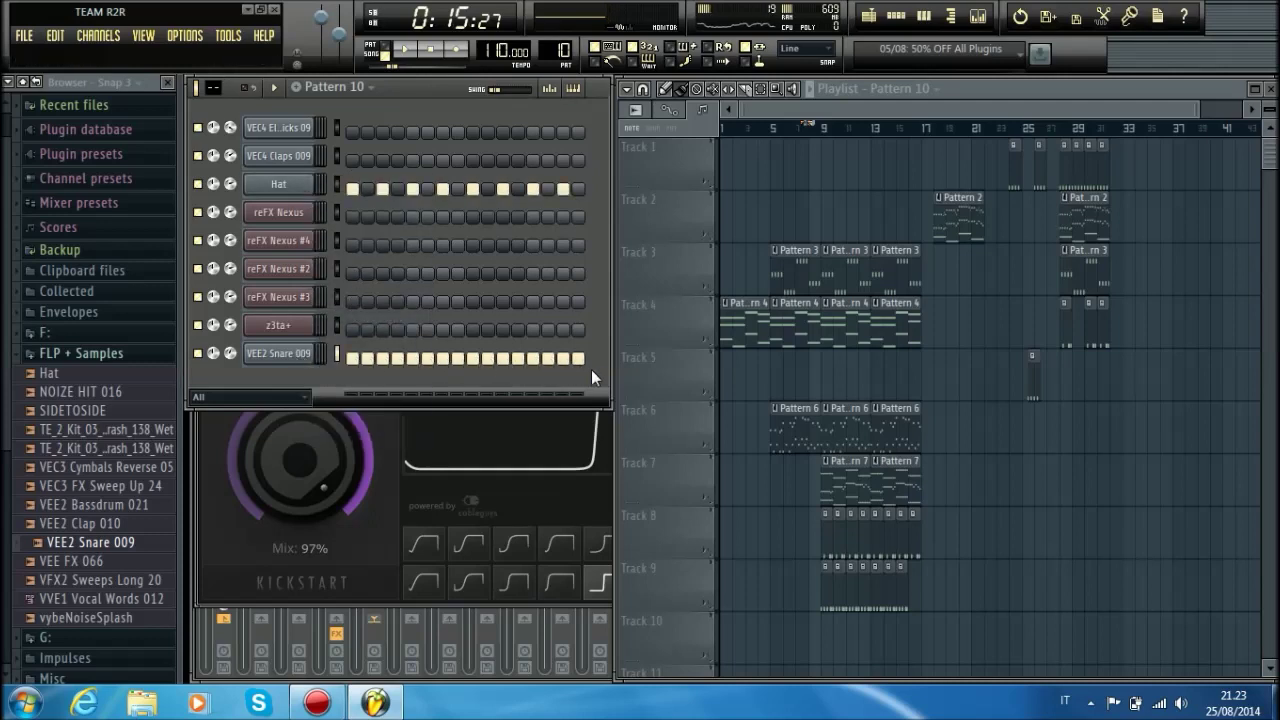
{"action": "left_click", "coordinate": [914, 574]}
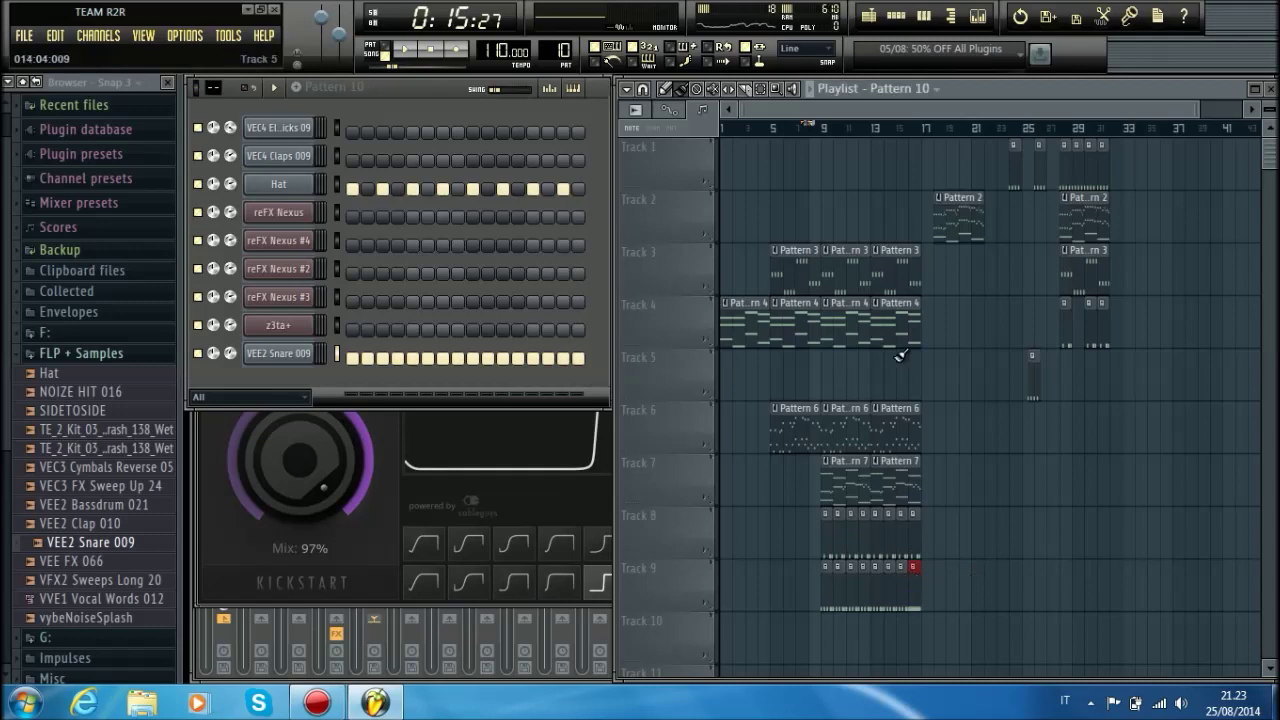
Step: Play from bar 15, move the Pattern 2 clip to bar 17 and fill bars 17 to 20 of Track 1 with Pattern 1
{"action": "left_click", "coordinate": [898, 130]}
{"action": "key", "text": "space"}
{"action": "left_click_drag", "start_coordinate": [952, 217], "coordinate": [944, 219]}
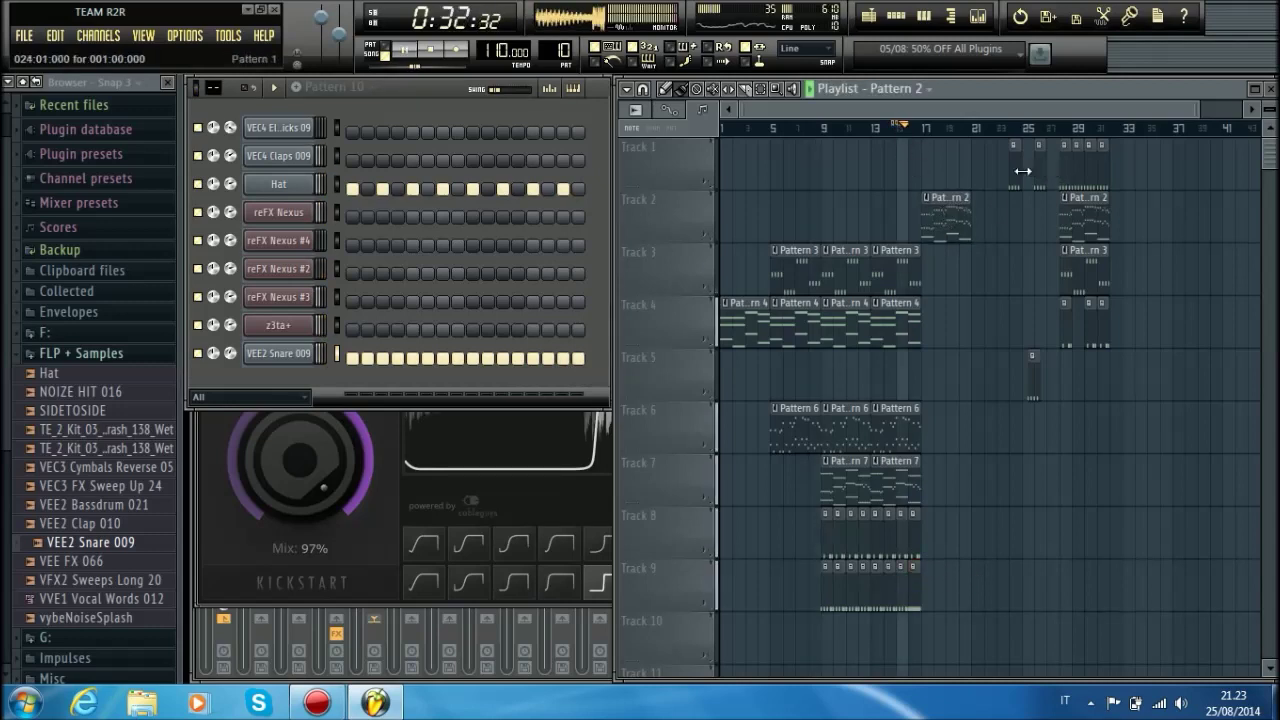
{"action": "mouse_move", "coordinate": [1014, 166]}
{"action": "left_mouse_down"}
{"action": "mouse_move", "coordinate": [929, 175]}
{"action": "mouse_move", "coordinate": [966, 166]}
{"action": "left_mouse_up"}
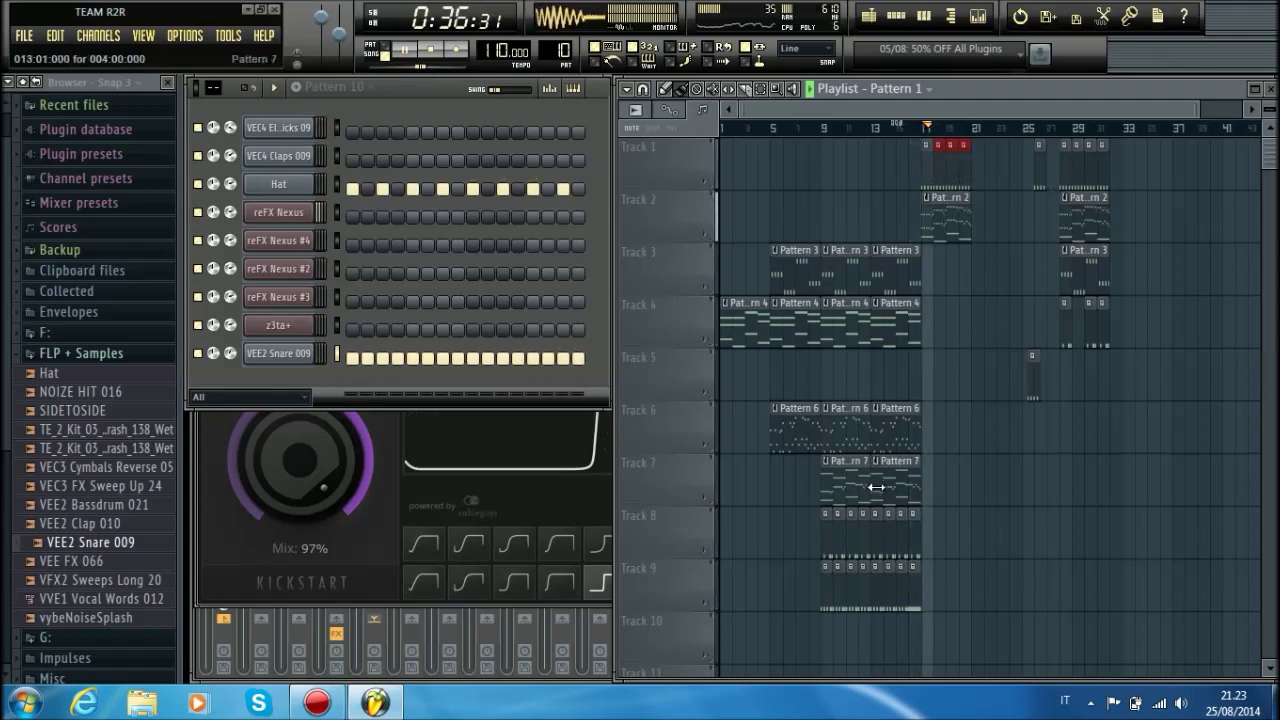
Step: Stop playback and add a Pattern 3 clip at bar 17 on Track 3
{"action": "key", "text": "space"}
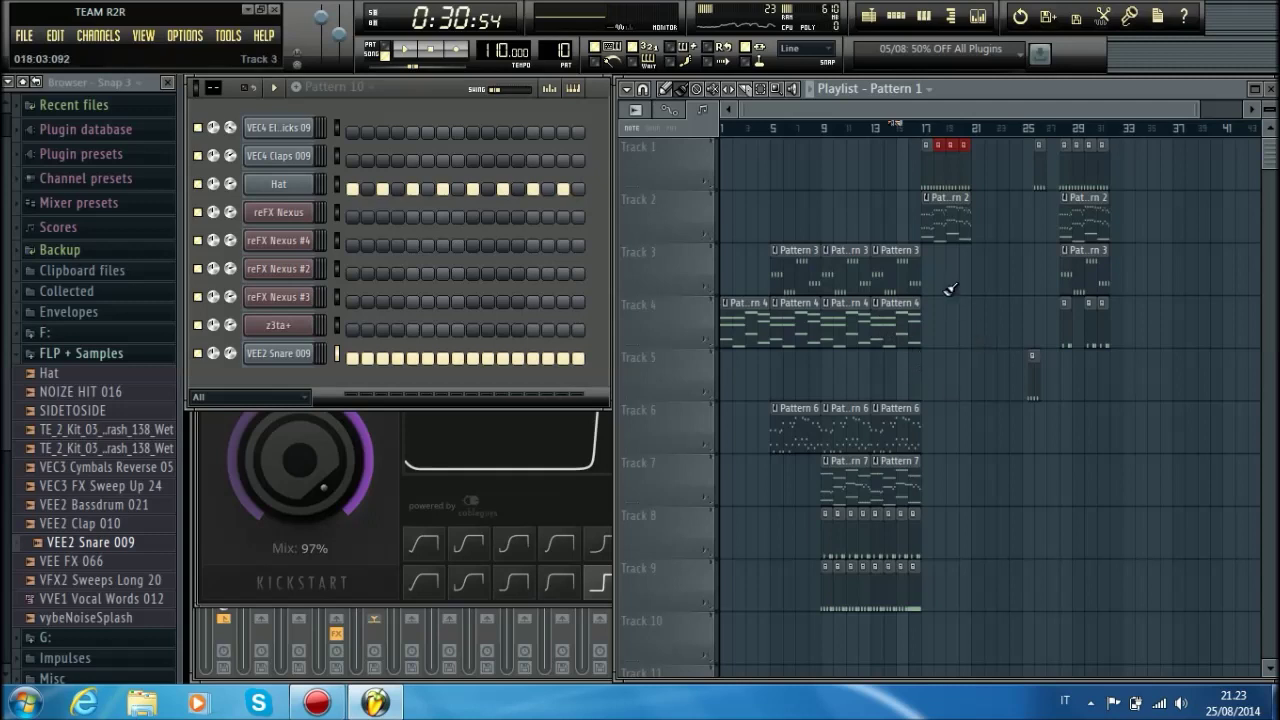
{"action": "left_click", "coordinate": [883, 265]}
{"action": "left_click", "coordinate": [931, 260]}
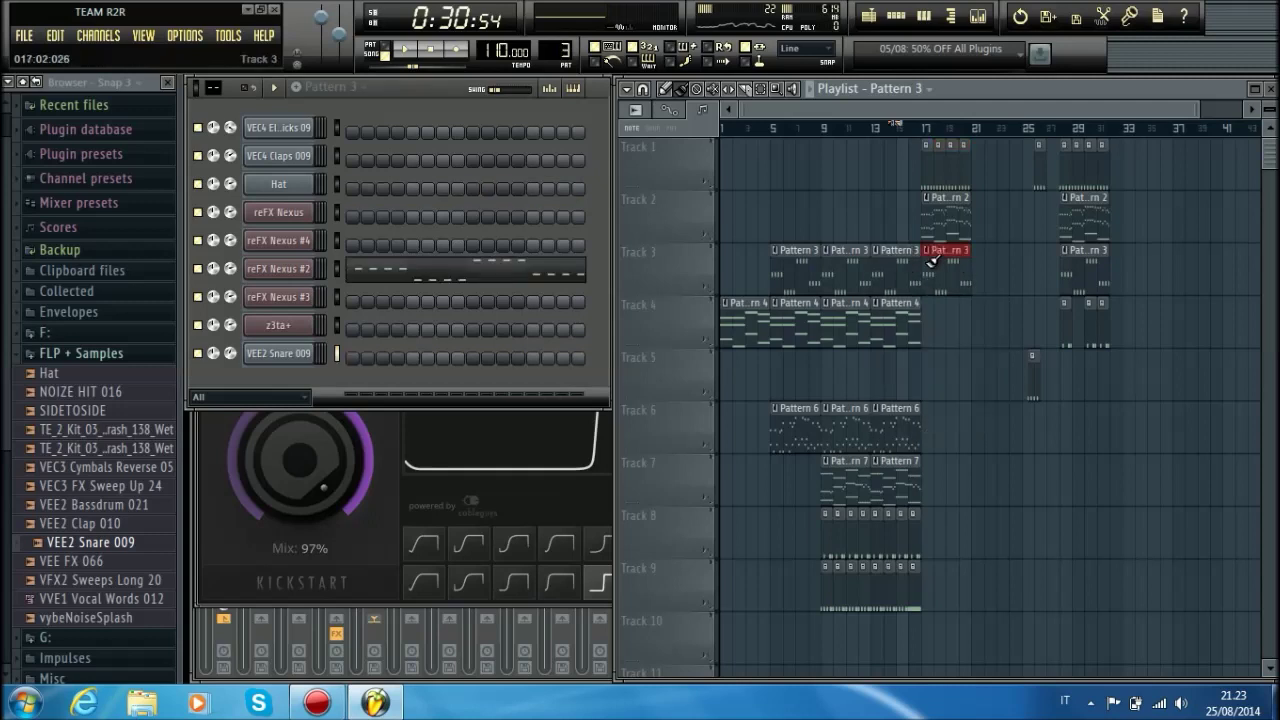
Step: Delete all leftover clips after bar 21 on Tracks 1 to 5 and start playback
{"action": "right_click", "coordinate": [1089, 320]}
{"action": "right_click", "coordinate": [1070, 215]}
{"action": "key", "text": "space"}
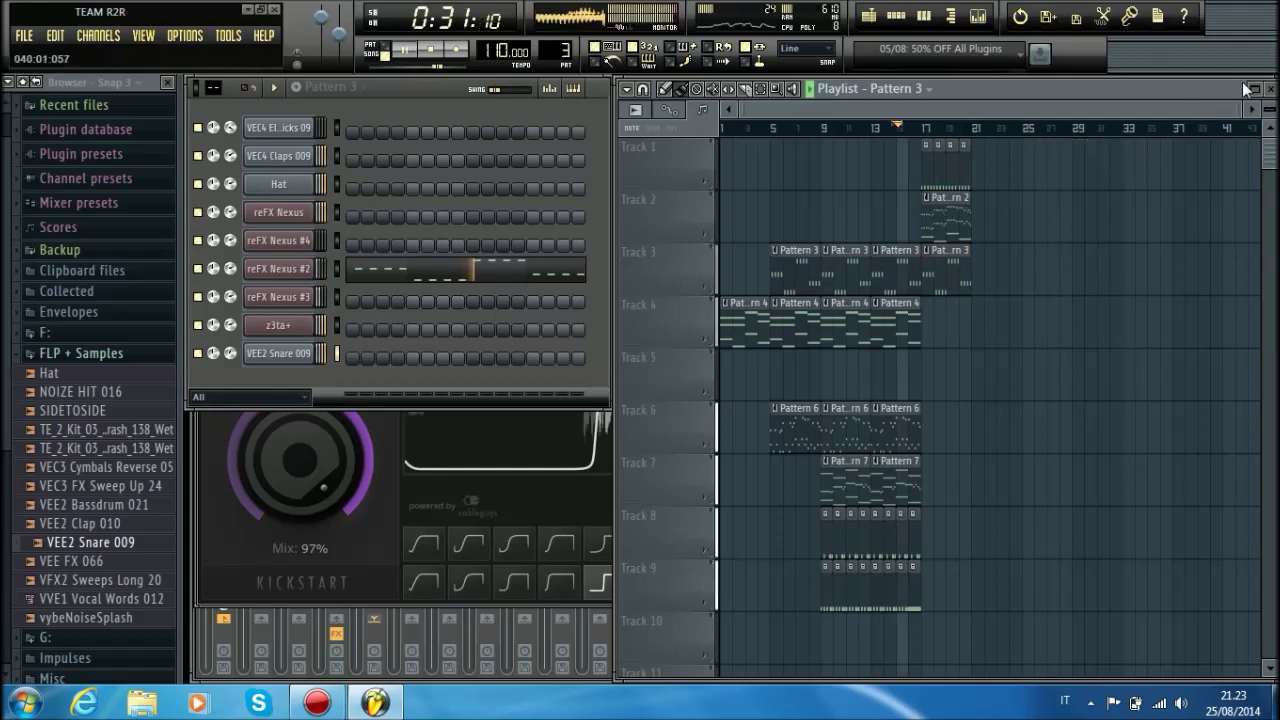
Step: Maximize the playlist, duplicate the bars 17 to 20 clips twice to fill bars 21 to 28, and remove Pattern 1 at bar 20
{"action": "left_click", "coordinate": [1255, 88]}
{"action": "scroll", "coordinate": [795, 132], "scroll_direction": "up", "scroll_amount": 1}
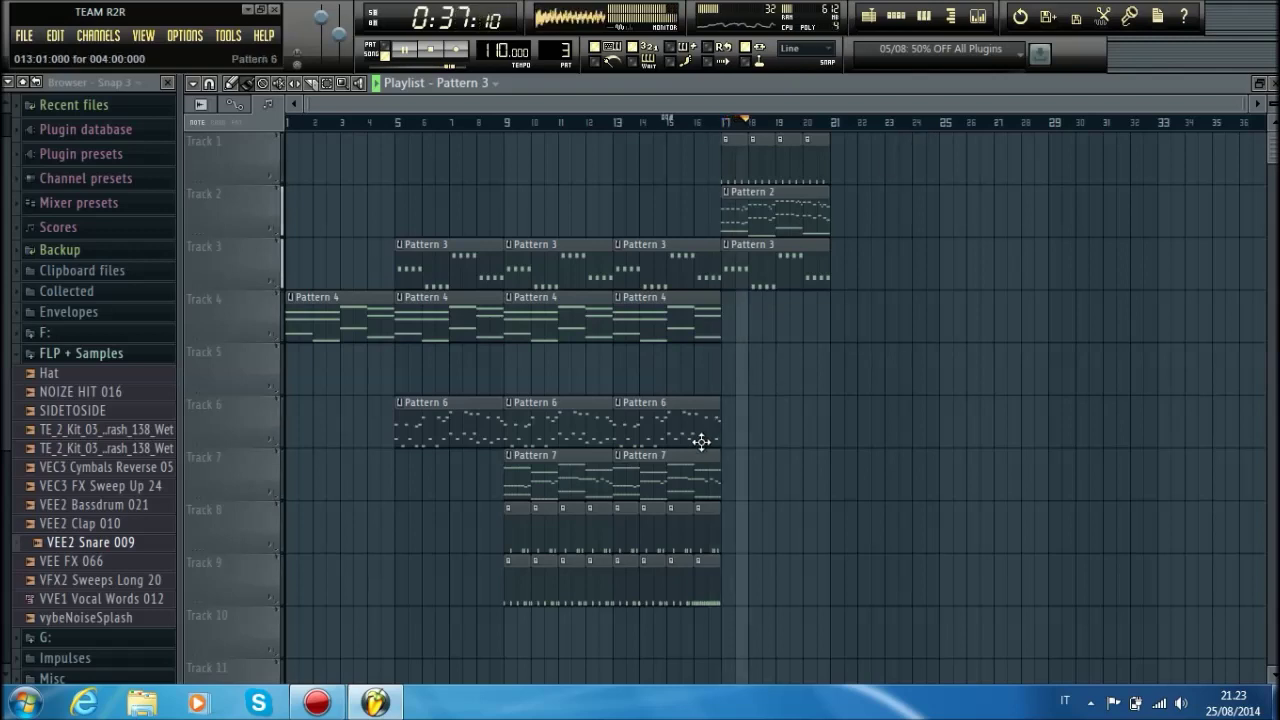
{"action": "left_click_drag", "start_coordinate": [904, 270], "coordinate": [726, 152]}
{"action": "key", "text": "ctrl+b"}
{"action": "key", "text": "ctrl+b"}
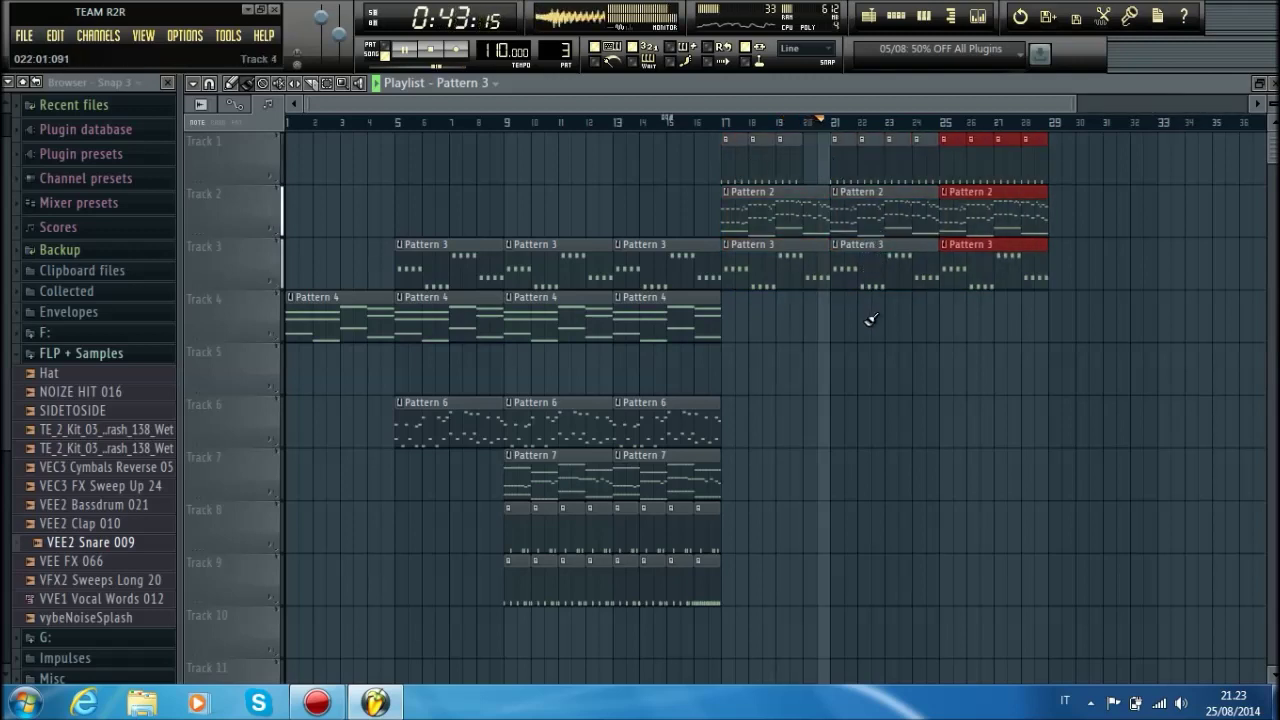
Step: Add Pattern 8 on Track 8 across bars 21 to 28, and replace Pattern 1 at bar 24 with Pattern 10 on Track 9
{"action": "left_click", "coordinate": [698, 512]}
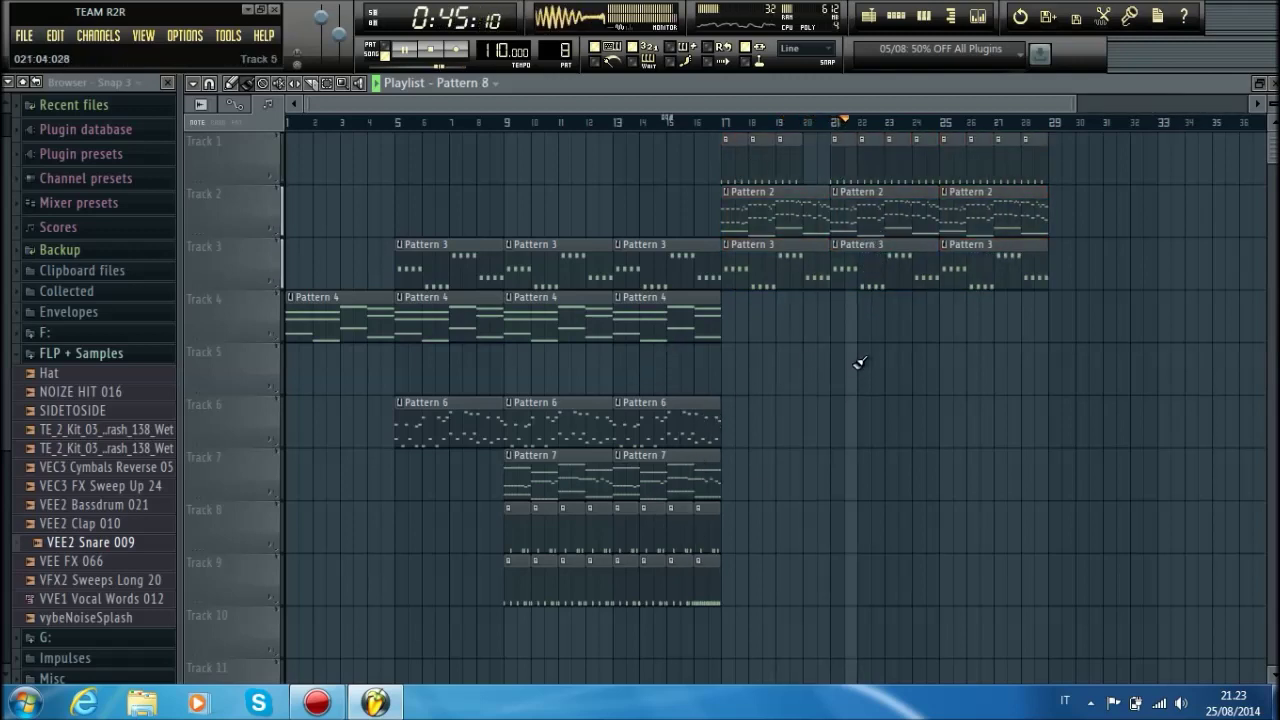
{"action": "left_click_drag", "start_coordinate": [835, 520], "coordinate": [1042, 524]}
{"action": "key", "text": "F4"}
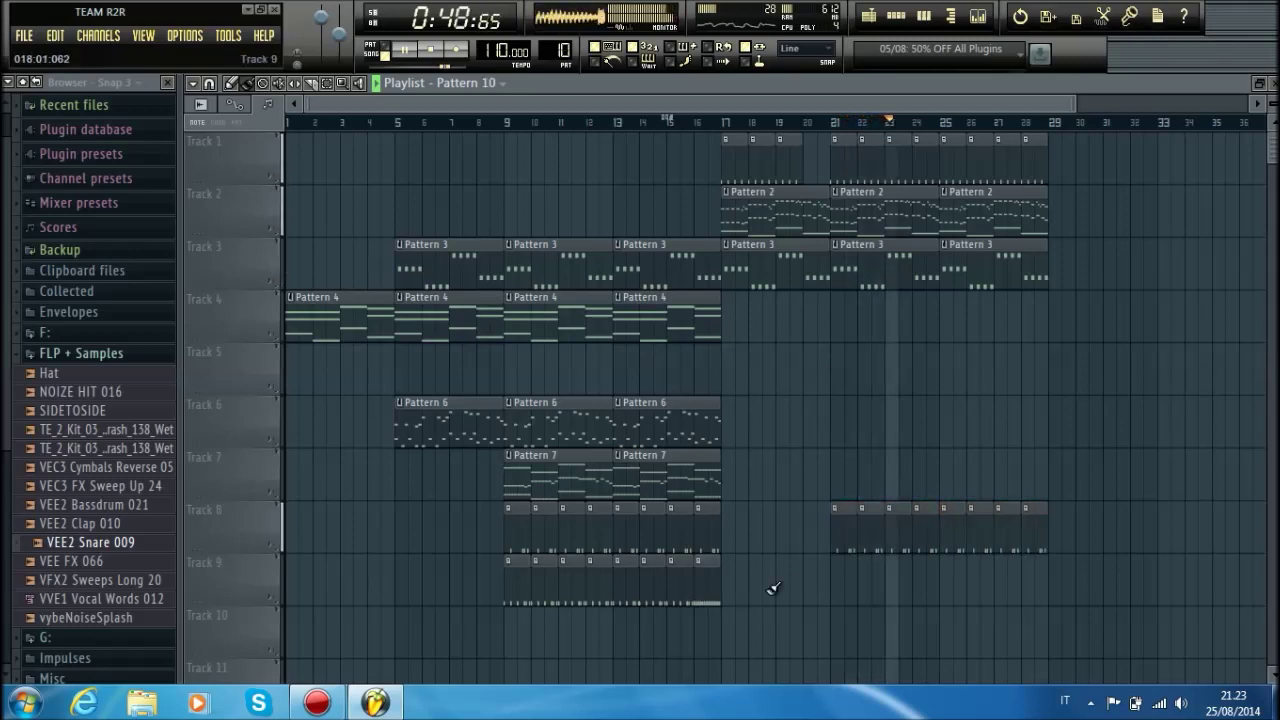
{"action": "left_click", "coordinate": [922, 584]}
{"action": "right_click", "coordinate": [920, 158]}
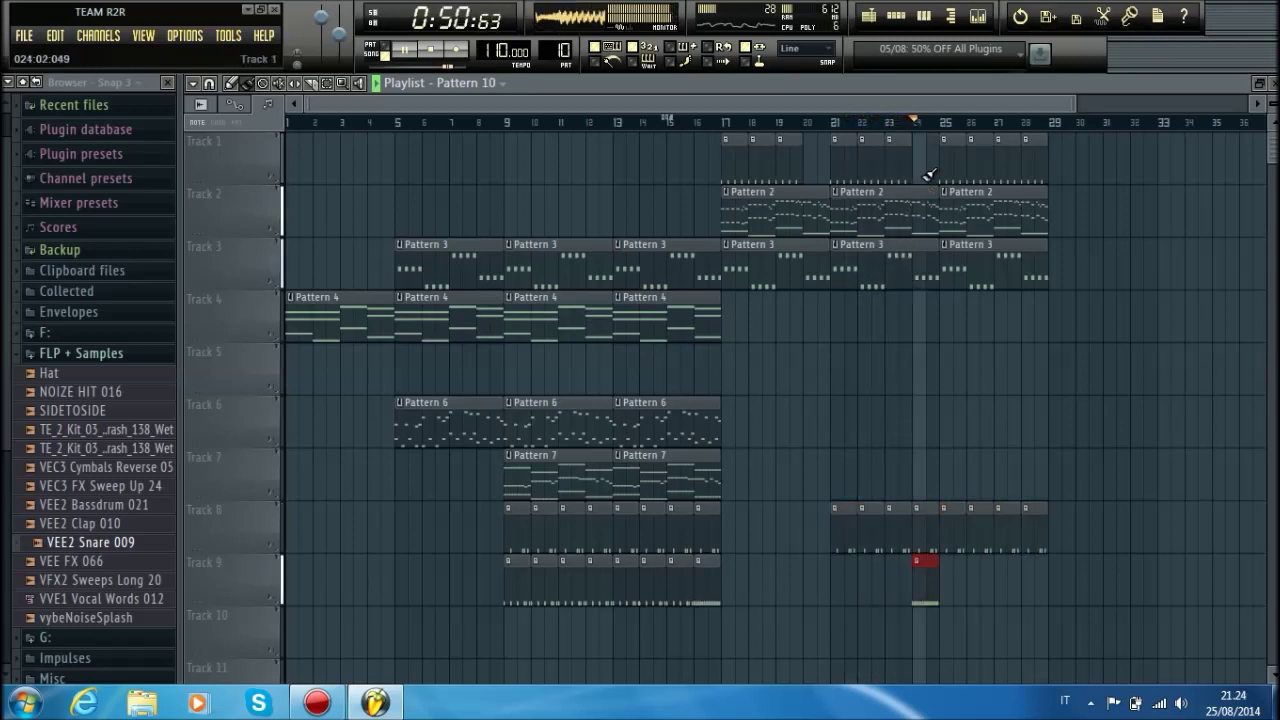
Step: Try a Pattern 6 clip at bar 25 on Track 6 during playback, and remove it
{"action": "left_click", "coordinate": [683, 416]}
{"action": "left_click", "coordinate": [943, 360]}
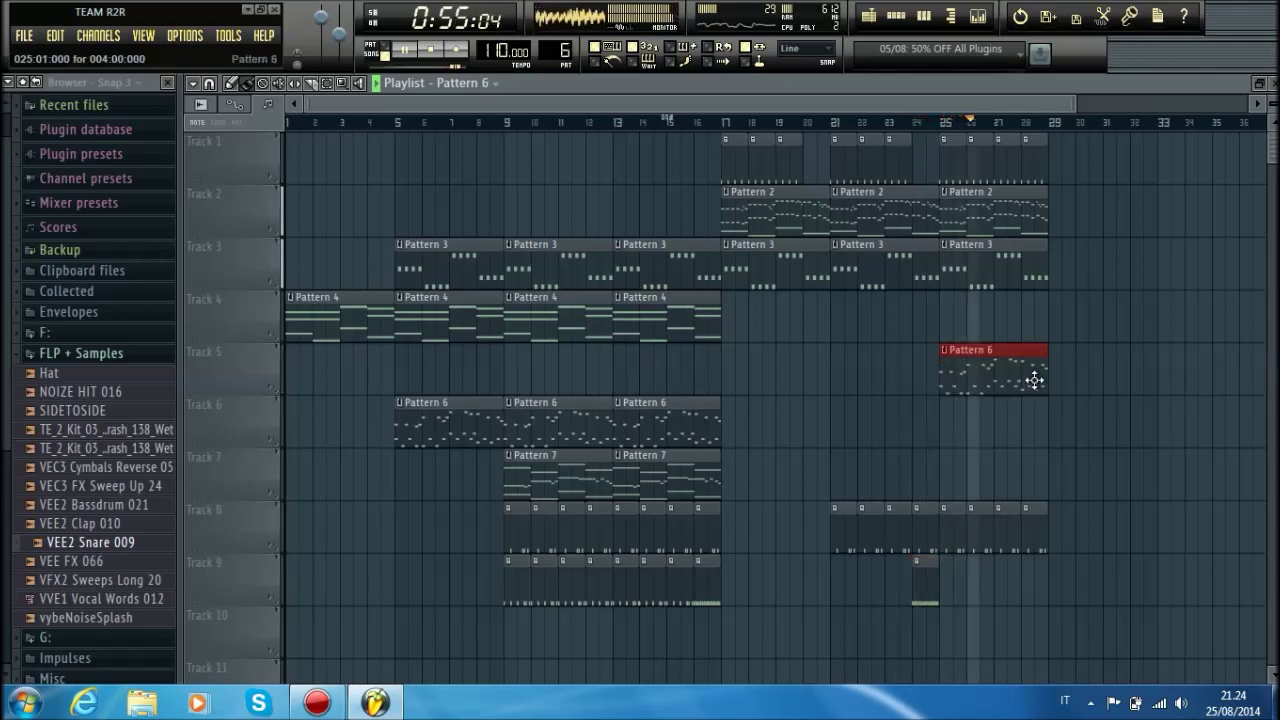
{"action": "left_click_drag", "start_coordinate": [1008, 371], "coordinate": [1019, 429]}
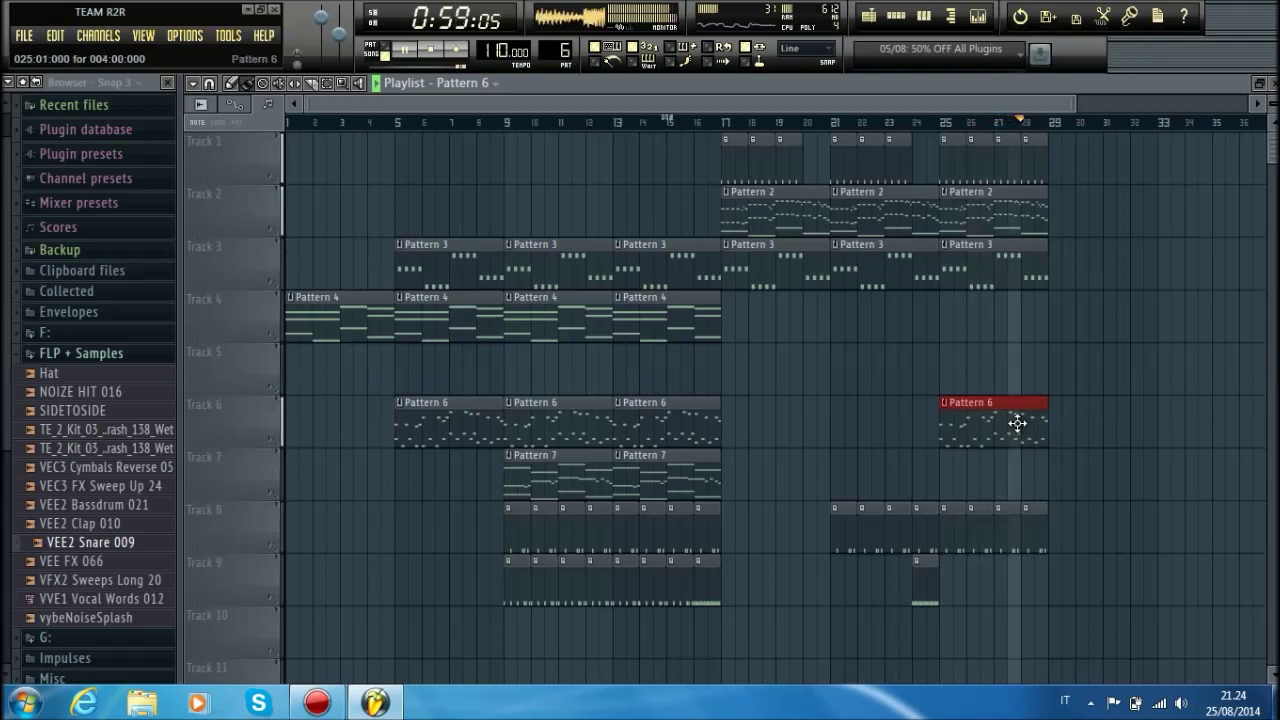
{"action": "right_click", "coordinate": [996, 430]}
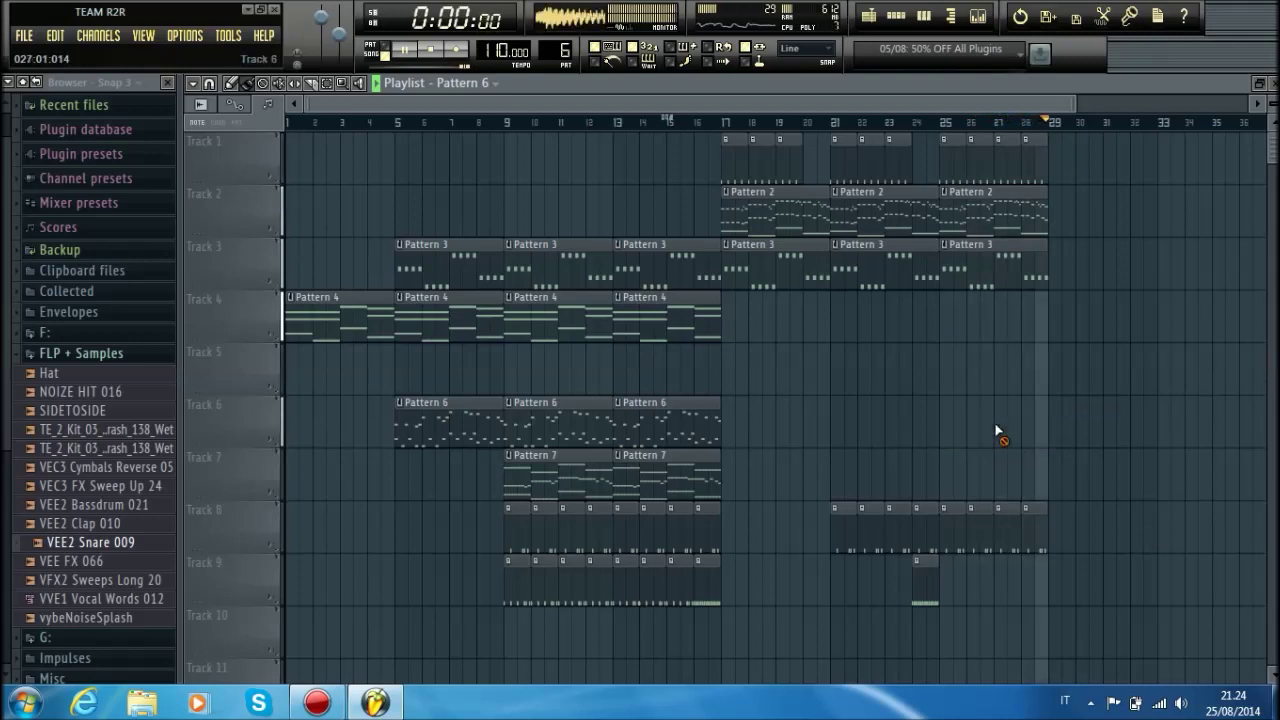
Step: Add Pattern 4 at bar 25 on Track 4, play from bar 24, and duplicate the bars 25 to 28 clips into bars 29 to 32
{"action": "left_click", "coordinate": [924, 122]}
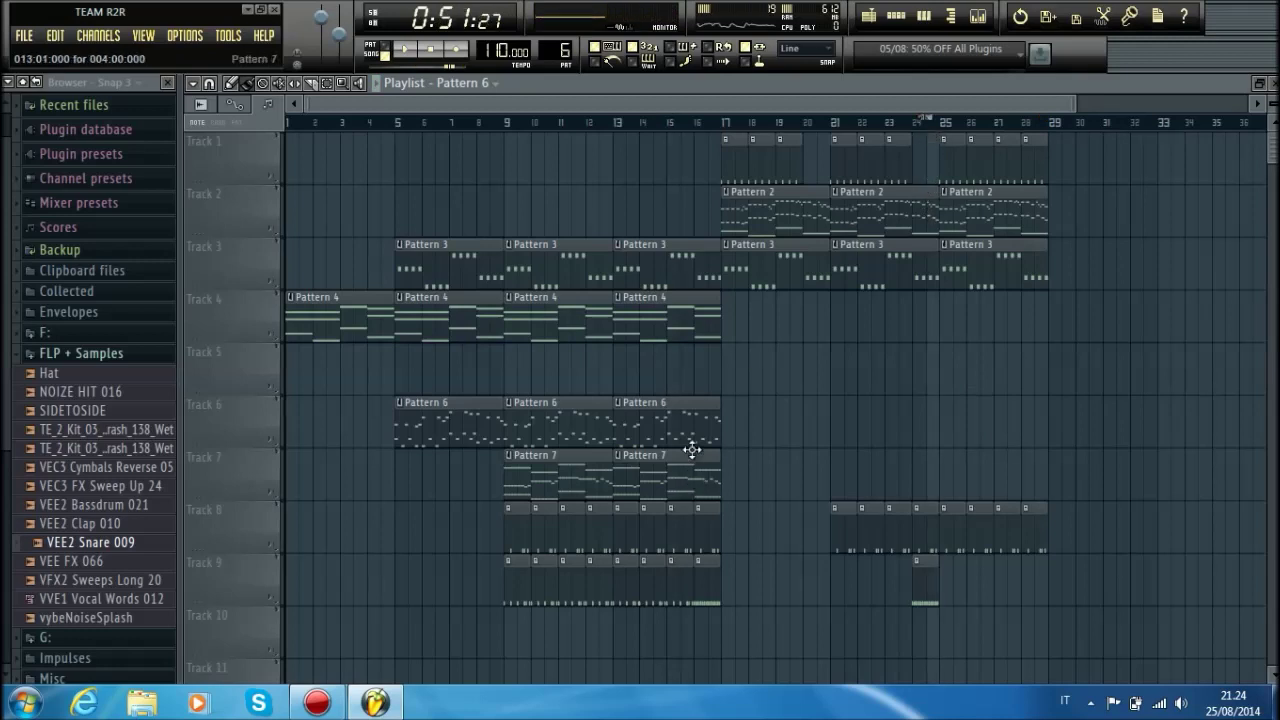
{"action": "left_click", "coordinate": [692, 300]}
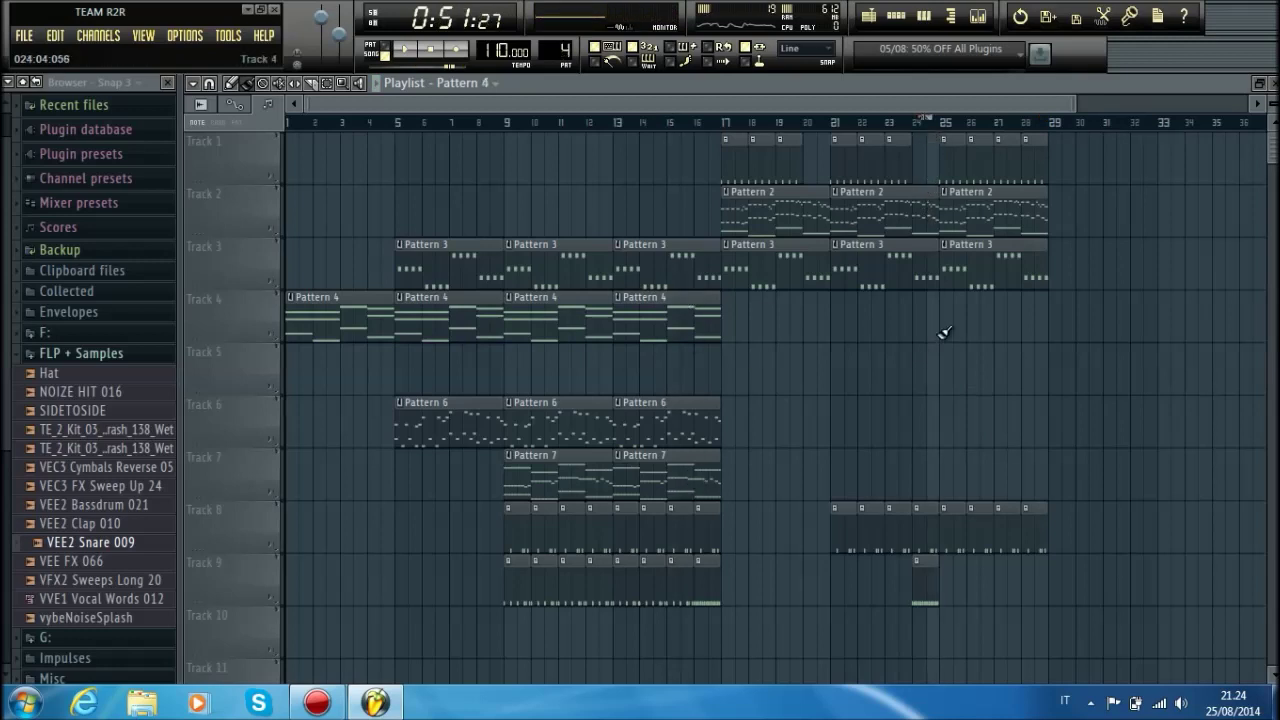
{"action": "left_click", "coordinate": [943, 320]}
{"action": "key", "text": "space"}
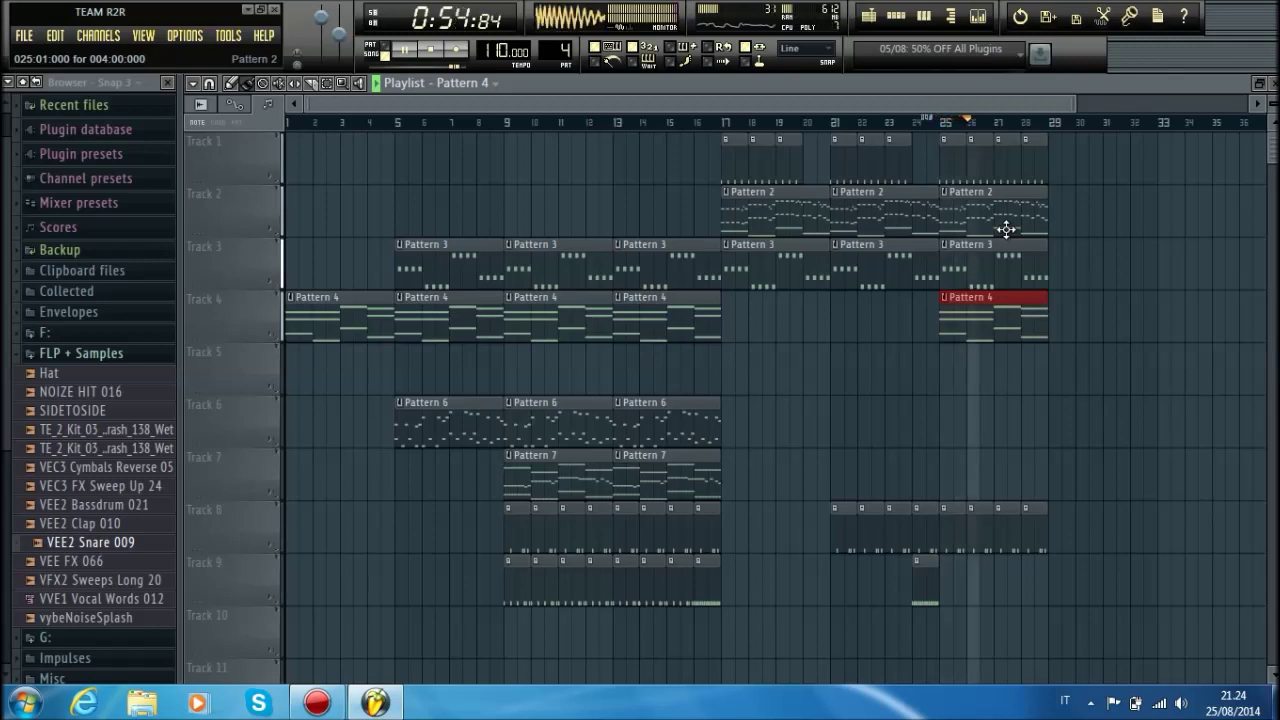
{"action": "left_click_drag", "start_coordinate": [1085, 523], "coordinate": [949, 167]}
{"action": "key", "text": "ctrl+b"}
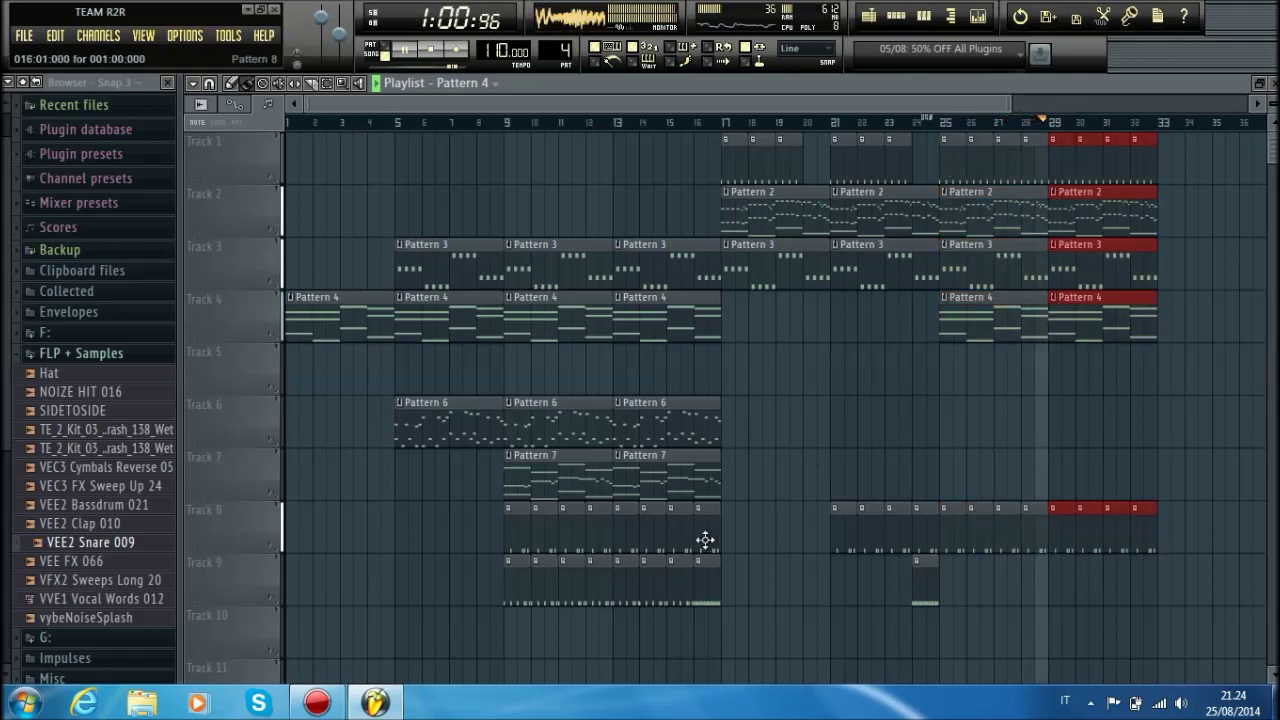
Step: Add Pattern 6 on Track 6 and Pattern 7 on Track 7 at bar 33, and play from there
{"action": "left_click", "coordinate": [694, 491]}
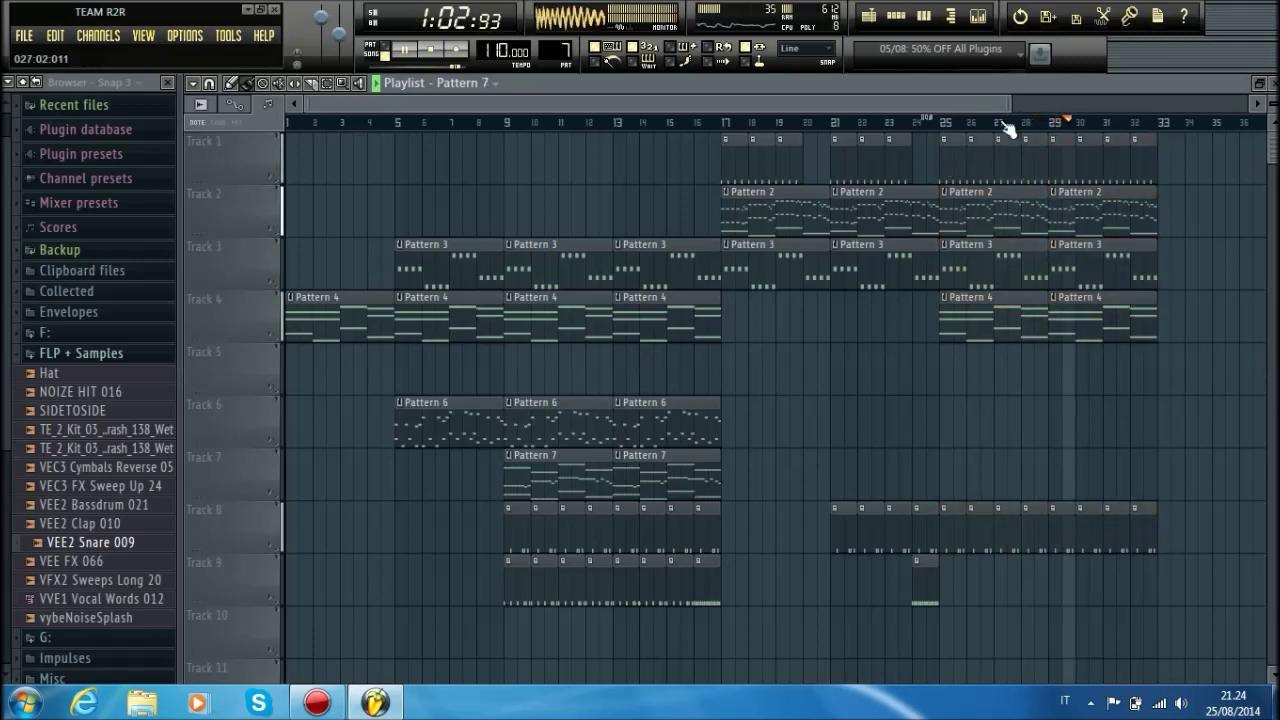
{"action": "scroll", "coordinate": [1008, 128], "scroll_direction": "down", "scroll_amount": 4}
{"action": "scroll", "coordinate": [1008, 128], "scroll_direction": "down", "scroll_amount": 1}
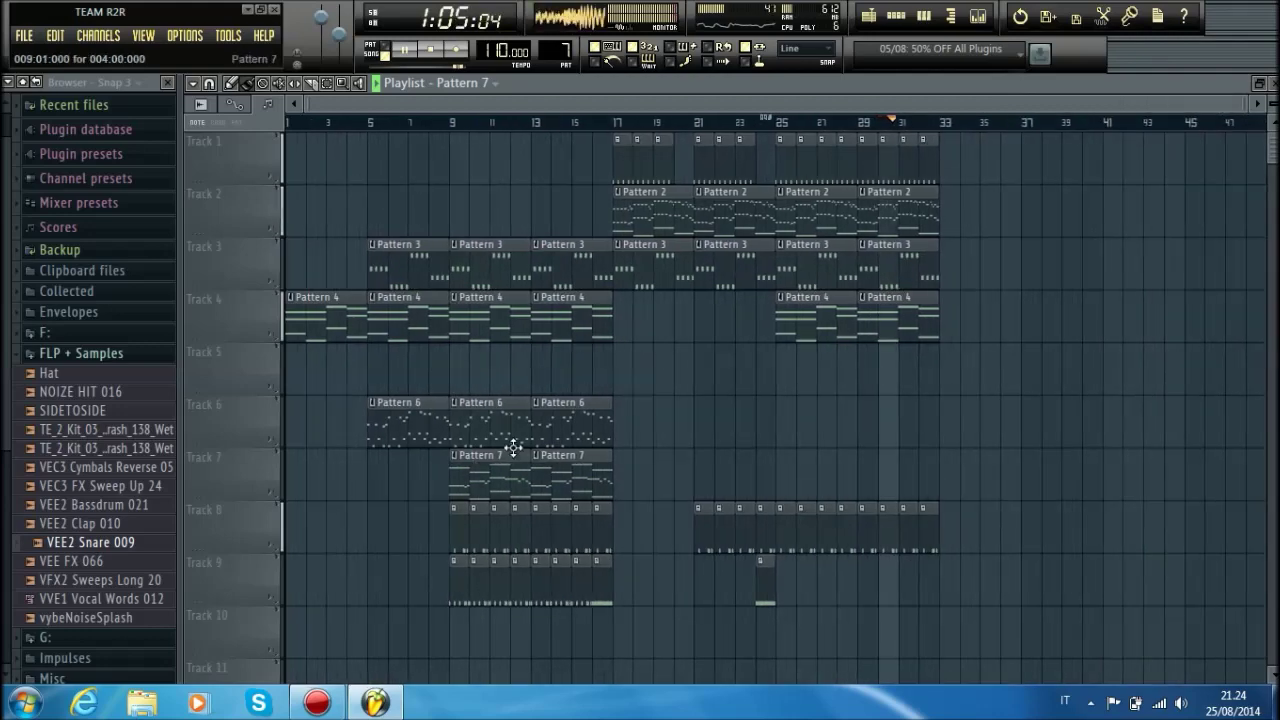
{"action": "left_click", "coordinate": [951, 378]}
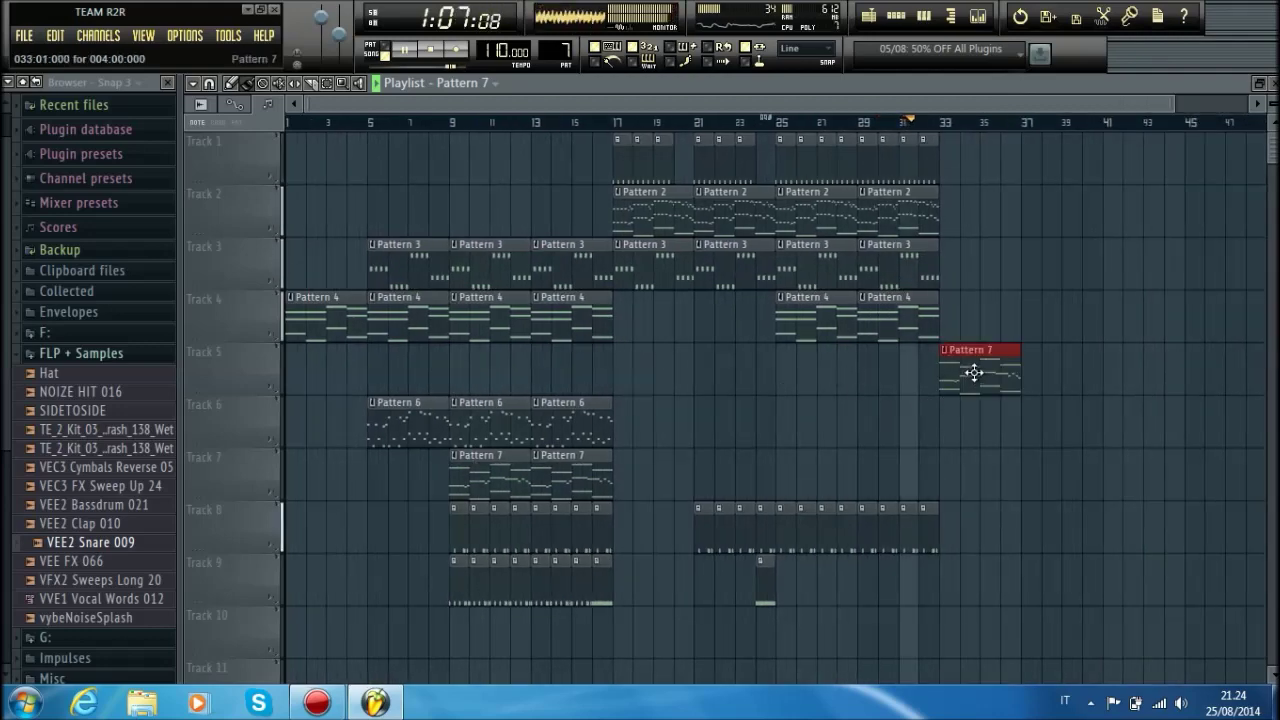
{"action": "left_click", "coordinate": [574, 426]}
{"action": "left_click", "coordinate": [942, 420]}
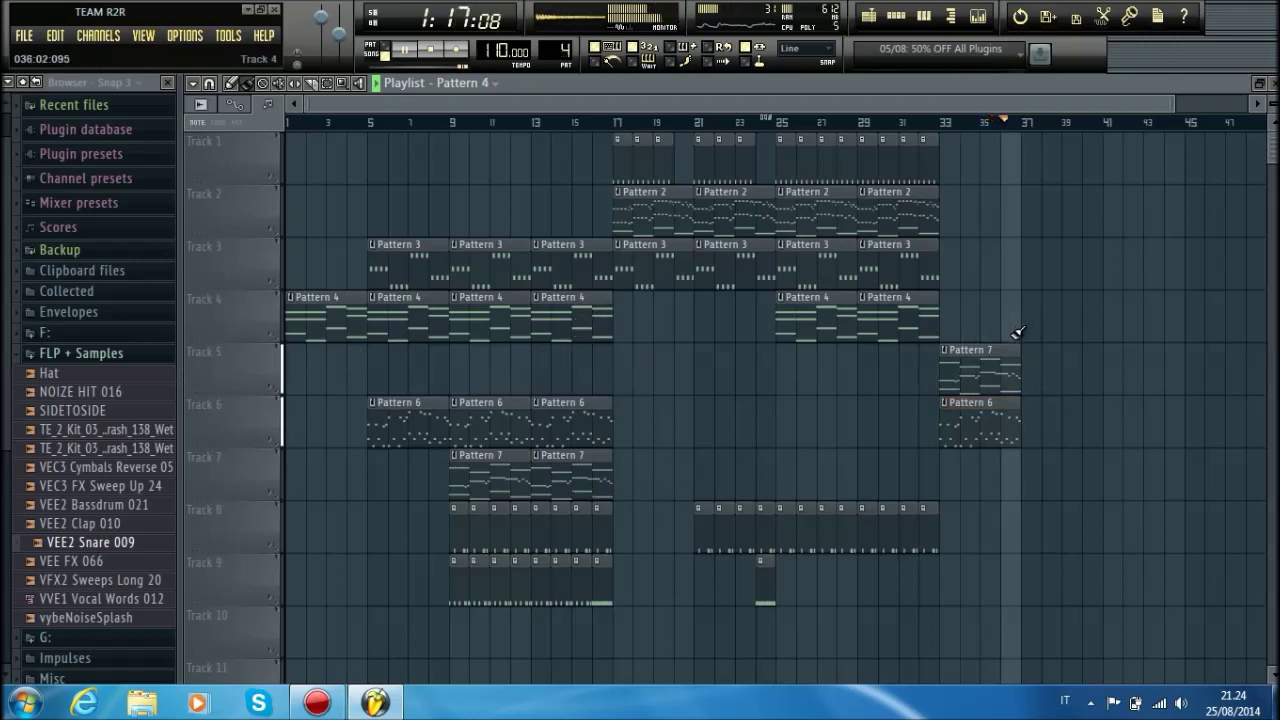
{"action": "left_click_drag", "start_coordinate": [986, 371], "coordinate": [984, 494]}
{"action": "mouse_move", "coordinate": [979, 423]}
{"action": "left_mouse_down"}
{"action": "mouse_move", "coordinate": [980, 366]}
{"action": "mouse_move", "coordinate": [980, 403]}
{"action": "left_mouse_up"}
{"action": "left_click", "coordinate": [944, 124]}
{"action": "key", "text": "space"}
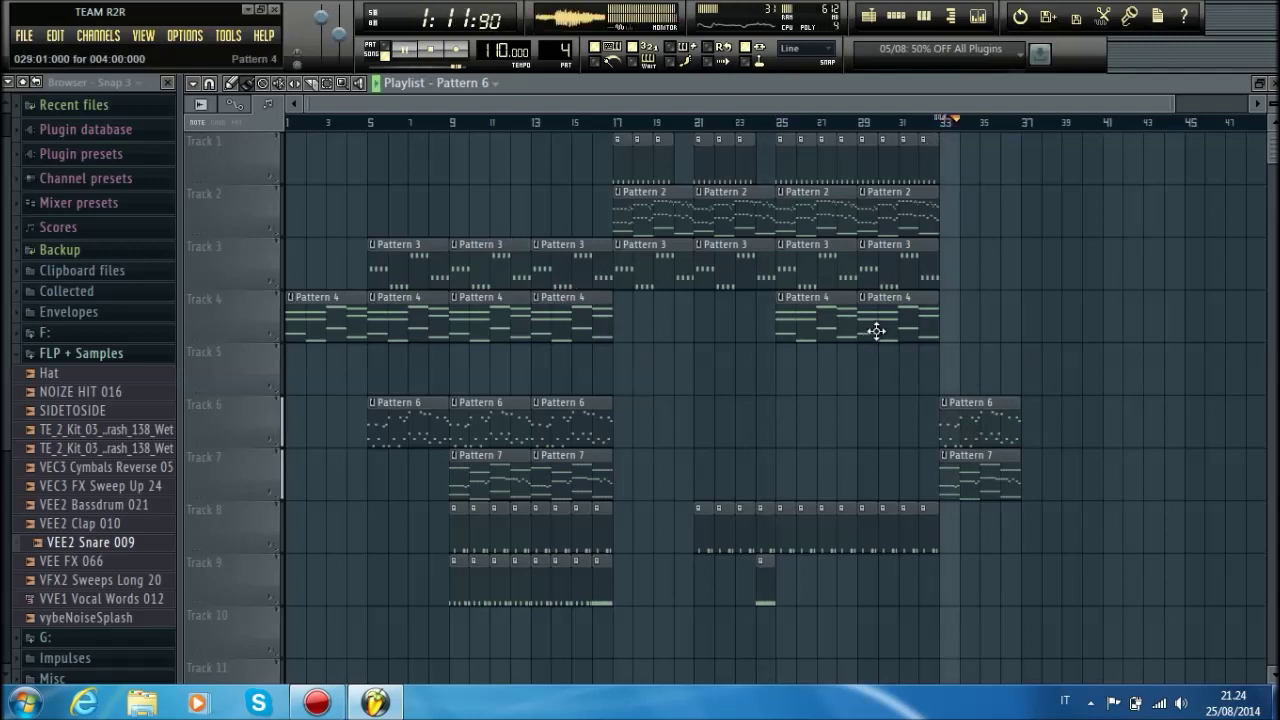
Step: Add Pattern 4 at bar 37 on Track 4 and extend the clip to six bars
{"action": "left_click", "coordinate": [876, 331]}
{"action": "left_click", "coordinate": [1040, 331]}
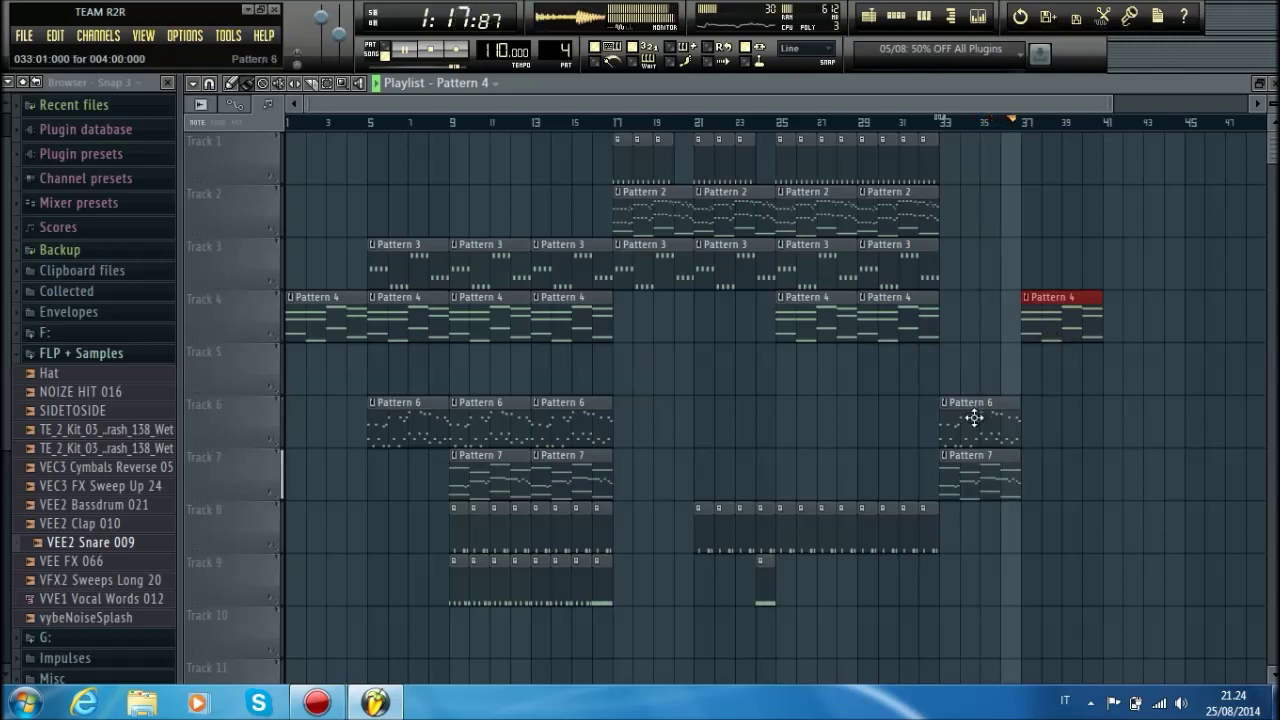
{"action": "left_click", "coordinate": [1005, 445]}
{"action": "left_click", "coordinate": [1005, 484]}
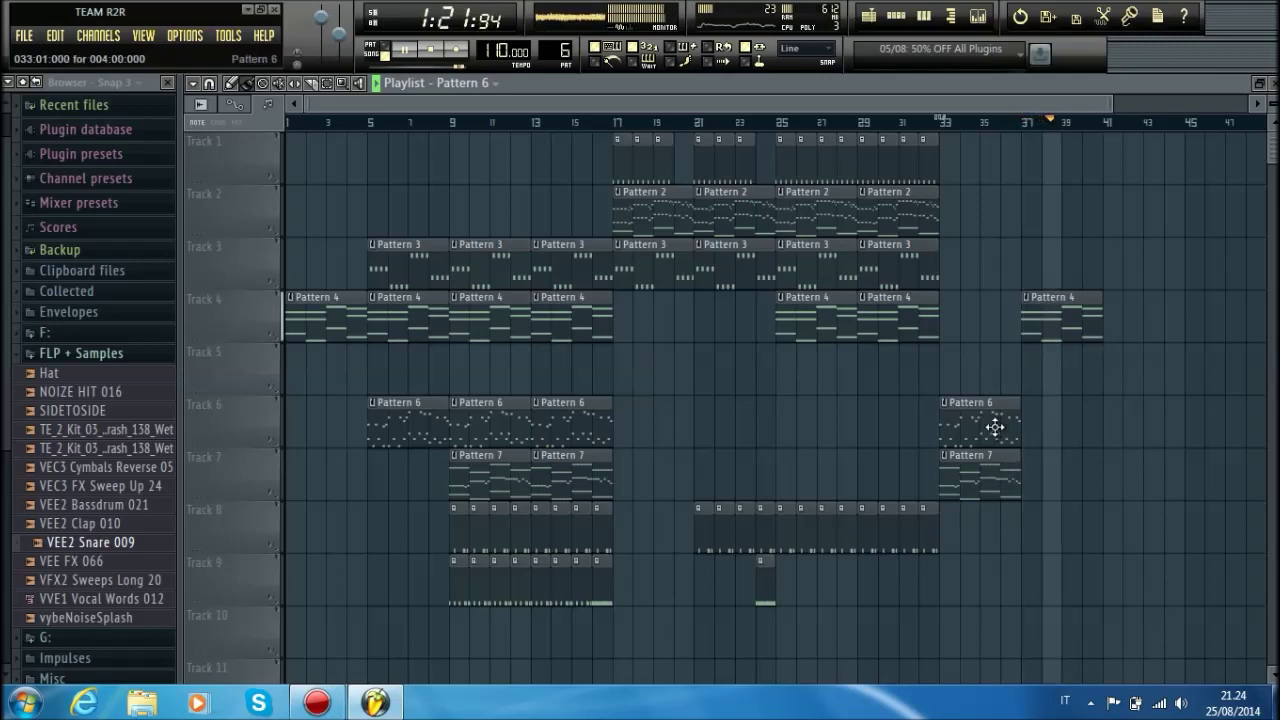
{"action": "left_click_drag", "start_coordinate": [1102, 338], "coordinate": [1140, 338]}
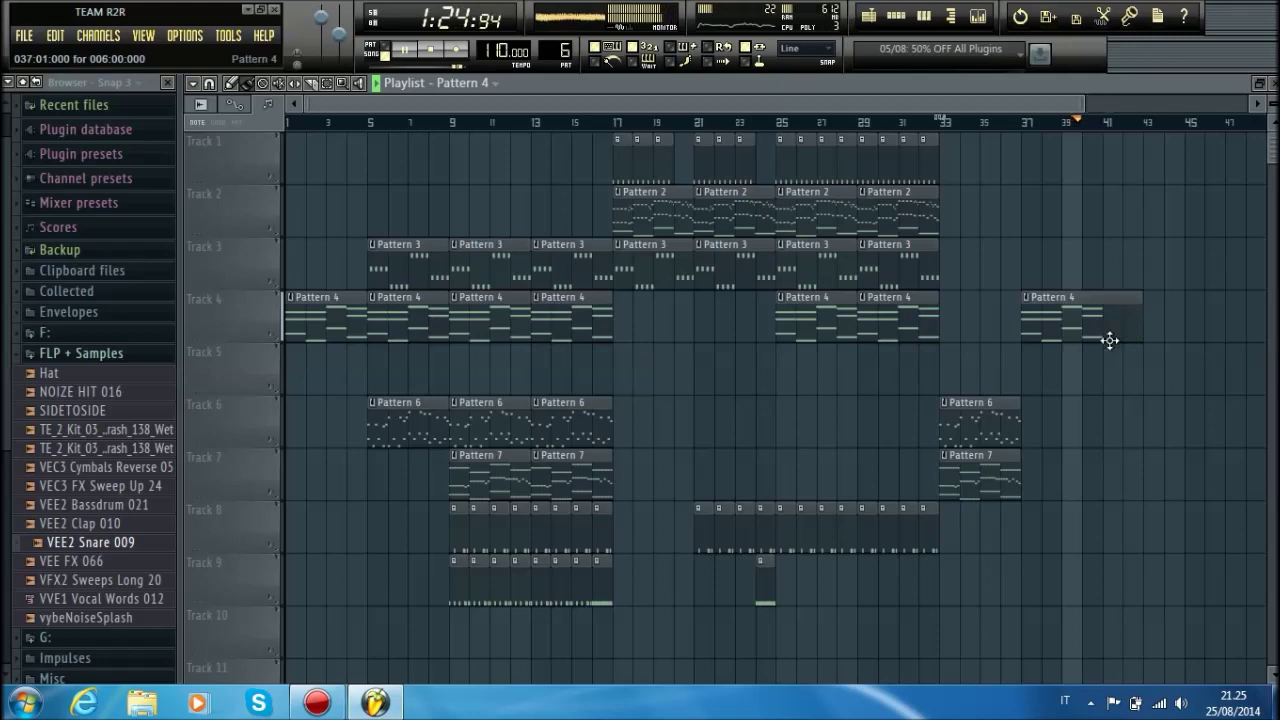
Step: Restore the playlist size, stop playback and place the TE_2_Kit_03_Crash_138_Wet sample at bar 1 on Track 5
{"action": "double_click", "coordinate": [638, 90]}
{"action": "key", "text": "space"}
{"action": "left_click", "coordinate": [100, 429]}
{"action": "left_click_drag", "start_coordinate": [100, 429], "coordinate": [740, 378]}
{"action": "scroll", "coordinate": [556, 42], "scroll_direction": "down", "scroll_amount": 1}
{"action": "left_click", "coordinate": [252, 171]}
{"action": "left_click", "coordinate": [273, 185]}
Step: Place the TE_2_Kit_03 reverse crash, VEC3 Cymbals Reverse 05 and VFX2 Sweeps Long 20 on Track 5, and preview VEE FX 066
{"action": "left_click", "coordinate": [105, 448]}
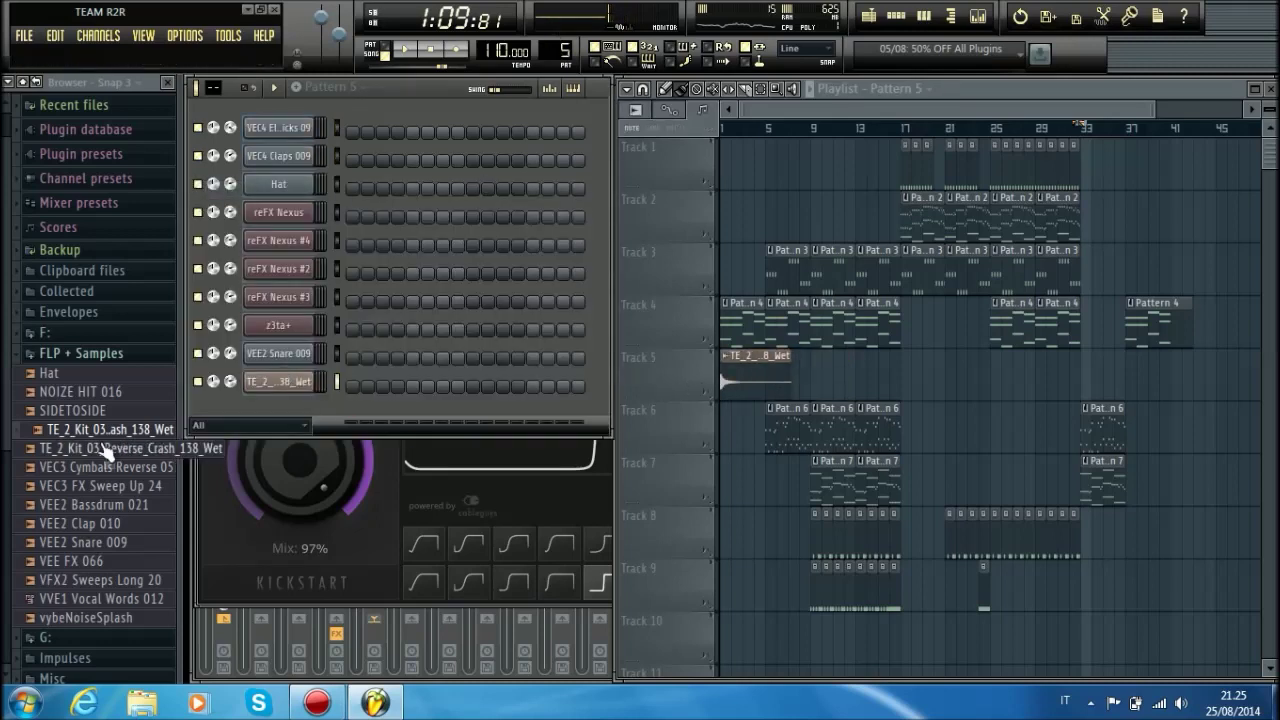
{"action": "left_click_drag", "start_coordinate": [105, 448], "coordinate": [950, 375]}
{"action": "left_click_drag", "start_coordinate": [97, 580], "coordinate": [1028, 383]}
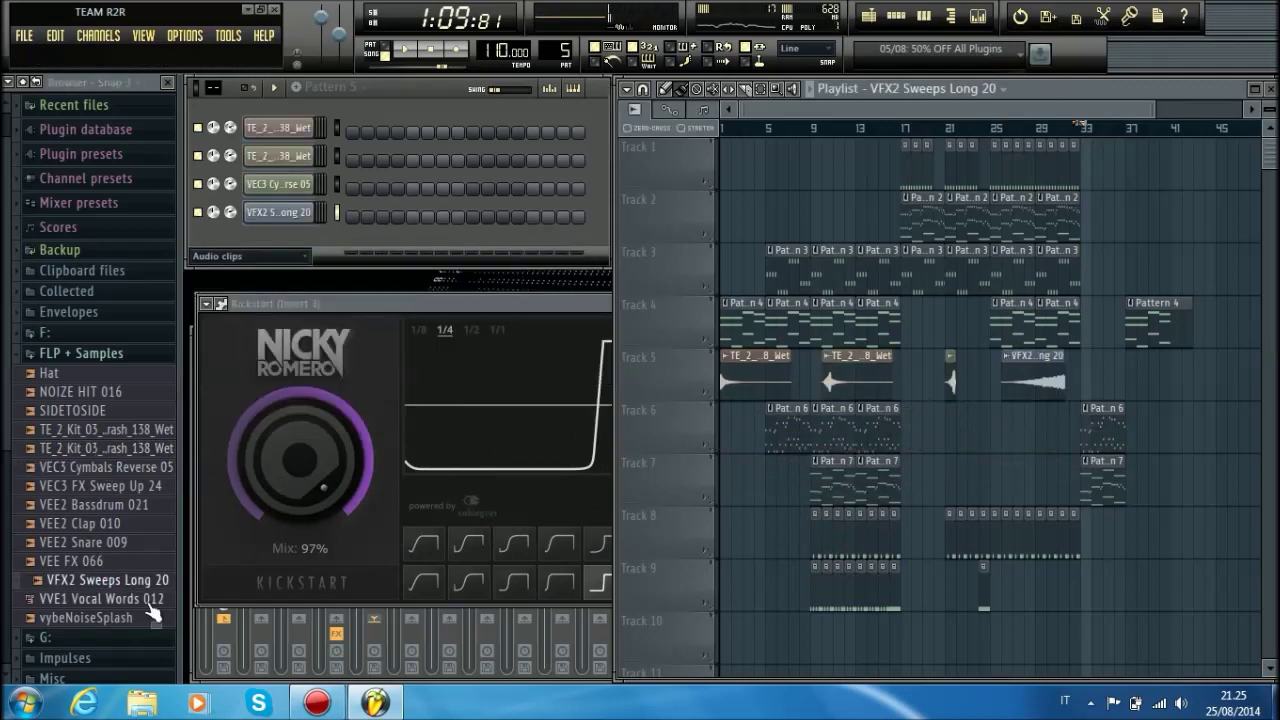
{"action": "left_click", "coordinate": [100, 561]}
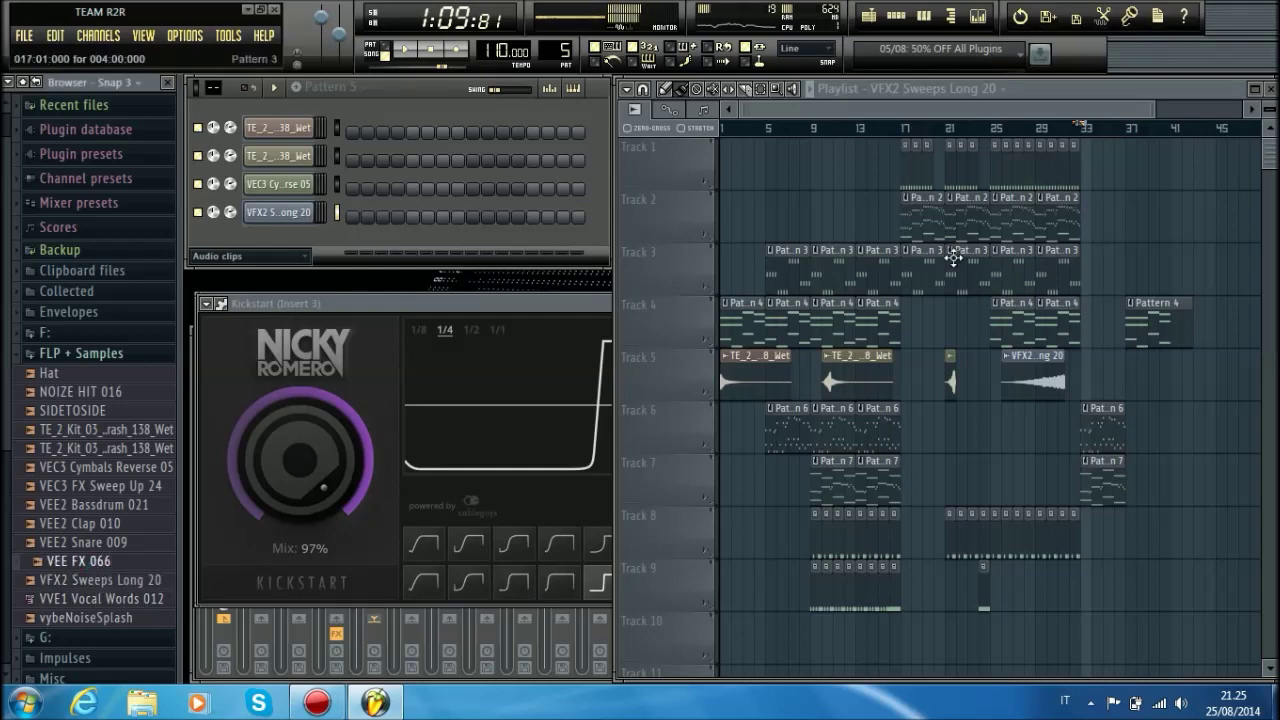
Step: Maximize the playlist, copy the crash clip to bar 5 on Track 5 and move the reverse crash in front of it
{"action": "left_click", "coordinate": [1256, 91]}
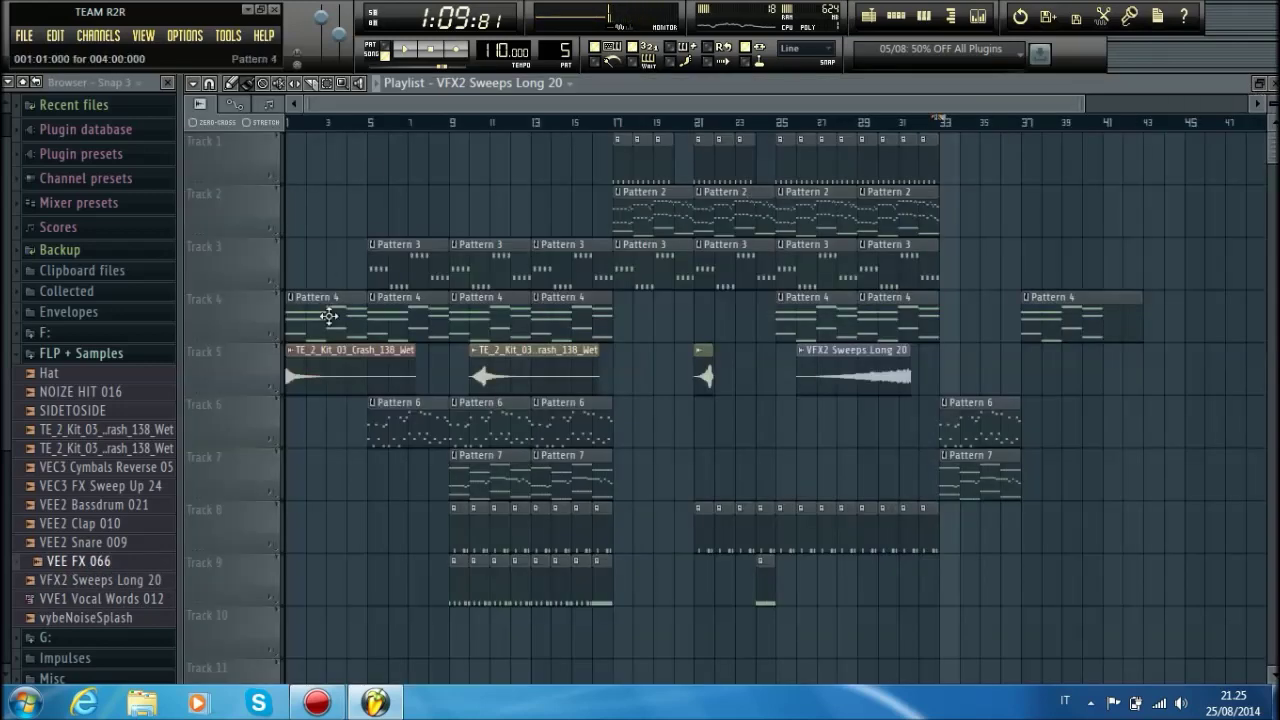
{"action": "left_click", "coordinate": [374, 363]}
{"action": "mouse_move", "coordinate": [403, 206]}
{"action": "left_mouse_down"}
{"action": "mouse_move", "coordinate": [428, 237]}
{"action": "mouse_move", "coordinate": [391, 394]}
{"action": "left_mouse_up"}
{"action": "left_click_drag", "start_coordinate": [541, 372], "coordinate": [421, 375]}
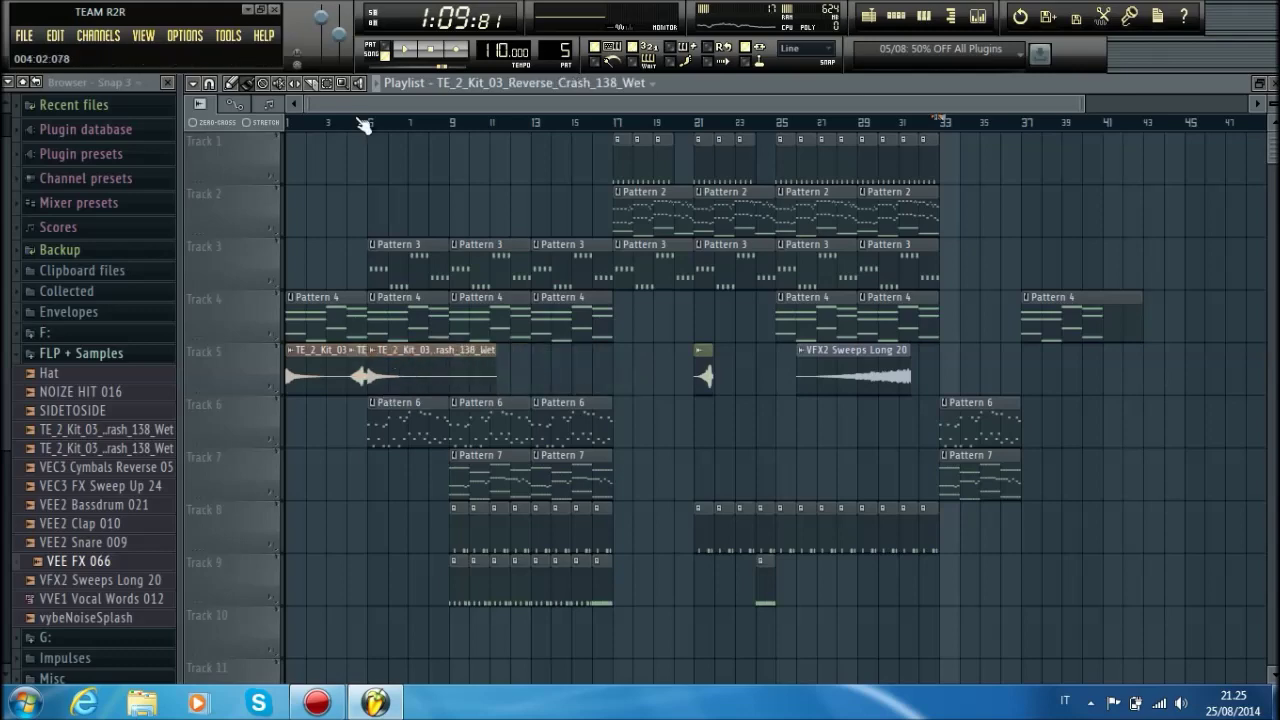
Step: Fine-align the reverse crash clip on Track 5 to peak at bar 5, and set the playback position within bar 5
{"action": "scroll", "coordinate": [363, 124], "scroll_direction": "up", "scroll_amount": 5}
{"action": "left_click_drag", "start_coordinate": [383, 357], "coordinate": [380, 365]}
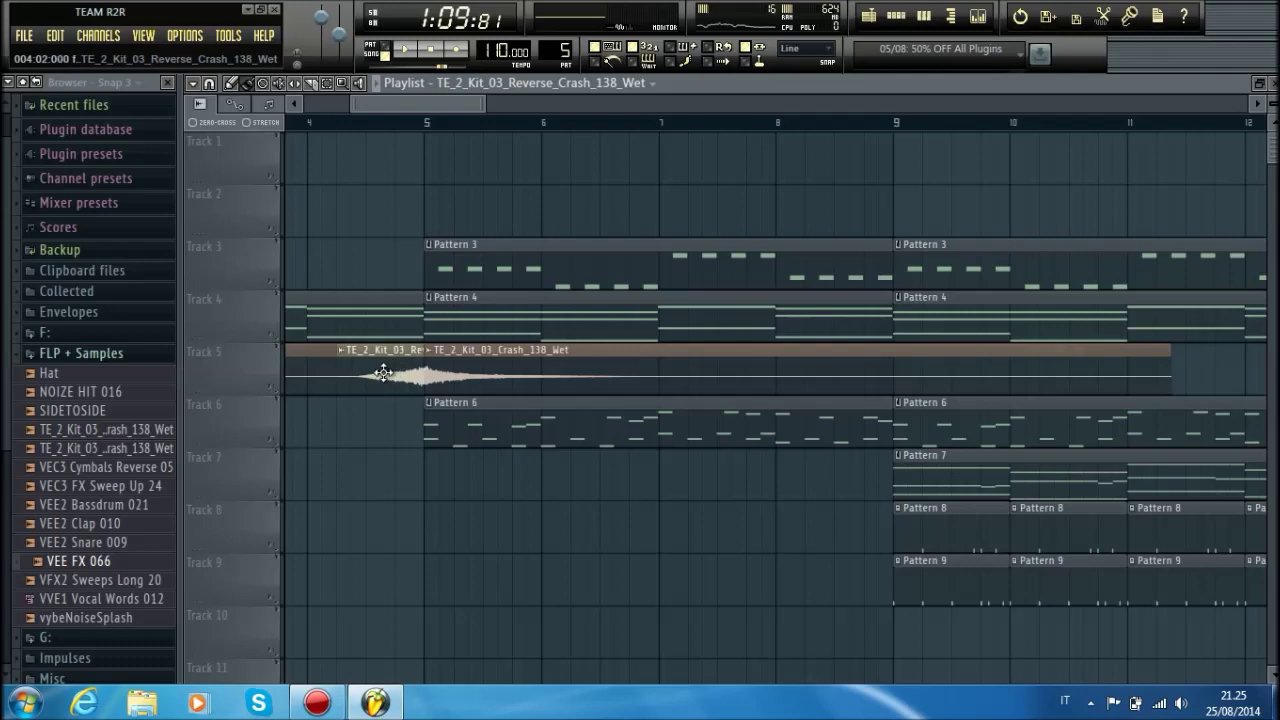
{"action": "left_click", "coordinate": [505, 125]}
{"action": "scroll", "coordinate": [505, 125], "scroll_direction": "down", "scroll_amount": 3}
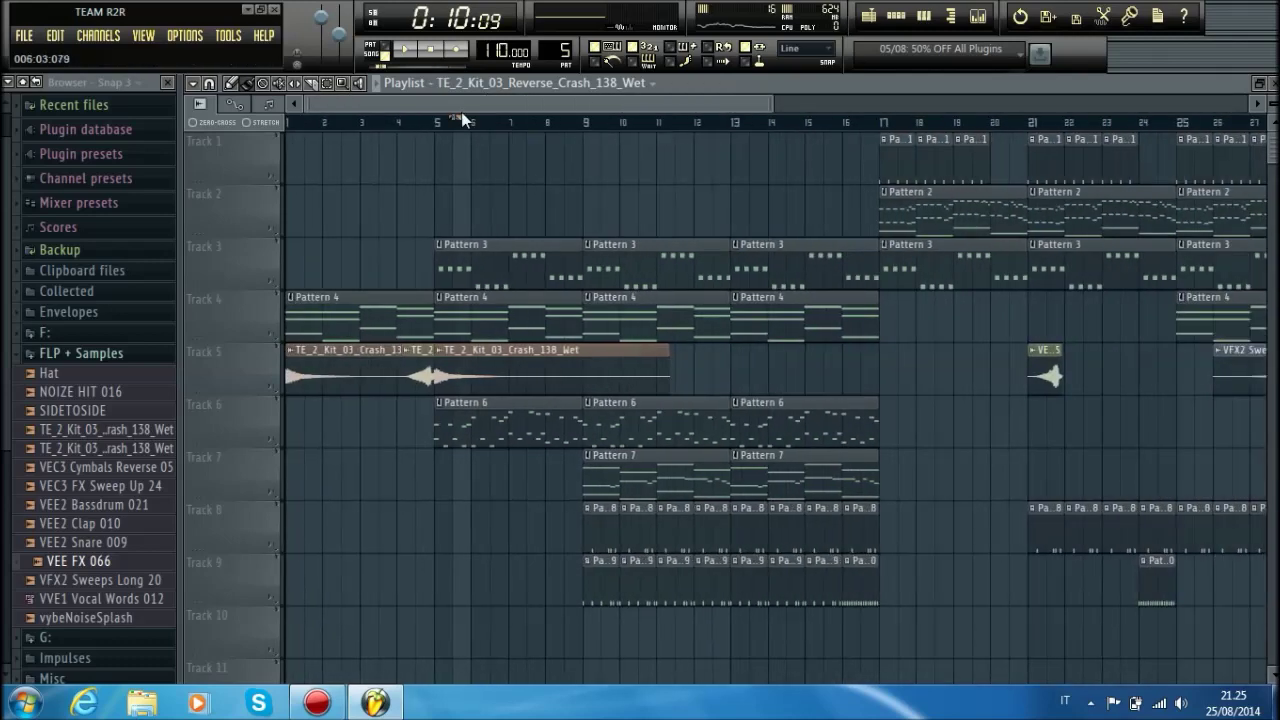
Step: Place copies of the TE_2_Kit_03_Crash_138_Wet clip on Track 5 at bars 9, 17 and 22
{"action": "mouse_move", "coordinate": [540, 366]}
{"action": "left_mouse_down"}
{"action": "mouse_move", "coordinate": [748, 366]}
{"action": "mouse_move", "coordinate": [603, 389]}
{"action": "left_mouse_up"}
{"action": "left_click", "coordinate": [902, 357]}
{"action": "left_click_drag", "start_coordinate": [898, 426], "coordinate": [891, 371]}
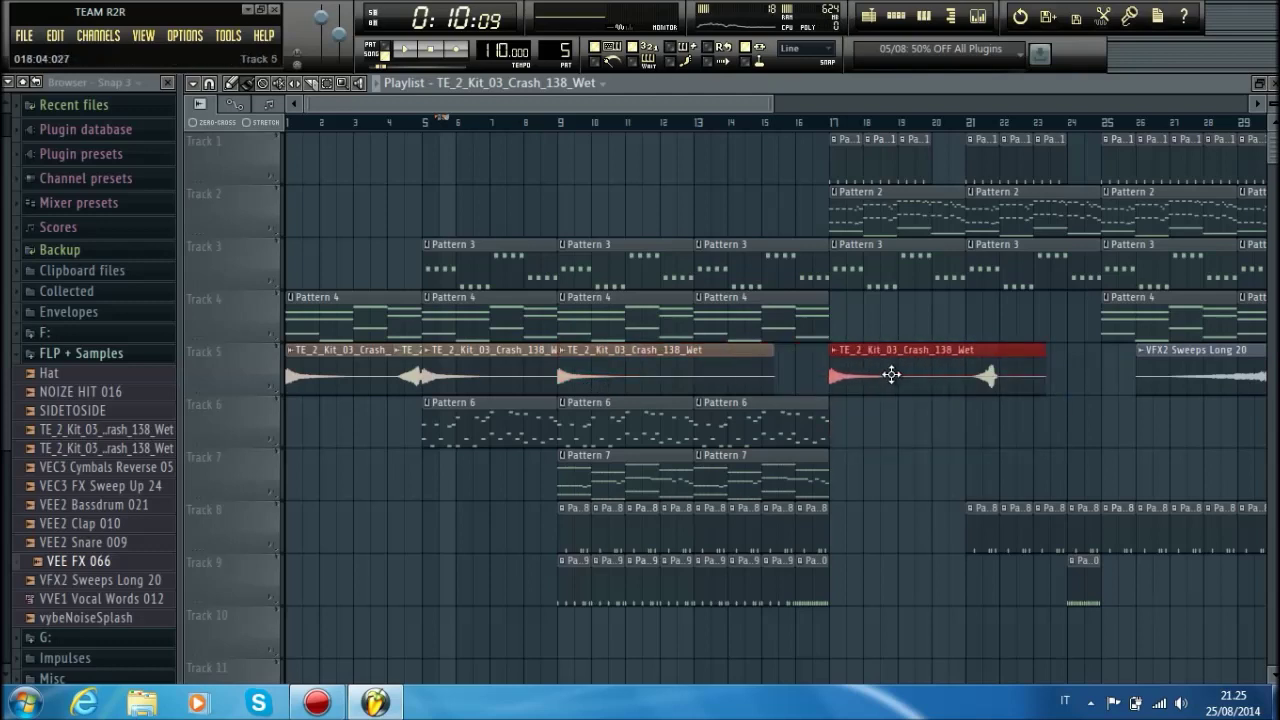
{"action": "right_click", "coordinate": [447, 185]}
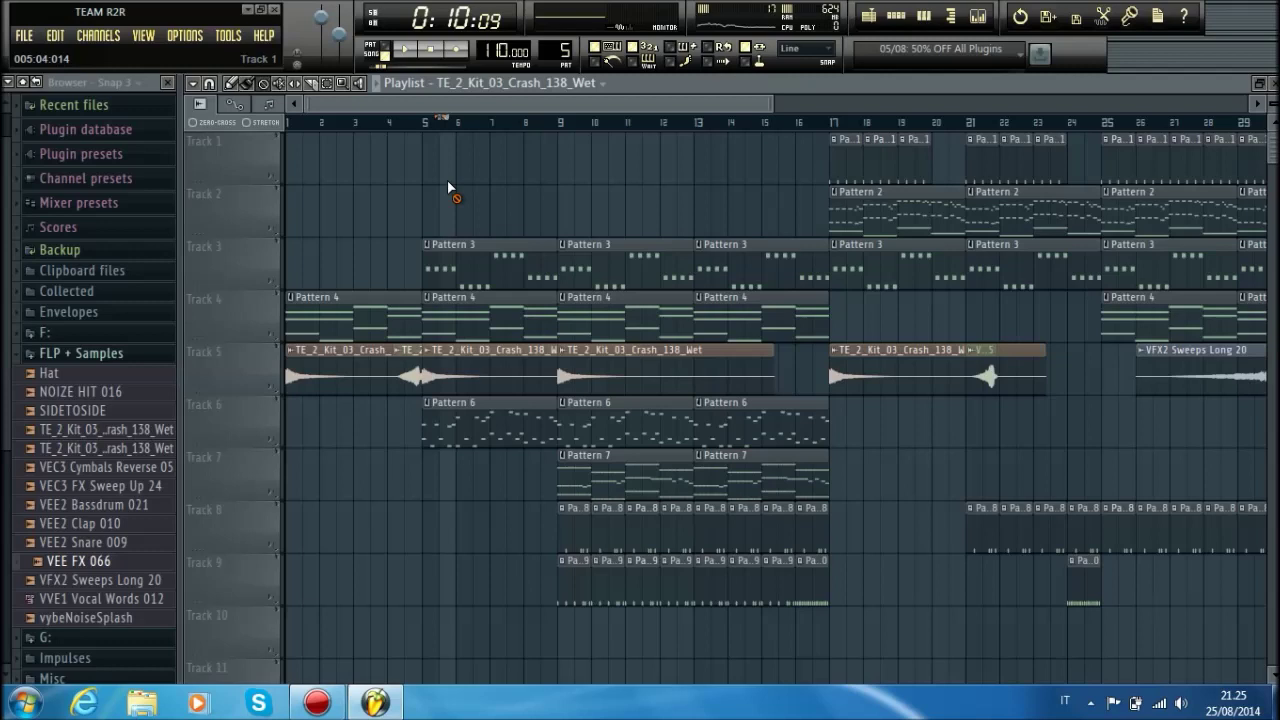
{"action": "key", "text": "p"}
{"action": "left_click_drag", "start_coordinate": [980, 417], "coordinate": [990, 363]}
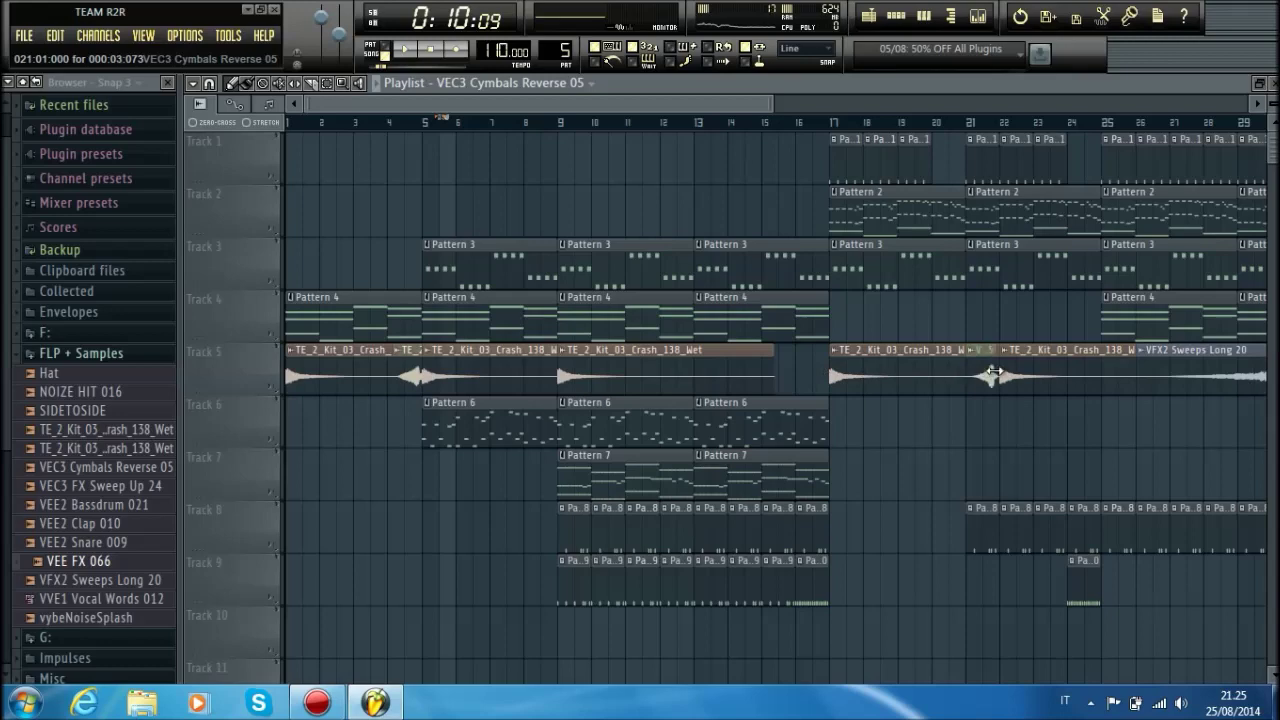
Step: Move the VEC3 Cymbals Reverse 05 clip on Track 5 so it ends at bar 17, and start song playback
{"action": "left_click_drag", "start_coordinate": [987, 372], "coordinate": [820, 368]}
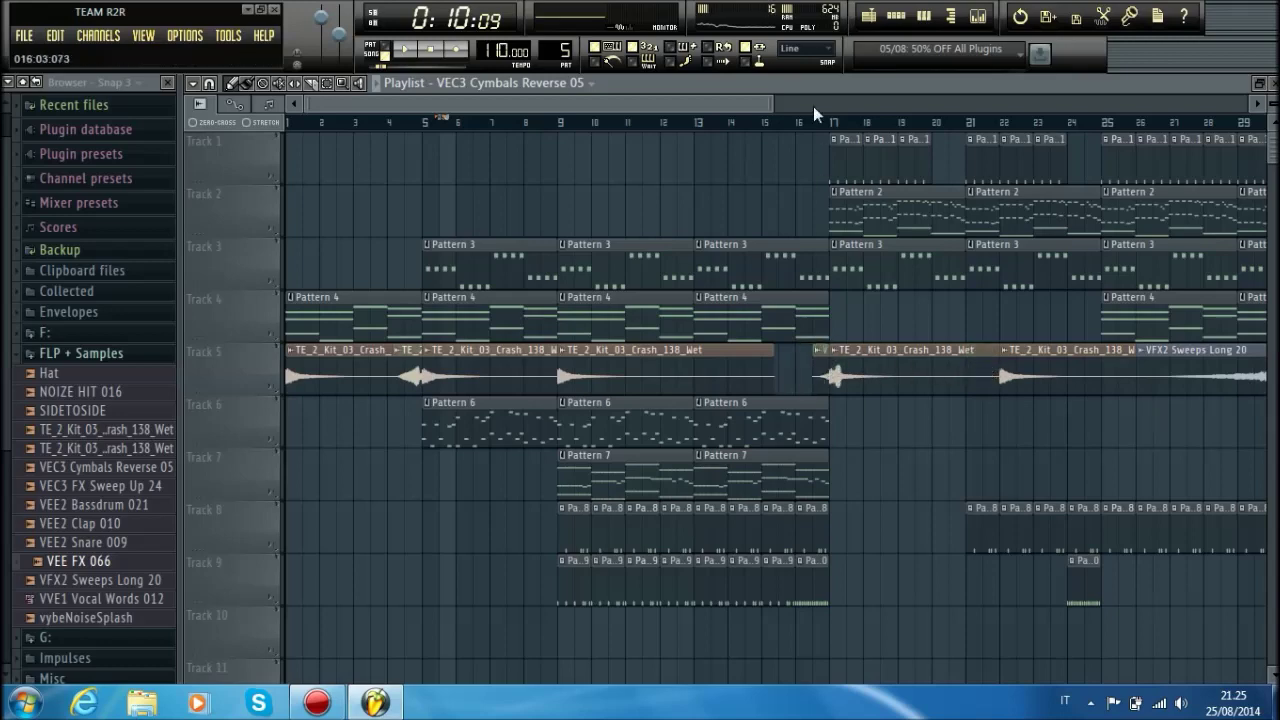
{"action": "scroll", "coordinate": [813, 106], "scroll_direction": "up", "scroll_amount": 5}
{"action": "left_click_drag", "start_coordinate": [874, 365], "coordinate": [780, 363]}
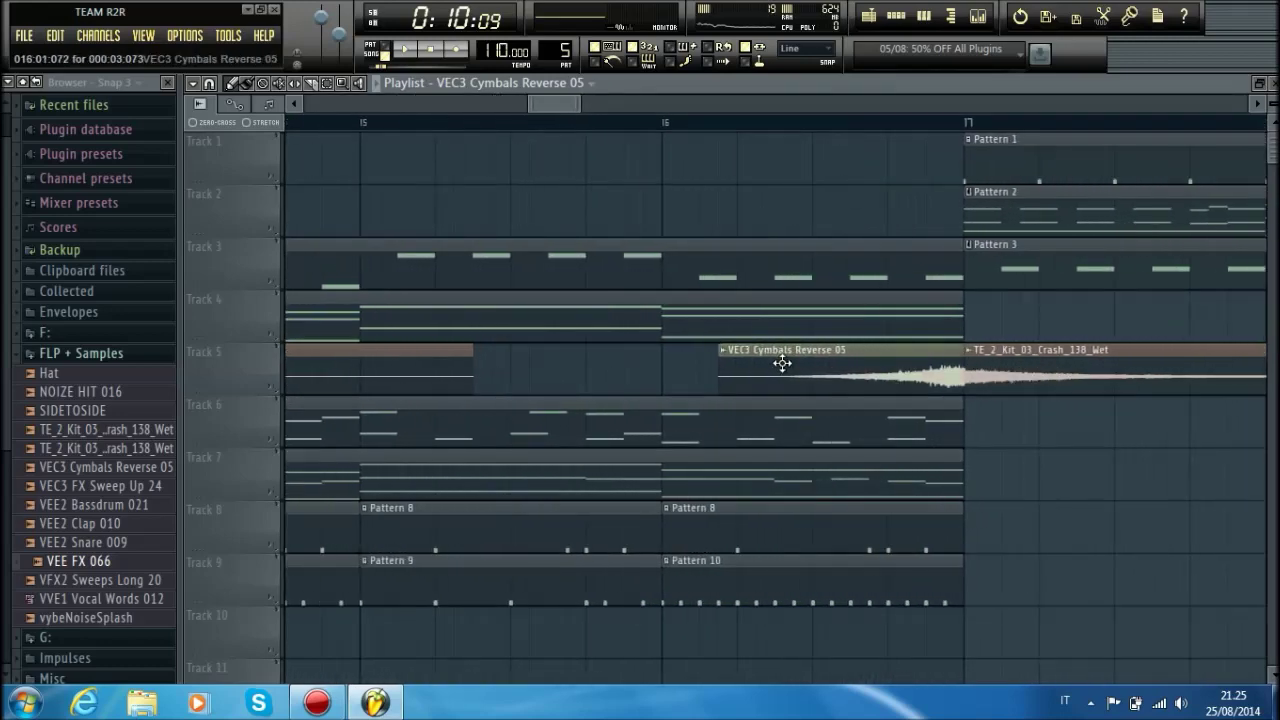
{"action": "scroll", "coordinate": [808, 133], "scroll_direction": "down", "scroll_amount": 5}
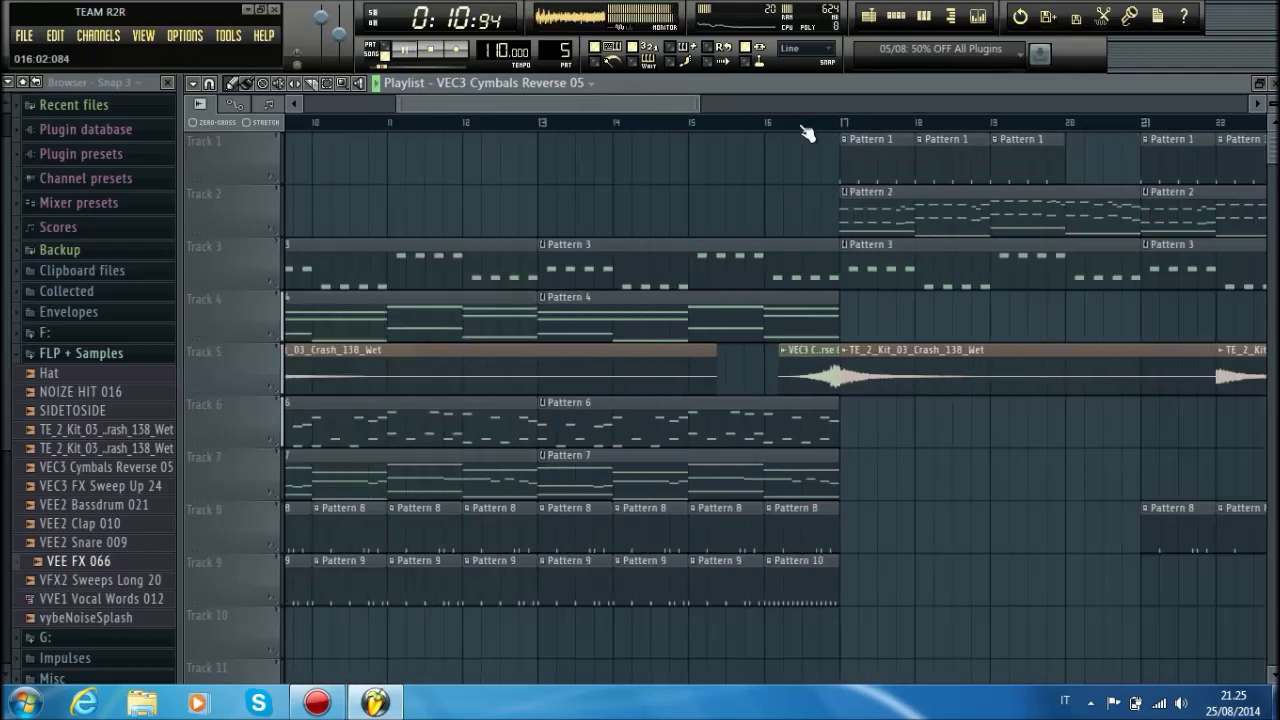
{"action": "key", "text": "space"}
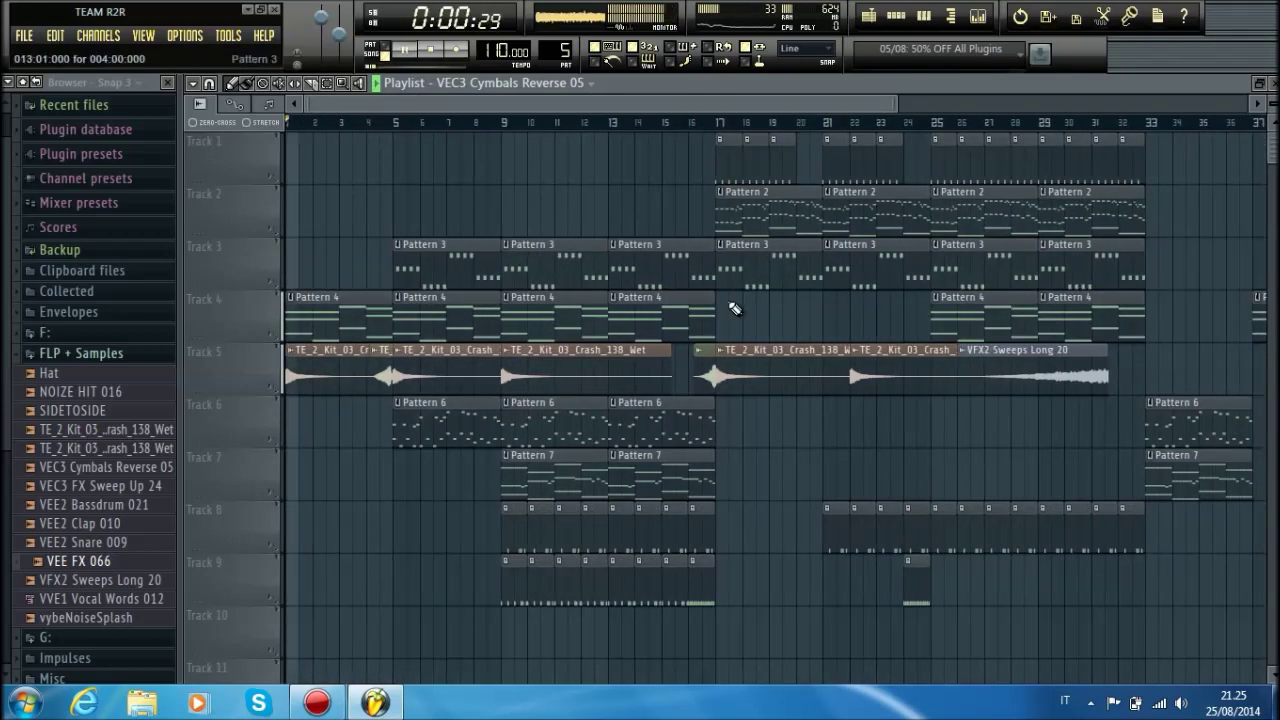
Step: Shift the bar 22 crash to bar 21, move VFX2 Sweeps Long 20 to Track 2 leading into bar 17, and add a crash at bar 25
{"action": "left_click_drag", "start_coordinate": [876, 384], "coordinate": [854, 386]}
{"action": "left_click_drag", "start_coordinate": [1048, 378], "coordinate": [661, 205]}
{"action": "left_click", "coordinate": [963, 372]}
{"action": "left_click_drag", "start_coordinate": [932, 408], "coordinate": [940, 368]}
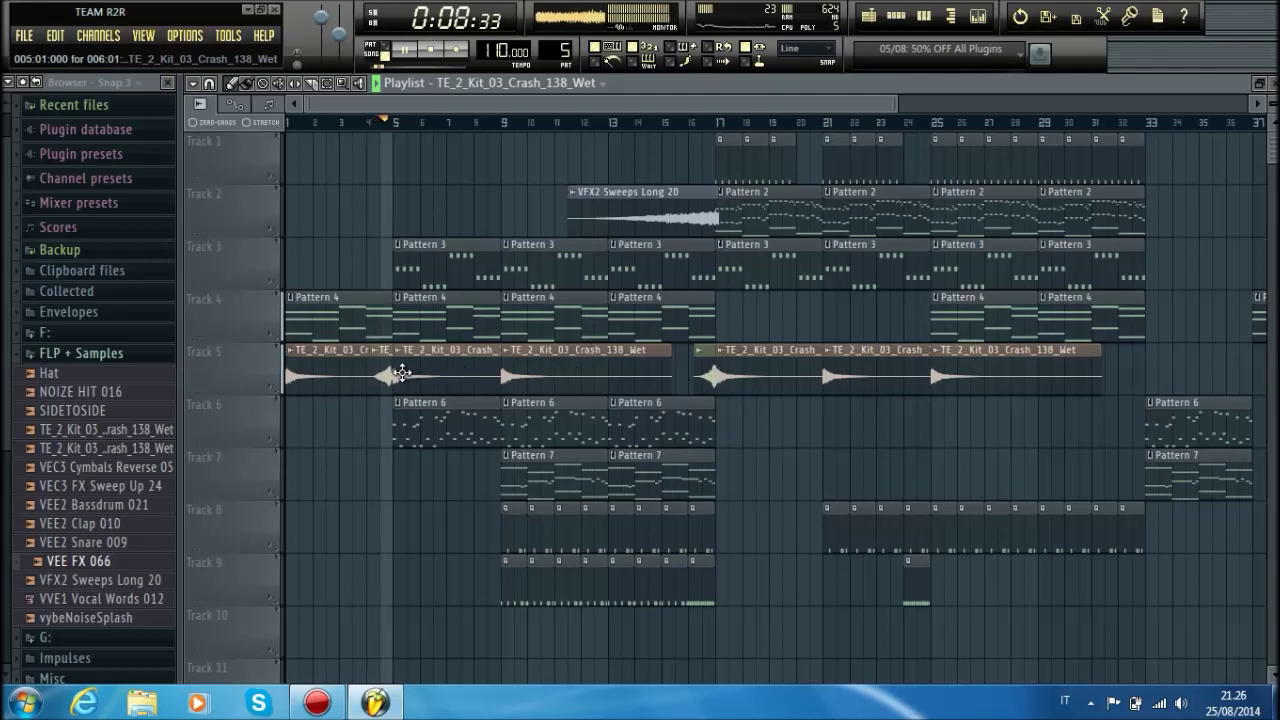
Step: Place TE_2_Kit_03_Reverse_Crash_138_Wet clips on Track 5 leading into bars 9 and 13
{"action": "left_click", "coordinate": [862, 468]}
{"action": "left_click_drag", "start_coordinate": [939, 466], "coordinate": [560, 341]}
{"action": "scroll", "coordinate": [502, 128], "scroll_direction": "up", "scroll_amount": 5}
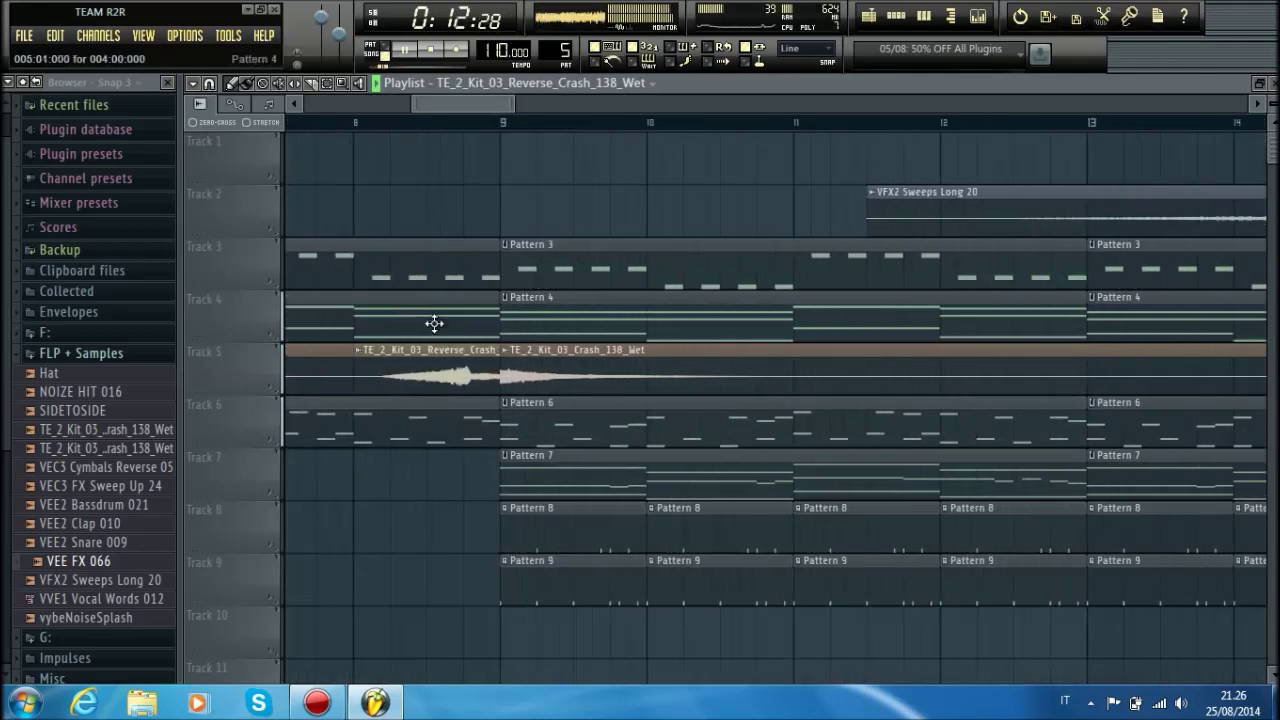
{"action": "left_click_drag", "start_coordinate": [451, 364], "coordinate": [466, 366]}
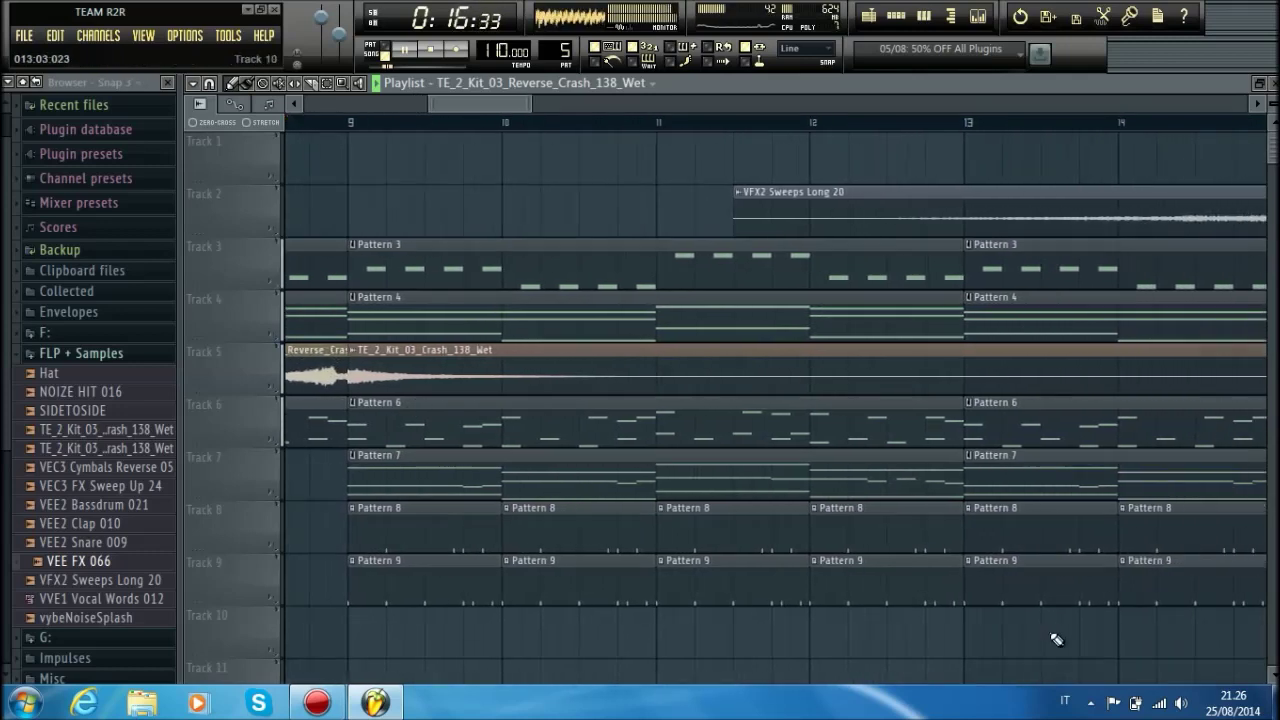
{"action": "scroll", "coordinate": [1056, 639], "scroll_direction": "right", "scroll_amount": 3}
{"action": "mouse_move", "coordinate": [1054, 637]}
{"action": "left_mouse_down"}
{"action": "mouse_move", "coordinate": [760, 345]}
{"action": "mouse_move", "coordinate": [602, 314]}
{"action": "mouse_move", "coordinate": [487, 332]}
{"action": "left_mouse_up"}
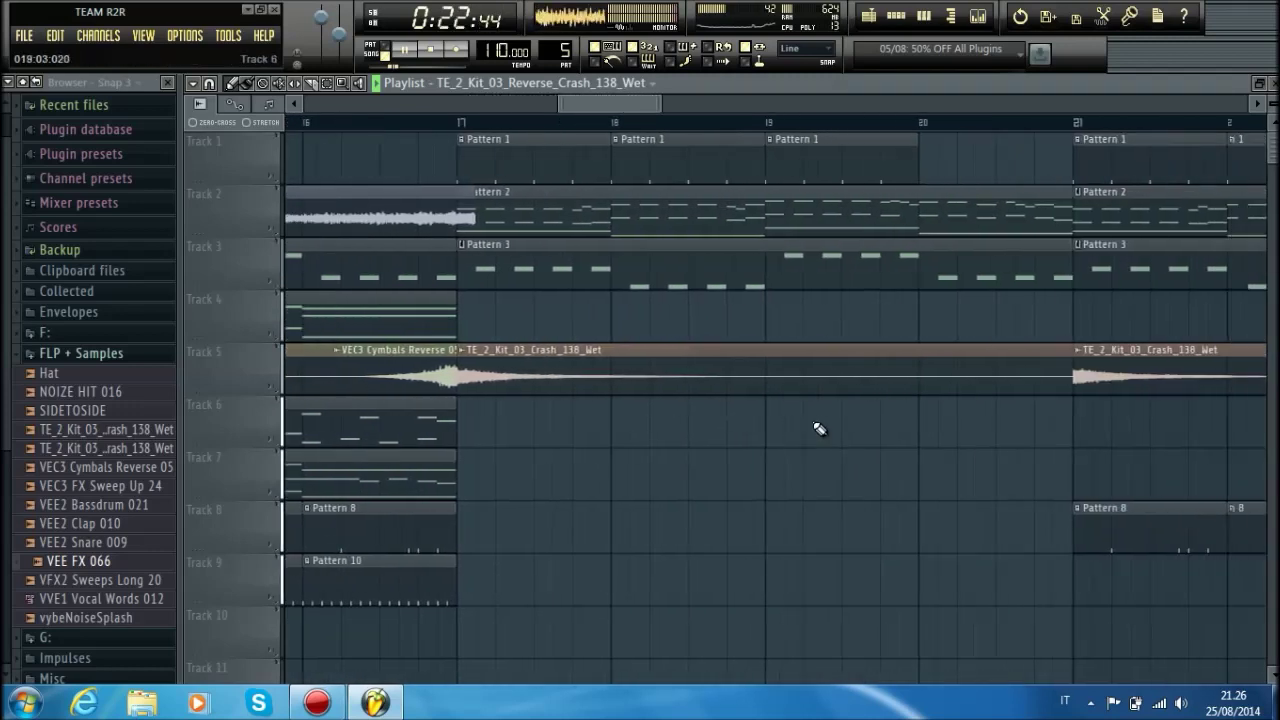
Step: Add reverse crash clips on Track 5 leading into bars 21, 25, 33 and 37
{"action": "left_click_drag", "start_coordinate": [558, 364], "coordinate": [510, 354]}
{"action": "left_click_drag", "start_coordinate": [811, 338], "coordinate": [794, 334]}
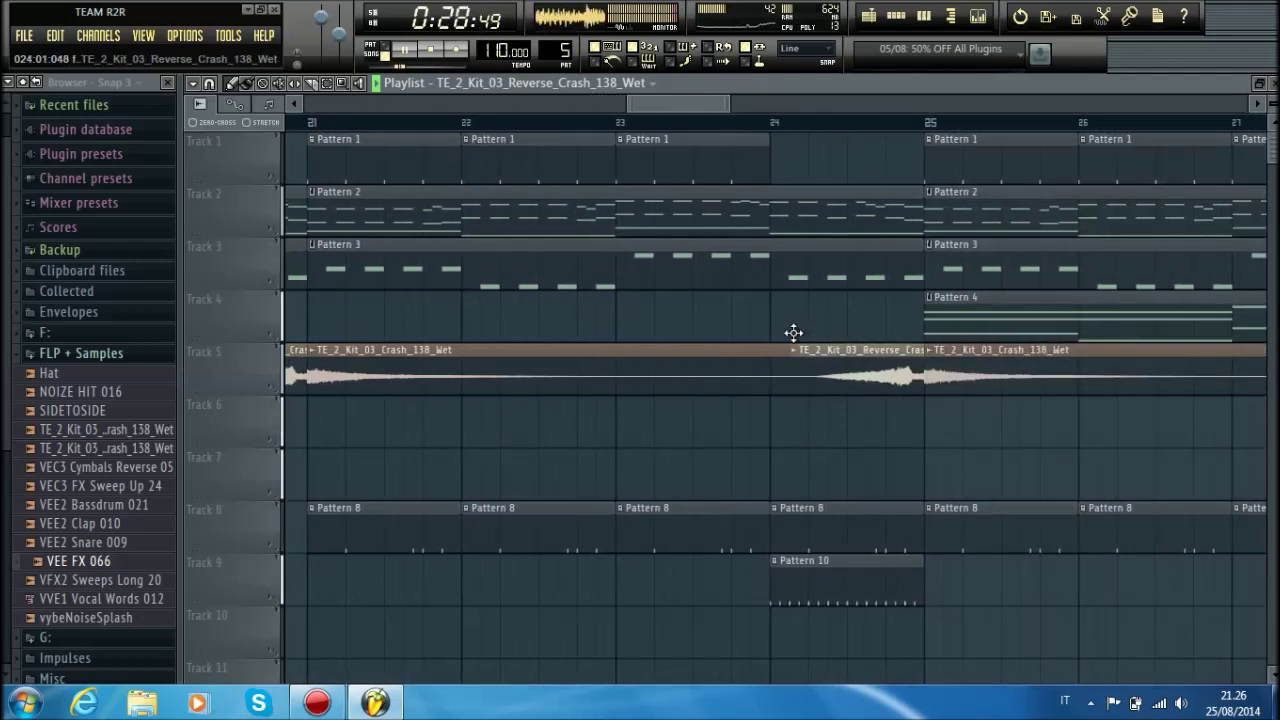
{"action": "scroll", "coordinate": [814, 411], "scroll_direction": "right", "scroll_amount": 7}
{"action": "scroll", "coordinate": [813, 408], "scroll_direction": "right", "scroll_amount": 3}
{"action": "left_click_drag", "start_coordinate": [600, 371], "coordinate": [512, 373]}
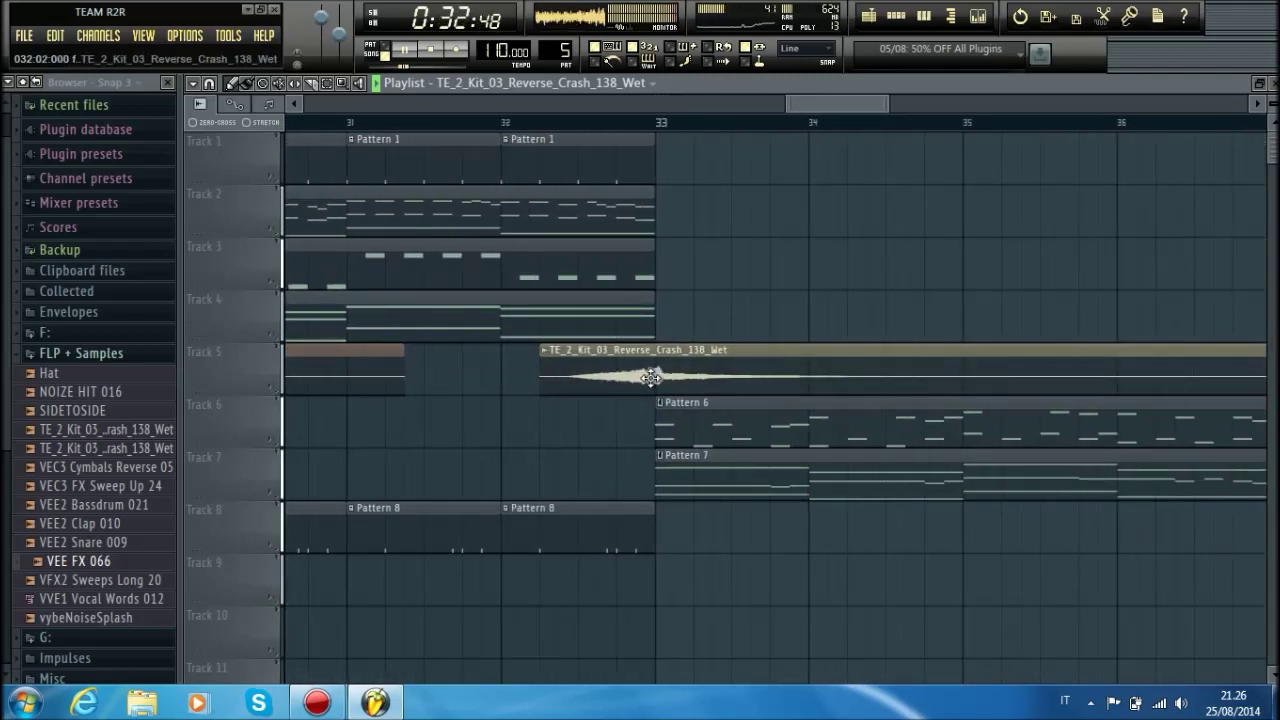
{"action": "left_click_drag", "start_coordinate": [1068, 334], "coordinate": [1034, 420]}
Step: Trim the end of the VFX2 Sweeps Long 20 clip on Track 2 to the start of bar 17
{"action": "scroll", "coordinate": [932, 125], "scroll_direction": "down", "scroll_amount": 7}
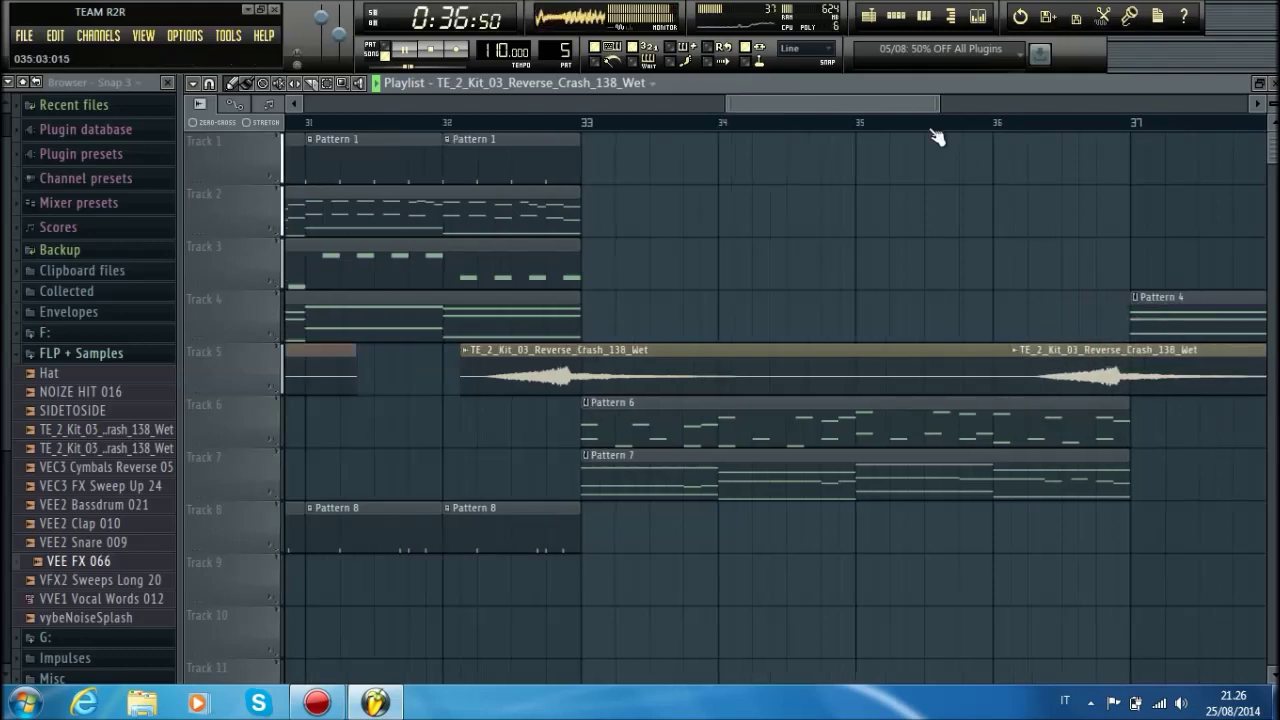
{"action": "scroll", "coordinate": [541, 124], "scroll_direction": "up", "scroll_amount": 1}
{"action": "scroll", "coordinate": [545, 128], "scroll_direction": "up", "scroll_amount": 6}
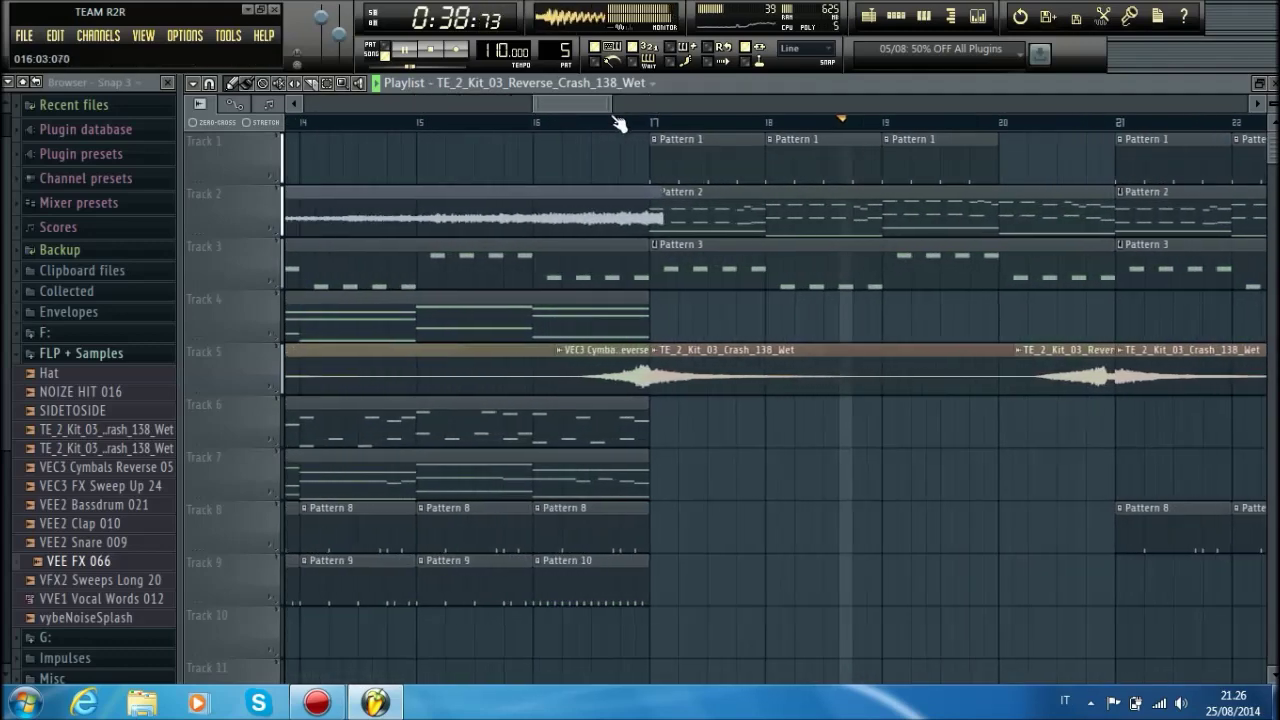
{"action": "scroll", "coordinate": [711, 130], "scroll_direction": "up", "scroll_amount": 3}
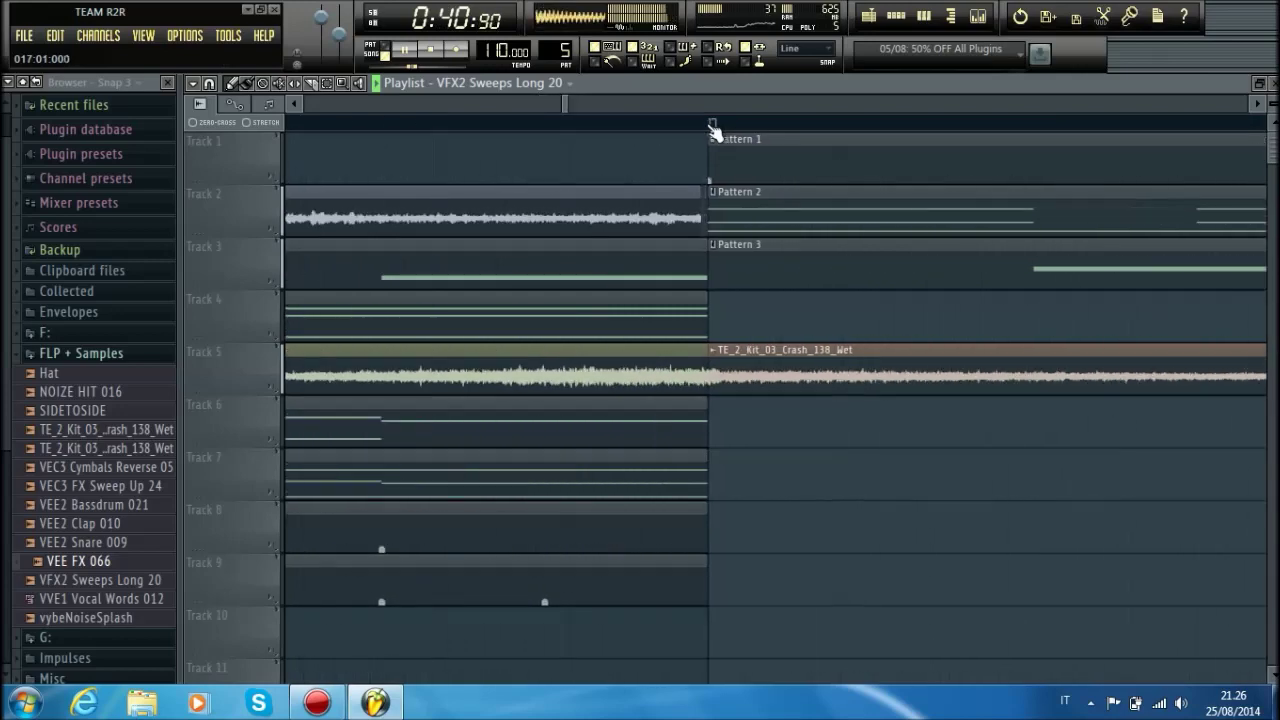
{"action": "scroll", "coordinate": [680, 128], "scroll_direction": "down", "scroll_amount": 8}
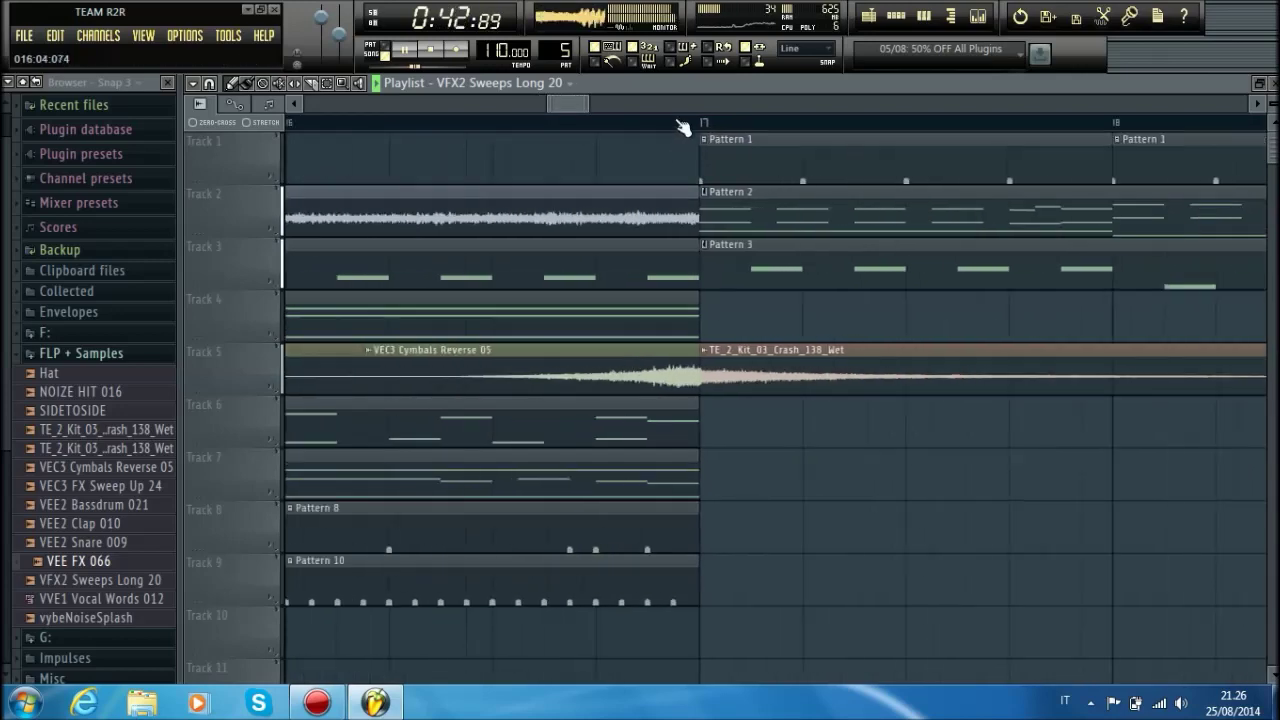
Step: Add TE_2_Kit_03_Crash_138_Wet clips on Track 5 at bars 29, 37 and 41
{"action": "left_click", "coordinate": [734, 366]}
{"action": "left_click", "coordinate": [785, 421]}
{"action": "left_click_drag", "start_coordinate": [794, 421], "coordinate": [794, 360]}
{"action": "left_click_drag", "start_coordinate": [900, 420], "coordinate": [900, 357]}
{"action": "left_click_drag", "start_coordinate": [981, 420], "coordinate": [949, 366]}
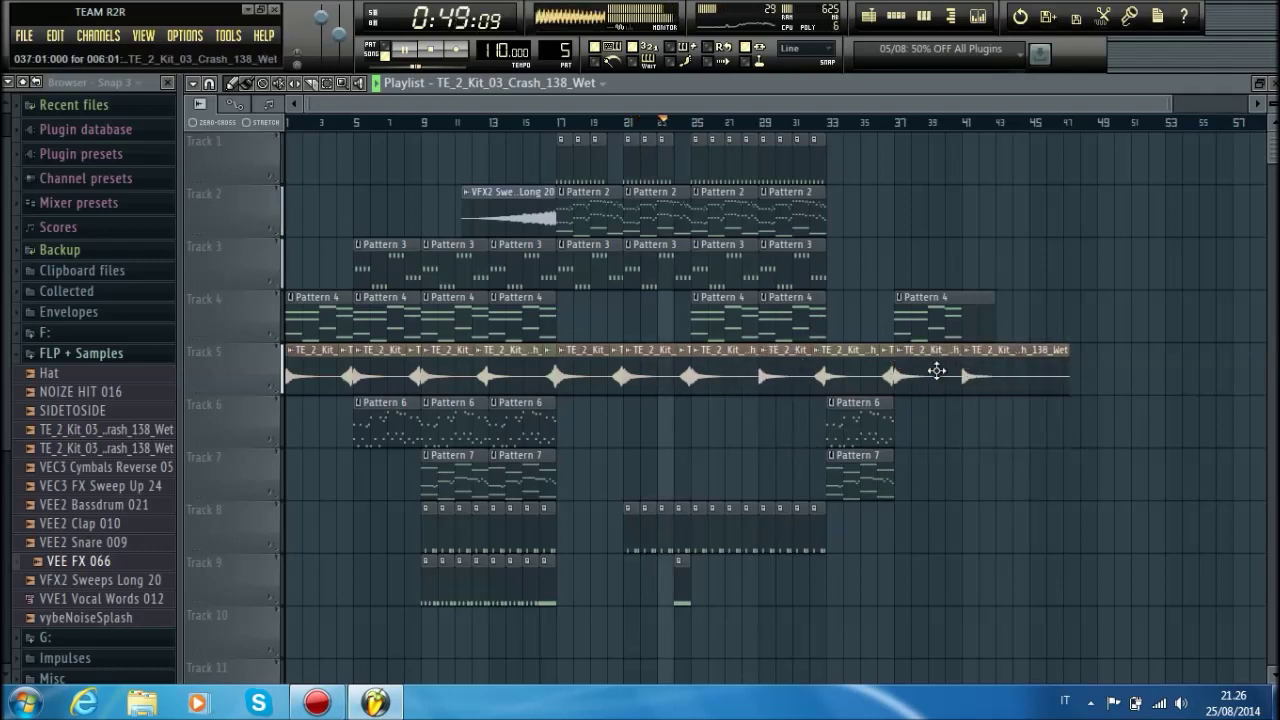
Step: Place a reverse crash clip on Track 5 leading into the crash at bar 41
{"action": "left_click", "coordinate": [889, 372]}
{"action": "left_click_drag", "start_coordinate": [946, 414], "coordinate": [950, 360]}
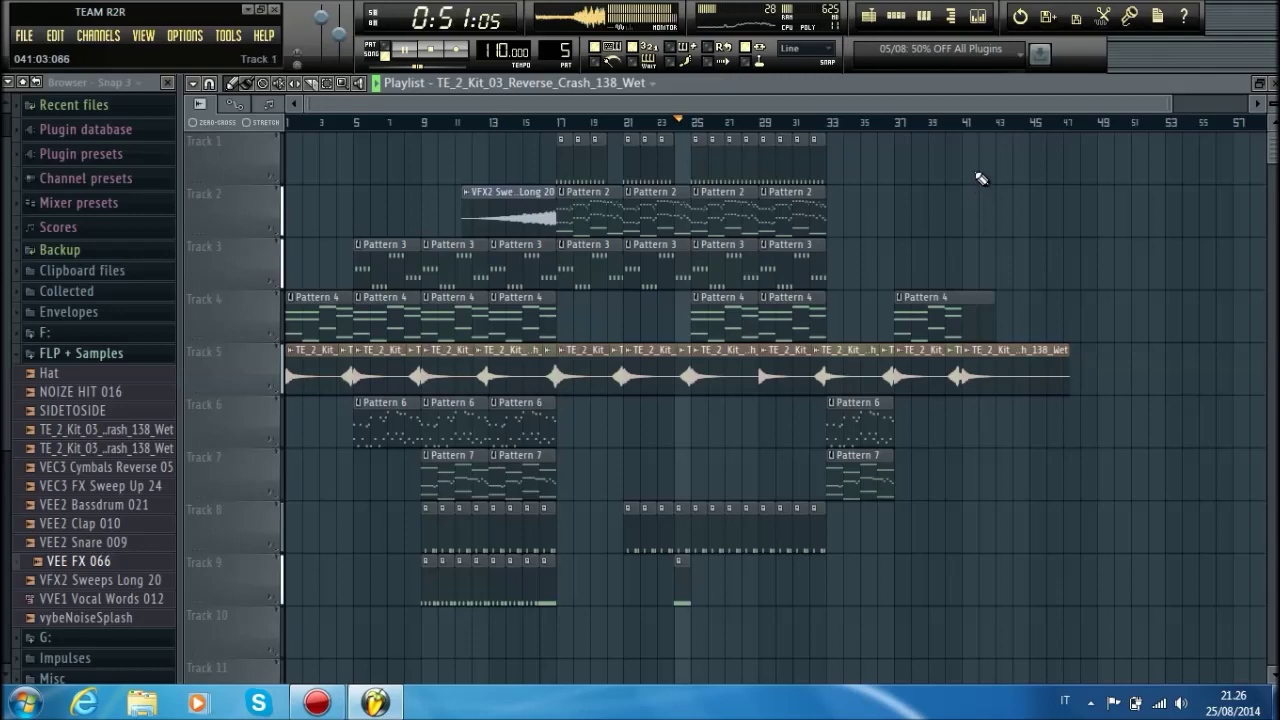
{"action": "scroll", "coordinate": [1008, 129], "scroll_direction": "up", "scroll_amount": 10}
{"action": "left_click_drag", "start_coordinate": [551, 362], "coordinate": [551, 370]}
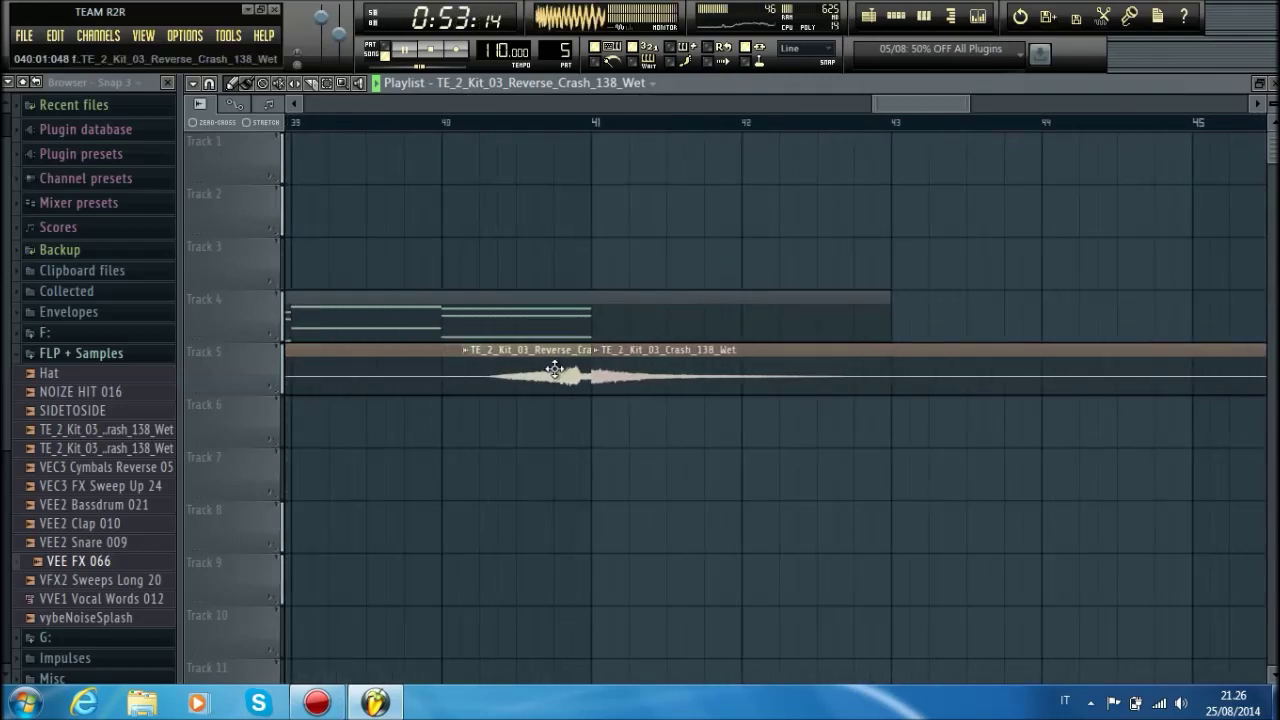
{"action": "scroll", "coordinate": [608, 127], "scroll_direction": "down", "scroll_amount": 10}
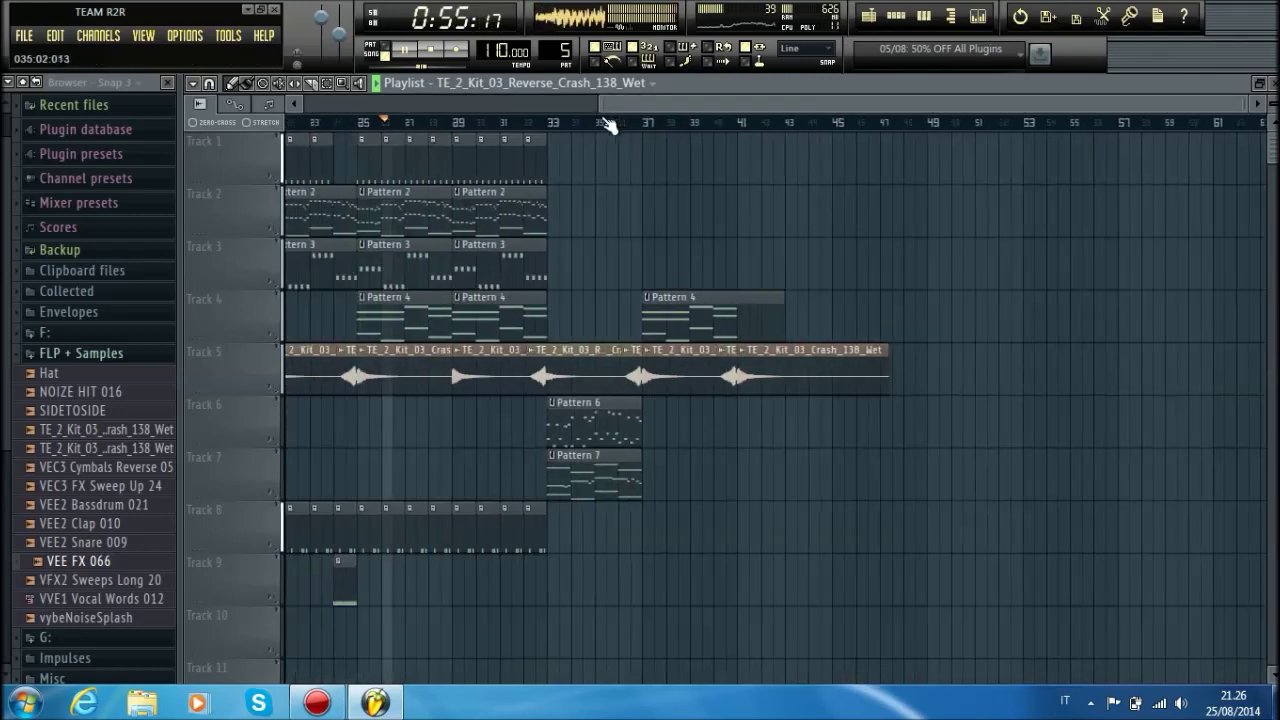
Step: Layer VEC3 Cymbals Reverse 05 clips over the reverse crashes in bars 20 and 24, aligning the first one with bar 21
{"action": "left_click_drag", "start_coordinate": [155, 525], "coordinate": [574, 410]}
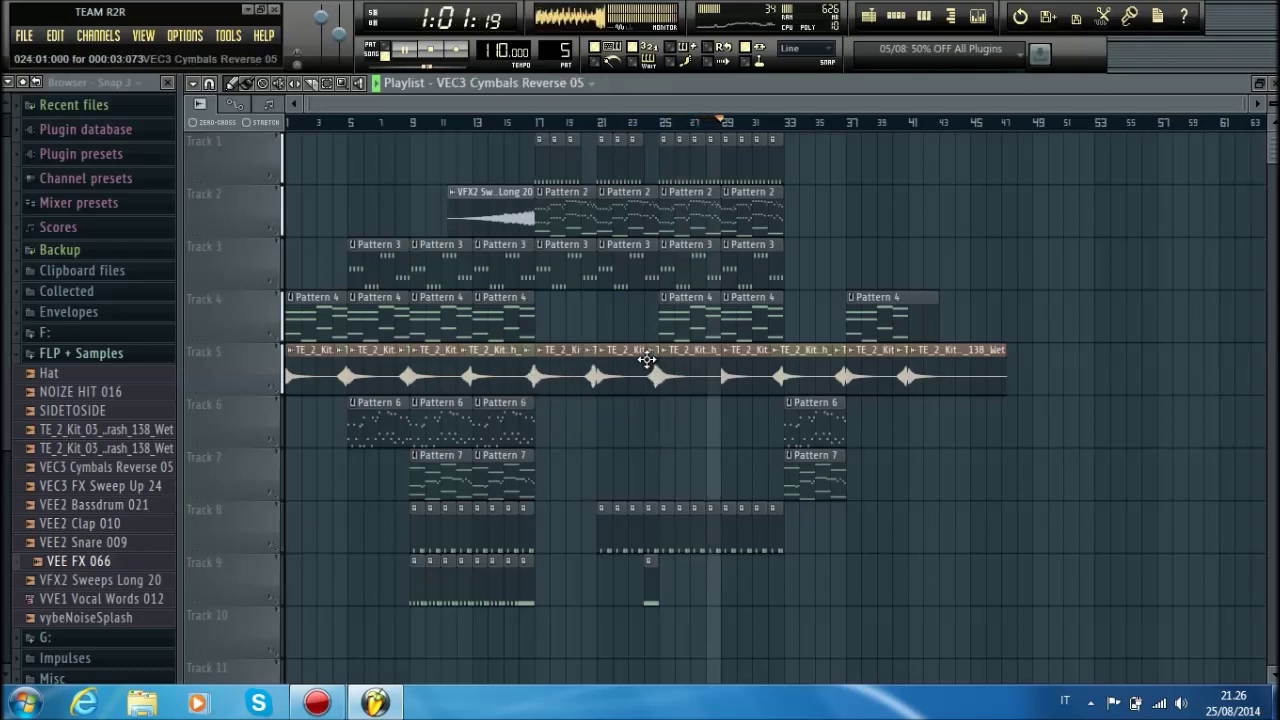
{"action": "scroll", "coordinate": [610, 127], "scroll_direction": "up", "scroll_amount": 10}
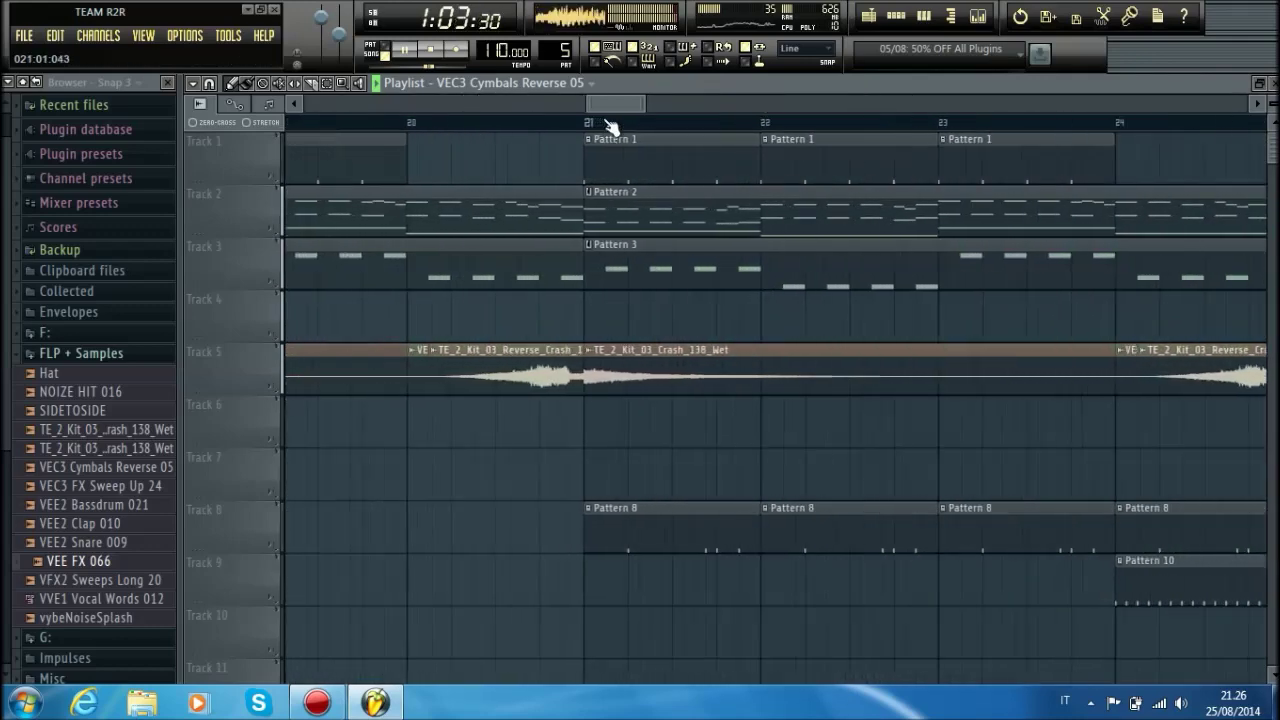
{"action": "scroll", "coordinate": [610, 127], "scroll_direction": "up", "scroll_amount": 2}
{"action": "left_click", "coordinate": [504, 354]}
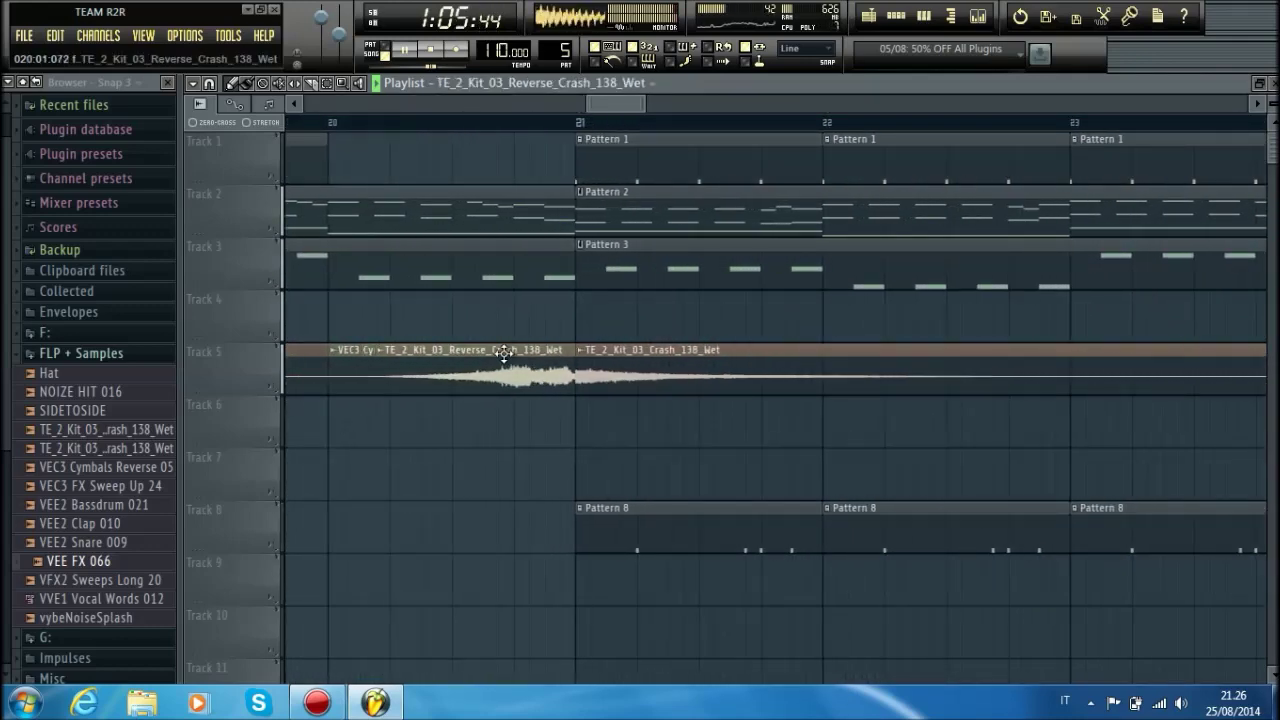
{"action": "left_click_drag", "start_coordinate": [466, 371], "coordinate": [508, 374]}
{"action": "left_click_drag", "start_coordinate": [540, 427], "coordinate": [543, 371]}
Step: Shift the VEC3 Cymbals Reverse 05 clip in bar 24 so its swell peaks with the reverse crash just before bar 25
{"action": "scroll", "coordinate": [637, 406], "scroll_direction": "right", "scroll_amount": 1}
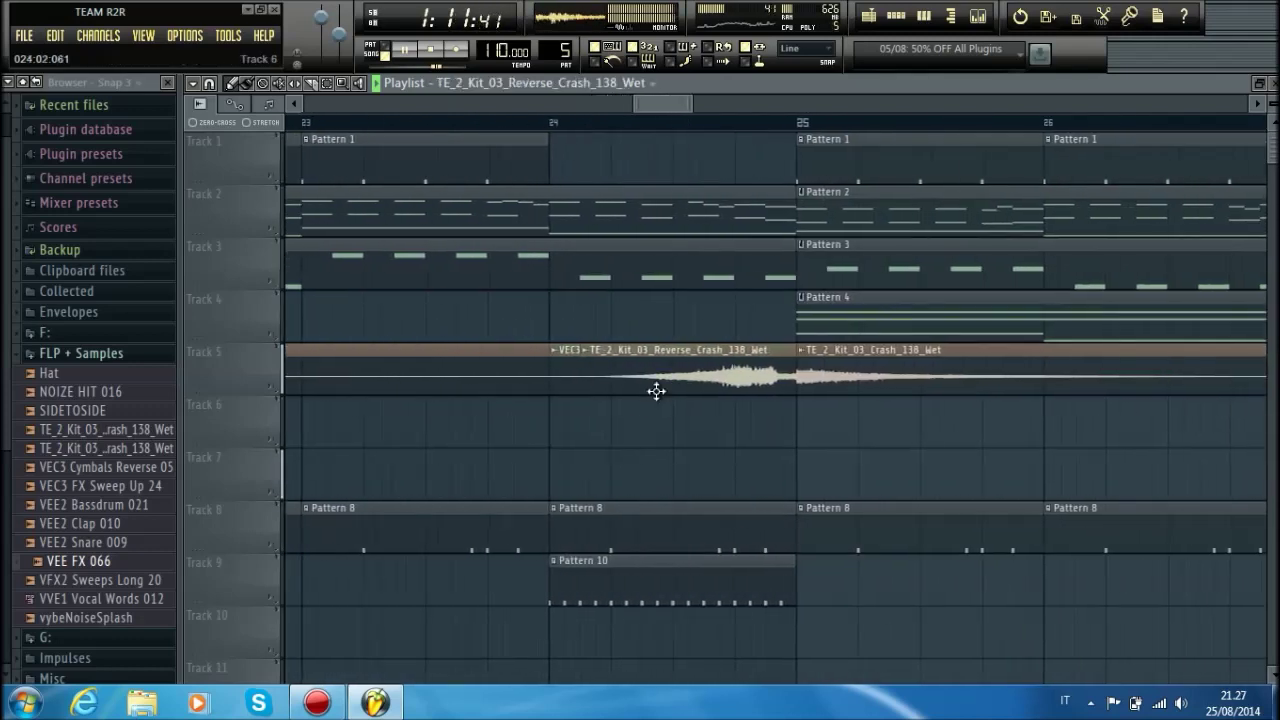
{"action": "left_click_drag", "start_coordinate": [700, 380], "coordinate": [699, 426]}
{"action": "left_click_drag", "start_coordinate": [717, 375], "coordinate": [754, 374]}
{"action": "left_click_drag", "start_coordinate": [748, 418], "coordinate": [748, 364]}
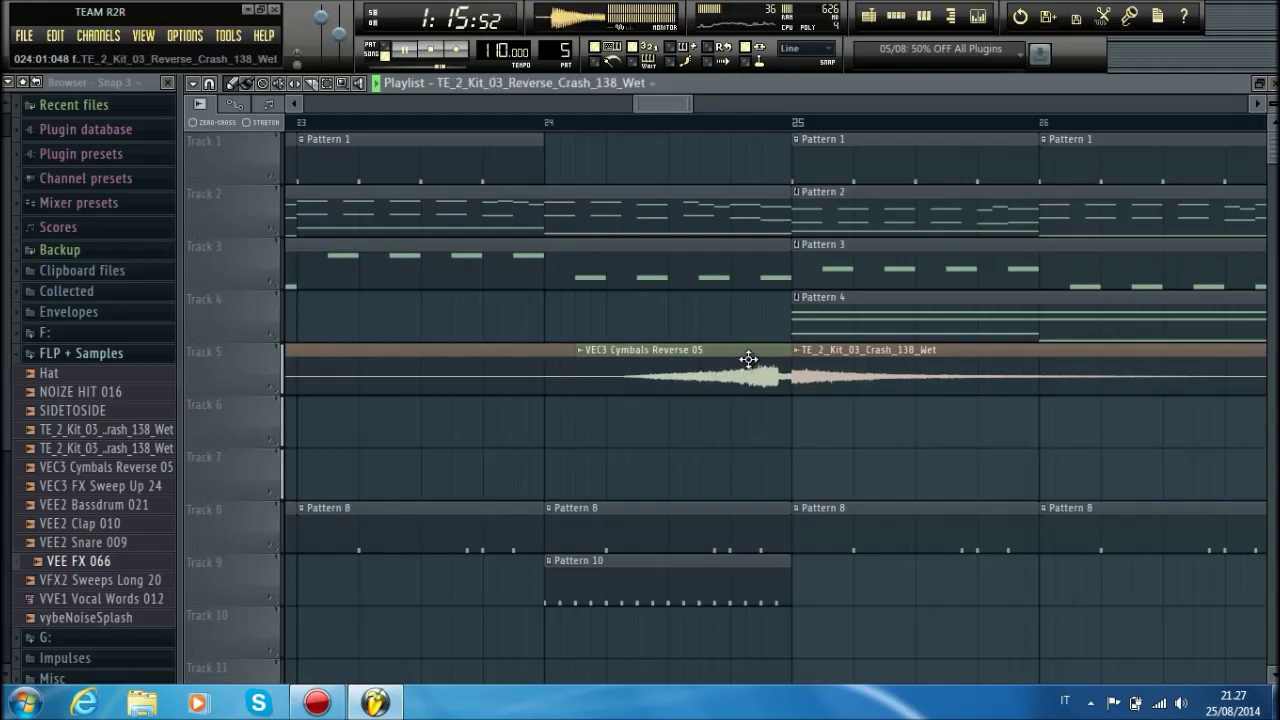
Step: Add vybeNoiseSplash clips along Track 5 at the section starts, including bars 13 and 33, and play the song from the beginning
{"action": "scroll", "coordinate": [694, 188], "scroll_direction": "down", "scroll_amount": 5}
{"action": "key", "text": "space"}
{"action": "left_click_drag", "start_coordinate": [140, 620], "coordinate": [354, 350]}
{"action": "left_click_drag", "start_coordinate": [645, 465], "coordinate": [426, 354]}
{"action": "left_click_drag", "start_coordinate": [590, 440], "coordinate": [530, 347]}
{"action": "left_click_drag", "start_coordinate": [636, 440], "coordinate": [611, 346]}
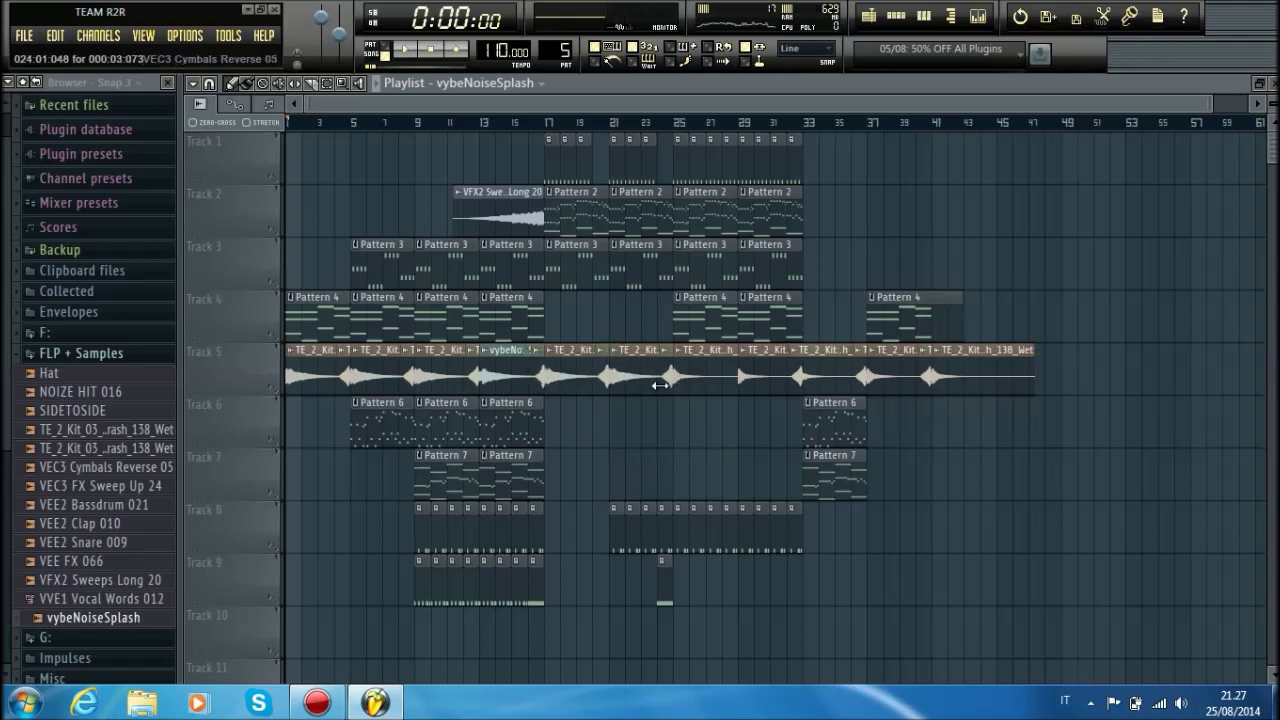
{"action": "left_click_drag", "start_coordinate": [706, 410], "coordinate": [938, 350]}
{"action": "key", "text": "space"}
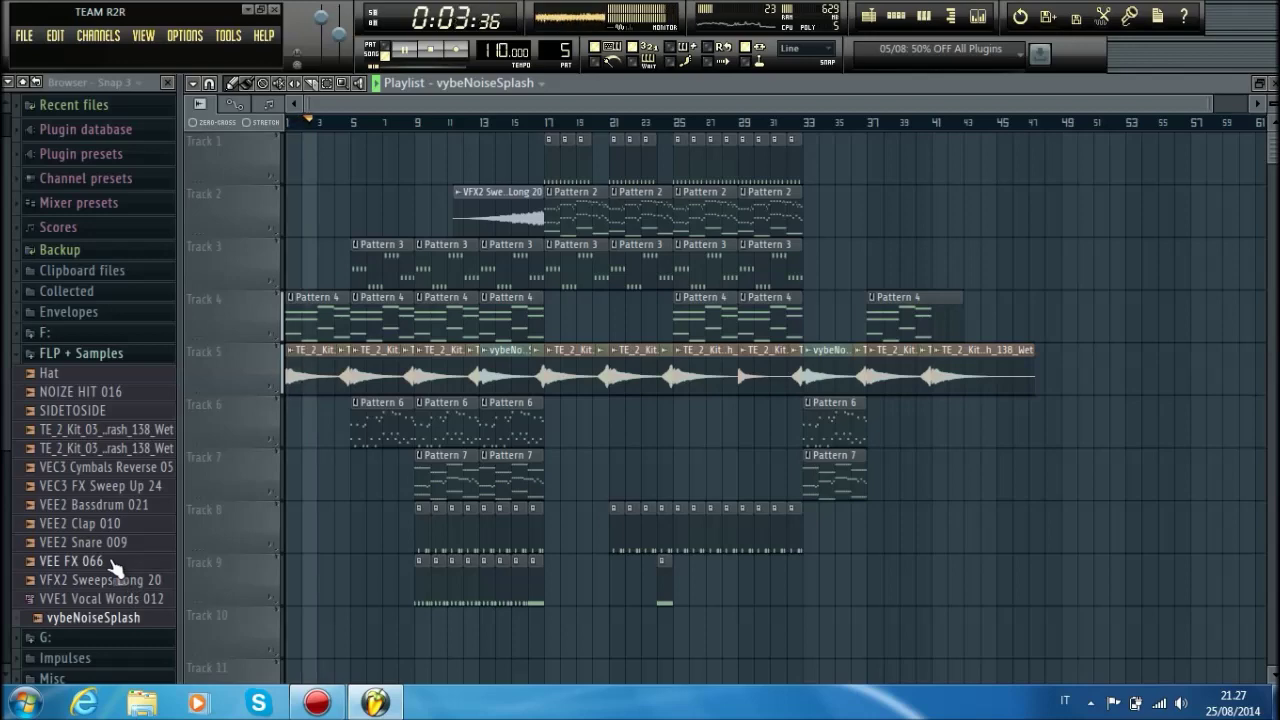
Step: Stop playback, open the reFX Nexus channel settings in Pattern 2 and route the channel to mixer insert 6
{"action": "left_click_drag", "start_coordinate": [545, 48], "coordinate": [545, 78]}
{"action": "double_click", "coordinate": [586, 80]}
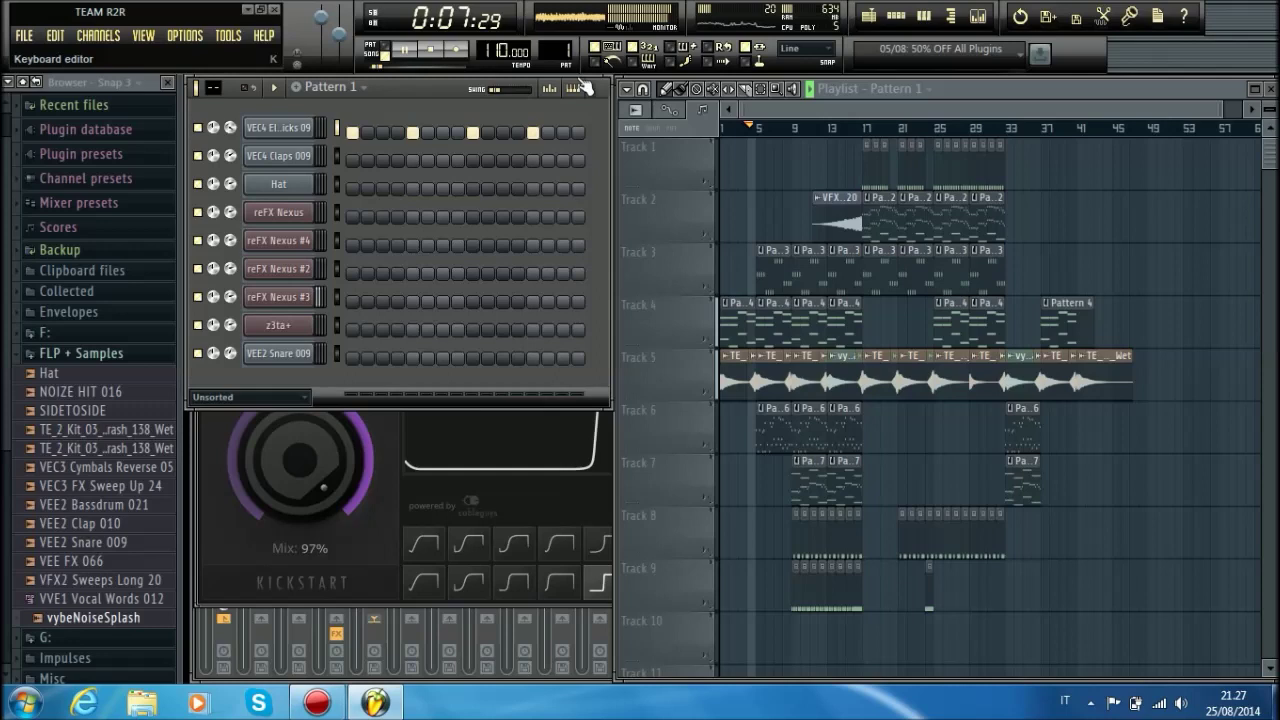
{"action": "scroll", "coordinate": [553, 50], "scroll_direction": "up", "scroll_amount": 1}
{"action": "key", "text": "space"}
{"action": "left_click", "coordinate": [278, 212]}
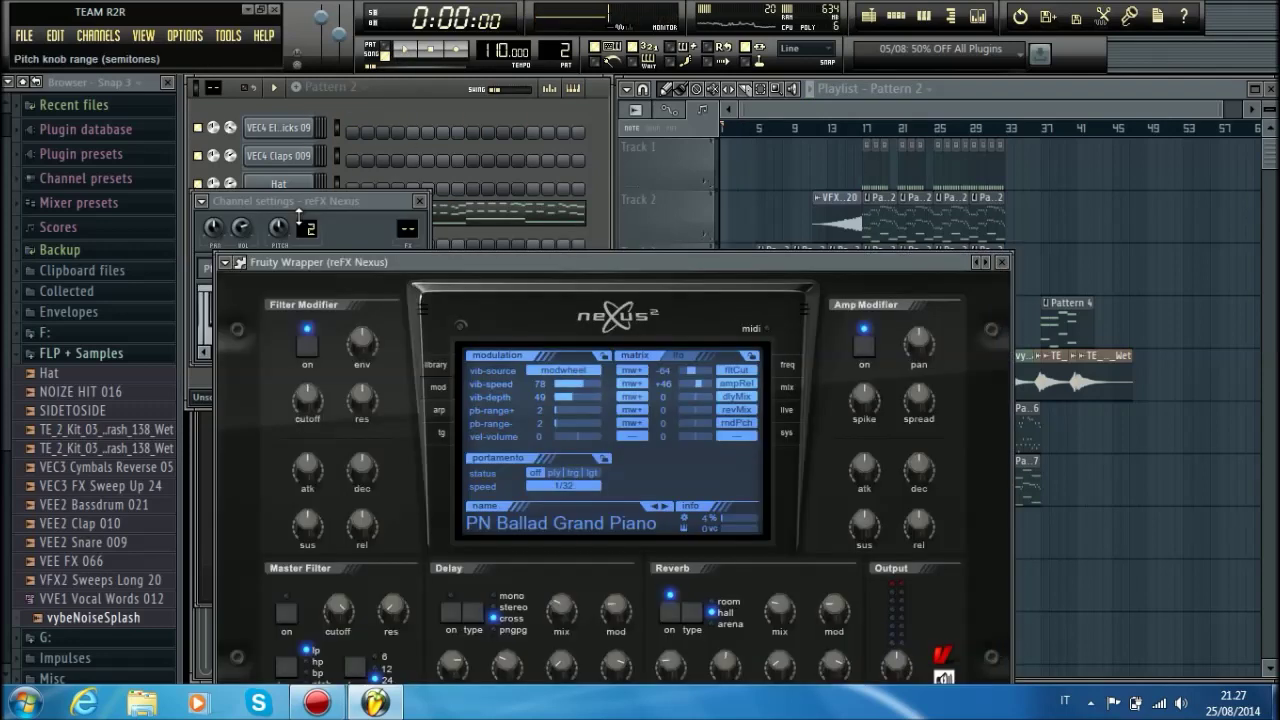
{"action": "scroll", "coordinate": [407, 230], "scroll_direction": "up", "scroll_amount": 4}
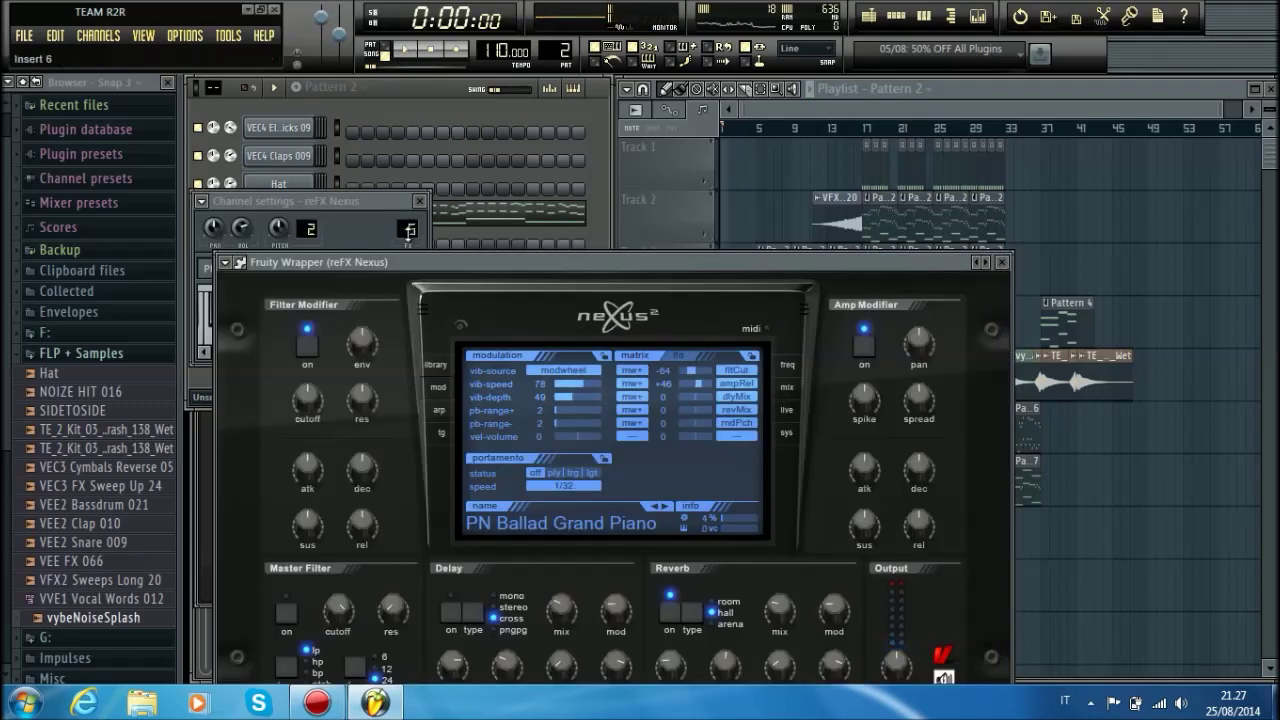
Step: Rename the reFX Nexus channel as Melody and give it a violet-blue colour
{"action": "left_click", "coordinate": [426, 116]}
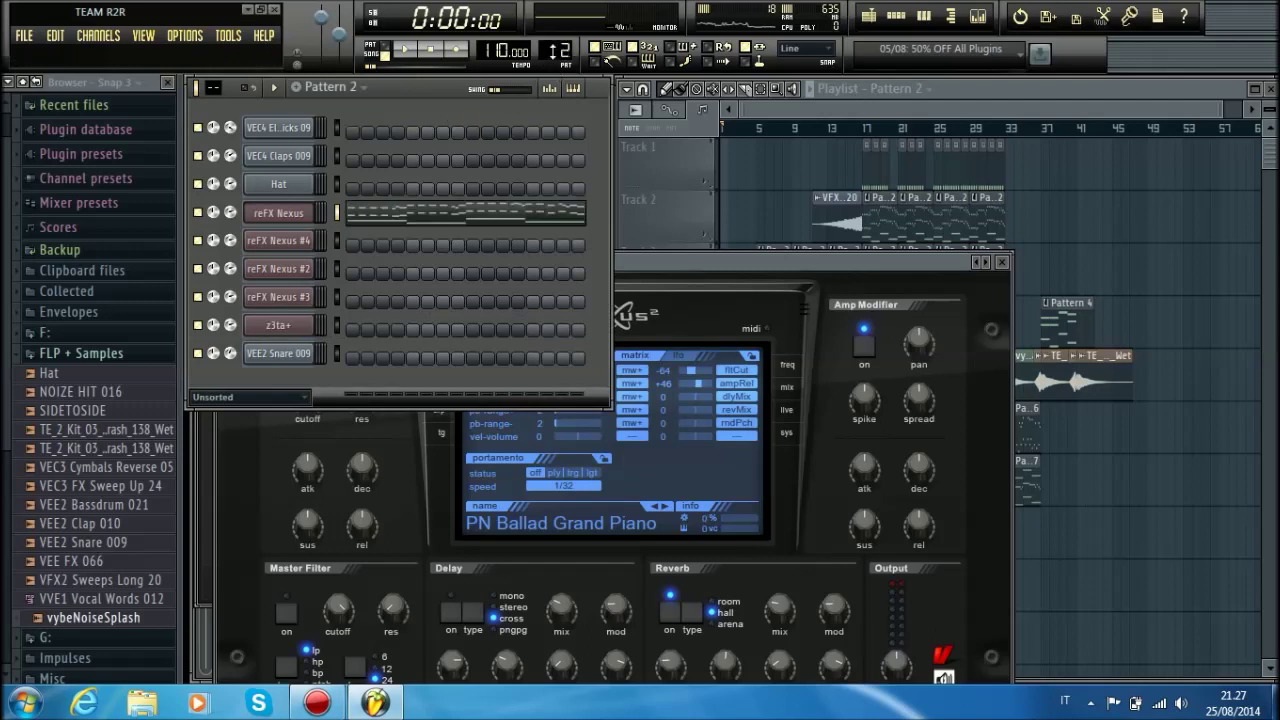
{"action": "right_click", "coordinate": [294, 212]}
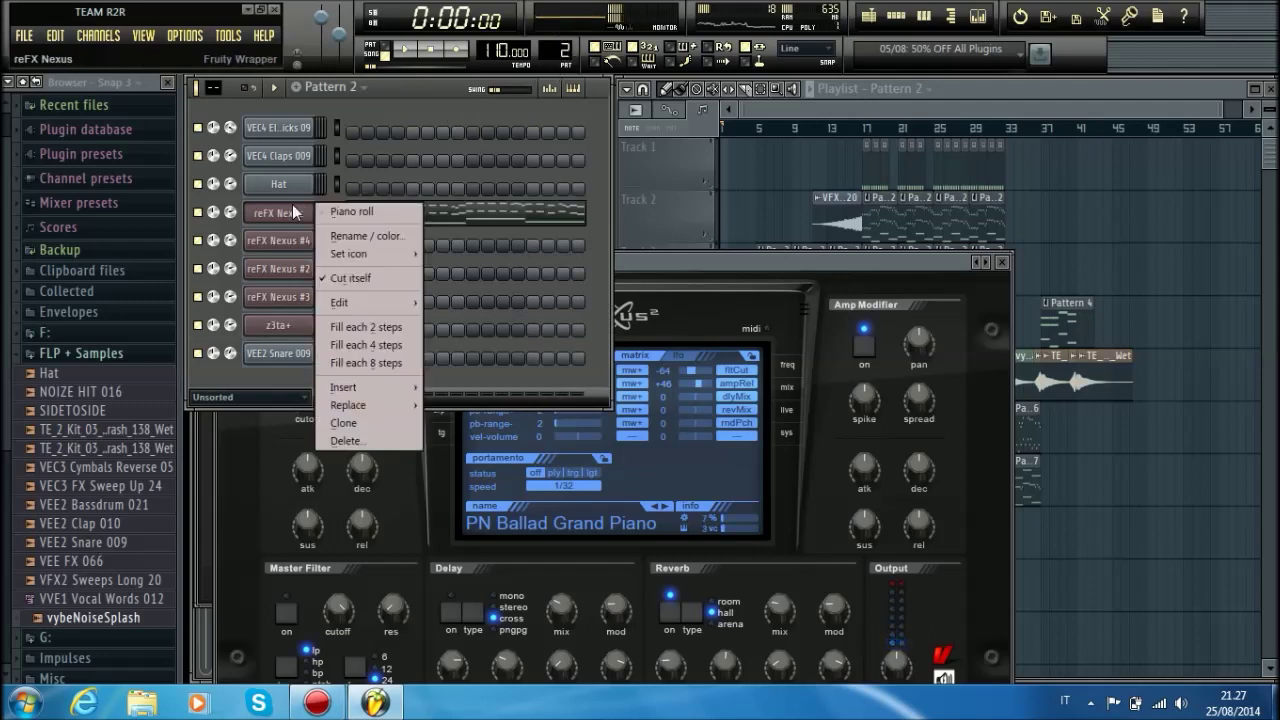
{"action": "left_click", "coordinate": [358, 236]}
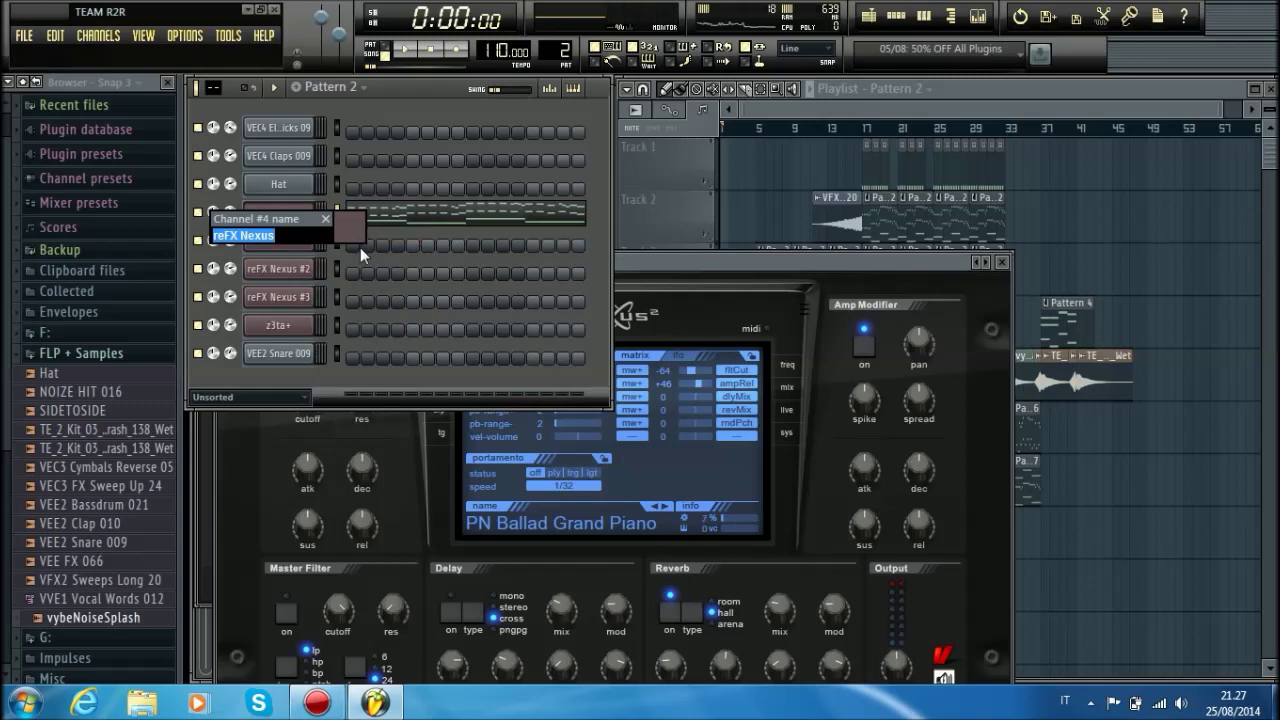
{"action": "type", "text": "Melo"}
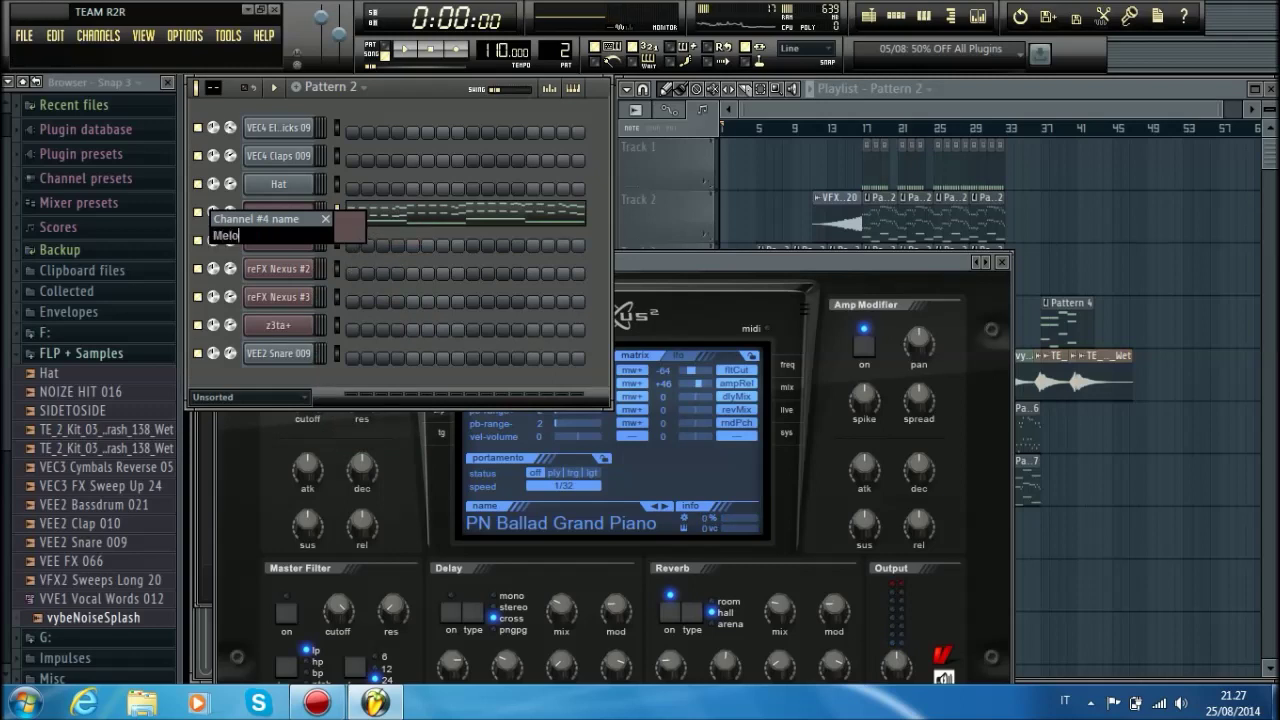
{"action": "left_click", "coordinate": [362, 233]}
{"action": "left_click", "coordinate": [473, 253]}
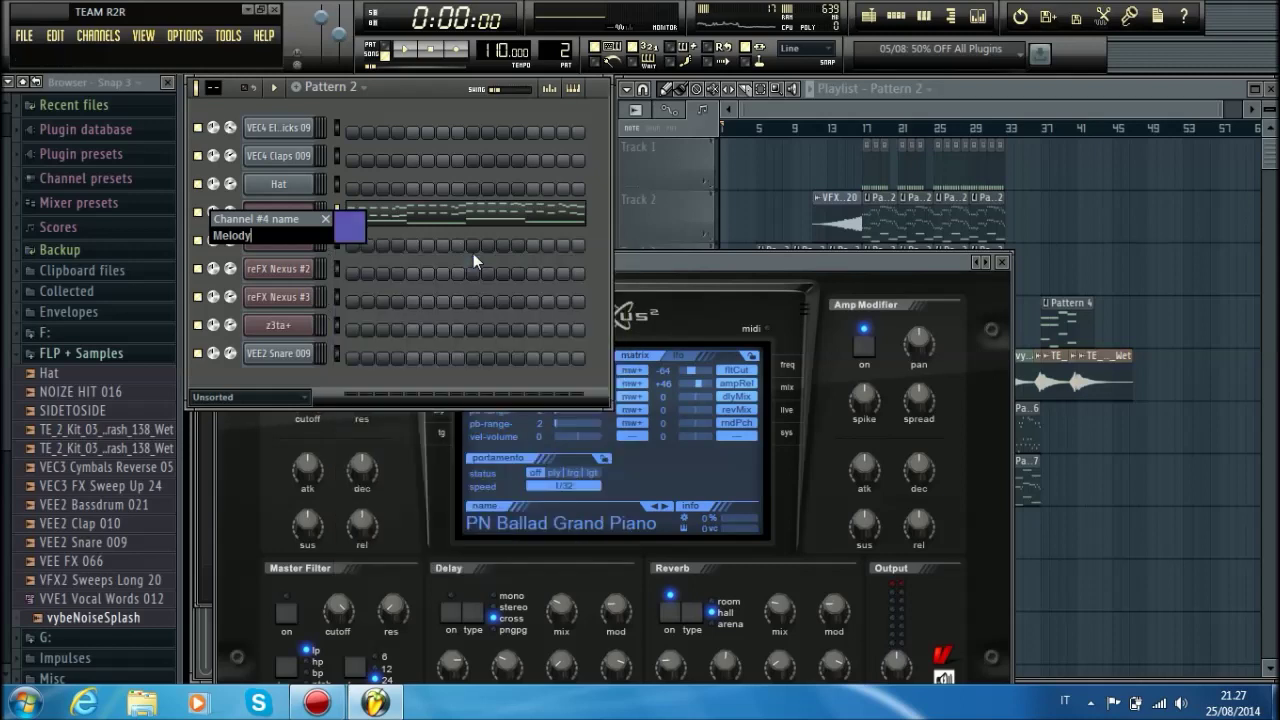
{"action": "key", "text": "Return"}
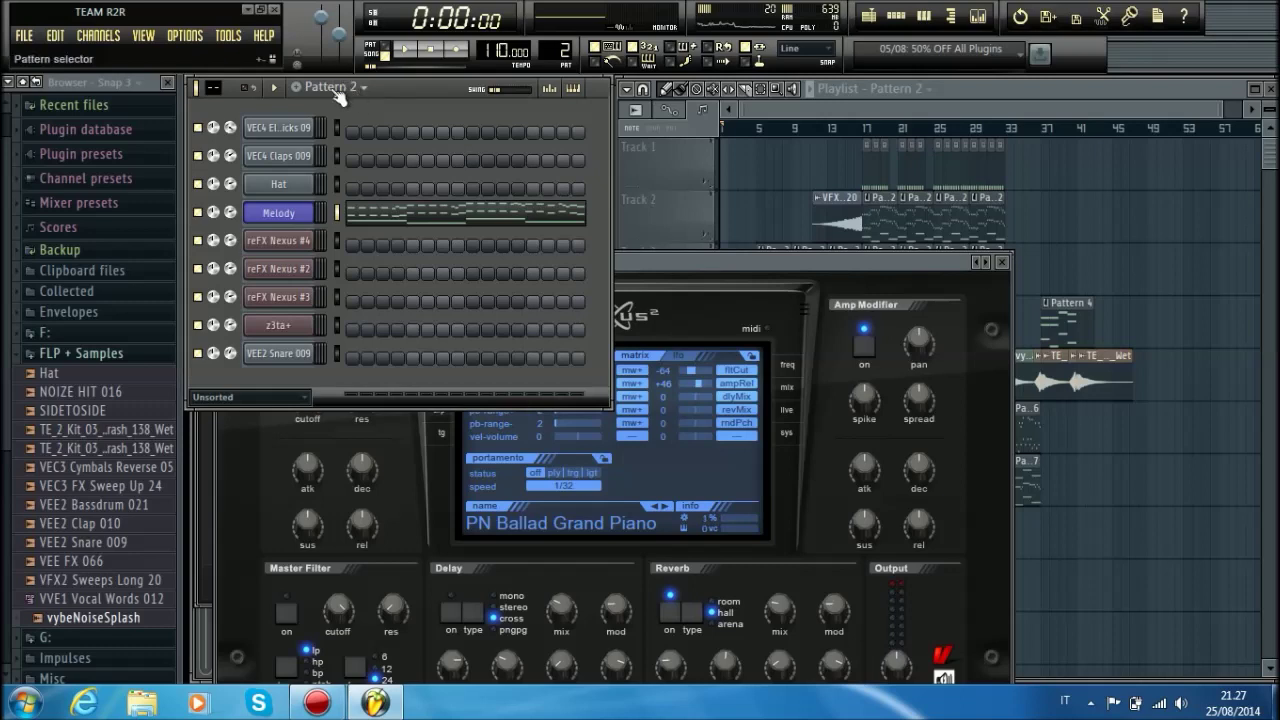
Step: Name Pattern 5 Melody and give it the same violet-blue colour as the Melody channel
{"action": "left_click", "coordinate": [298, 87]}
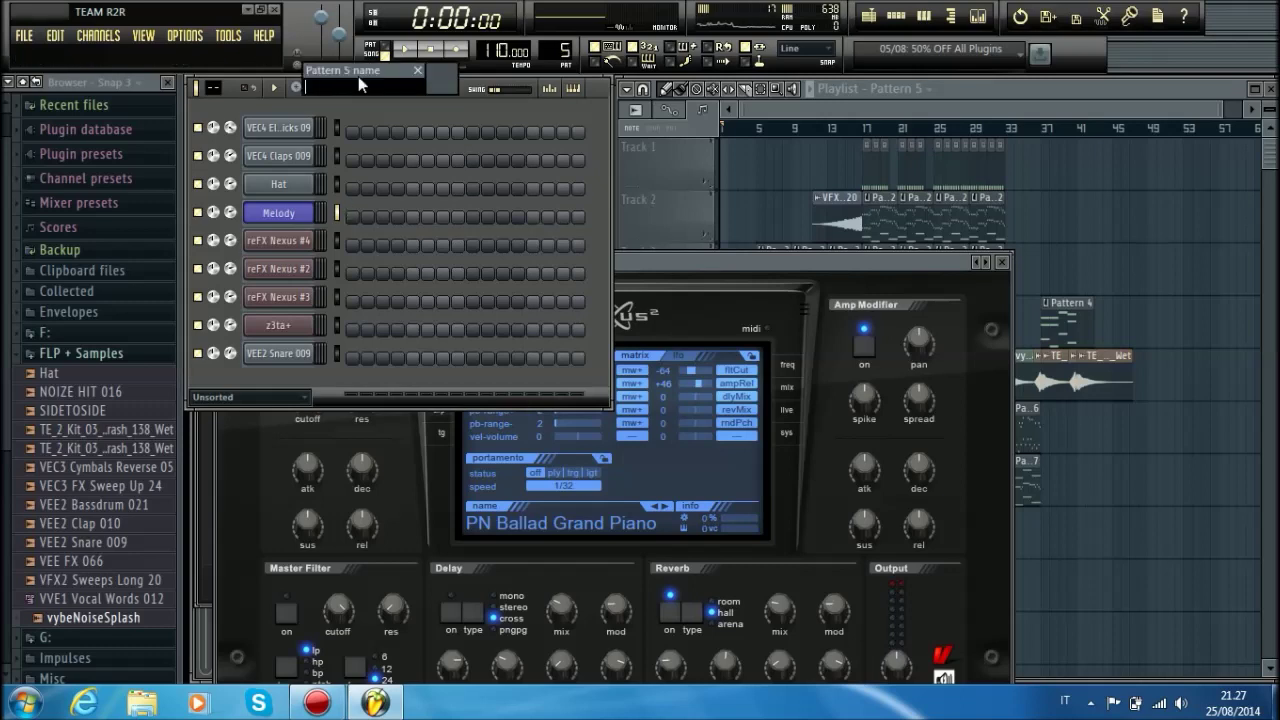
{"action": "type", "text": "Melody"}
{"action": "left_click", "coordinate": [450, 91]}
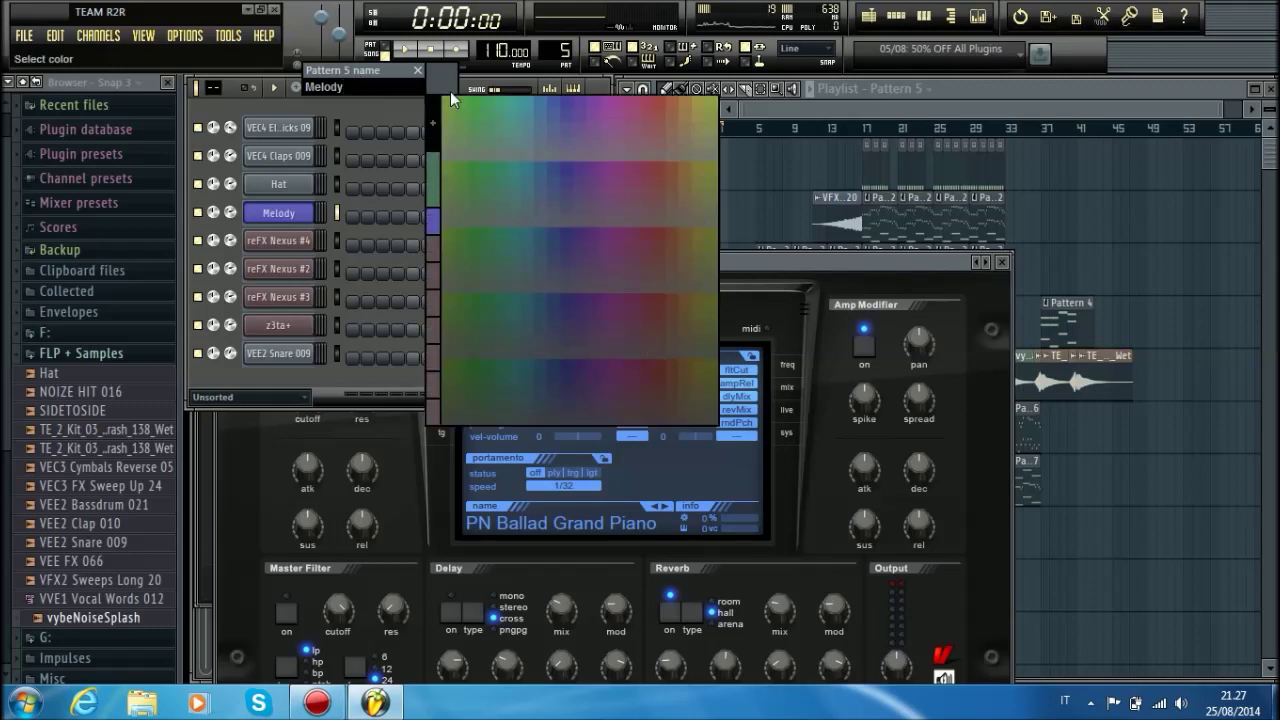
{"action": "left_click", "coordinate": [435, 221]}
{"action": "key", "text": "Return"}
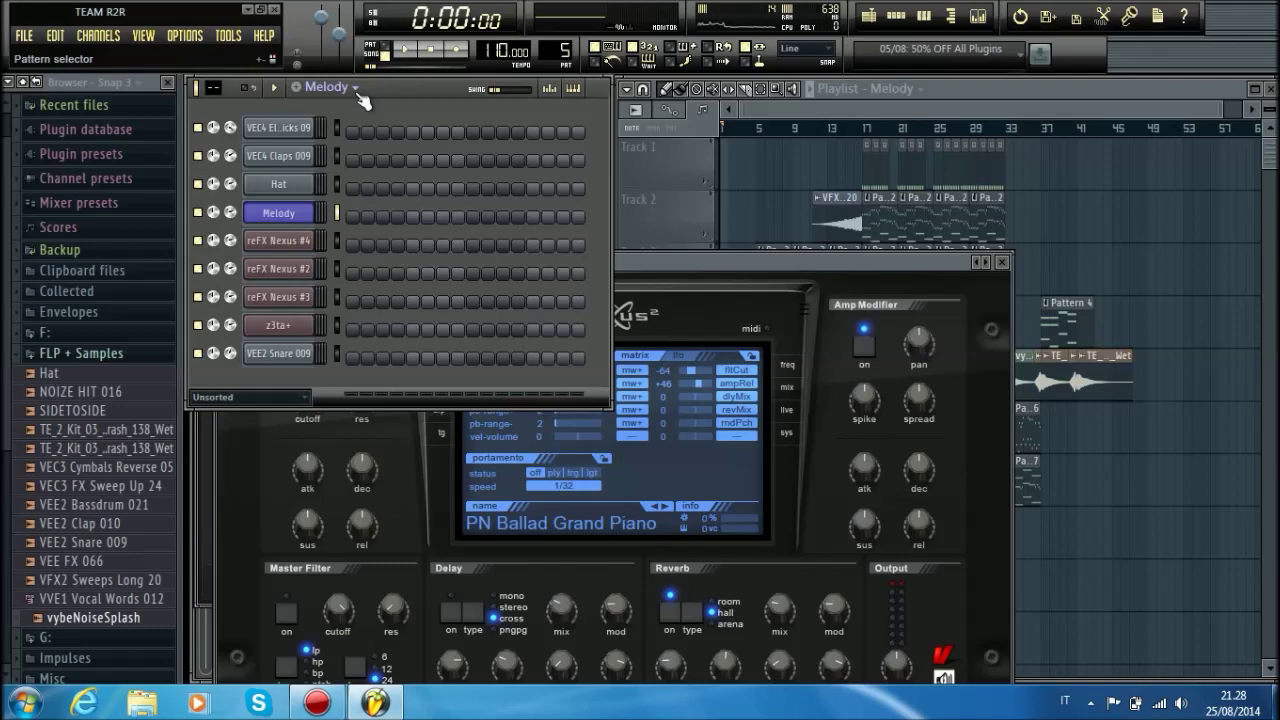
Step: Rename playlist Track 2 as Melody and apply the Melody channel's violet-blue colour
{"action": "right_click", "coordinate": [691, 202]}
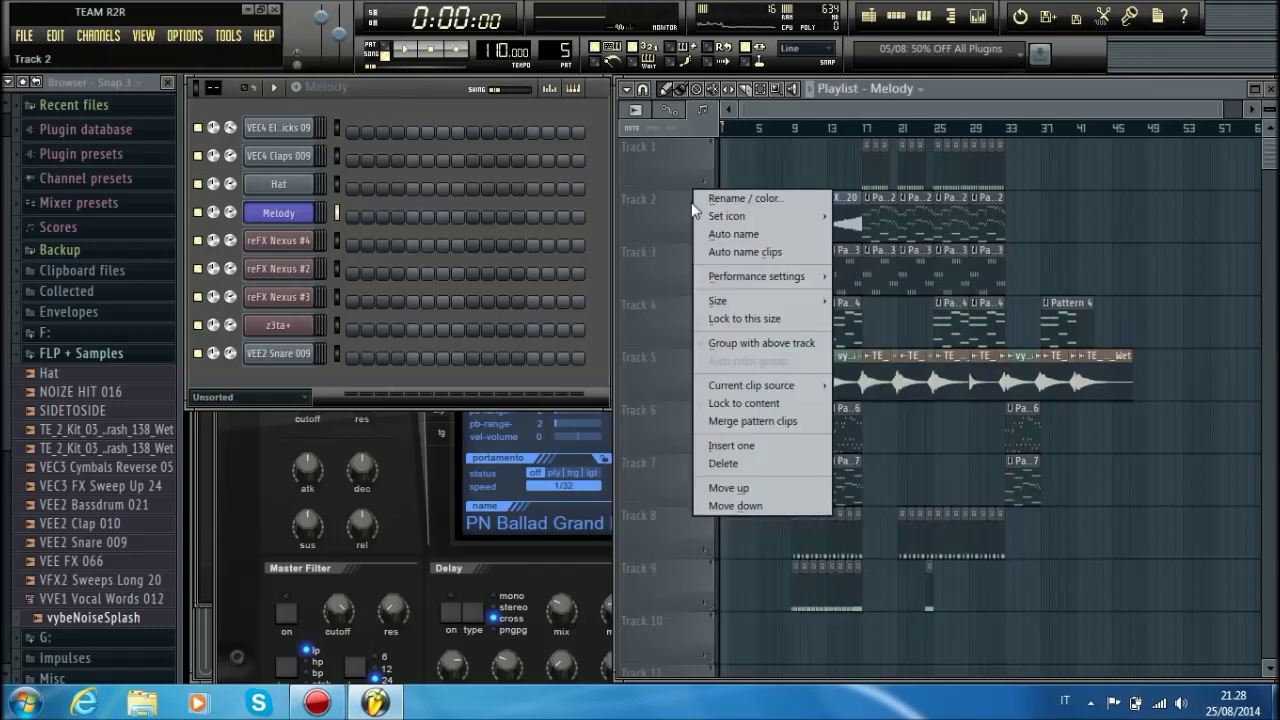
{"action": "left_click", "coordinate": [725, 204]}
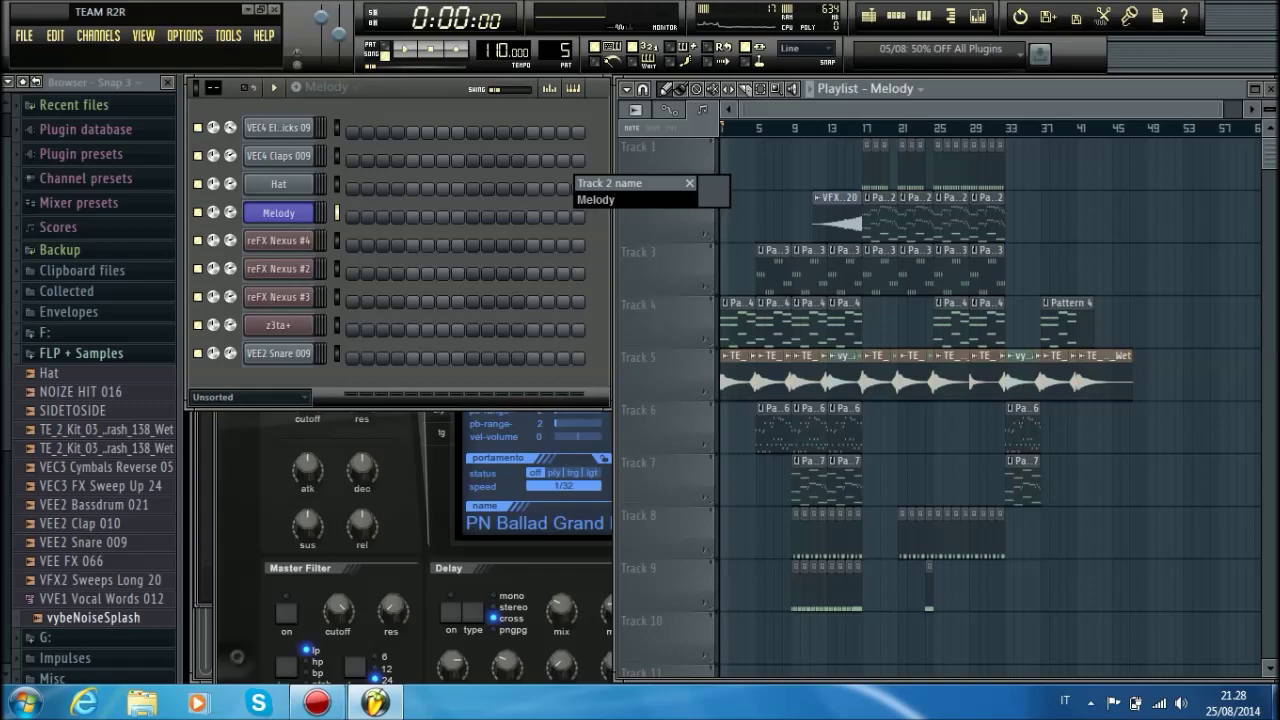
{"action": "left_click", "coordinate": [723, 197]}
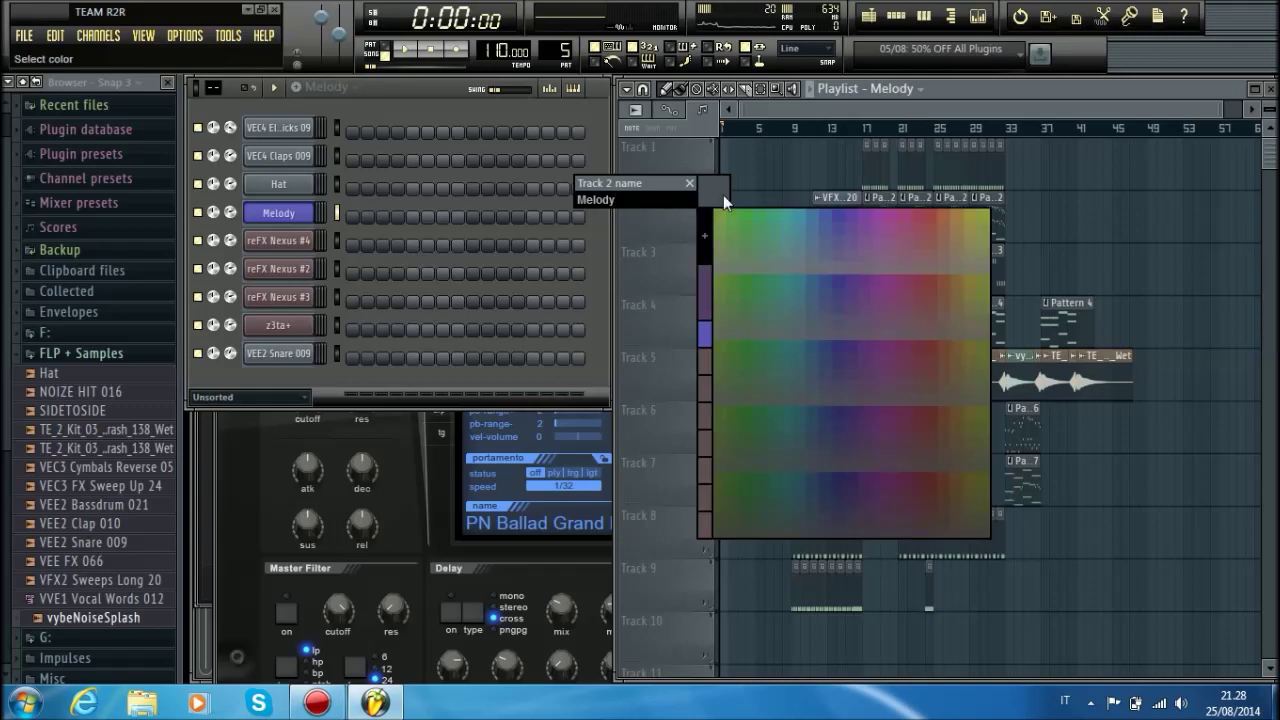
{"action": "left_click", "coordinate": [706, 326]}
{"action": "key", "text": "Return"}
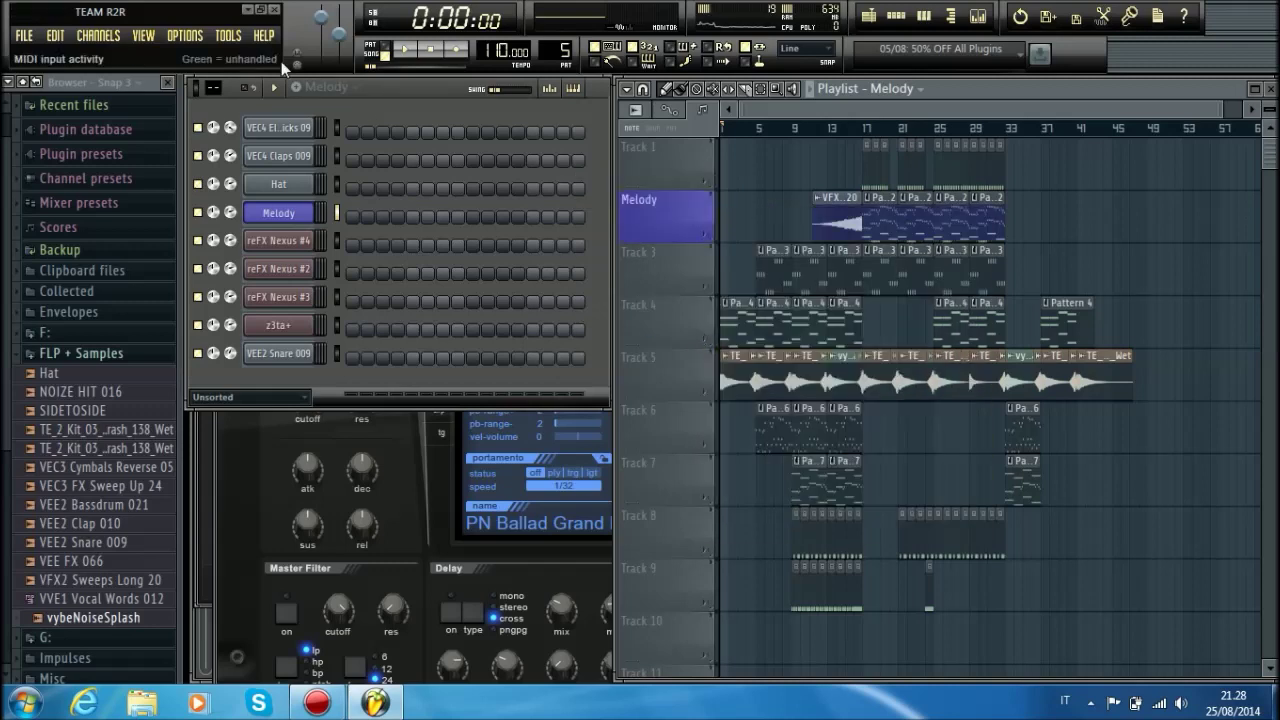
Step: Reapply the violet-blue colour to Pattern 5, keeping the name Melody
{"action": "left_click", "coordinate": [356, 88]}
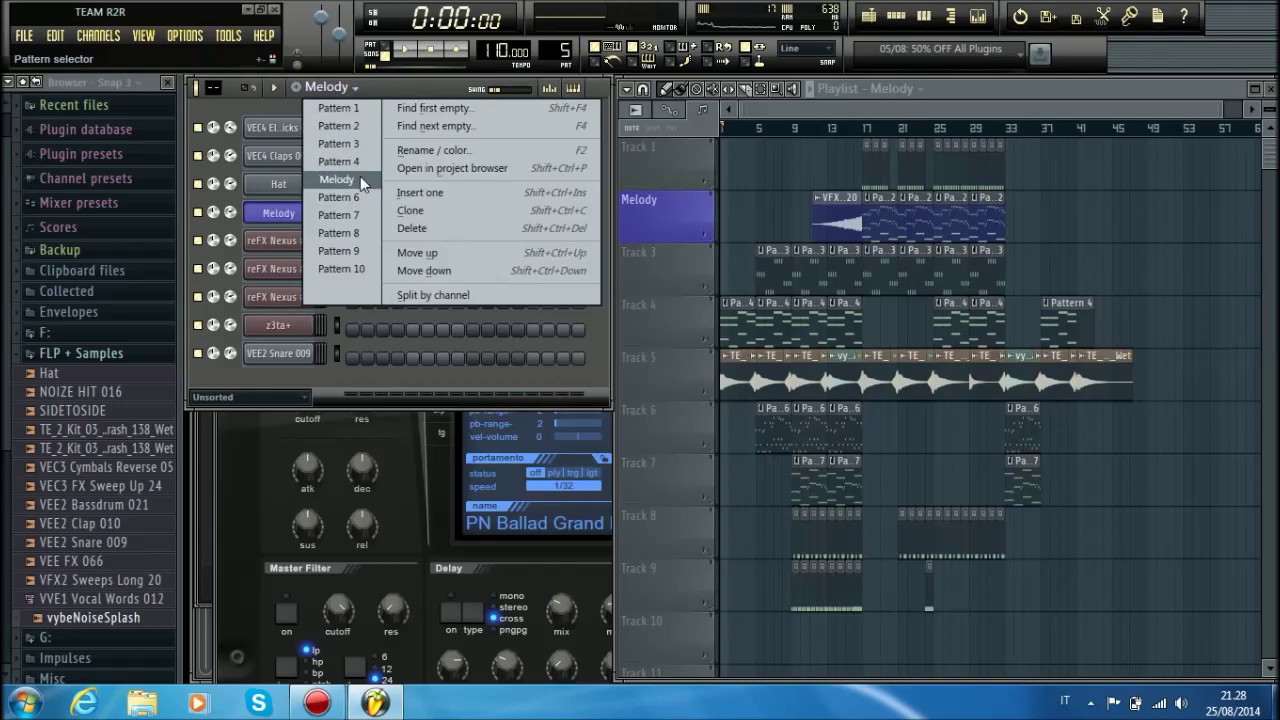
{"action": "left_click", "coordinate": [446, 149]}
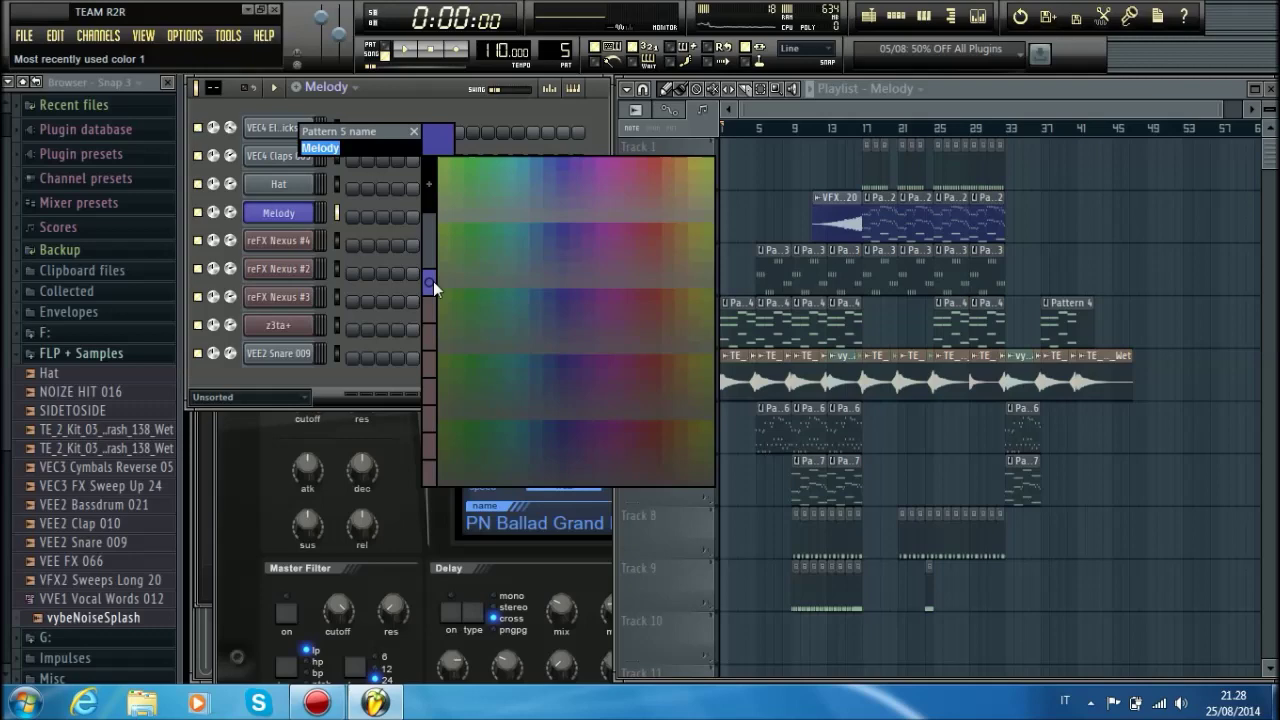
{"action": "left_click", "coordinate": [435, 281]}
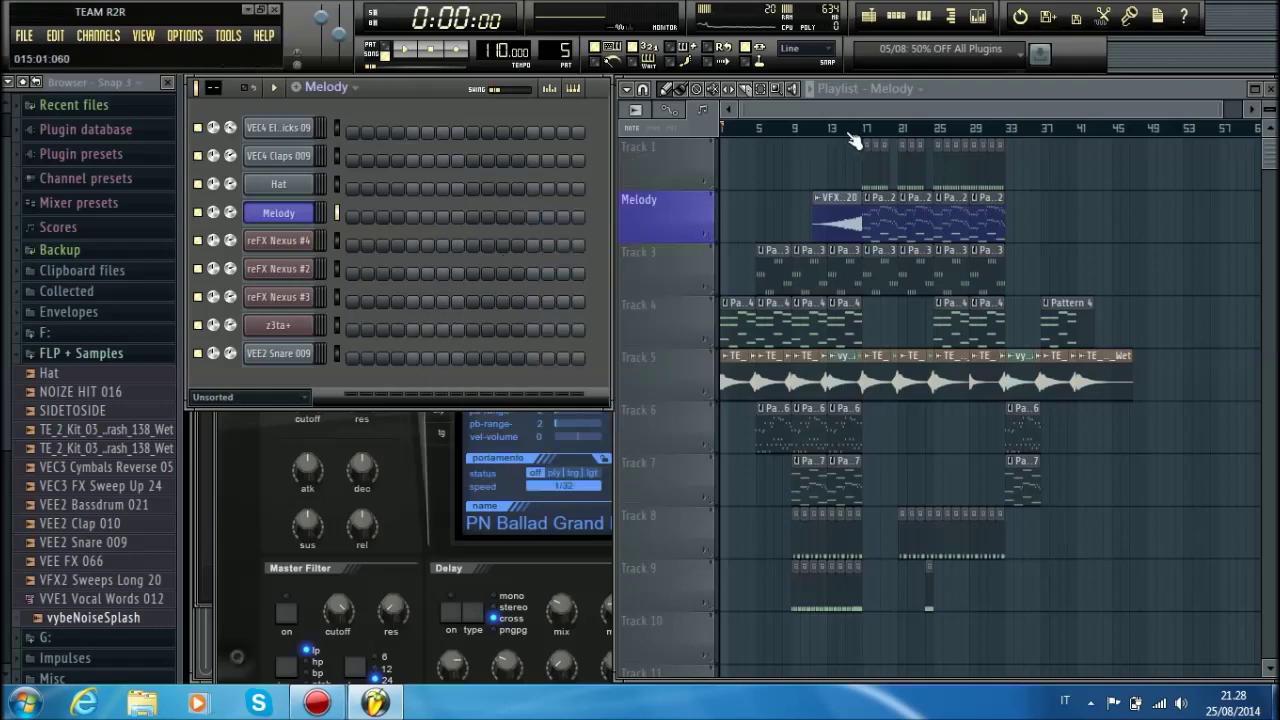
{"action": "scroll", "coordinate": [855, 140], "scroll_direction": "up", "scroll_amount": 4}
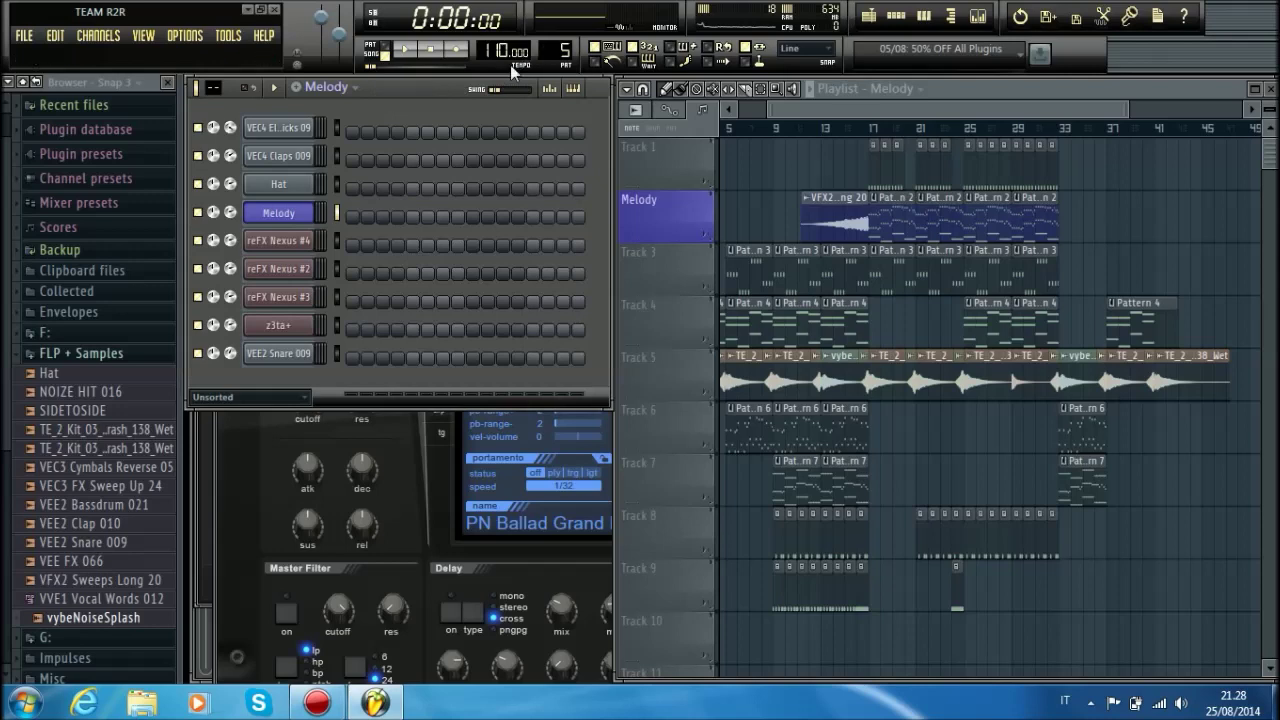
Step: Clear the Melody name from Pattern 5 and remove its violet-blue colour
{"action": "left_click", "coordinate": [362, 87]}
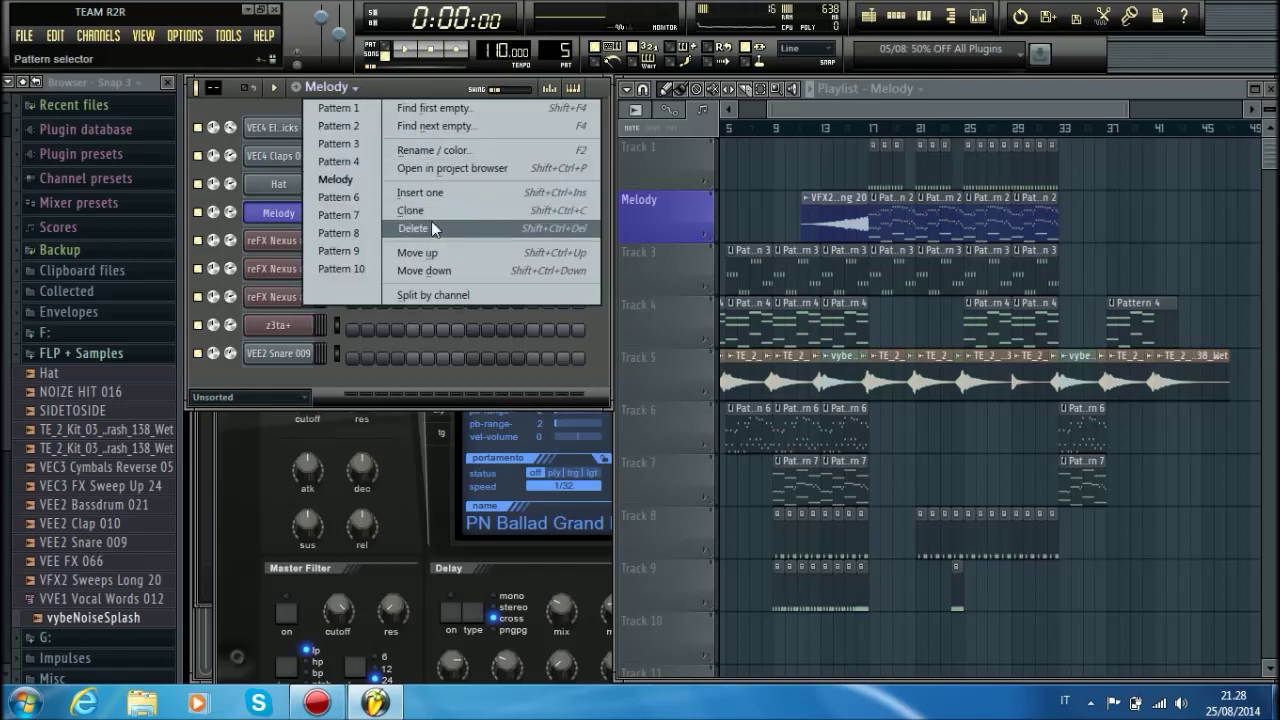
{"action": "left_click", "coordinate": [439, 87]}
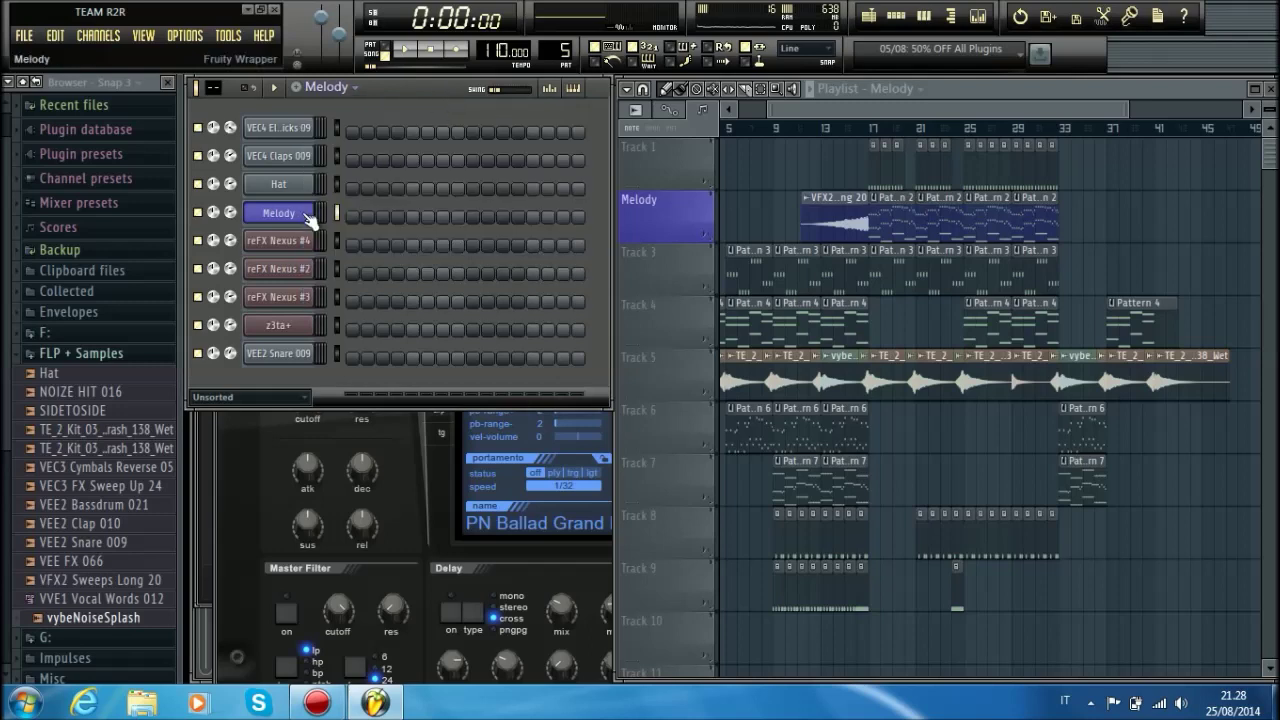
{"action": "left_click", "coordinate": [360, 90]}
{"action": "left_click", "coordinate": [440, 152]}
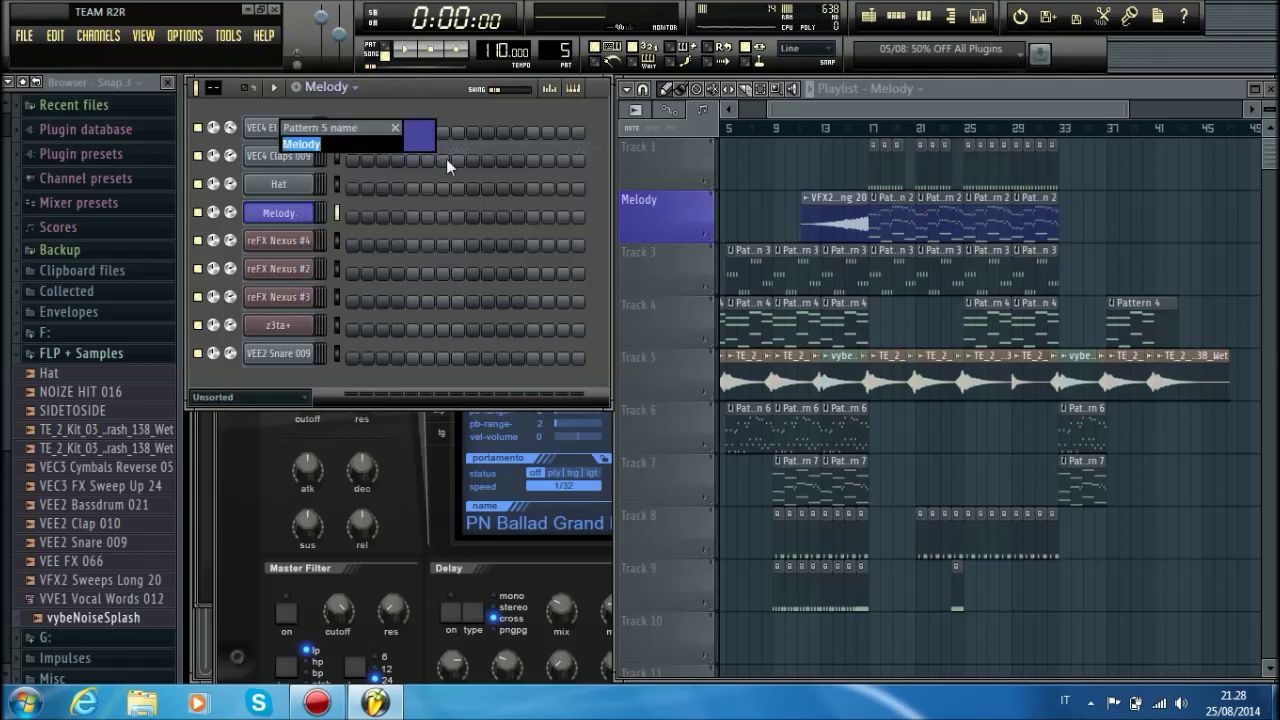
{"action": "left_click", "coordinate": [429, 134]}
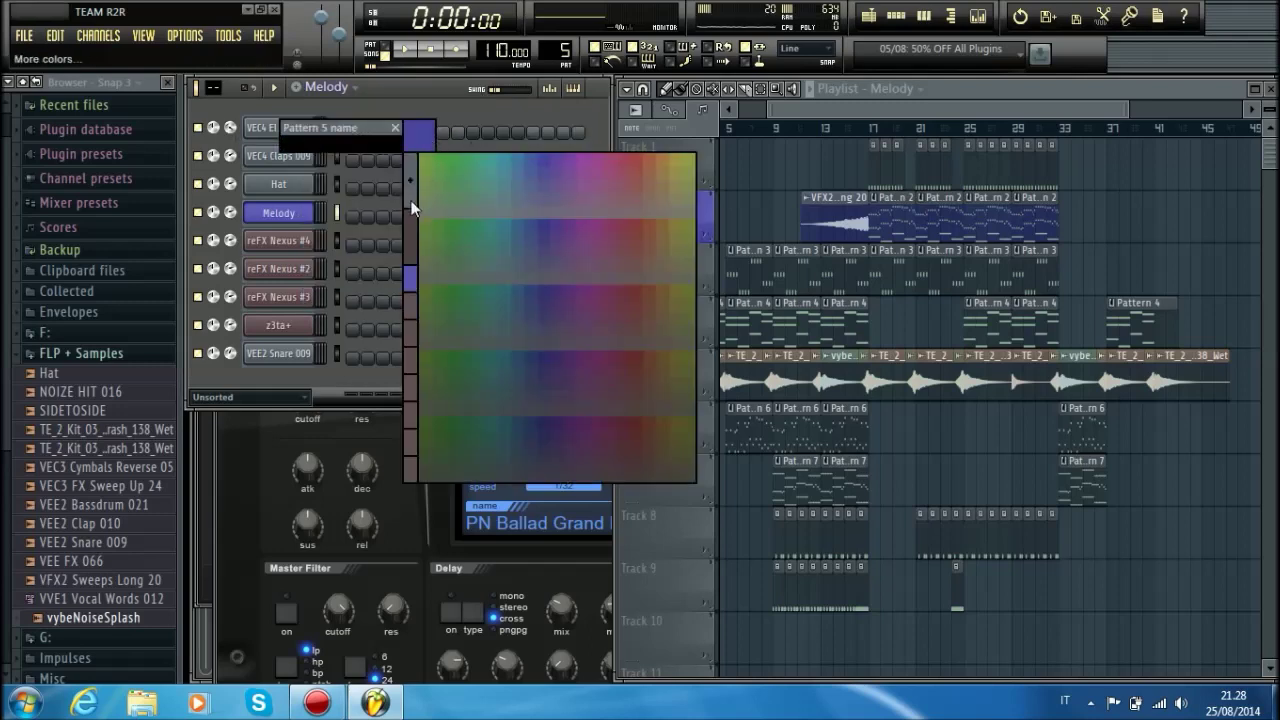
{"action": "left_click", "coordinate": [416, 226]}
{"action": "key", "text": "Return"}
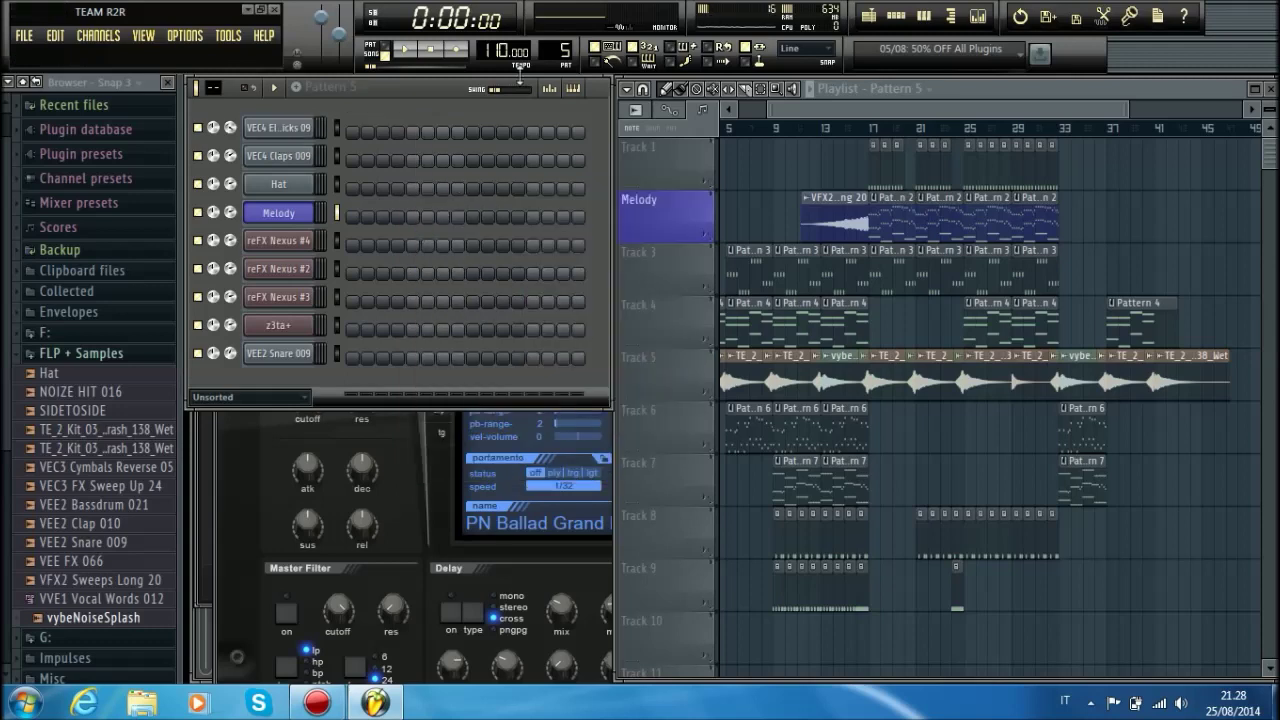
Step: Switch to Pattern 2, rename it as Melody and give it the Melody channel's violet-blue colour
{"action": "scroll", "coordinate": [539, 50], "scroll_direction": "down", "scroll_amount": 3}
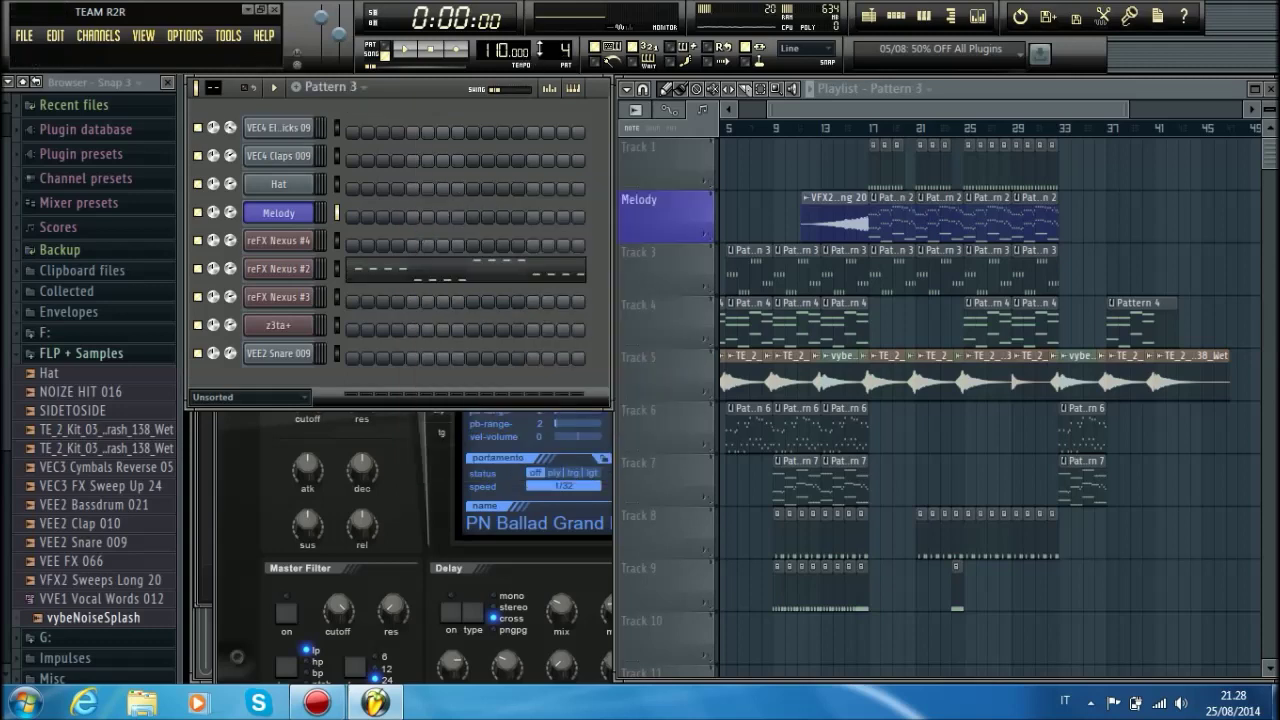
{"action": "left_click", "coordinate": [367, 90]}
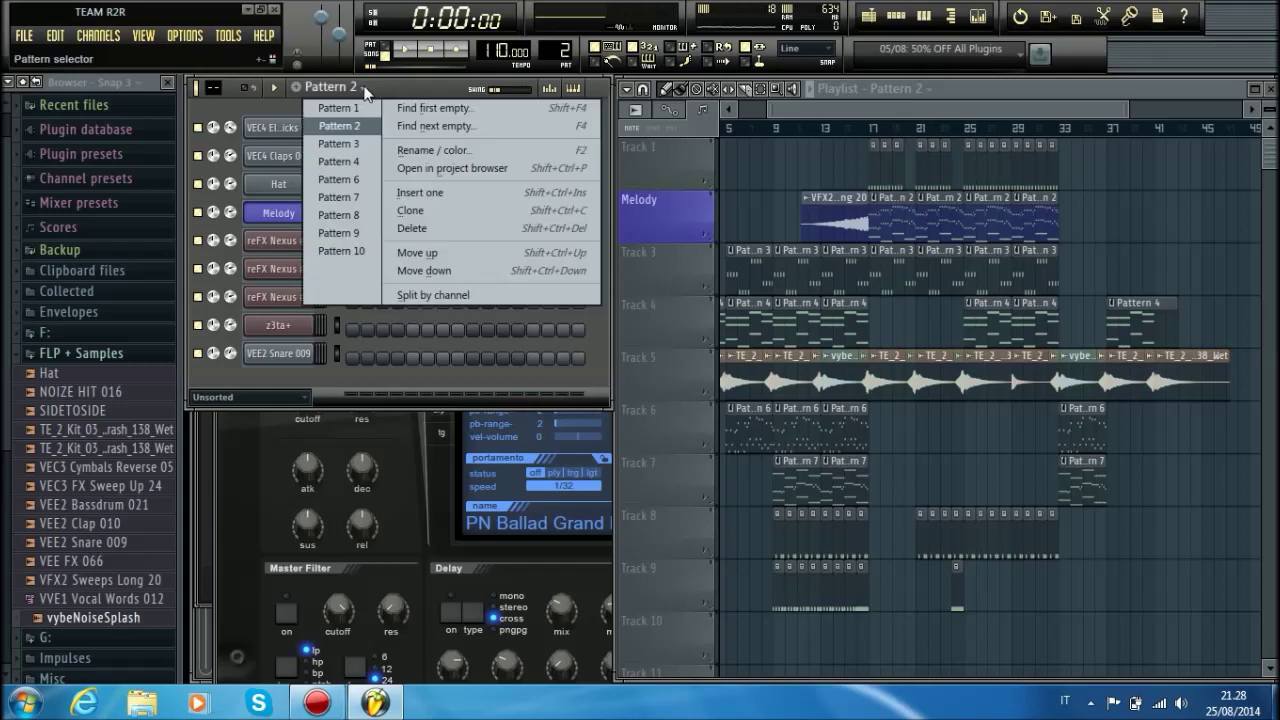
{"action": "left_click", "coordinate": [450, 149]}
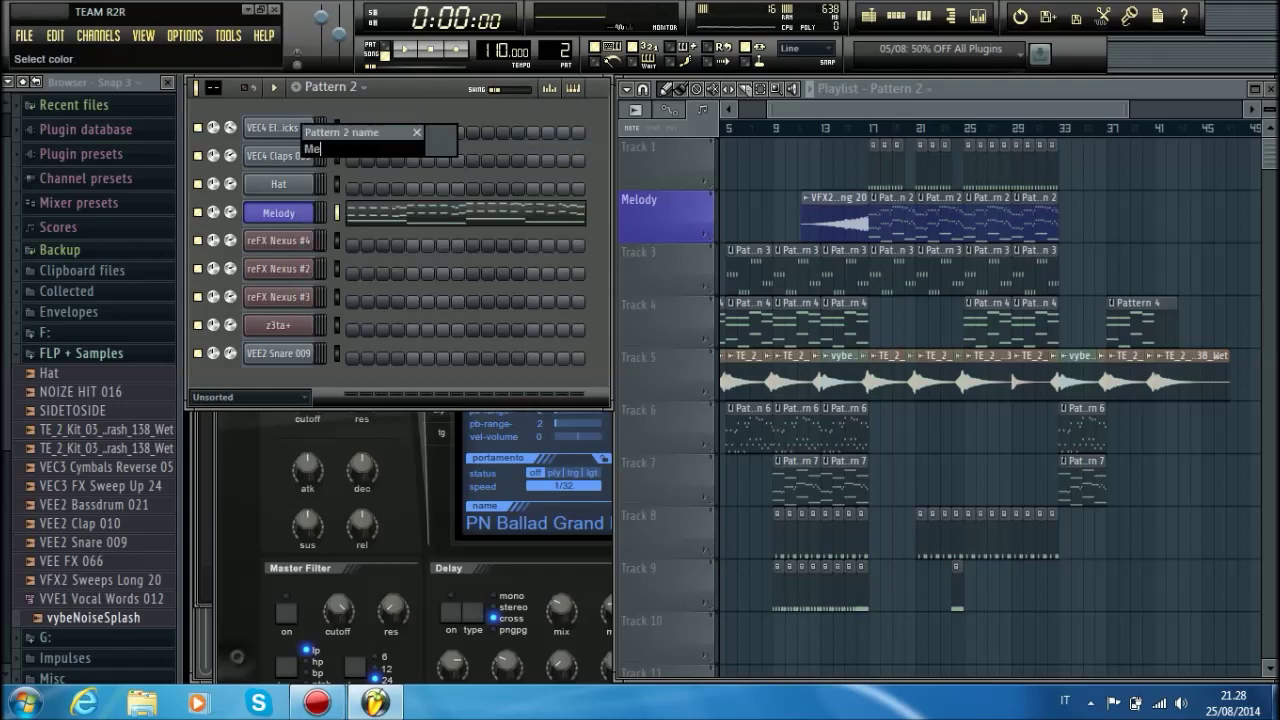
{"action": "left_click", "coordinate": [456, 150]}
{"action": "left_click", "coordinate": [433, 311]}
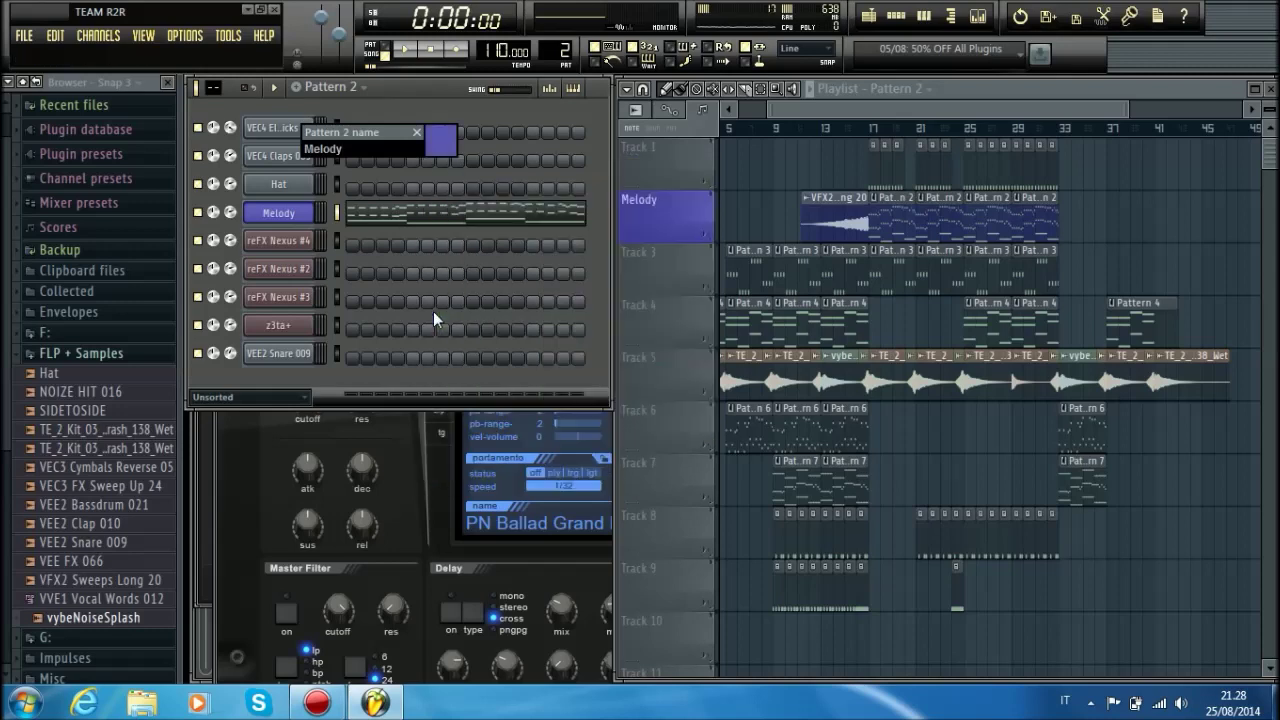
{"action": "key", "text": "Return"}
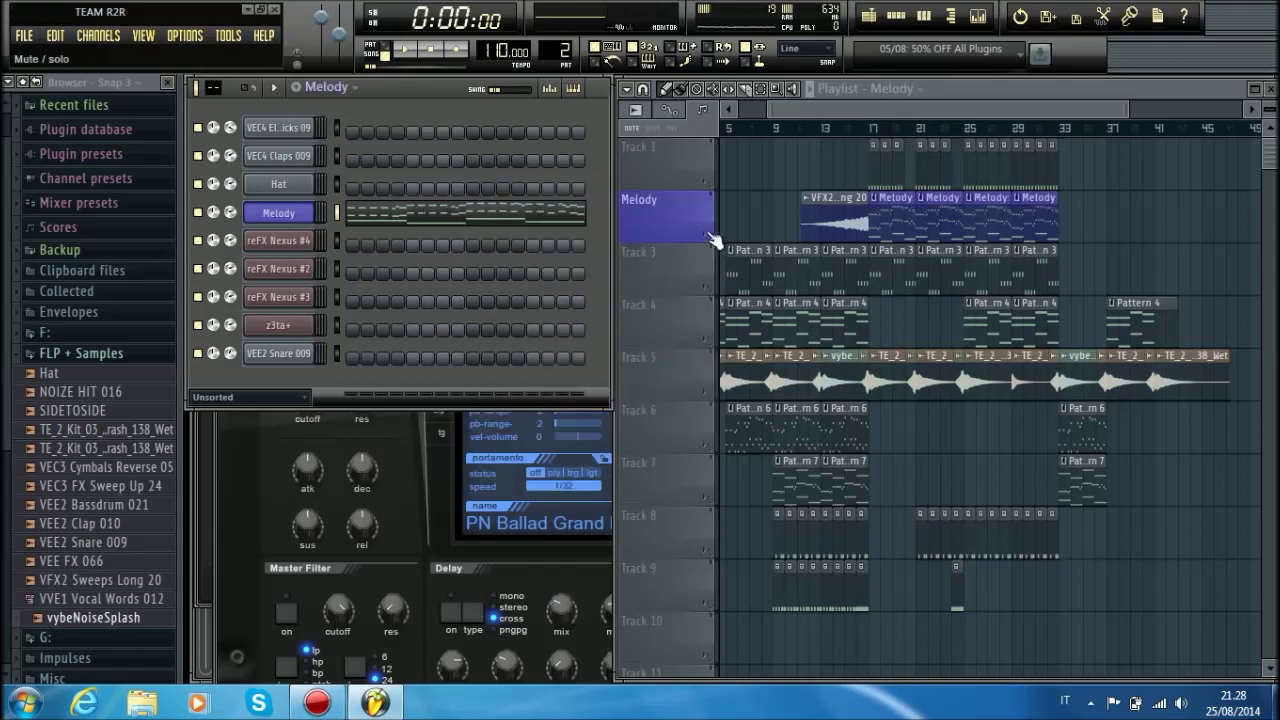
Step: Switch to Pattern 1, rename the VEC4 Electro Kicks 09 channel as Kick and colour it violet-blue
{"action": "left_click_drag", "start_coordinate": [798, 108], "coordinate": [696, 121]}
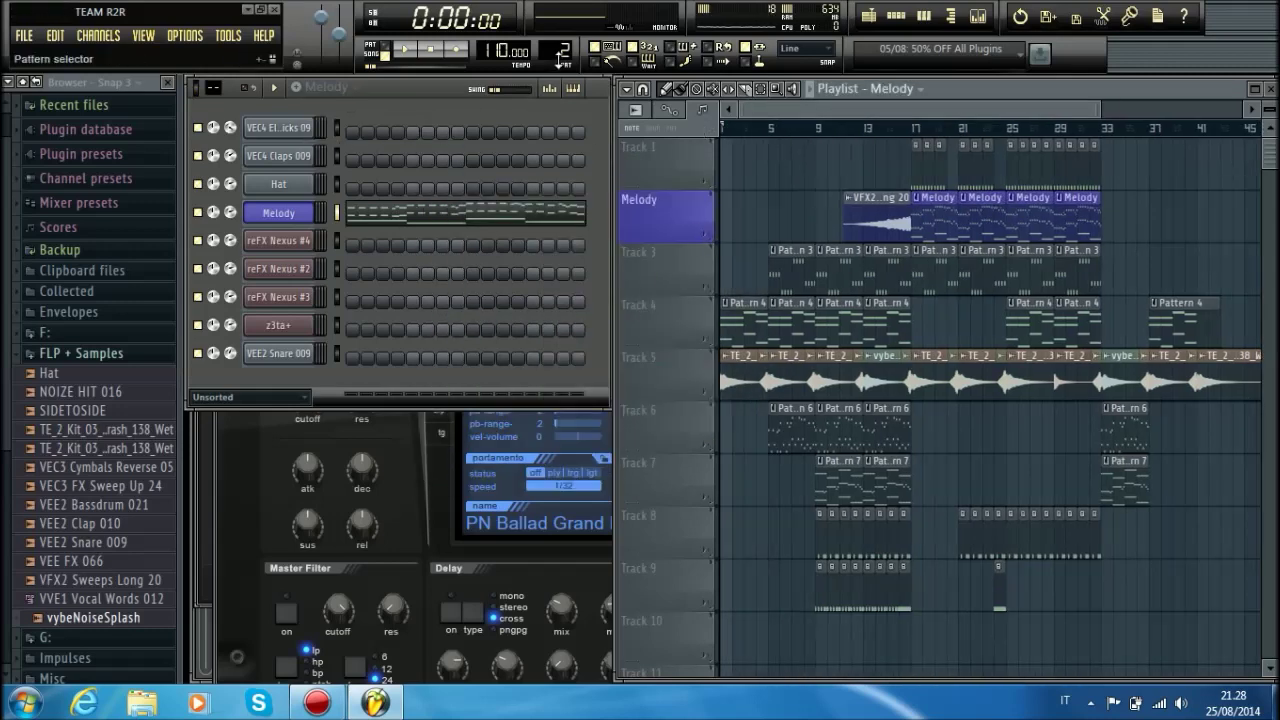
{"action": "scroll", "coordinate": [565, 50], "scroll_direction": "down", "scroll_amount": 1}
{"action": "right_click", "coordinate": [290, 128]}
{"action": "left_click", "coordinate": [362, 155]}
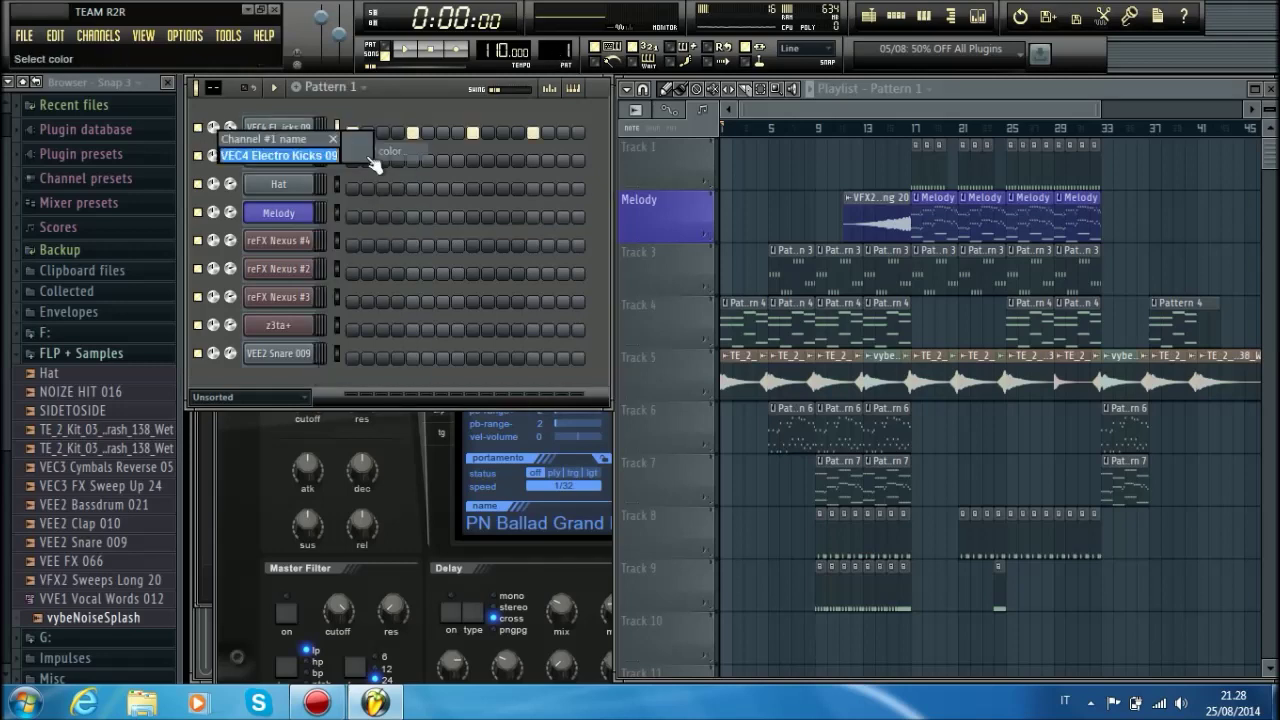
{"action": "type", "text": "Kic"}
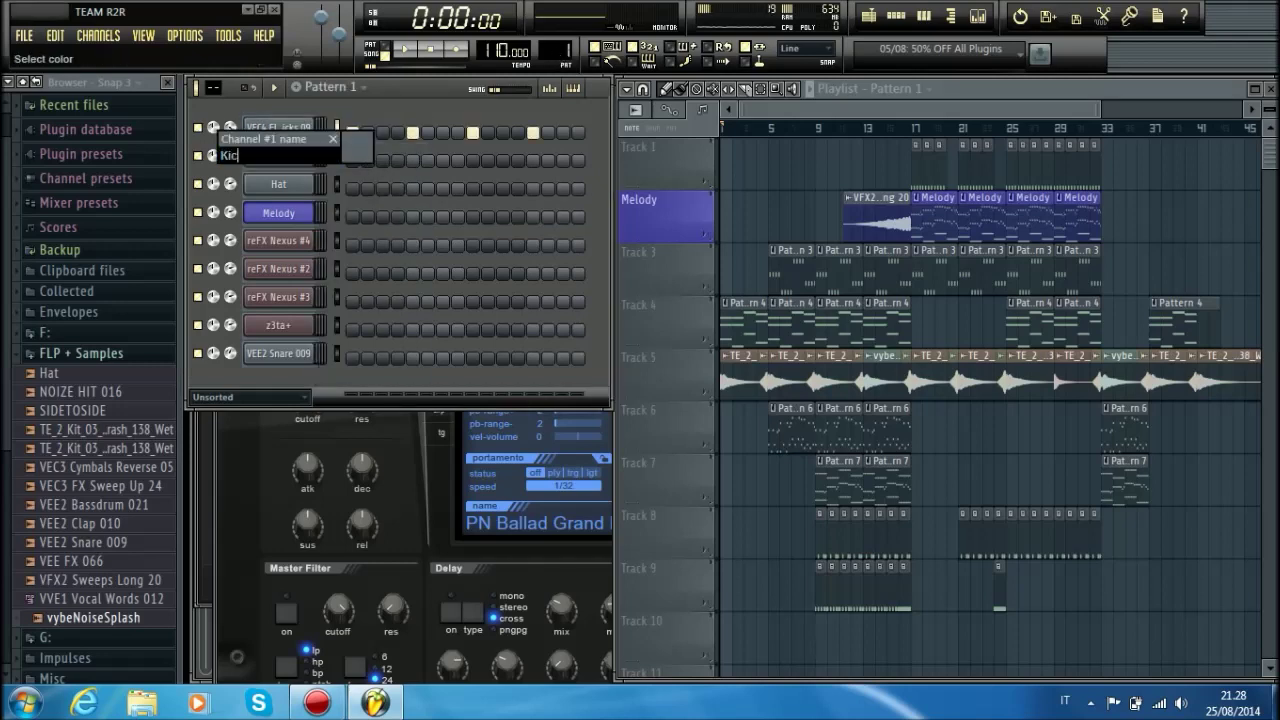
{"action": "left_click", "coordinate": [365, 155]}
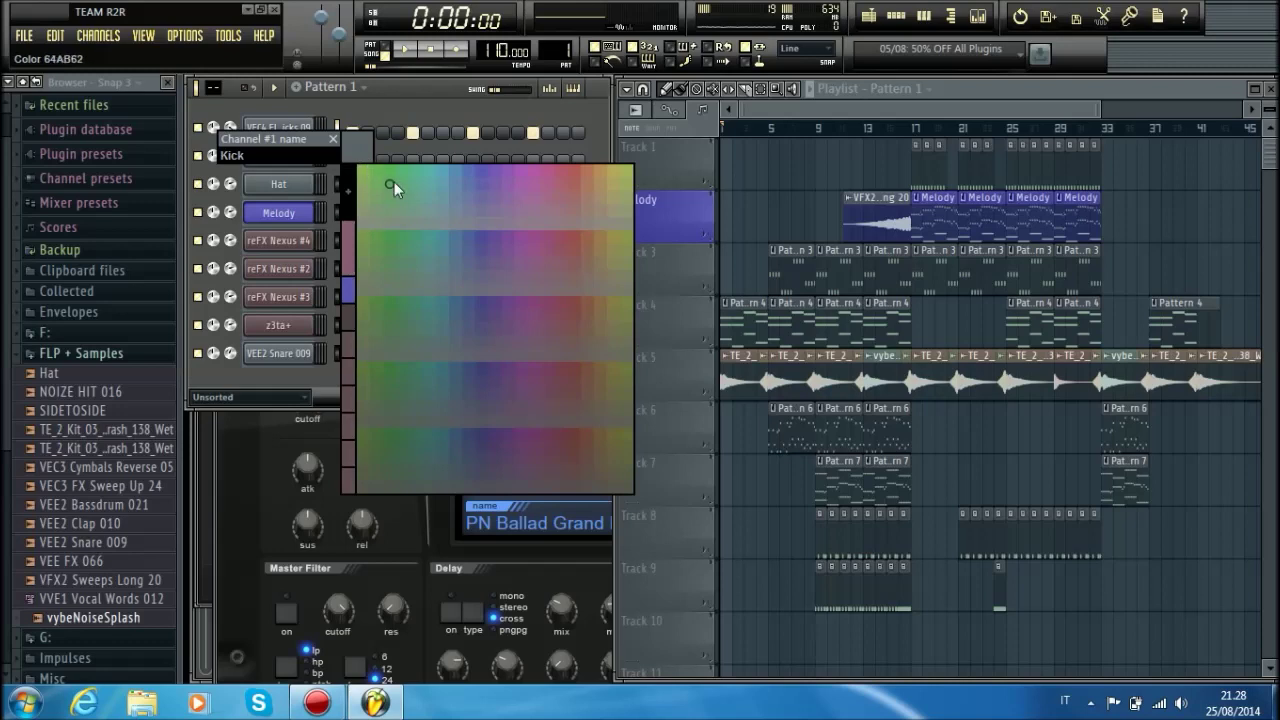
{"action": "left_click", "coordinate": [348, 294]}
{"action": "key", "text": "Return"}
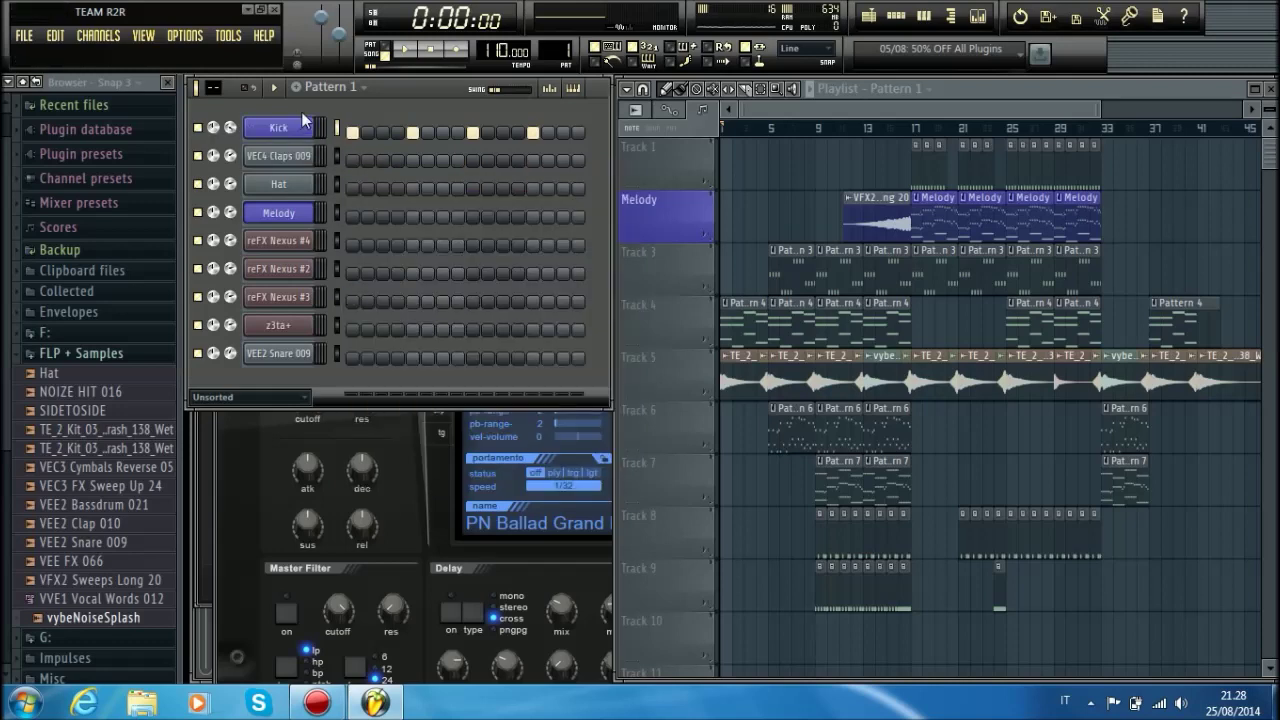
Step: Rename Pattern 1 as Kick and give it the Kick channel's violet-blue colour
{"action": "left_click", "coordinate": [365, 87]}
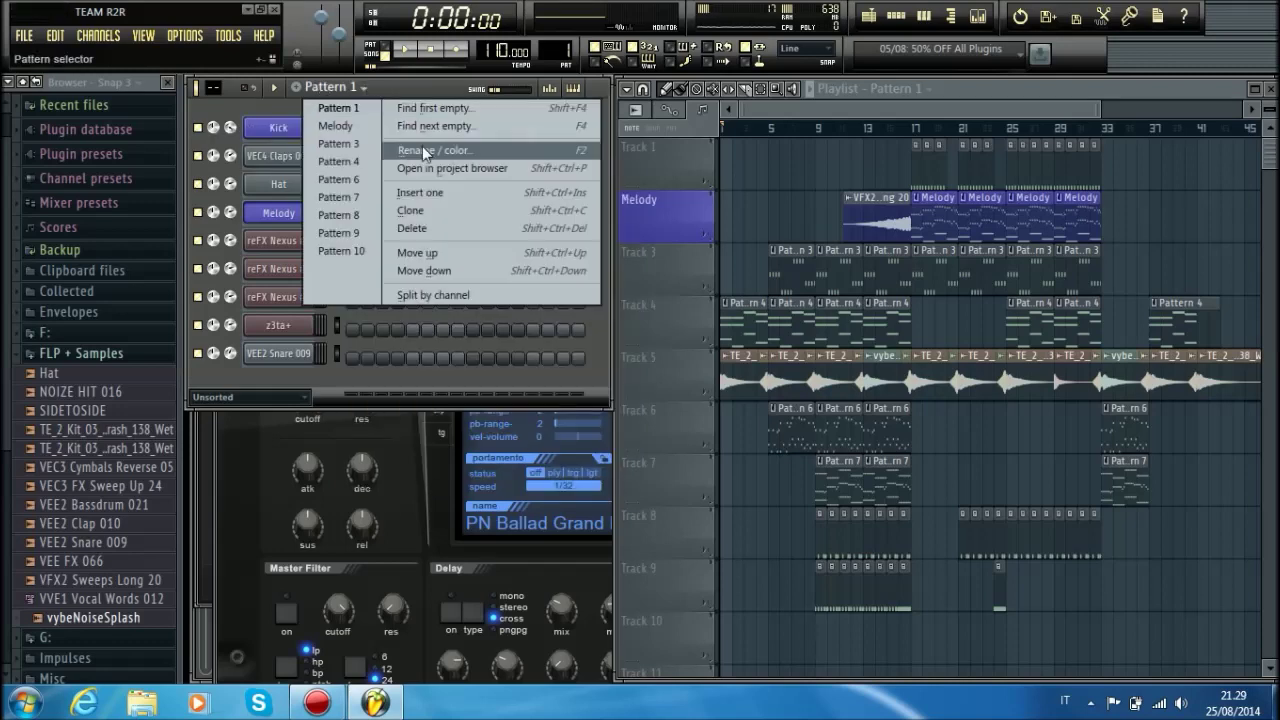
{"action": "left_click", "coordinate": [422, 147]}
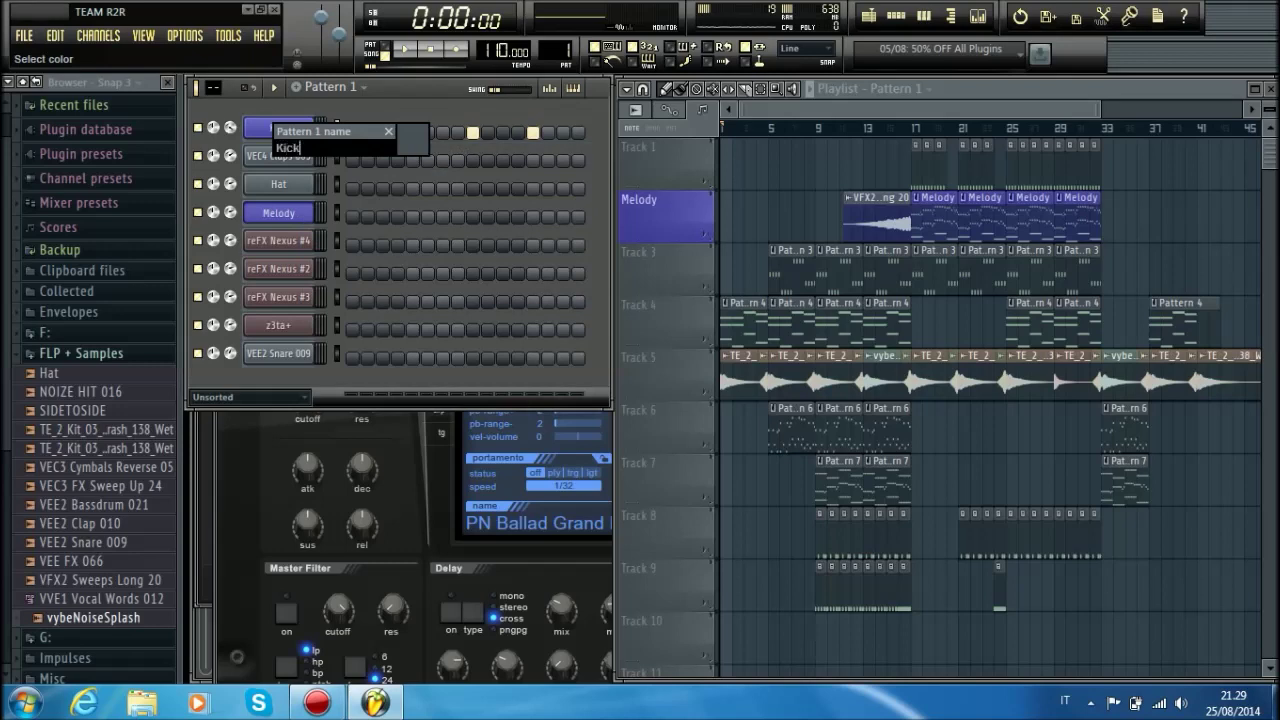
{"action": "left_click", "coordinate": [410, 145]}
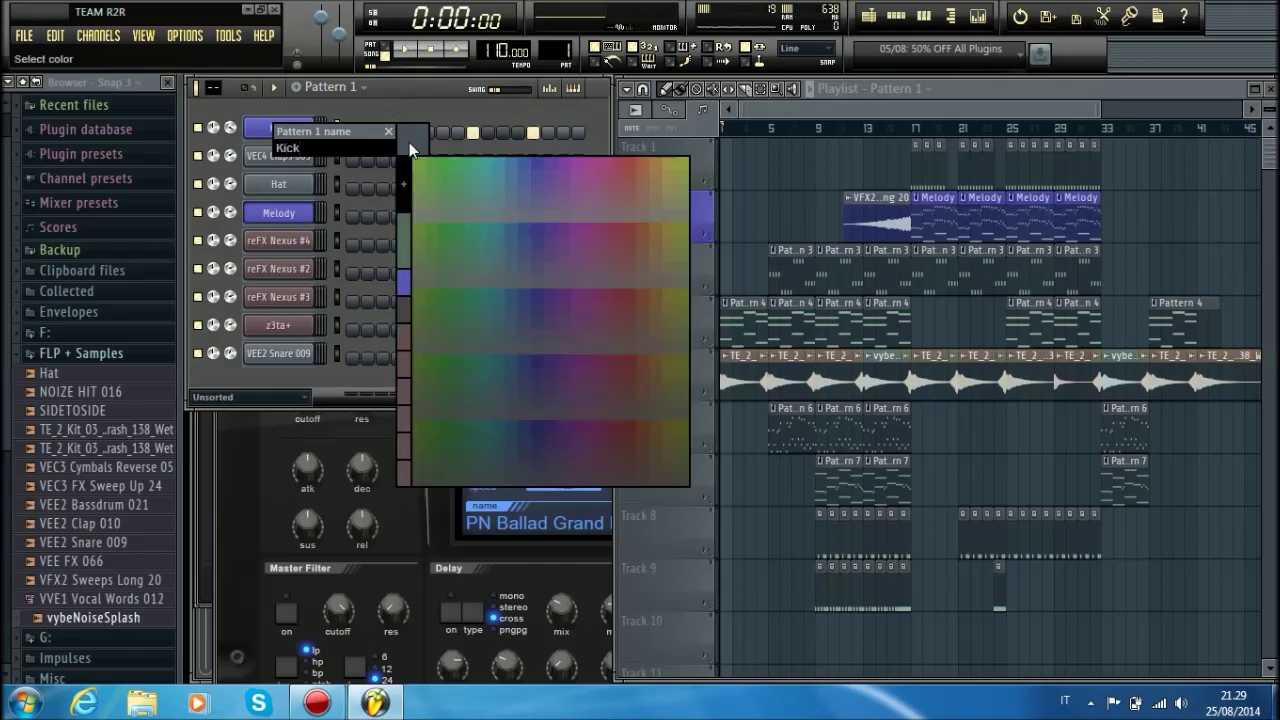
{"action": "left_click", "coordinate": [401, 287]}
{"action": "key", "text": "Return"}
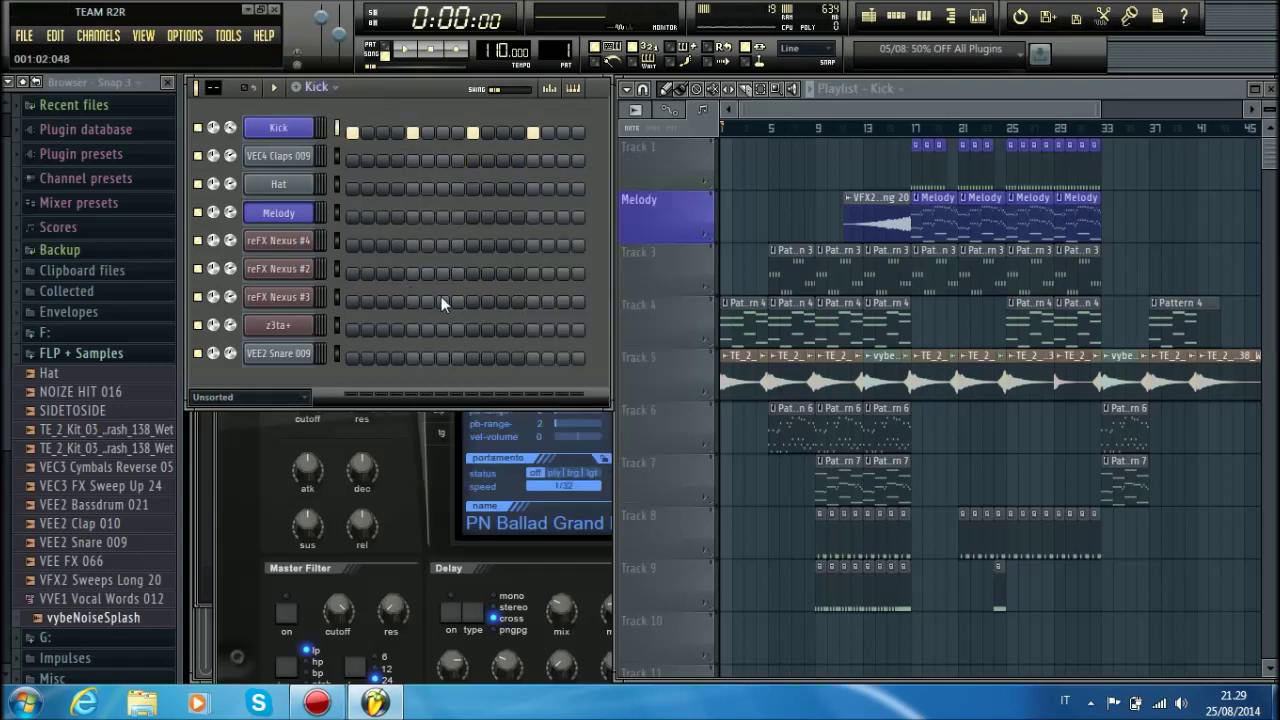
Step: Rename playlist Track 1 as Kick and colour it the same violet-blue
{"action": "right_click", "coordinate": [636, 162]}
{"action": "left_click", "coordinate": [698, 148]}
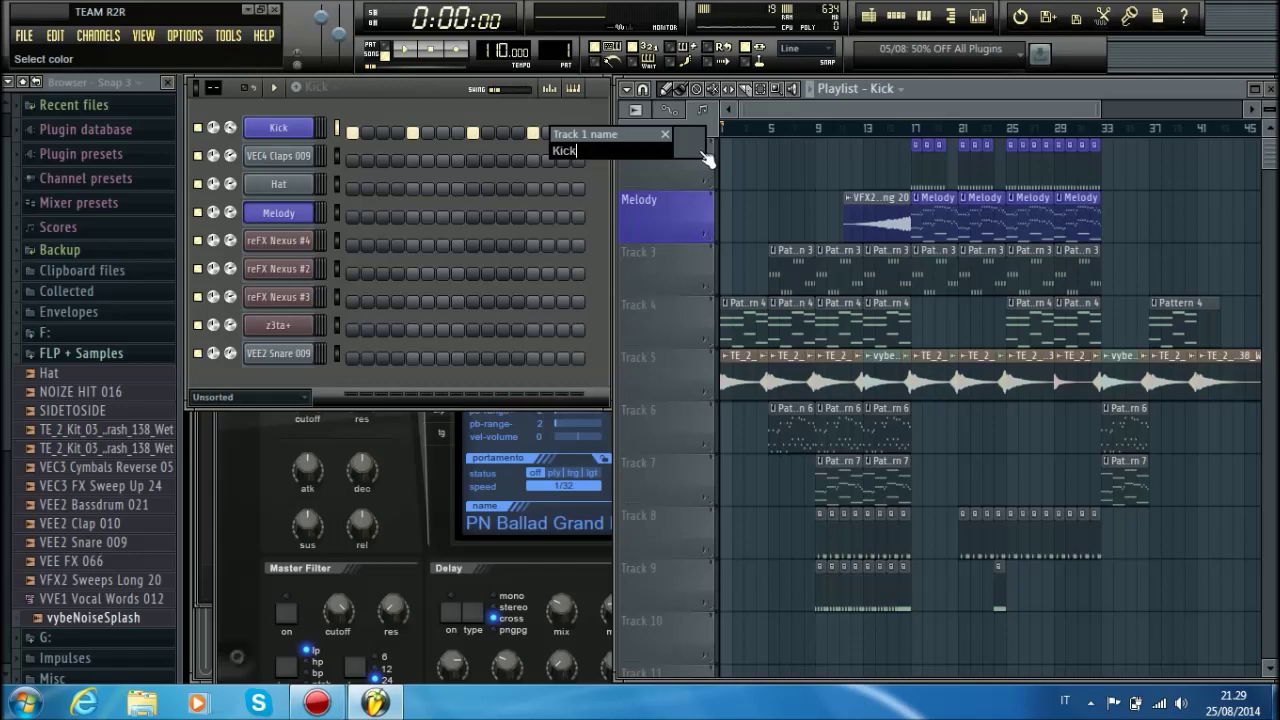
{"action": "left_click", "coordinate": [707, 157]}
{"action": "left_click", "coordinate": [685, 285]}
{"action": "key", "text": "Return"}
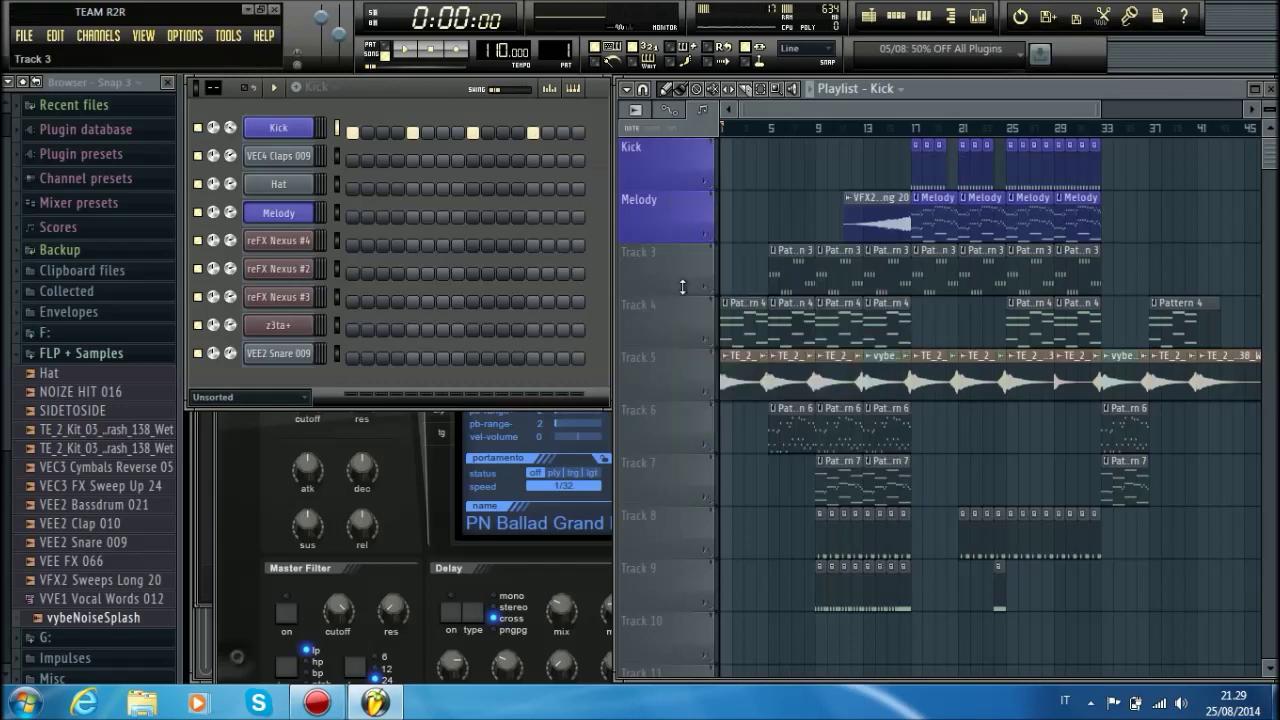
Step: Switch to the Melody pattern and open the Melody channel's mixer track, Insert 6
{"action": "scroll", "coordinate": [547, 54], "scroll_direction": "up", "scroll_amount": 1}
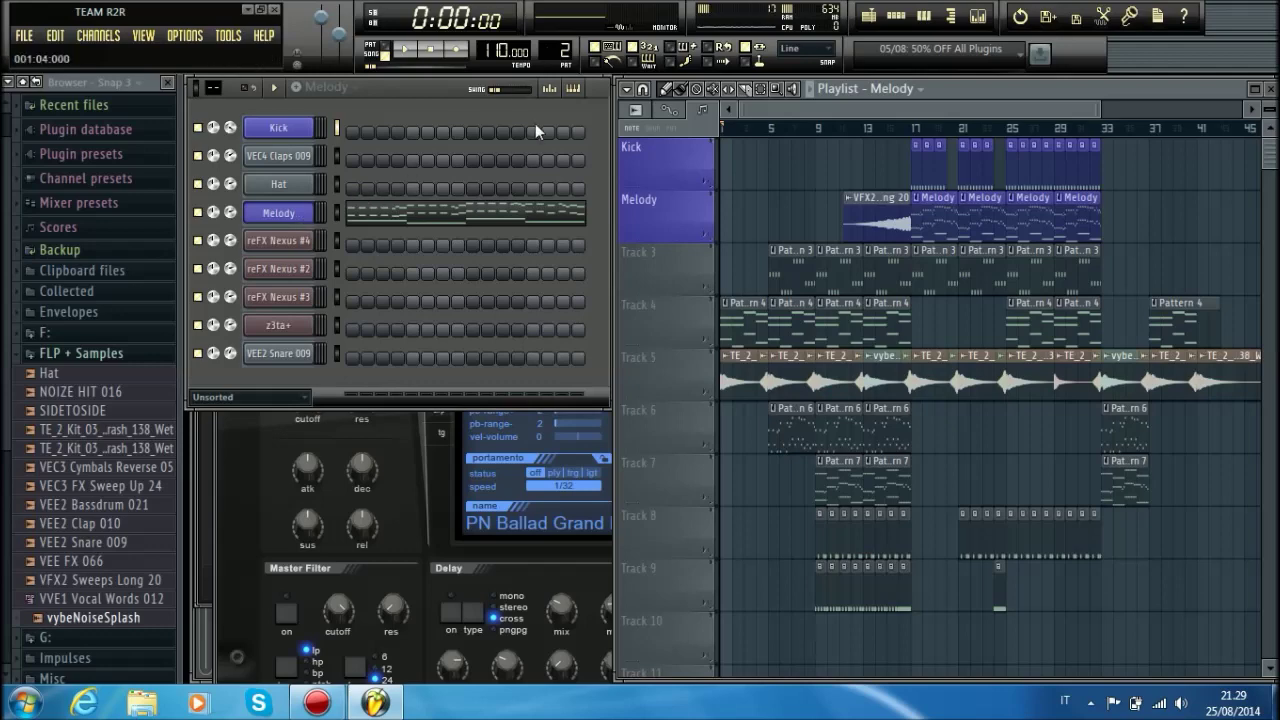
{"action": "left_click", "coordinate": [278, 222]}
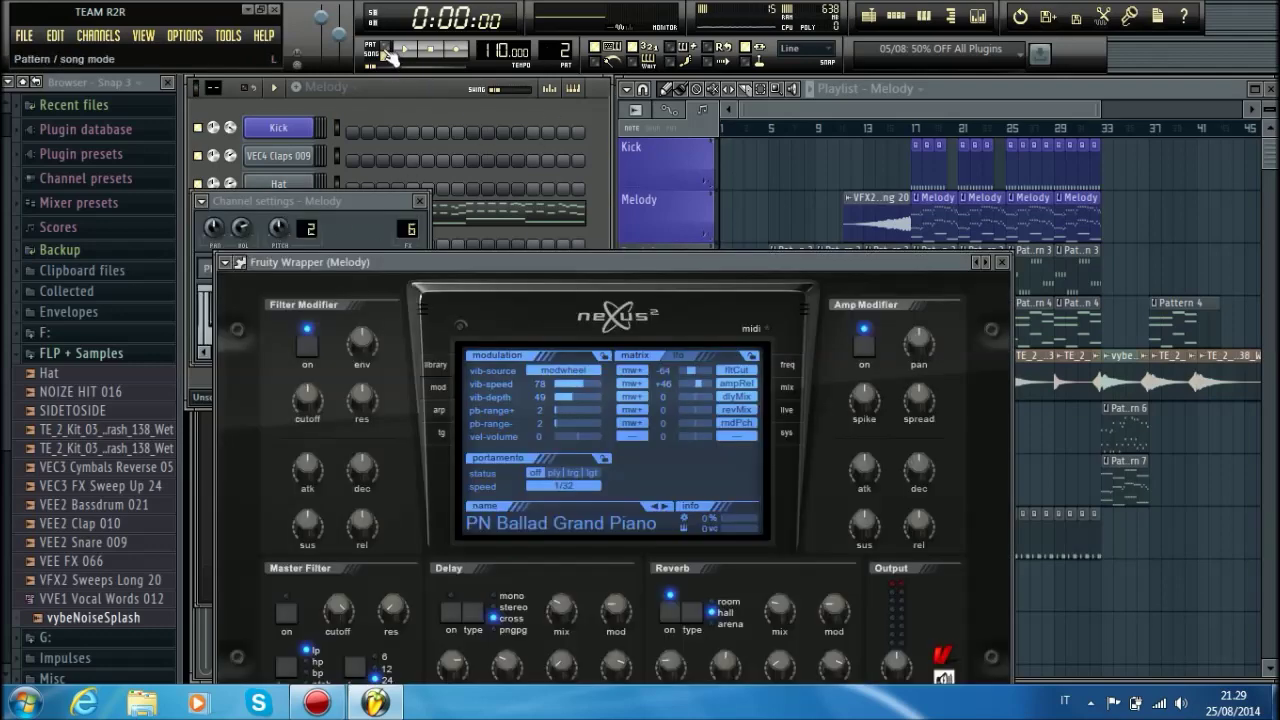
{"action": "double_click", "coordinate": [408, 229]}
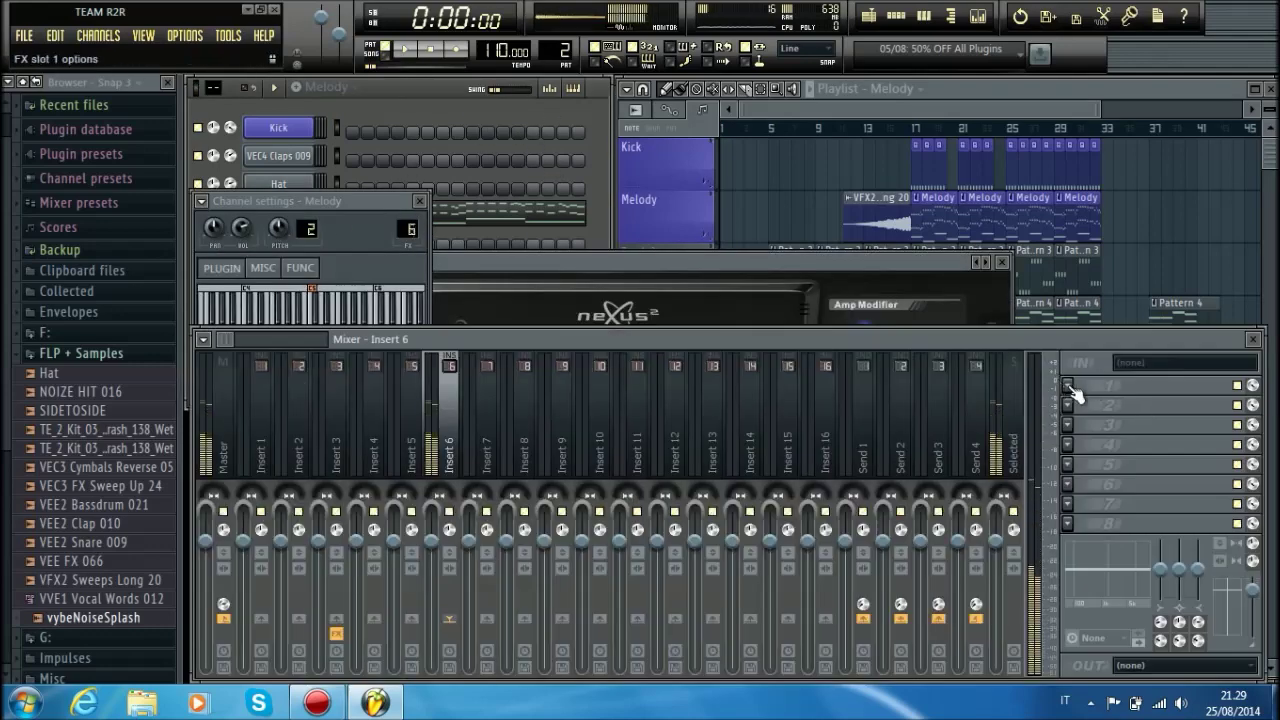
Step: Add Fruity Reeverb to Insert 6's first effect slot with Reverb 10%, HighDamping 3.1 kHz, Diffusion 81 and Predelay 16 ms
{"action": "left_click", "coordinate": [1068, 387]}
{"action": "left_click", "coordinate": [1050, 114]}
{"action": "left_click_drag", "start_coordinate": [386, 410], "coordinate": [386, 424]}
{"action": "left_click_drag", "start_coordinate": [385, 376], "coordinate": [385, 390]}
{"action": "left_click_drag", "start_coordinate": [232, 326], "coordinate": [232, 347]}
{"action": "left_click_drag", "start_coordinate": [241, 290], "coordinate": [238, 258]}
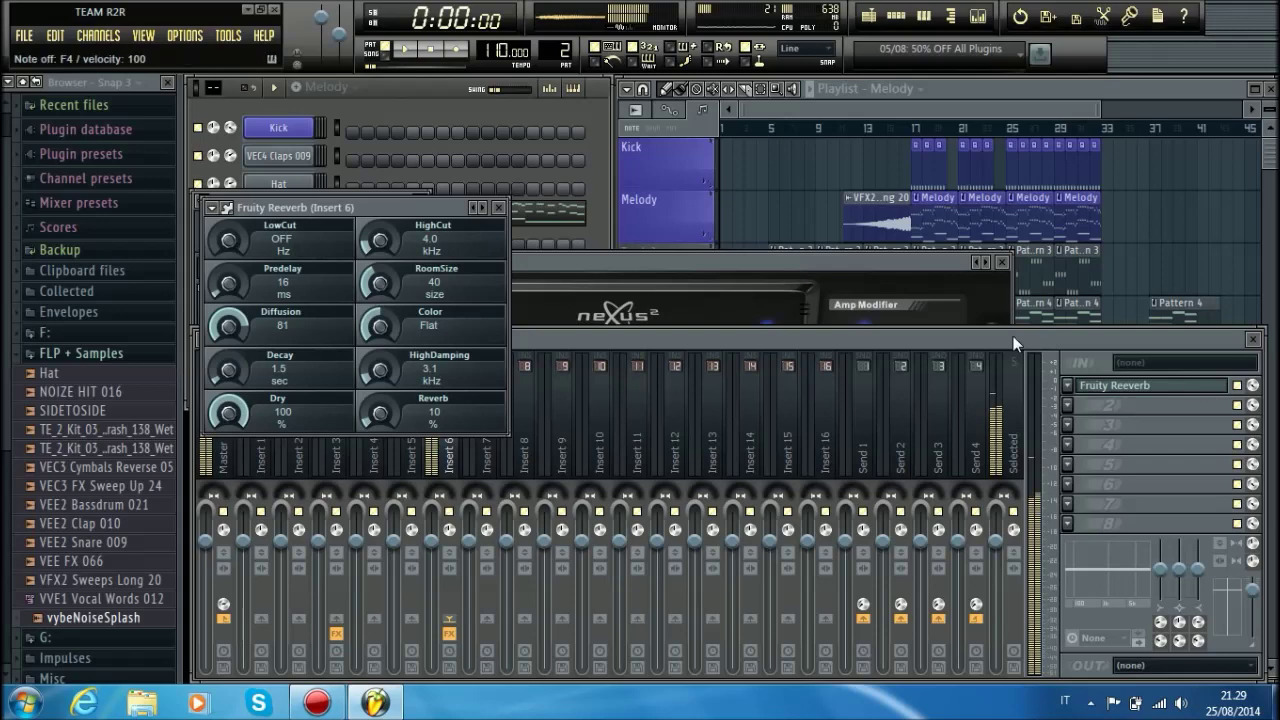
Step: Add Fruity Parametric EQ 2 to Insert 6's second effect slot and adjust two of its bands
{"action": "left_click", "coordinate": [1066, 404]}
{"action": "left_click", "coordinate": [1055, 45]}
{"action": "left_click_drag", "start_coordinate": [584, 402], "coordinate": [552, 398]}
{"action": "left_click_drag", "start_coordinate": [335, 401], "coordinate": [320, 418]}
Step: Load Soundgoodizer and Fruity Free Filter into Insert 6's third and fourth effect slots
{"action": "left_click", "coordinate": [1067, 424]}
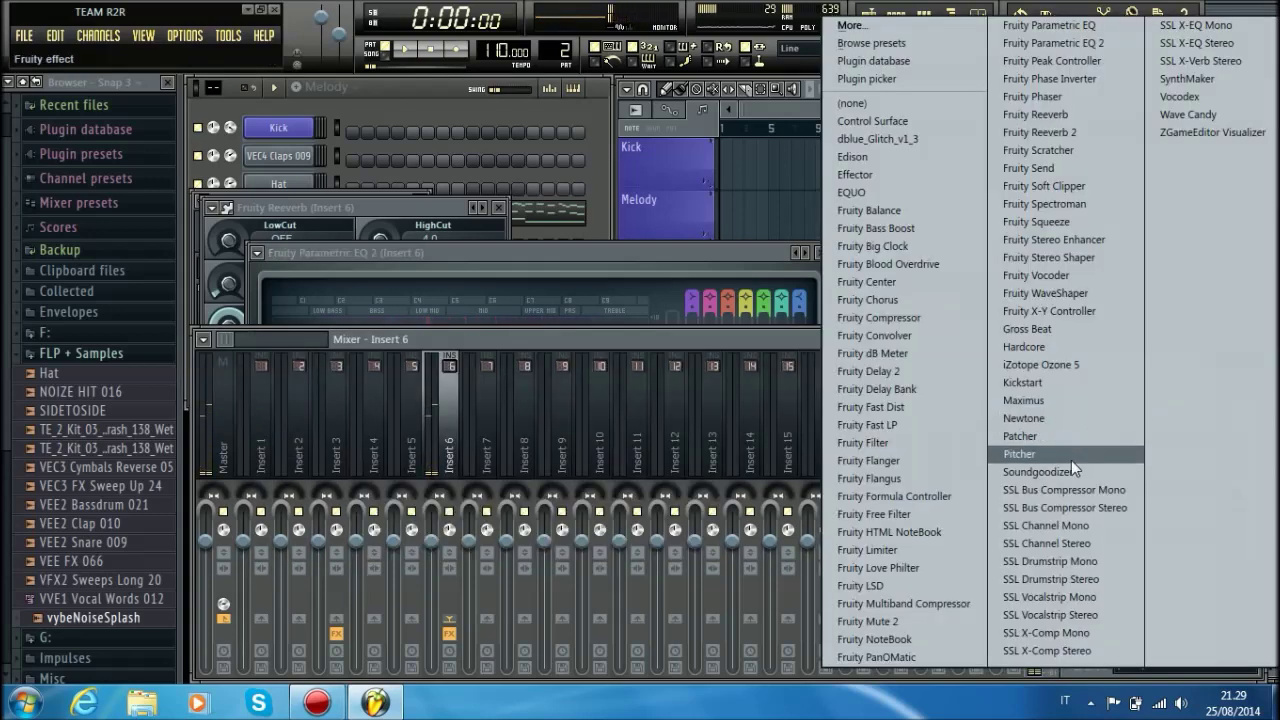
{"action": "left_click", "coordinate": [1040, 472]}
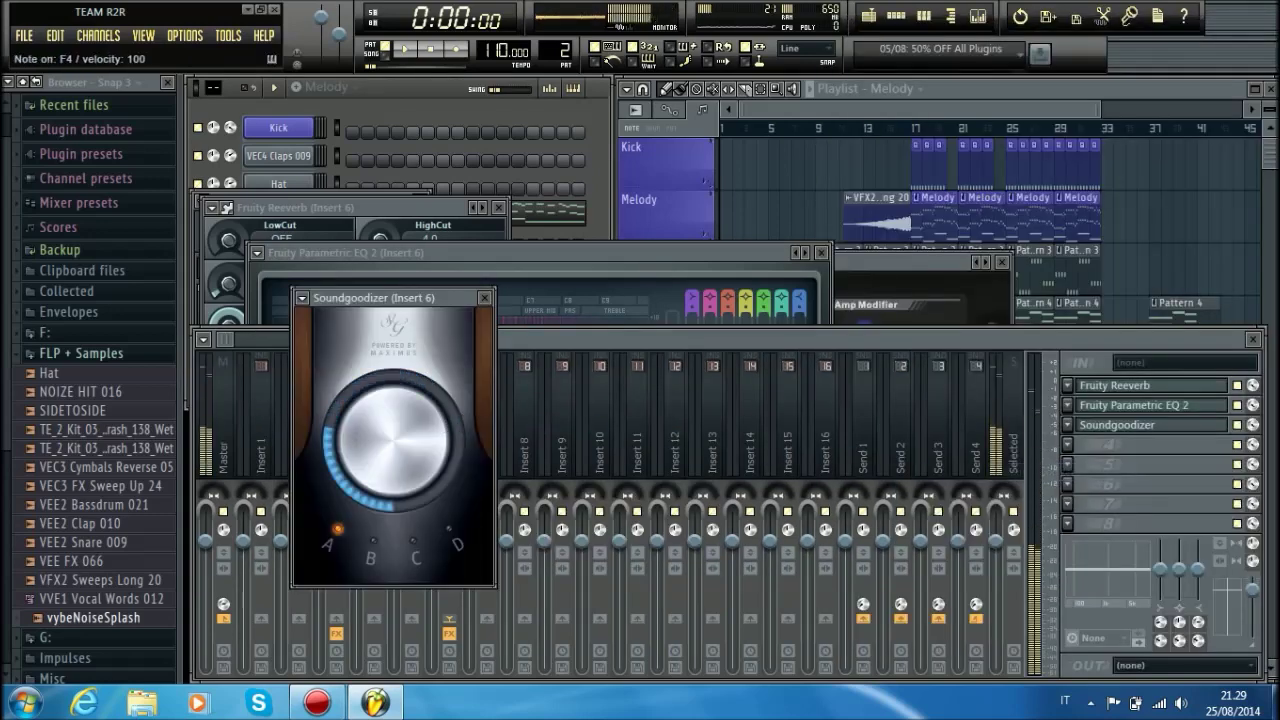
{"action": "left_click", "coordinate": [1069, 443]}
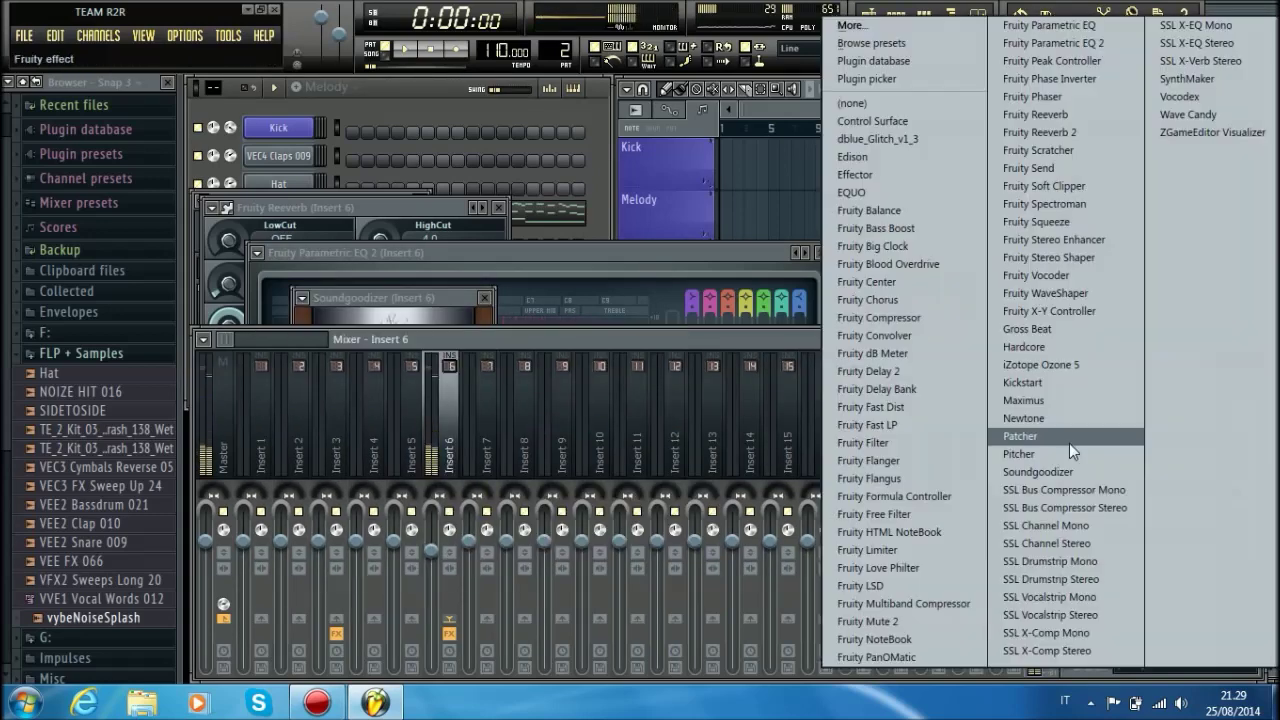
{"action": "left_click", "coordinate": [928, 516]}
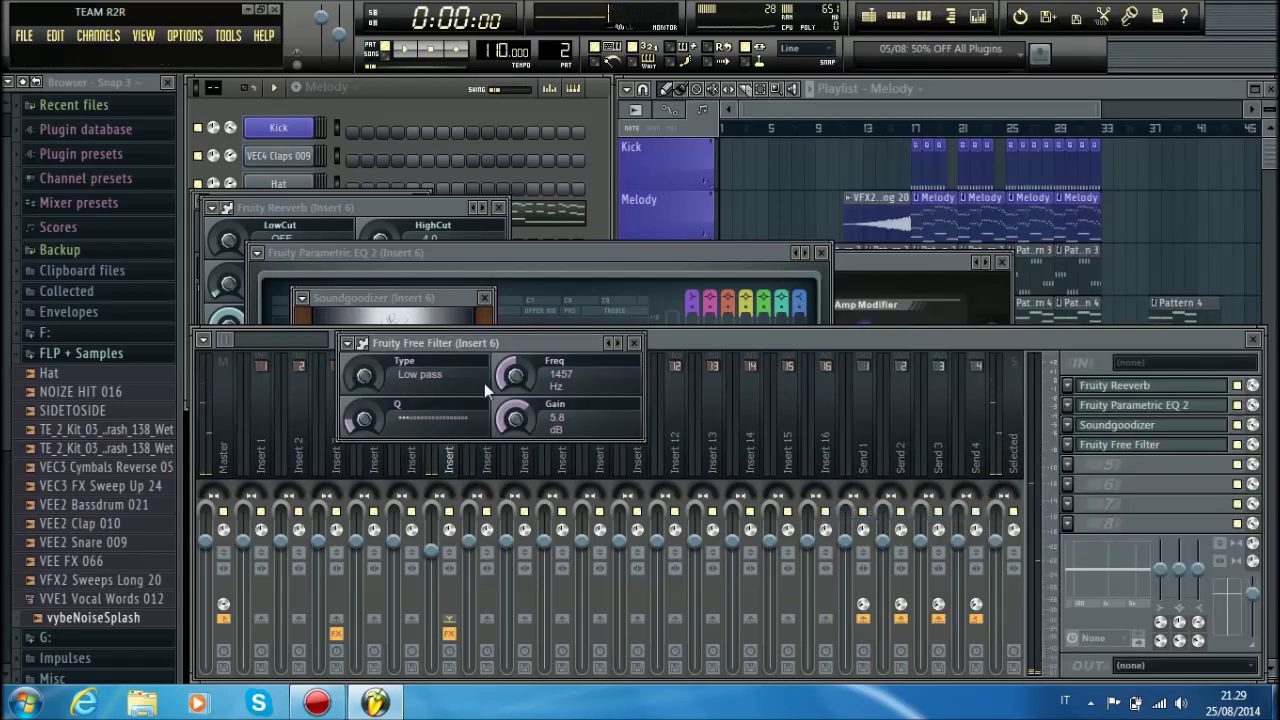
Step: Create automation clips for the Fruity Free Filter's Freq and for Insert 6's volume
{"action": "right_click", "coordinate": [512, 373]}
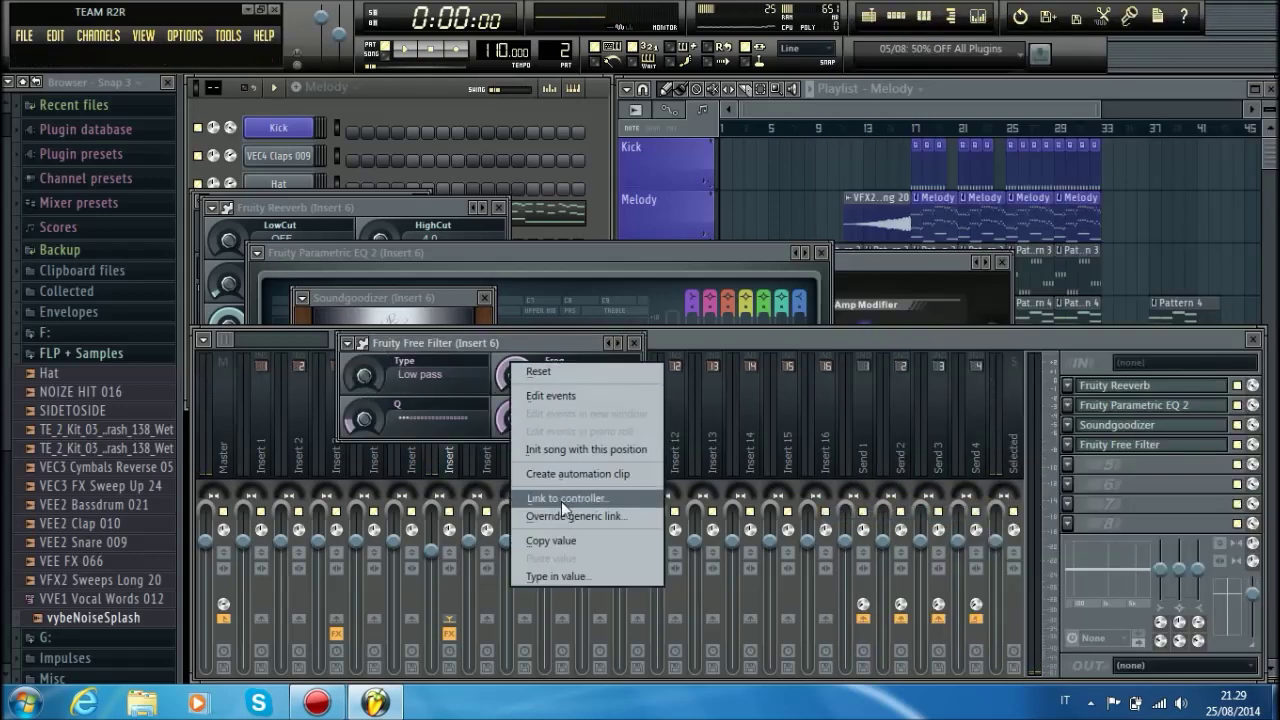
{"action": "left_click", "coordinate": [563, 474]}
{"action": "left_click", "coordinate": [1256, 590]}
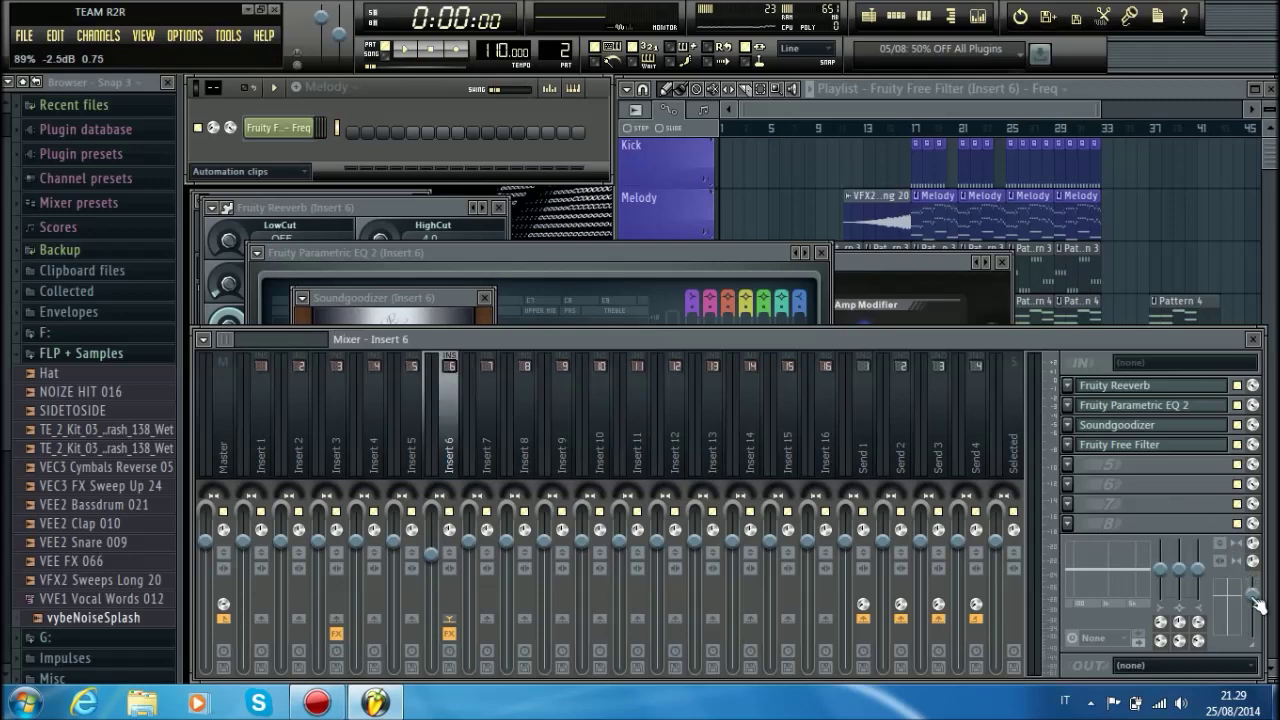
{"action": "right_click", "coordinate": [1256, 592]}
{"action": "left_click", "coordinate": [1203, 554]}
{"action": "right_click", "coordinate": [1254, 592]}
{"action": "left_click", "coordinate": [1210, 620]}
Step: Maximise the playlist and add points at bar 5 of the Insert 6 volume envelope, holding 71% up to a sudden drop
{"action": "left_click", "coordinate": [1255, 89]}
{"action": "left_click_drag", "start_coordinate": [336, 124], "coordinate": [222, 130]}
{"action": "scroll", "coordinate": [617, 231], "scroll_direction": "up", "scroll_amount": 1}
{"action": "scroll", "coordinate": [617, 231], "scroll_direction": "down", "scroll_amount": 2}
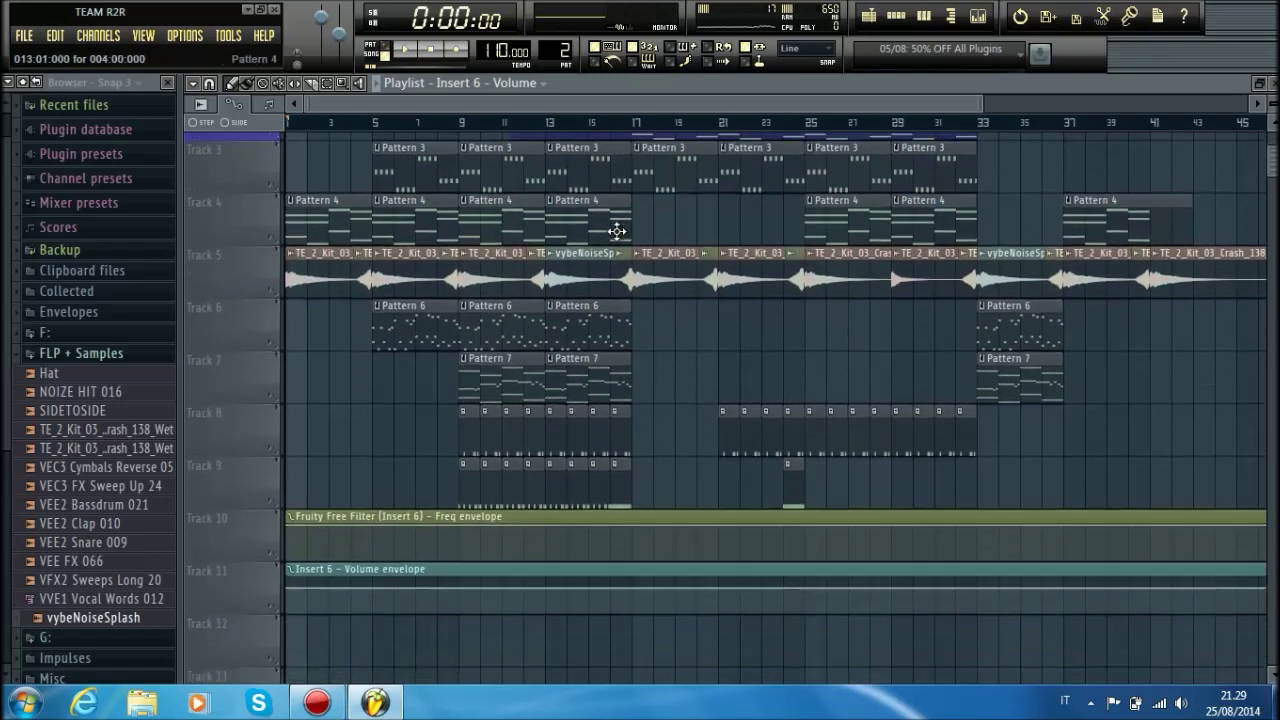
{"action": "scroll", "coordinate": [912, 440], "scroll_direction": "up", "scroll_amount": 1}
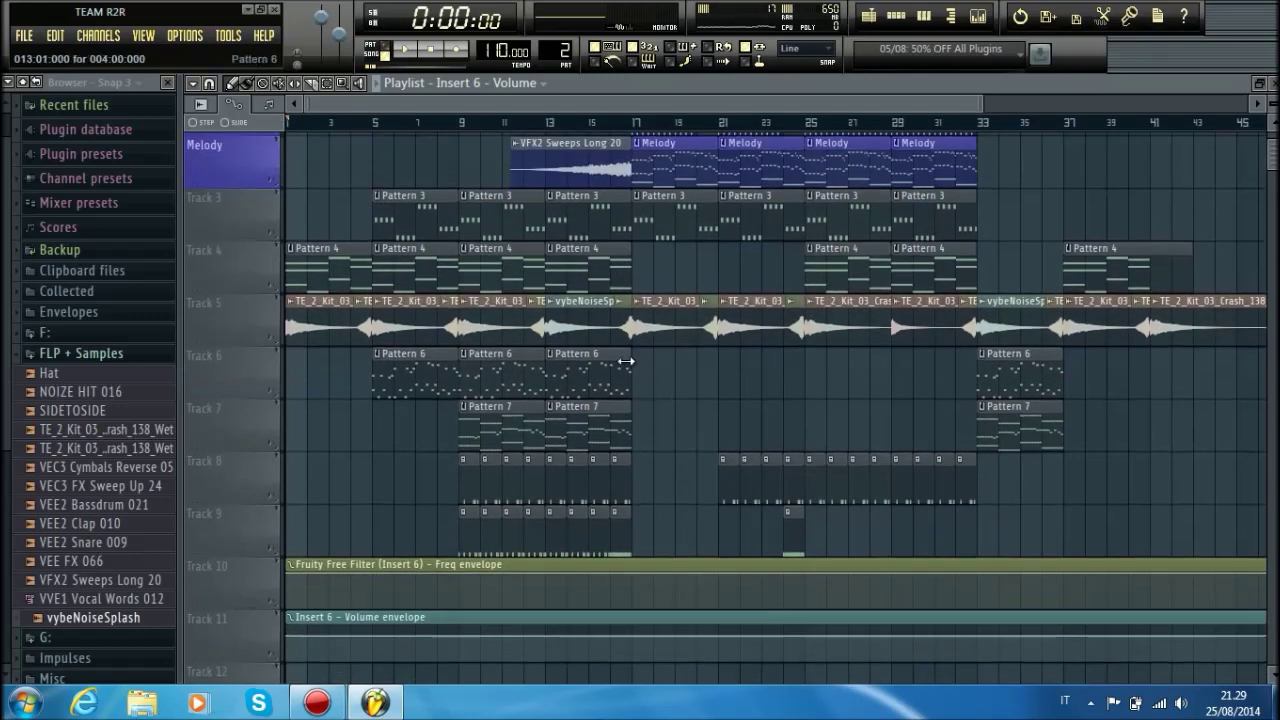
{"action": "left_click", "coordinate": [372, 636]}
{"action": "right_click", "coordinate": [372, 636]}
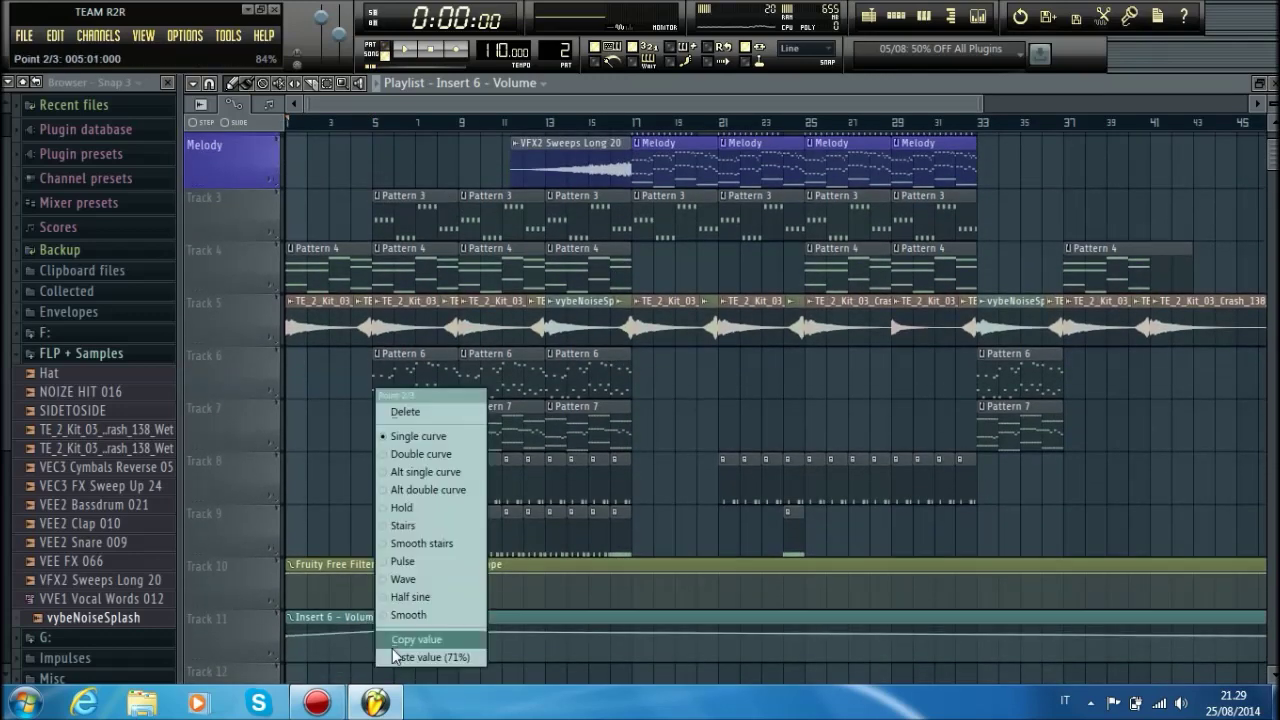
{"action": "left_click", "coordinate": [393, 655]}
{"action": "left_click_drag", "start_coordinate": [374, 643], "coordinate": [374, 640]}
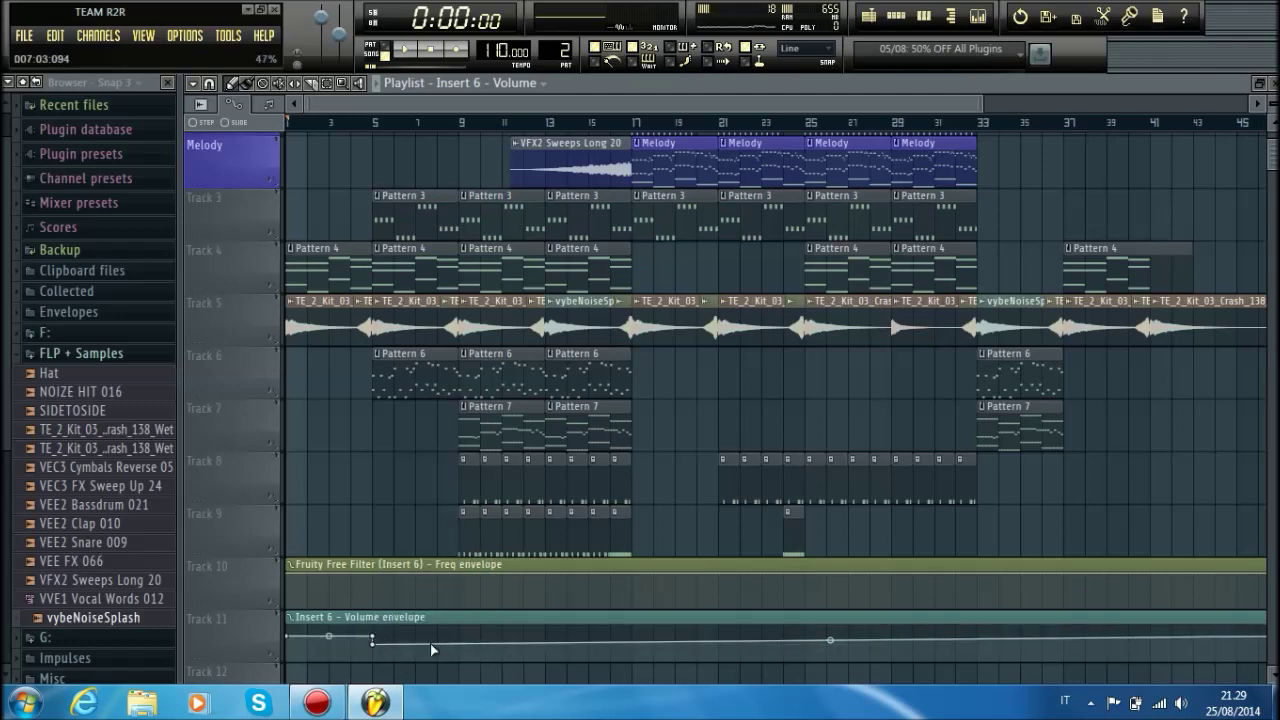
Step: Add a point at bar 17 of the Insert 6 volume envelope and paste the 71% value into it
{"action": "left_click", "coordinate": [628, 636]}
{"action": "right_click", "coordinate": [632, 636]}
{"action": "left_click", "coordinate": [665, 656]}
Step: Add a dip to the Free Filter Freq envelope from bar 16 to bar 17 and change the end point's curve type
{"action": "right_click", "coordinate": [632, 595]}
{"action": "right_click", "coordinate": [633, 572]}
{"action": "right_click", "coordinate": [612, 573]}
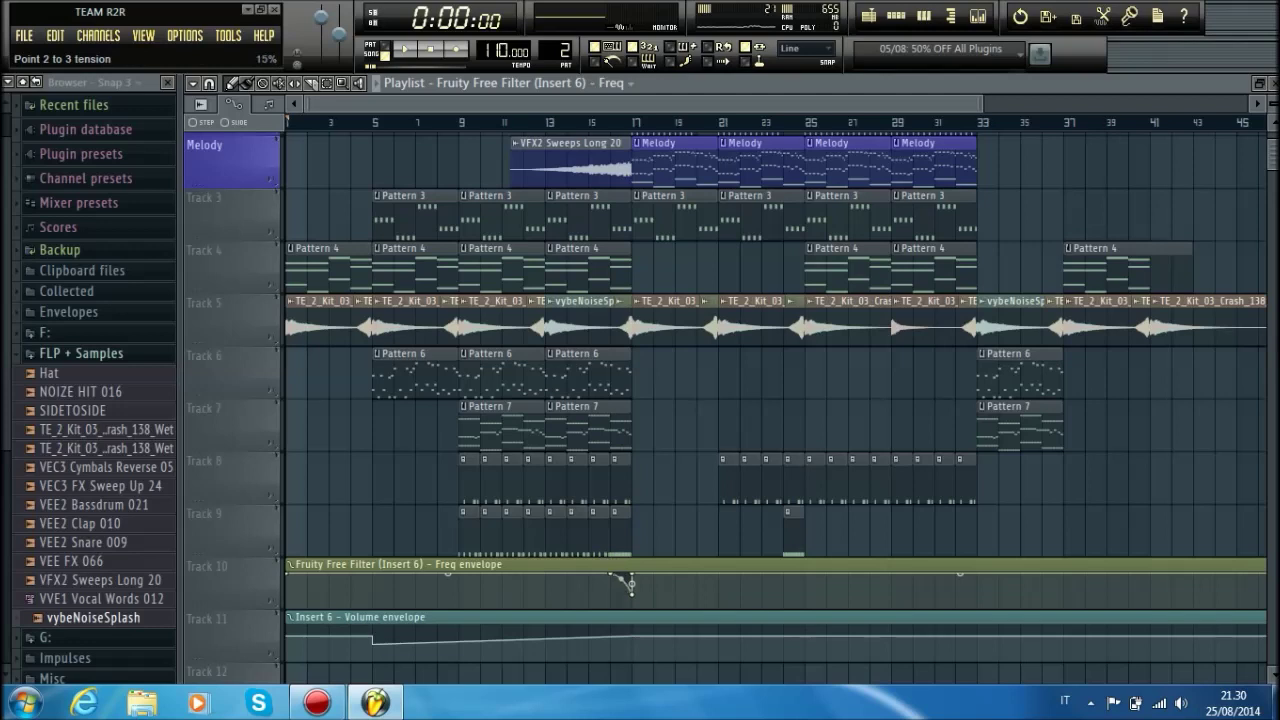
{"action": "right_click", "coordinate": [632, 581]}
{"action": "left_click", "coordinate": [646, 592]}
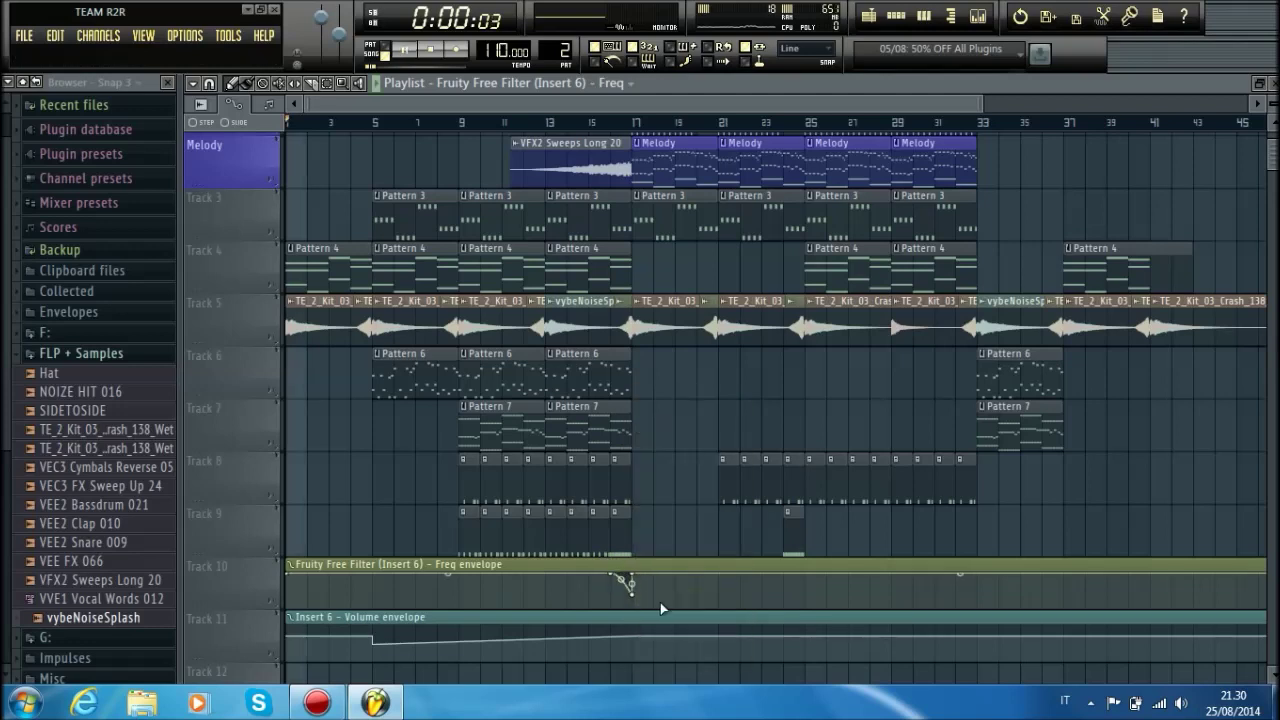
Step: Play the song from bar 5, deepen the volume envelope's drop there and bend the ramp up to bar 17
{"action": "key", "text": "space"}
{"action": "left_click", "coordinate": [375, 121]}
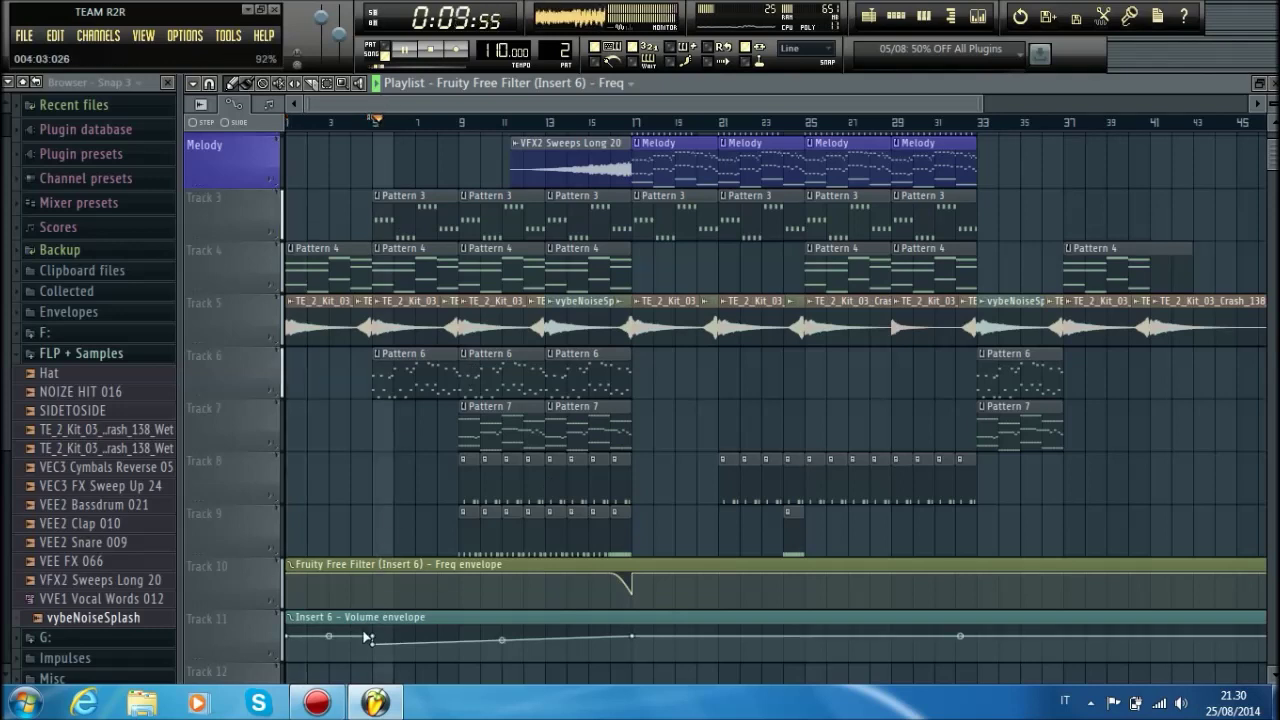
{"action": "left_click_drag", "start_coordinate": [372, 644], "coordinate": [378, 655]}
{"action": "left_click_drag", "start_coordinate": [502, 645], "coordinate": [502, 641]}
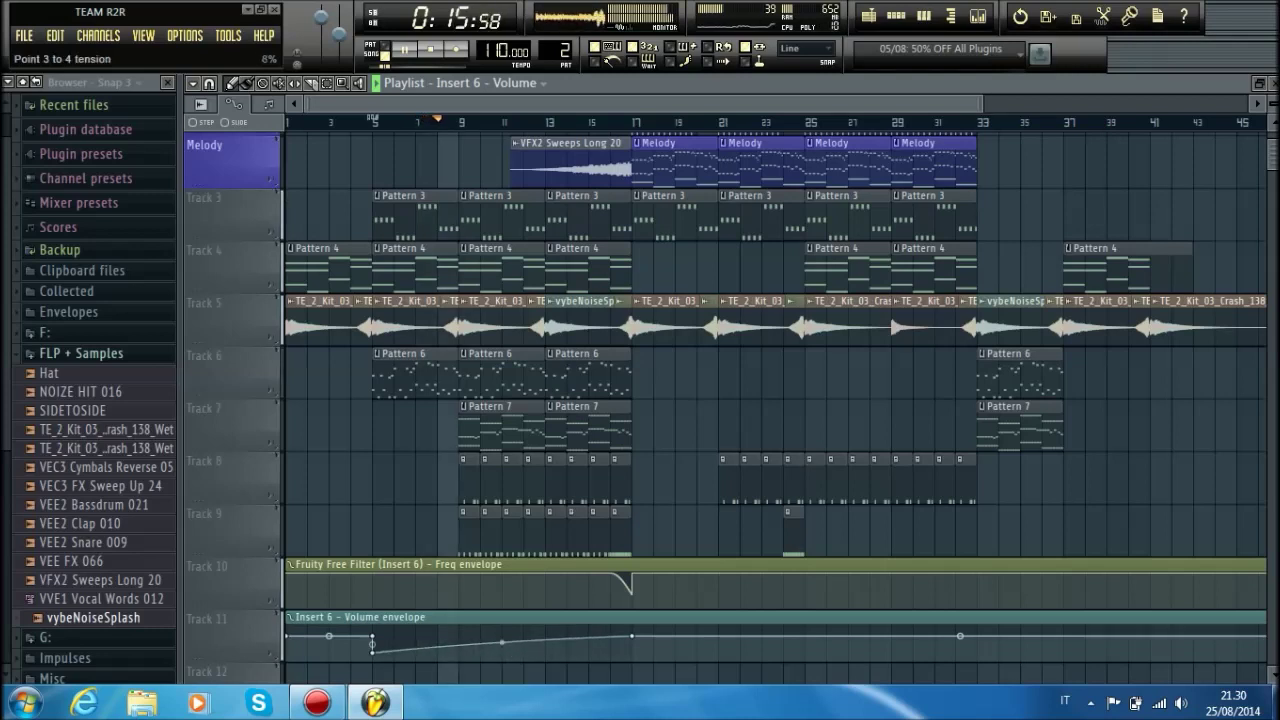
Step: Add a second dip to the Freq envelope from bar 32 to bar 33, with a Half sine curve on the end point
{"action": "right_click", "coordinate": [978, 594]}
{"action": "right_click", "coordinate": [977, 573]}
{"action": "right_click", "coordinate": [955, 573]}
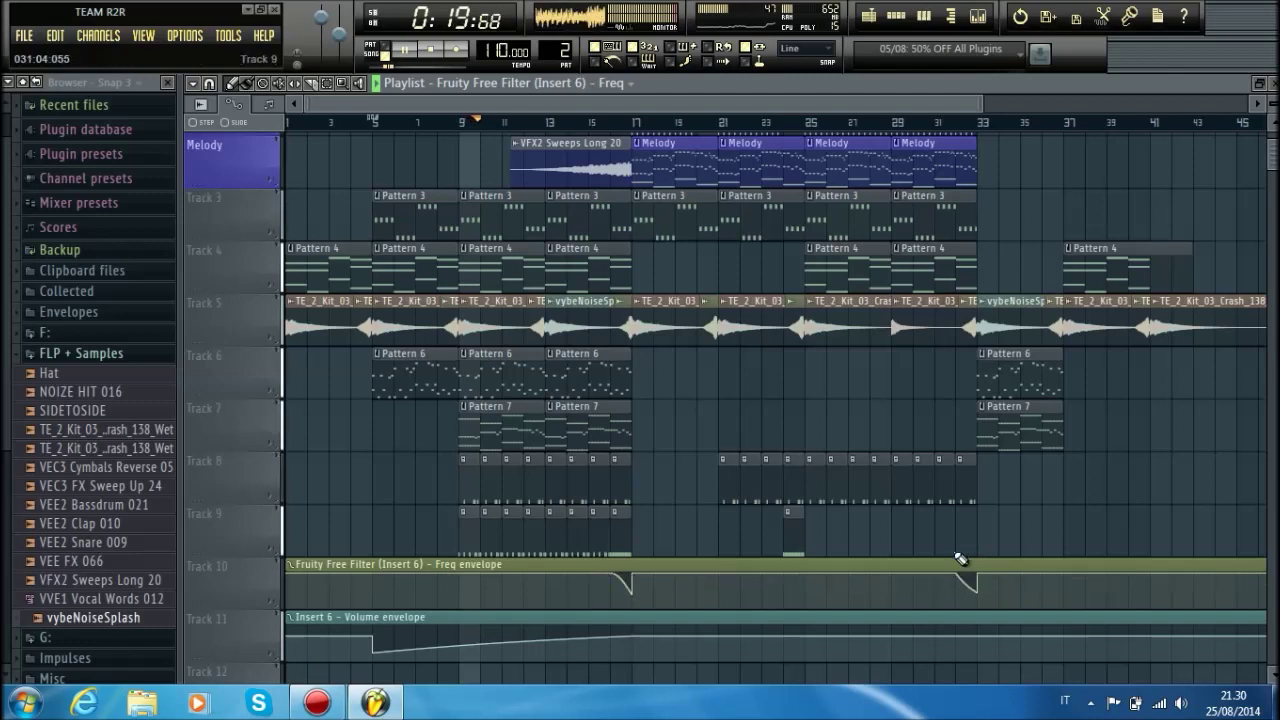
{"action": "right_click", "coordinate": [976, 592]}
{"action": "left_click", "coordinate": [997, 597]}
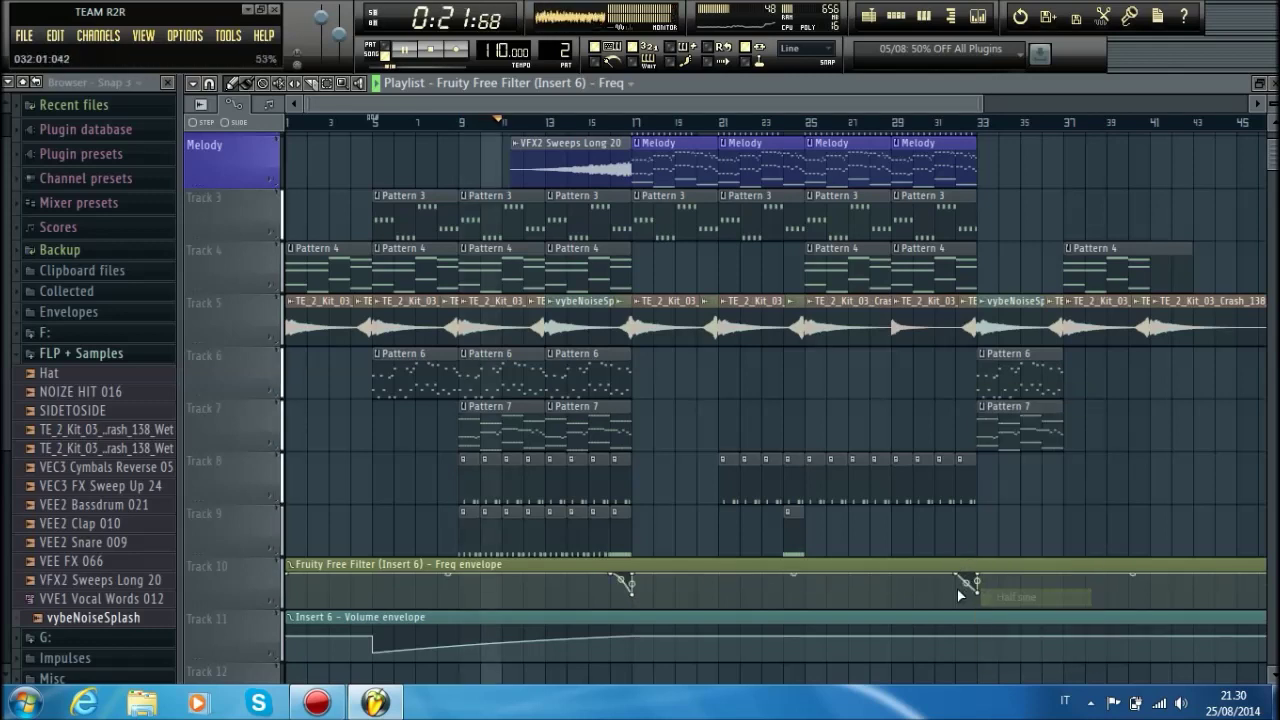
Step: Add a volume envelope drop at bar 33 that ramps back to 71% at bar 37, using Single curve for the ramp
{"action": "right_click", "coordinate": [977, 636]}
{"action": "right_click", "coordinate": [978, 636]}
{"action": "left_click", "coordinate": [988, 652]}
{"action": "scroll", "coordinate": [999, 651], "scroll_direction": "right", "scroll_amount": 1}
{"action": "left_click", "coordinate": [1020, 637]}
{"action": "right_click", "coordinate": [1020, 640]}
{"action": "left_click", "coordinate": [1060, 654]}
{"action": "left_click_drag", "start_coordinate": [937, 646], "coordinate": [937, 643]}
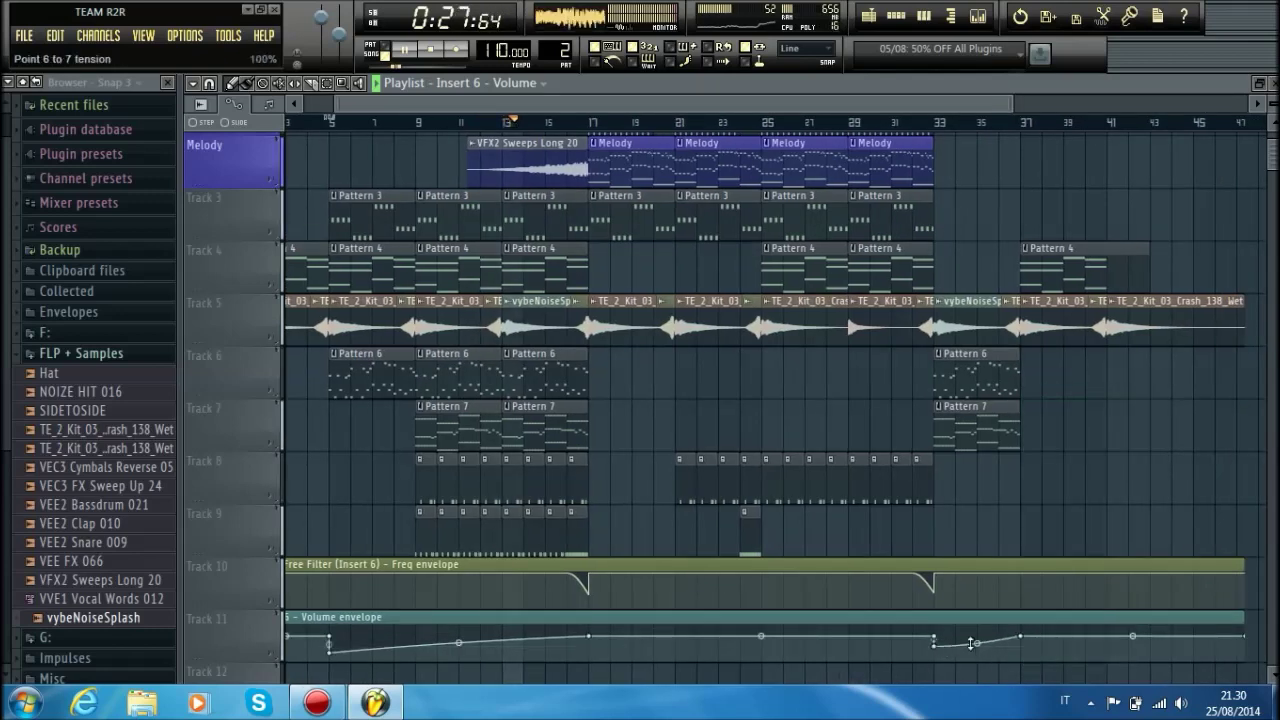
{"action": "right_click", "coordinate": [1020, 649]}
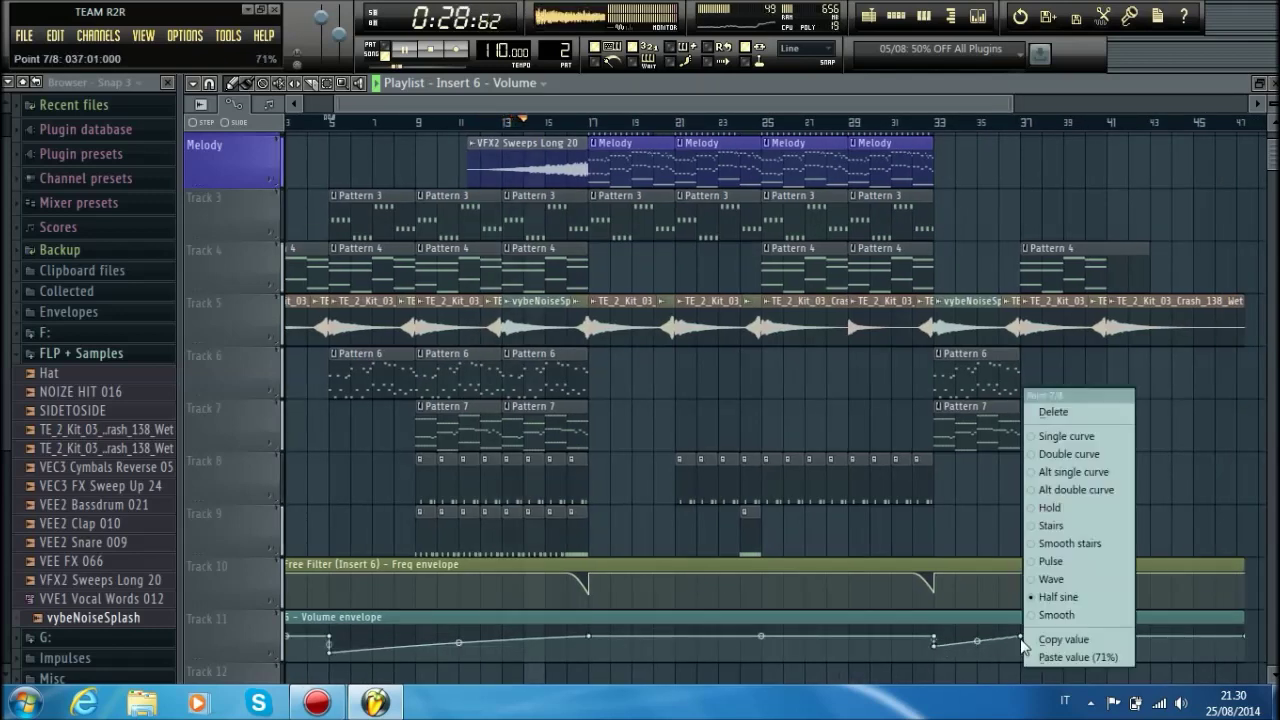
{"action": "left_click", "coordinate": [1065, 436]}
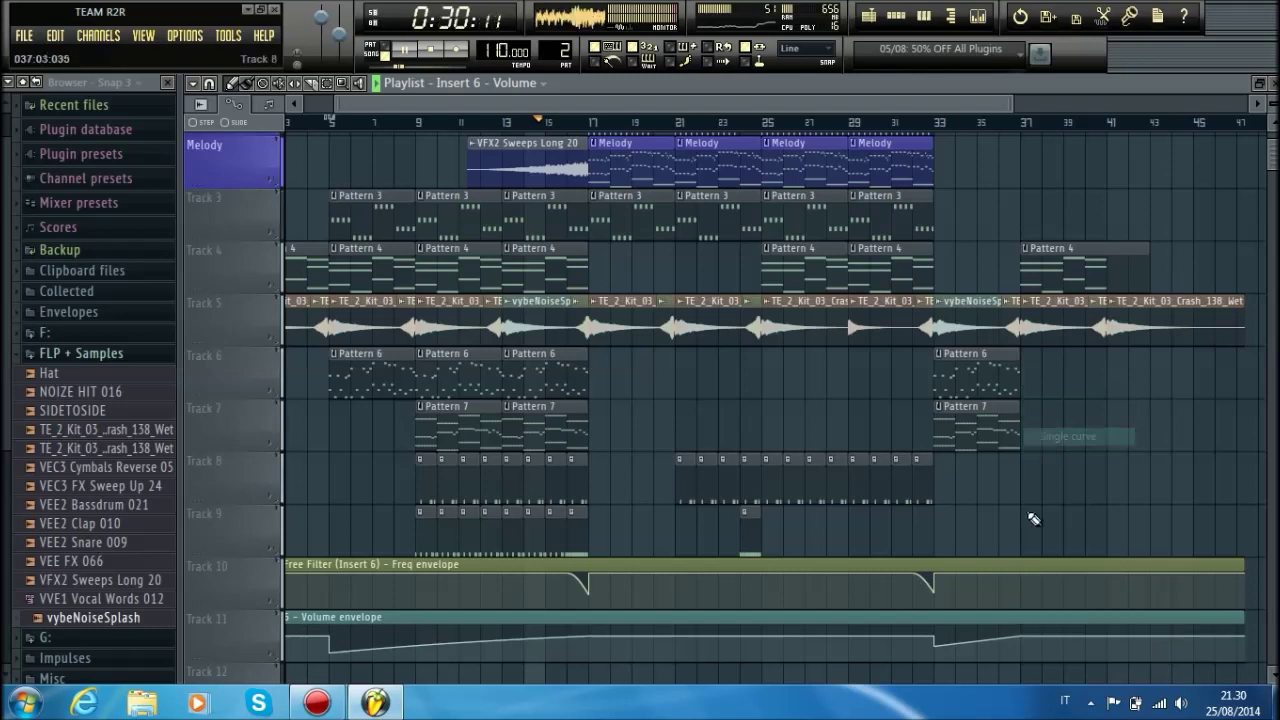
Step: Add a third dip to the Freq envelope from bar 36 to bar 37 and adjust its curve tension
{"action": "left_click", "coordinate": [1020, 593]}
{"action": "right_click", "coordinate": [1021, 575]}
{"action": "right_click", "coordinate": [999, 574]}
{"action": "left_click_drag", "start_coordinate": [1009, 583], "coordinate": [1009, 589]}
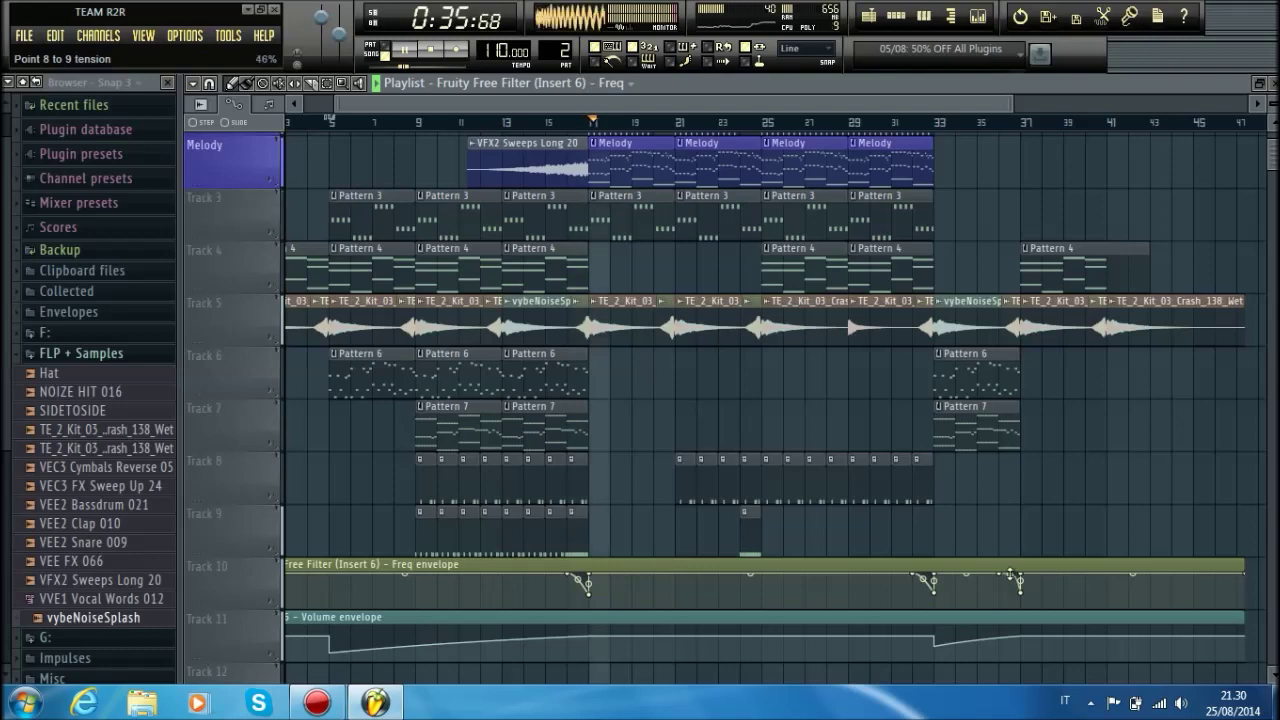
Step: Move the Free Filter Freq and Insert 6 volume automation clips down to Tracks 14 and 15
{"action": "scroll", "coordinate": [855, 126], "scroll_direction": "down", "scroll_amount": 2}
{"action": "scroll", "coordinate": [703, 486], "scroll_direction": "down", "scroll_amount": 3}
{"action": "left_click_drag", "start_coordinate": [806, 500], "coordinate": [790, 358]}
{"action": "left_click", "coordinate": [751, 357]}
{"action": "right_click", "coordinate": [814, 323]}
{"action": "left_click_drag", "start_coordinate": [832, 496], "coordinate": [654, 614]}
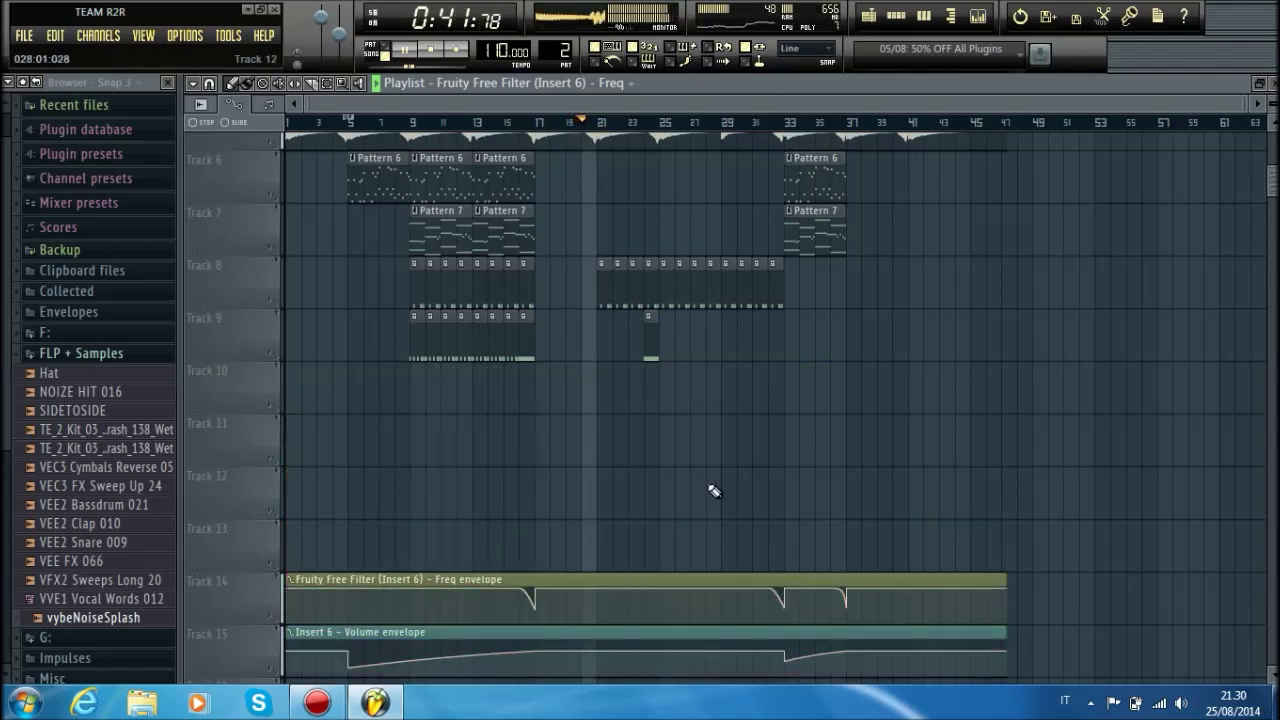
Step: Restore the playlist to its smaller window size and stop playback
{"action": "scroll", "coordinate": [712, 474], "scroll_direction": "up", "scroll_amount": 4}
{"action": "scroll", "coordinate": [714, 477], "scroll_direction": "up", "scroll_amount": 1}
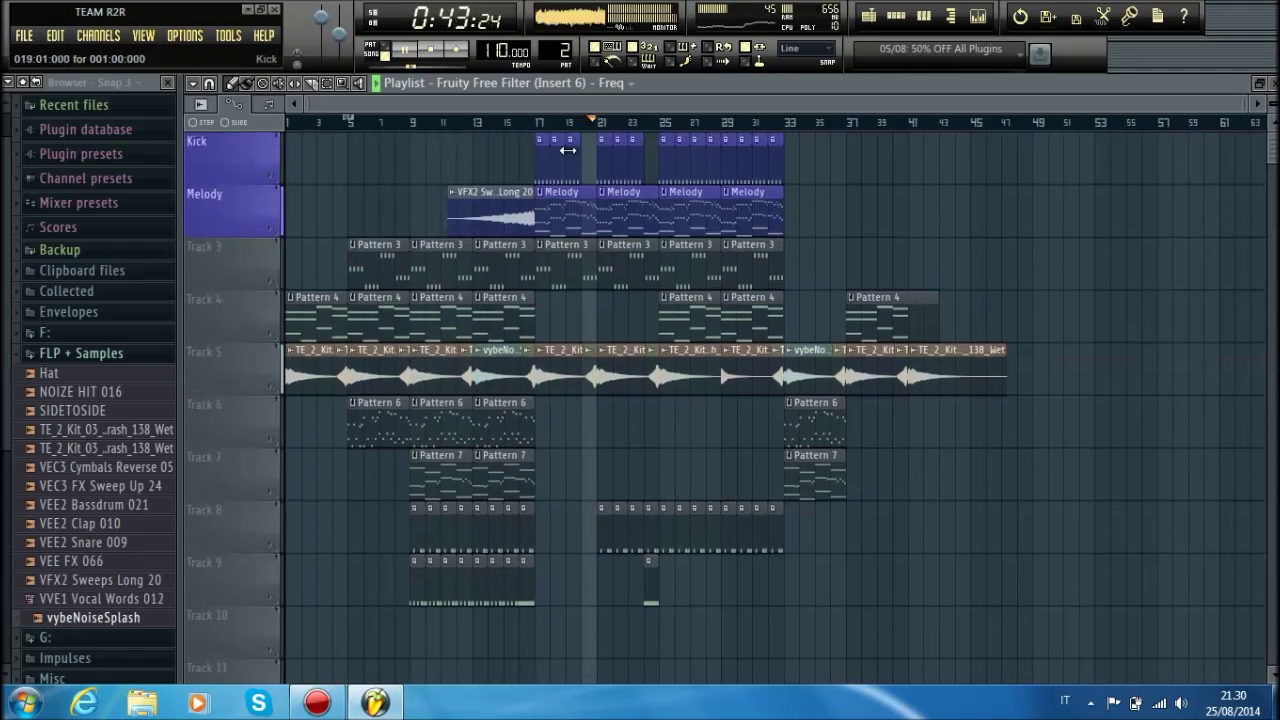
{"action": "double_click", "coordinate": [680, 80]}
{"action": "key", "text": "space"}
{"action": "left_click", "coordinate": [537, 89]}
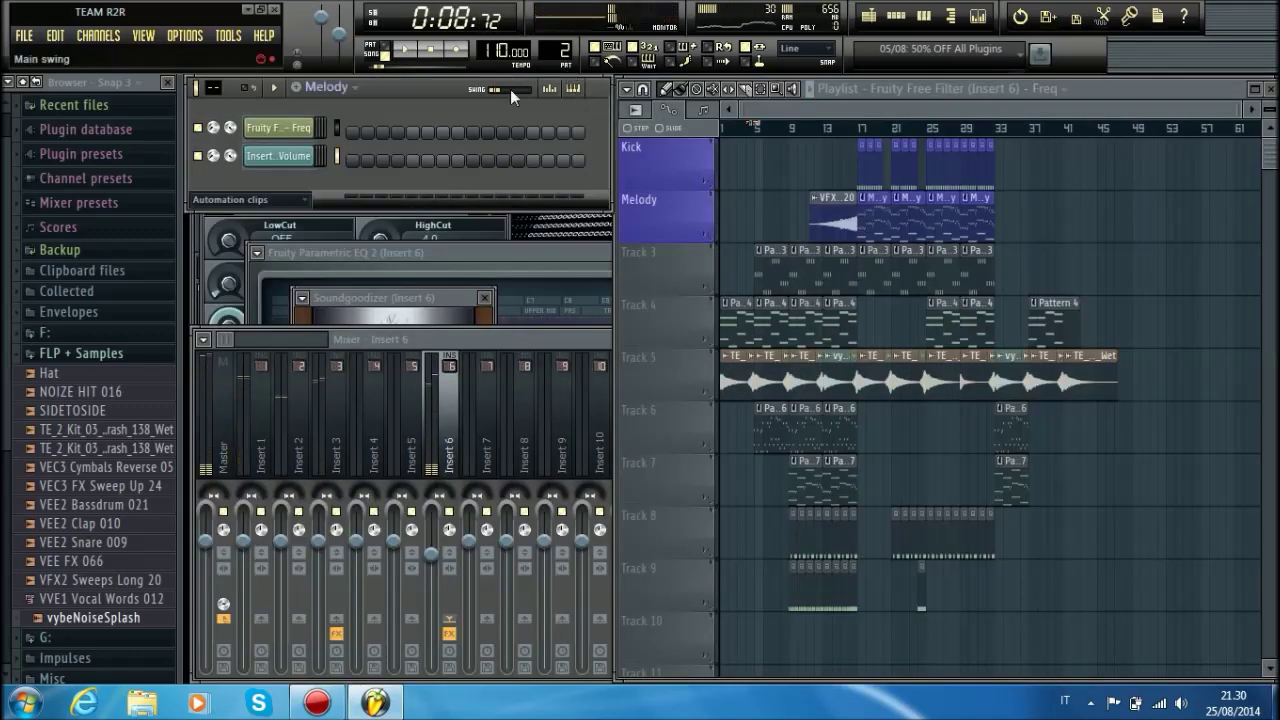
Step: Select Pattern 3, rename its reFX Nexus #2 channel Bass and give it the same blue-violet colour as Kick and Melody
{"action": "left_click_drag", "start_coordinate": [547, 58], "coordinate": [547, 52]}
{"action": "right_click", "coordinate": [290, 267]}
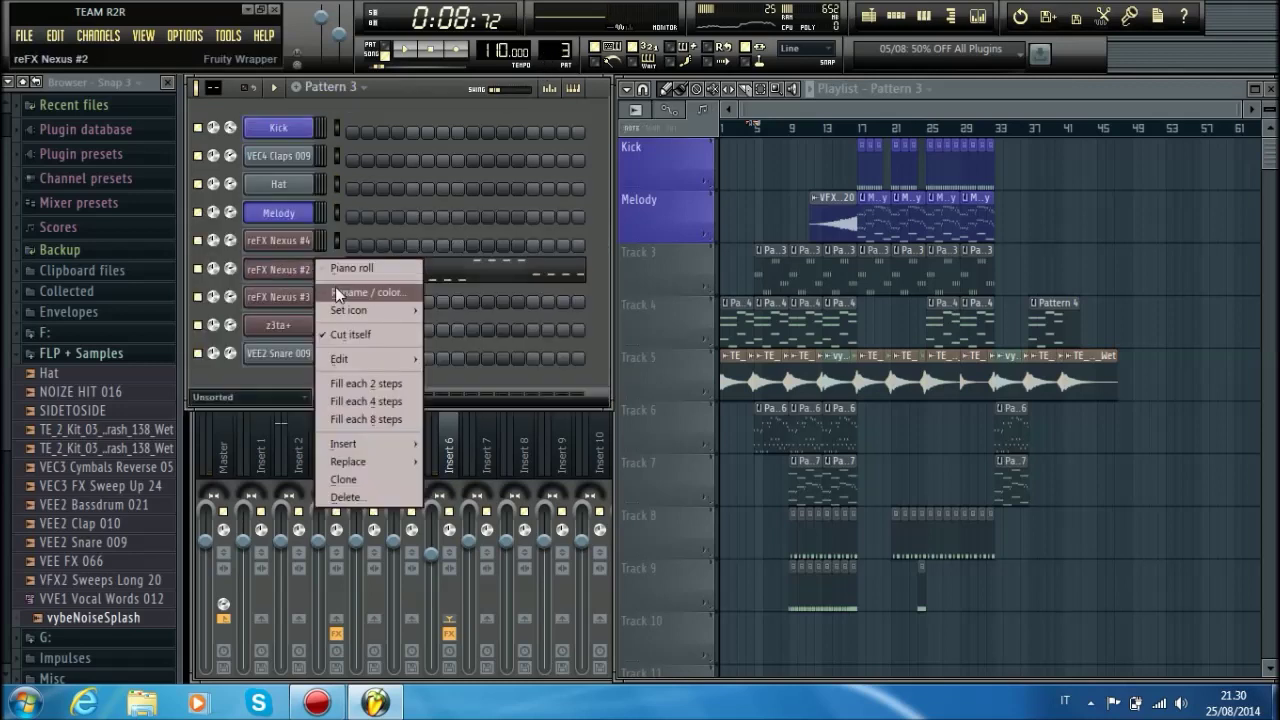
{"action": "left_click", "coordinate": [335, 286]}
{"action": "left_click", "coordinate": [333, 290]}
{"action": "left_click", "coordinate": [320, 426]}
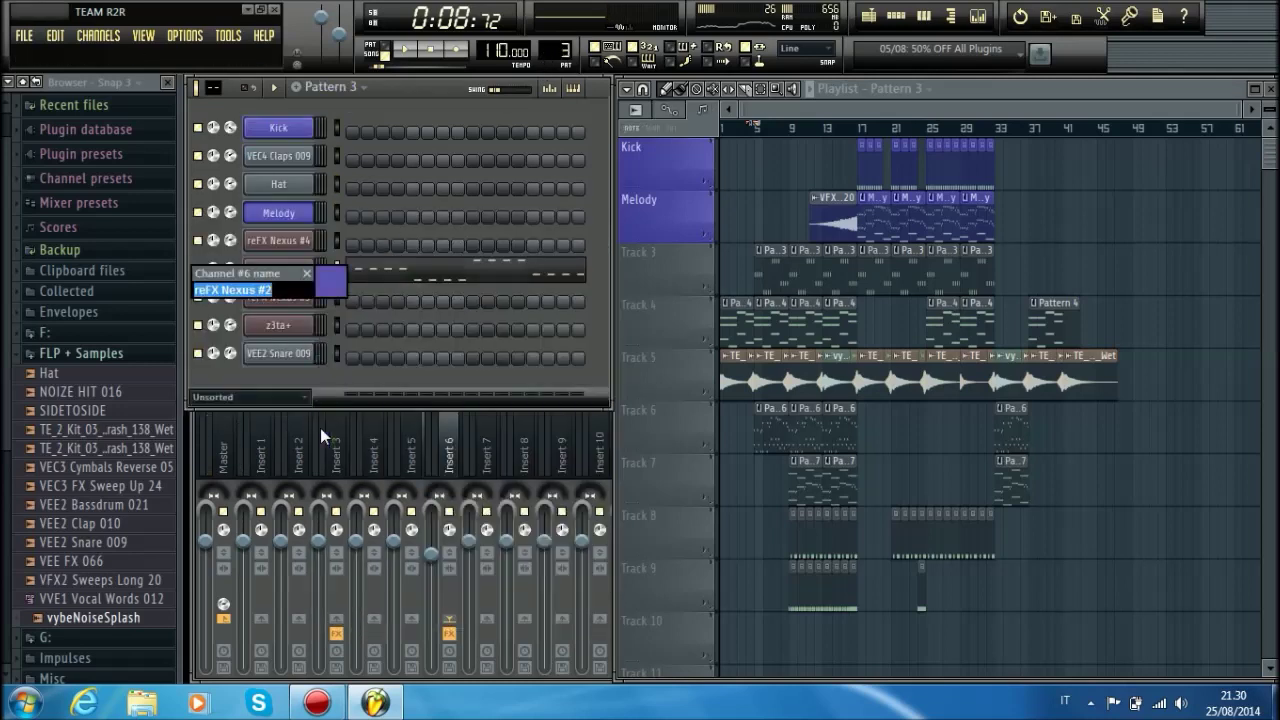
{"action": "type", "text": "Ki"}
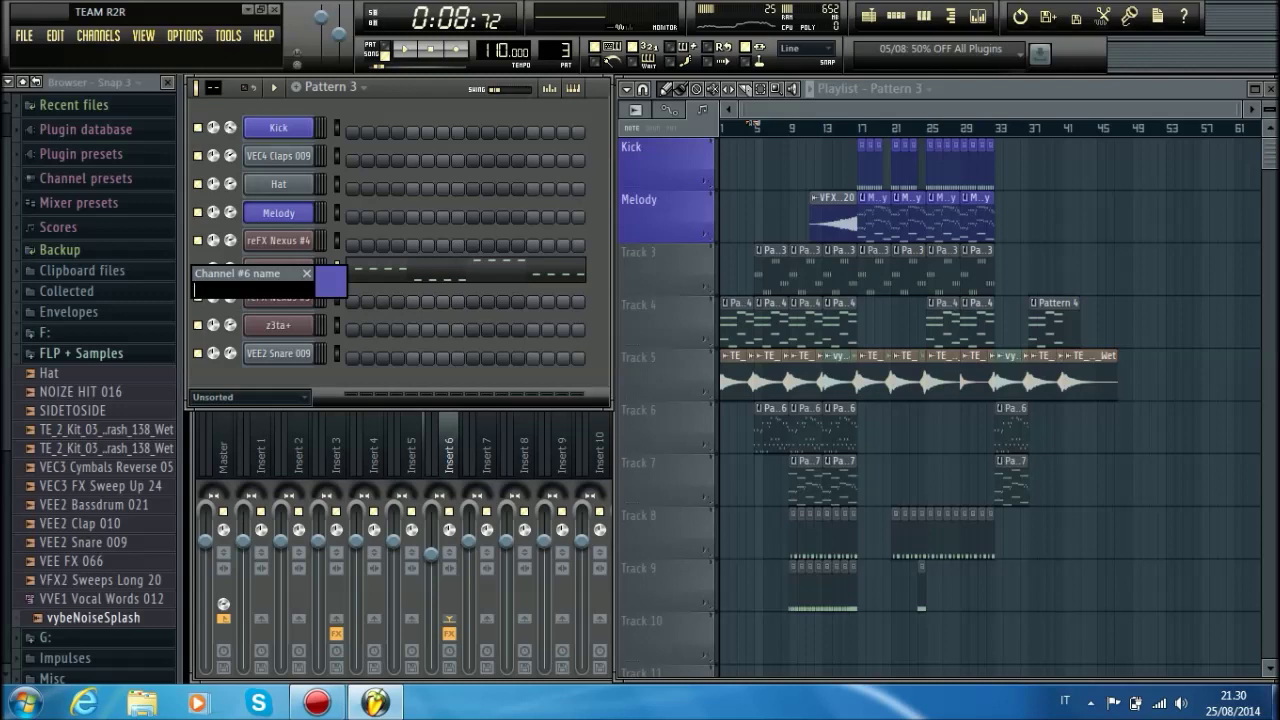
{"action": "key", "text": "Return"}
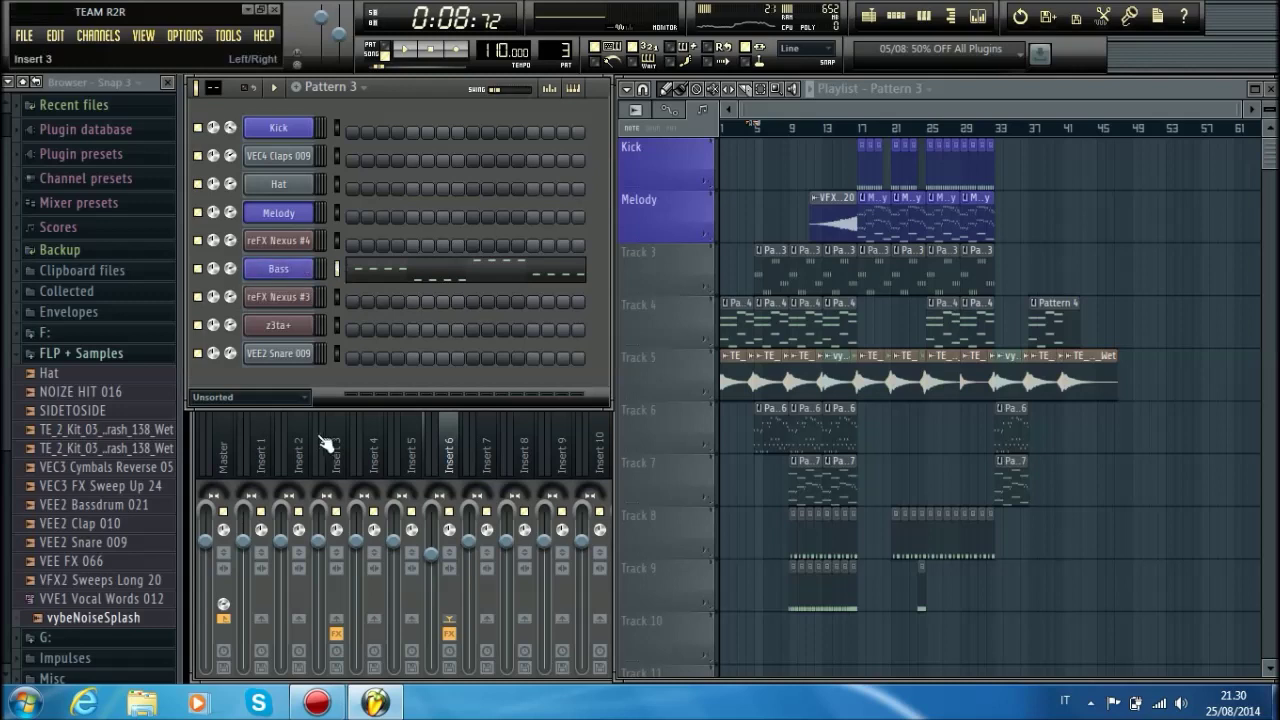
Step: Name Pattern 5 Bass and give it the blue-violet colour
{"action": "left_click", "coordinate": [296, 88]}
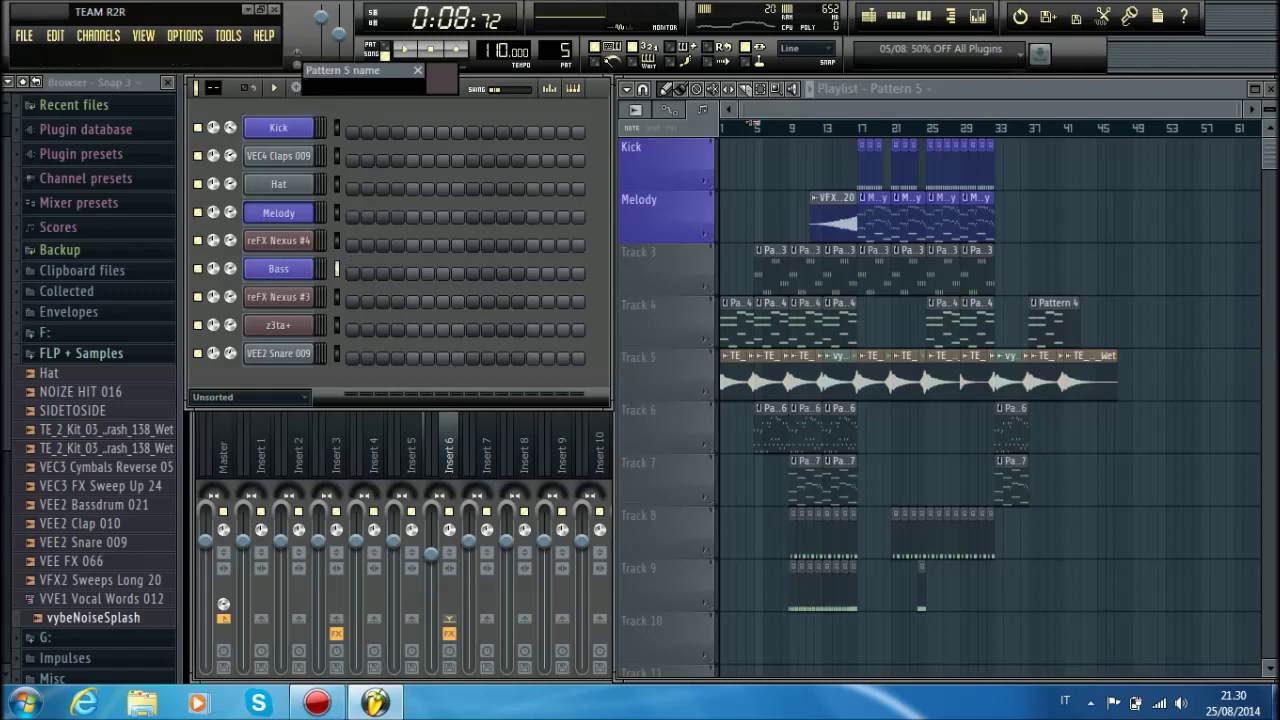
{"action": "left_click", "coordinate": [443, 95]}
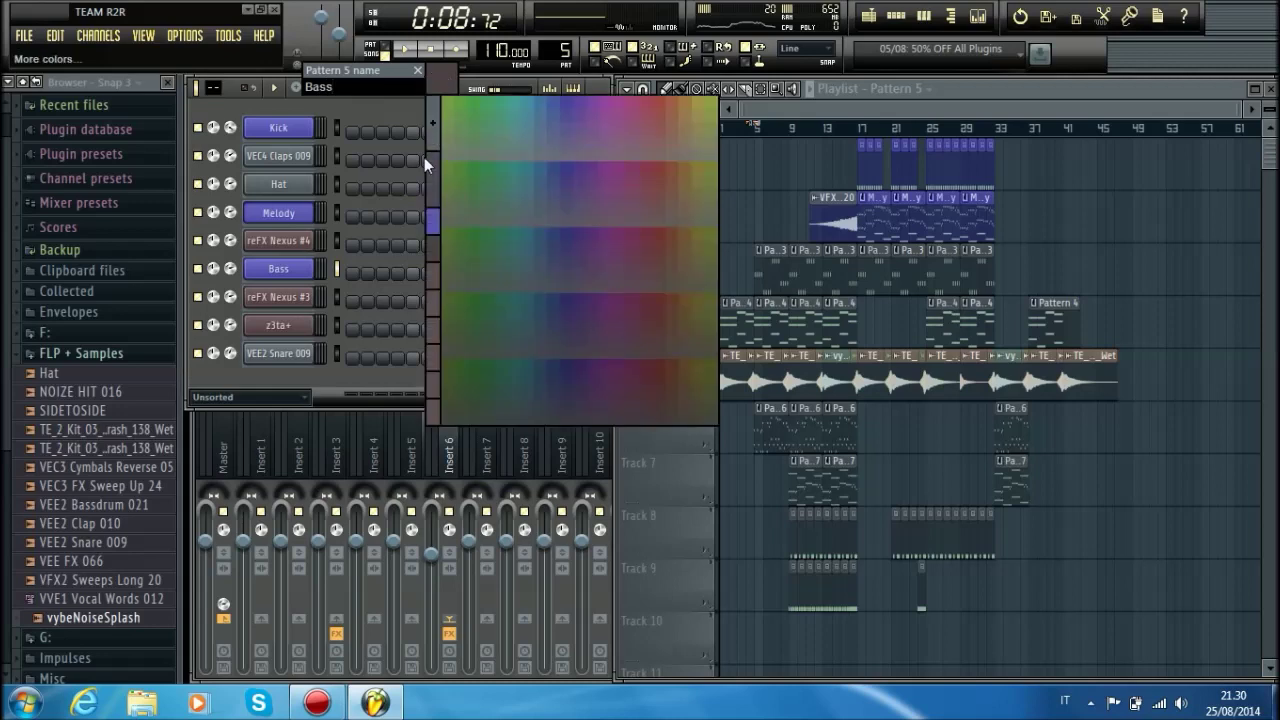
{"action": "left_click", "coordinate": [435, 221]}
{"action": "key", "text": "Return"}
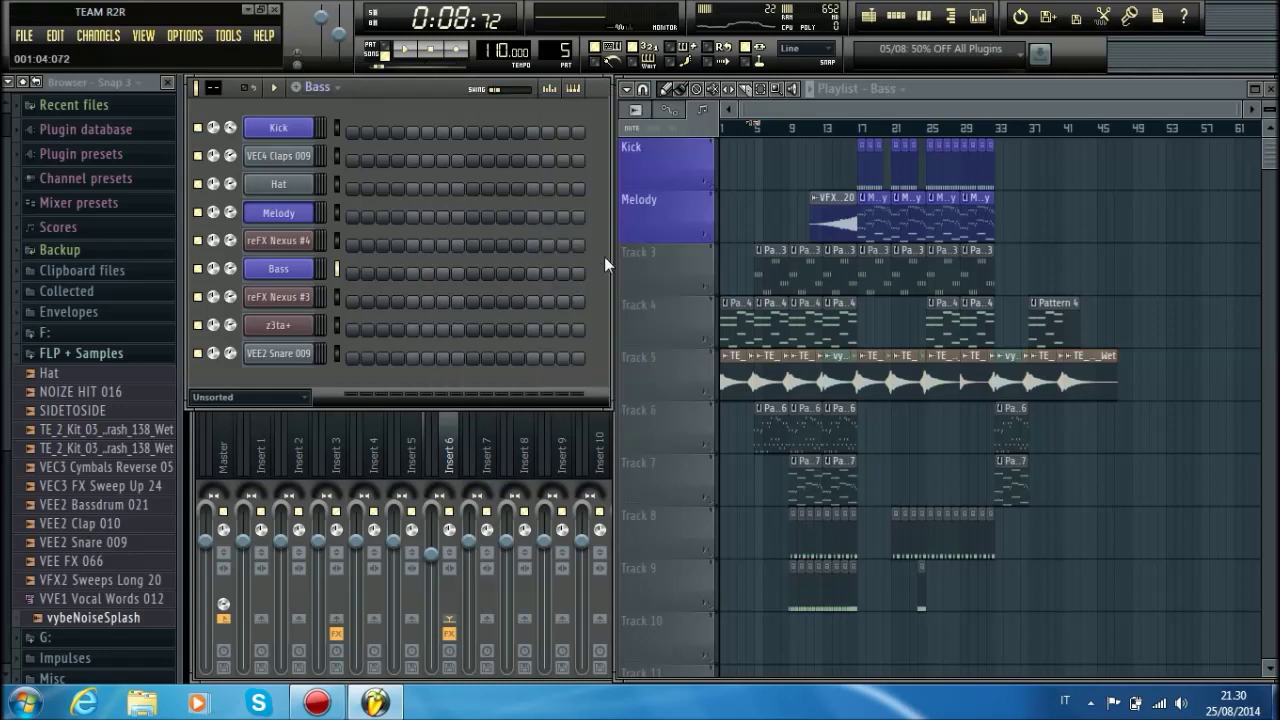
Step: Rename playlist Track 3 as Bass and colour it blue-violet to match the Kick and Melody tracks
{"action": "right_click", "coordinate": [653, 254]}
{"action": "left_click", "coordinate": [716, 252]}
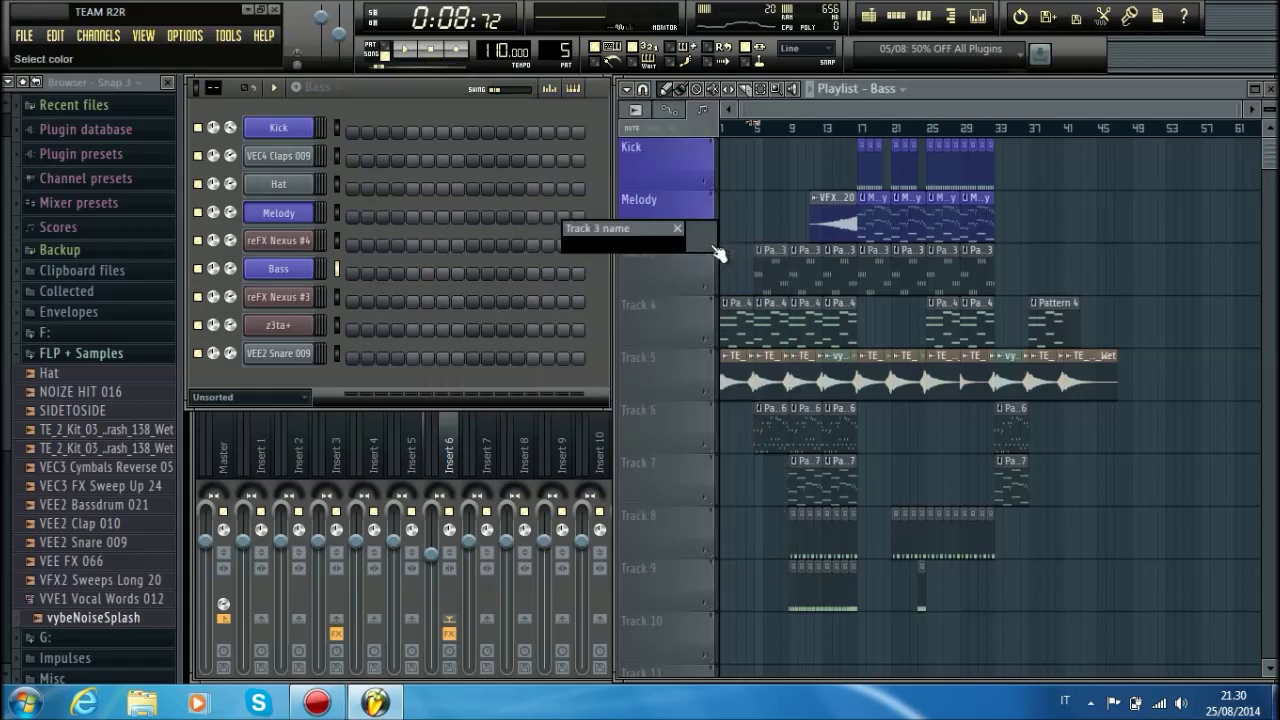
{"action": "left_click", "coordinate": [712, 244]}
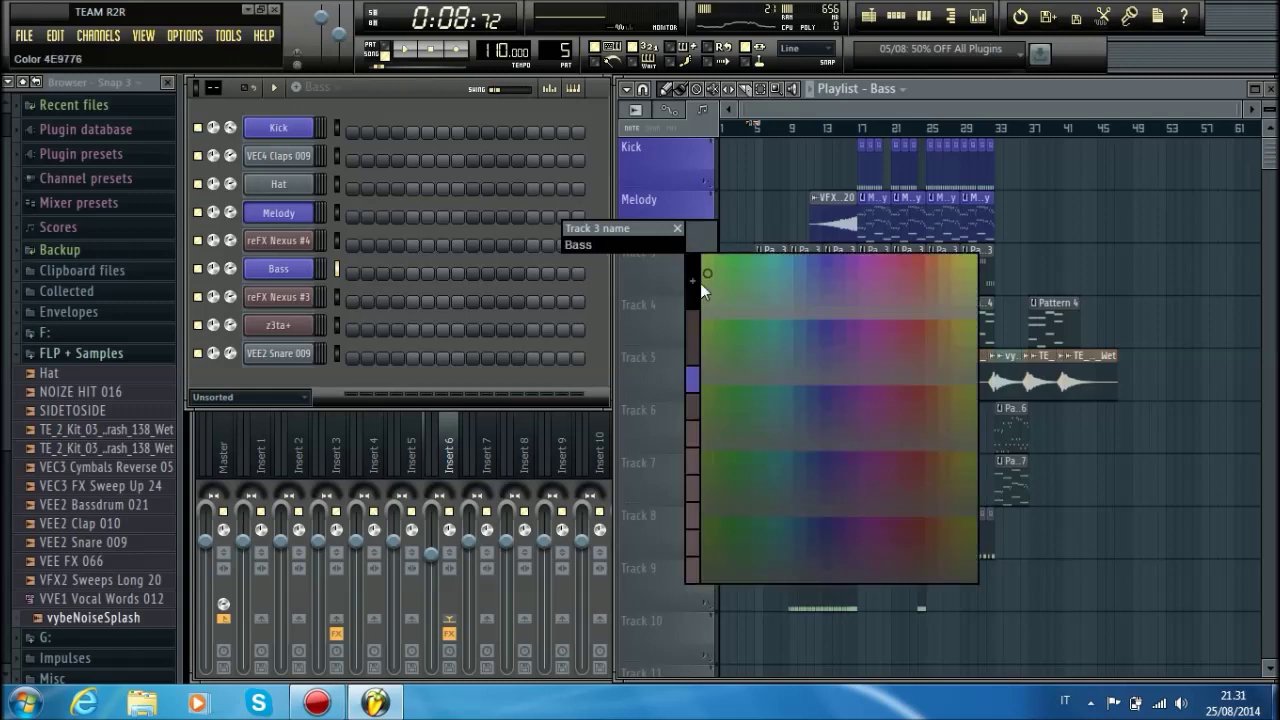
{"action": "left_click", "coordinate": [686, 377]}
{"action": "key", "text": "Return"}
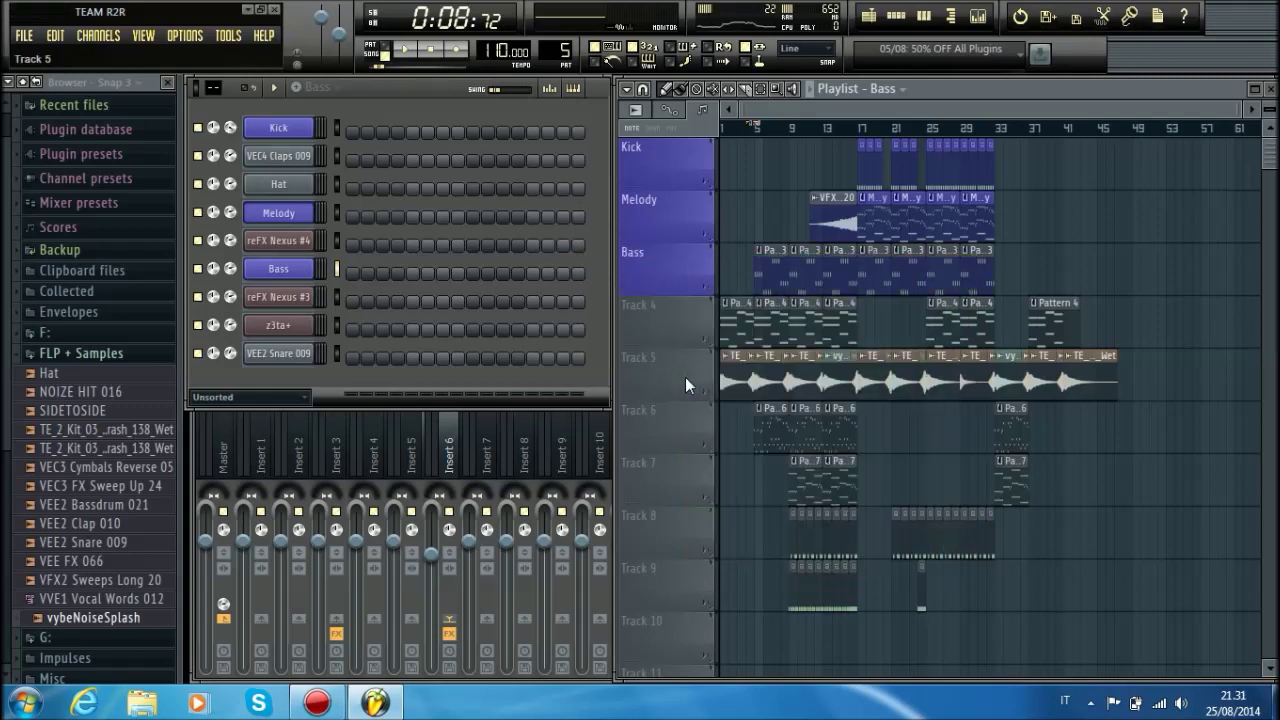
Step: Clear the Bass name from Pattern 5 and reset its colour to the default
{"action": "left_click", "coordinate": [303, 89]}
{"action": "left_click", "coordinate": [341, 176]}
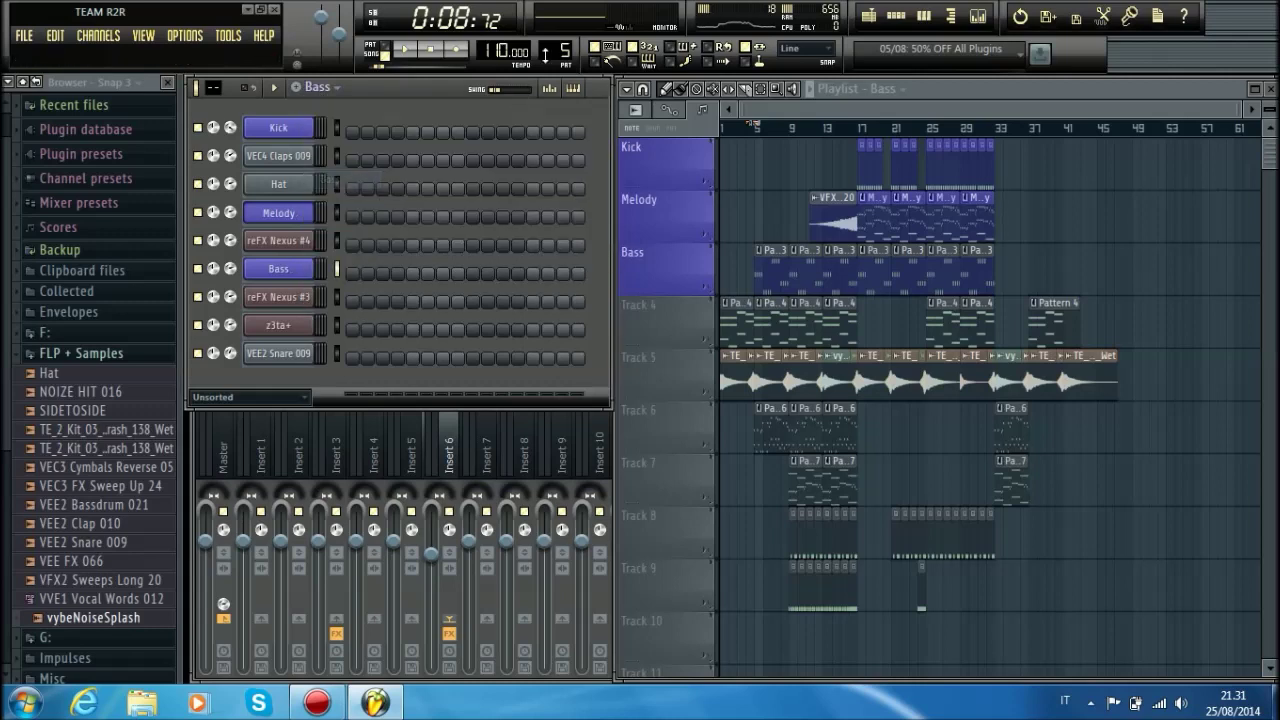
{"action": "left_click", "coordinate": [318, 90]}
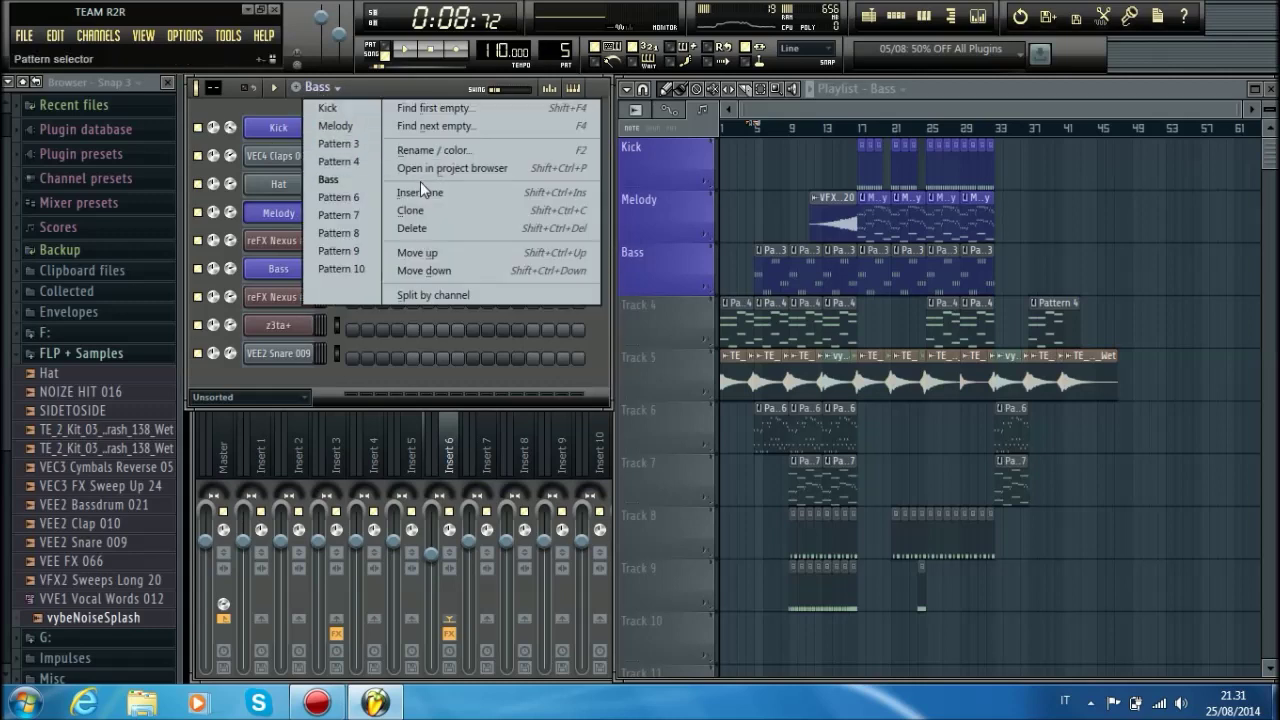
{"action": "left_click", "coordinate": [431, 151]}
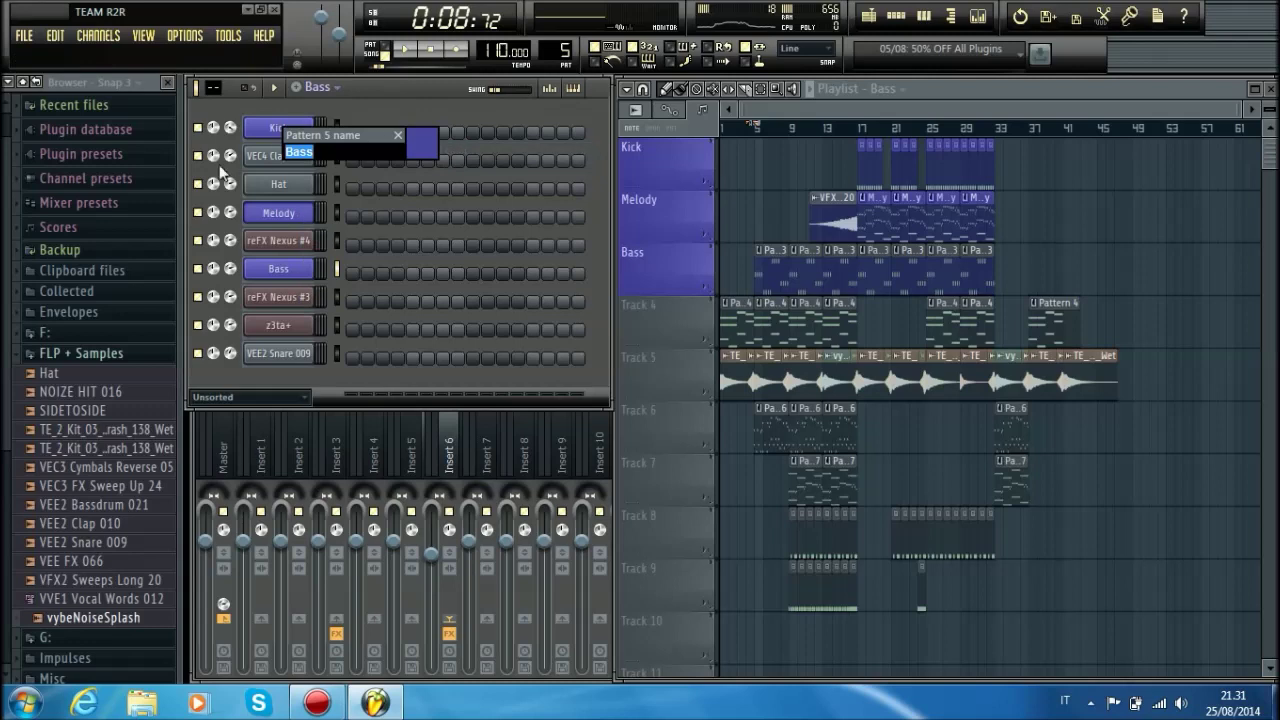
{"action": "left_click", "coordinate": [419, 146]}
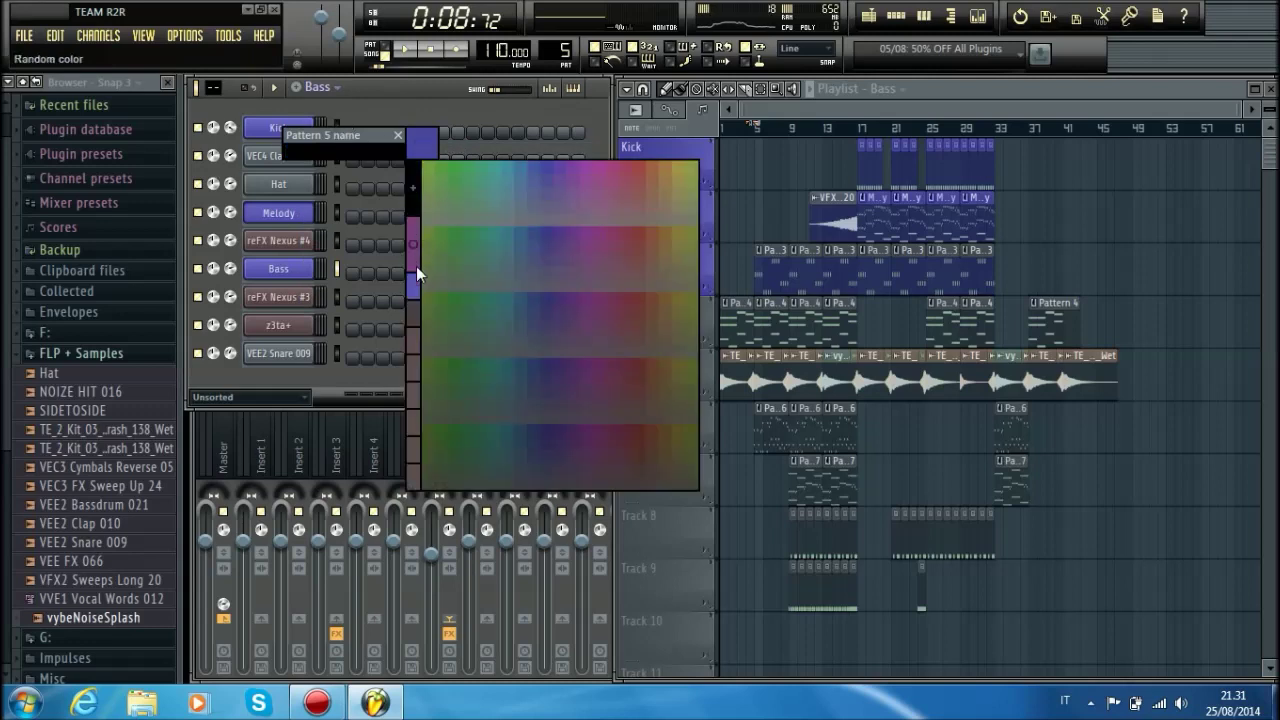
{"action": "left_click", "coordinate": [412, 317]}
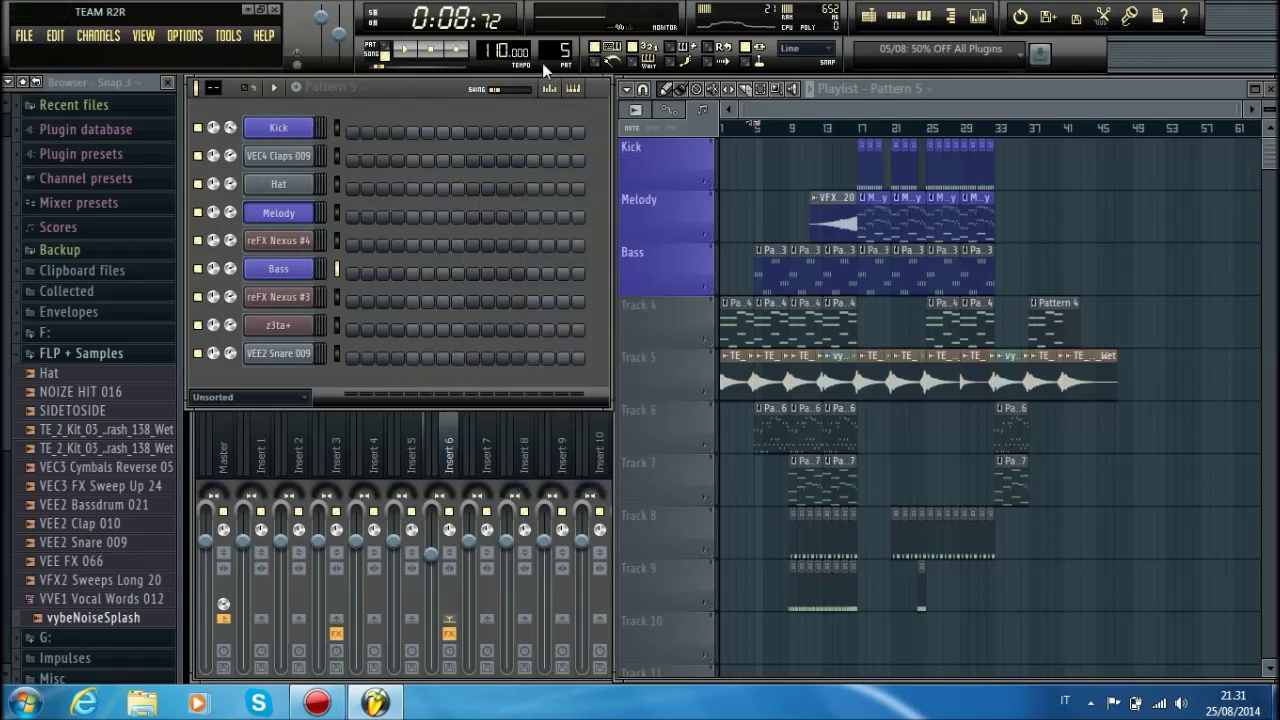
Step: Rename Pattern 3 as Bass and colour it blue-violet to match the channel and track
{"action": "scroll", "coordinate": [542, 63], "scroll_direction": "down", "scroll_amount": 2}
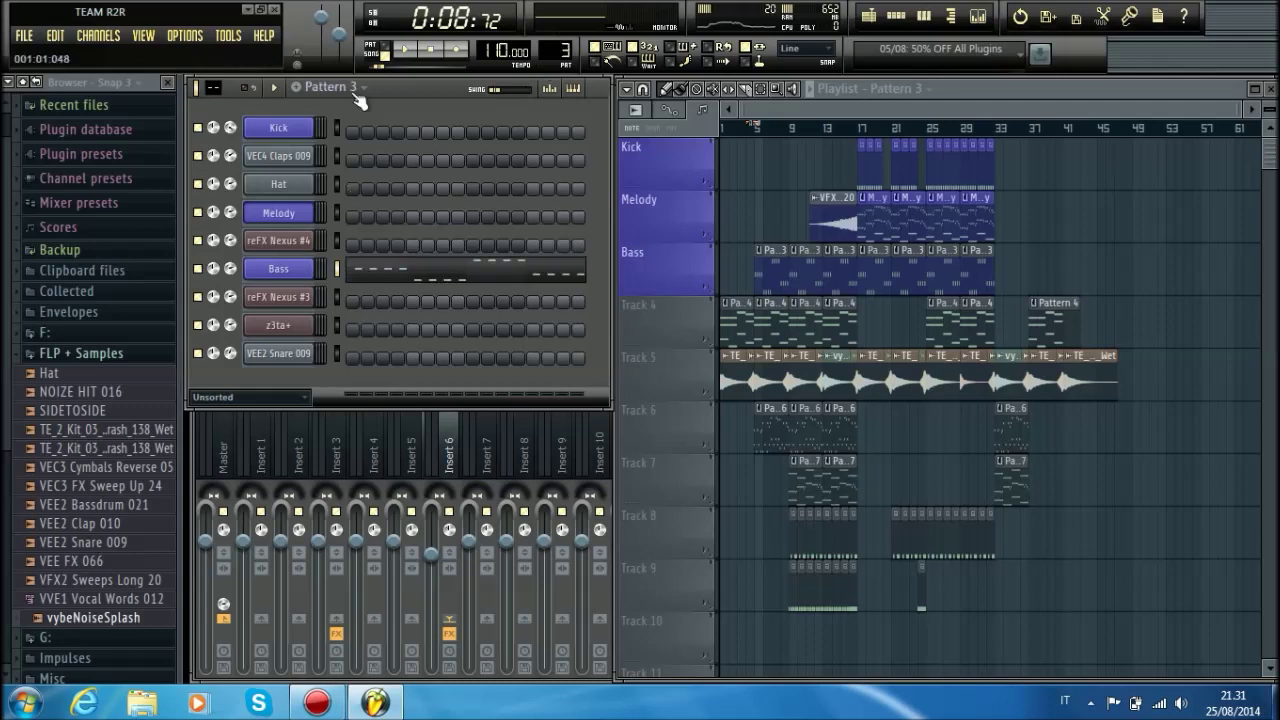
{"action": "left_click", "coordinate": [361, 90]}
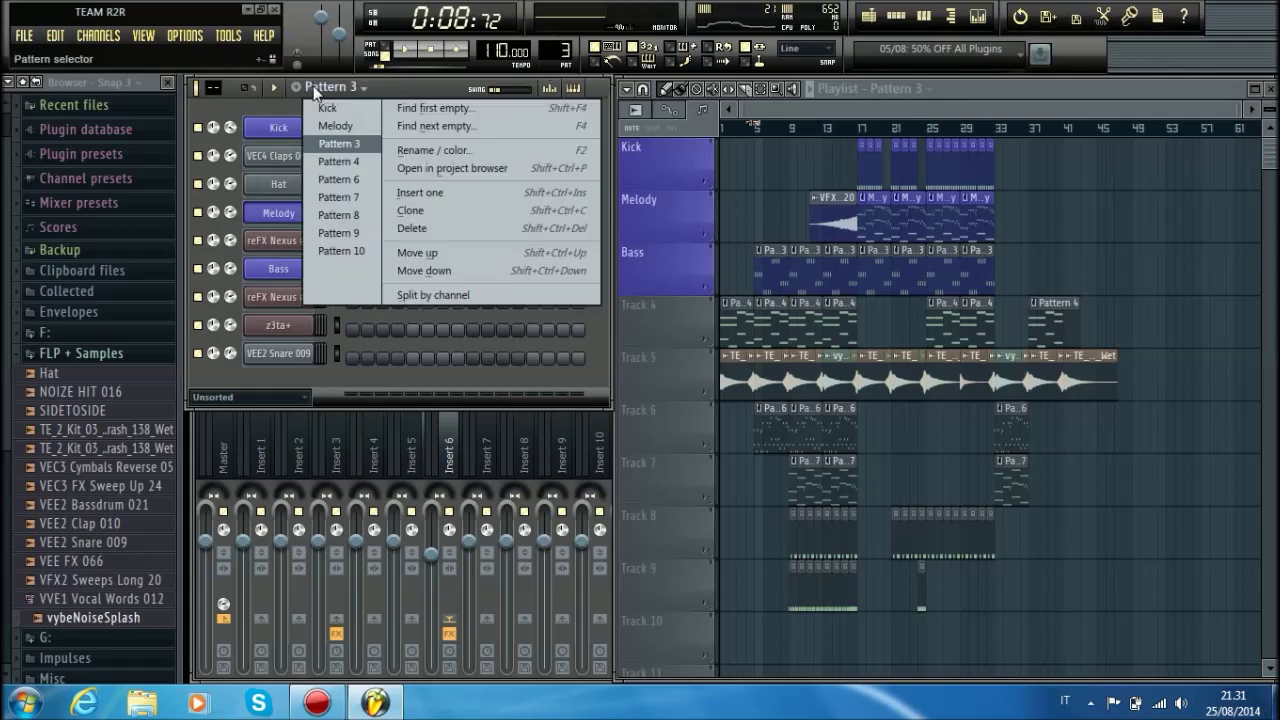
{"action": "left_click", "coordinate": [433, 150]}
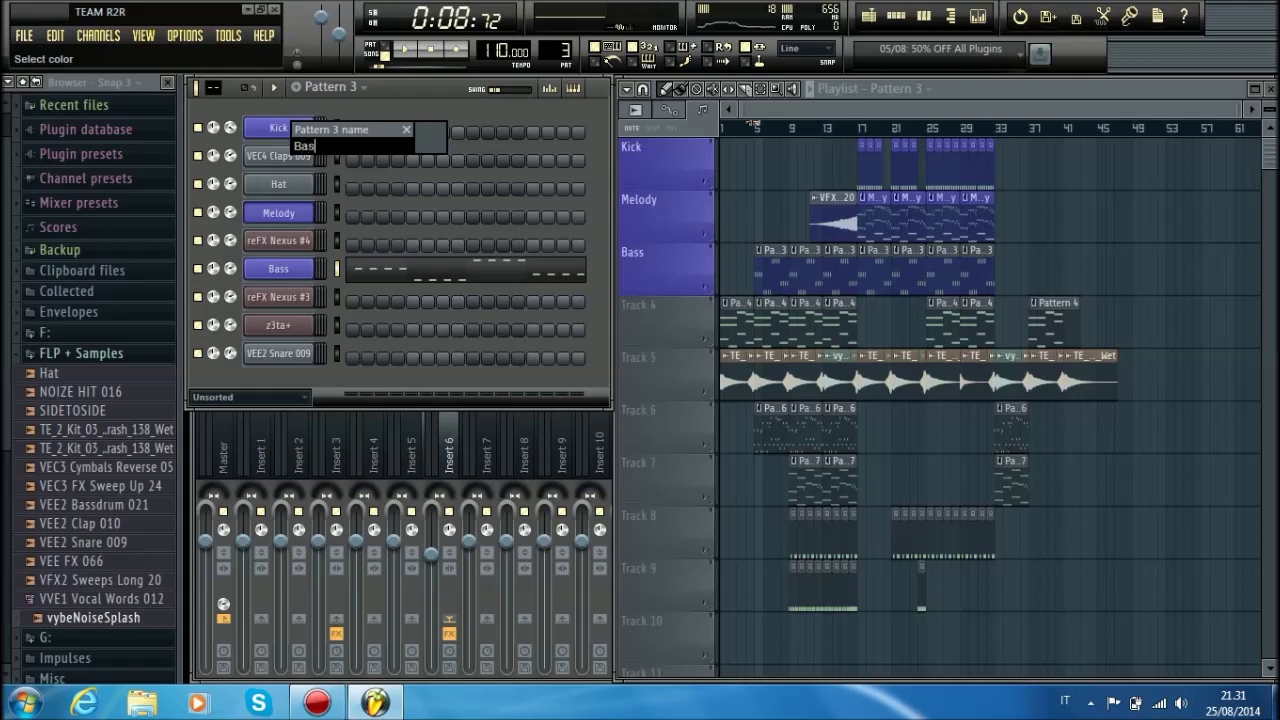
{"action": "left_click", "coordinate": [440, 147]}
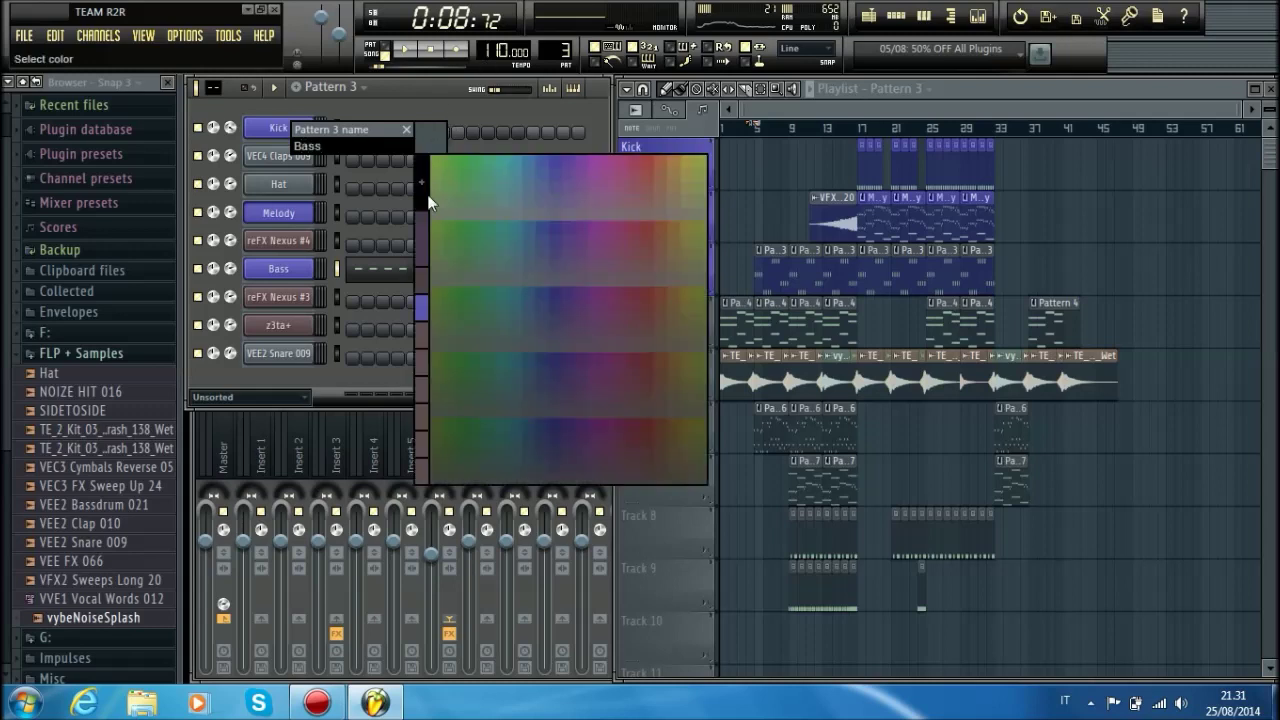
{"action": "left_click", "coordinate": [426, 302]}
{"action": "key", "text": "Return"}
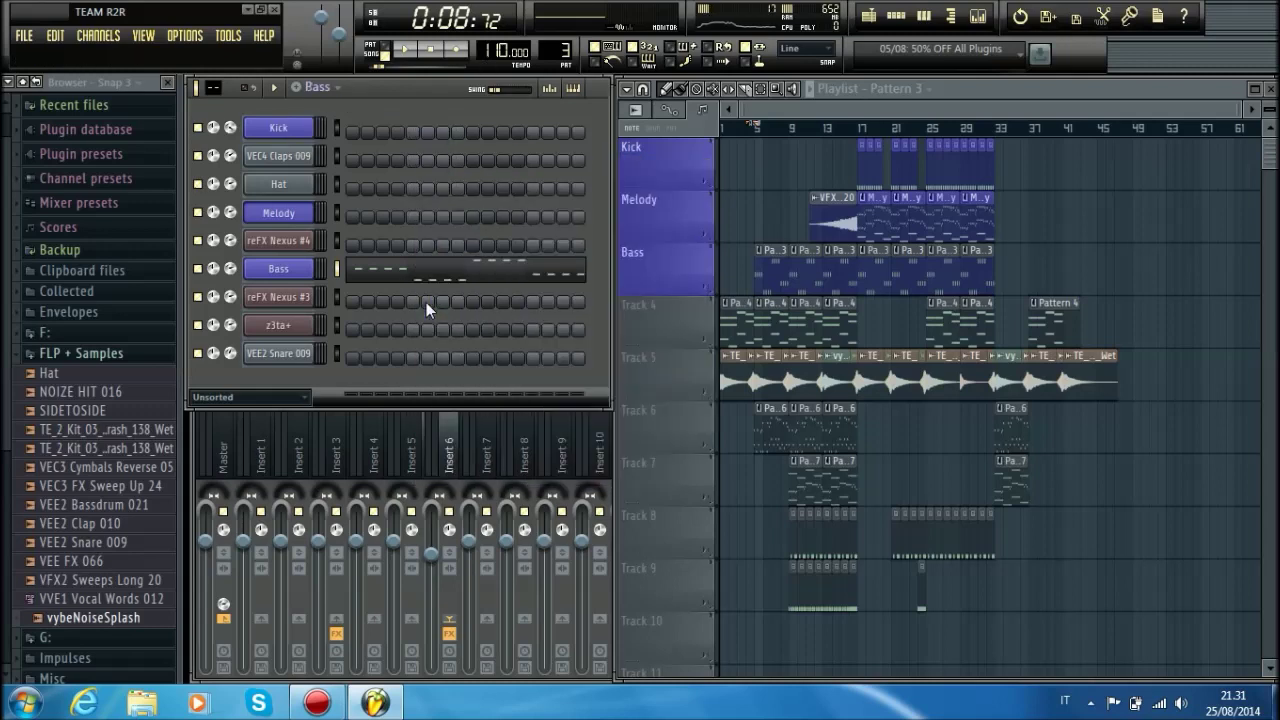
Step: Add Soundgoodizer to the Bass channel's mixer track, Insert 3, after Kickstart and lower its amount
{"action": "scroll", "coordinate": [542, 53], "scroll_direction": "up", "scroll_amount": 1}
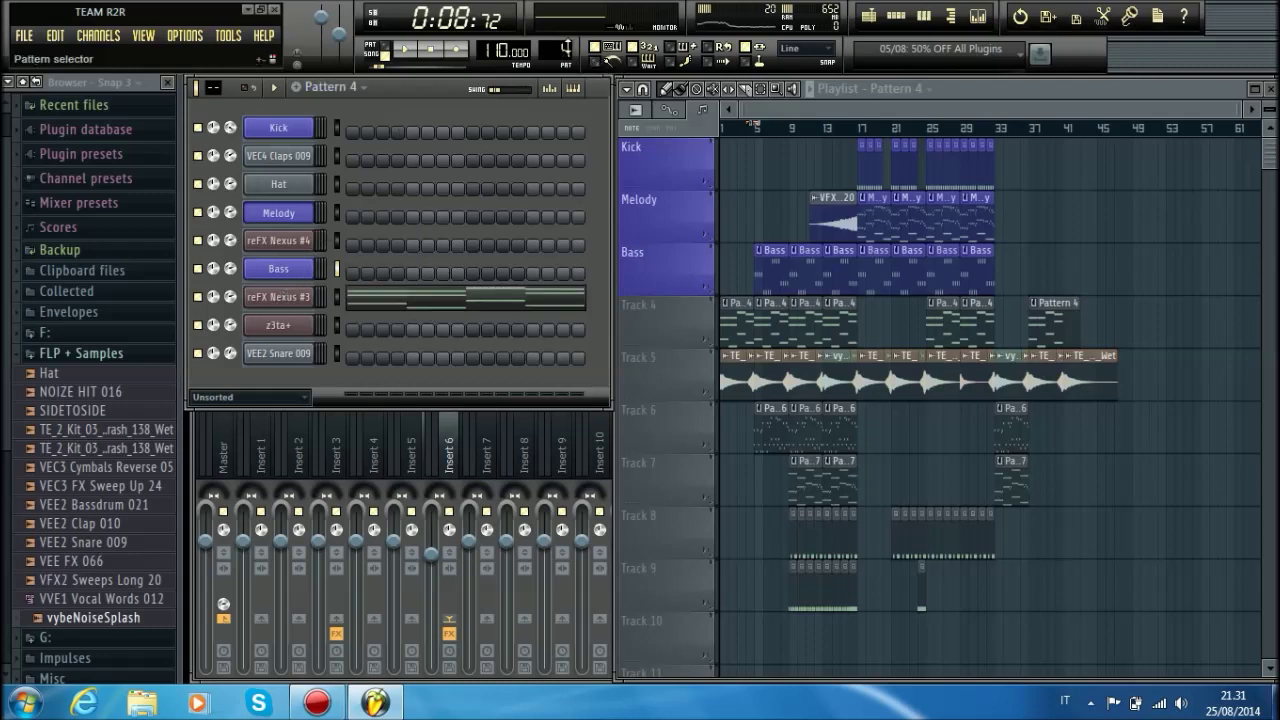
{"action": "scroll", "coordinate": [555, 50], "scroll_direction": "down", "scroll_amount": 1}
{"action": "left_click", "coordinate": [297, 271]}
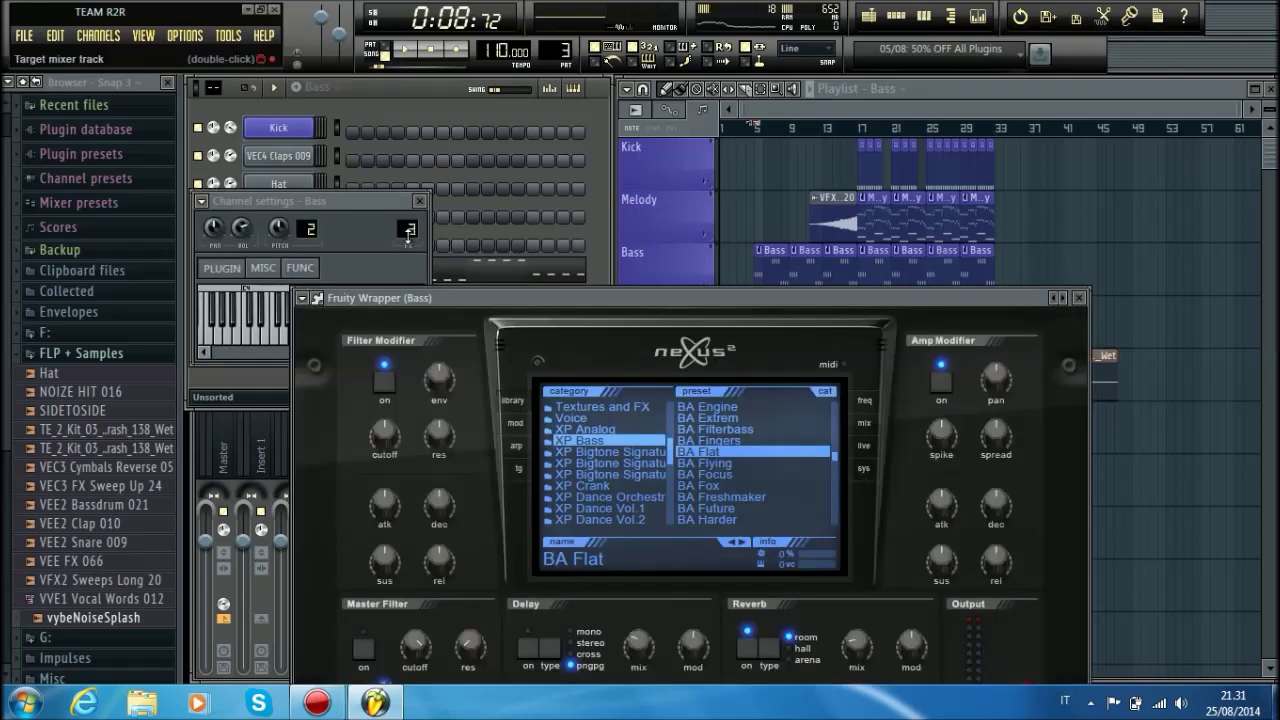
{"action": "double_click", "coordinate": [407, 231]}
{"action": "left_click", "coordinate": [1070, 405]}
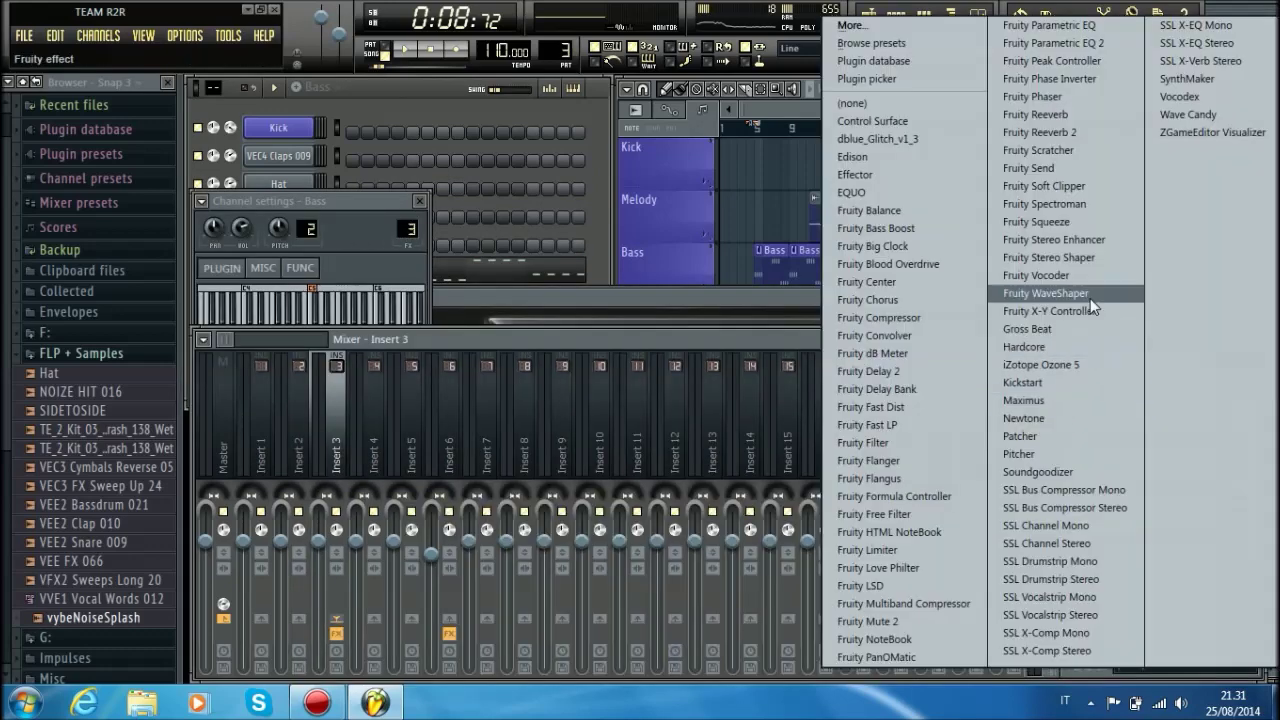
{"action": "left_click", "coordinate": [1055, 471]}
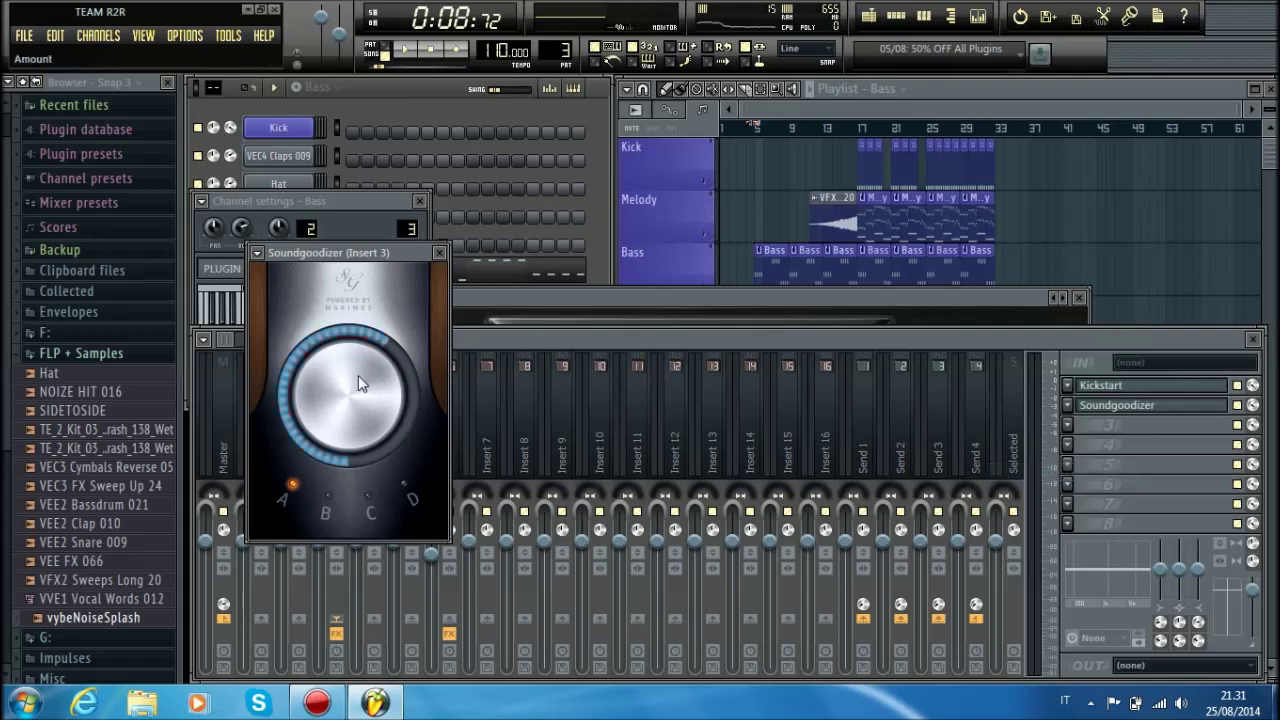
{"action": "left_click_drag", "start_coordinate": [358, 381], "coordinate": [358, 430]}
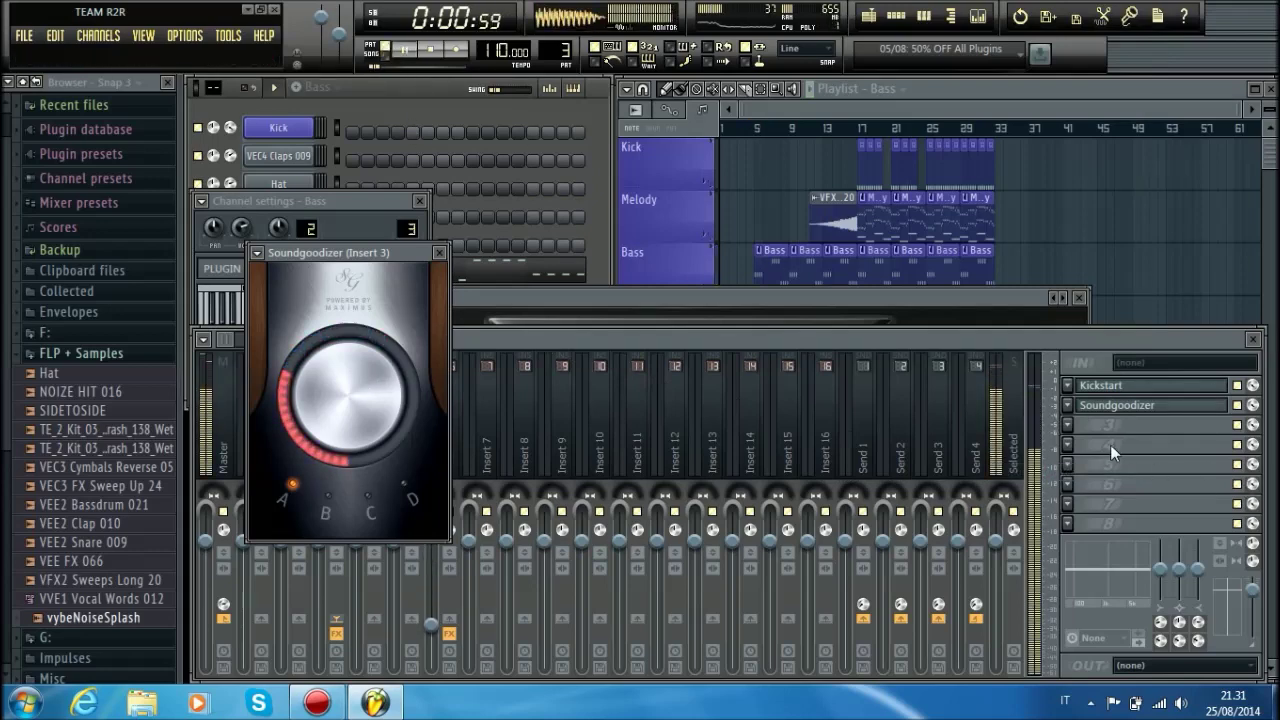
Step: Add Fruity Parametric EQ 2 to Insert 3's third slot, cutting band 1 slightly and boosting bands 2, 6 and 7
{"action": "left_click", "coordinate": [1070, 426]}
{"action": "left_click", "coordinate": [1099, 44]}
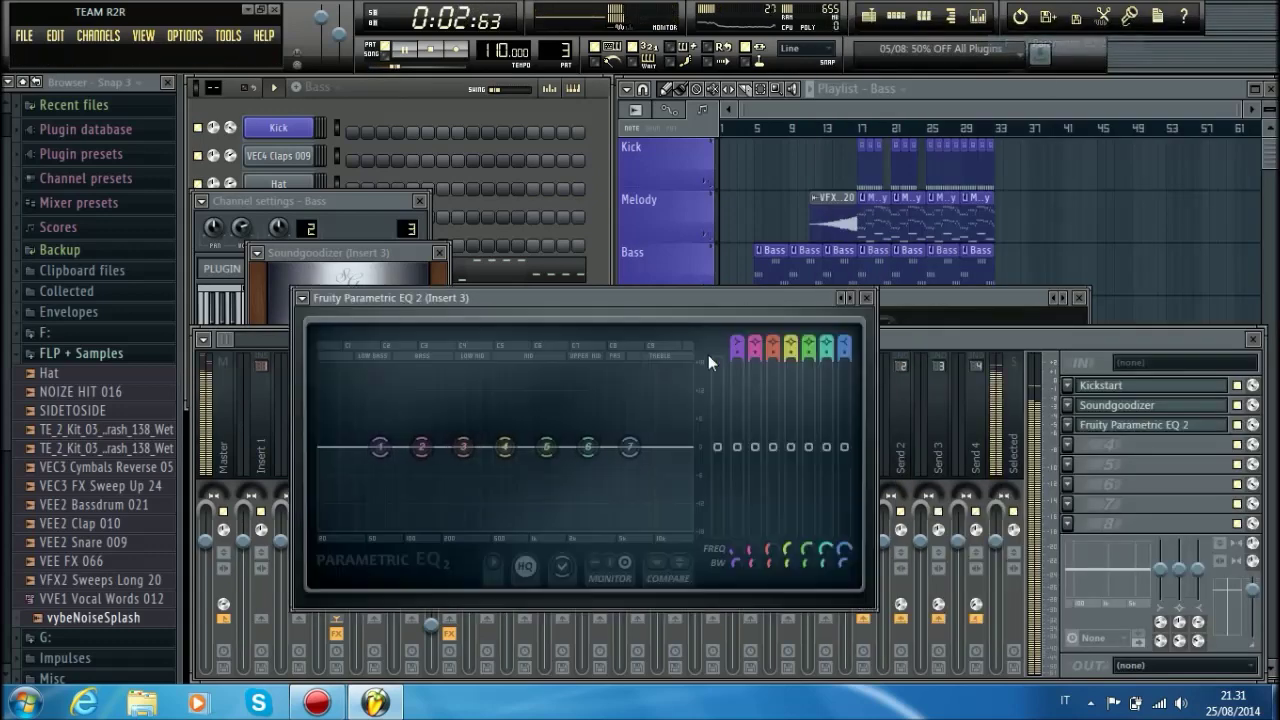
{"action": "left_click_drag", "start_coordinate": [422, 446], "coordinate": [342, 452]}
{"action": "left_click_drag", "start_coordinate": [588, 446], "coordinate": [598, 441]}
{"action": "left_click_drag", "start_coordinate": [629, 439], "coordinate": [637, 434]}
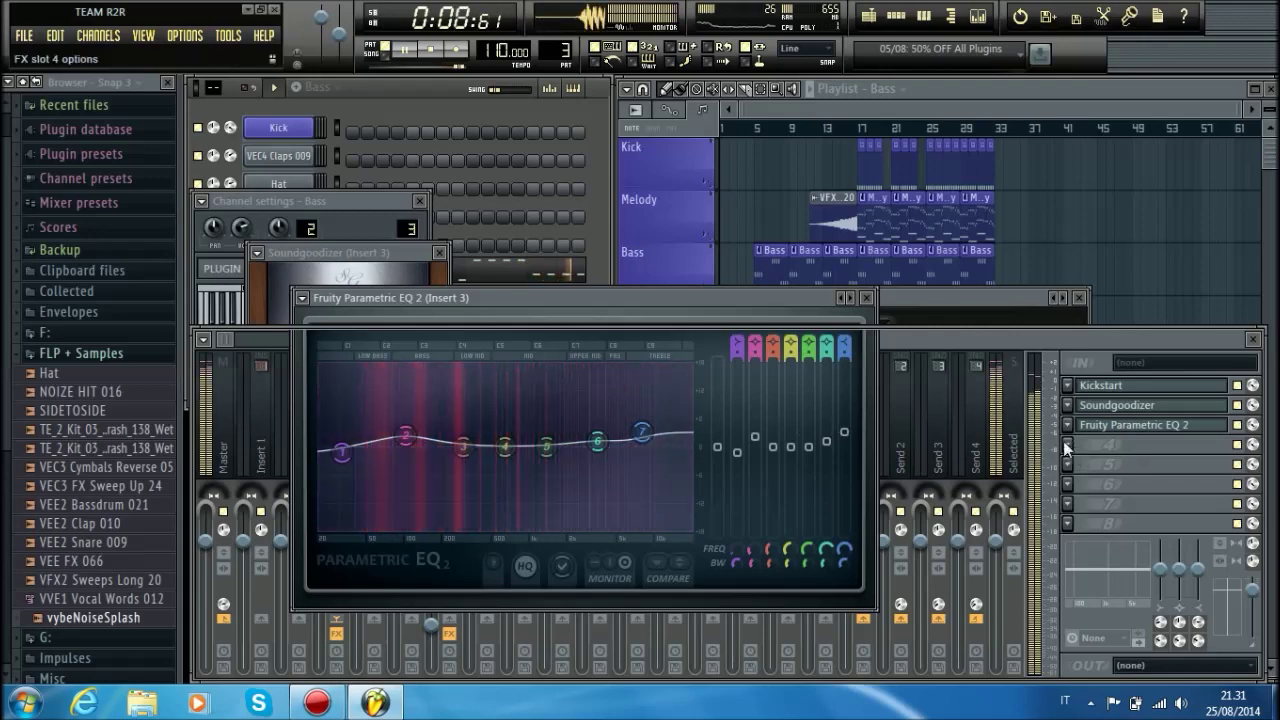
Step: Add Fruity Reeverb to Insert 3's fourth slot, try a Bright colour with 2% reverb, and switch to the next preset
{"action": "left_click", "coordinate": [1095, 450]}
{"action": "left_click", "coordinate": [1078, 114]}
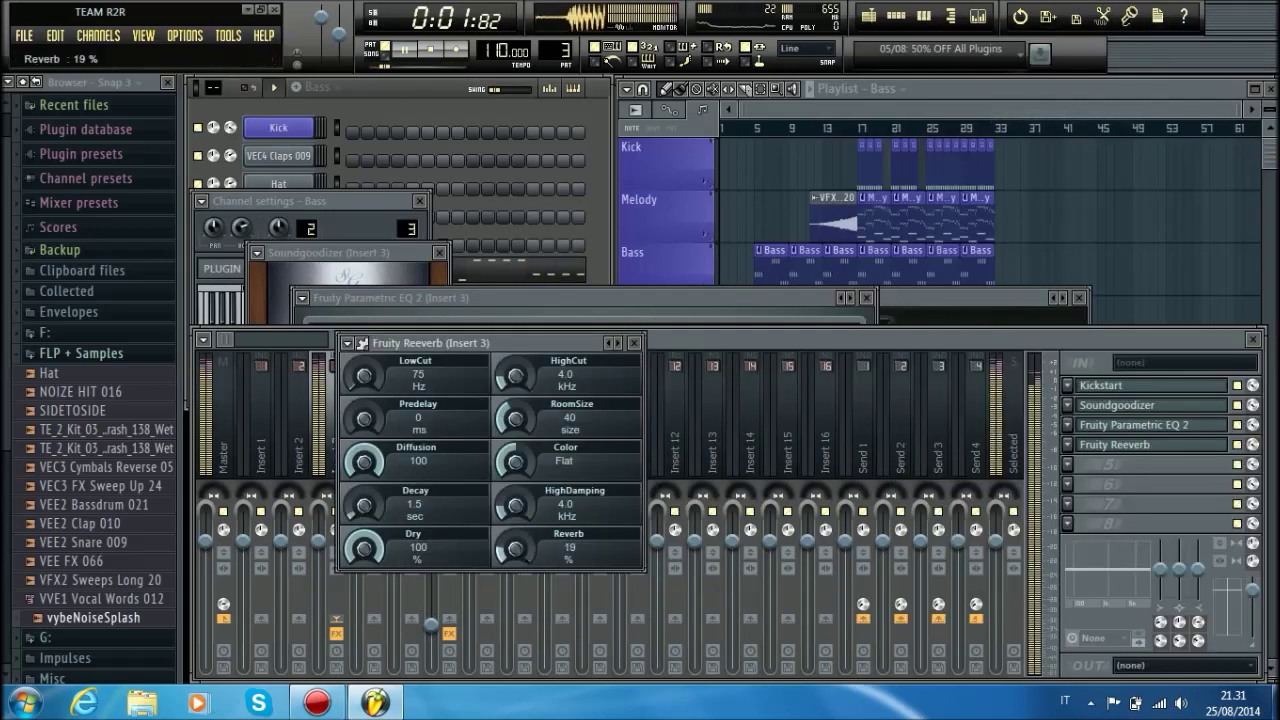
{"action": "left_click_drag", "start_coordinate": [515, 505], "coordinate": [515, 450]}
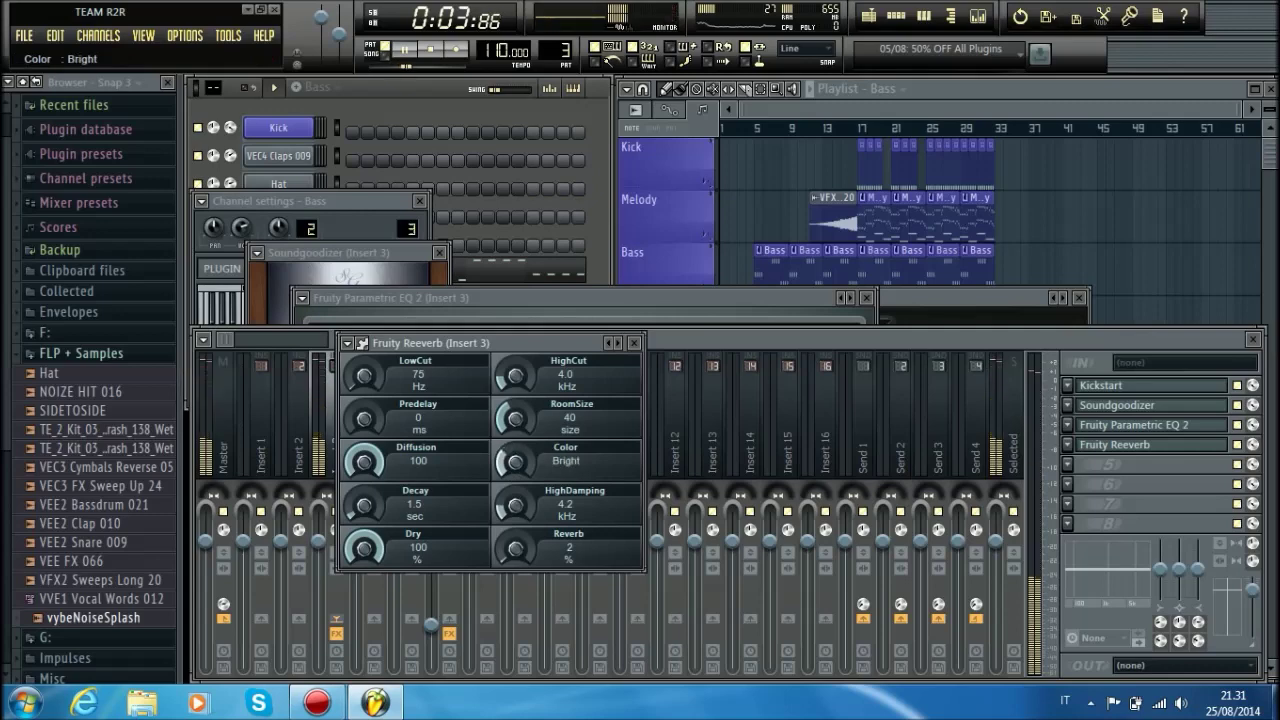
{"action": "left_click", "coordinate": [619, 343]}
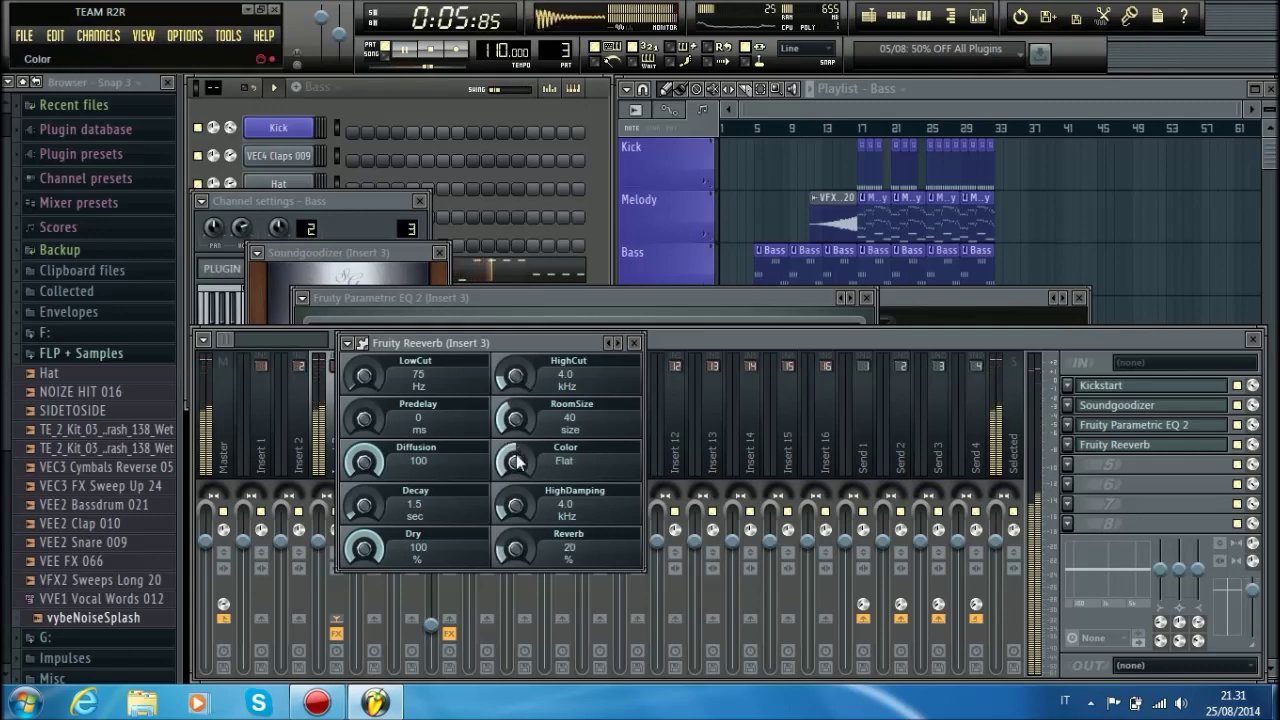
Step: Adjust the Color, Dry, Diffusion and Reverb amounts of Insert 3's Fruity Reeverb
{"action": "left_click_drag", "start_coordinate": [515, 461], "coordinate": [515, 450]}
{"action": "left_click_drag", "start_coordinate": [515, 548], "coordinate": [515, 558]}
{"action": "left_click_drag", "start_coordinate": [365, 548], "coordinate": [365, 564]}
{"action": "left_click_drag", "start_coordinate": [515, 548], "coordinate": [515, 566]}
{"action": "left_click_drag", "start_coordinate": [365, 461], "coordinate": [365, 501]}
Step: Add Fruity Free Filter to Insert 3's fifth slot, adjust its Freq and create an automation clip for it
{"action": "left_click", "coordinate": [1068, 465]}
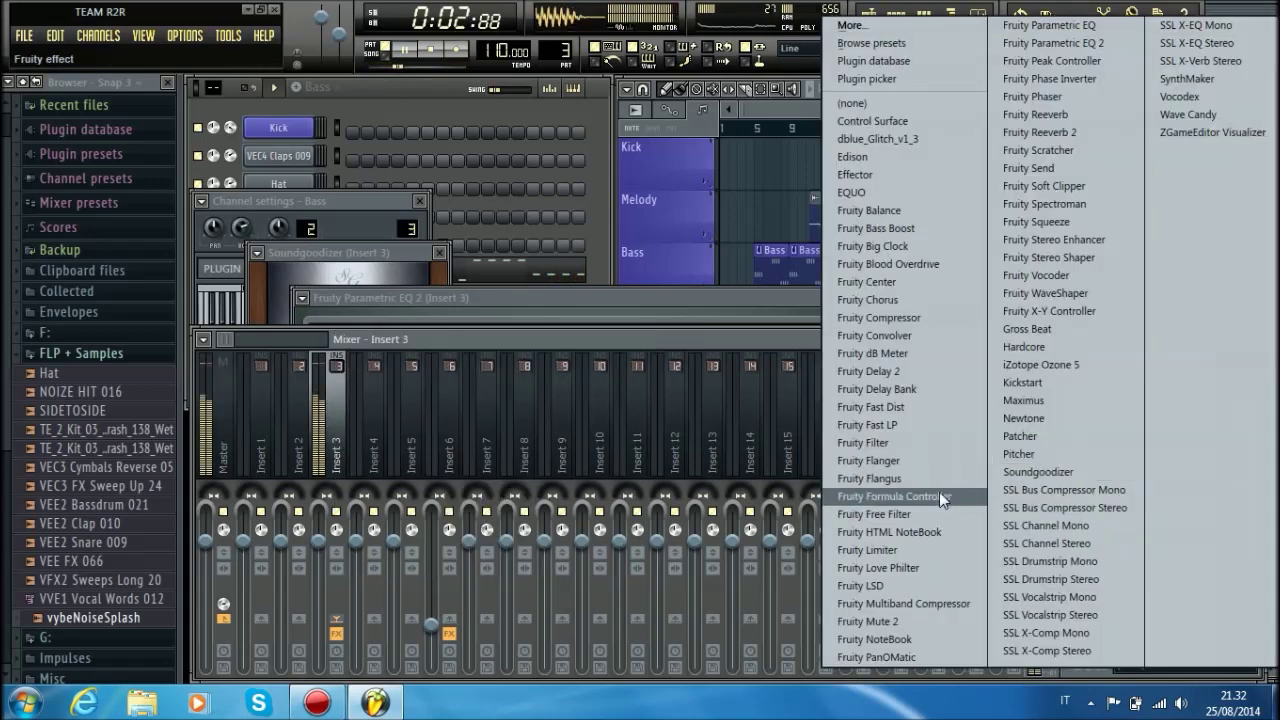
{"action": "left_click", "coordinate": [939, 492]}
{"action": "left_click_drag", "start_coordinate": [558, 418], "coordinate": [558, 372]}
{"action": "right_click", "coordinate": [556, 416]}
{"action": "left_click", "coordinate": [642, 526]}
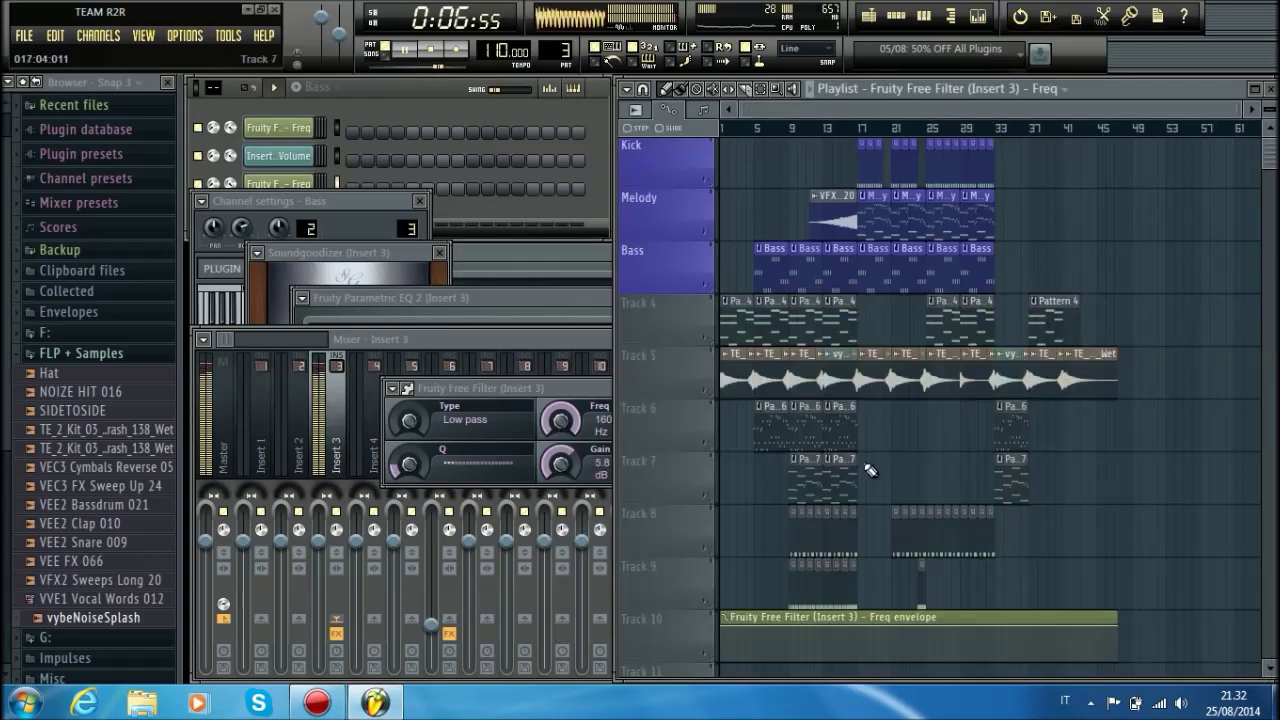
Step: Stop playback, shape the Insert 3 Freq envelope around bar 17 and move its clip from Track 10 to below Track 12
{"action": "key", "text": "space"}
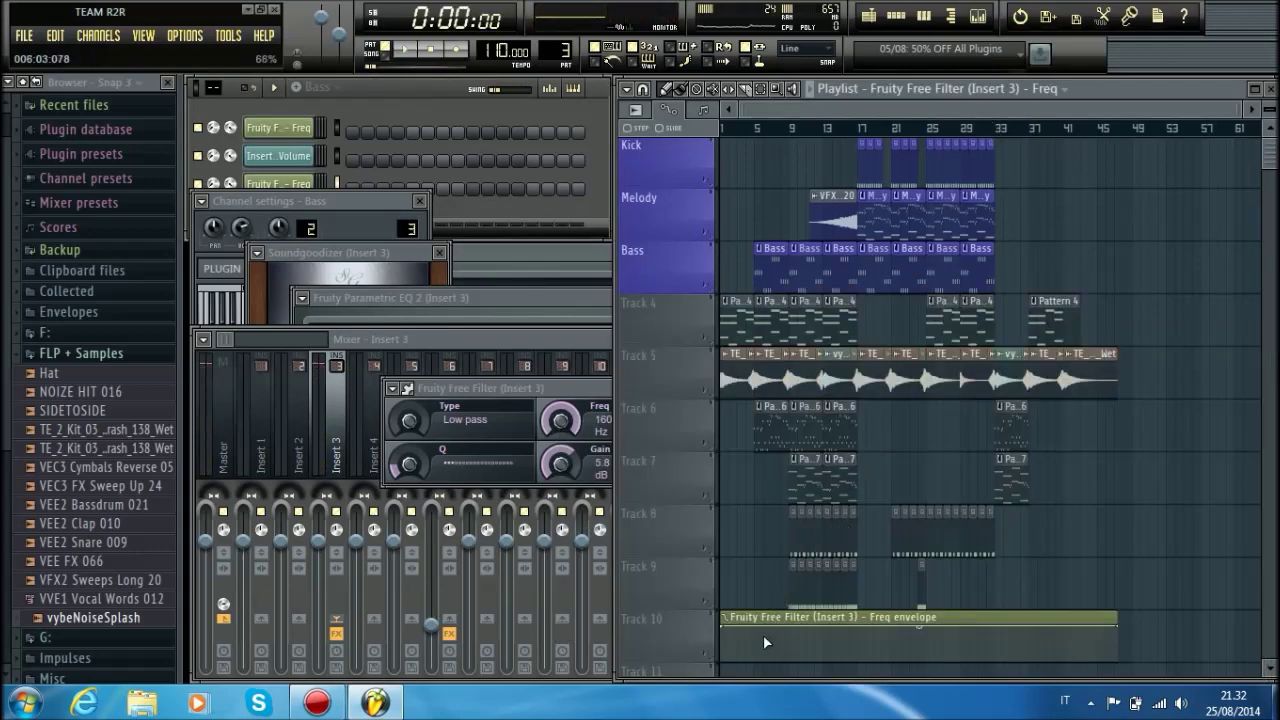
{"action": "left_click_drag", "start_coordinate": [765, 634], "coordinate": [760, 680]}
{"action": "left_click_drag", "start_coordinate": [738, 629], "coordinate": [763, 603]}
{"action": "right_click", "coordinate": [857, 642]}
{"action": "left_click_drag", "start_coordinate": [805, 660], "coordinate": [861, 519]}
{"action": "scroll", "coordinate": [861, 519], "scroll_direction": "up", "scroll_amount": 6}
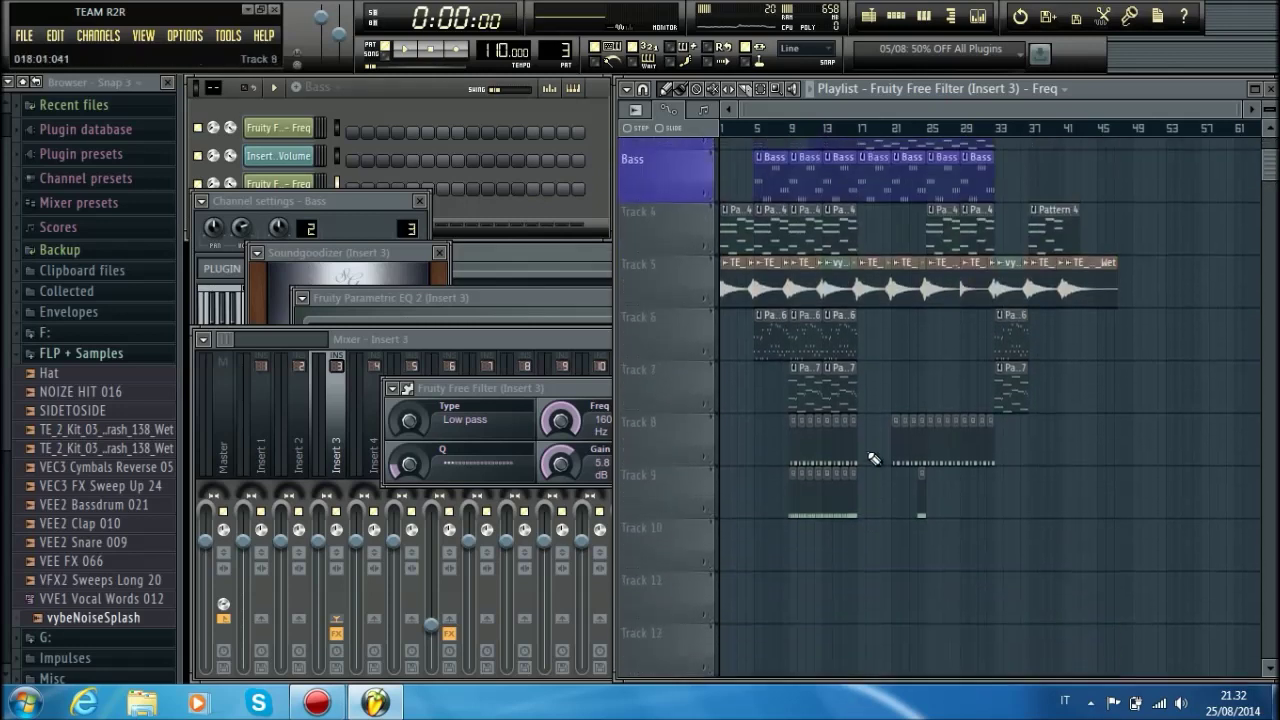
Step: Select Pattern 4 and rename its reFX Nexus #3 channel "Pad", giving it the same blue as the Bass channel
{"action": "scroll", "coordinate": [557, 50], "scroll_direction": "up", "scroll_amount": 1}
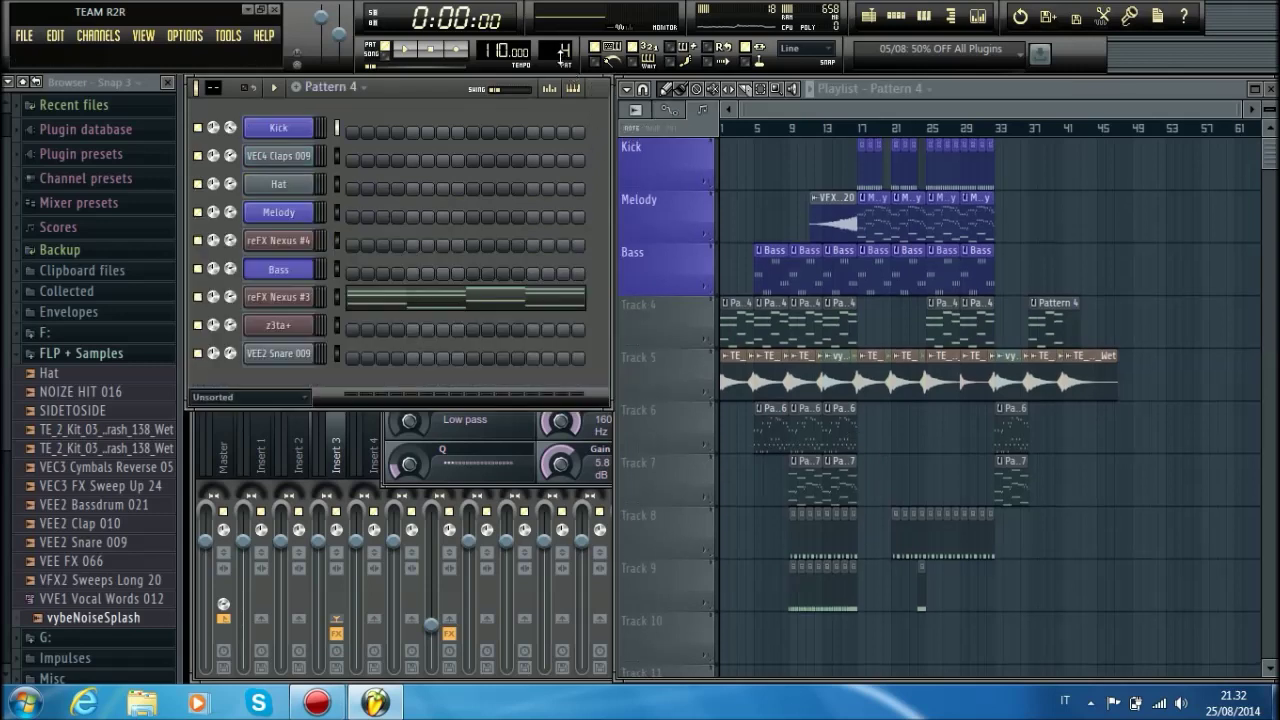
{"action": "right_click", "coordinate": [305, 298]}
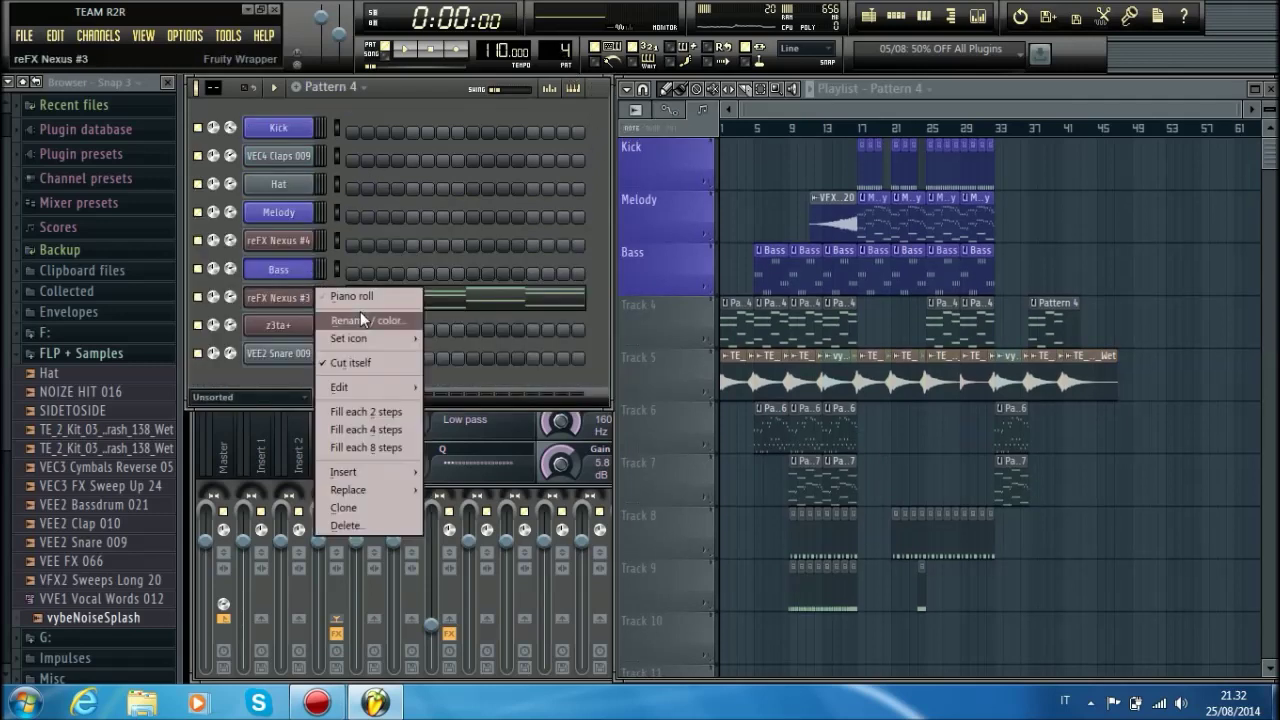
{"action": "left_click", "coordinate": [362, 320]}
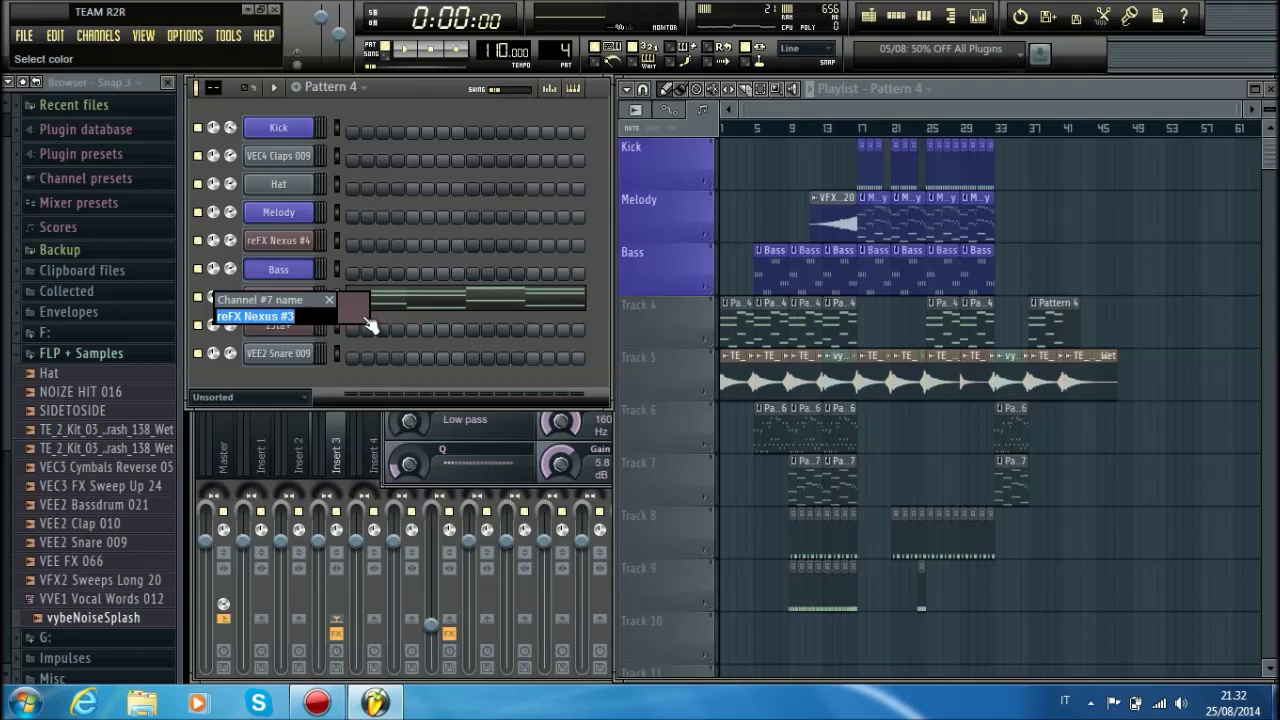
{"action": "type", "text": "Pad"}
{"action": "left_click", "coordinate": [358, 319]}
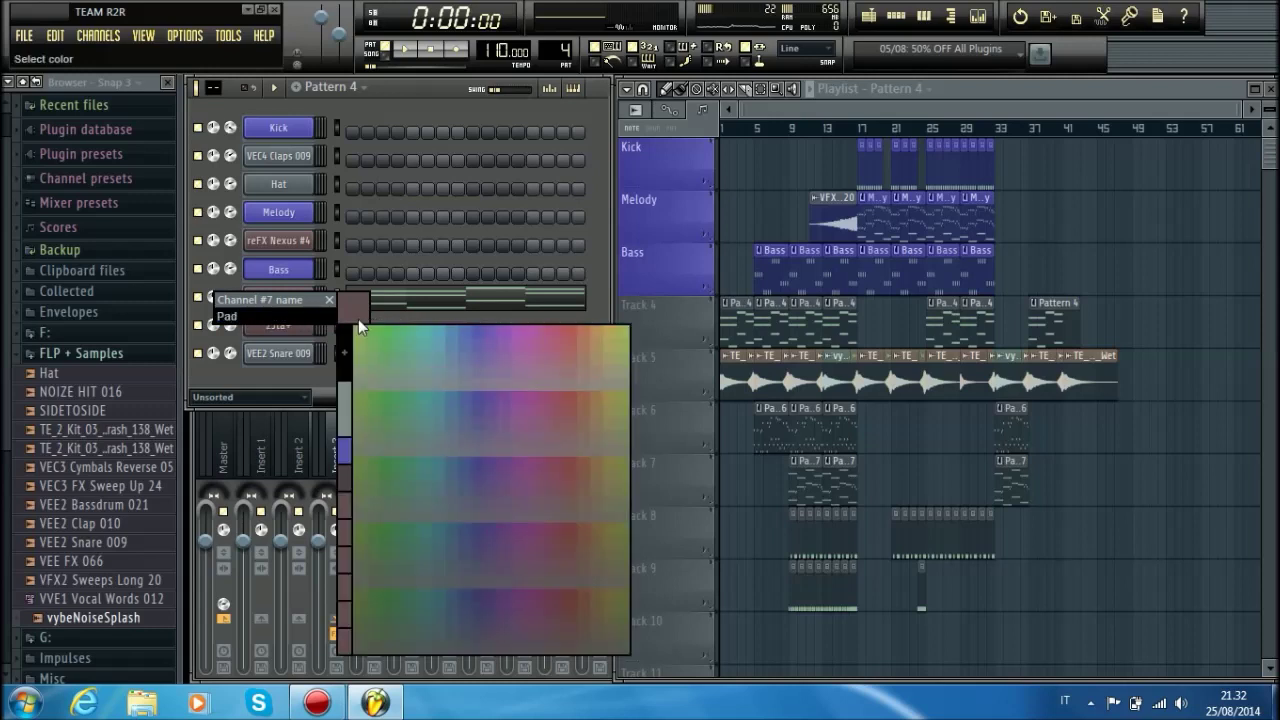
{"action": "left_click", "coordinate": [343, 447]}
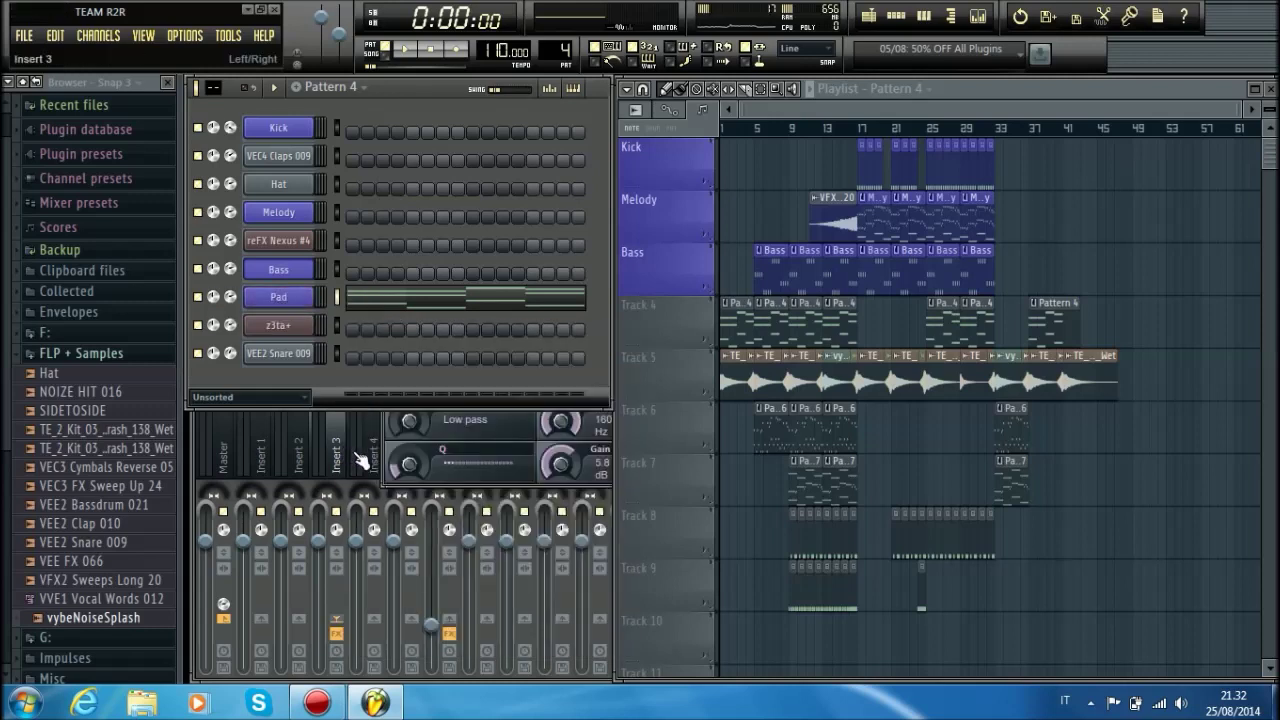
Step: Rename Pattern 4 as "Pad" and colour it the same blue
{"action": "left_click", "coordinate": [360, 90]}
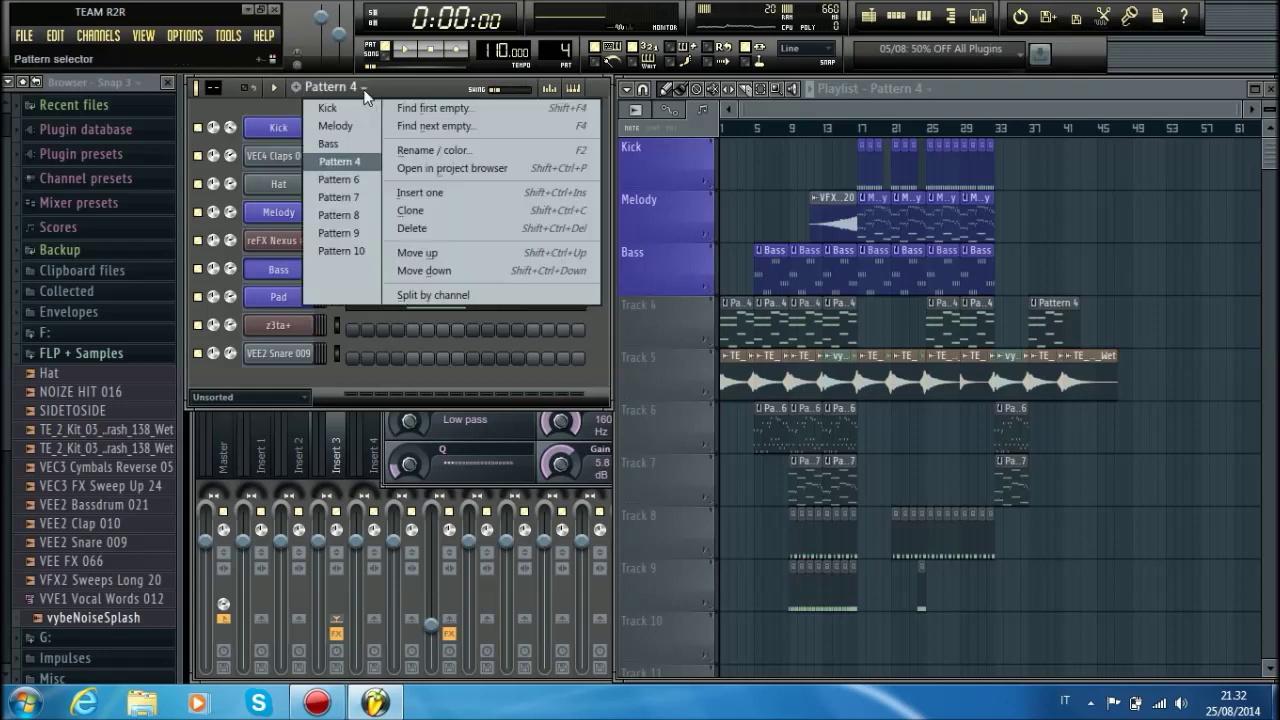
{"action": "left_click", "coordinate": [422, 150]}
{"action": "type", "text": "Pad"}
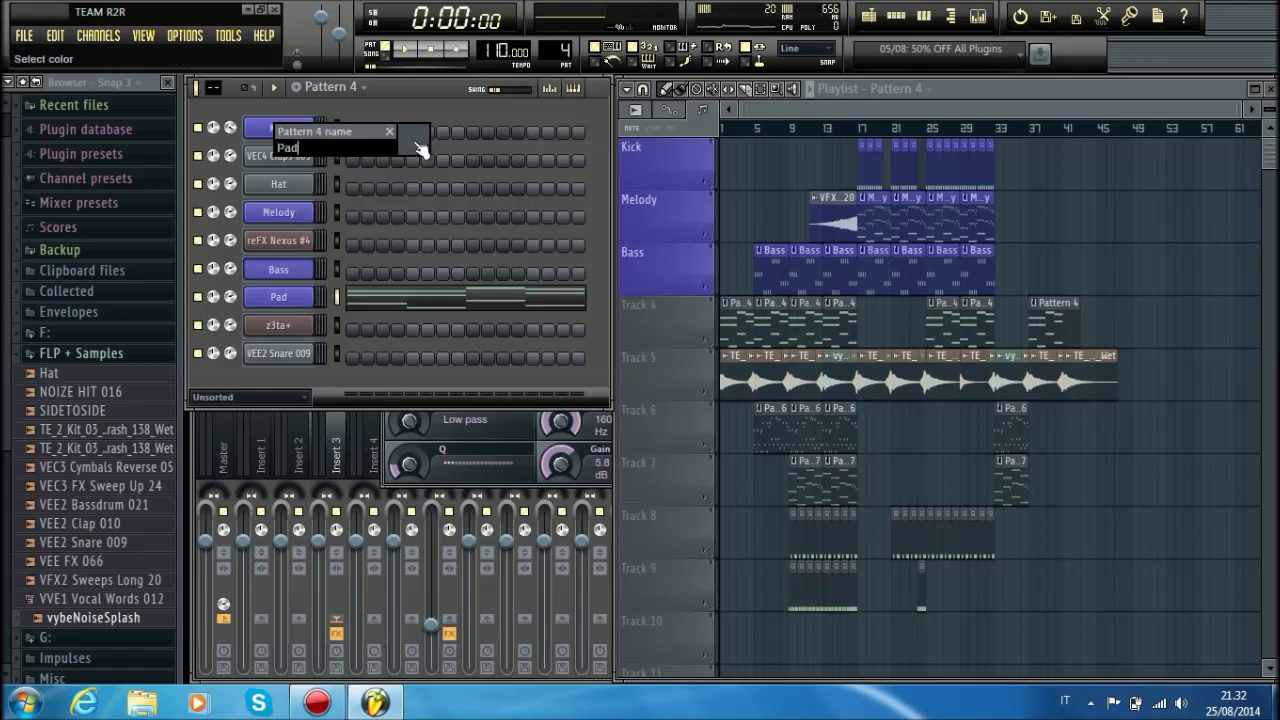
{"action": "left_click", "coordinate": [420, 148]}
{"action": "left_click", "coordinate": [405, 289]}
{"action": "key", "text": "Return"}
Step: Rename playlist Track 4 as "Pad" and give it the blue of the tracks above
{"action": "right_click", "coordinate": [667, 302]}
{"action": "left_click", "coordinate": [712, 303]}
{"action": "type", "text": "Pad"}
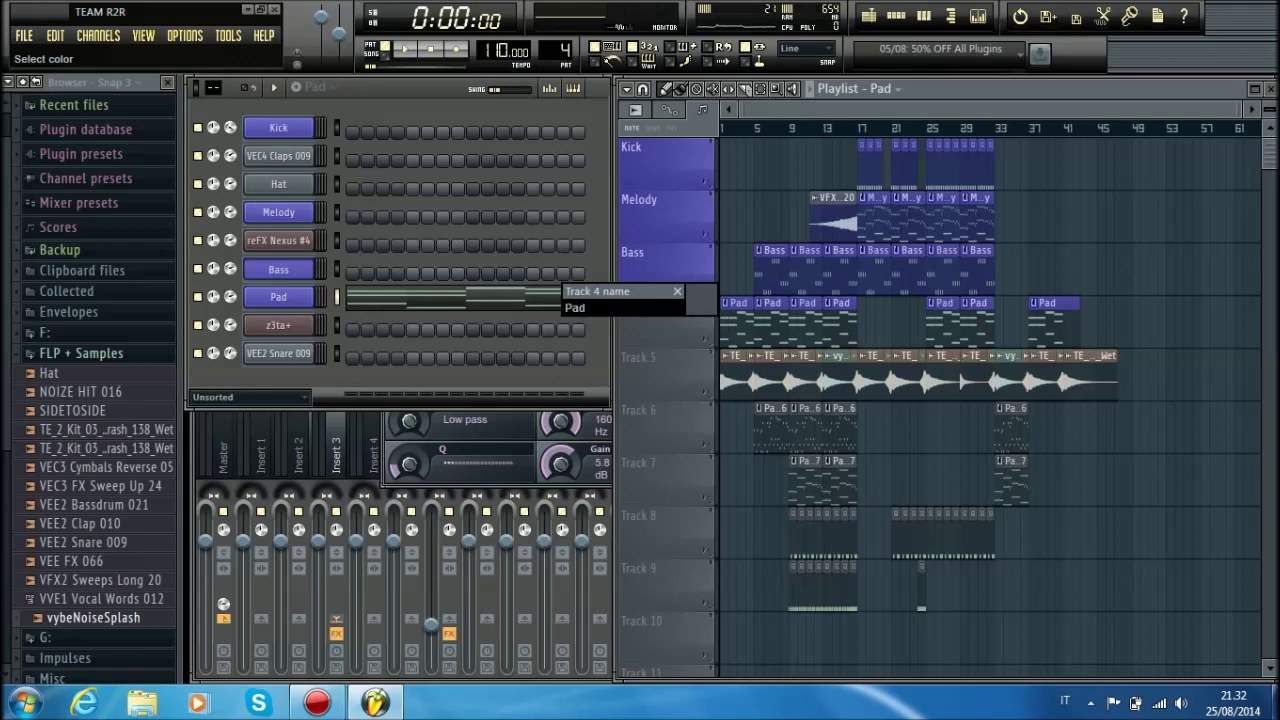
{"action": "left_click", "coordinate": [712, 294]}
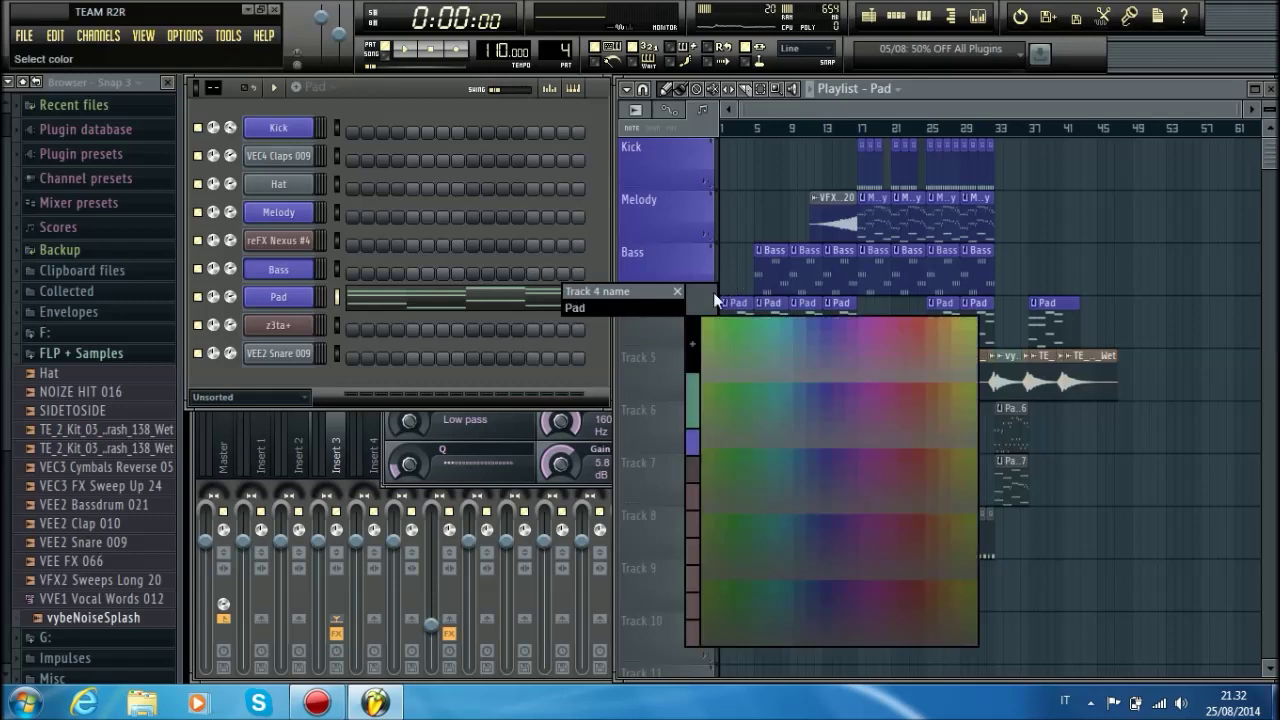
{"action": "left_click", "coordinate": [693, 439]}
{"action": "key", "text": "Return"}
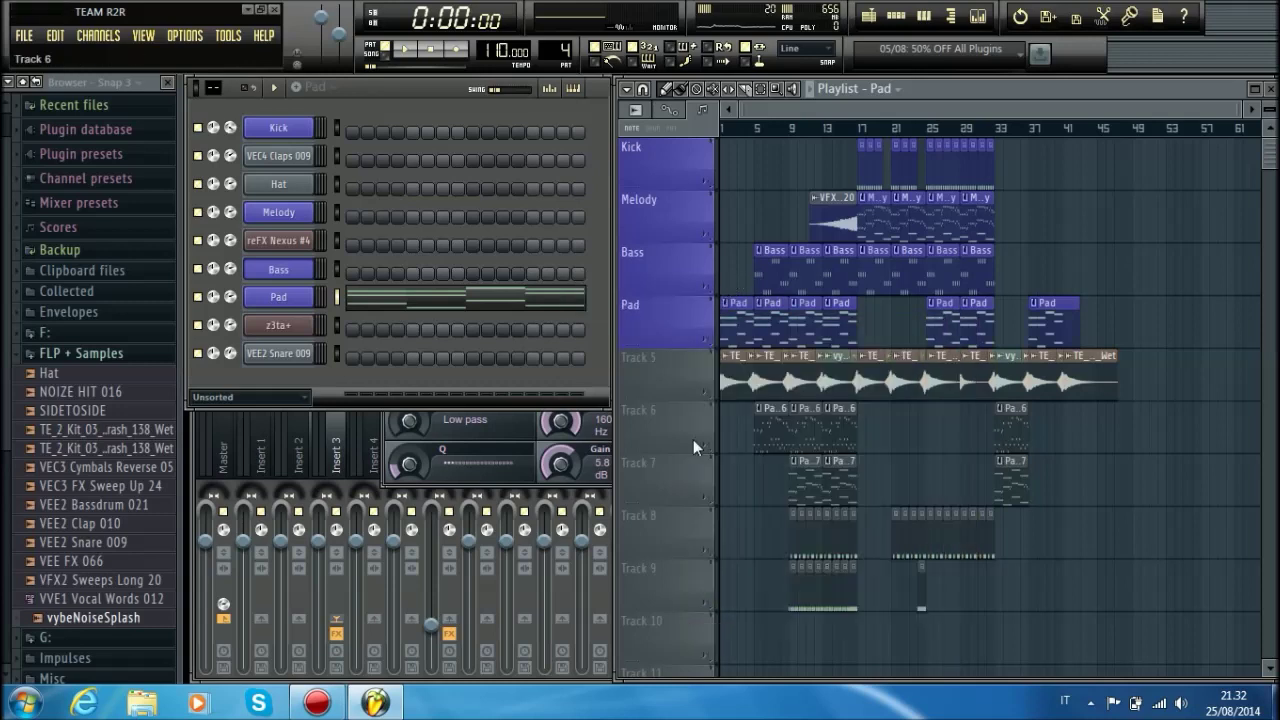
Step: Select the empty Pattern 5, rename it "Layer FX" and colour it blue
{"action": "scroll", "coordinate": [563, 55], "scroll_direction": "up", "scroll_amount": 1}
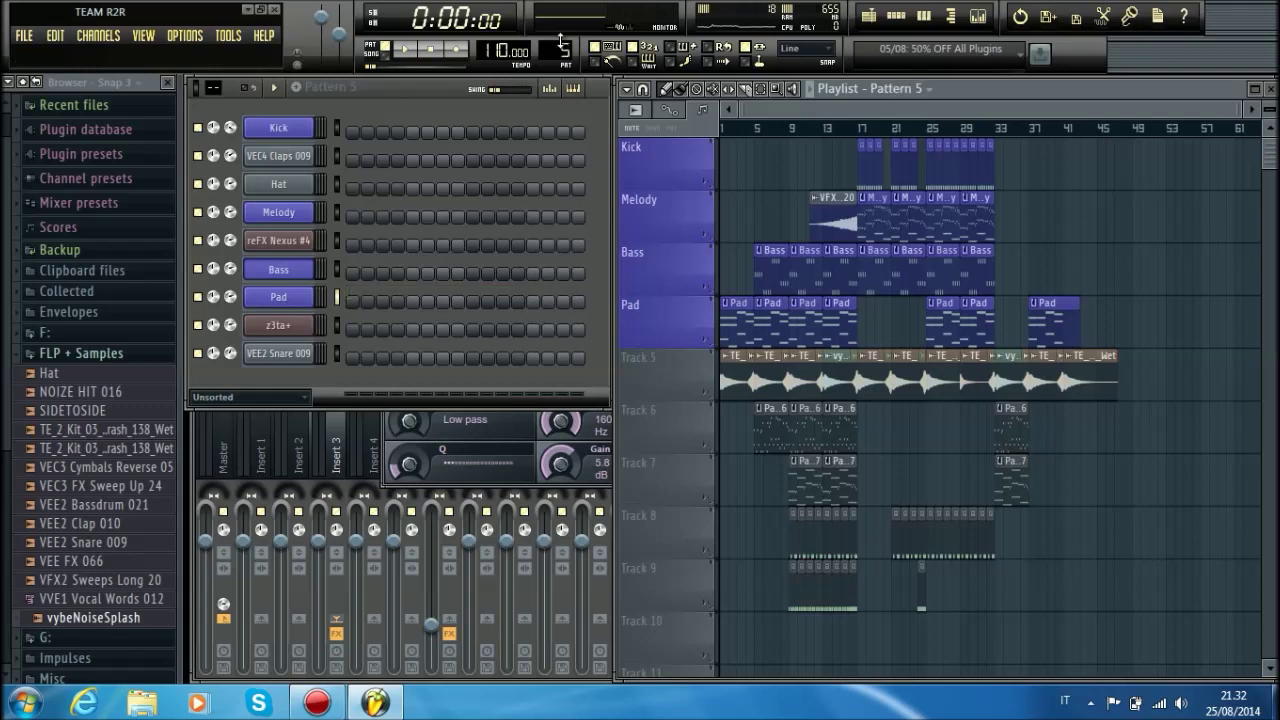
{"action": "left_click", "coordinate": [325, 87]}
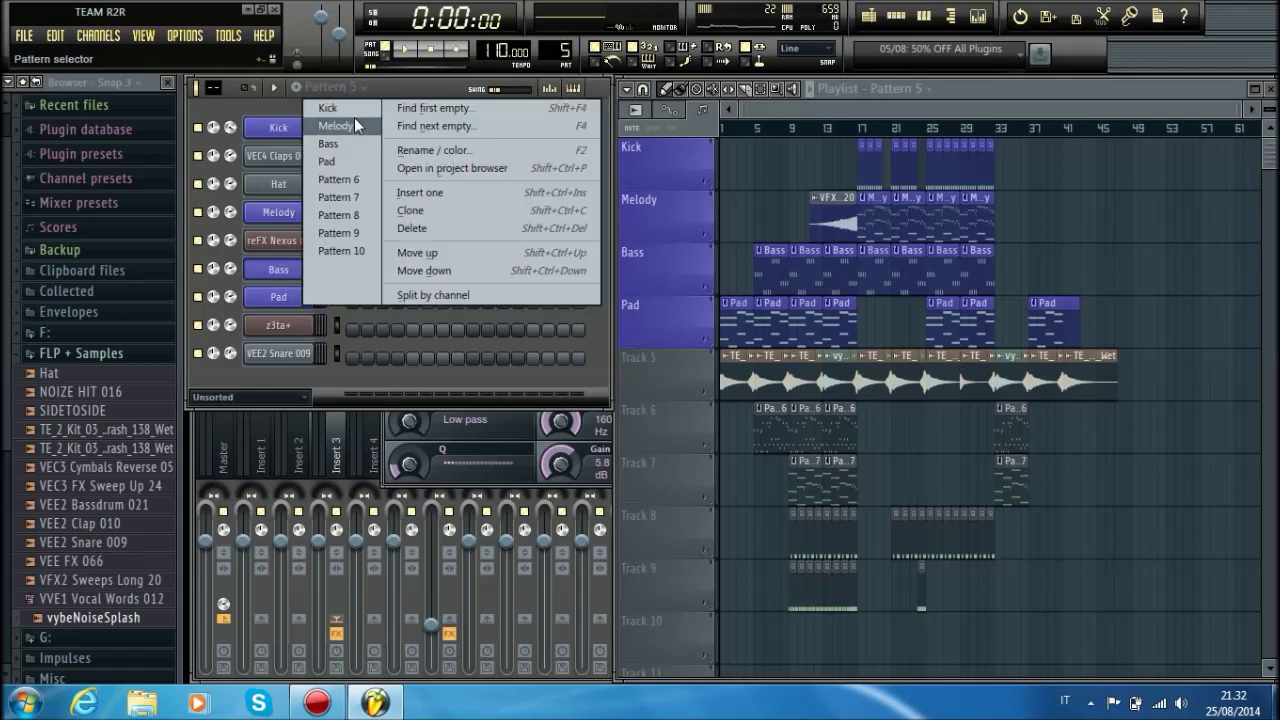
{"action": "left_click", "coordinate": [418, 151]}
{"action": "type", "text": "La"}
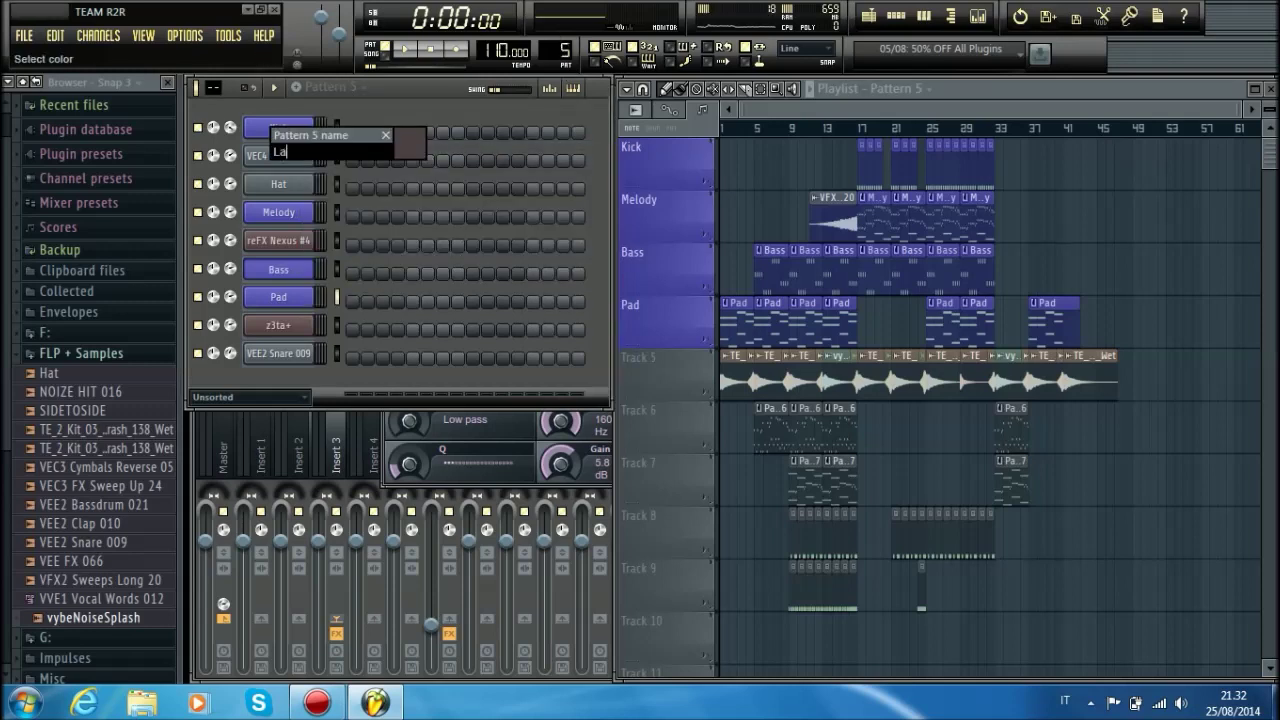
{"action": "type", "text": "yer FX"}
{"action": "left_click", "coordinate": [430, 147]}
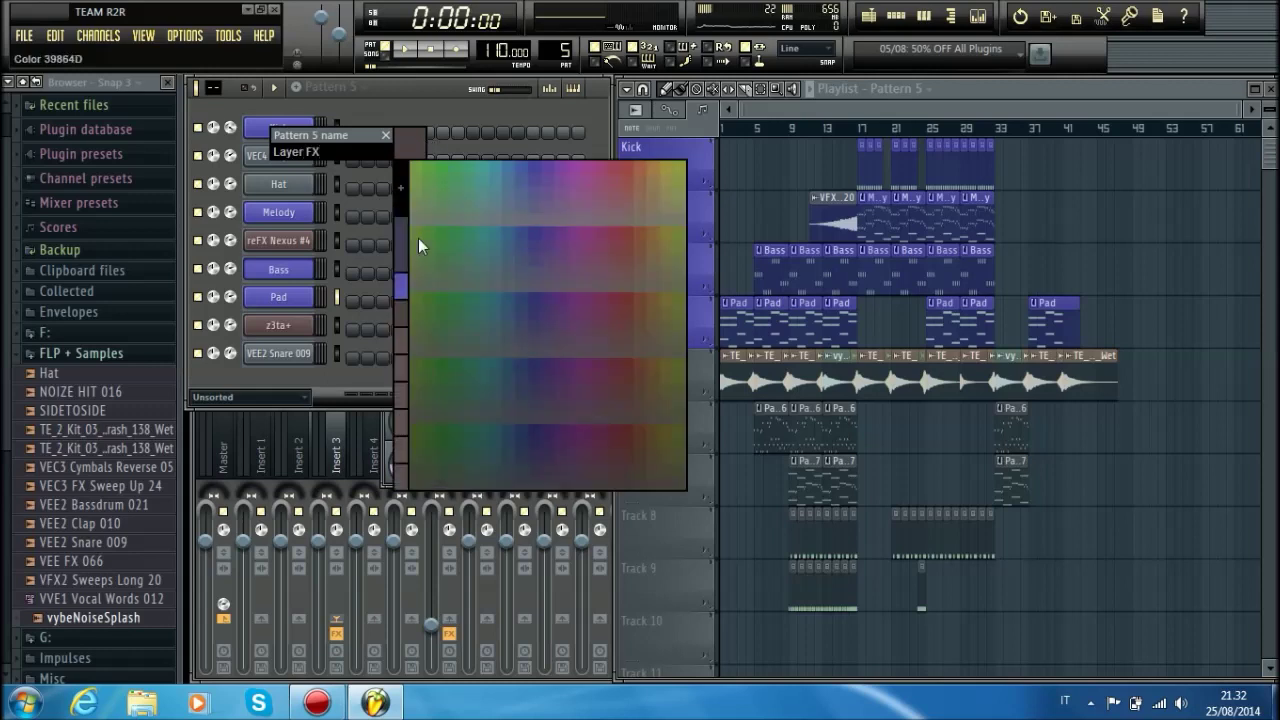
{"action": "left_click", "coordinate": [399, 288]}
{"action": "key", "text": "Return"}
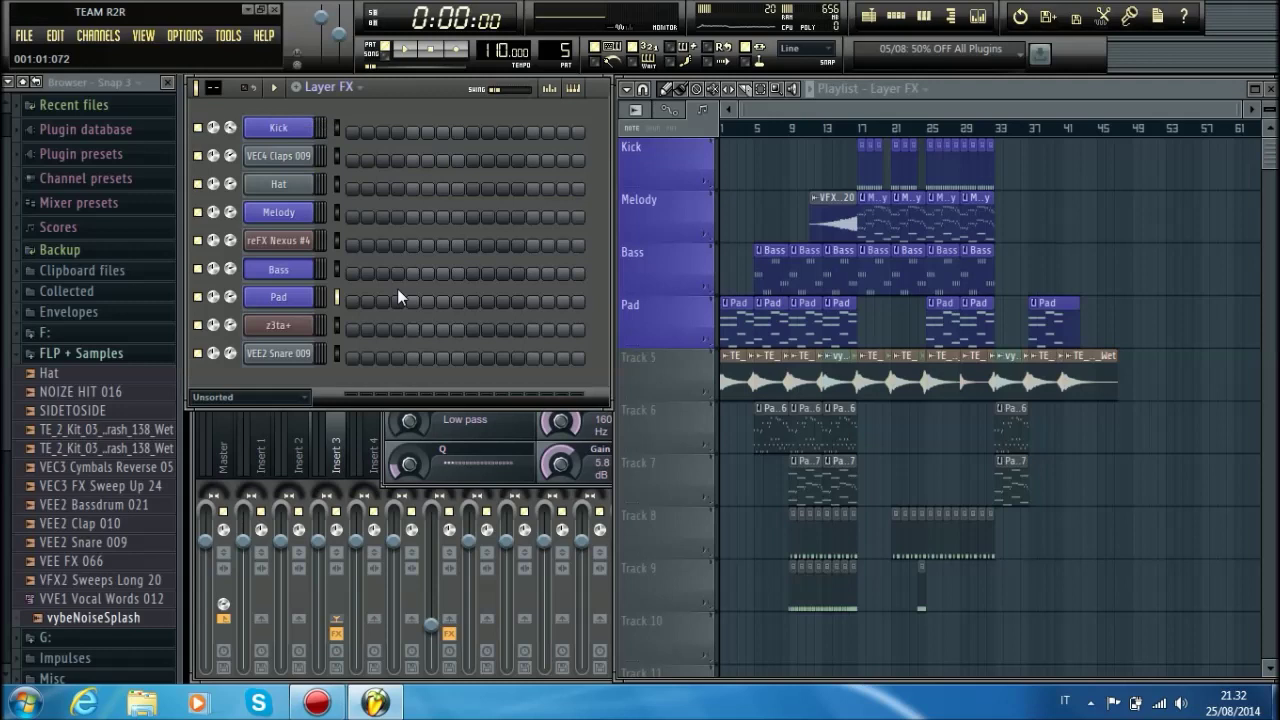
Step: Rename playlist Track 5 as "Layer FX" and colour it blue like the other named tracks
{"action": "right_click", "coordinate": [676, 377]}
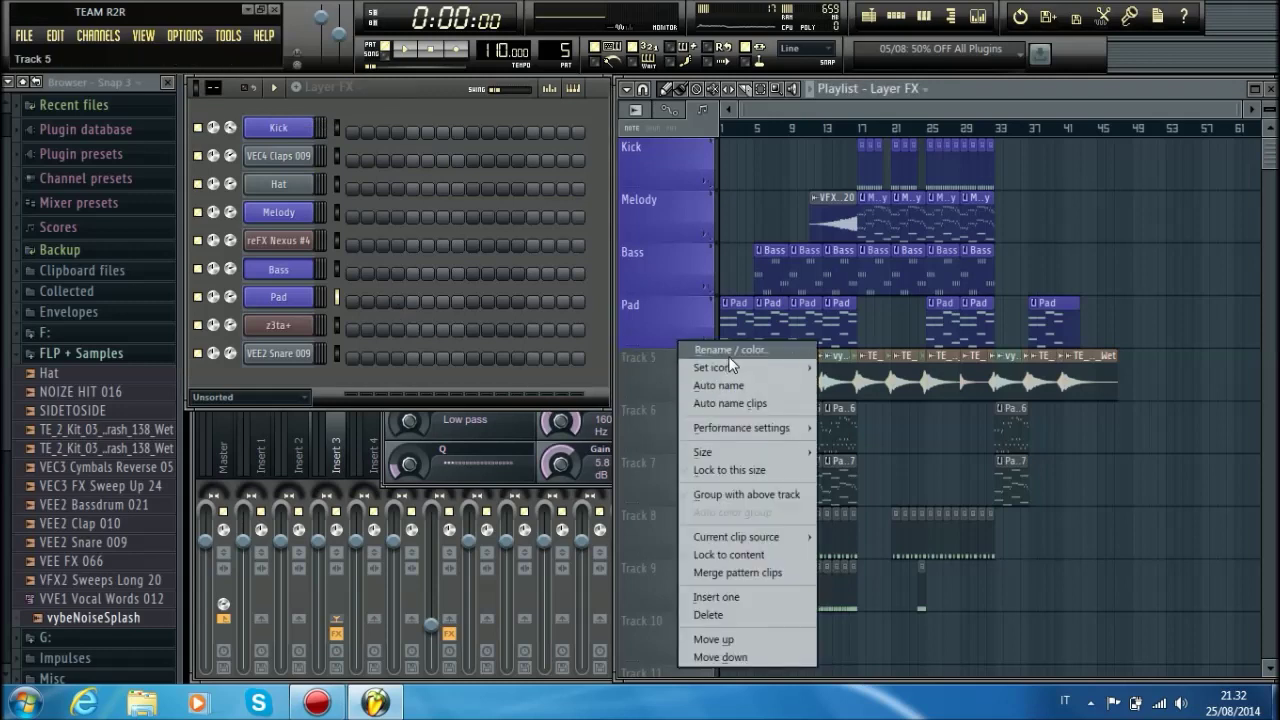
{"action": "left_click", "coordinate": [728, 350]}
{"action": "type", "text": "La"}
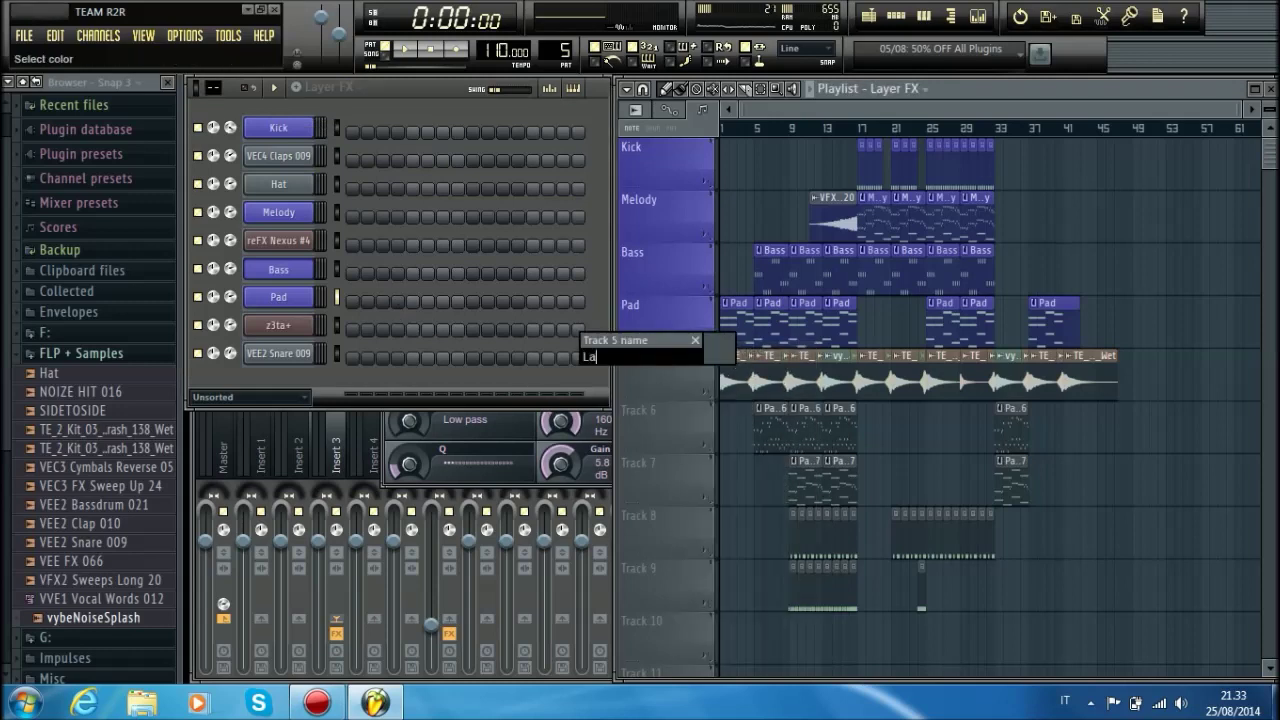
{"action": "type", "text": "yer FC"}
{"action": "key", "text": "BackSpace"}
{"action": "type", "text": "X"}
{"action": "left_click", "coordinate": [722, 352]}
{"action": "left_click", "coordinate": [708, 456]}
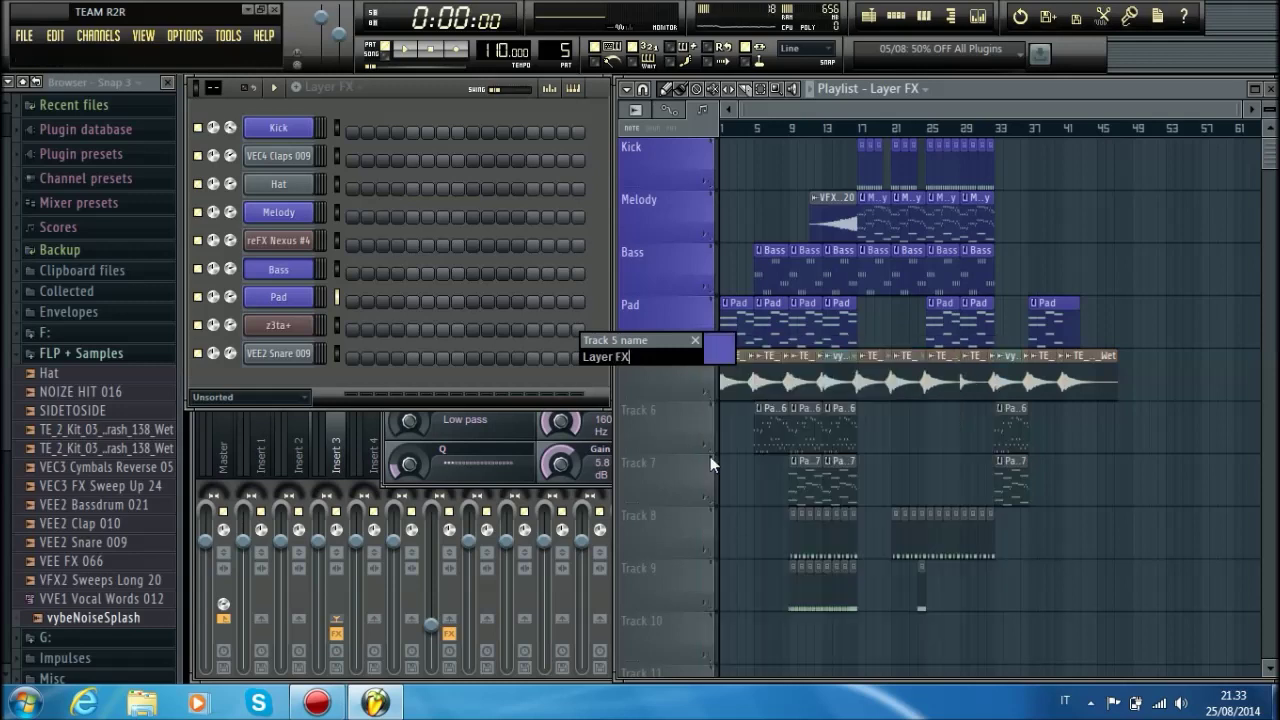
{"action": "key", "text": "Return"}
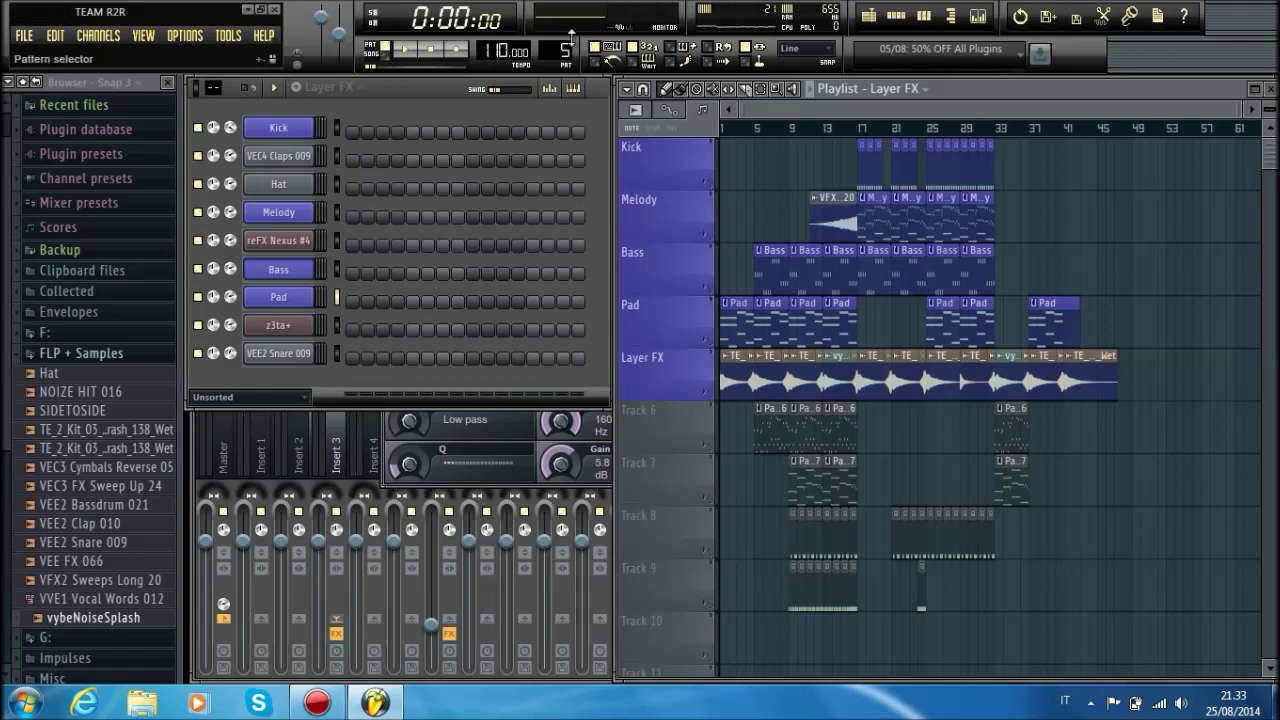
Step: Select Pattern 7 and rename its z3ta+ channel "Mody 1 Melody" with the same blue colour
{"action": "scroll", "coordinate": [566, 46], "scroll_direction": "up", "scroll_amount": 1}
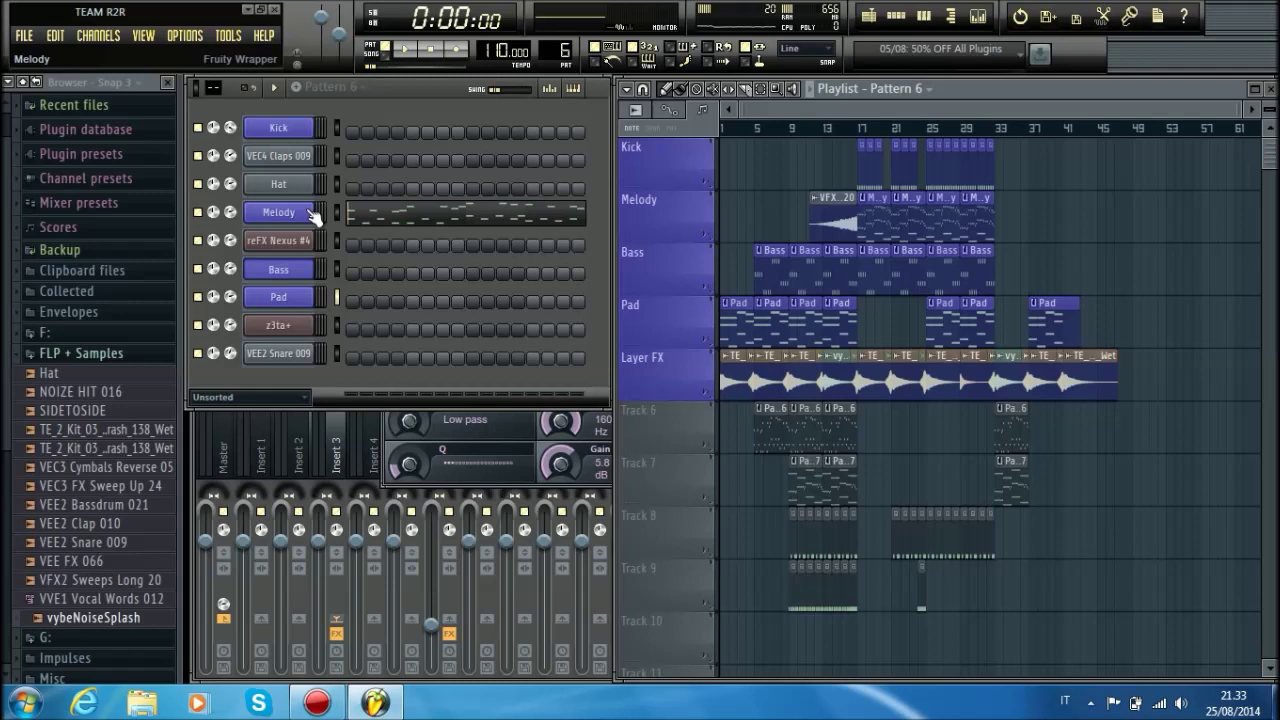
{"action": "scroll", "coordinate": [563, 50], "scroll_direction": "down", "scroll_amount": 1}
{"action": "scroll", "coordinate": [563, 50], "scroll_direction": "up", "scroll_amount": 1}
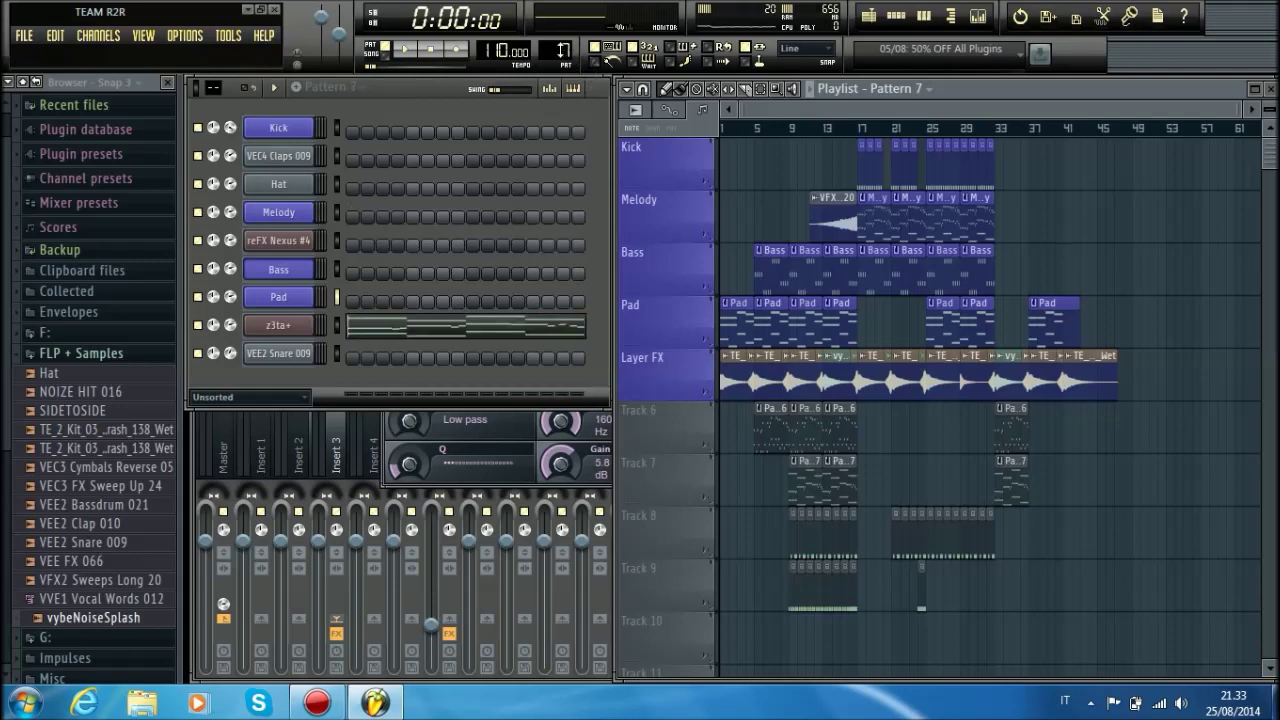
{"action": "right_click", "coordinate": [305, 325]}
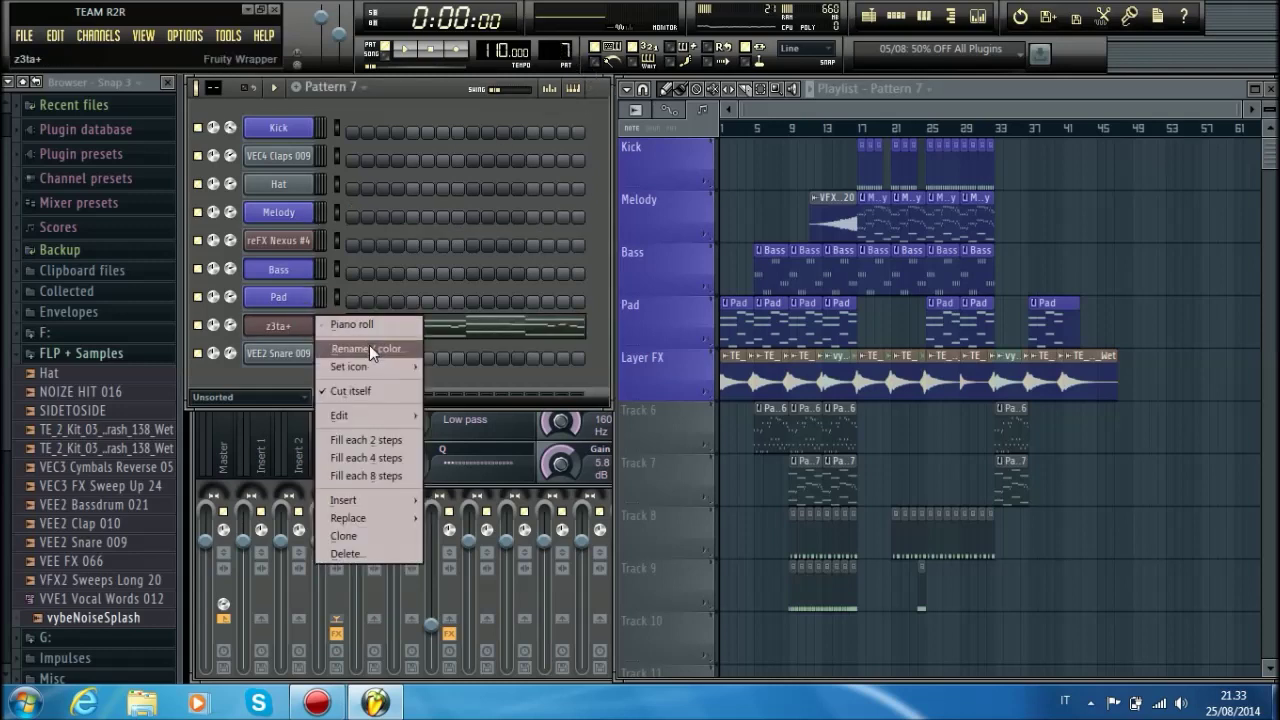
{"action": "left_click", "coordinate": [369, 345]}
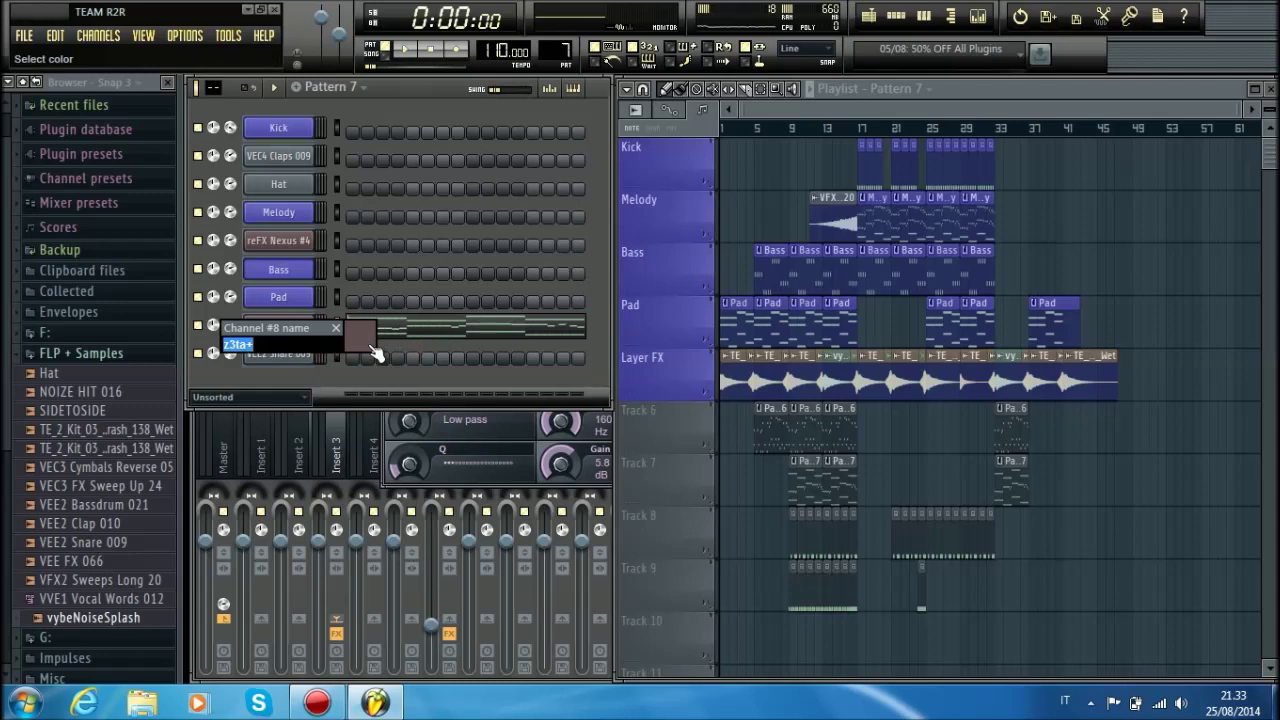
{"action": "left_click", "coordinate": [362, 336]}
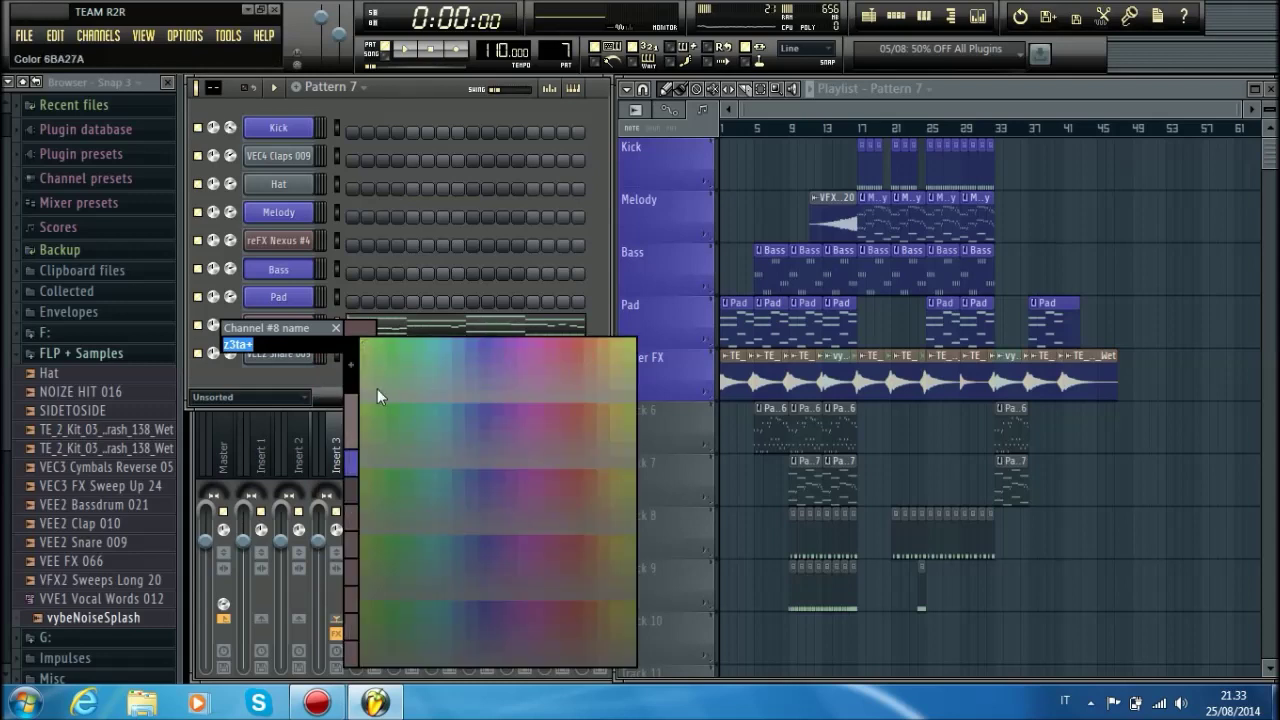
{"action": "left_click", "coordinate": [352, 461]}
{"action": "left_click_drag", "start_coordinate": [254, 344], "coordinate": [201, 354]}
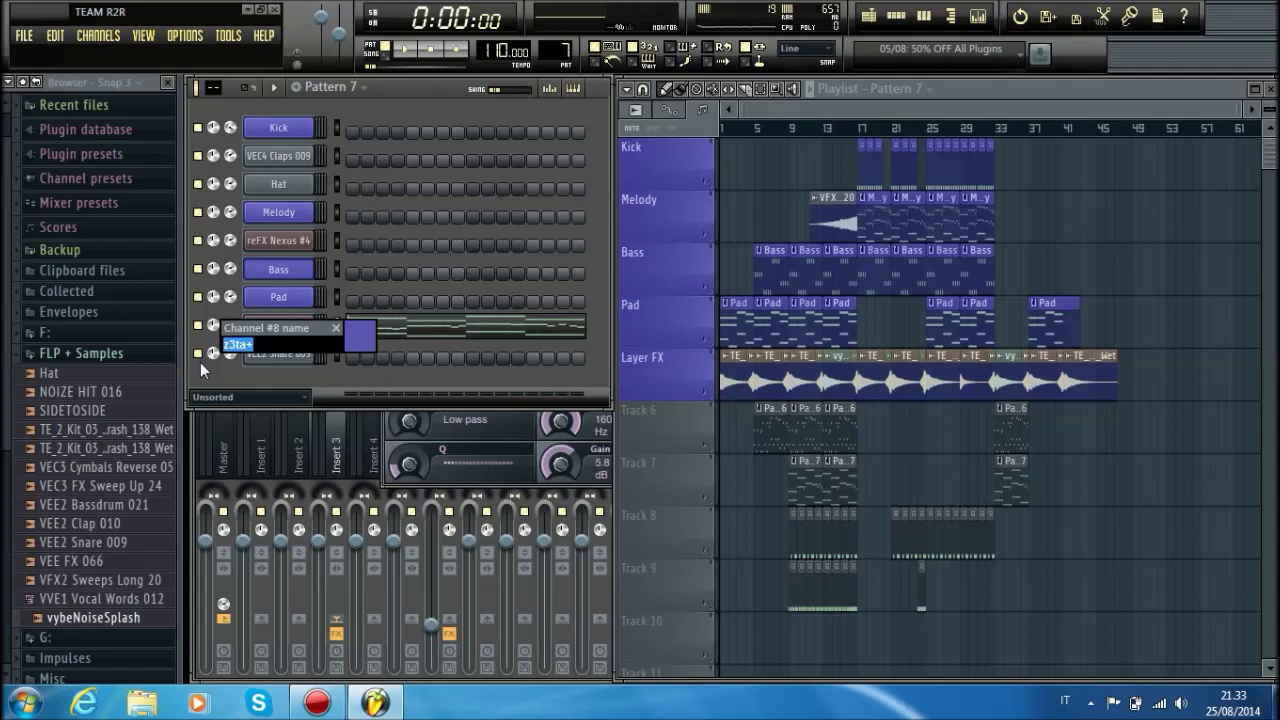
{"action": "type", "text": "Mody 1 Melody"}
{"action": "left_click", "coordinate": [360, 334]}
{"action": "left_click", "coordinate": [360, 334]}
{"action": "key", "text": "Return"}
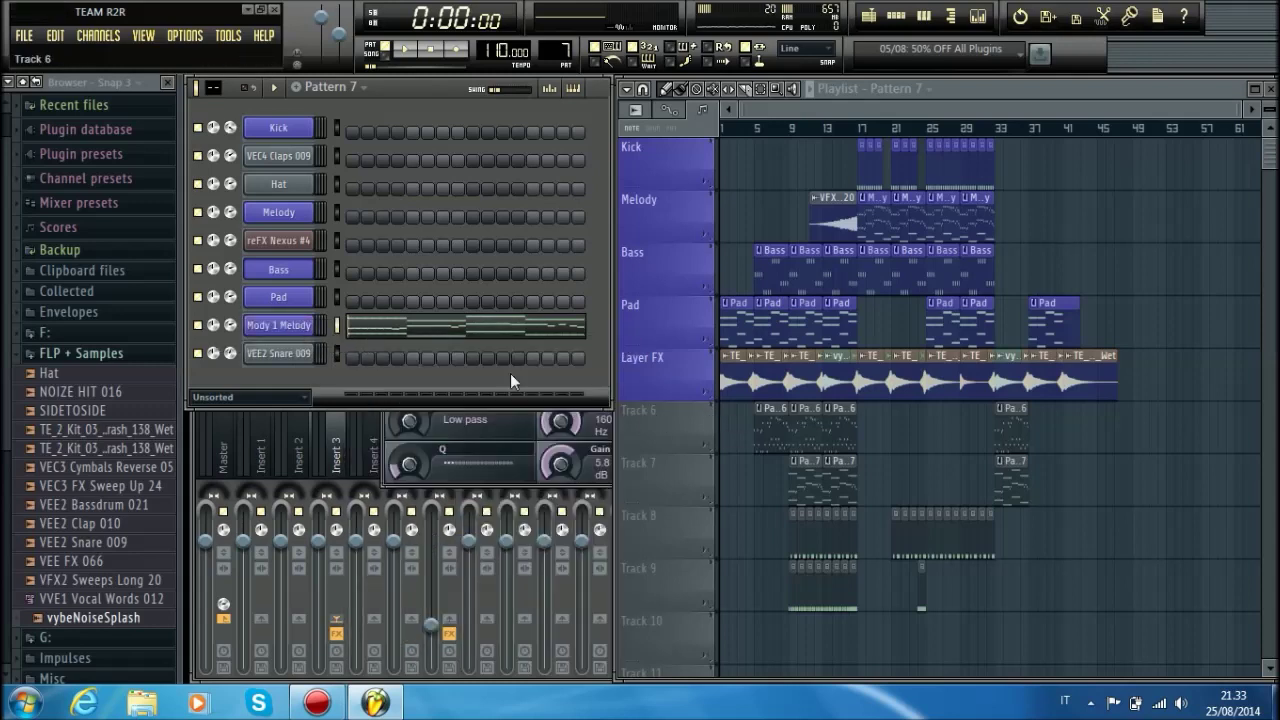
Step: Rename Pattern 7 as "Mody 1 Melody", colour it blue and copy the name to the clipboard
{"action": "left_click", "coordinate": [366, 90]}
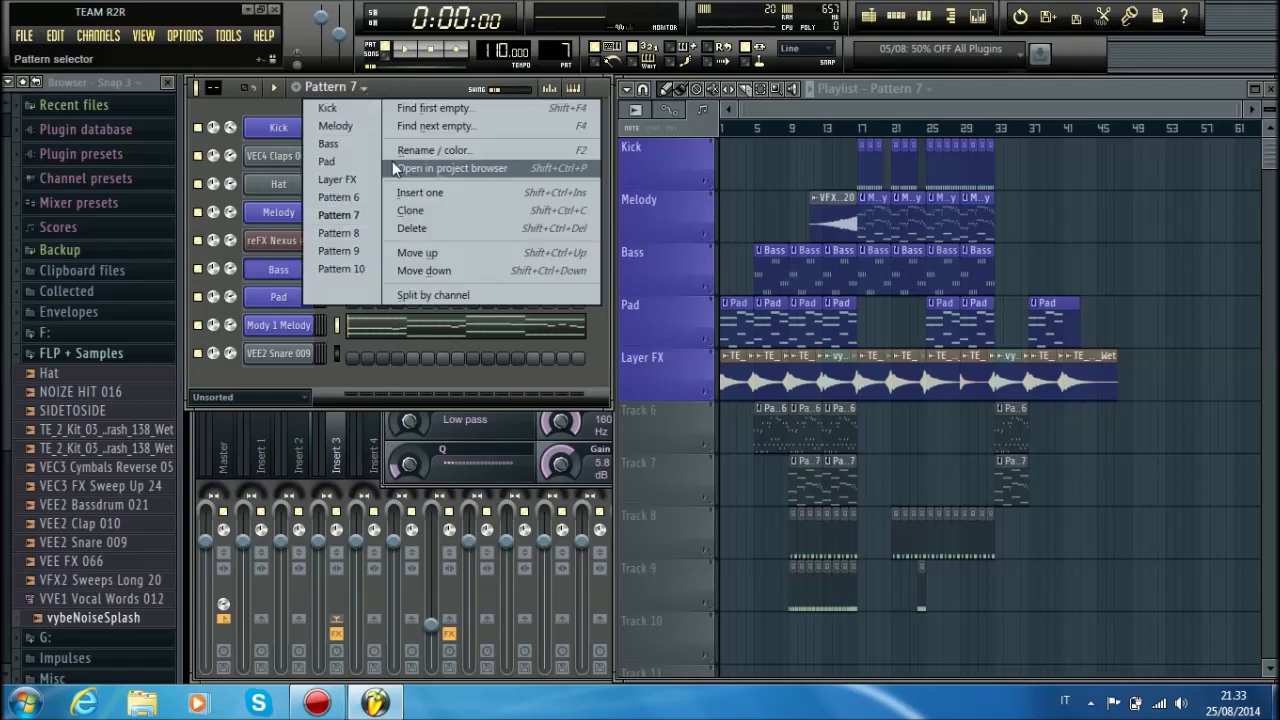
{"action": "left_click", "coordinate": [439, 149]}
{"action": "type", "text": "Mody 1"}
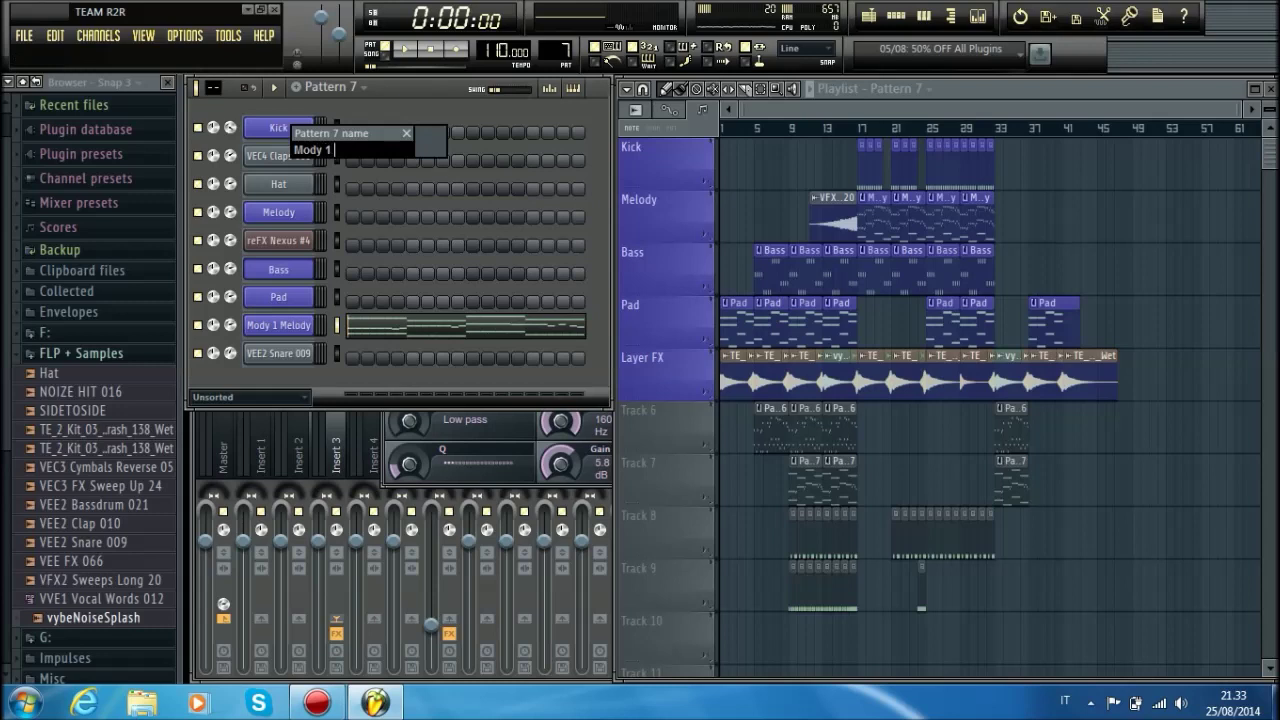
{"action": "type", "text": " Melody"}
{"action": "left_click", "coordinate": [435, 149]}
{"action": "left_click", "coordinate": [424, 270]}
{"action": "left_click_drag", "start_coordinate": [376, 149], "coordinate": [293, 149]}
{"action": "right_click", "coordinate": [316, 142]}
{"action": "left_click", "coordinate": [373, 208]}
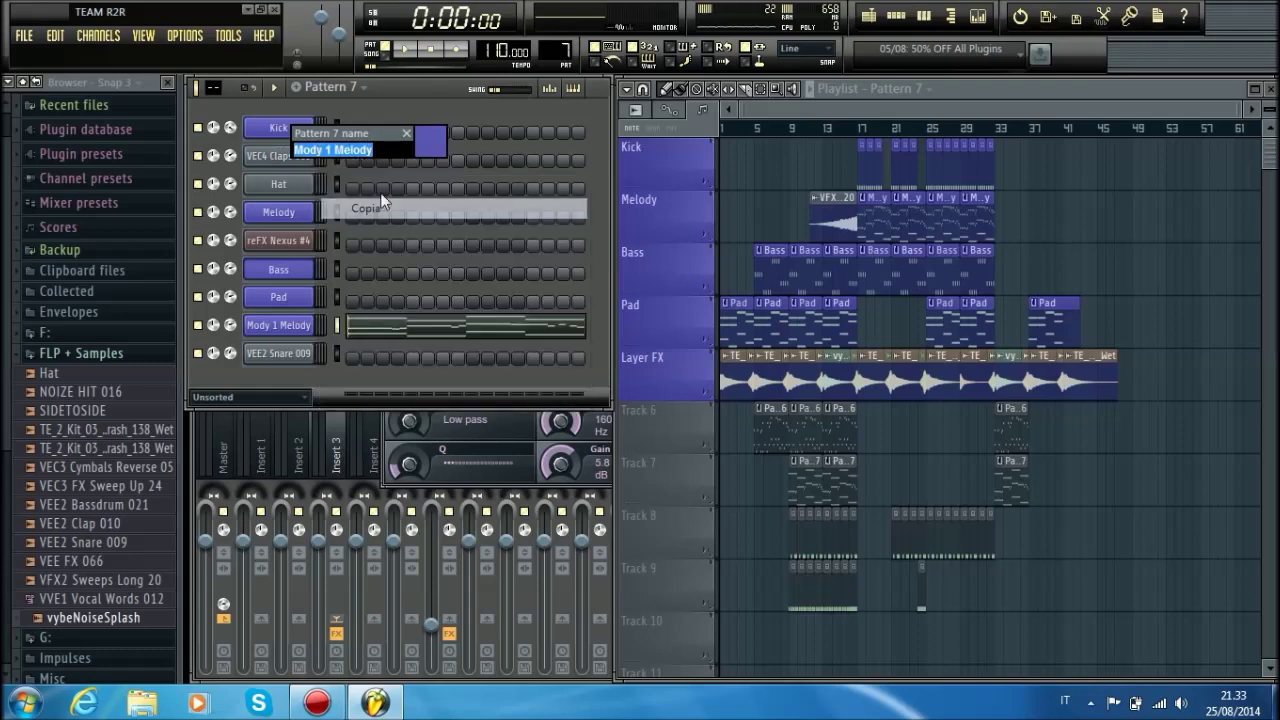
{"action": "key", "text": "Return"}
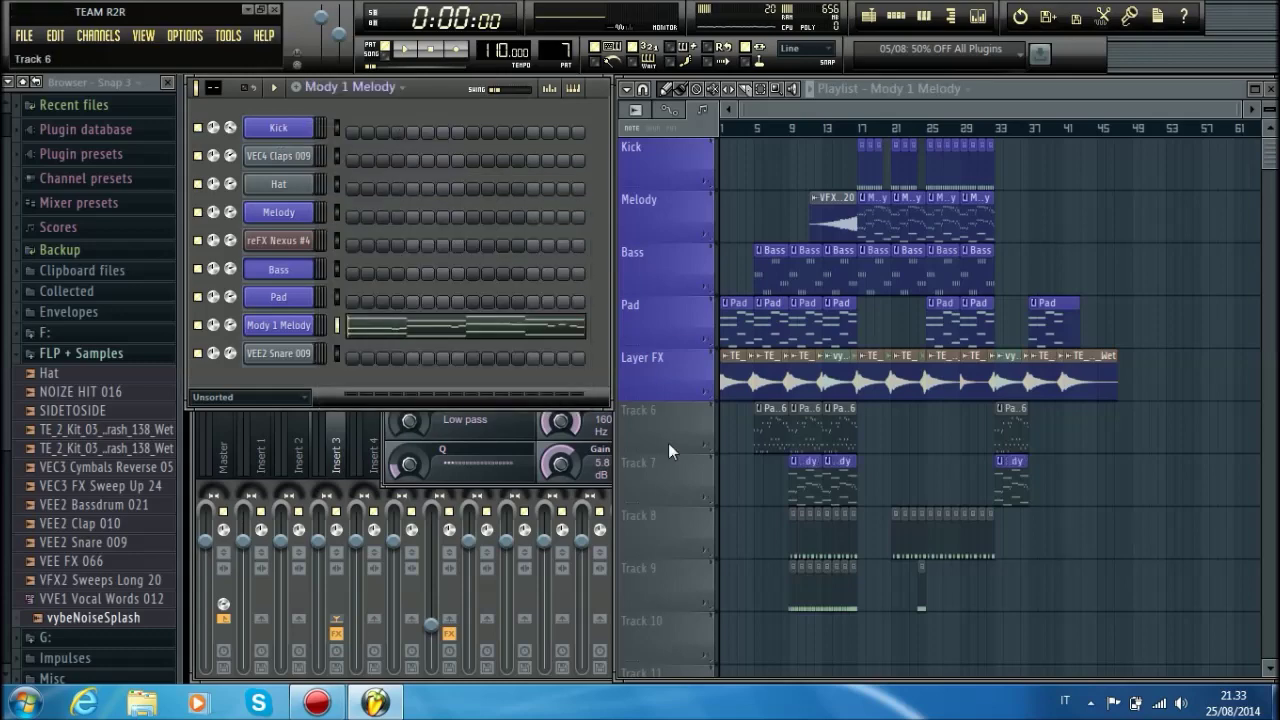
Step: Name playlist Track 6 "Mody 1 Melody" from the copied text and colour it blue
{"action": "right_click", "coordinate": [669, 443]}
{"action": "left_click", "coordinate": [708, 346]}
{"action": "right_click", "coordinate": [575, 333]}
{"action": "left_click", "coordinate": [640, 423]}
{"action": "left_click", "coordinate": [698, 341]}
{"action": "left_click", "coordinate": [691, 458]}
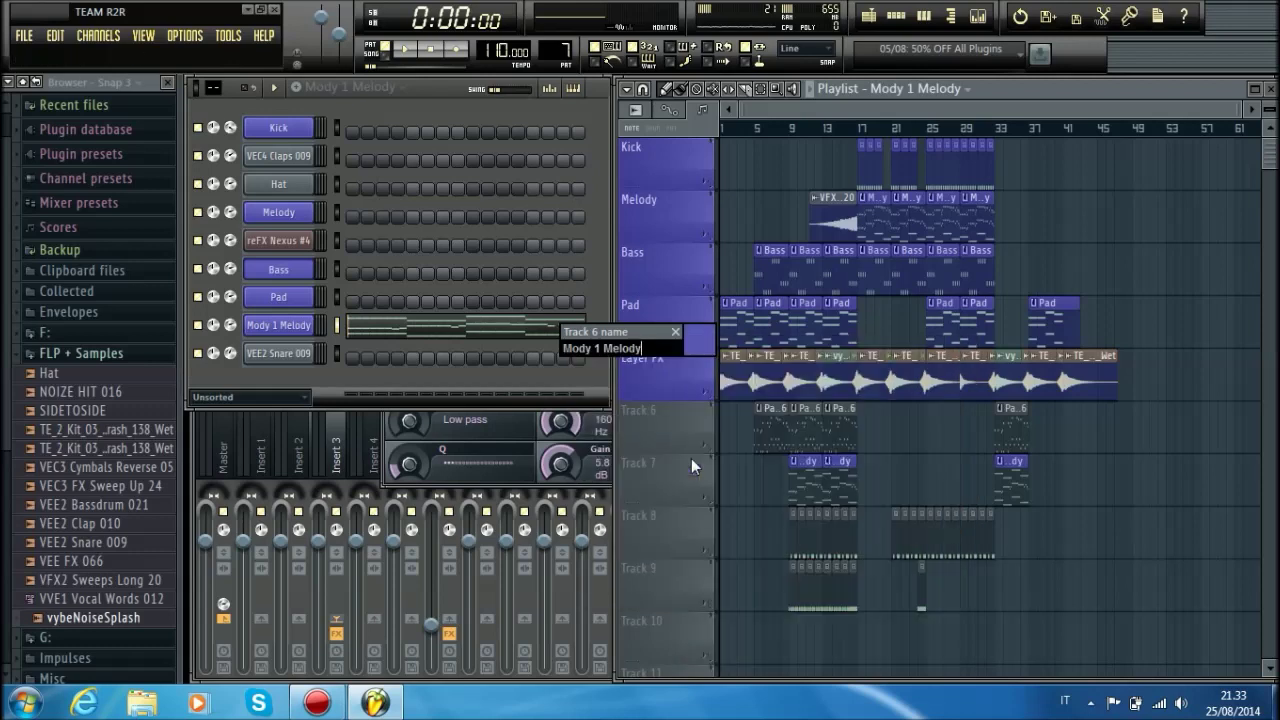
{"action": "key", "text": "Return"}
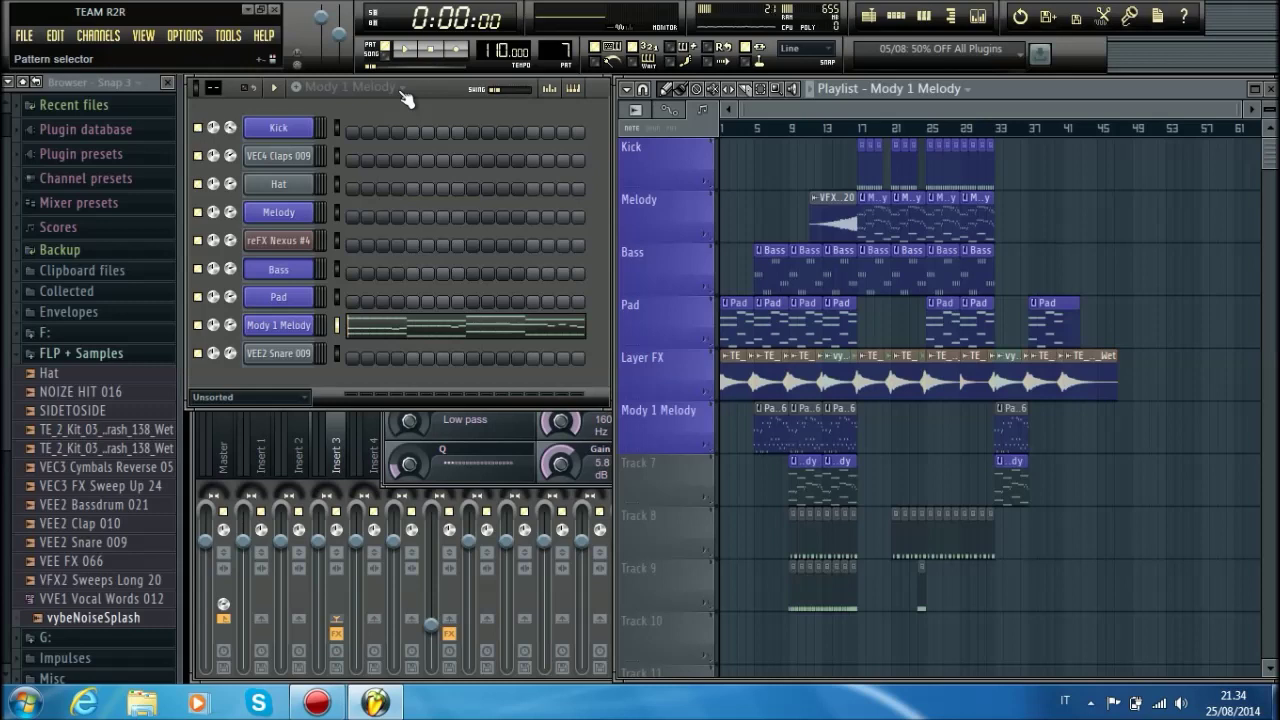
Step: Compare Pattern 6 with the Mody 1 Melody pattern and clear the custom name of playlist Track 6
{"action": "scroll", "coordinate": [543, 55], "scroll_direction": "down", "scroll_amount": 1}
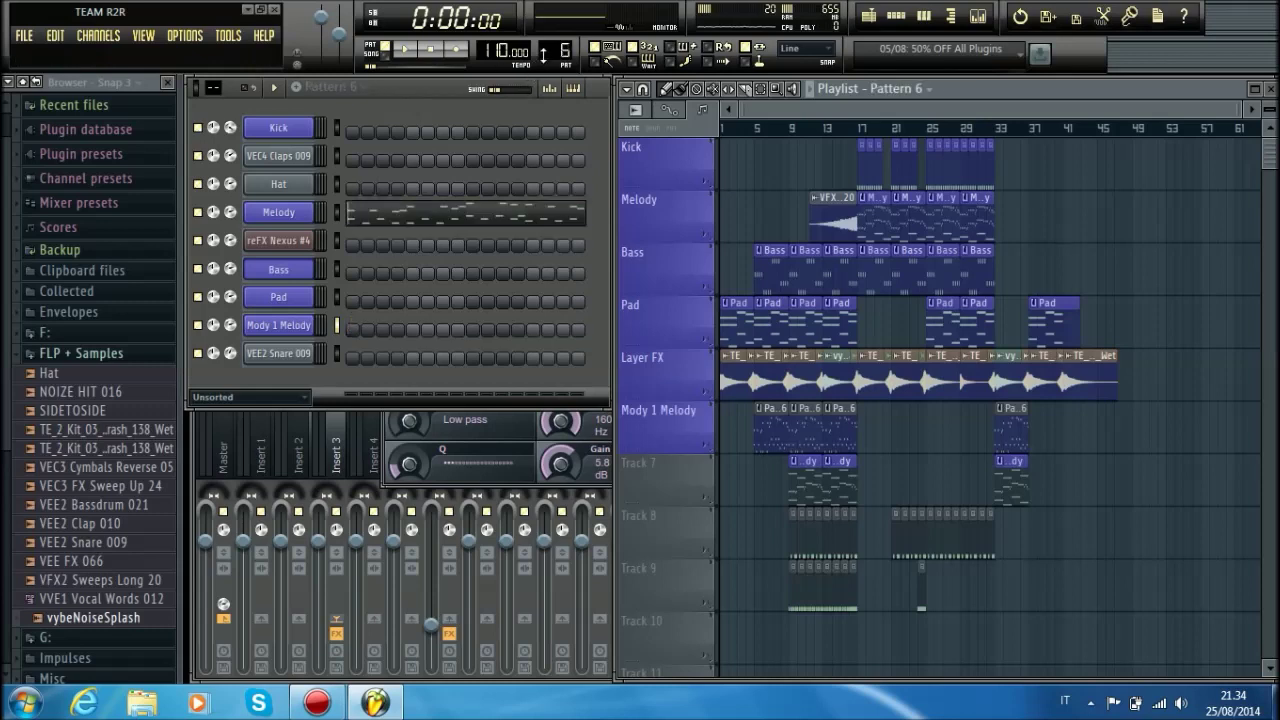
{"action": "scroll", "coordinate": [543, 55], "scroll_direction": "up", "scroll_amount": 1}
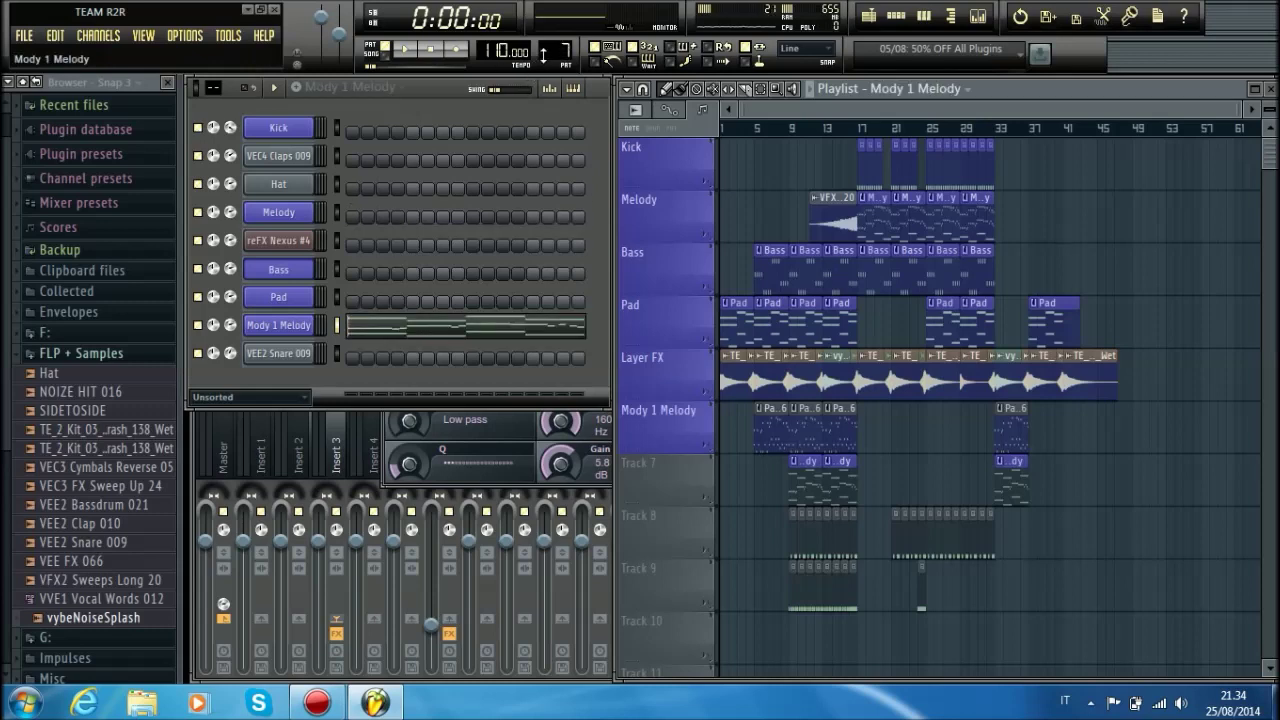
{"action": "right_click", "coordinate": [689, 430]}
{"action": "left_click", "coordinate": [722, 350]}
{"action": "key", "text": "BackSpace"}
{"action": "key", "text": "Return"}
Step: Name playlist Track 7 "Mody 1 Melody" from the copied text and colour it the same blue
{"action": "right_click", "coordinate": [668, 478]}
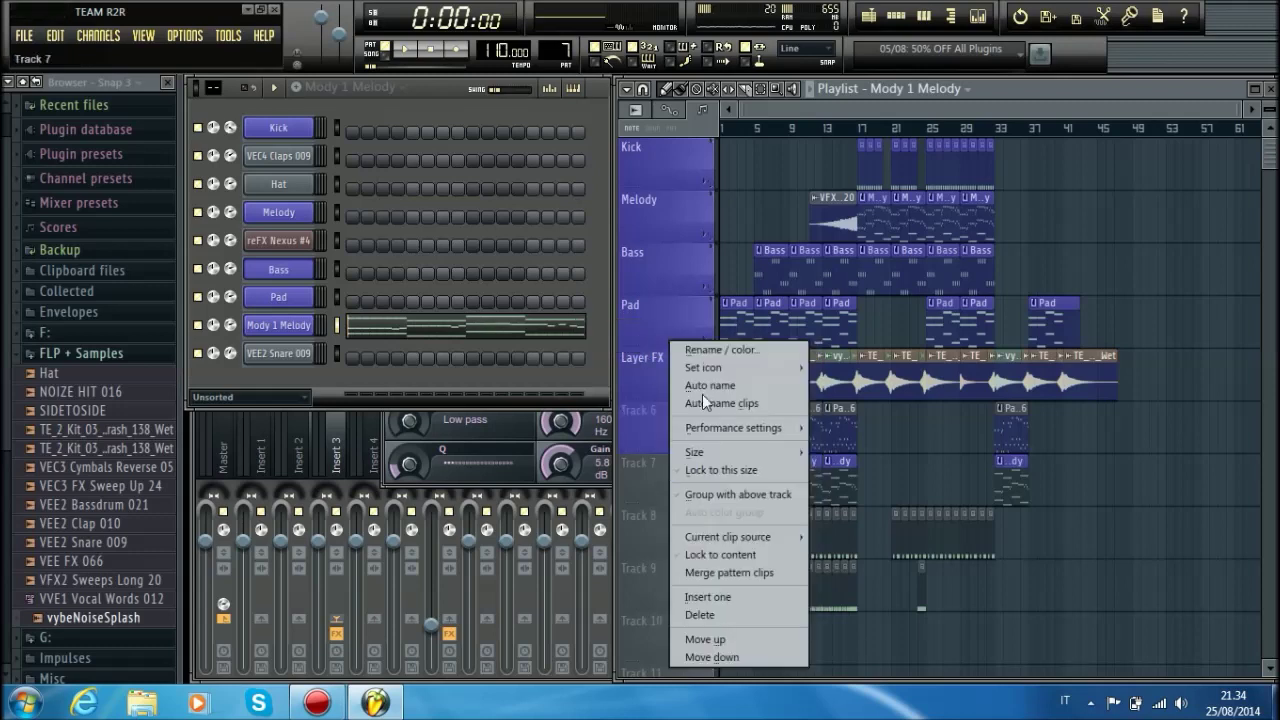
{"action": "left_click", "coordinate": [702, 345]}
{"action": "right_click", "coordinate": [641, 345]}
{"action": "left_click", "coordinate": [693, 432]}
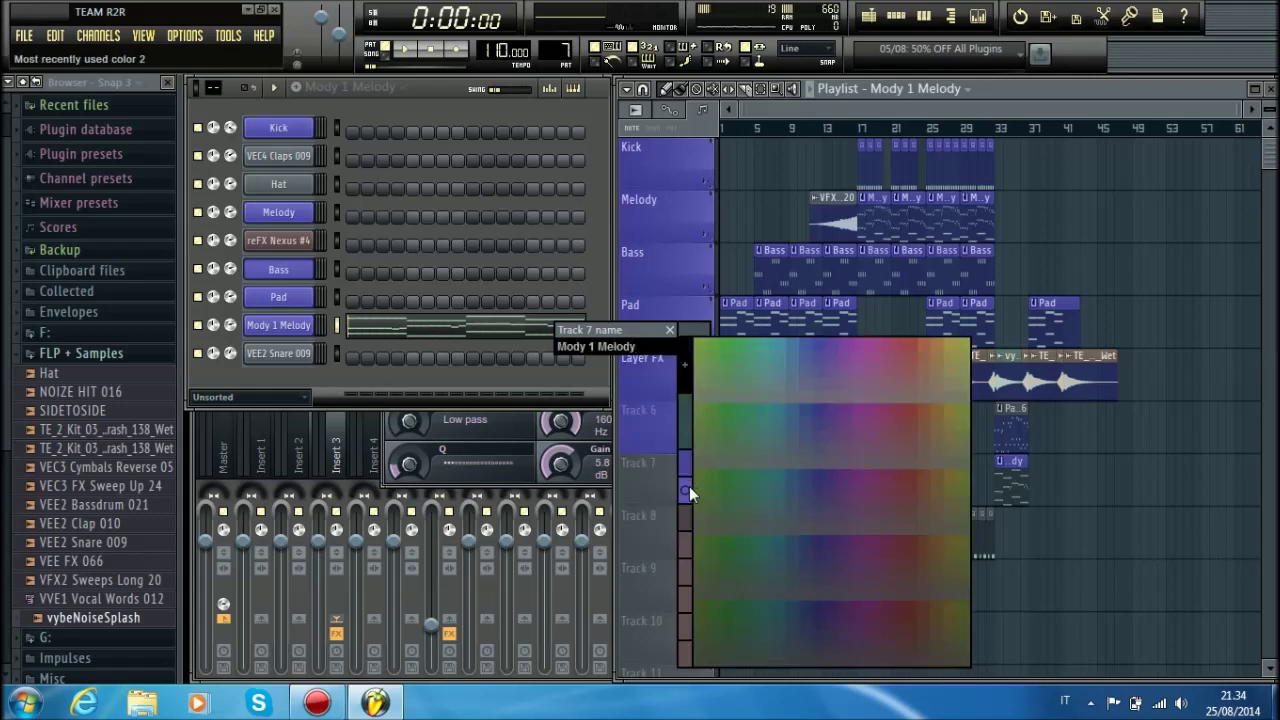
{"action": "left_click", "coordinate": [689, 486]}
Step: Enter "Melody (1)" as a name for playlist Track 6, copy the text to the clipboard and leave the name editor
{"action": "right_click", "coordinate": [676, 436]}
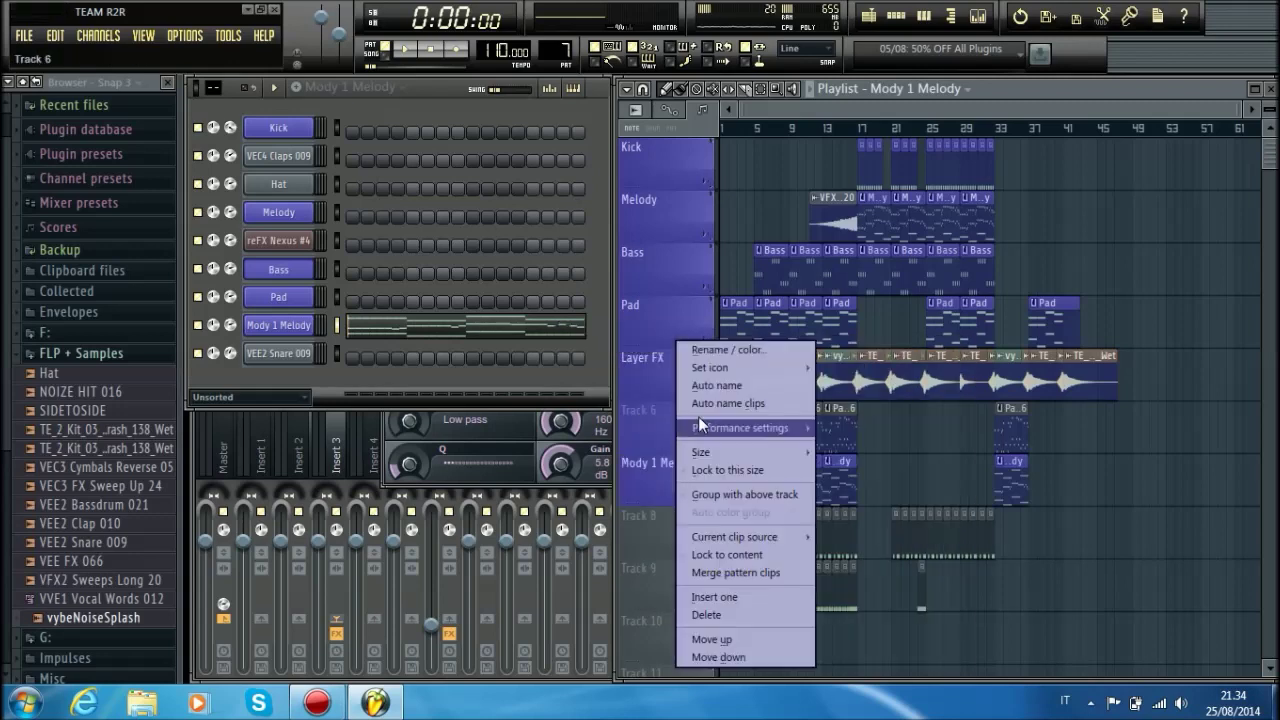
{"action": "left_click", "coordinate": [712, 350]}
{"action": "type", "text": "M"}
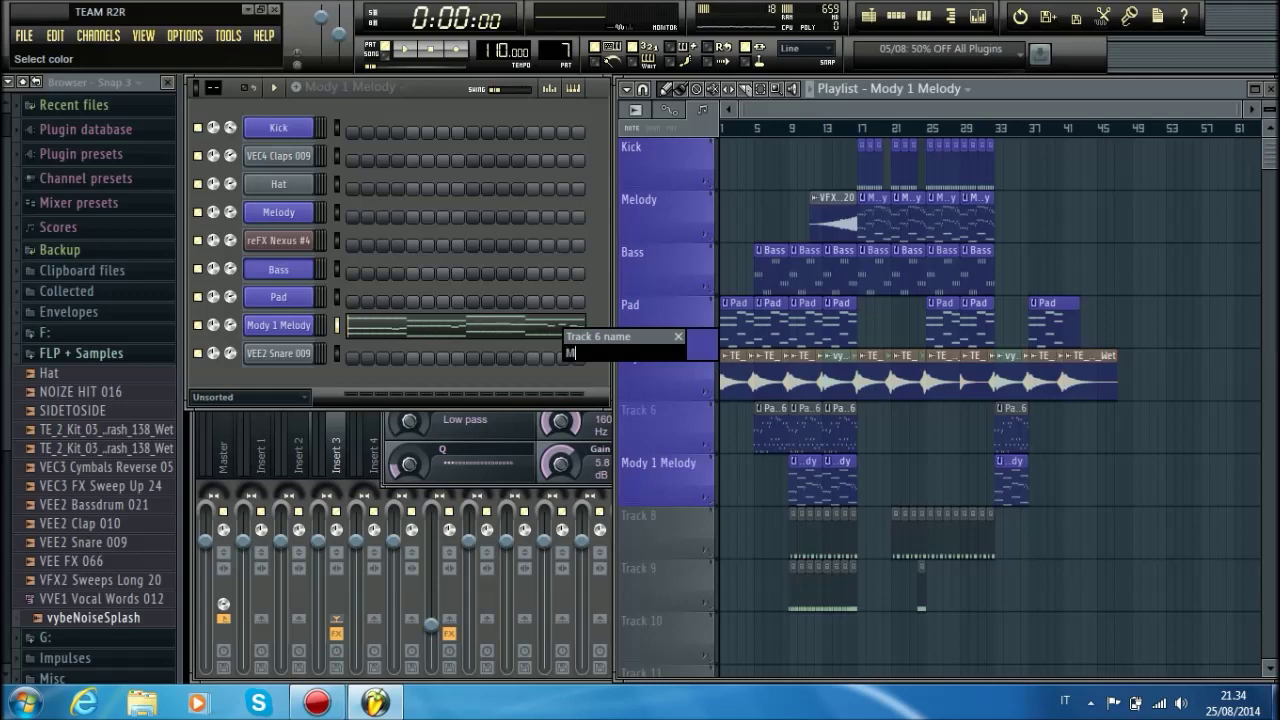
{"action": "type", "text": "elody (1"}
{"action": "key", "text": "ctrl+a"}
{"action": "key", "text": "ctrl+c"}
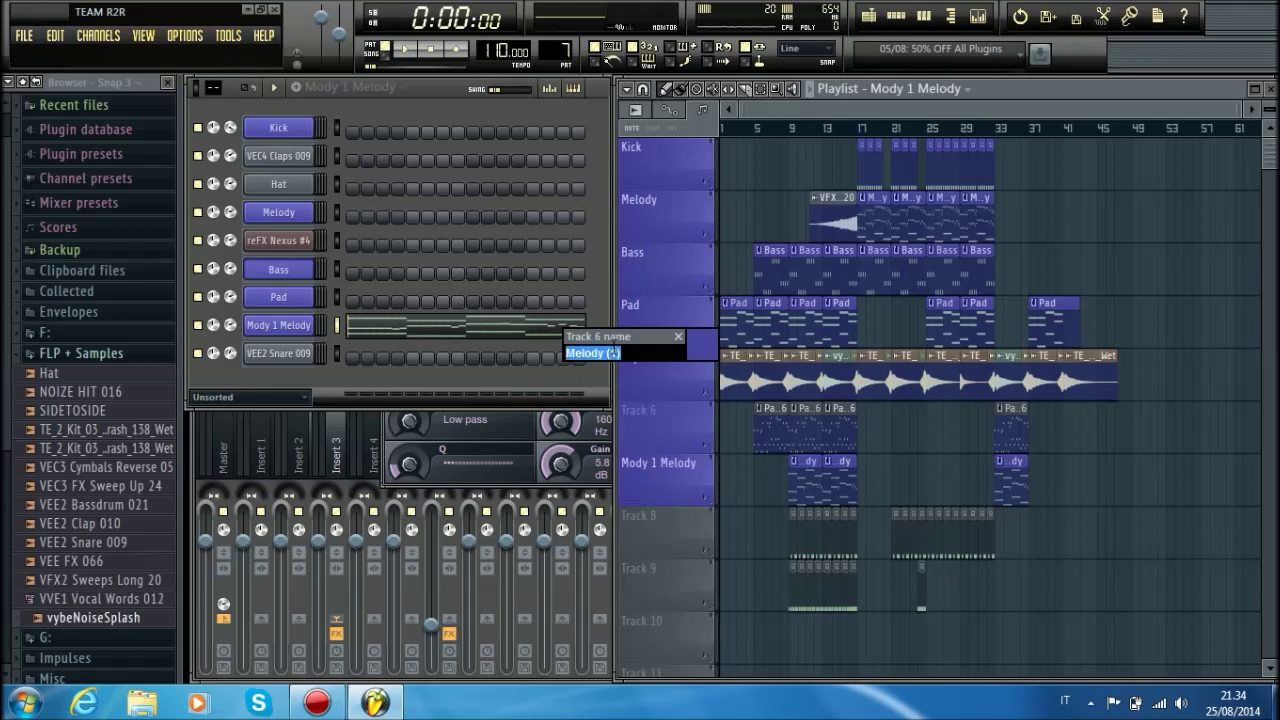
{"action": "right_click", "coordinate": [612, 352]}
{"action": "left_click", "coordinate": [661, 414]}
{"action": "key", "text": "Escape"}
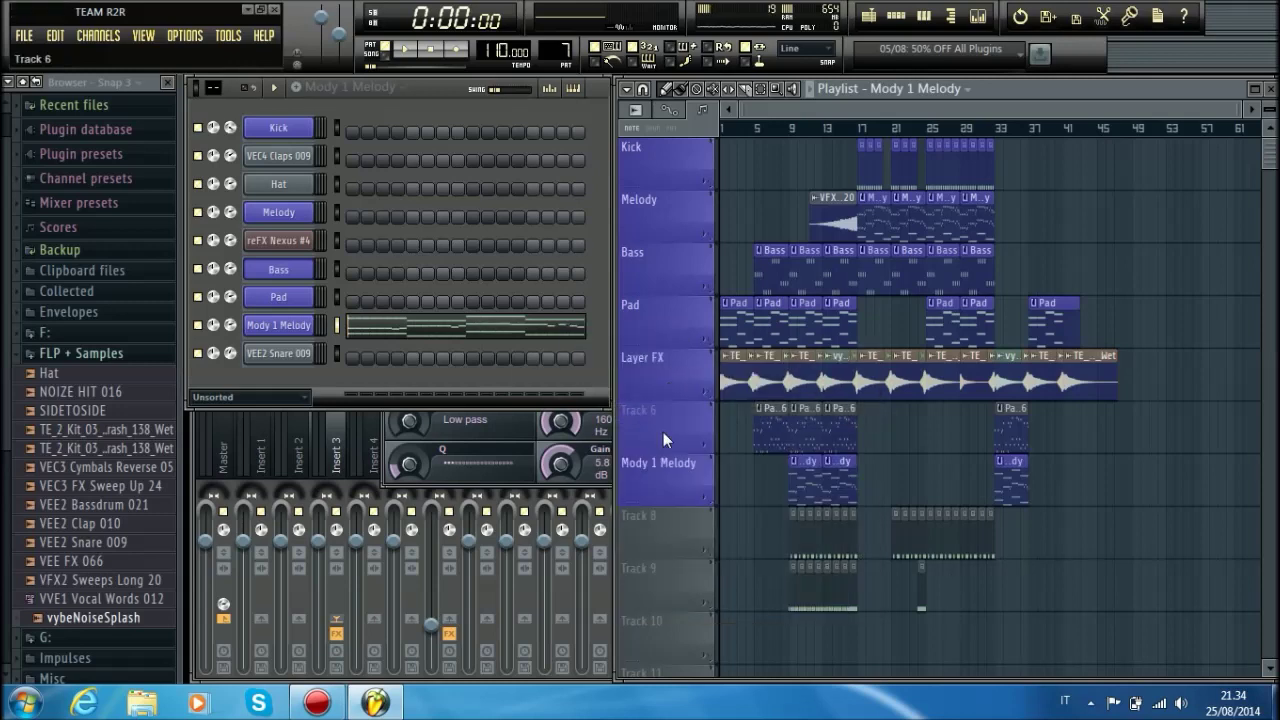
Step: Name playlist Track 6 "Melody (1)" from the copied text
{"action": "right_click", "coordinate": [656, 422]}
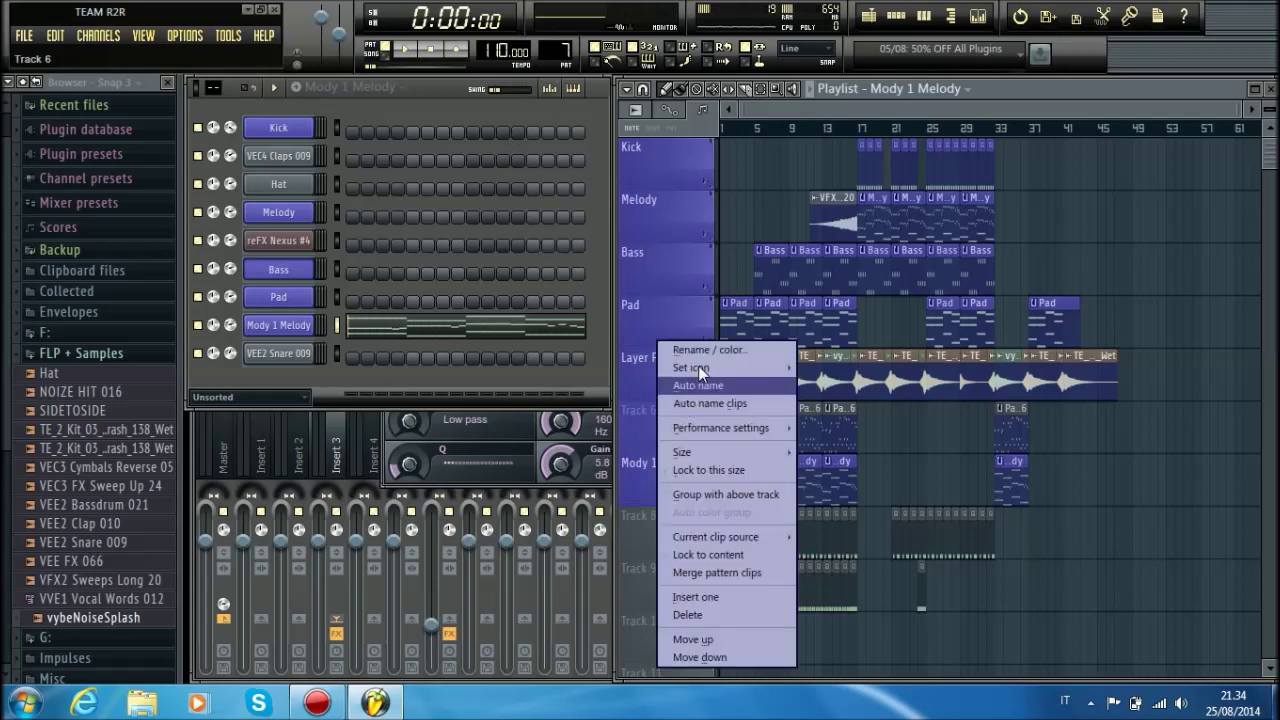
{"action": "left_click", "coordinate": [708, 350]}
{"action": "right_click", "coordinate": [578, 347]}
{"action": "left_click", "coordinate": [625, 431]}
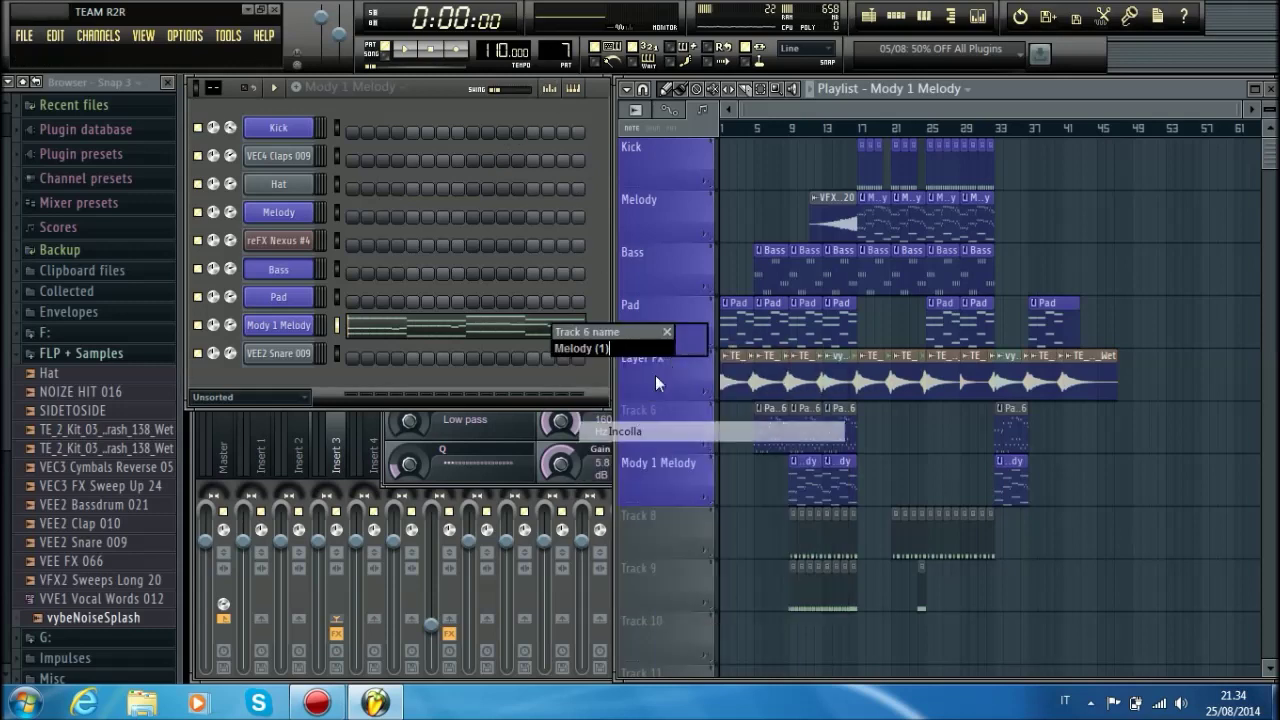
{"action": "key", "text": "Return"}
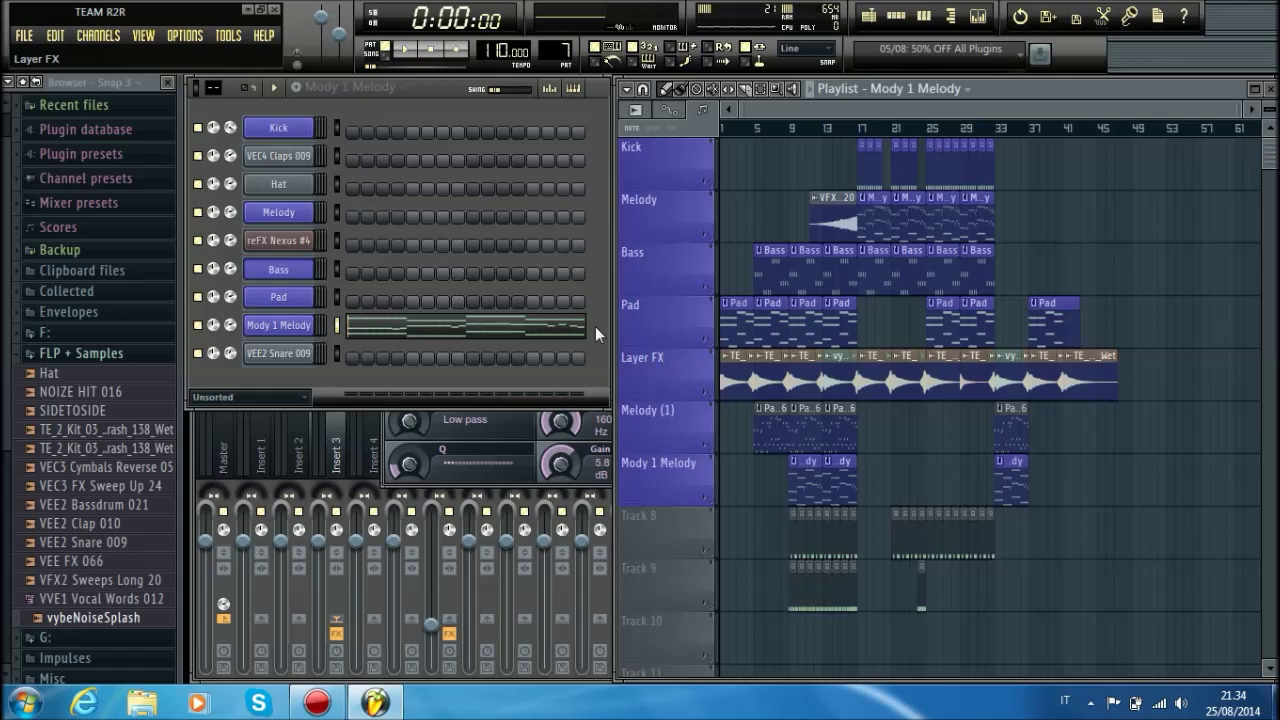
Step: Select Pattern 6, colour it blue and name it "Melody (1)" from the copied text
{"action": "scroll", "coordinate": [367, 89], "scroll_direction": "down", "scroll_amount": 1}
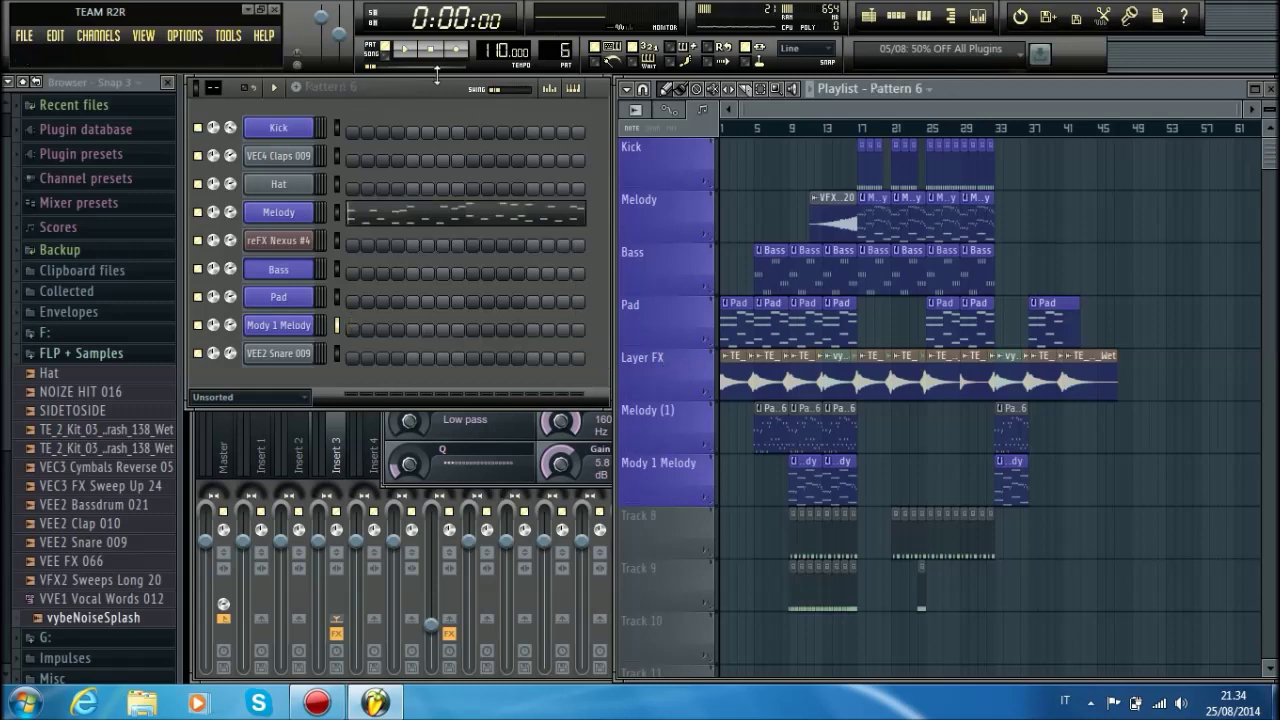
{"action": "left_click", "coordinate": [367, 89]}
{"action": "left_click", "coordinate": [463, 145]}
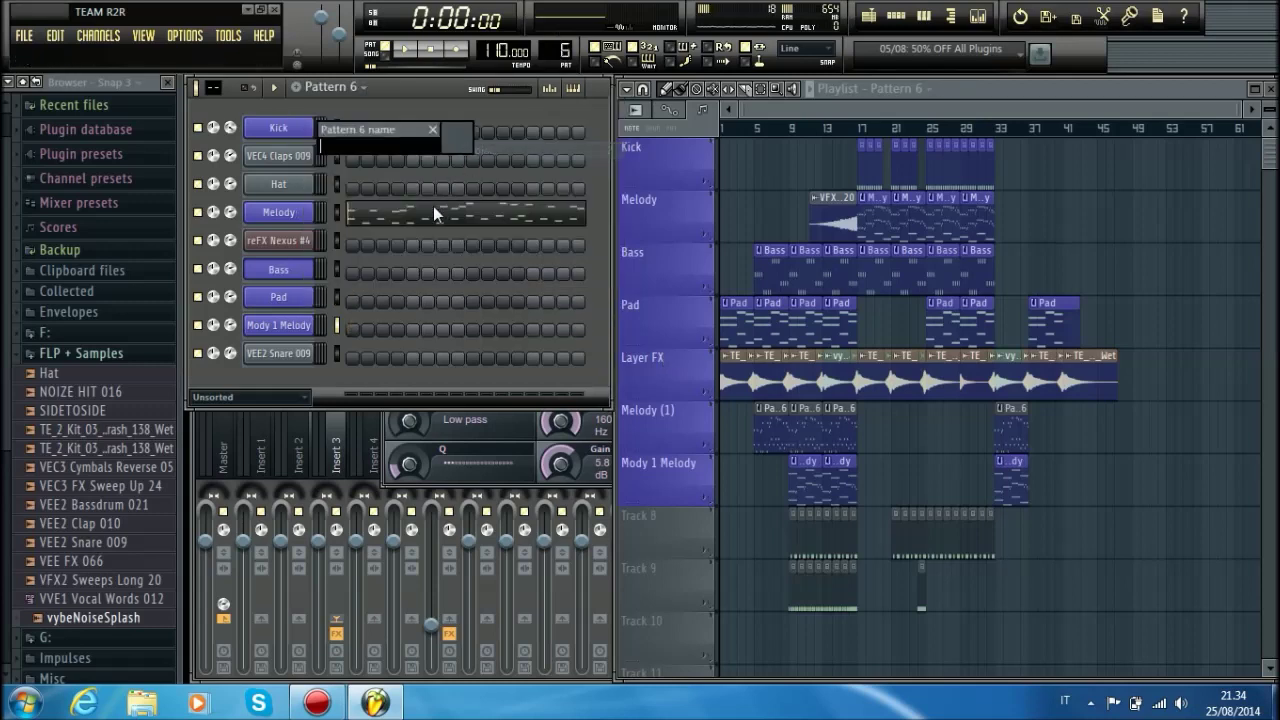
{"action": "left_click", "coordinate": [456, 137]}
{"action": "left_click", "coordinate": [463, 270]}
{"action": "right_click", "coordinate": [388, 143]}
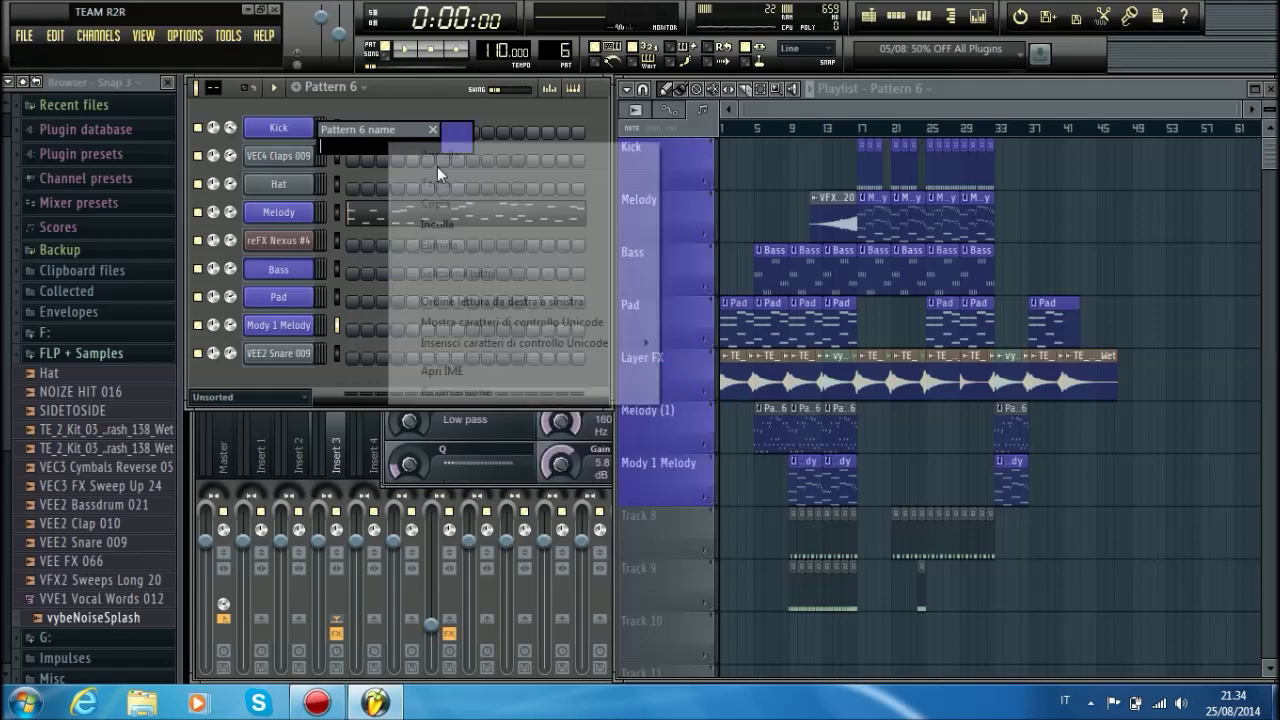
{"action": "left_click", "coordinate": [443, 221]}
{"action": "key", "text": "Return"}
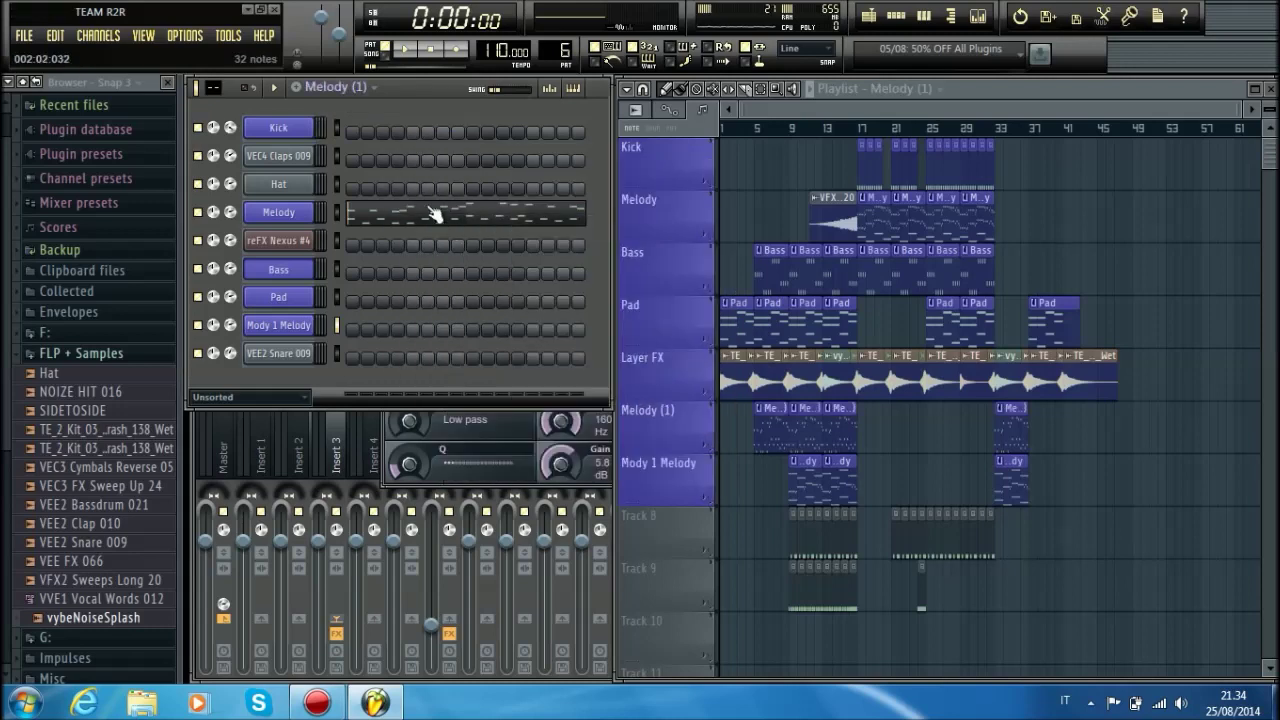
Step: Select Pattern 8 and rename its VEC4 Claps 009 channel "Clap" with the same blue colour
{"action": "scroll", "coordinate": [548, 49], "scroll_direction": "up", "scroll_amount": 1}
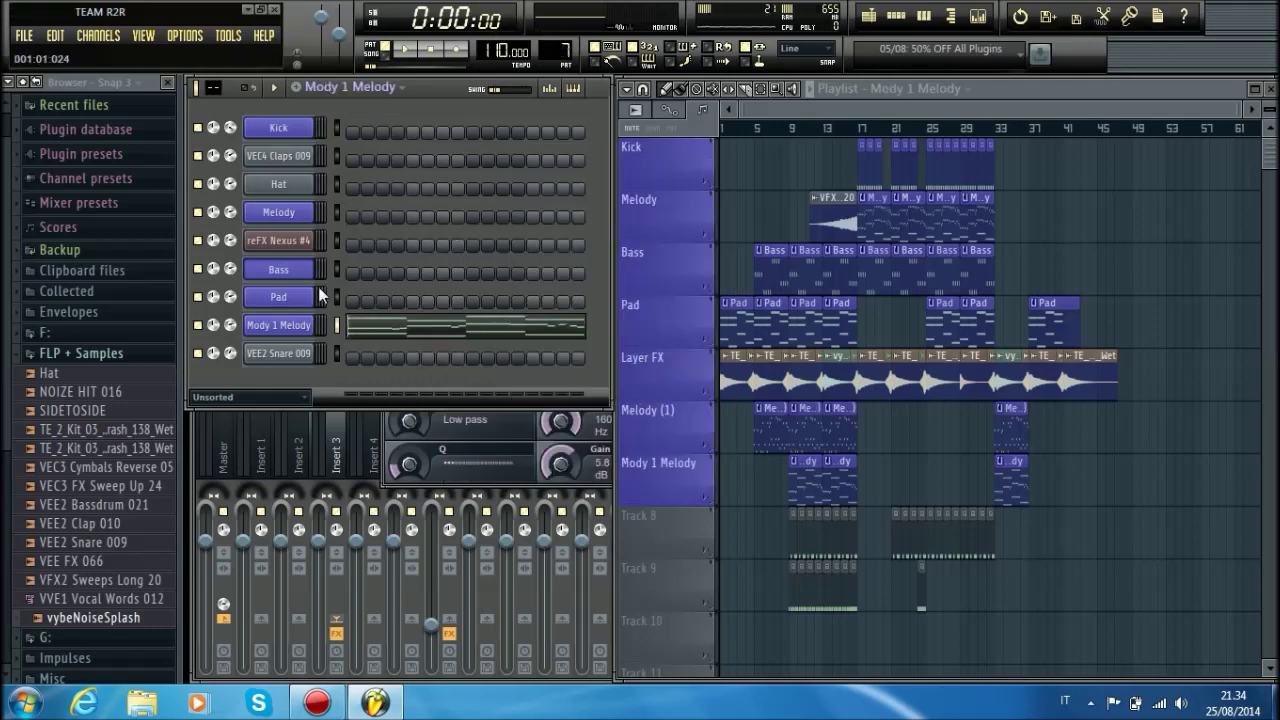
{"action": "scroll", "coordinate": [560, 49], "scroll_direction": "up", "scroll_amount": 2}
{"action": "right_click", "coordinate": [286, 155]}
{"action": "left_click", "coordinate": [322, 176]}
{"action": "left_click_drag", "start_coordinate": [262, 177], "coordinate": [68, 194]}
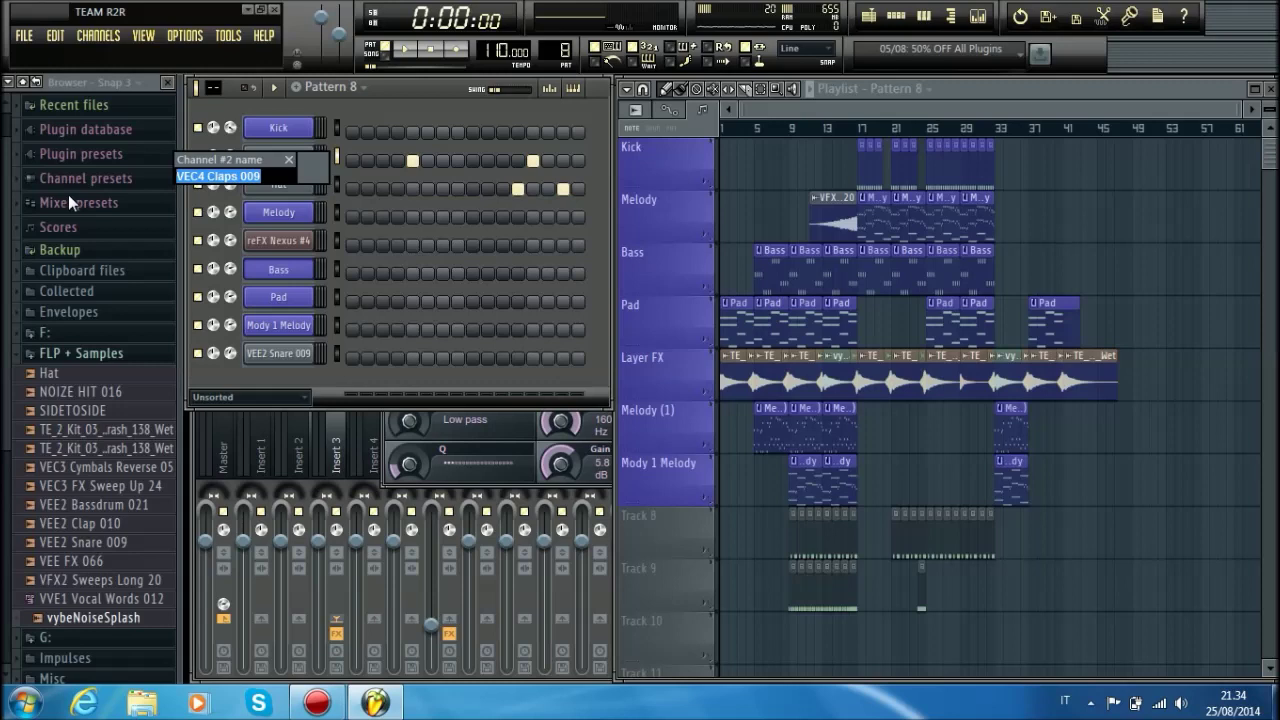
{"action": "type", "text": "Clap"}
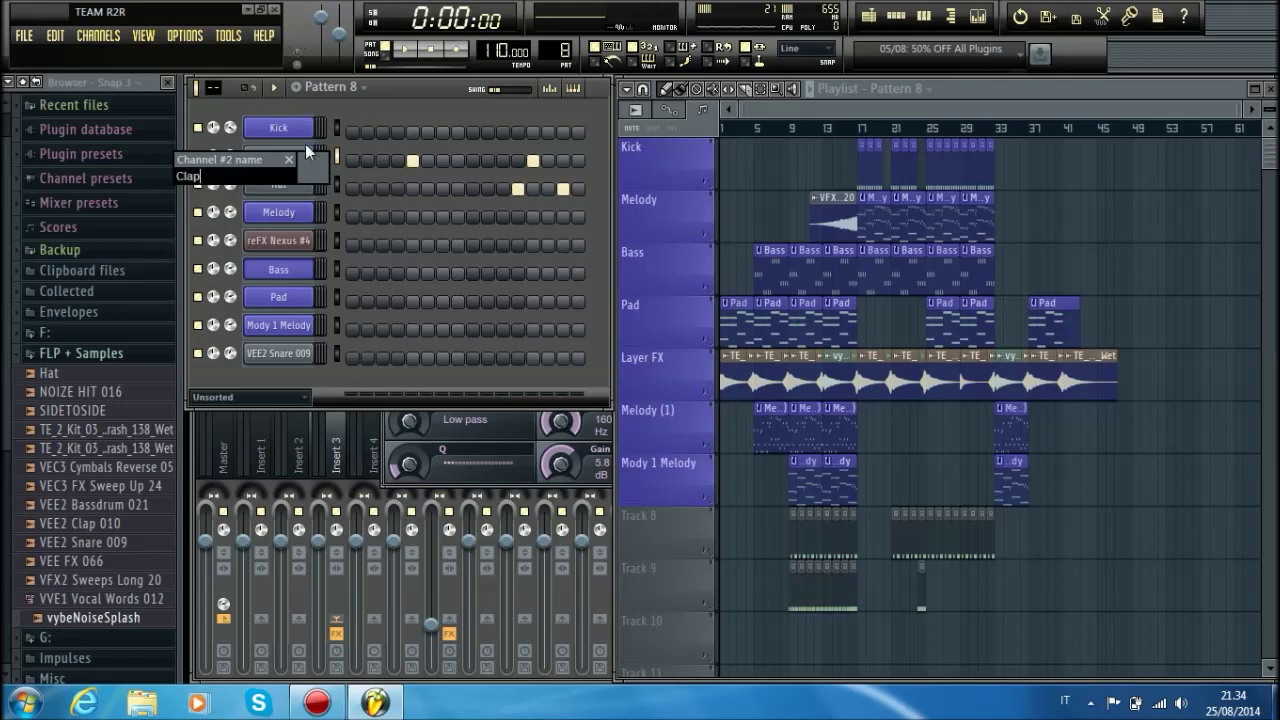
{"action": "left_click", "coordinate": [312, 175]}
{"action": "left_click", "coordinate": [303, 302]}
{"action": "key", "text": "Return"}
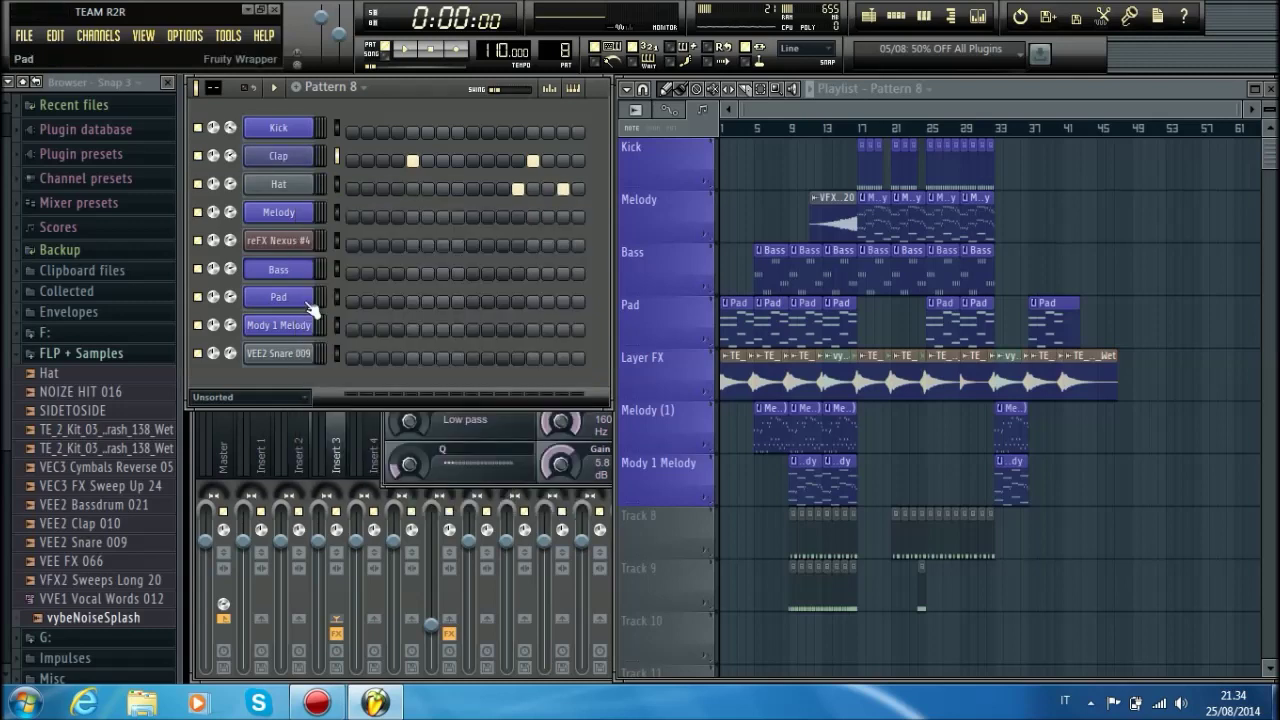
Step: Rename Pattern 8 as "Clap" and colour it blue
{"action": "left_click", "coordinate": [355, 88]}
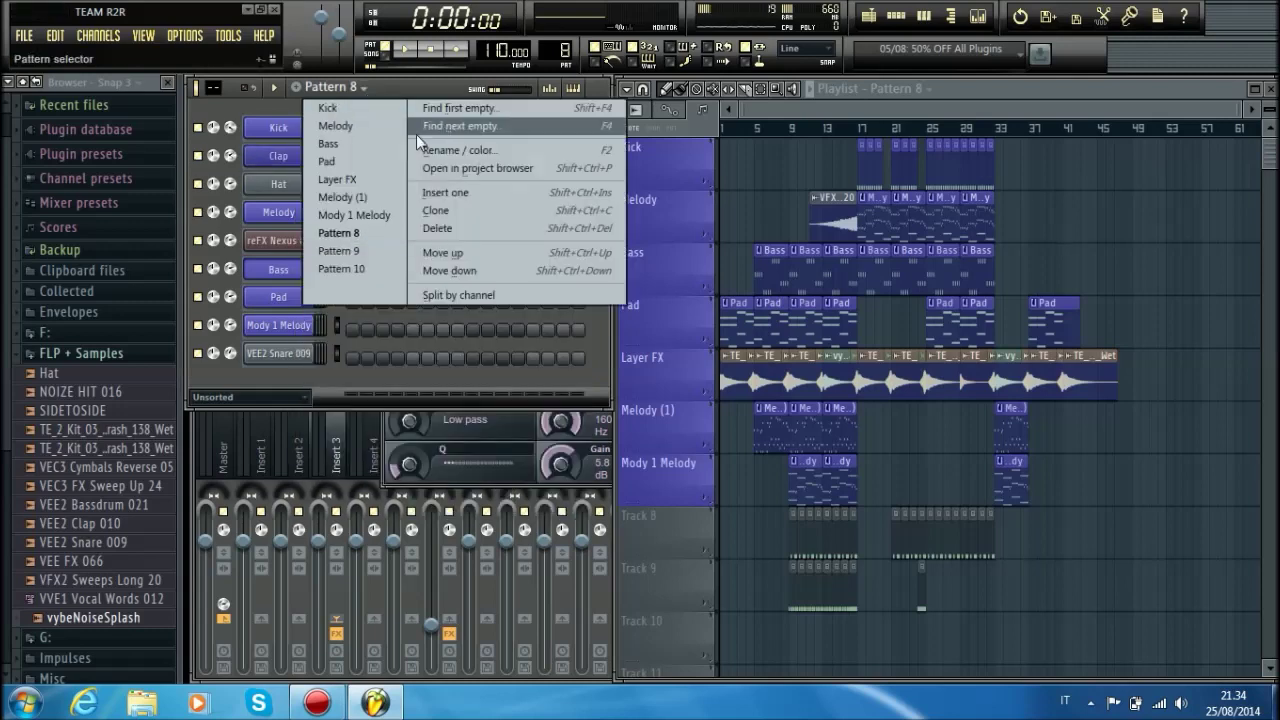
{"action": "left_click", "coordinate": [428, 150]}
{"action": "type", "text": "Clap"}
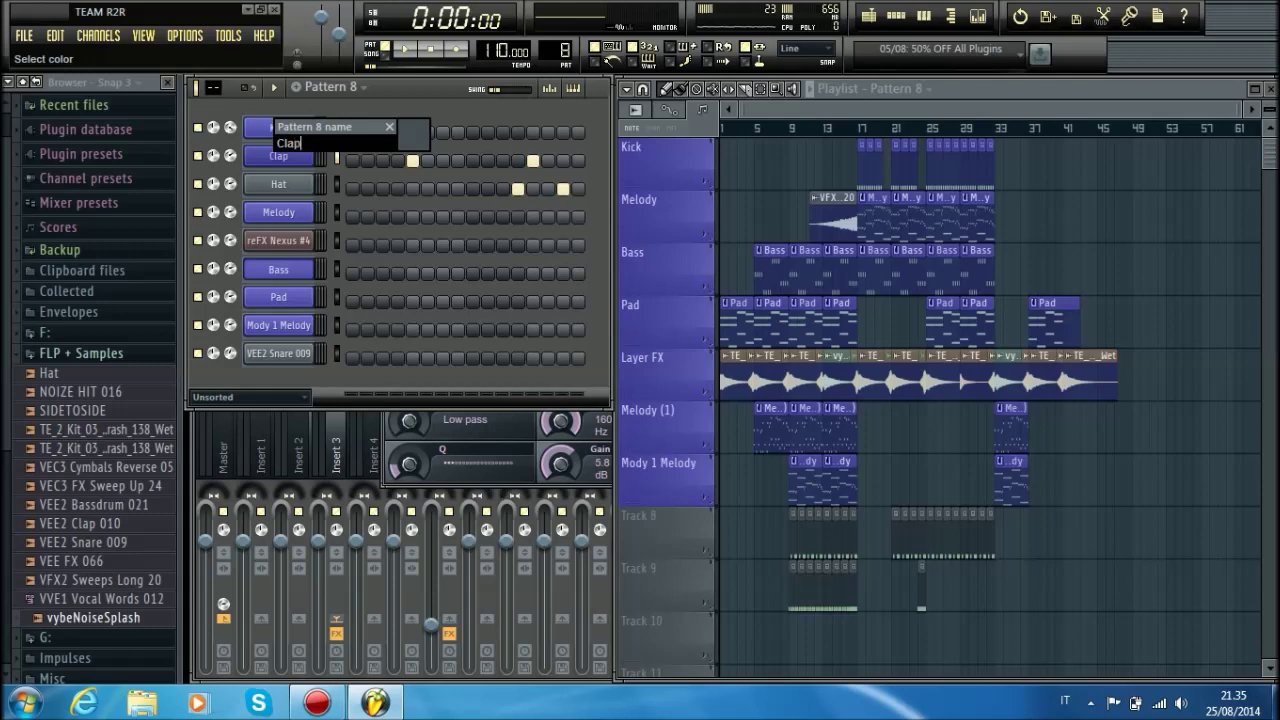
{"action": "left_click", "coordinate": [414, 142]}
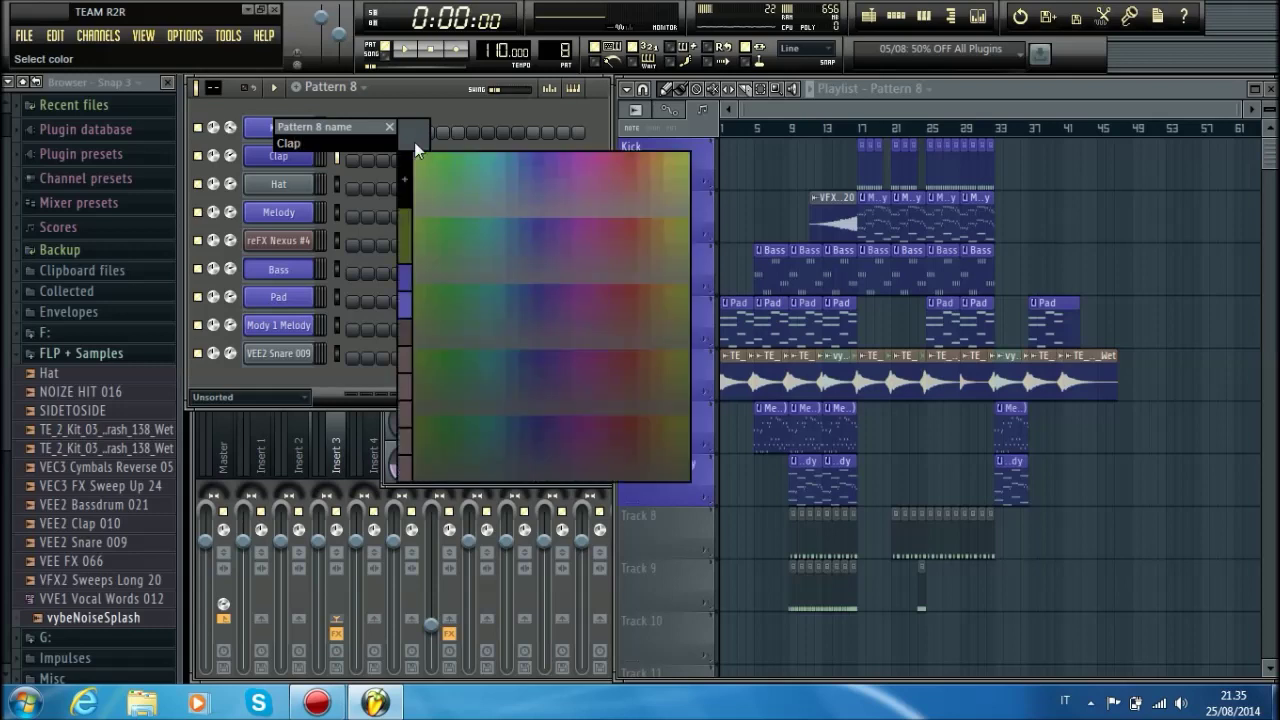
{"action": "left_click", "coordinate": [409, 276]}
{"action": "key", "text": "Return"}
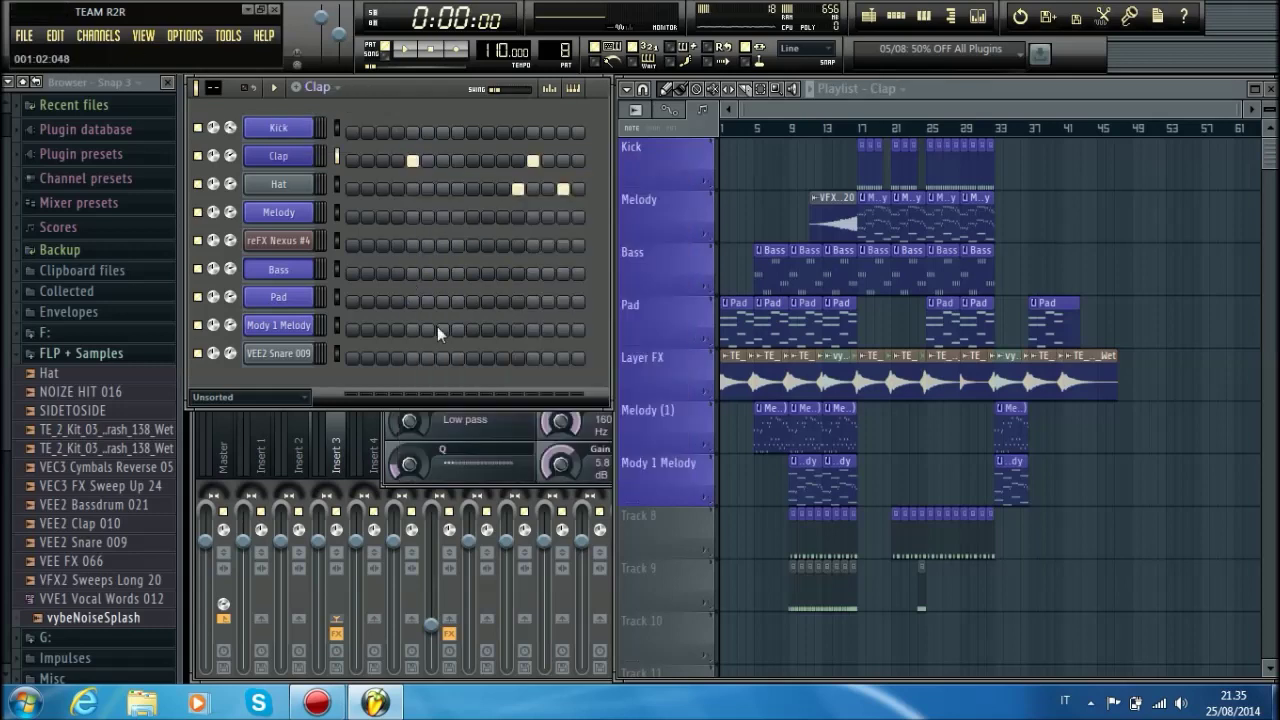
Step: Name playlist Track 8 "Clap" and colour it blue
{"action": "right_click", "coordinate": [649, 512]}
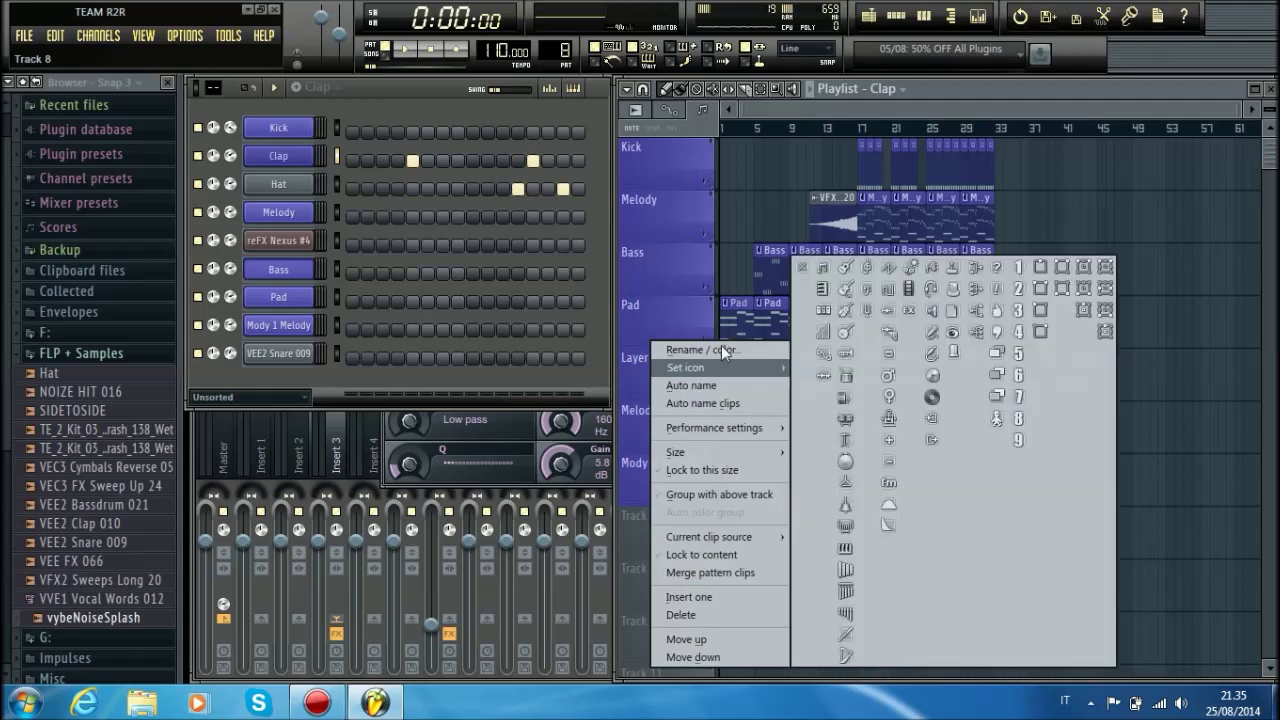
{"action": "left_click", "coordinate": [724, 349]}
{"action": "type", "text": "Clap"}
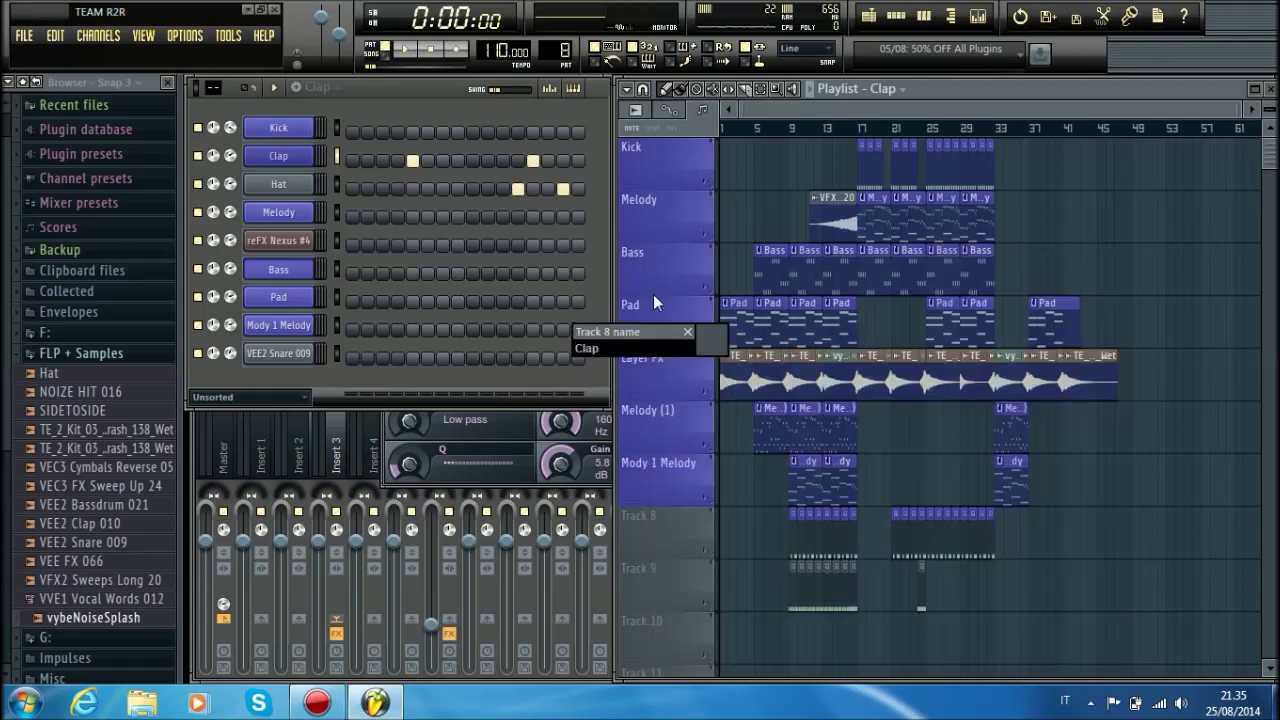
{"action": "left_click", "coordinate": [723, 338]}
{"action": "left_click", "coordinate": [702, 461]}
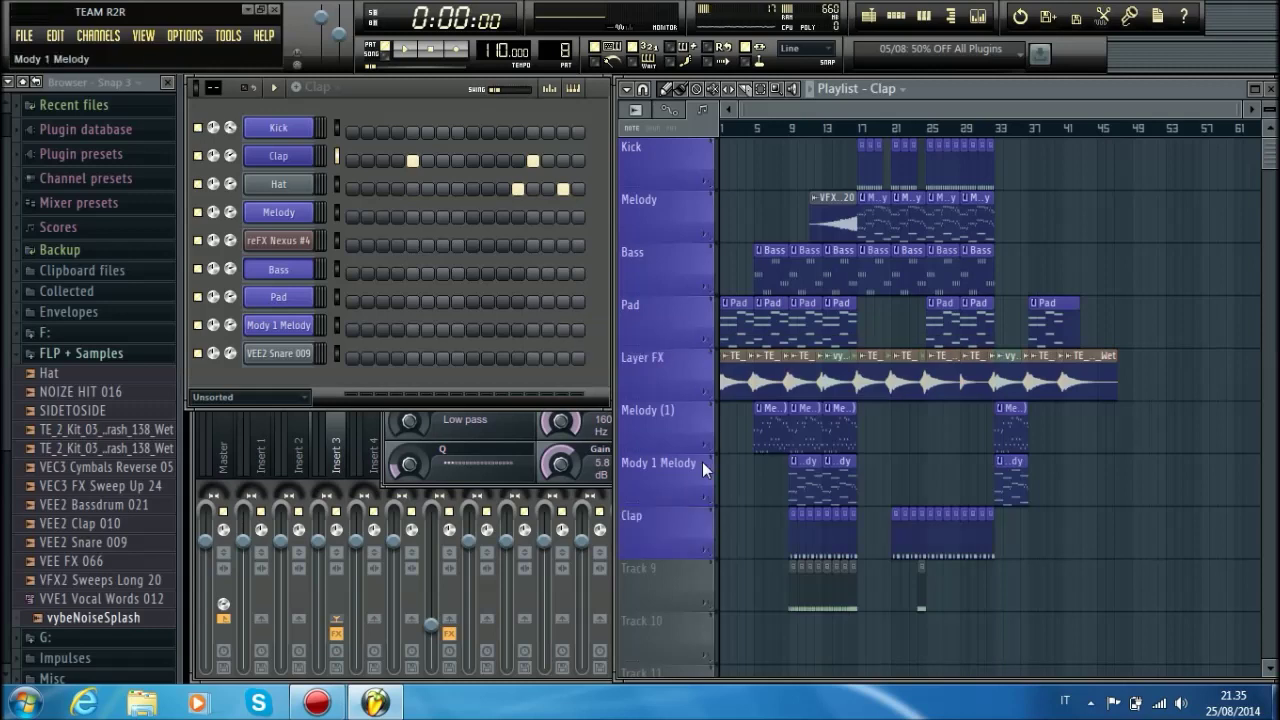
Step: Send the Hat channel's steps in the Clap pattern to the piano roll and close the piano roll
{"action": "left_click", "coordinate": [280, 184]}
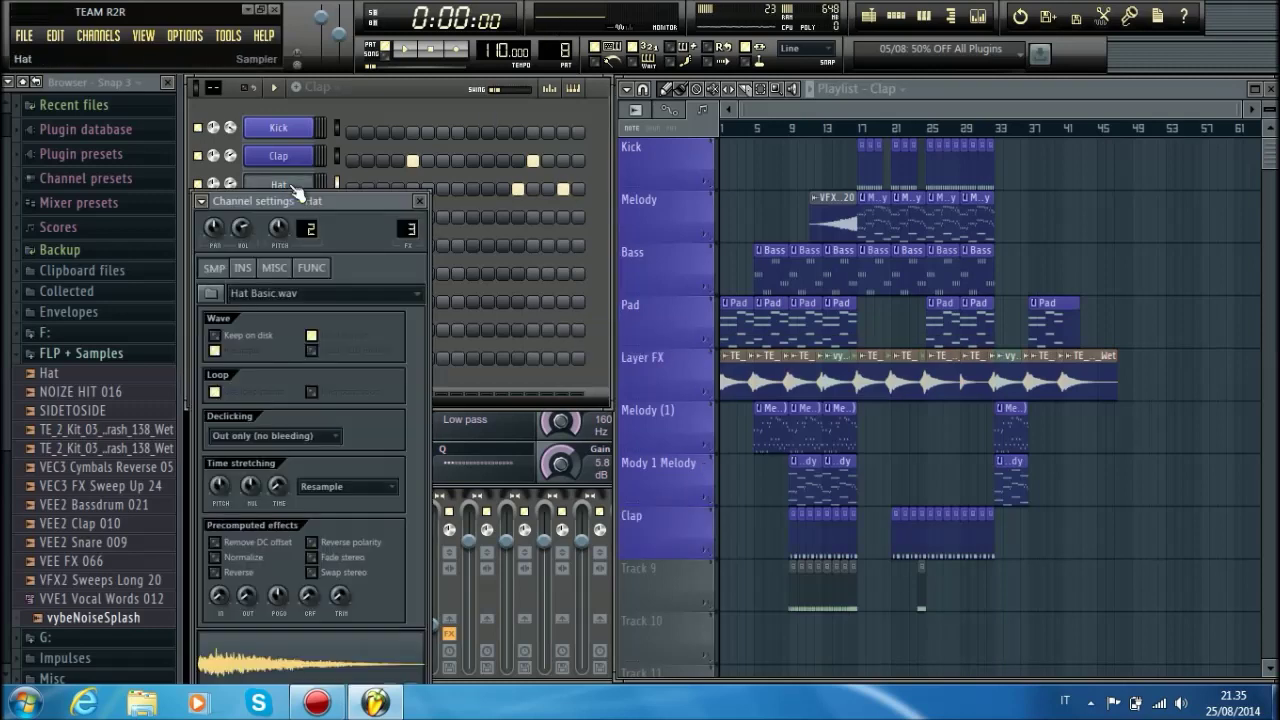
{"action": "right_click", "coordinate": [299, 184]}
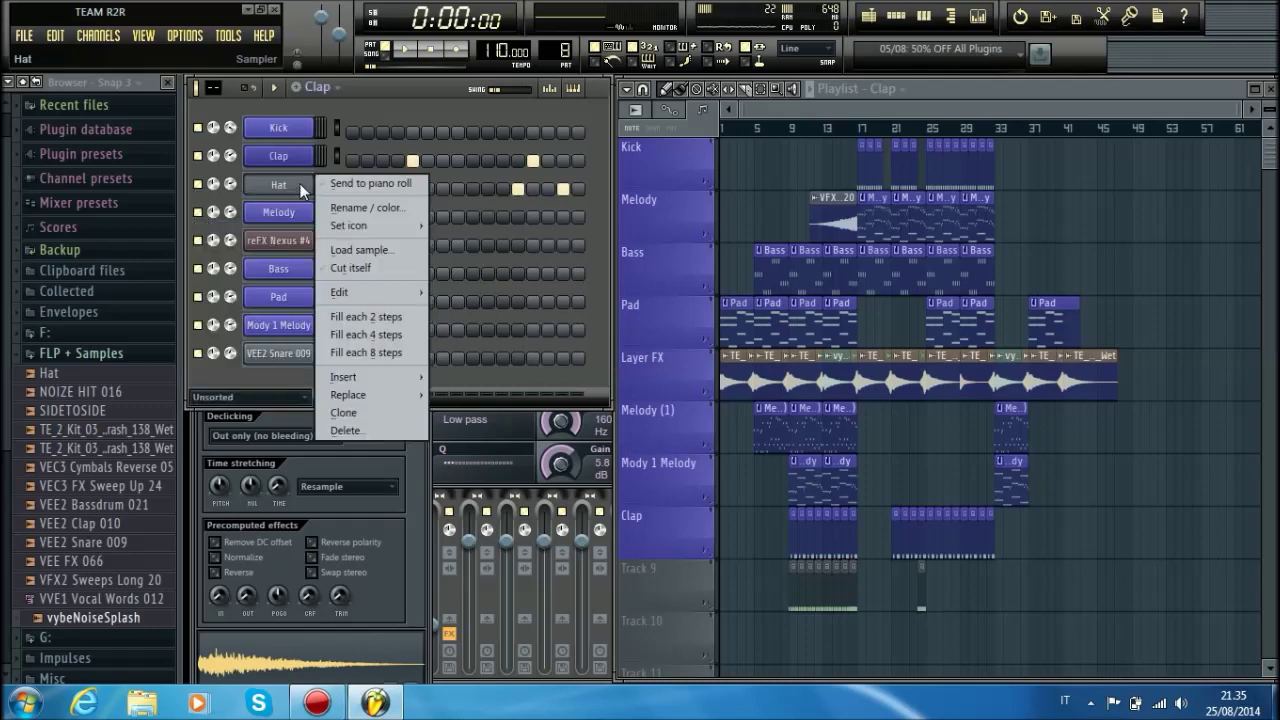
{"action": "left_click", "coordinate": [340, 184]}
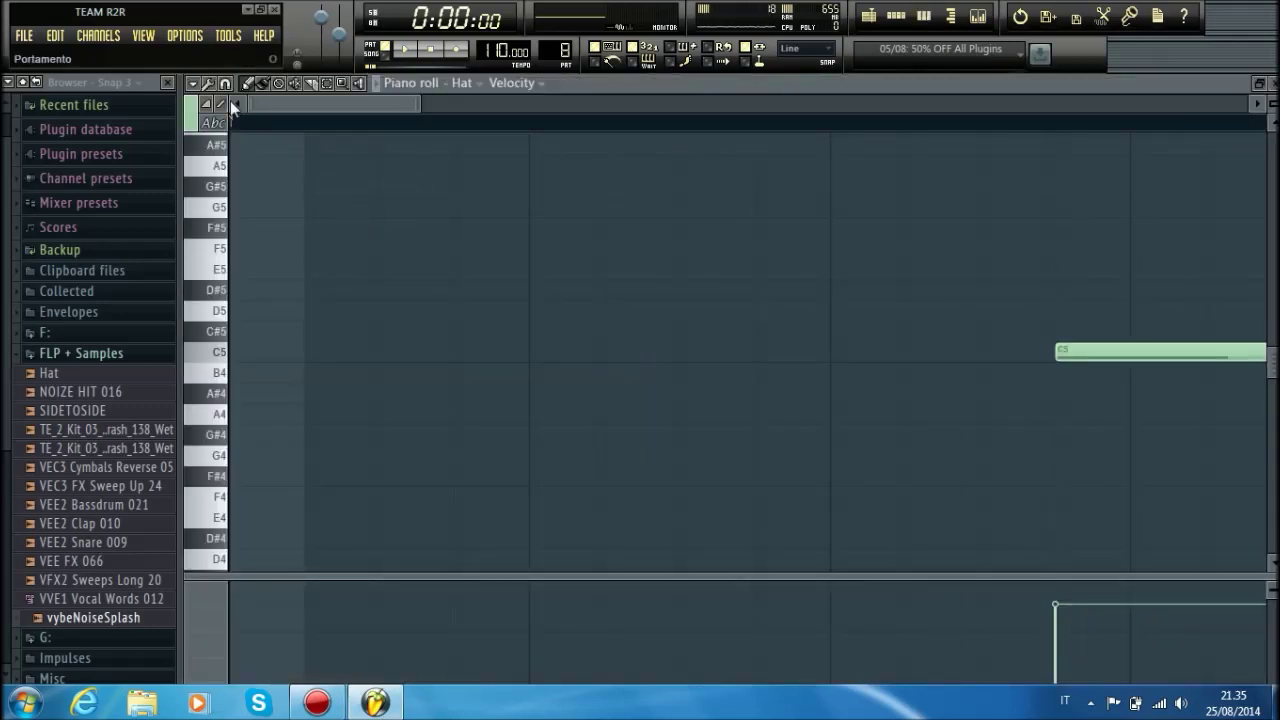
{"action": "left_click", "coordinate": [1274, 83]}
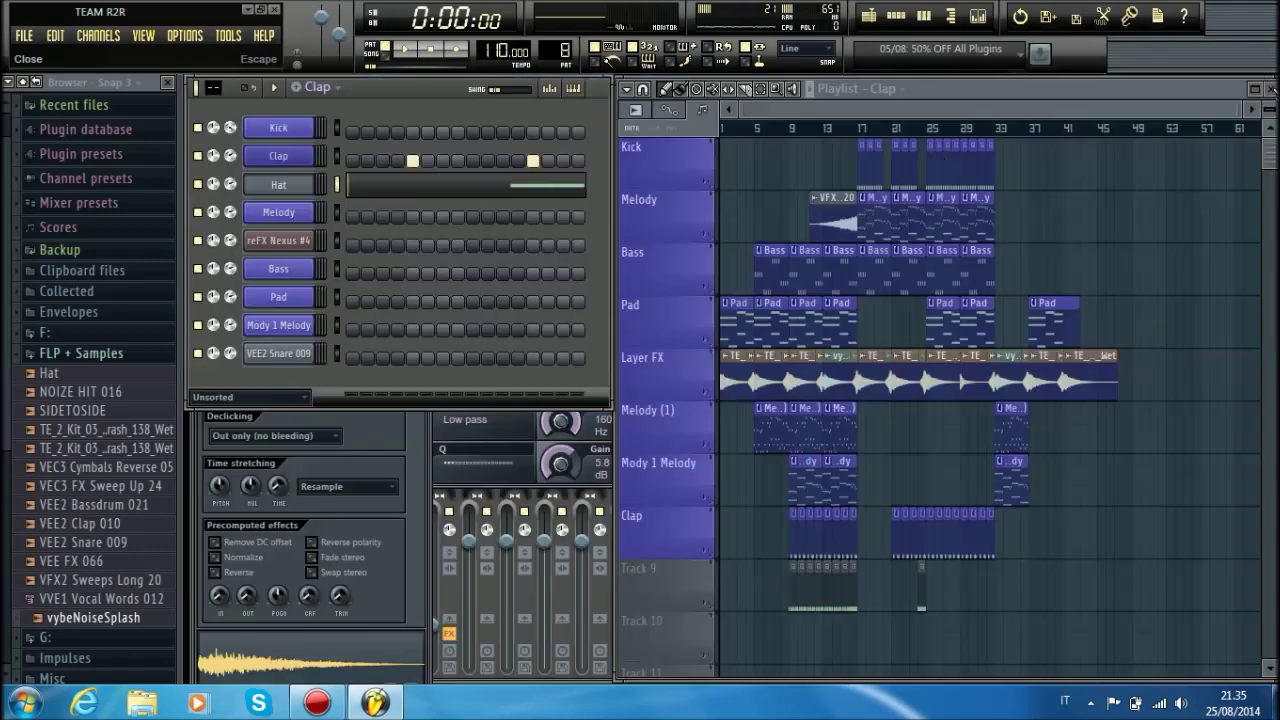
Step: Colour the Hat channel the same blue, keeping its name
{"action": "right_click", "coordinate": [297, 194]}
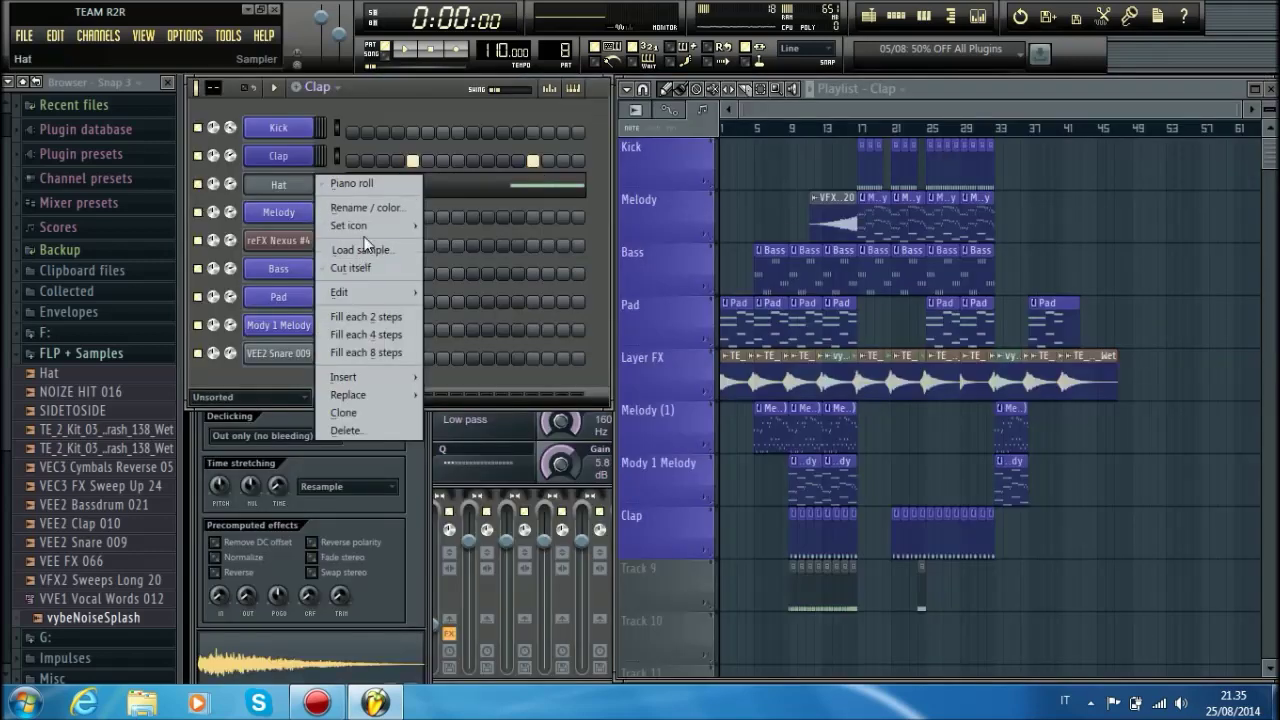
{"action": "left_click", "coordinate": [381, 209]}
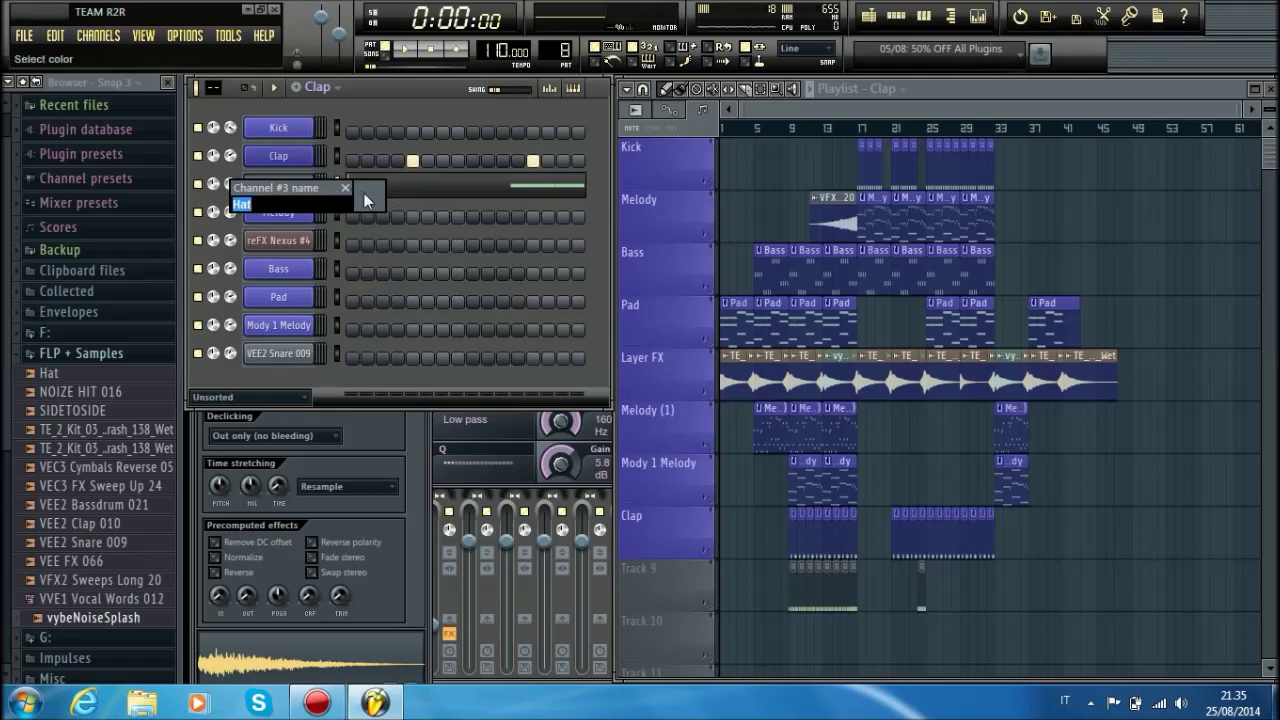
{"action": "left_click", "coordinate": [364, 193]}
{"action": "left_click", "coordinate": [362, 336]}
{"action": "key", "text": "Return"}
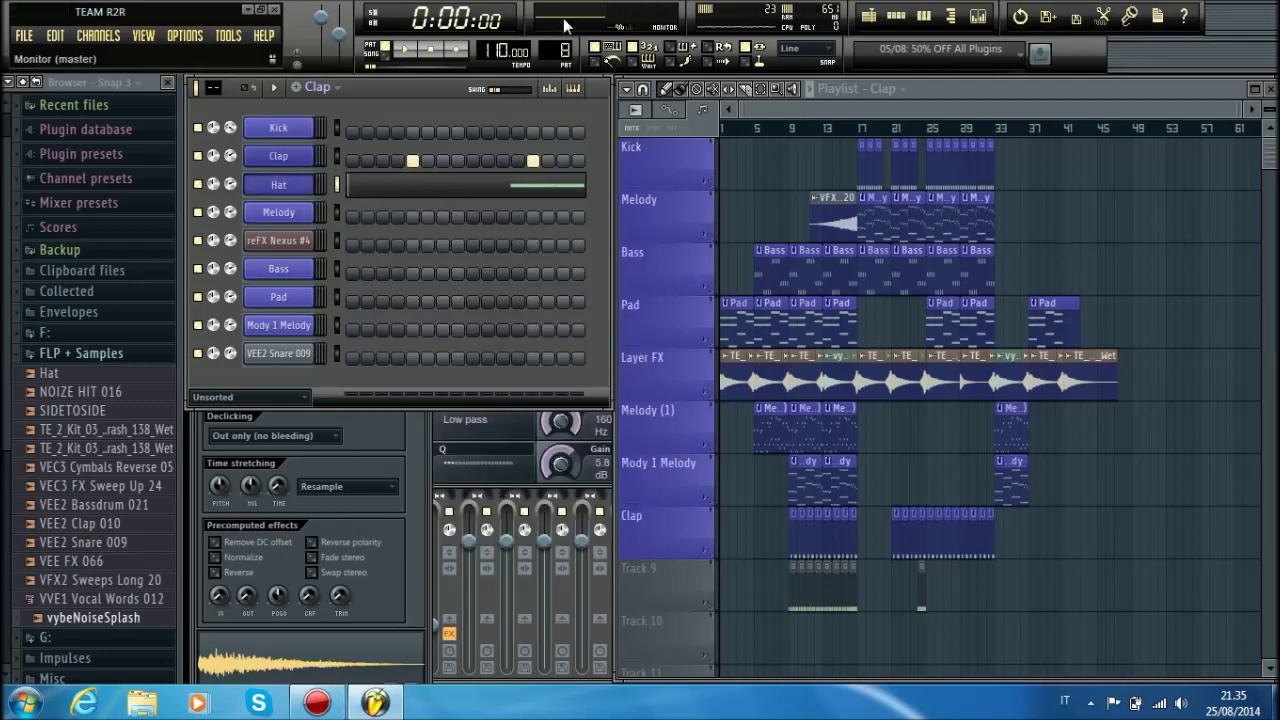
Step: Rename the VEE2 Snare 009 channel as "Snare" and colour it the same blue as the other channels
{"action": "left_click_drag", "start_coordinate": [556, 50], "coordinate": [556, 90]}
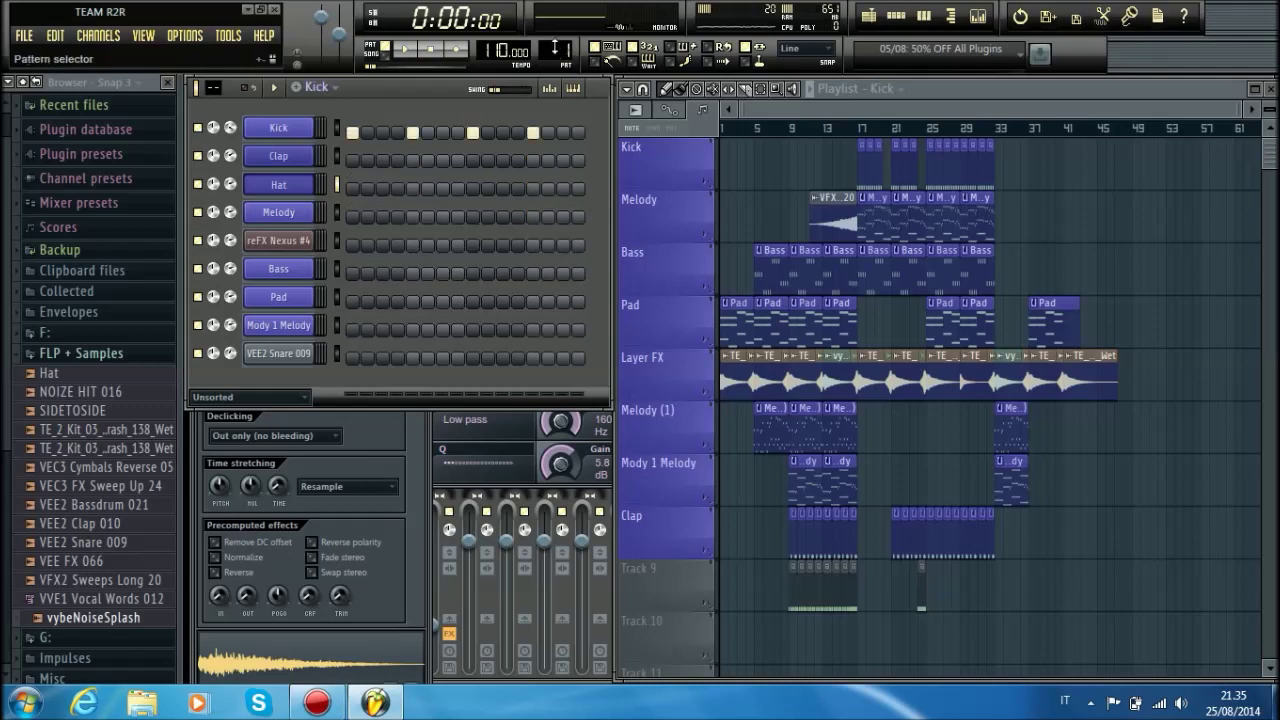
{"action": "scroll", "coordinate": [562, 48], "scroll_direction": "up", "scroll_amount": 7}
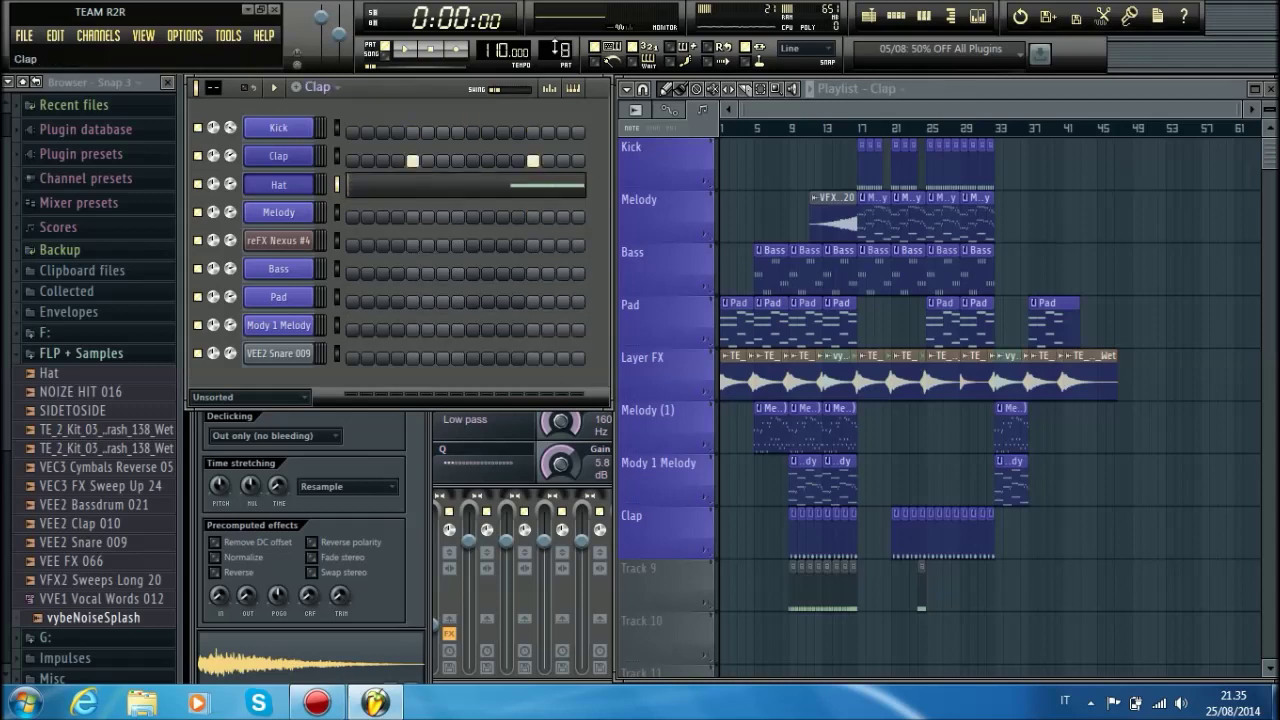
{"action": "scroll", "coordinate": [562, 48], "scroll_direction": "up", "scroll_amount": 1}
{"action": "scroll", "coordinate": [562, 48], "scroll_direction": "up", "scroll_amount": 2}
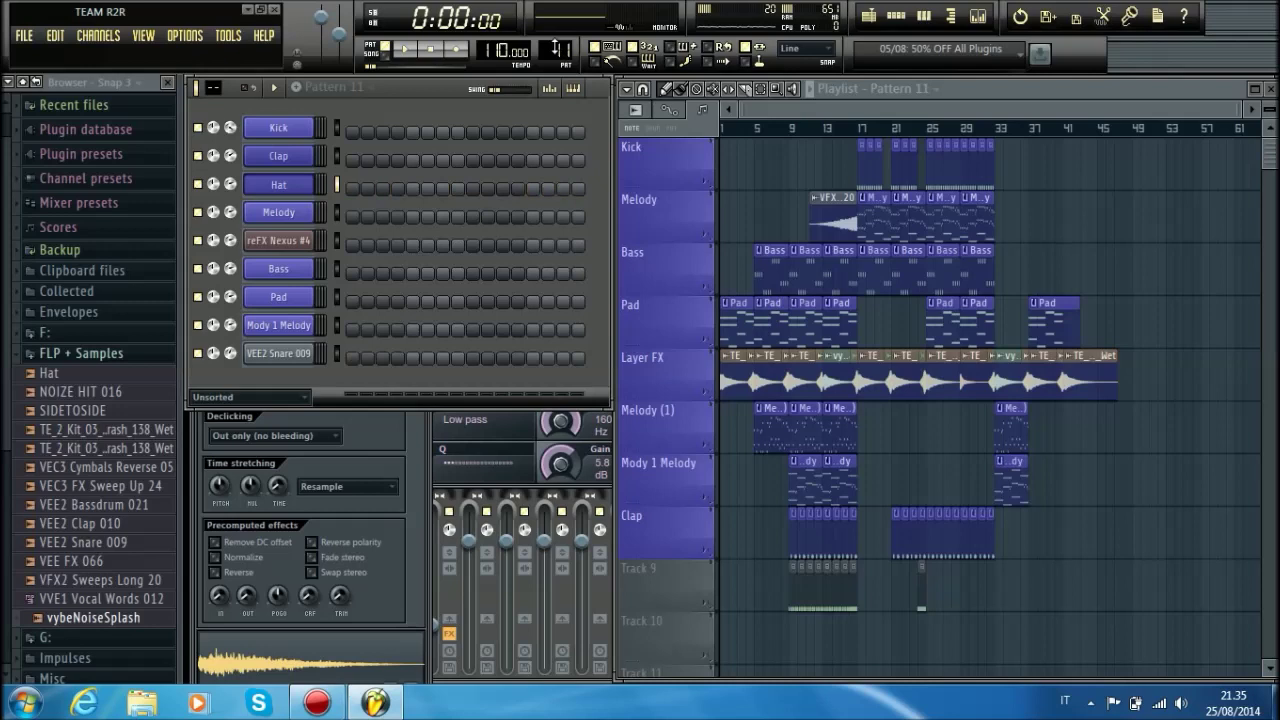
{"action": "right_click", "coordinate": [312, 352]}
{"action": "left_click", "coordinate": [367, 378]}
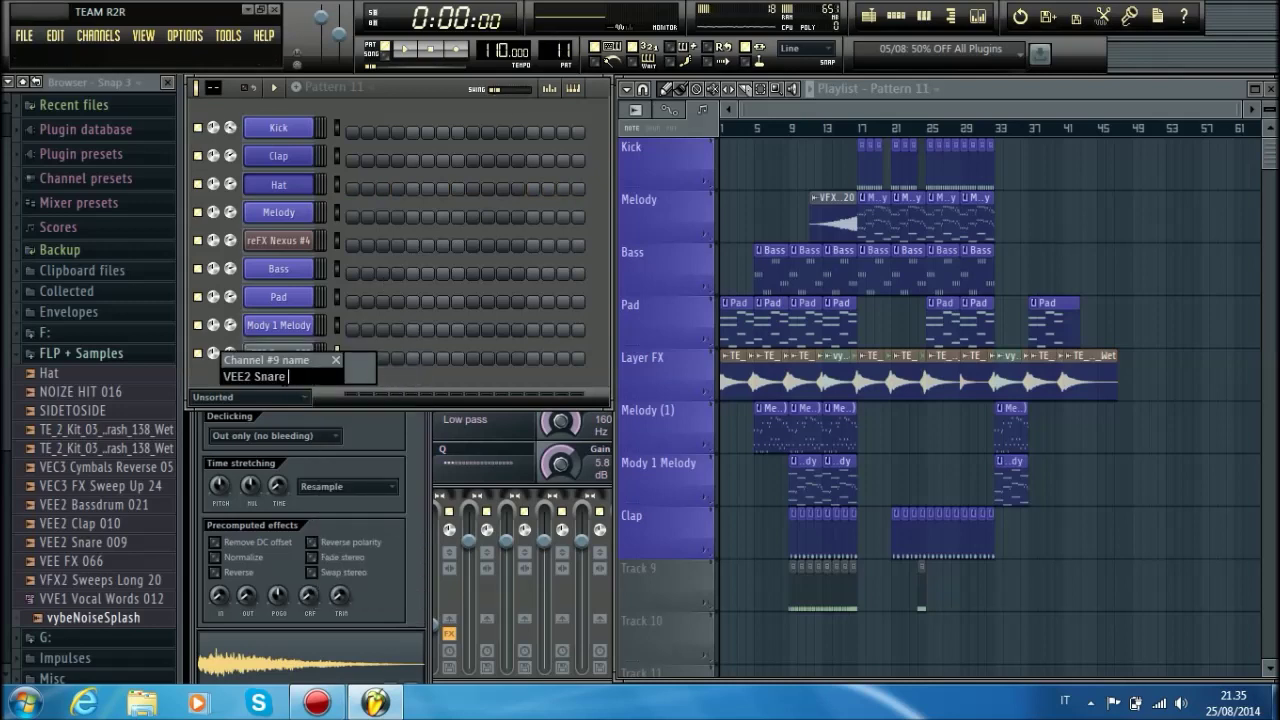
{"action": "right_click", "coordinate": [249, 378]}
{"action": "key", "text": "Escape"}
{"action": "left_click", "coordinate": [360, 367]}
{"action": "left_click", "coordinate": [371, 430]}
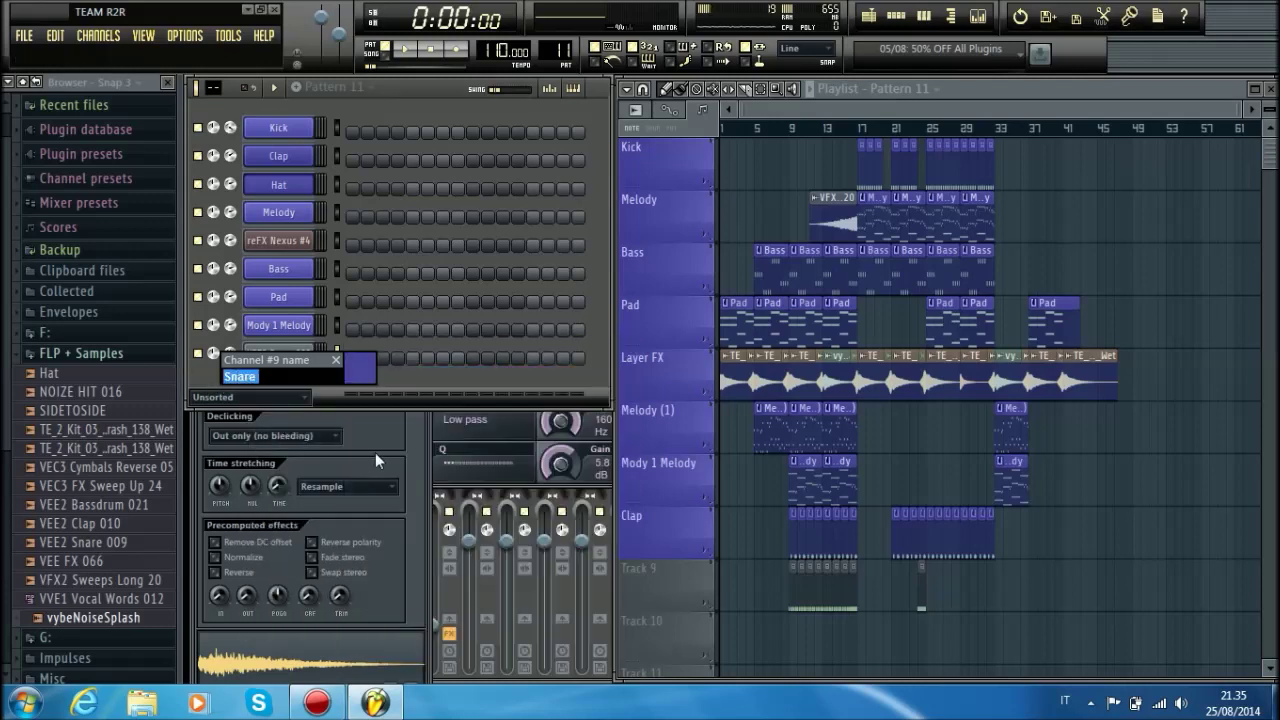
{"action": "key", "text": "Return"}
Step: Rename Pattern 11 as "Snare" and colour it blue
{"action": "left_click", "coordinate": [380, 91]}
{"action": "left_click", "coordinate": [470, 157]}
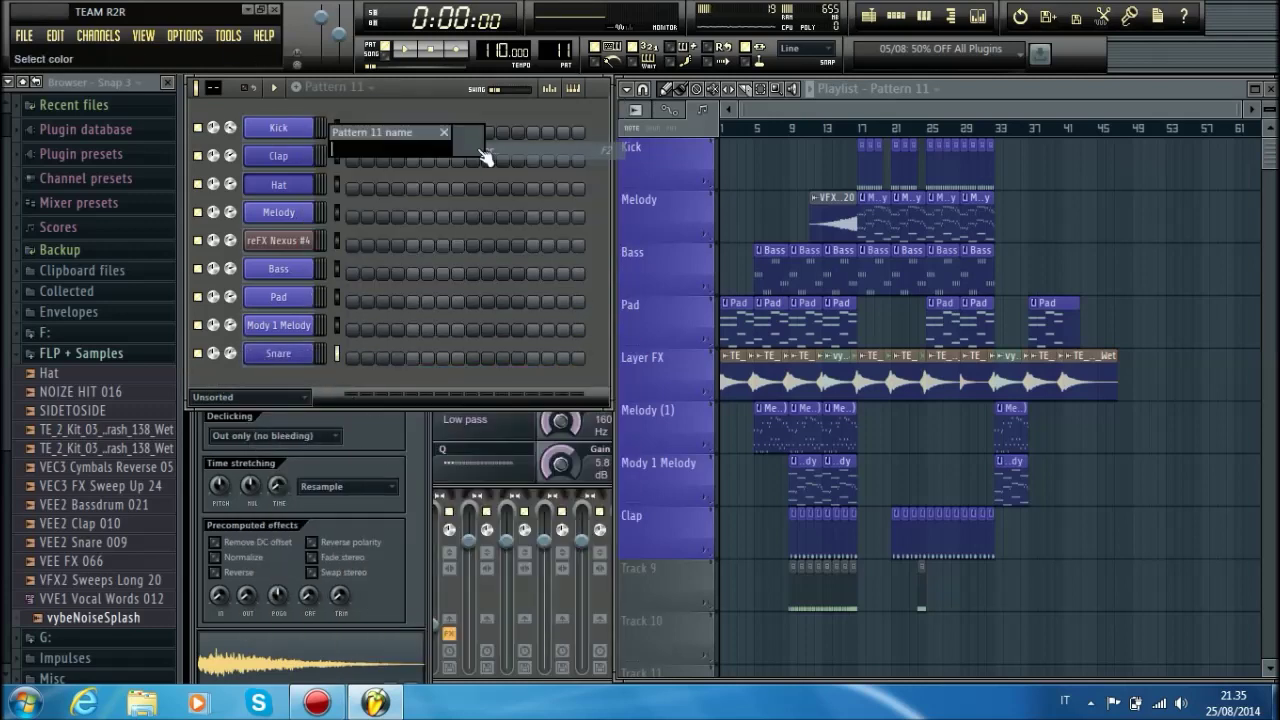
{"action": "right_click", "coordinate": [440, 150]}
{"action": "left_click", "coordinate": [487, 232]}
{"action": "left_click", "coordinate": [468, 145]}
{"action": "left_click", "coordinate": [465, 281]}
{"action": "key", "text": "Return"}
Step: Switch to Pattern 10, which holds the snare steps, rename it "Snare" and colour it blue
{"action": "right_click", "coordinate": [682, 590]}
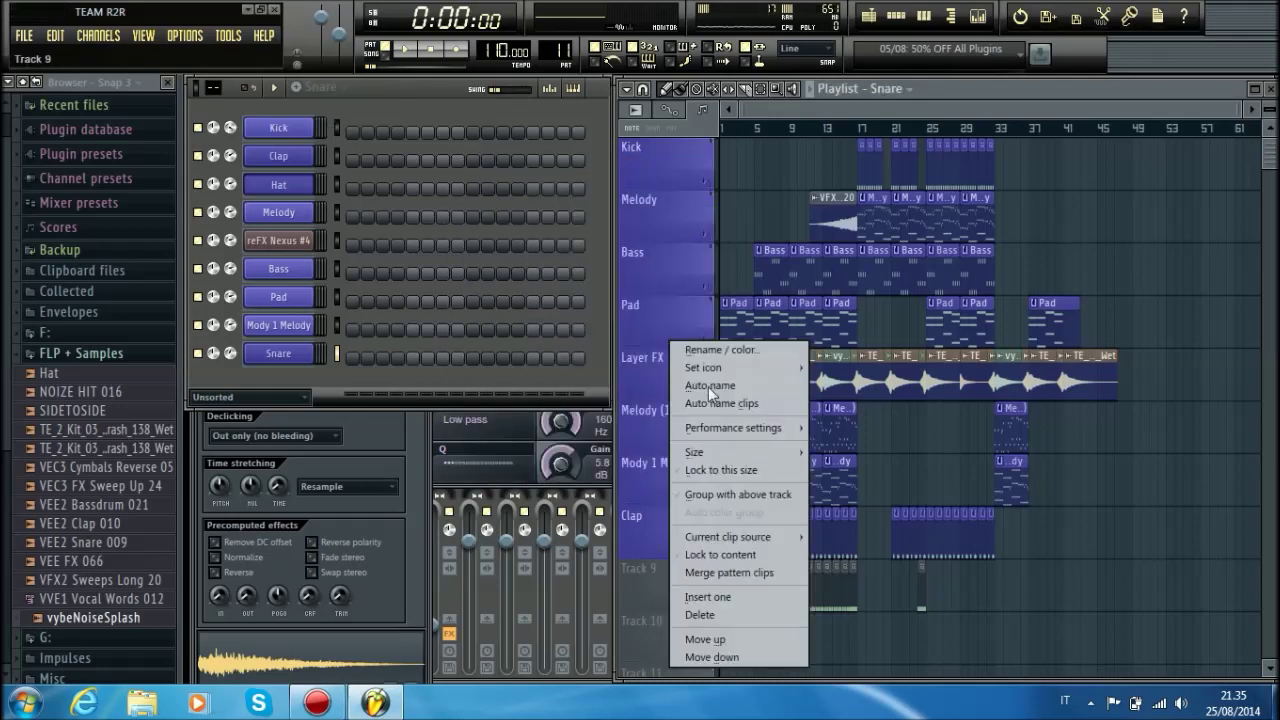
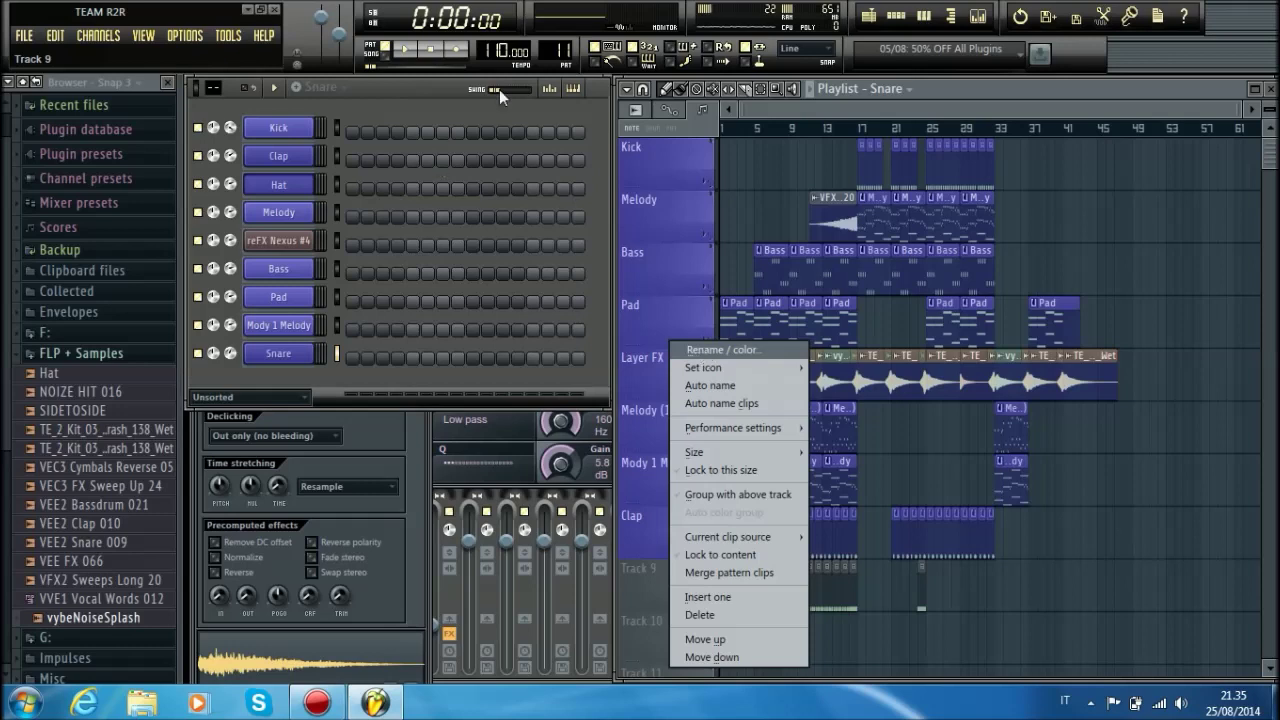
{"action": "left_click", "coordinate": [553, 49]}
{"action": "scroll", "coordinate": [553, 50], "scroll_direction": "down", "scroll_amount": 2}
{"action": "scroll", "coordinate": [553, 50], "scroll_direction": "up", "scroll_amount": 1}
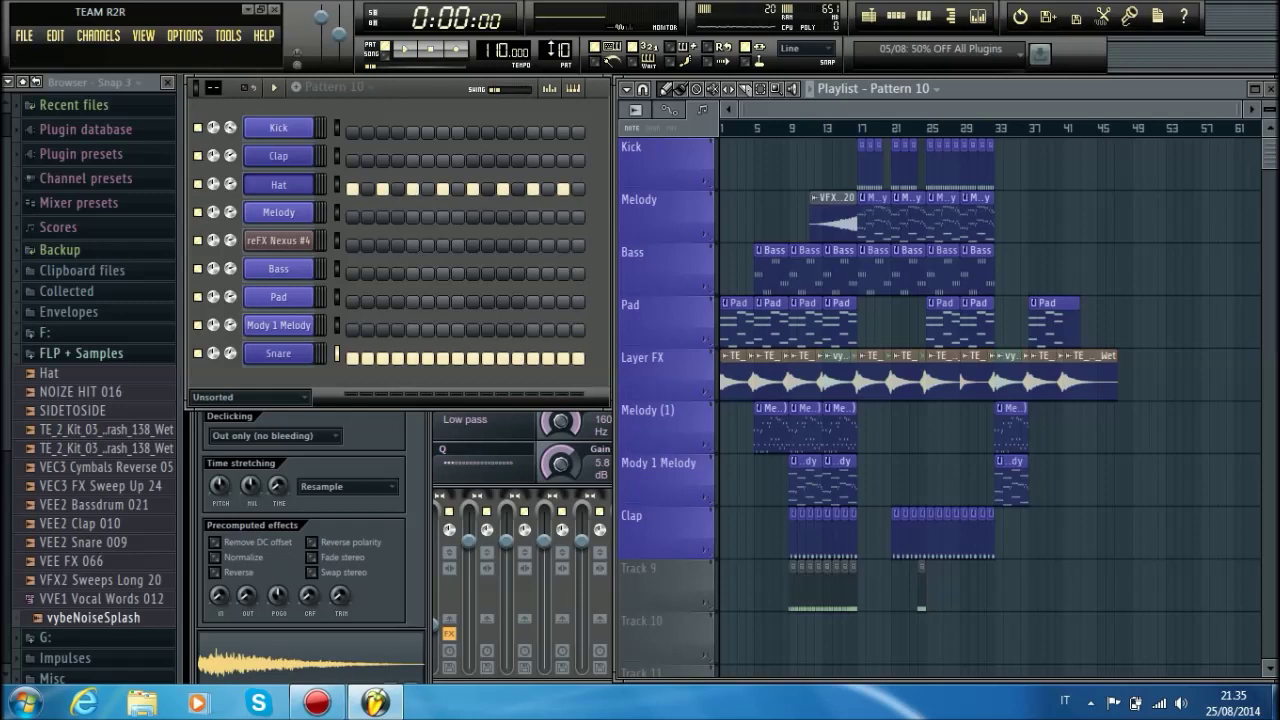
{"action": "left_click", "coordinate": [335, 87]}
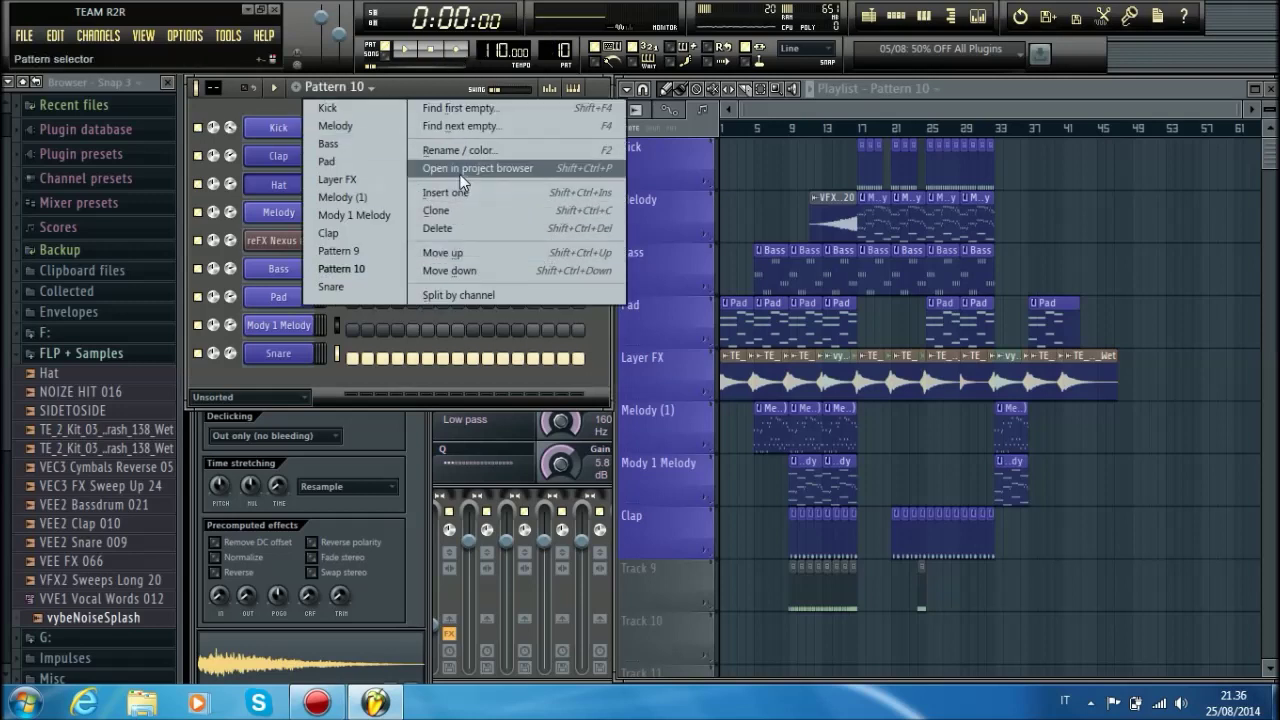
{"action": "left_click", "coordinate": [460, 150]}
{"action": "right_click", "coordinate": [369, 153]}
{"action": "left_click", "coordinate": [428, 236]}
{"action": "left_click", "coordinate": [448, 145]}
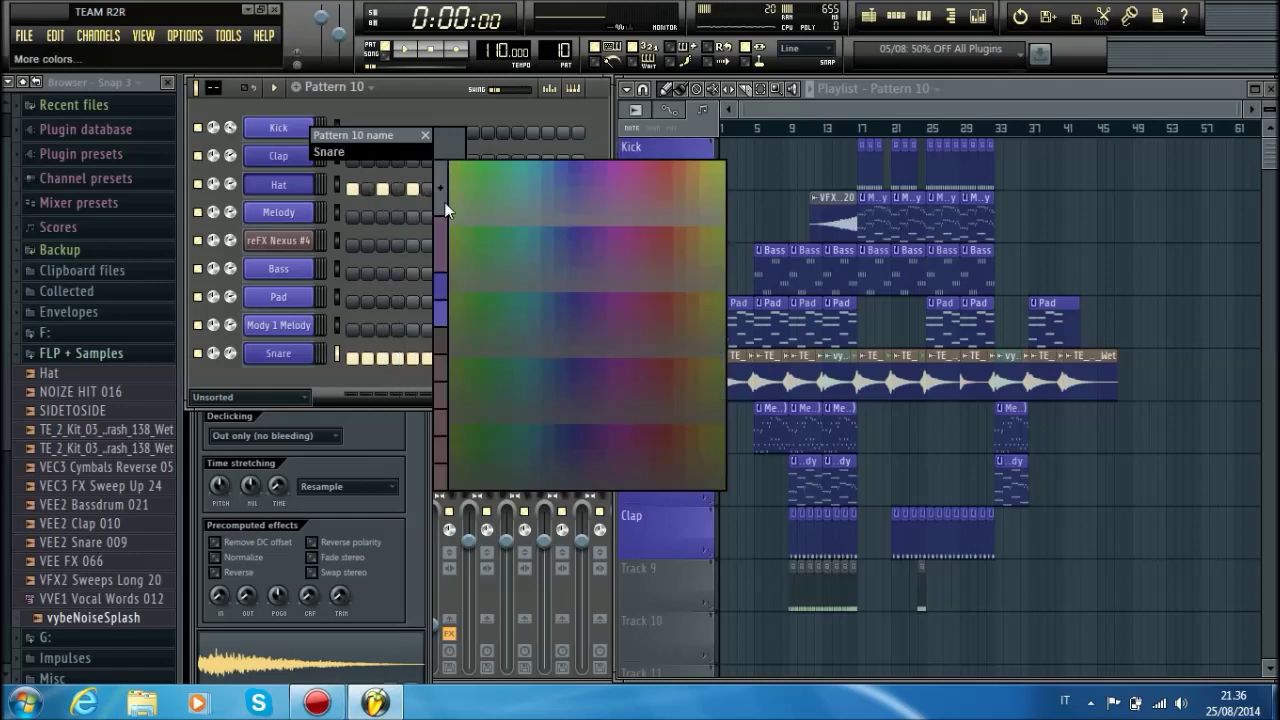
{"action": "left_click", "coordinate": [444, 281]}
Step: Name playlist Track 9 "Snare" and colour it blue
{"action": "right_click", "coordinate": [652, 568]}
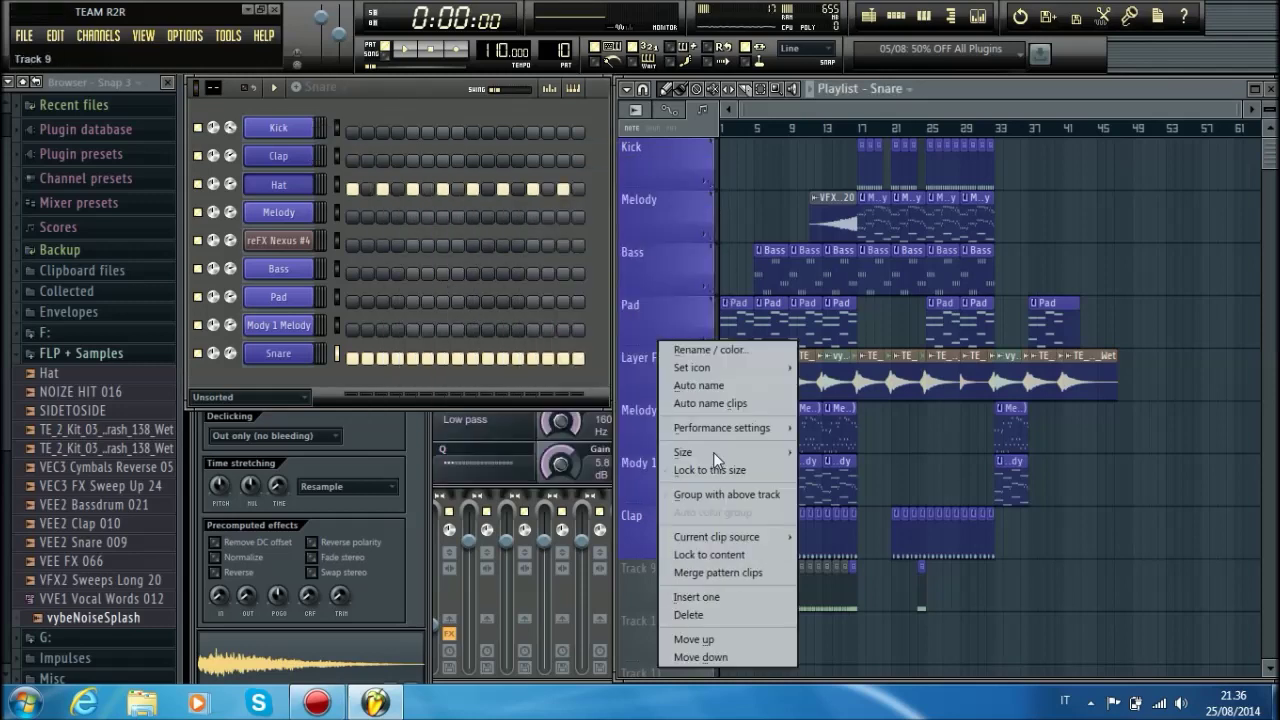
{"action": "left_click", "coordinate": [689, 351]}
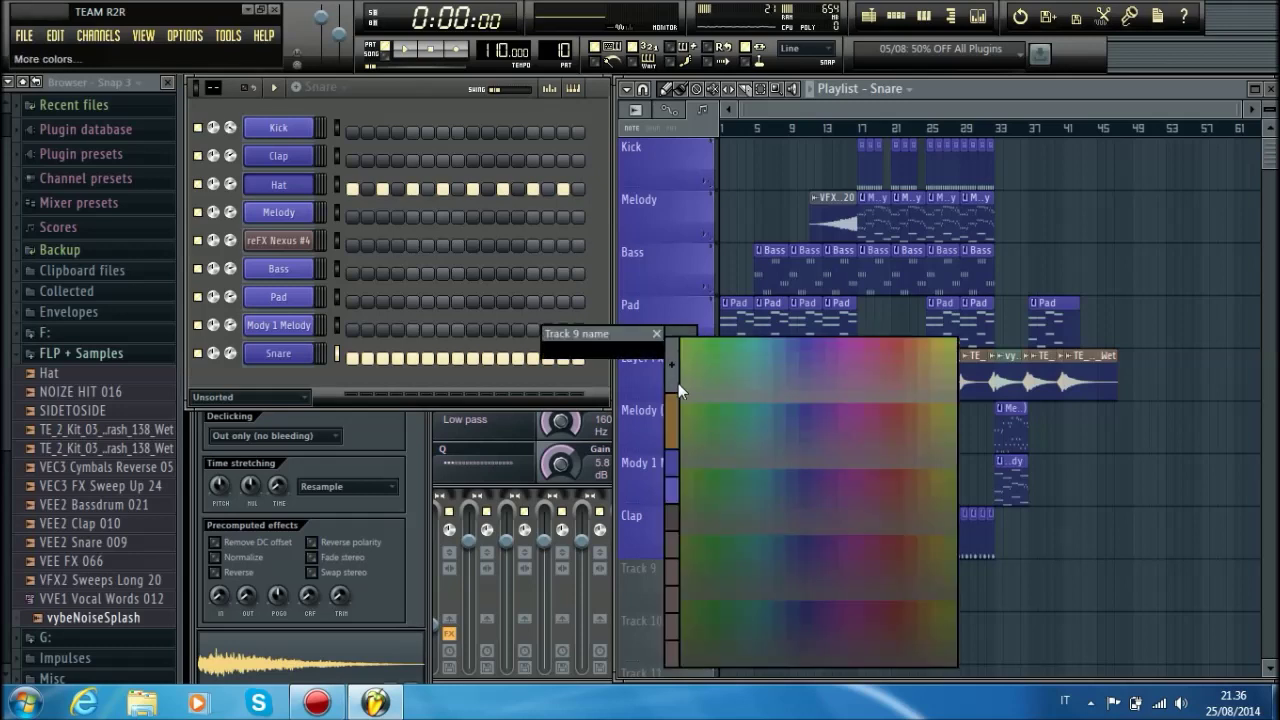
{"action": "left_click", "coordinate": [679, 465]}
{"action": "right_click", "coordinate": [621, 346]}
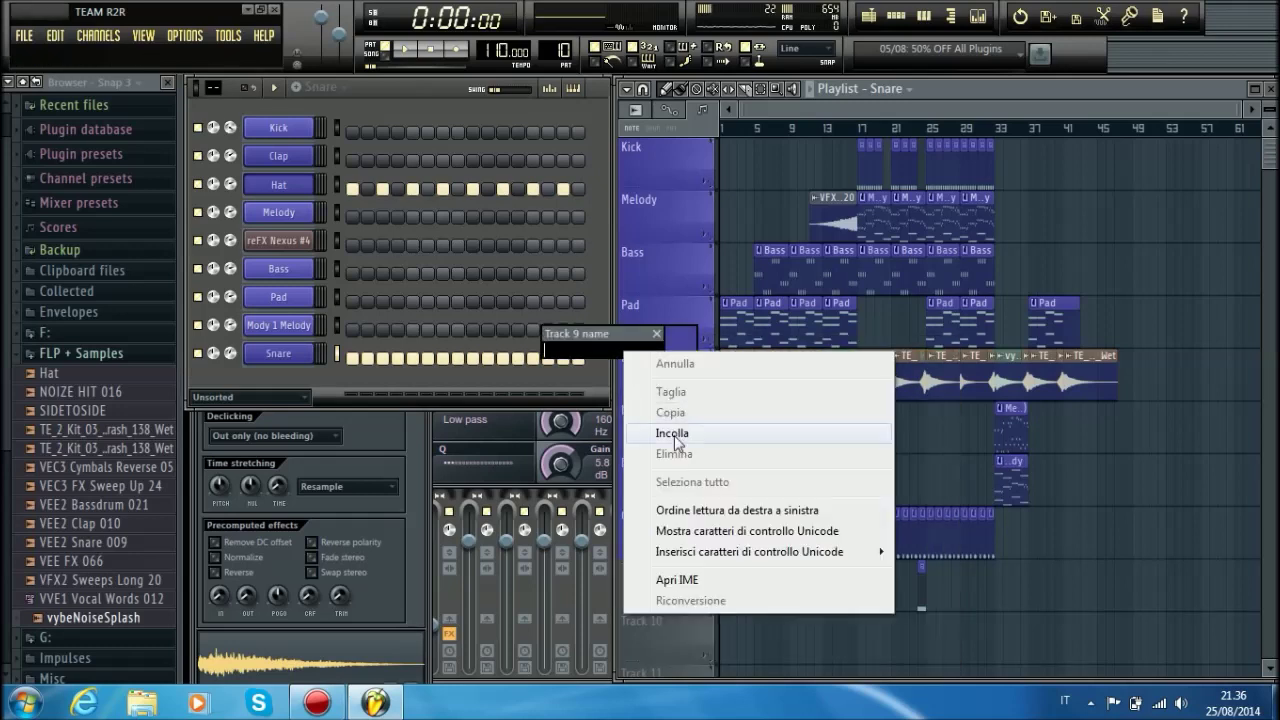
{"action": "left_click", "coordinate": [674, 432]}
{"action": "key", "text": "Return"}
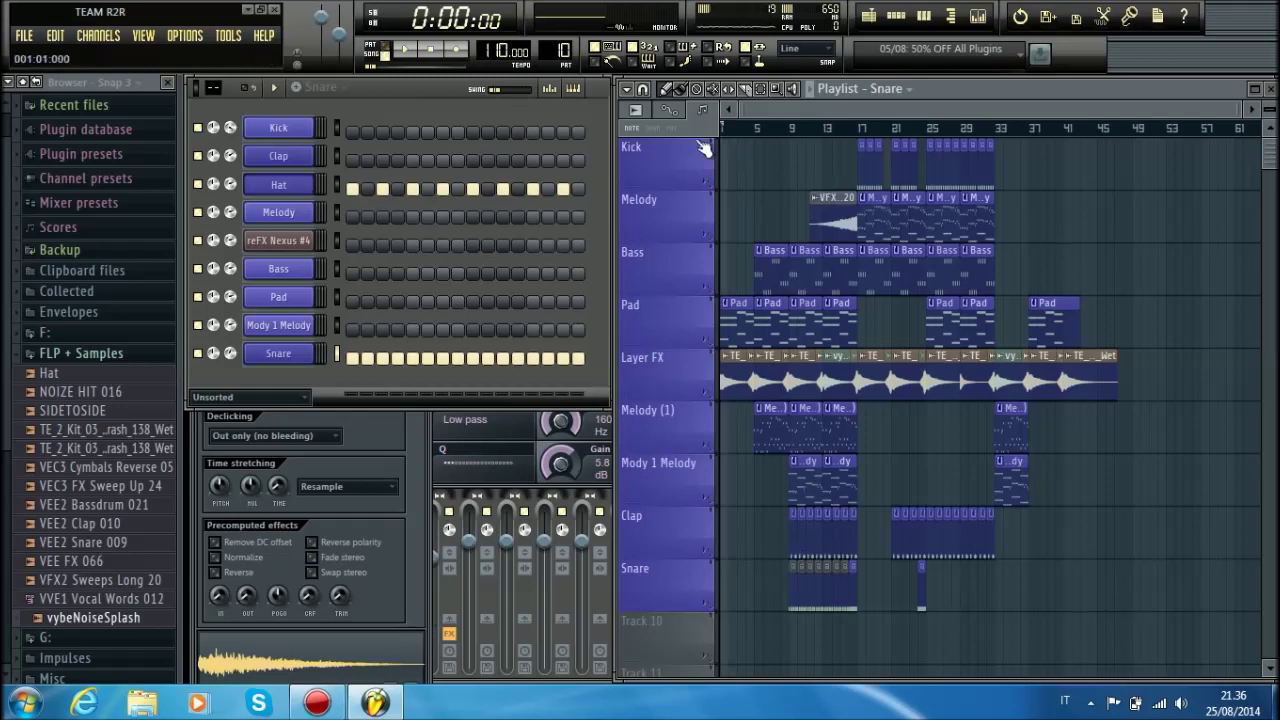
Step: Select the Mody 1 Melody pattern, route its channel to mixer track 4 and show the mixer
{"action": "scroll", "coordinate": [564, 50], "scroll_direction": "down", "scroll_amount": 4}
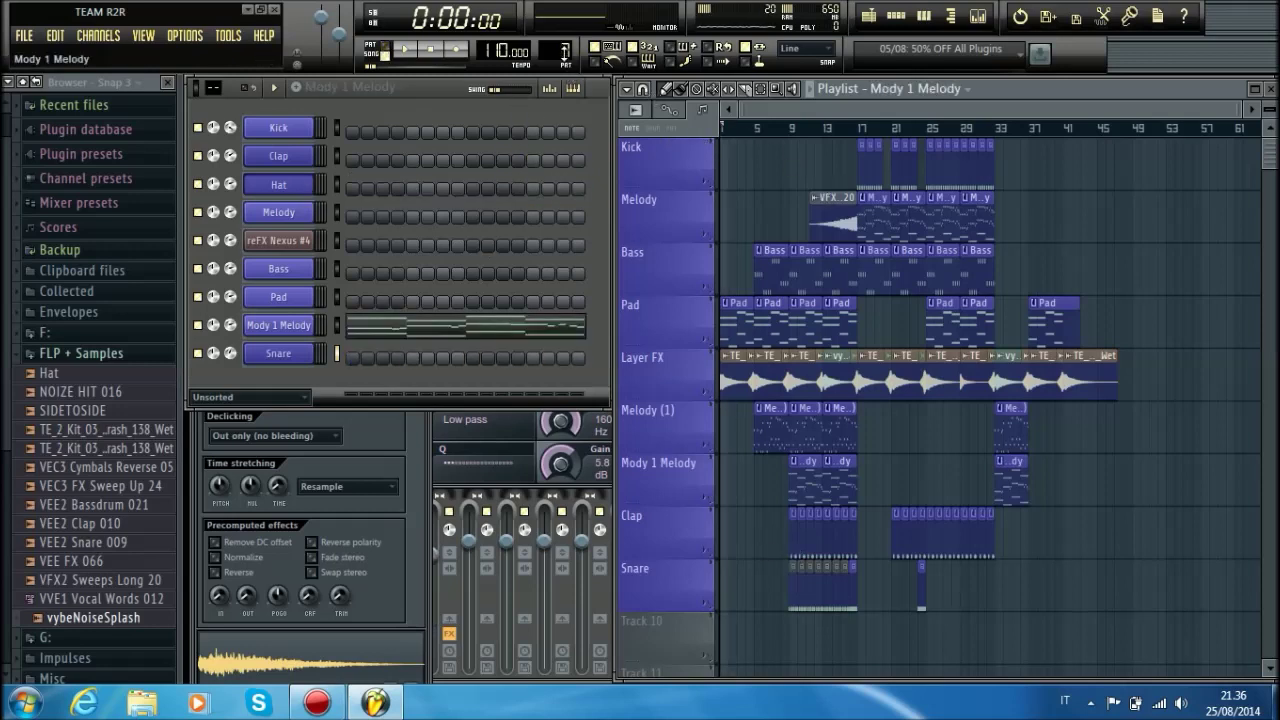
{"action": "scroll", "coordinate": [564, 50], "scroll_direction": "up", "scroll_amount": 2}
{"action": "left_click", "coordinate": [290, 325]}
{"action": "left_click", "coordinate": [390, 208]}
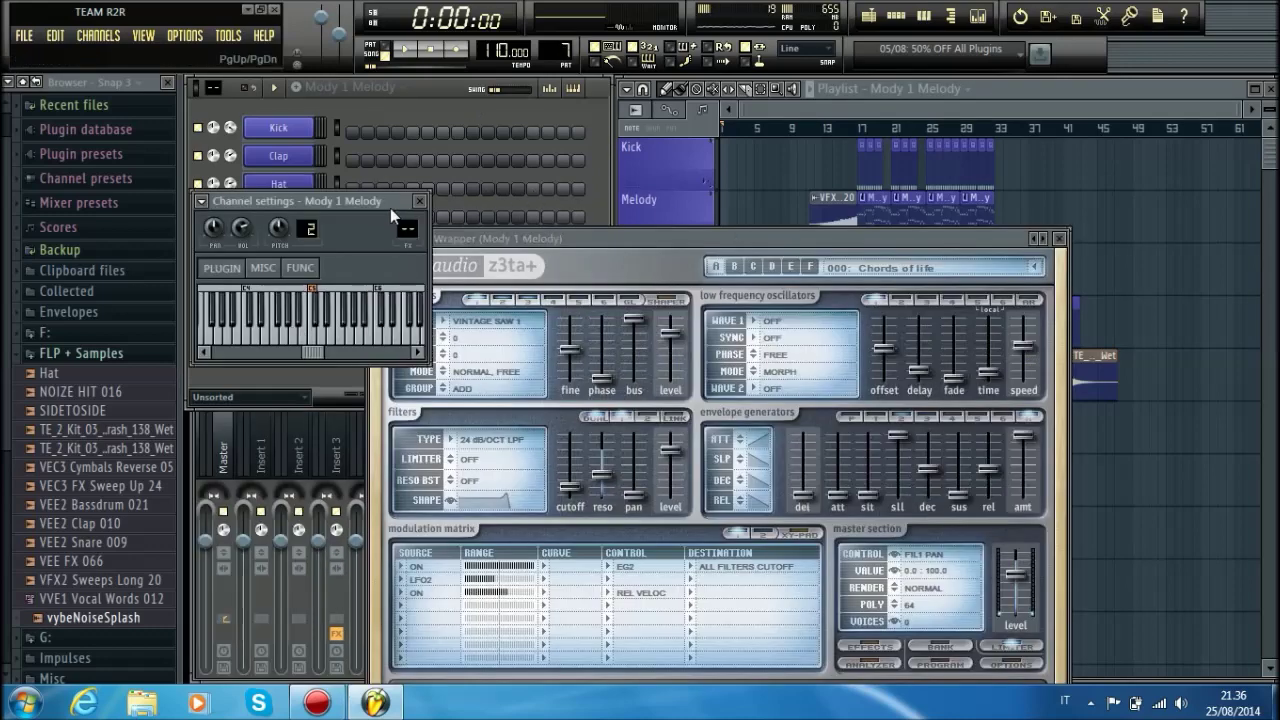
{"action": "scroll", "coordinate": [405, 228], "scroll_direction": "up", "scroll_amount": 3}
{"action": "key", "text": "F9"}
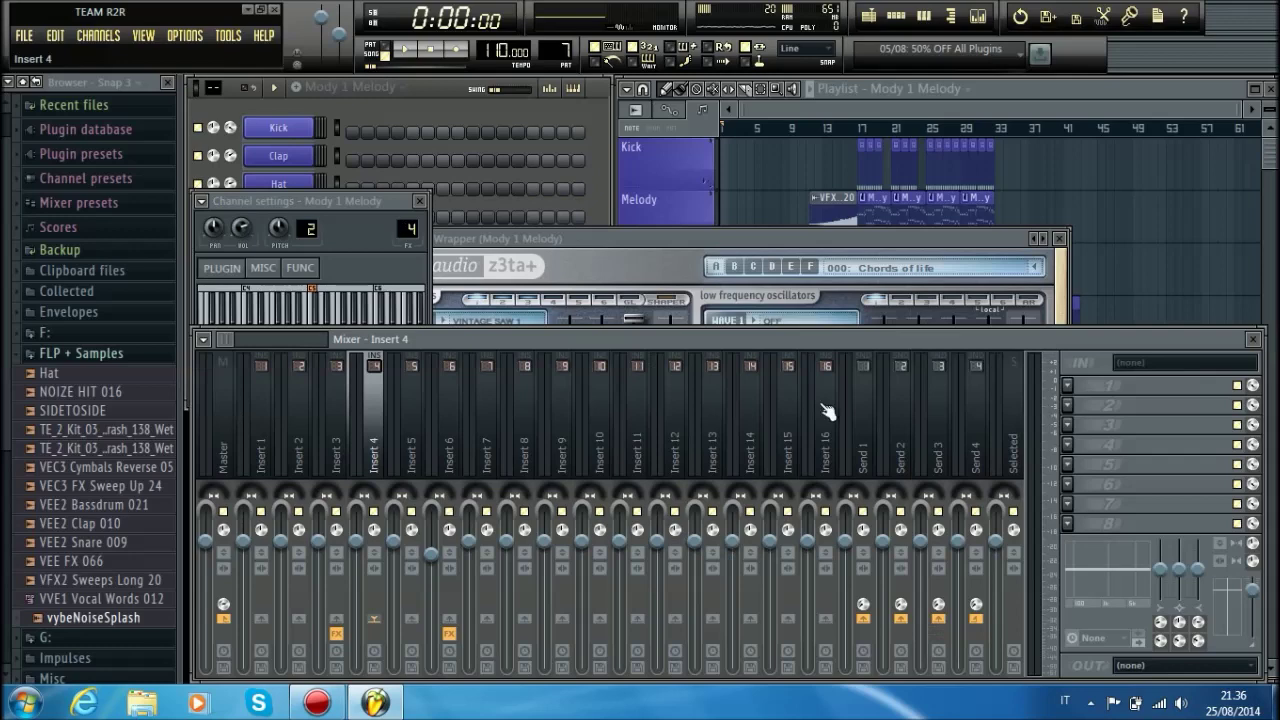
Step: Play the pattern, add Soundgoodizer to the first effect slot of Insert 4 and lower the track volume to about 93%
{"action": "left_click", "coordinate": [404, 49]}
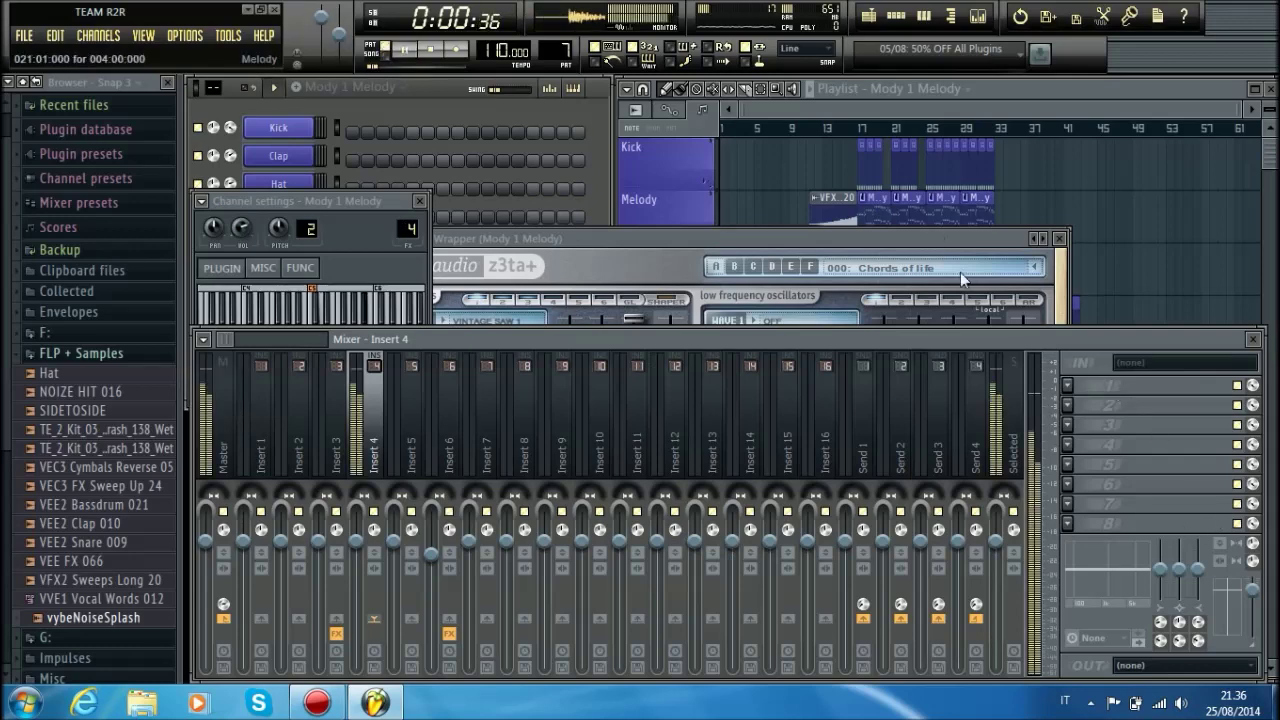
{"action": "left_click", "coordinate": [1065, 379]}
{"action": "left_click", "coordinate": [1068, 449]}
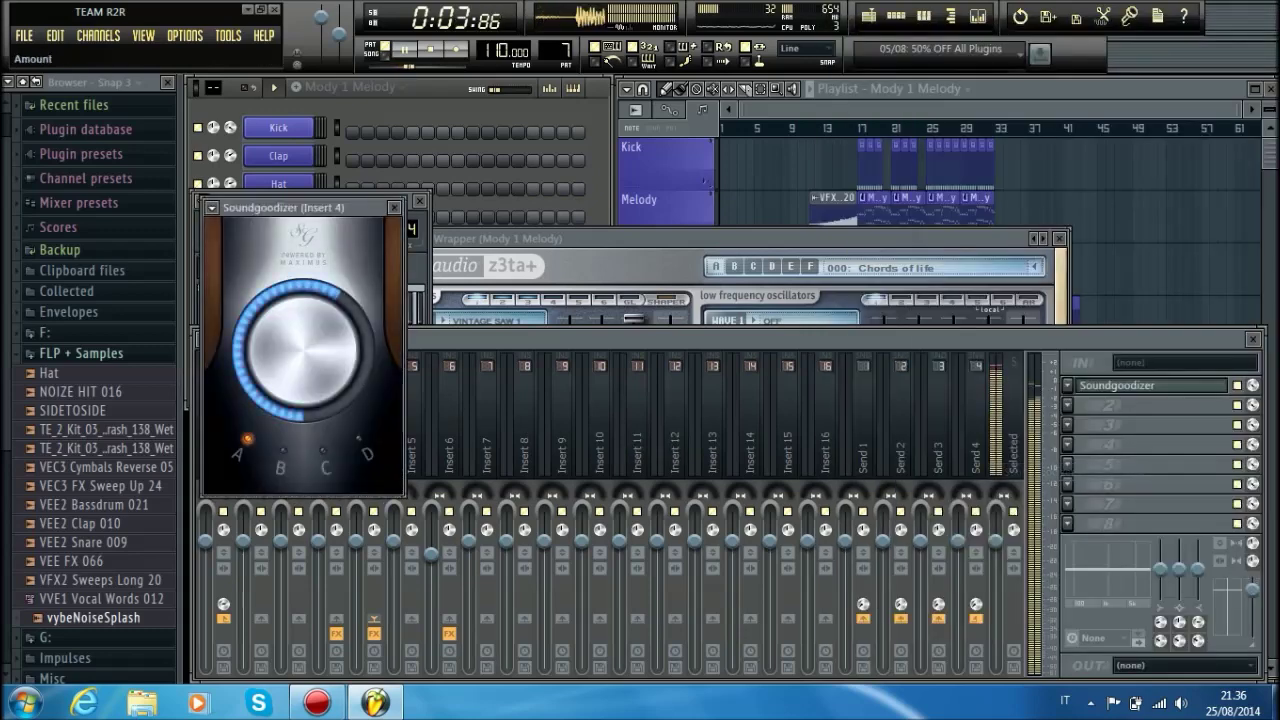
{"action": "left_click", "coordinate": [1257, 596]}
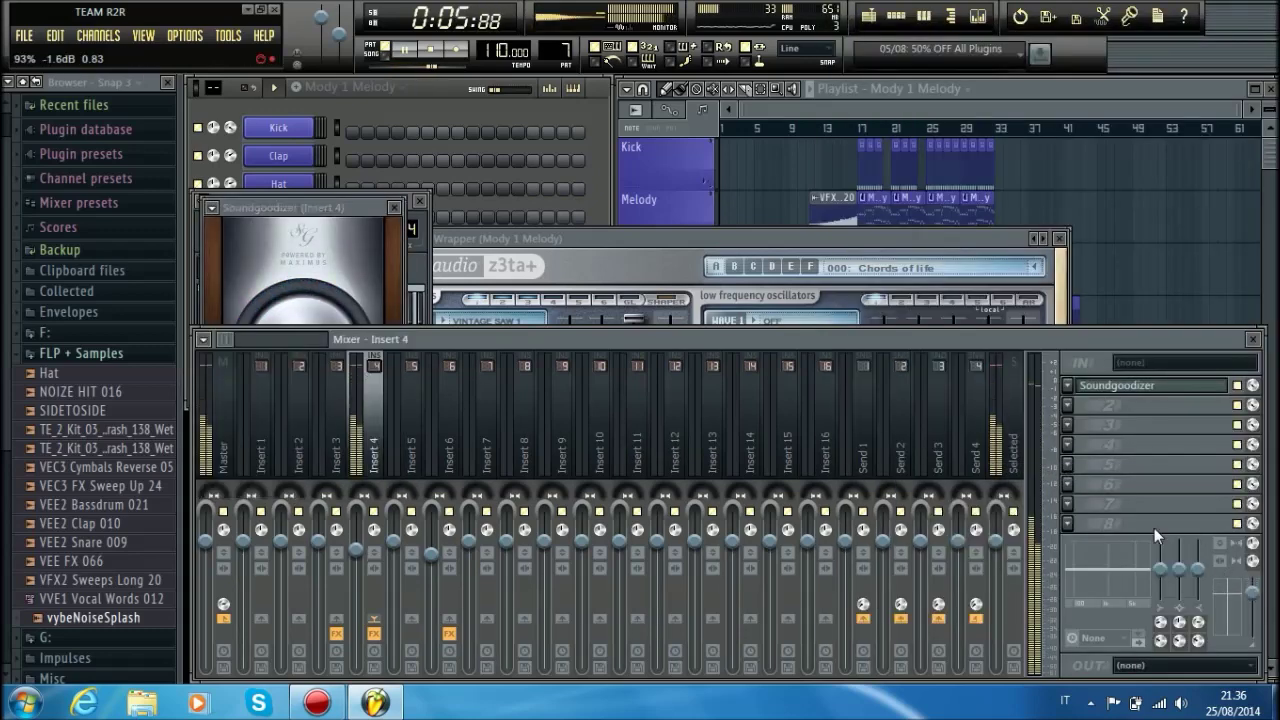
Step: Add Fruity Parametric EQ 2 to Insert 4, raise bands 6 and 7 and lower band 1 by about 1.1 dB
{"action": "left_click", "coordinate": [1067, 405]}
{"action": "left_click", "coordinate": [1088, 48]}
{"action": "left_click_drag", "start_coordinate": [587, 401], "coordinate": [548, 395]}
{"action": "left_click_drag", "start_coordinate": [419, 401], "coordinate": [458, 399]}
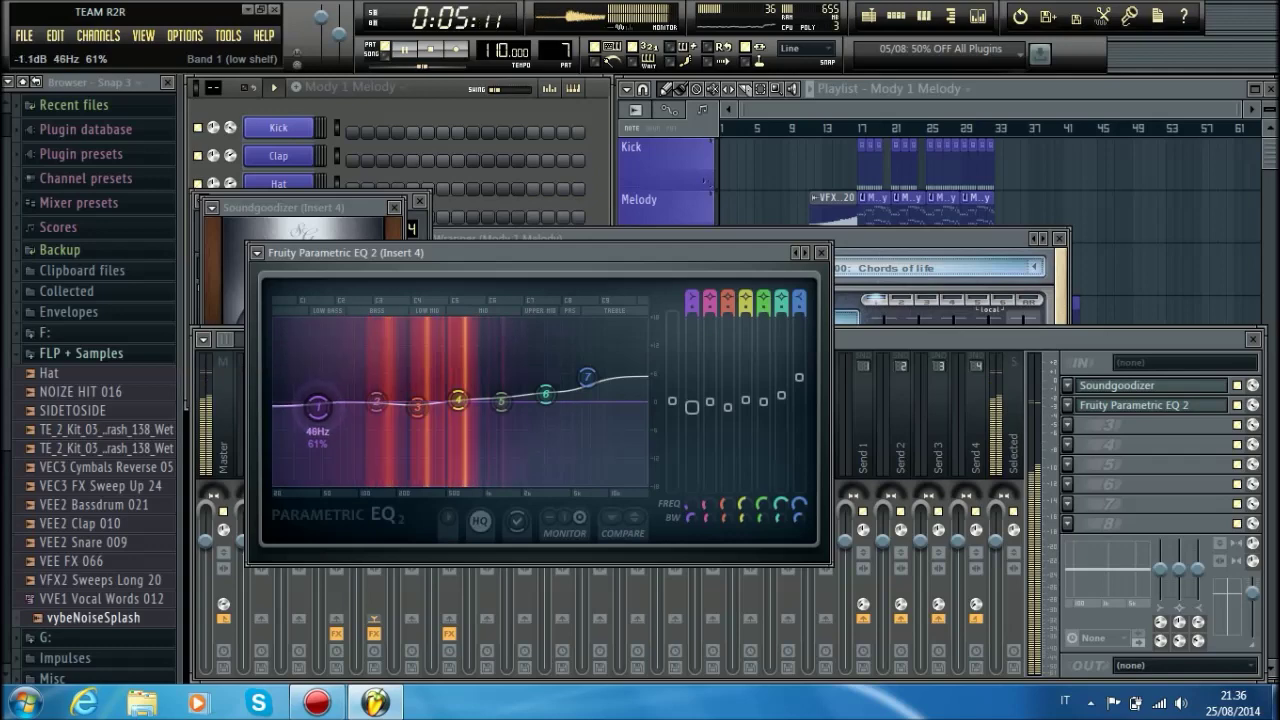
{"action": "left_click", "coordinate": [517, 521]}
{"action": "left_click", "coordinate": [517, 521]}
Step: Add Fruity Reeverb to Insert 4 with a room size of 100 and the reverb level at 3%
{"action": "left_click", "coordinate": [1084, 424]}
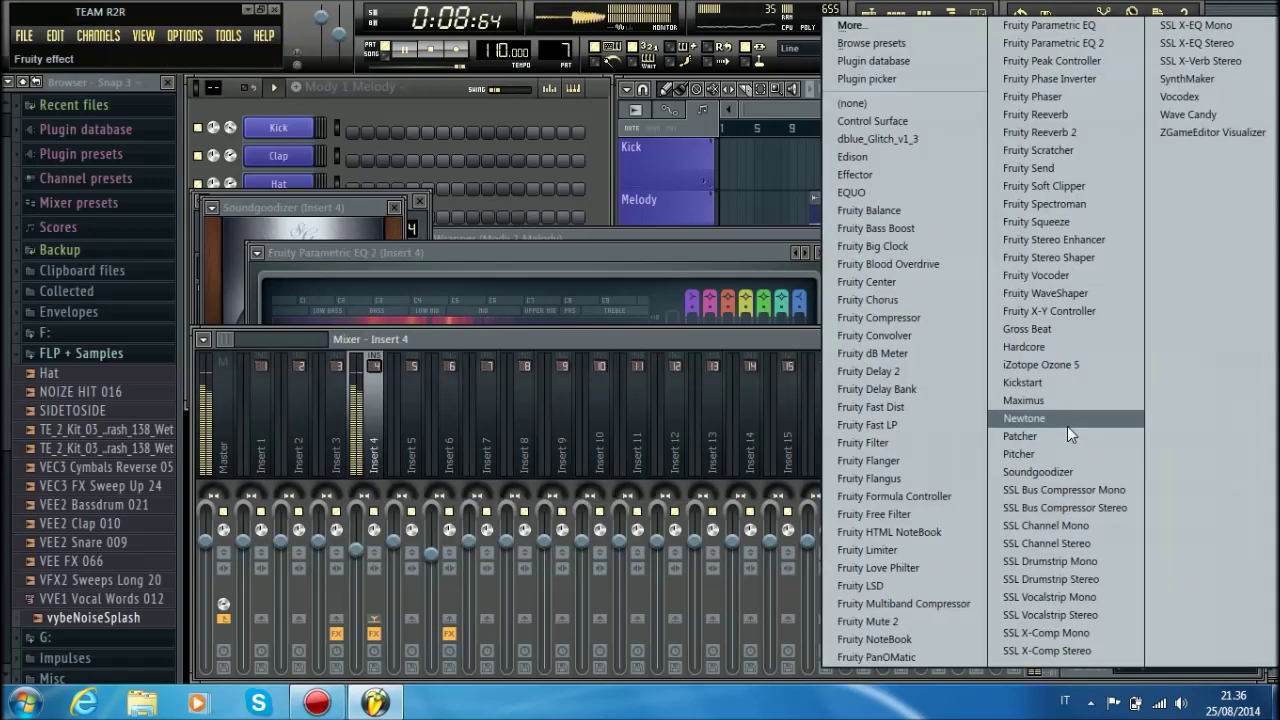
{"action": "left_click", "coordinate": [1066, 112]}
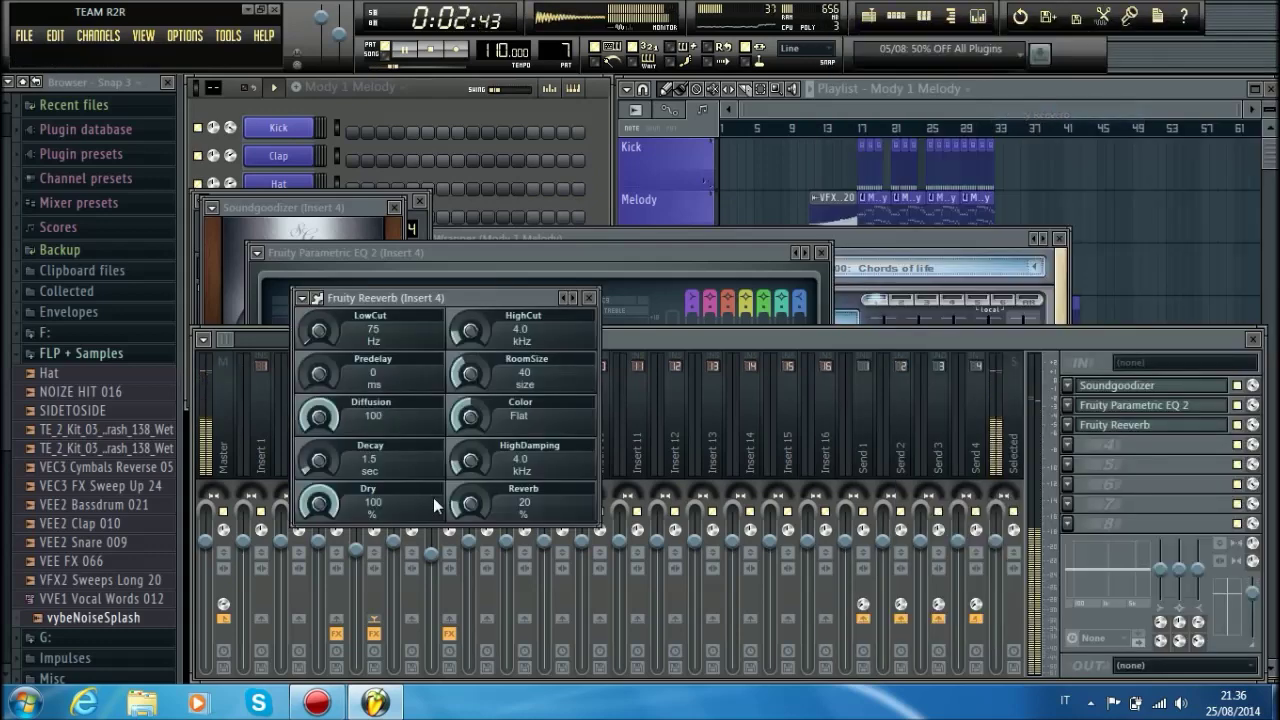
{"action": "left_click_drag", "start_coordinate": [476, 375], "coordinate": [476, 320]}
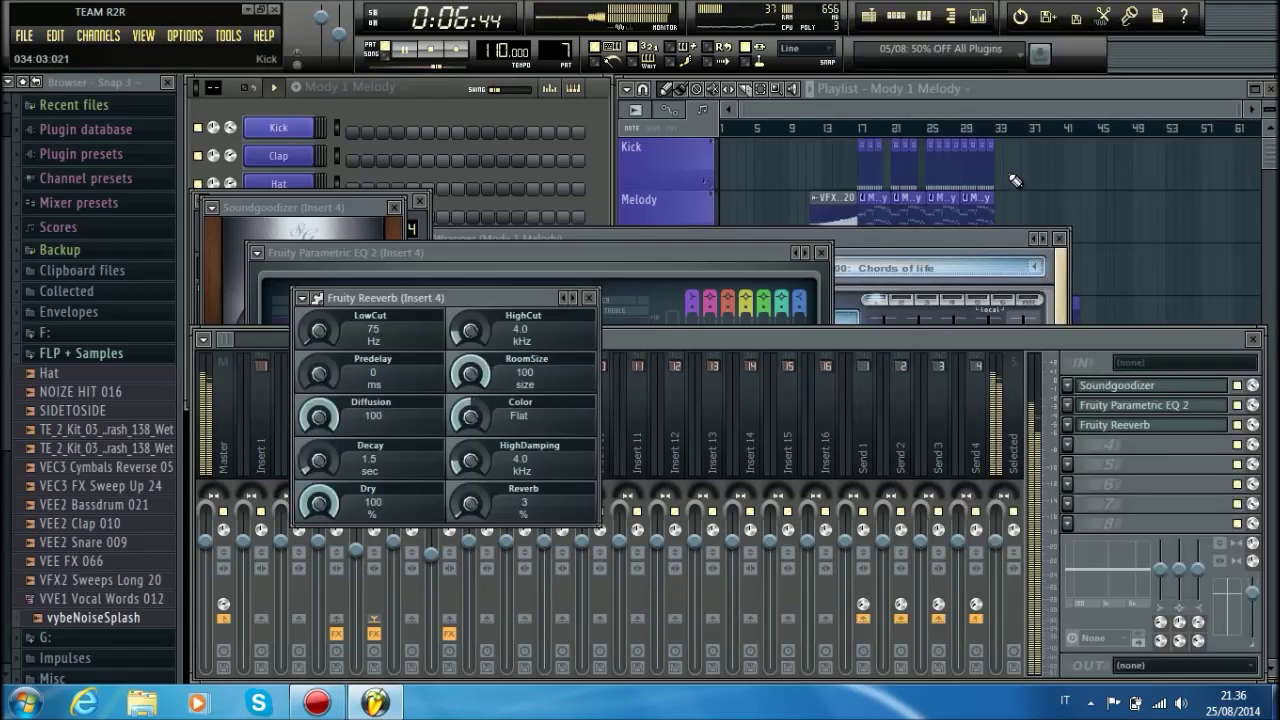
Step: Add Fruity Free Filter to Insert 4, set Freq to 16000 Hz and create an automation clip for it
{"action": "left_click", "coordinate": [1067, 446]}
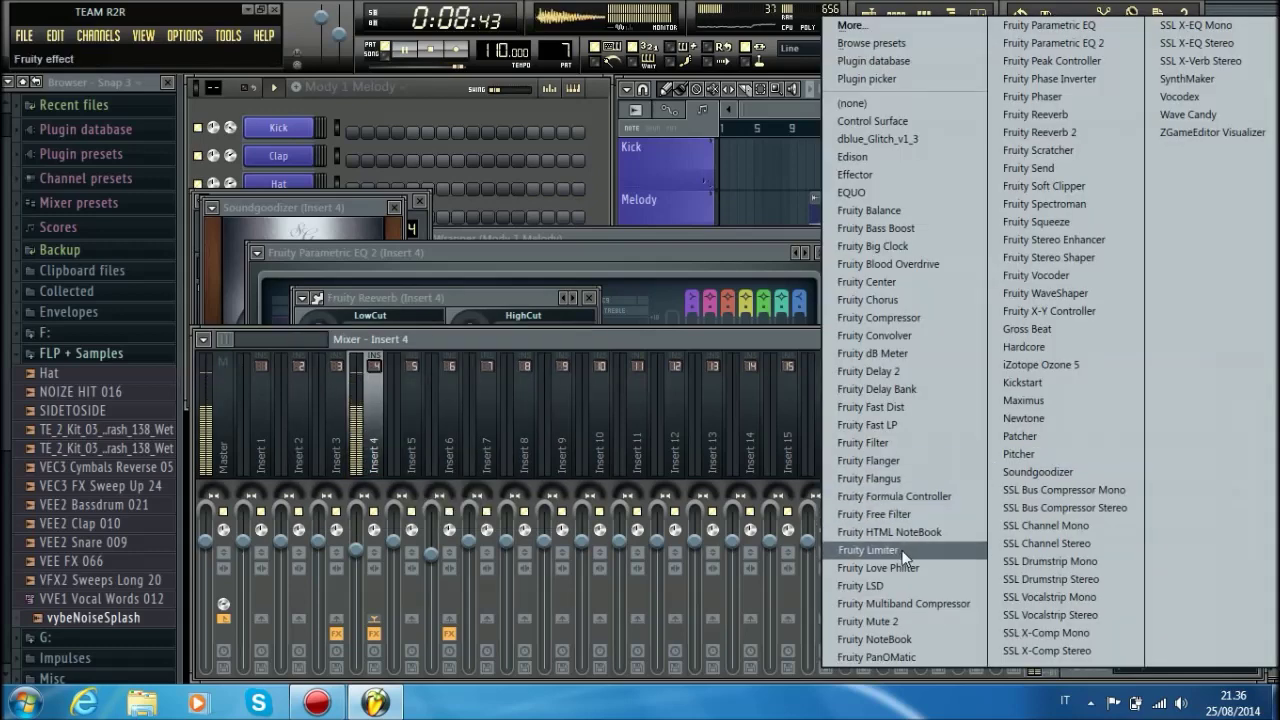
{"action": "left_click", "coordinate": [877, 513]}
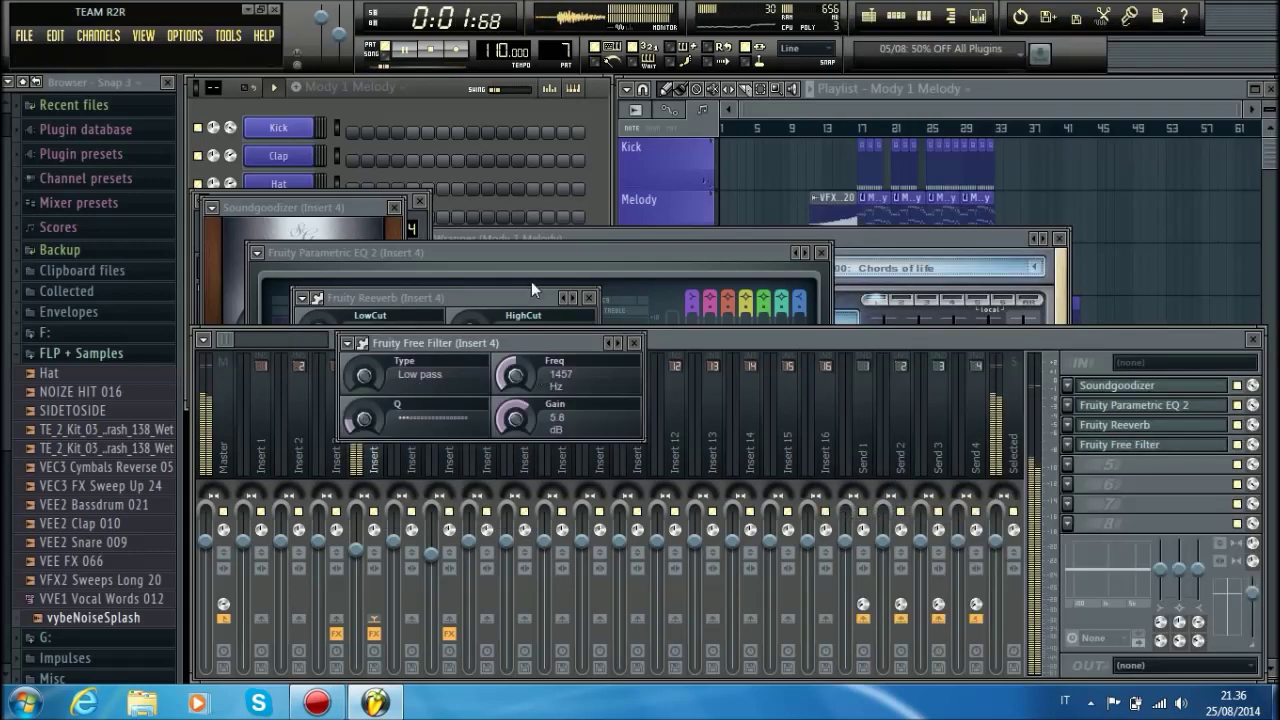
{"action": "right_click", "coordinate": [521, 376]}
{"action": "left_click", "coordinate": [612, 488]}
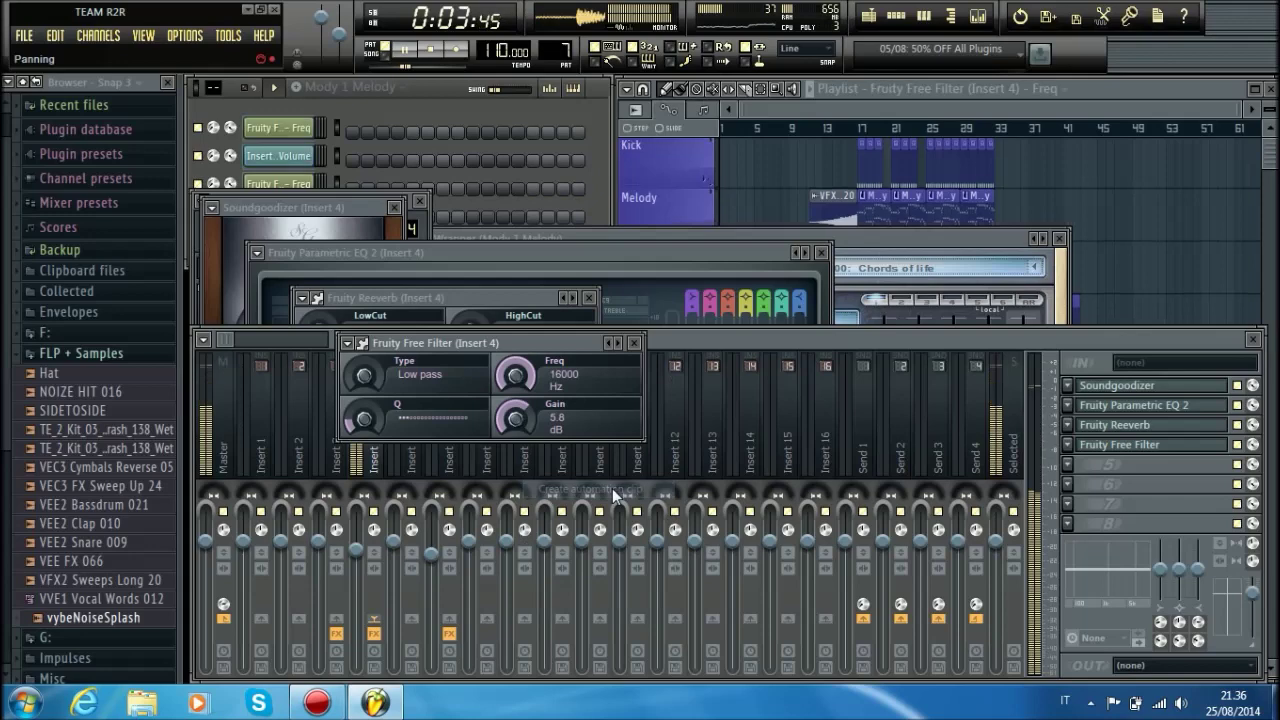
Step: Add points to the Free Filter Freq automation clip, shaping curved dips at about bars 17 and 37, and stop playback
{"action": "left_click", "coordinate": [831, 224]}
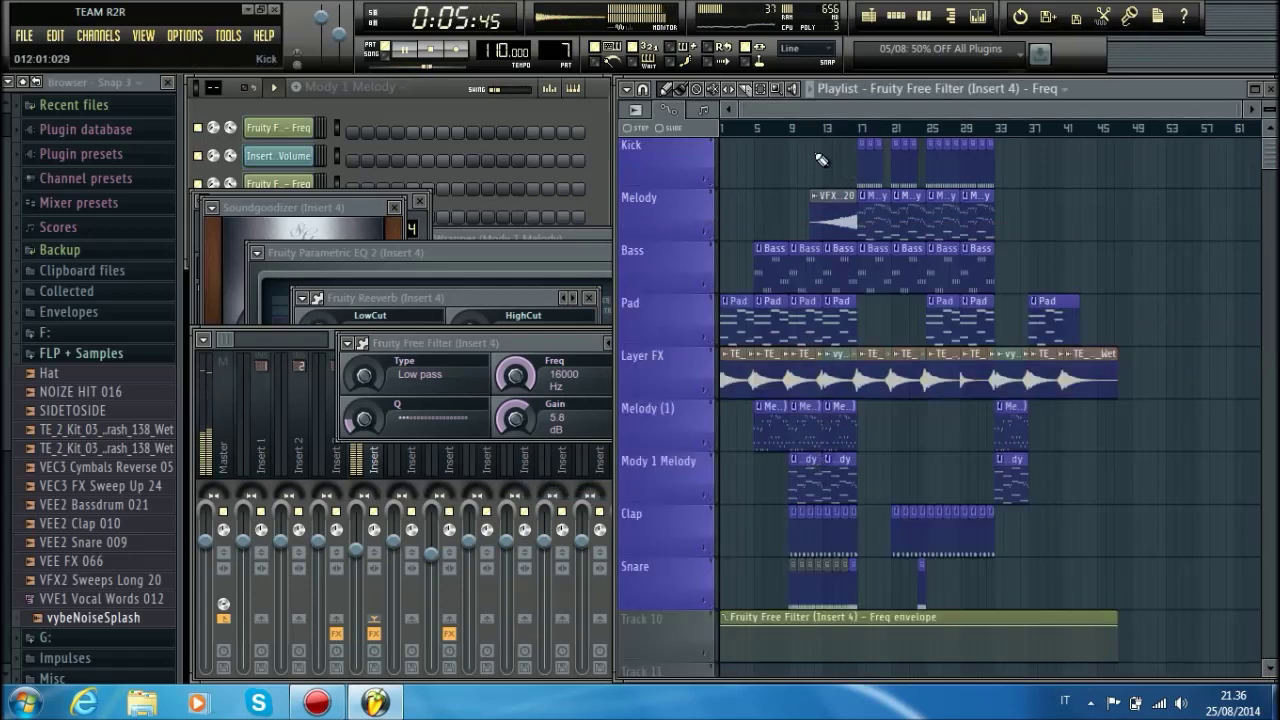
{"action": "scroll", "coordinate": [794, 131], "scroll_direction": "up", "scroll_amount": 2}
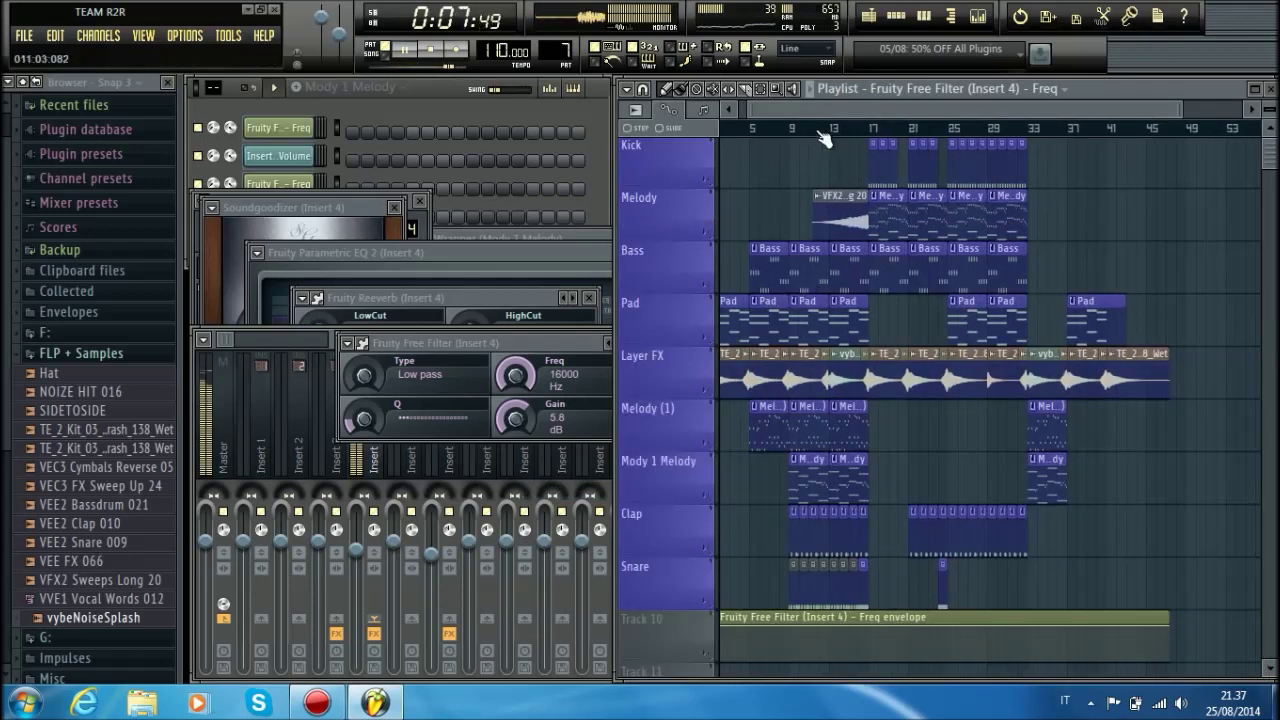
{"action": "scroll", "coordinate": [823, 131], "scroll_direction": "up", "scroll_amount": 1}
{"action": "right_click", "coordinate": [882, 637]}
{"action": "right_click", "coordinate": [886, 627]}
{"action": "right_click", "coordinate": [872, 627]}
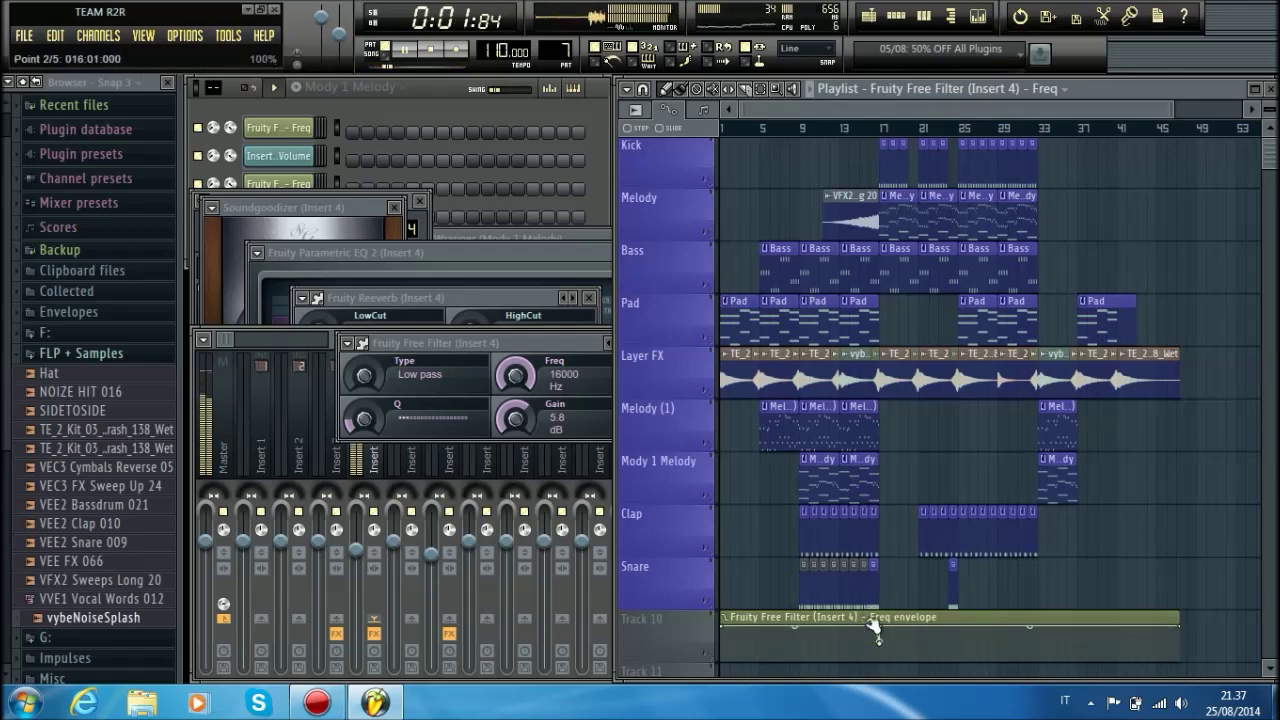
{"action": "right_click", "coordinate": [1080, 638]}
{"action": "right_click", "coordinate": [1081, 636]}
{"action": "left_click", "coordinate": [1058, 618]}
{"action": "right_click", "coordinate": [1082, 627]}
{"action": "right_click", "coordinate": [1040, 626]}
{"action": "key", "text": "space"}
Step: Create an automation clip for the Fil1 Cutoff parameter of the Mody 1 Melody channel's z3ta+ synth
{"action": "left_click", "coordinate": [394, 108]}
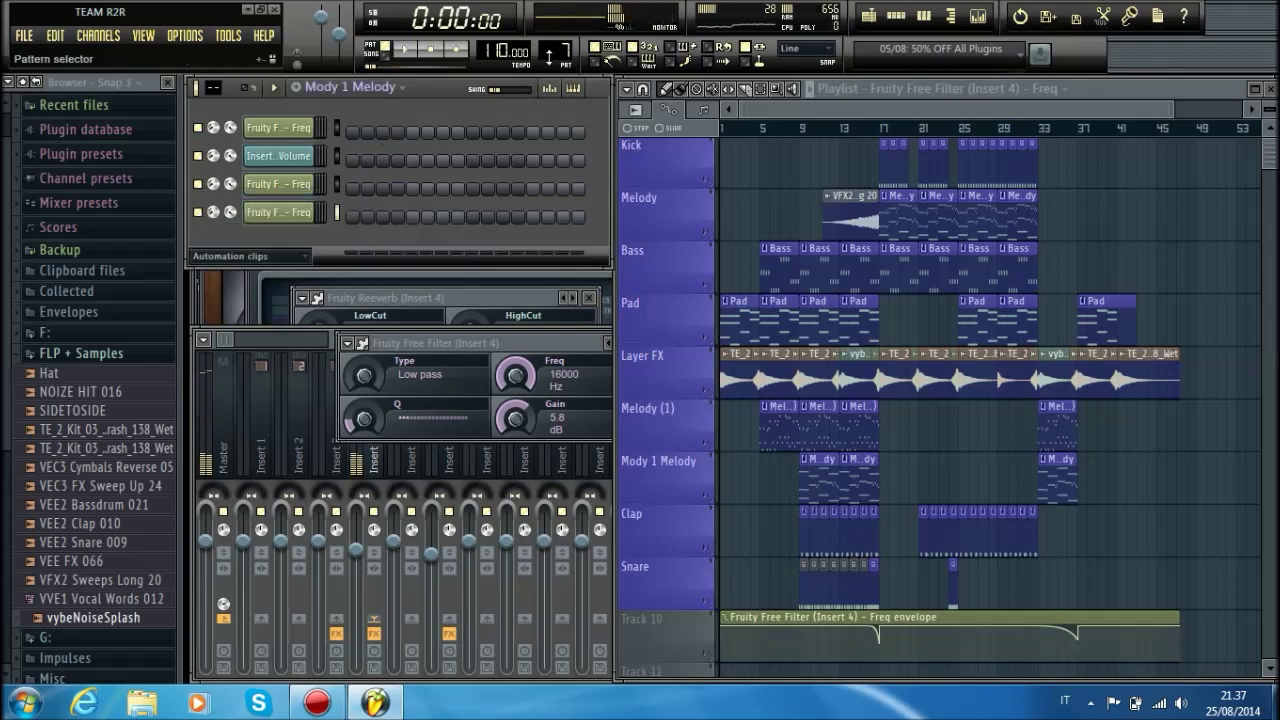
{"action": "left_click", "coordinate": [299, 332]}
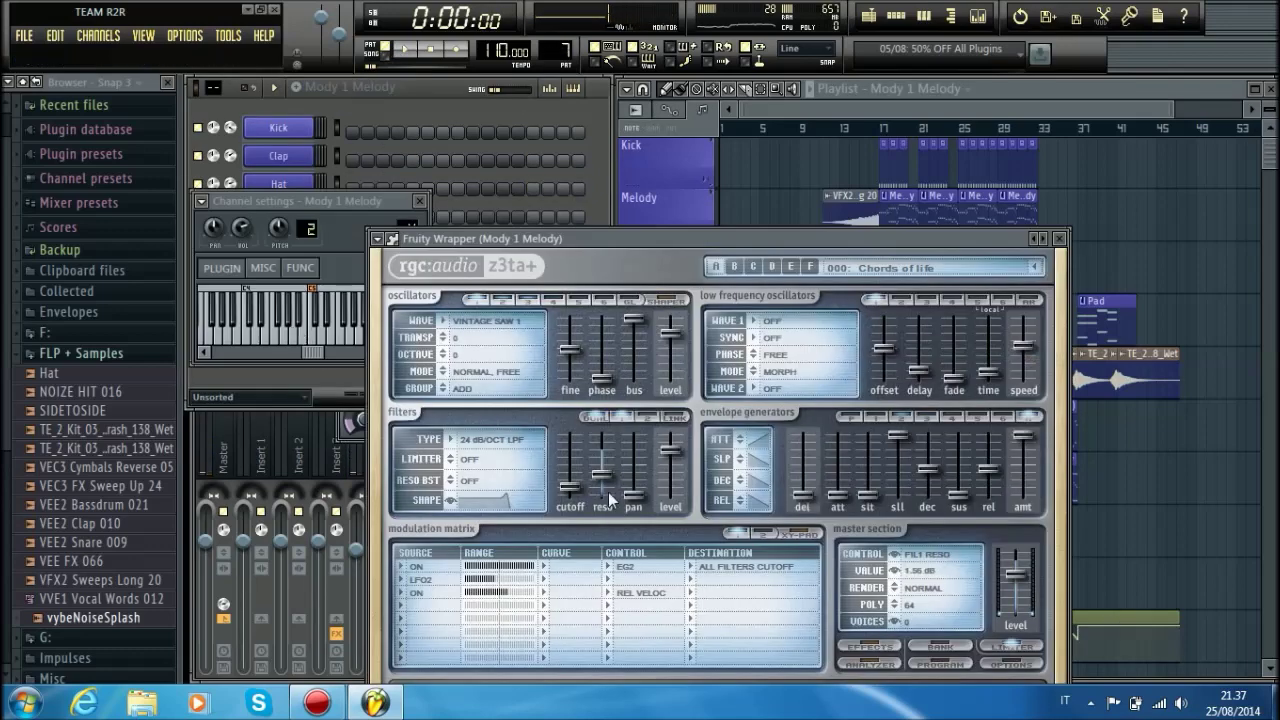
{"action": "left_click", "coordinate": [378, 244]}
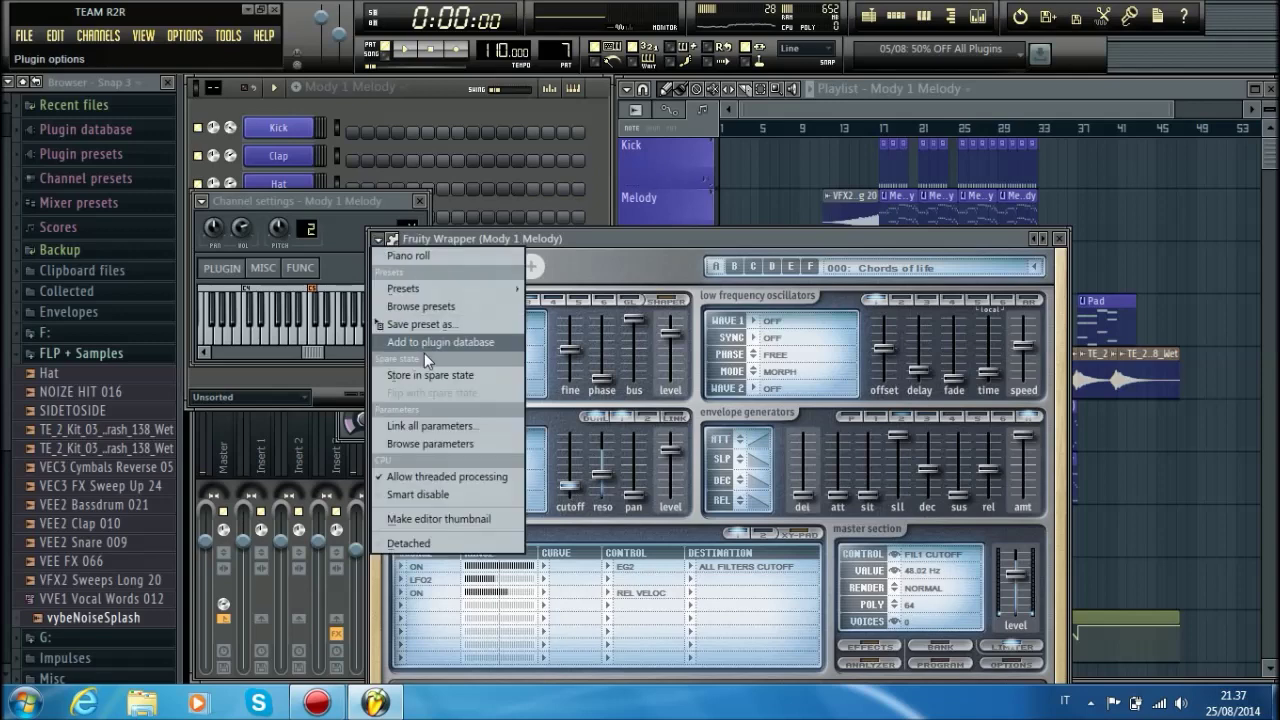
{"action": "left_click", "coordinate": [435, 435]}
{"action": "right_click", "coordinate": [94, 686]}
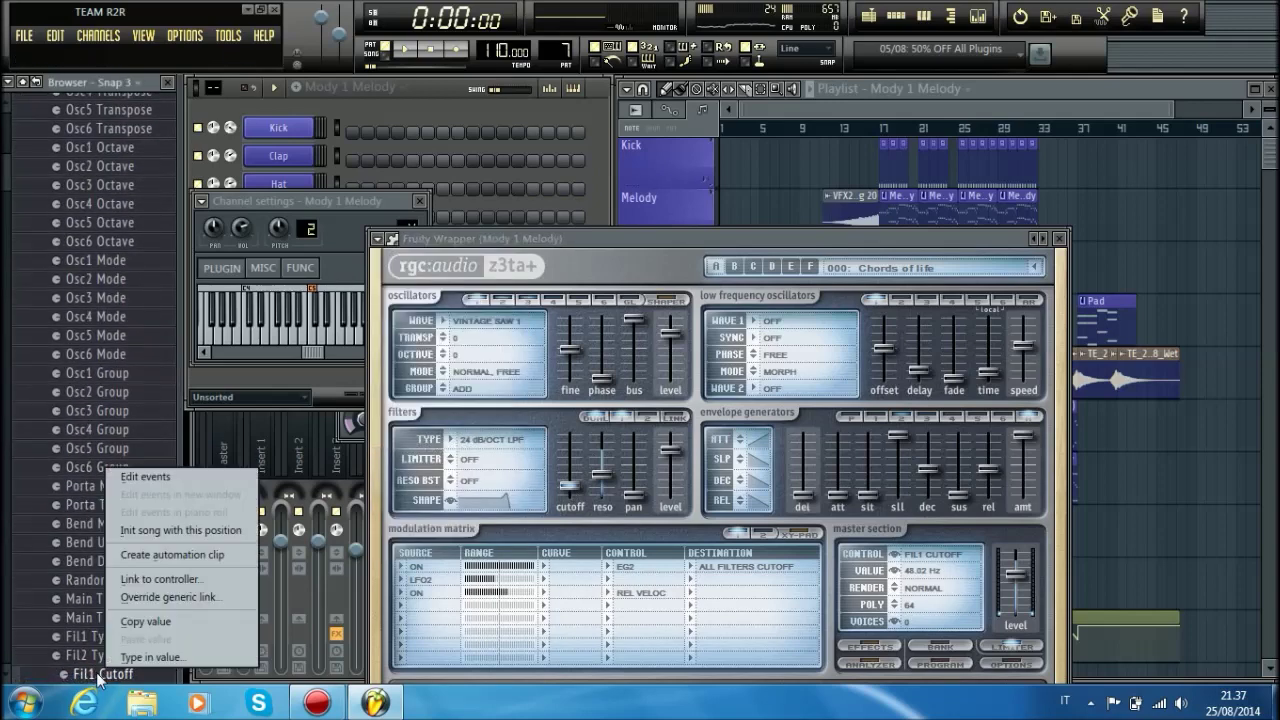
{"action": "left_click", "coordinate": [162, 555]}
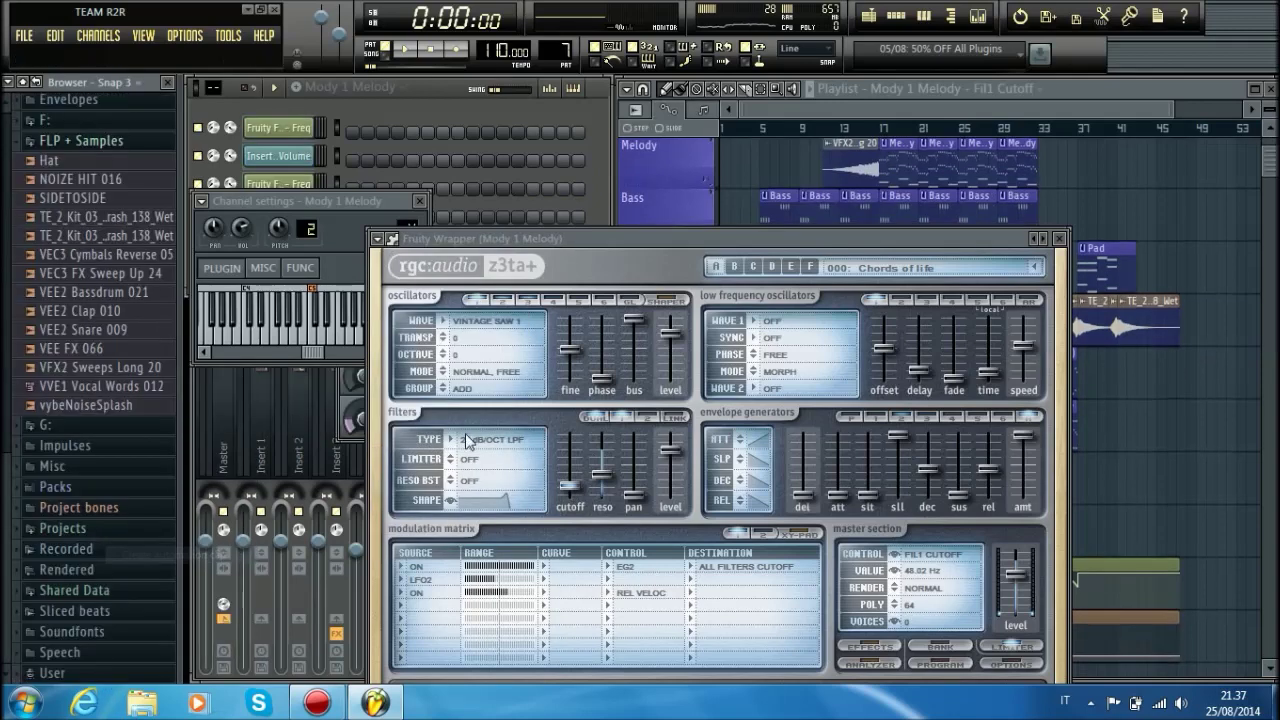
Step: Shape the Fil1 Cutoff clip with a curved rise from bar 9 to 17 and a curved dip from bar 33 to 37, and play from bar 9
{"action": "left_click", "coordinate": [1256, 89]}
{"action": "left_click_drag", "start_coordinate": [296, 655], "coordinate": [302, 663]}
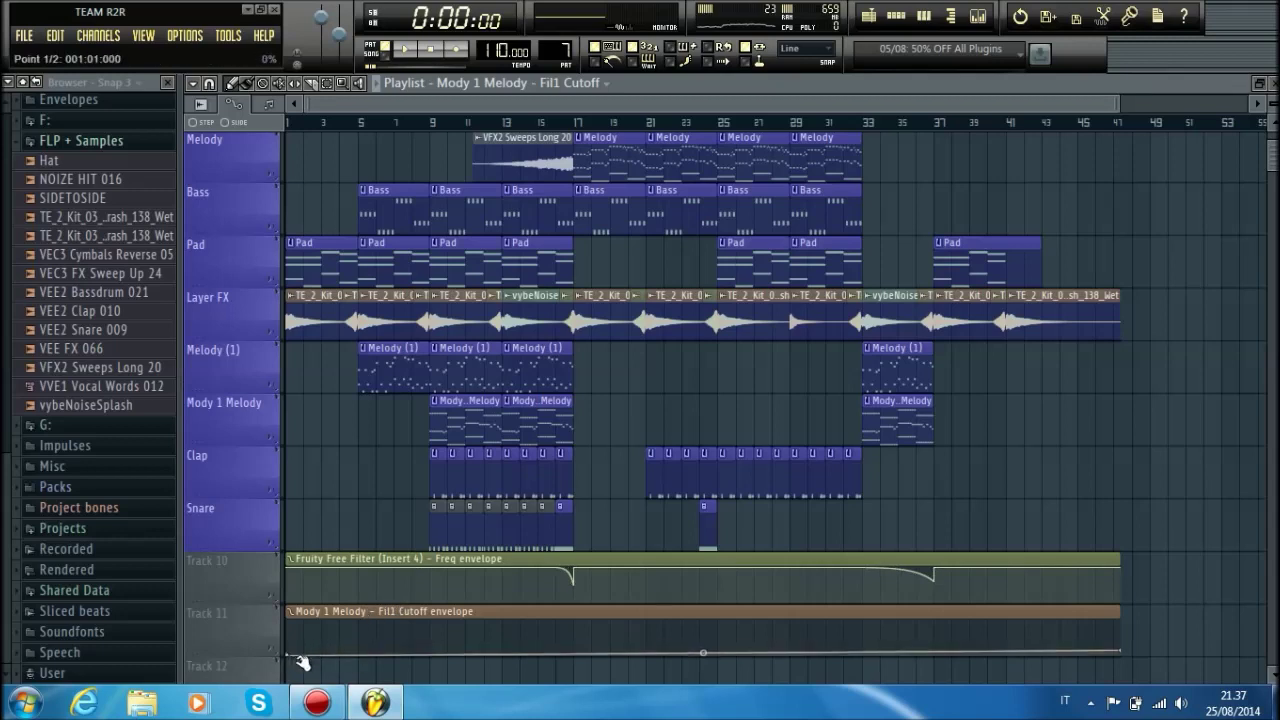
{"action": "left_click_drag", "start_coordinate": [400, 657], "coordinate": [420, 653]}
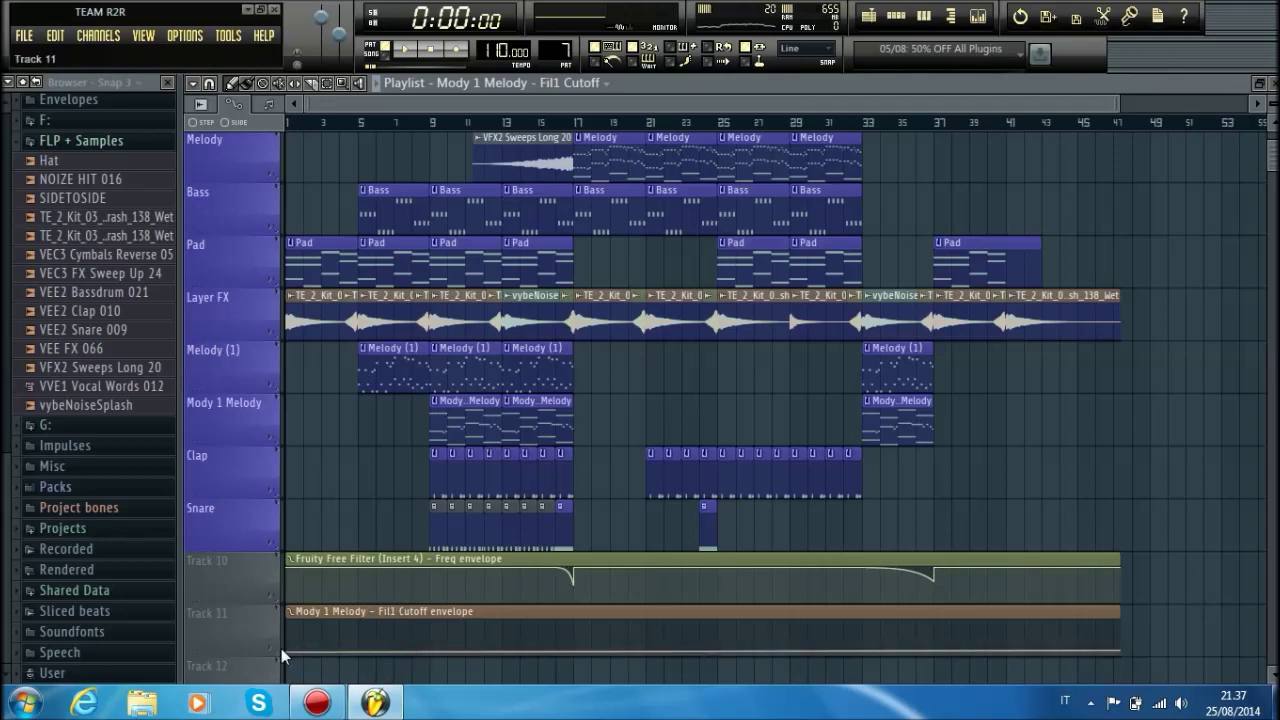
{"action": "right_click", "coordinate": [418, 627]}
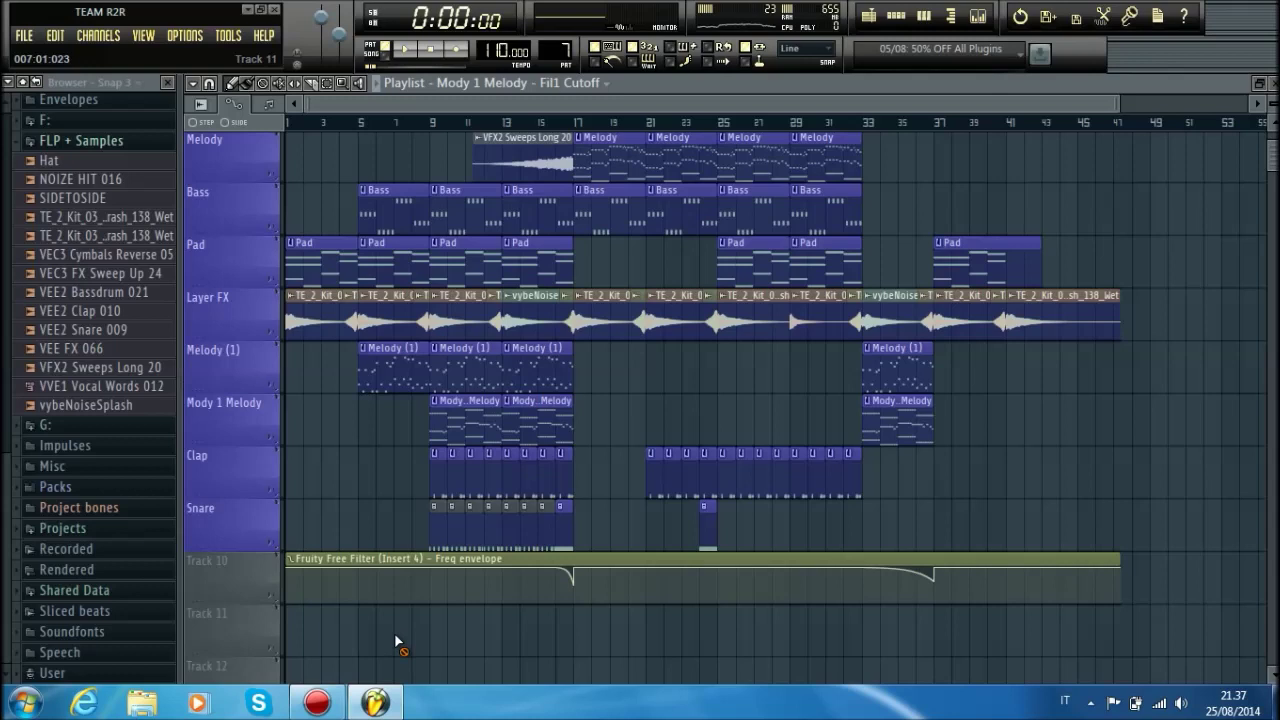
{"action": "key", "text": "ctrl+z"}
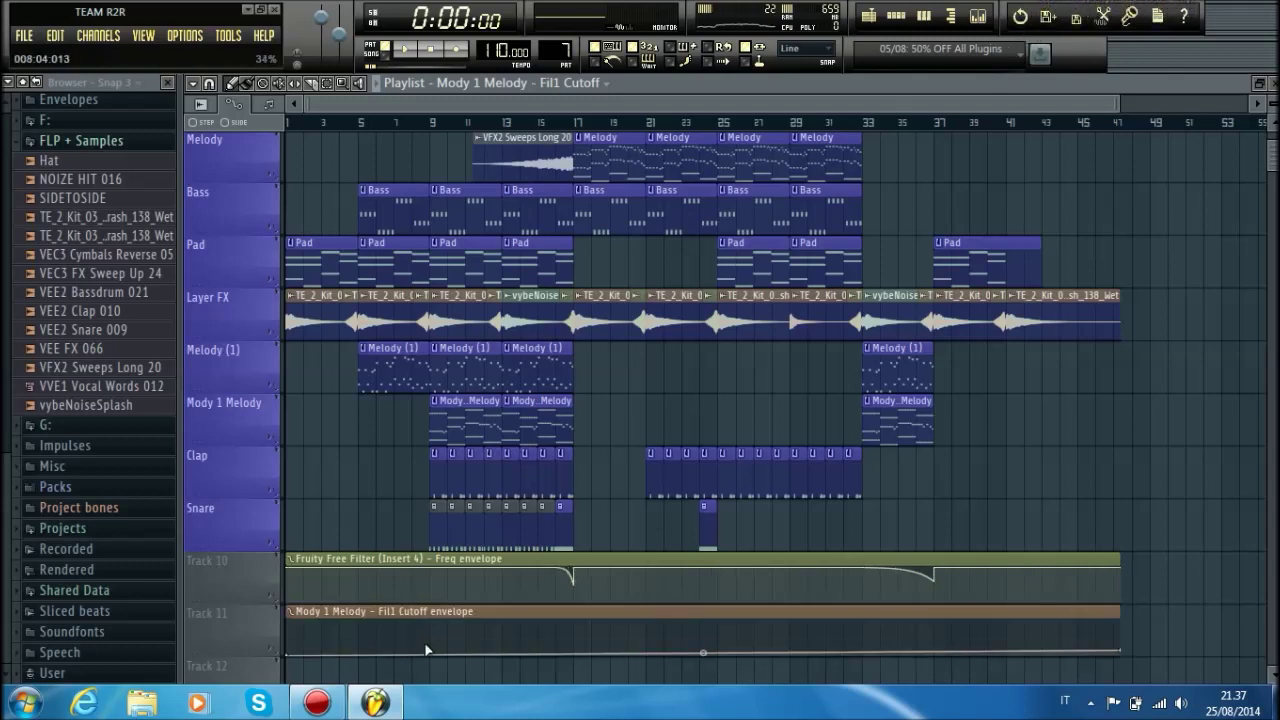
{"action": "left_click_drag", "start_coordinate": [575, 652], "coordinate": [886, 578]}
{"action": "left_click_drag", "start_coordinate": [935, 642], "coordinate": [943, 610]}
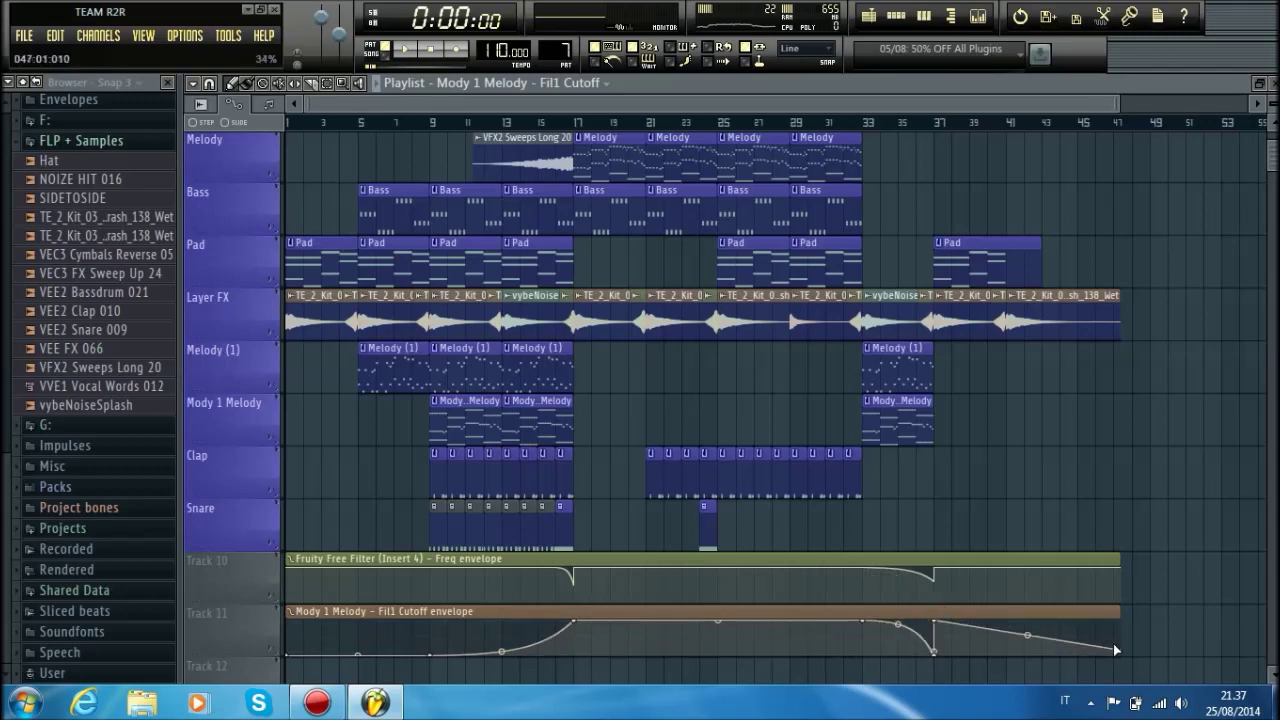
{"action": "left_click_drag", "start_coordinate": [1116, 650], "coordinate": [1128, 612]}
{"action": "key", "text": "space"}
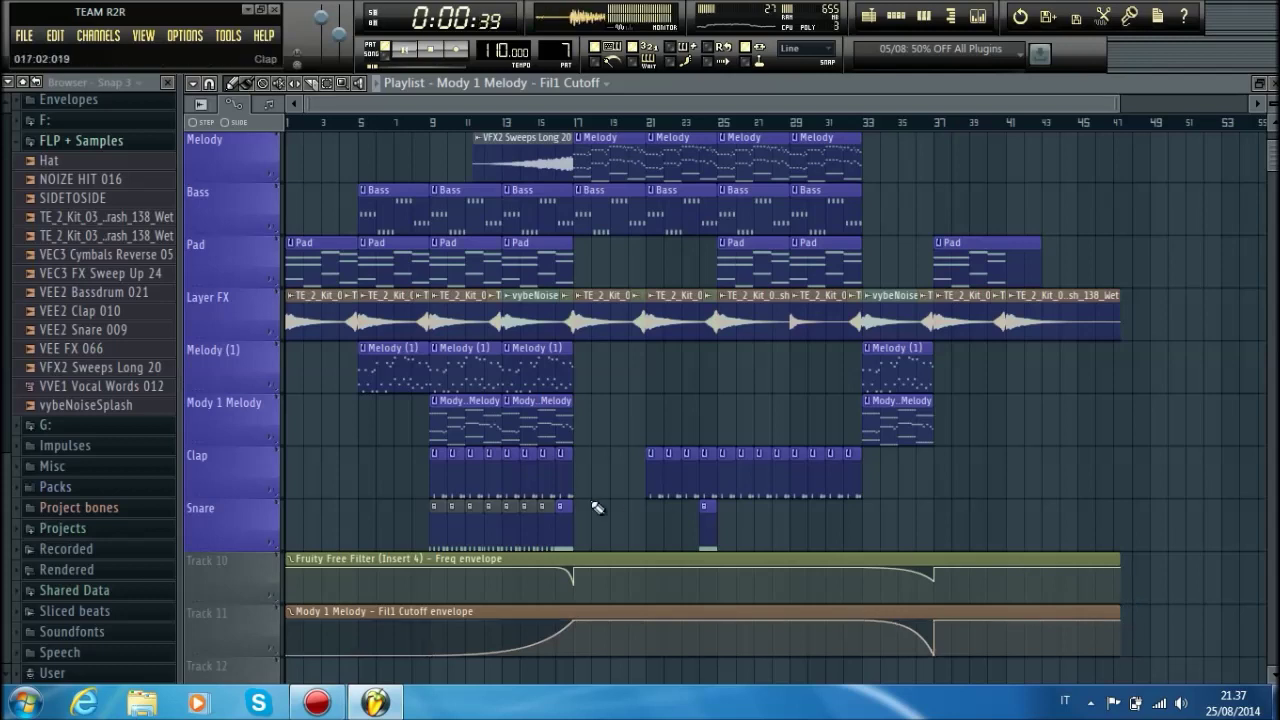
{"action": "left_click", "coordinate": [430, 125]}
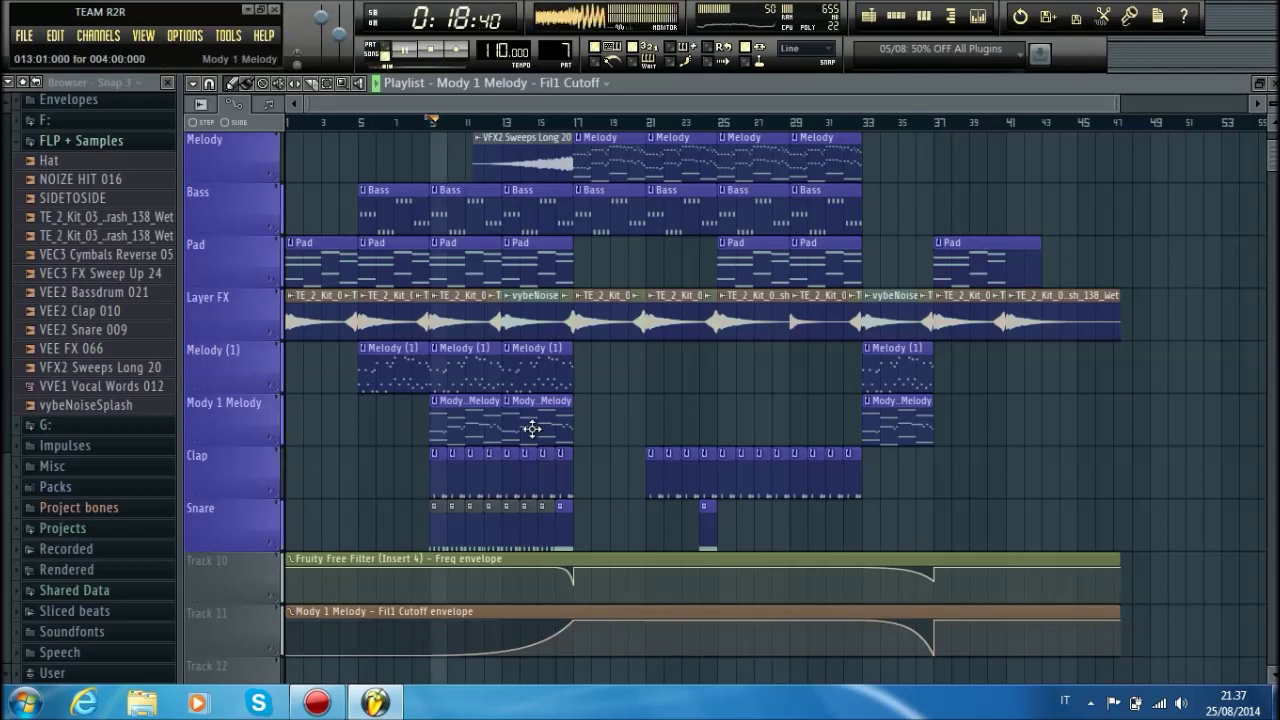
Step: Select the Snare pattern and change the Snare channel's target mixer track
{"action": "double_click", "coordinate": [753, 83]}
{"action": "left_click", "coordinate": [591, 116]}
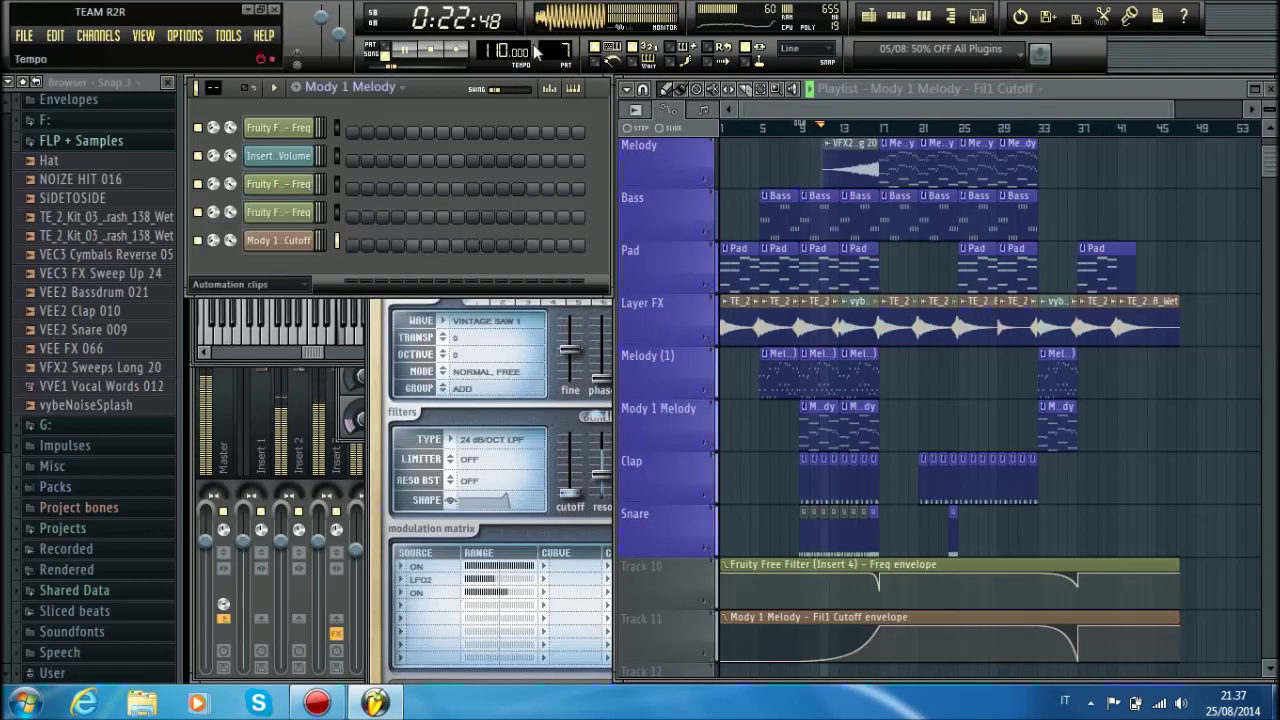
{"action": "scroll", "coordinate": [553, 50], "scroll_direction": "up", "scroll_amount": 1}
{"action": "scroll", "coordinate": [537, 55], "scroll_direction": "up", "scroll_amount": 3}
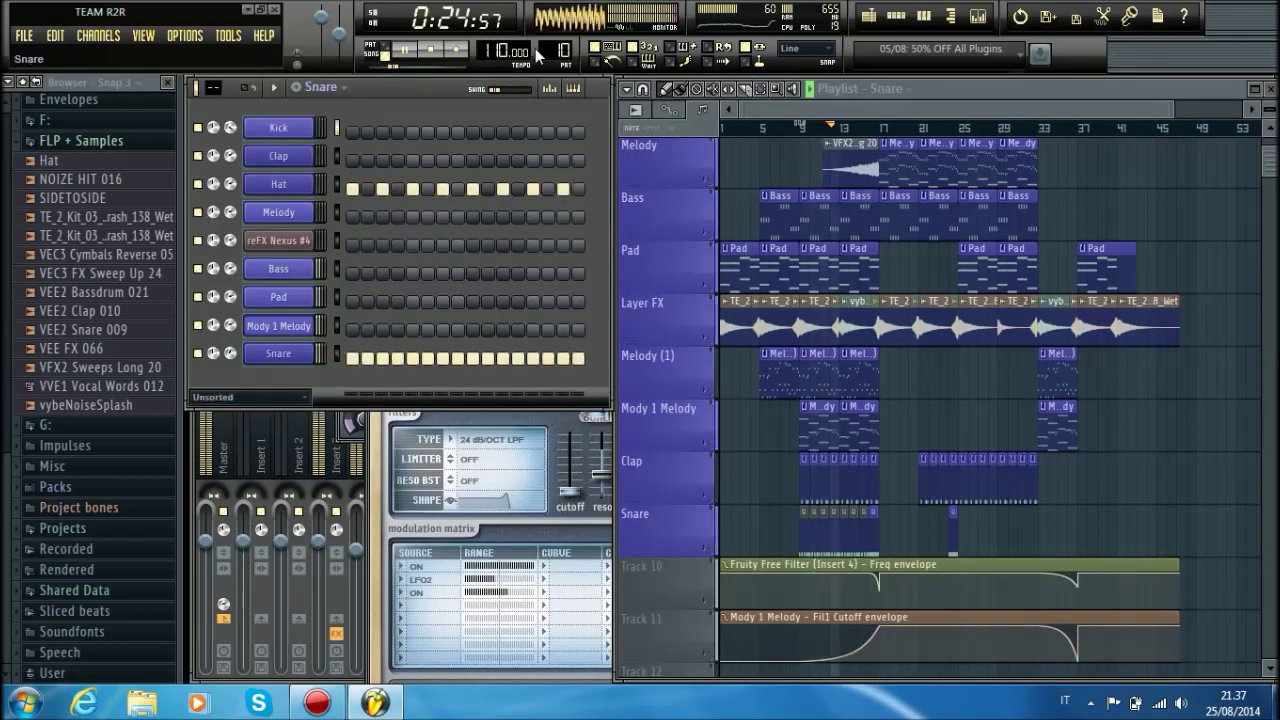
{"action": "scroll", "coordinate": [537, 55], "scroll_direction": "down", "scroll_amount": 1}
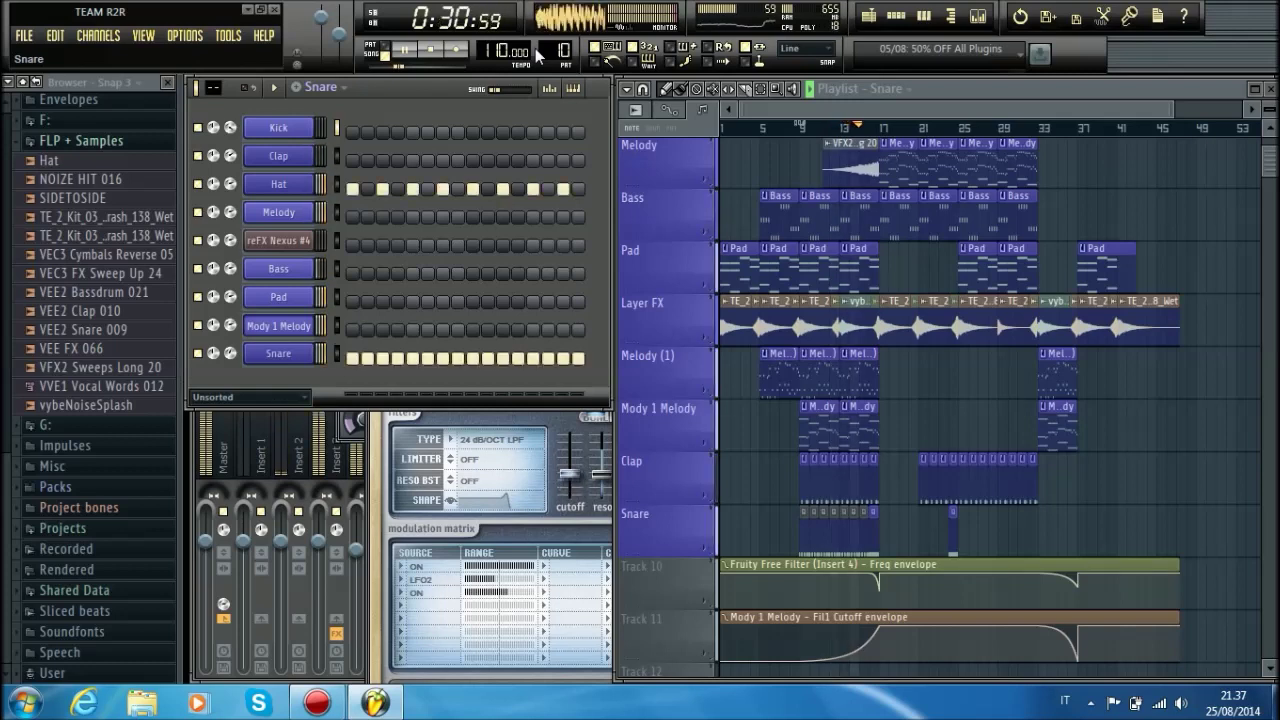
{"action": "left_click", "coordinate": [284, 355]}
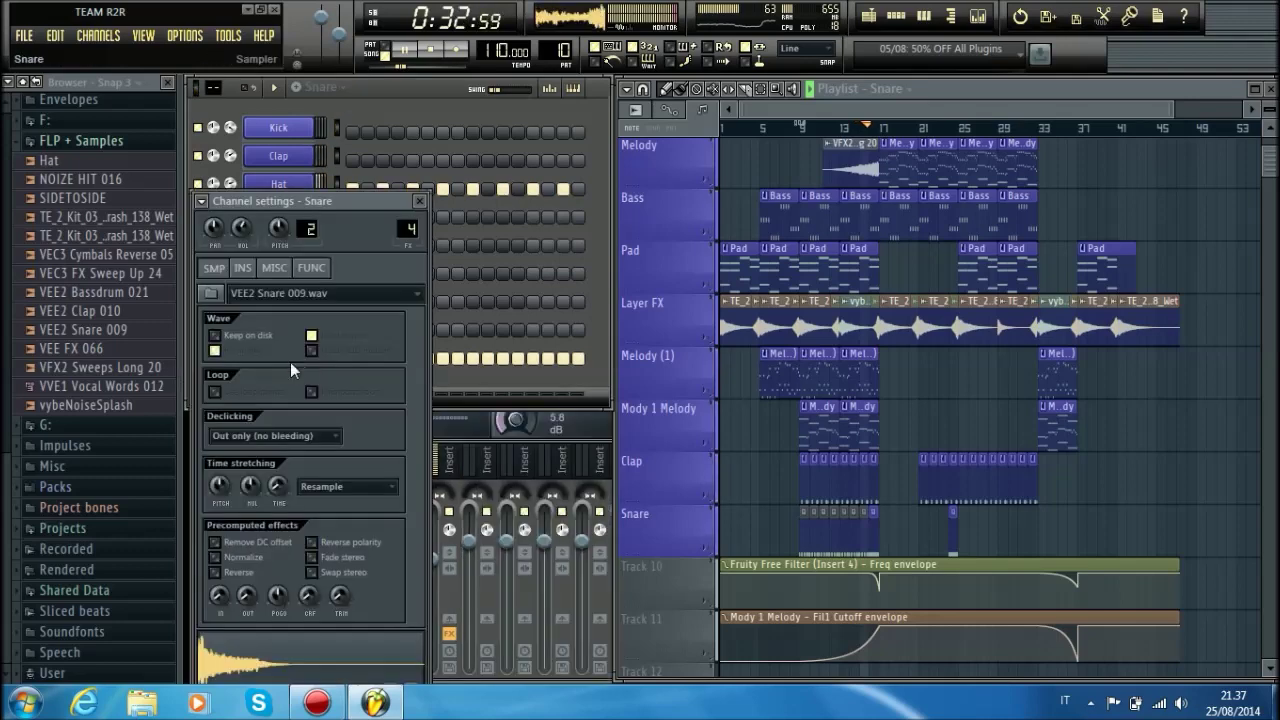
{"action": "left_click", "coordinate": [406, 231]}
{"action": "left_click", "coordinate": [503, 216]}
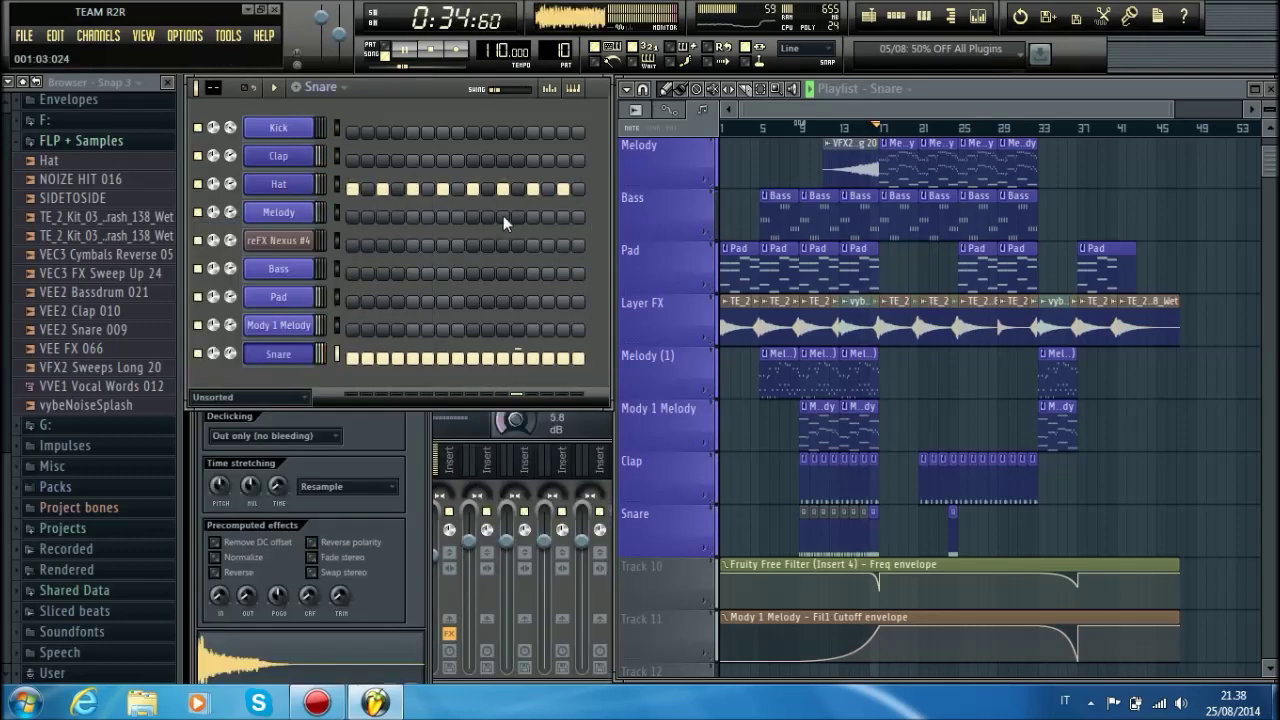
Step: Change the target mixer tracks of the Hat and Clap channels, and route Kick to mixer track 1
{"action": "left_click", "coordinate": [279, 184]}
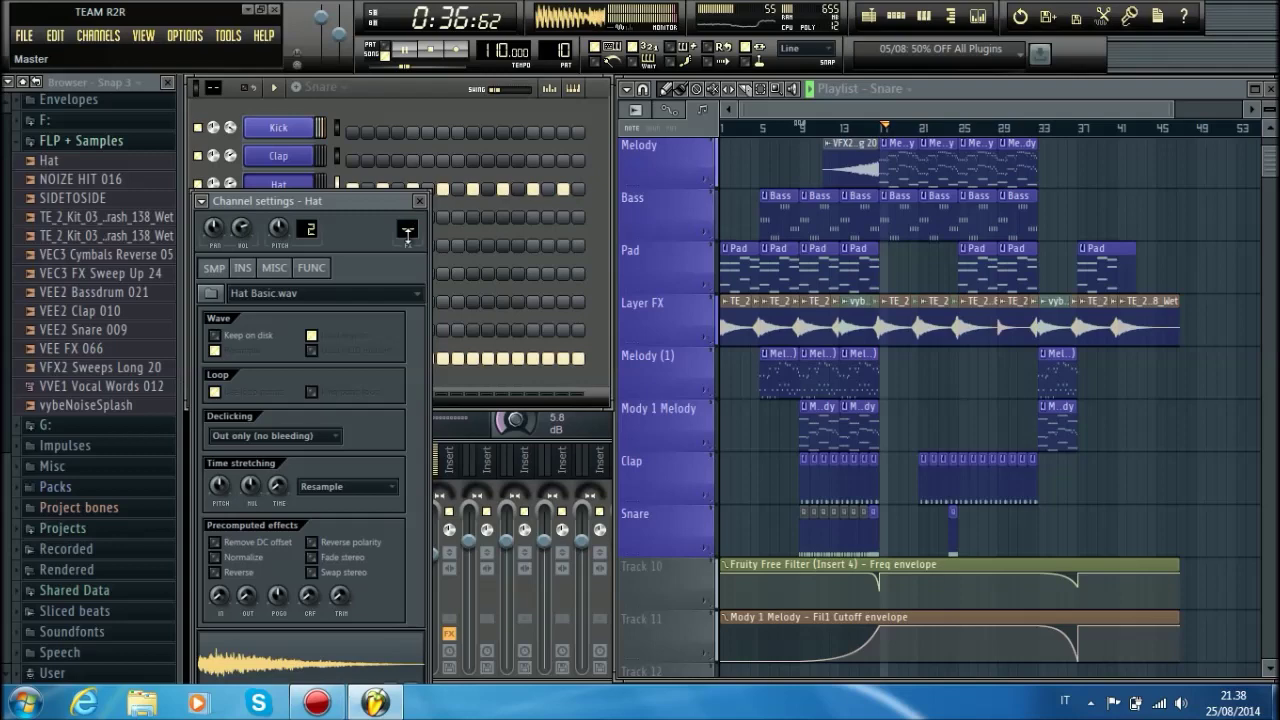
{"action": "left_click", "coordinate": [591, 194]}
{"action": "left_click", "coordinate": [278, 156]}
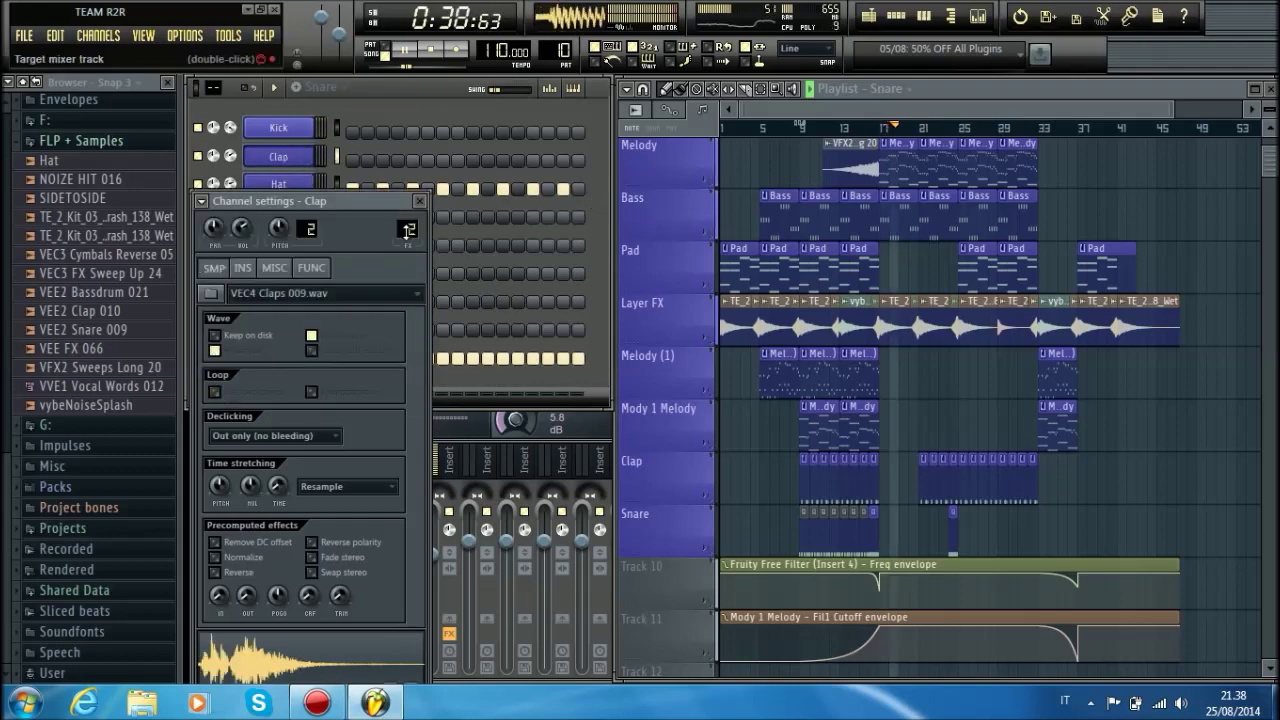
{"action": "left_click", "coordinate": [279, 128]}
Step: Raise the volume of Insert 1 in the mixer and add Soundgoodizer to its first effect slot
{"action": "left_click", "coordinate": [978, 16]}
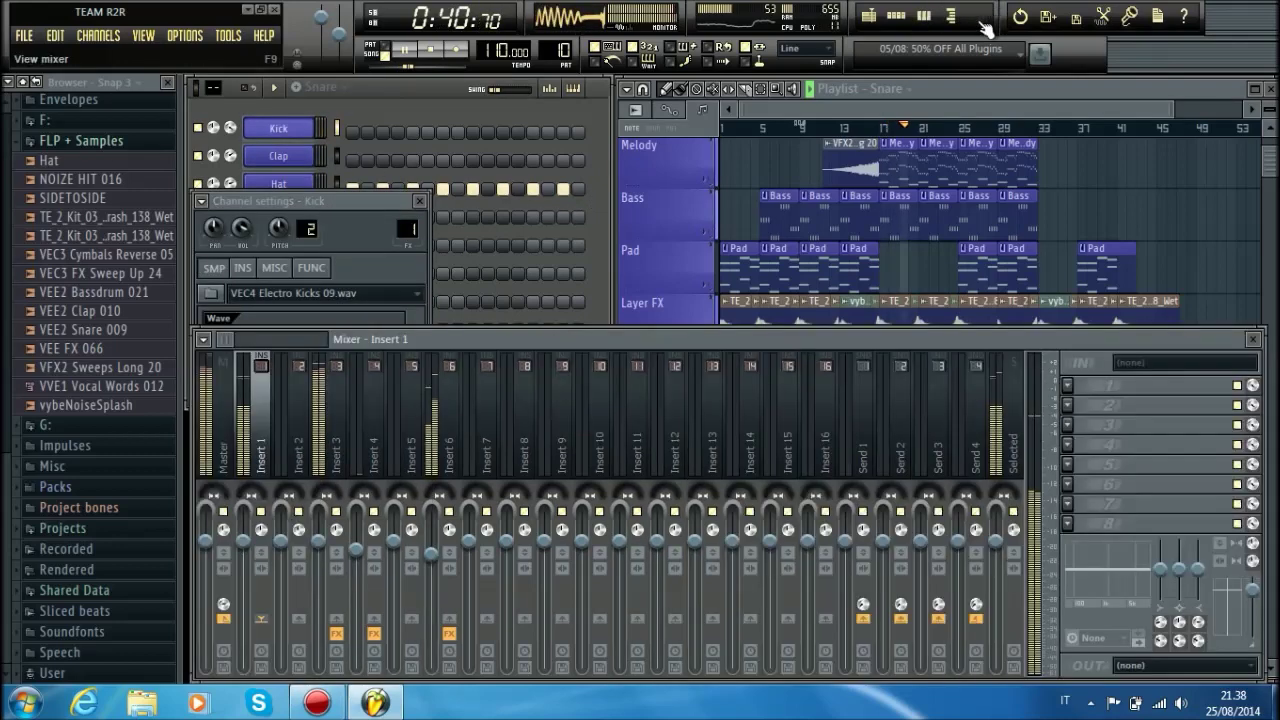
{"action": "left_click", "coordinate": [1066, 385]}
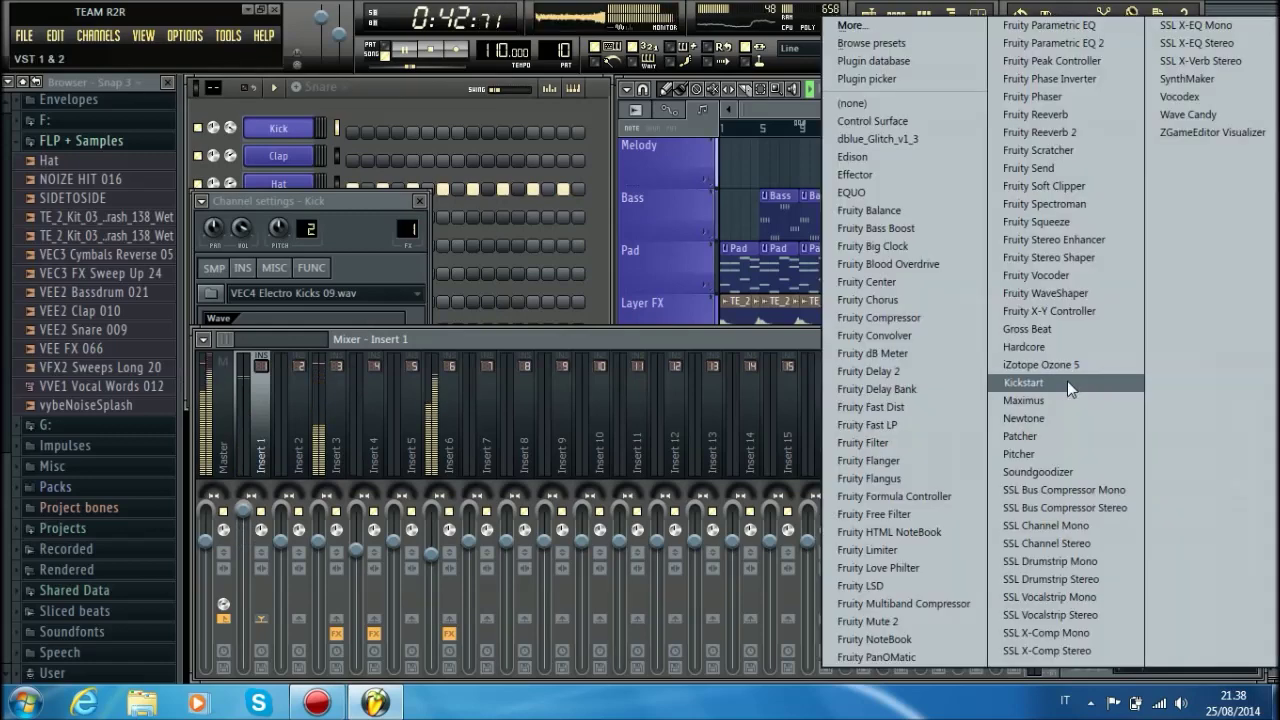
{"action": "left_click", "coordinate": [1030, 548]}
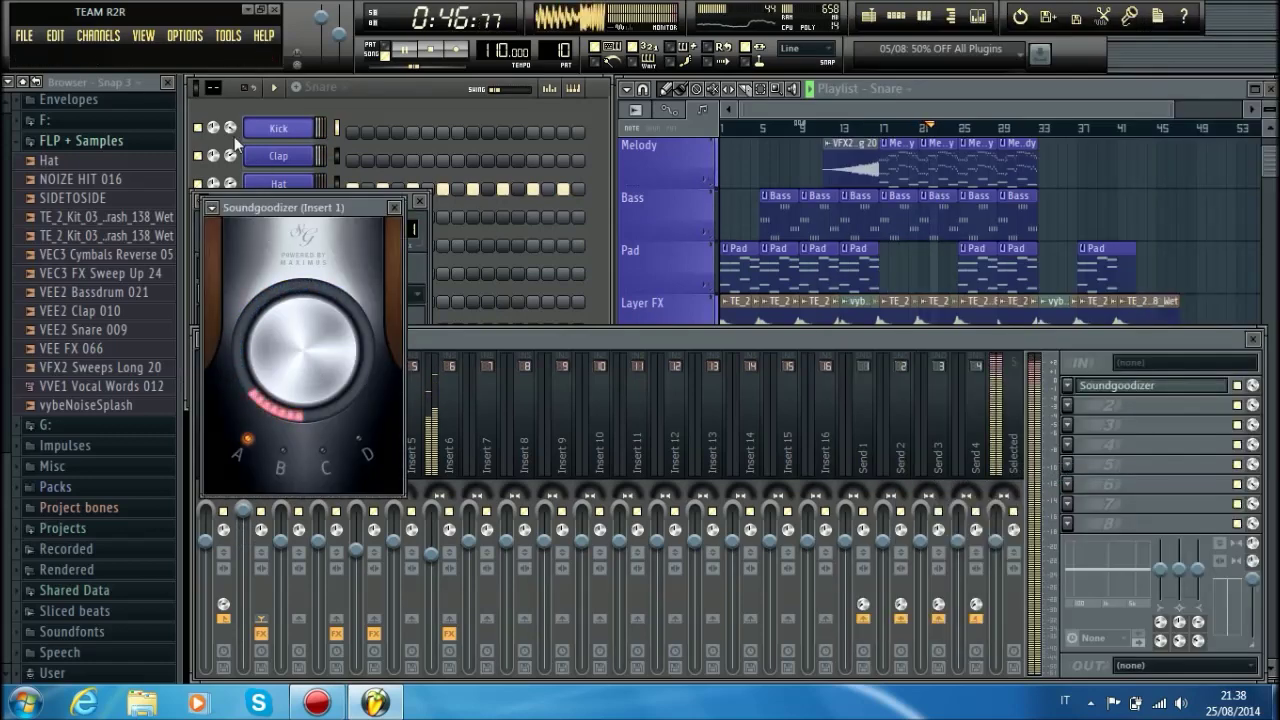
Step: Create an automation clip for the volume of mixer track Insert 1
{"action": "key", "text": "F6"}
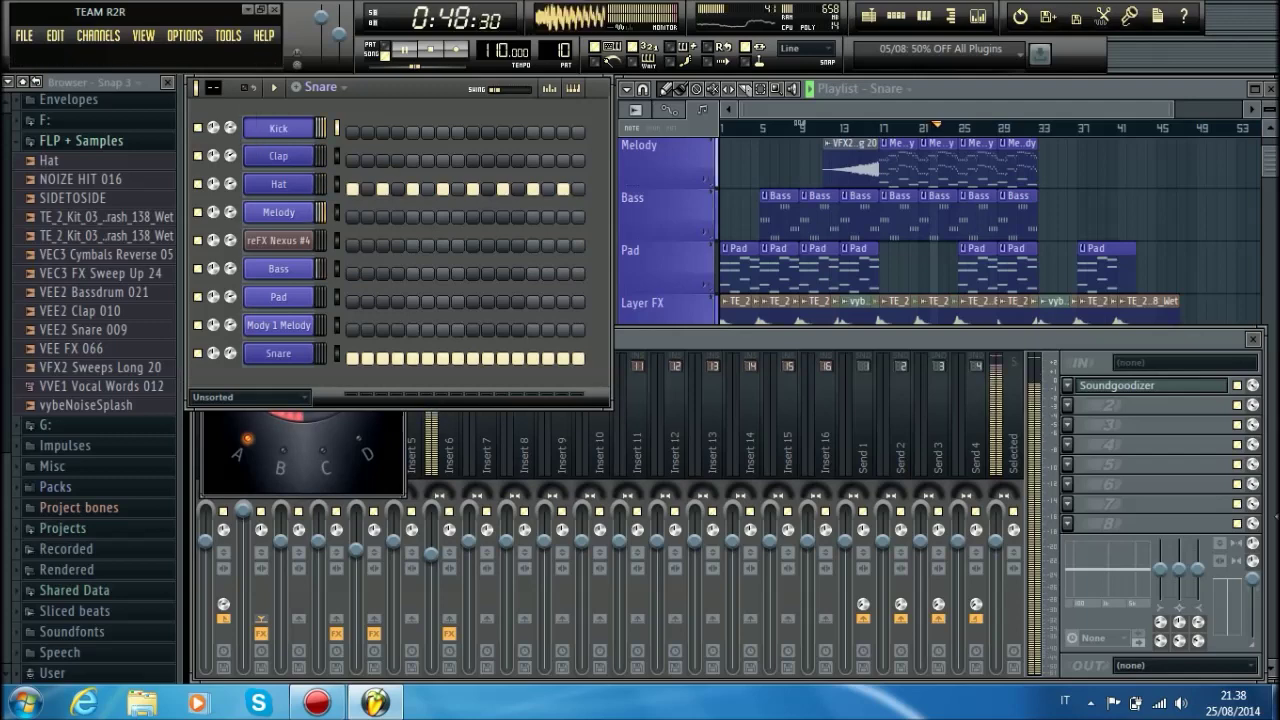
{"action": "key", "text": "F9"}
{"action": "right_click", "coordinate": [1252, 590]}
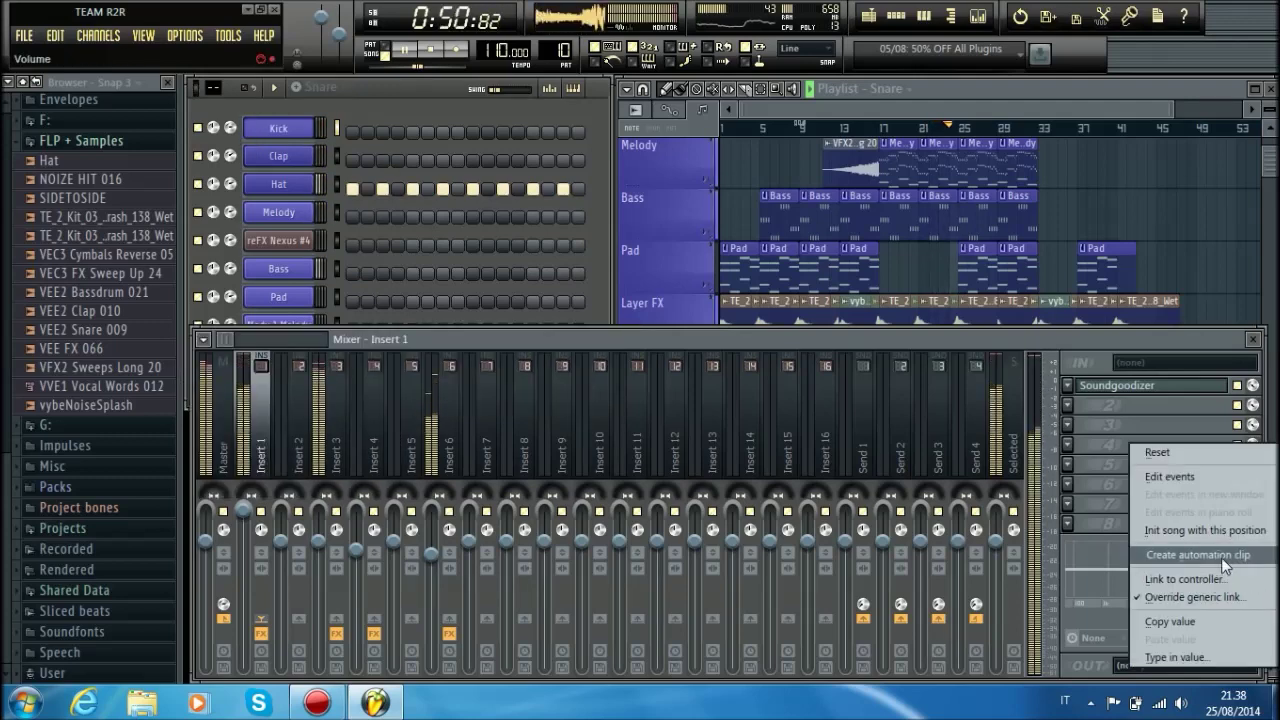
{"action": "left_click", "coordinate": [1221, 557]}
Step: Rearrange the automation clips: Insert 1 Volume on Track 10, Free Filter (Insert 4) Freq on Track 11, Mody 1 Melody Fil1 Cutoff on Track 12
{"action": "left_click", "coordinate": [1255, 88]}
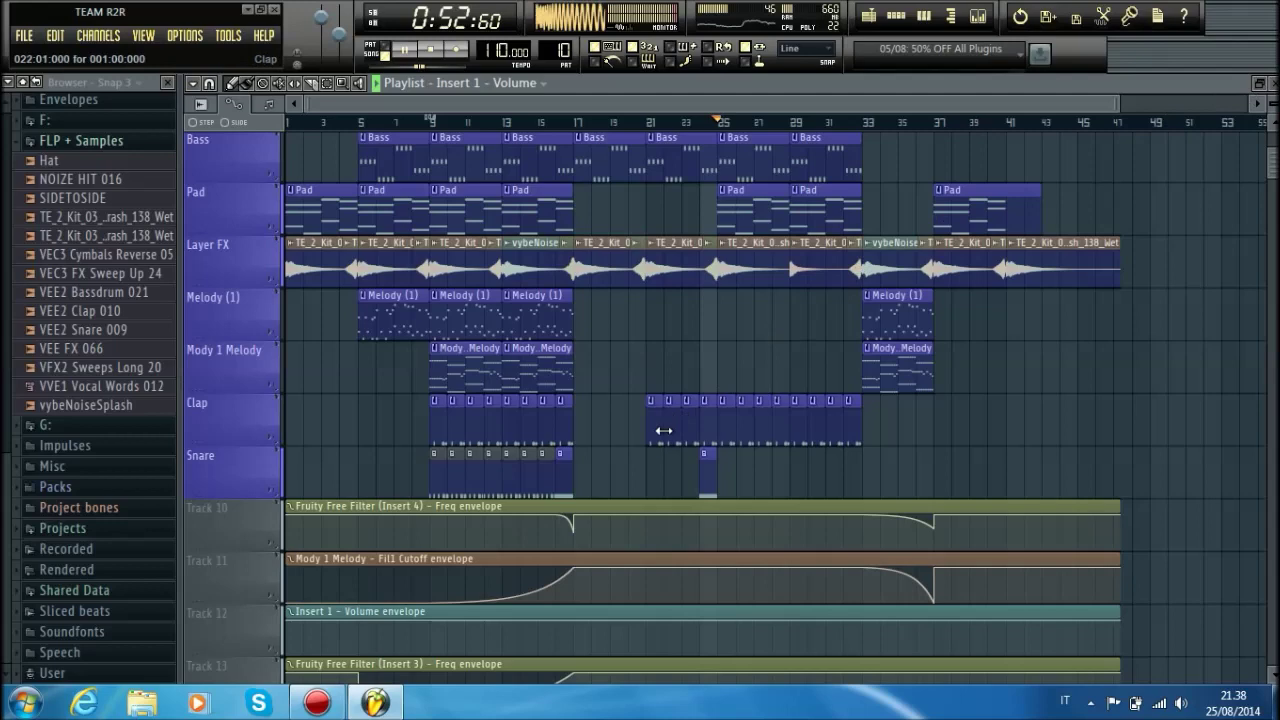
{"action": "scroll", "coordinate": [540, 525], "scroll_direction": "down", "scroll_amount": 5}
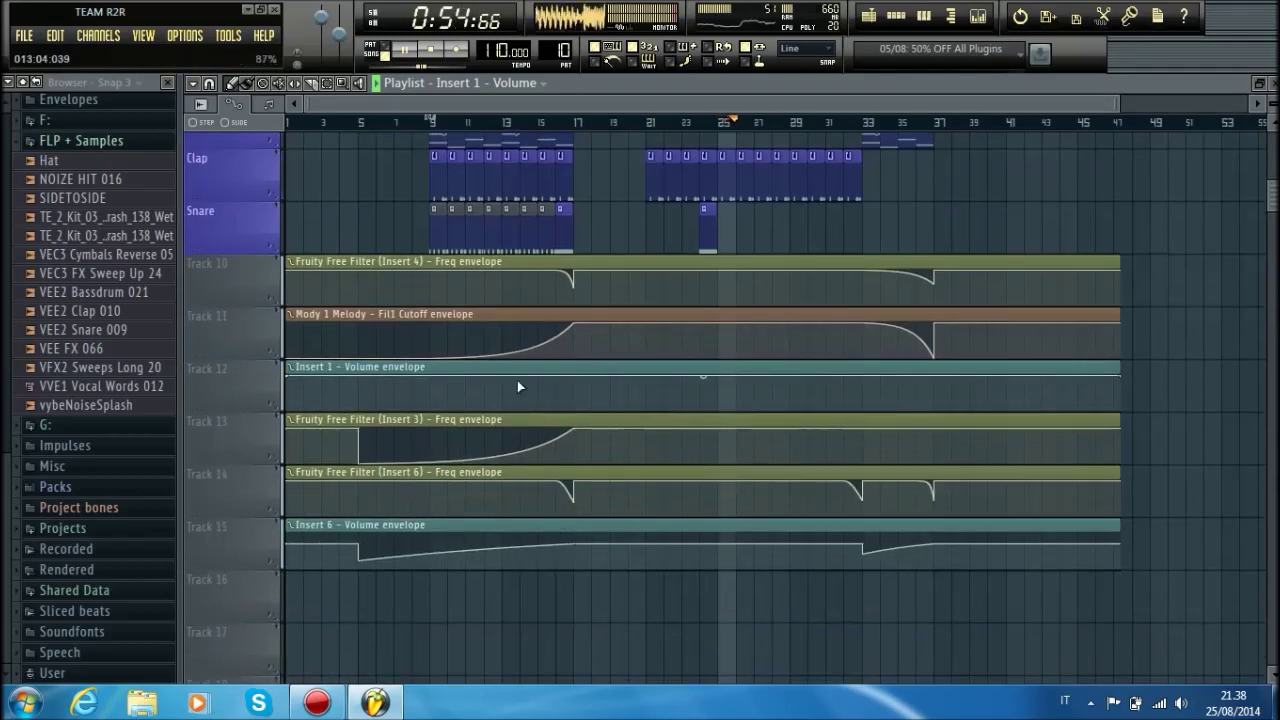
{"action": "left_click_drag", "start_coordinate": [514, 365], "coordinate": [466, 584]}
{"action": "left_click_drag", "start_coordinate": [555, 319], "coordinate": [545, 372]}
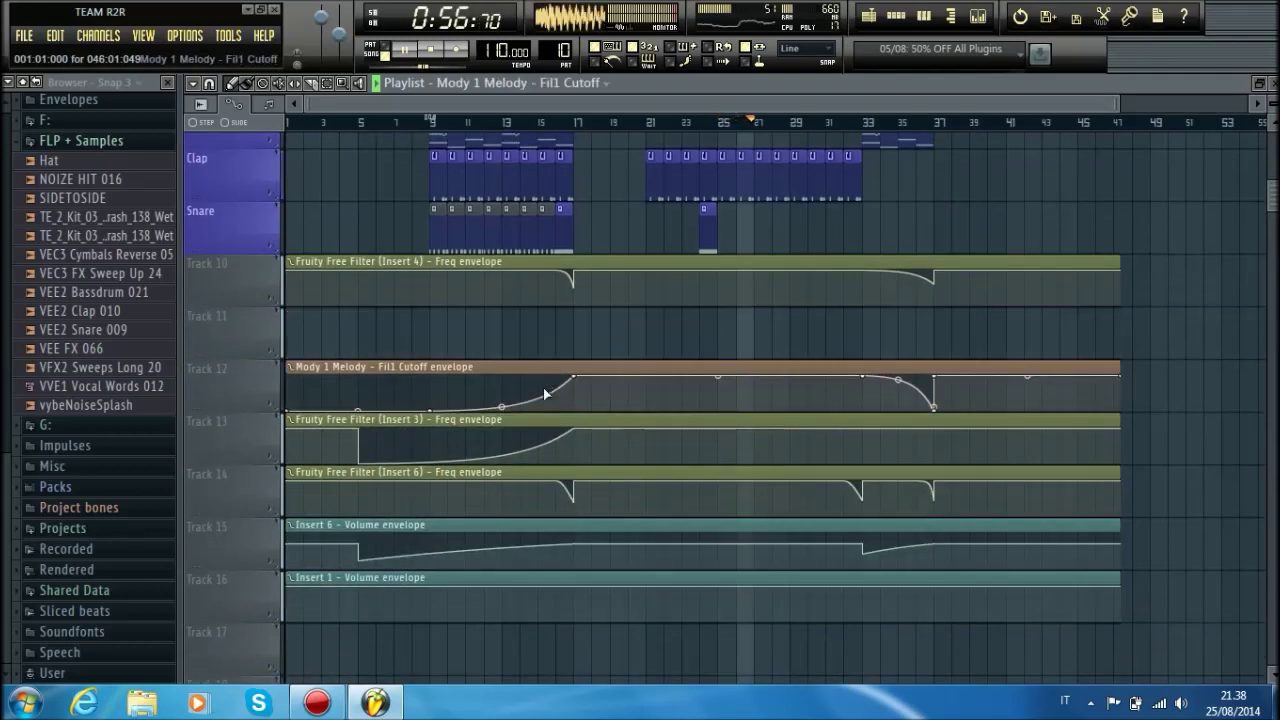
{"action": "left_click_drag", "start_coordinate": [563, 266], "coordinate": [560, 320]}
{"action": "left_click_drag", "start_coordinate": [532, 576], "coordinate": [530, 262]}
Step: Shape the Insert 1 Volume clip to drop abruptly at bar 9 and rise linearly back to full level at bar 17
{"action": "right_click", "coordinate": [574, 275]}
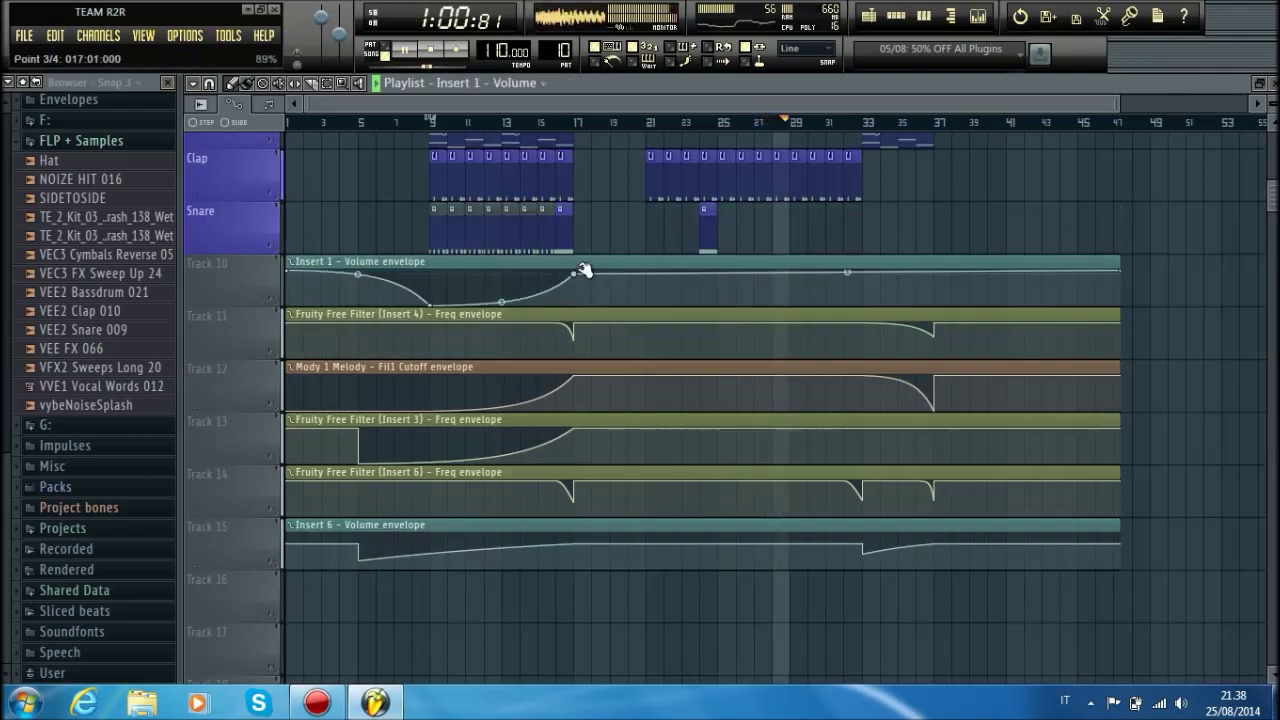
{"action": "right_click", "coordinate": [502, 295]}
{"action": "right_click", "coordinate": [427, 290]}
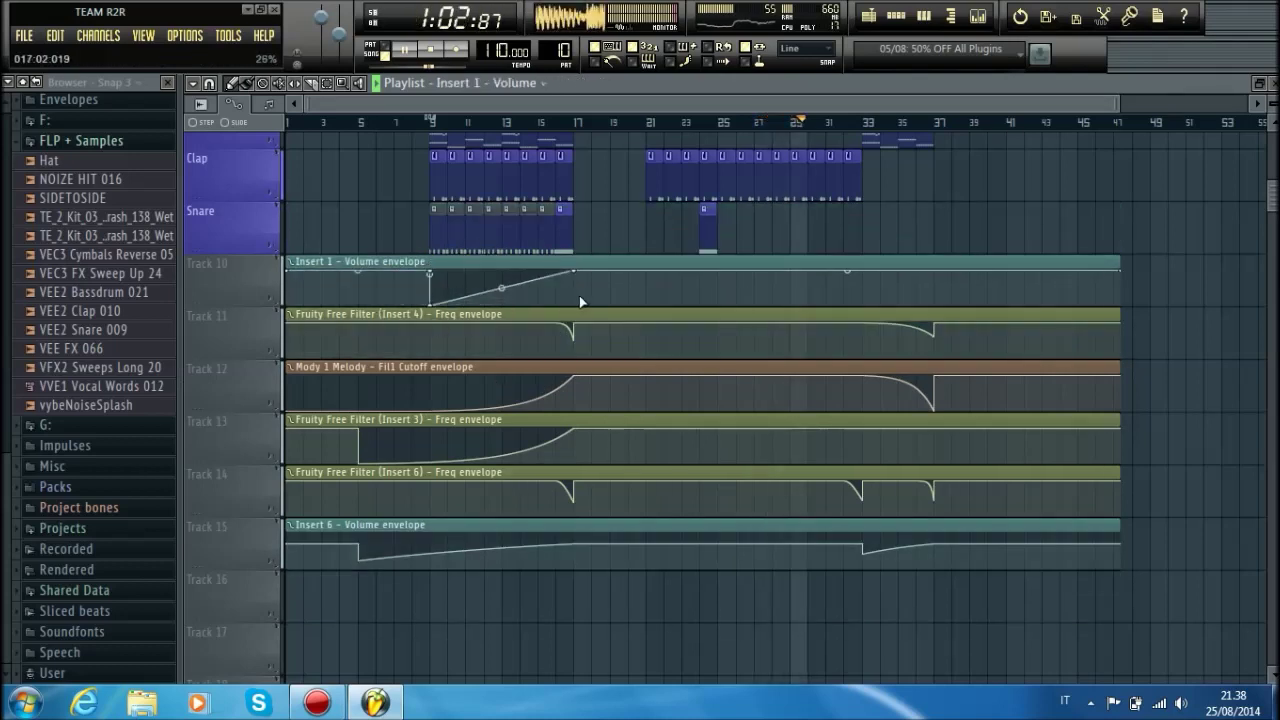
{"action": "scroll", "coordinate": [641, 288], "scroll_direction": "up", "scroll_amount": 6}
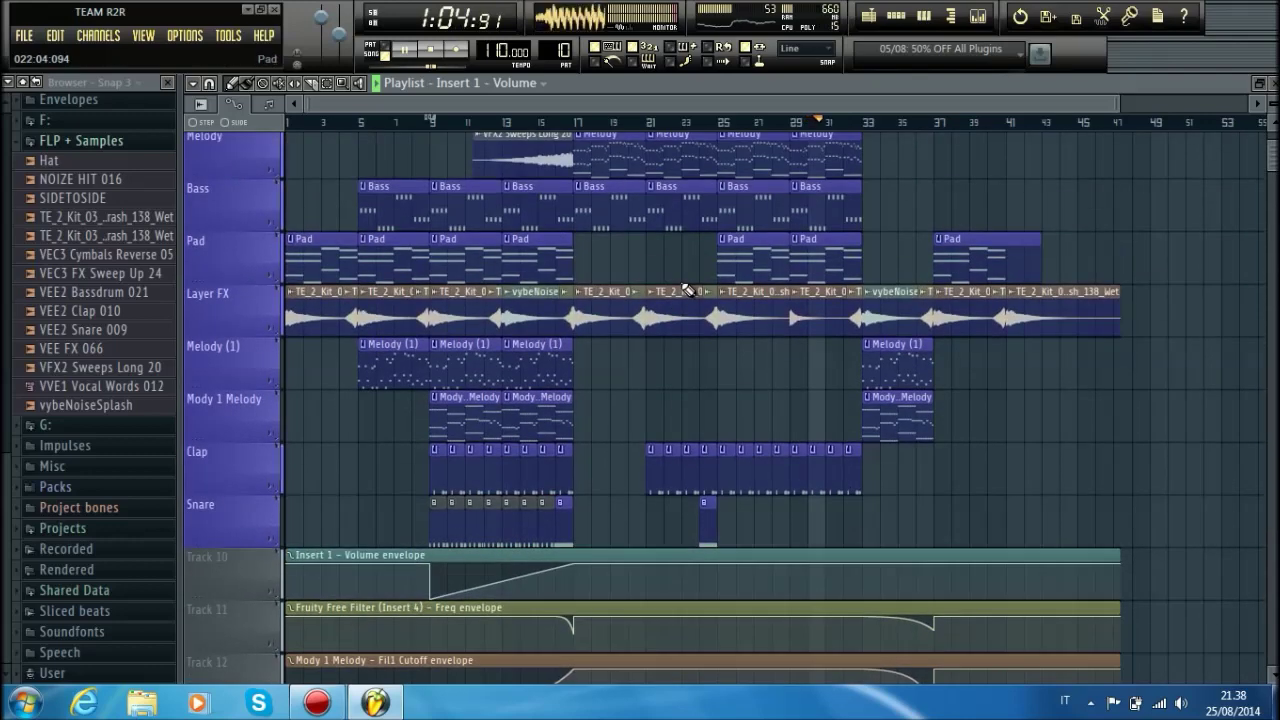
{"action": "scroll", "coordinate": [687, 287], "scroll_direction": "up", "scroll_amount": 1}
{"action": "scroll", "coordinate": [687, 287], "scroll_direction": "down", "scroll_amount": 1}
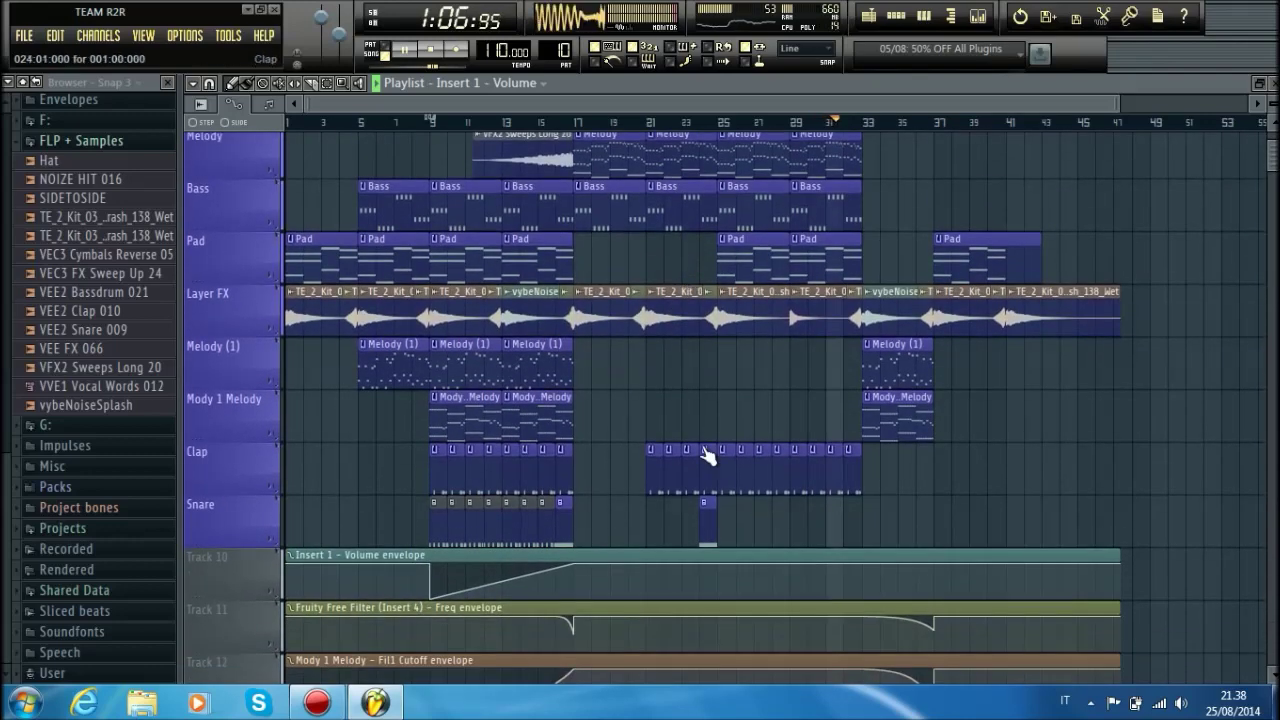
Step: Play the song from bar 9 and move the VFX2 Sweeps Long 20 clip from the Melody track to the Layer FX track
{"action": "left_click", "coordinate": [431, 123]}
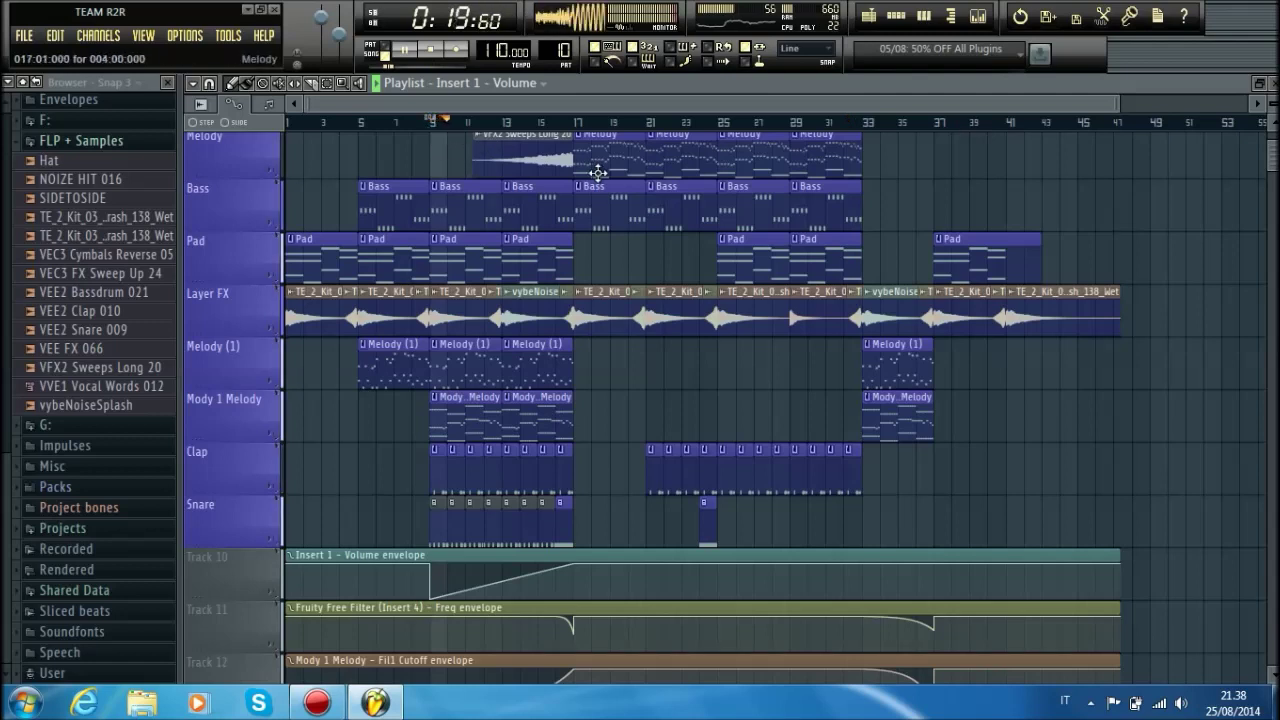
{"action": "scroll", "coordinate": [600, 174], "scroll_direction": "up", "scroll_amount": 1}
{"action": "left_click_drag", "start_coordinate": [551, 252], "coordinate": [548, 372]}
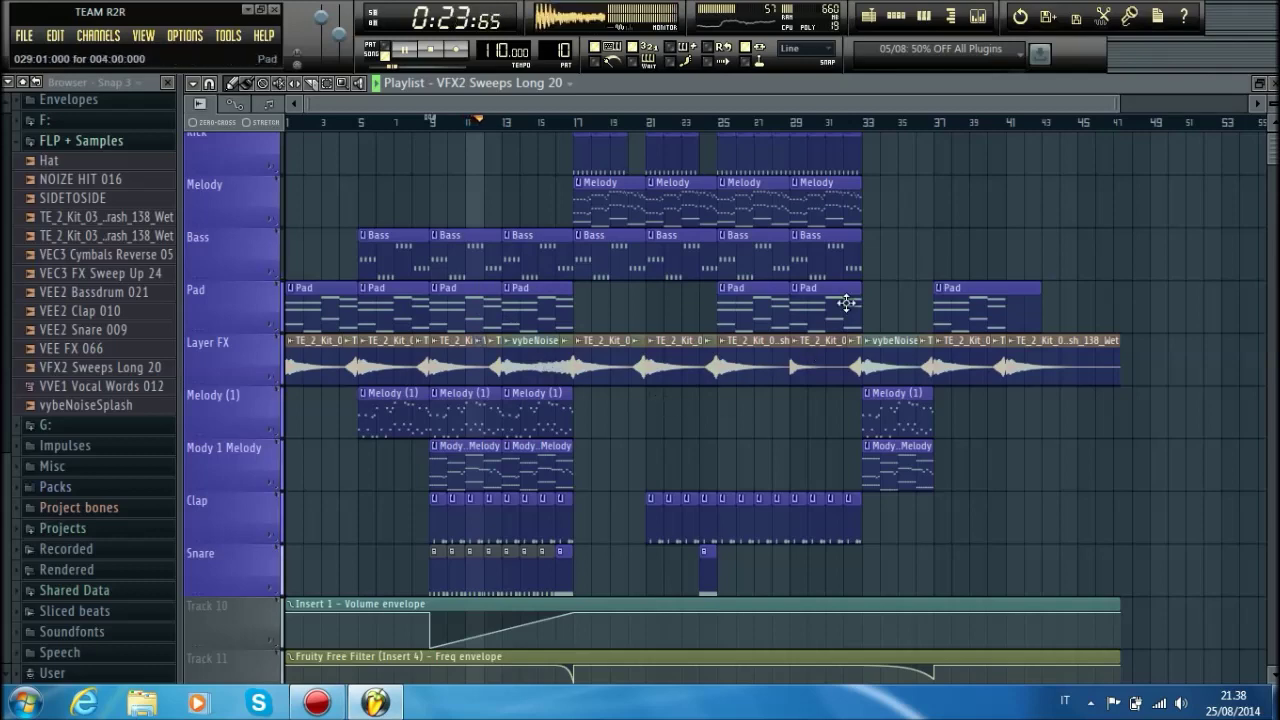
Step: Load Fruity Limiter in the master track's first effect slot and adjust its envelope settings
{"action": "left_click", "coordinate": [36, 82]}
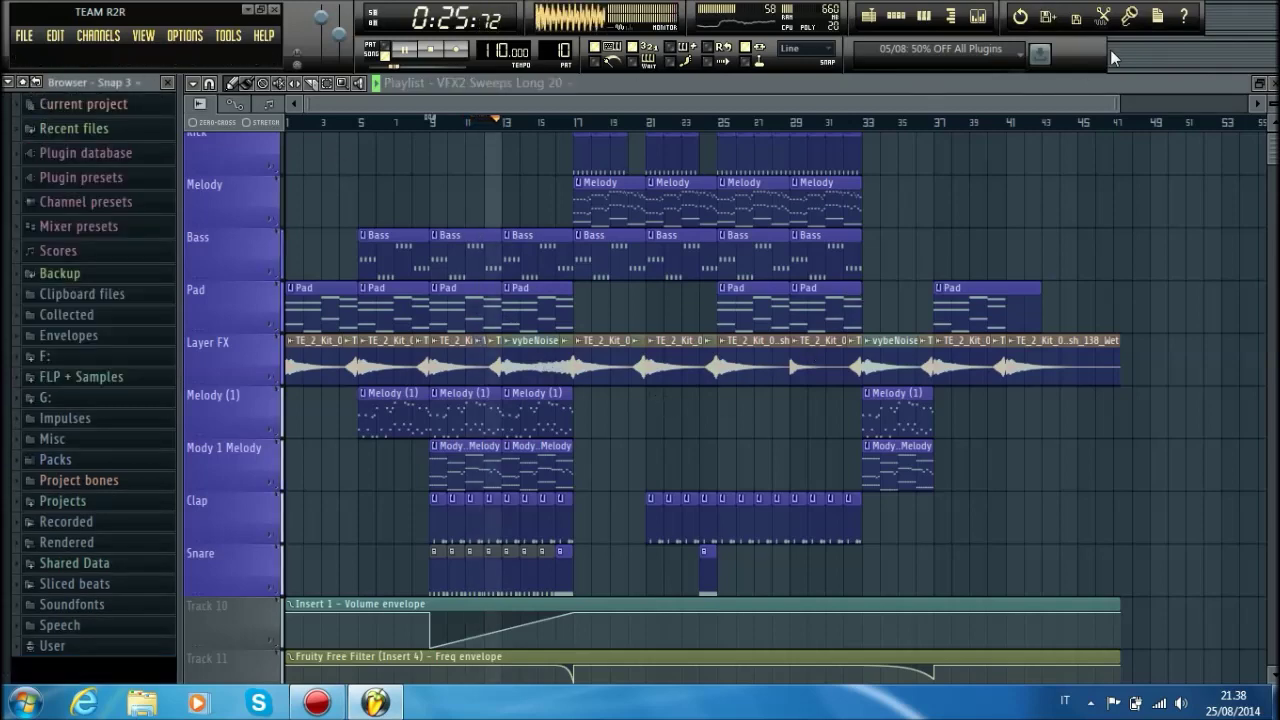
{"action": "left_click", "coordinate": [995, 32]}
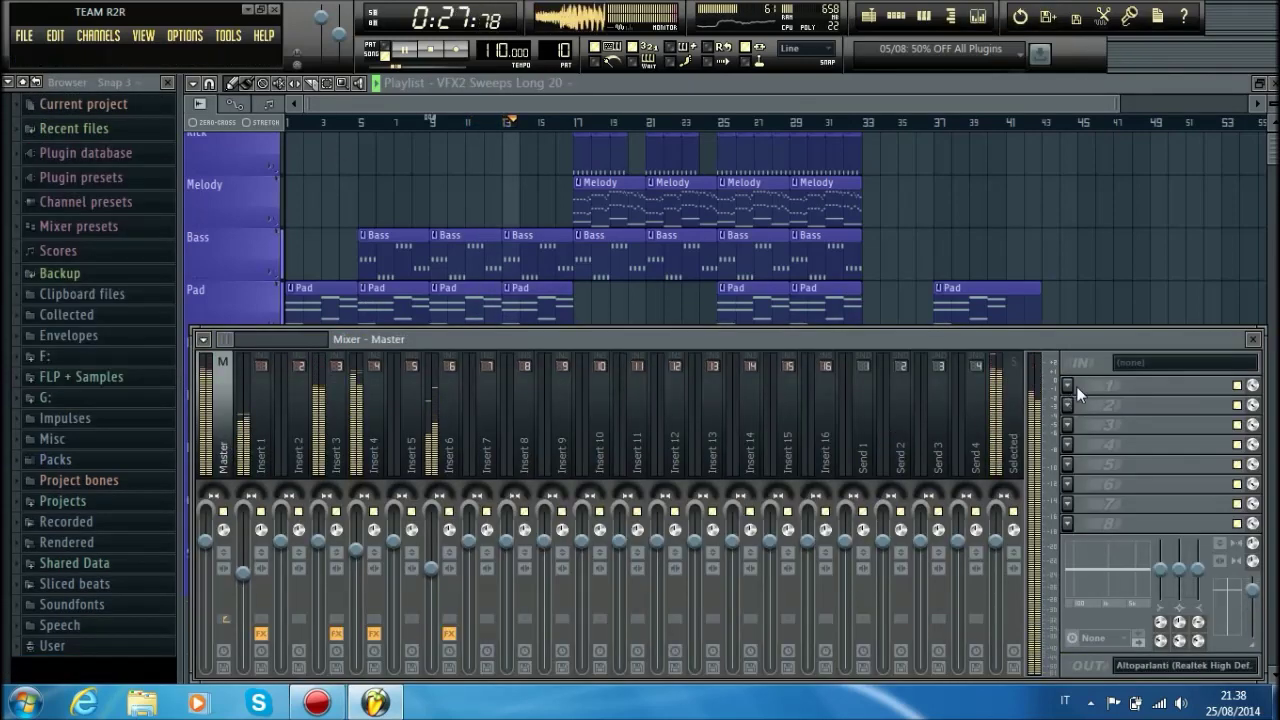
{"action": "left_click", "coordinate": [1076, 386]}
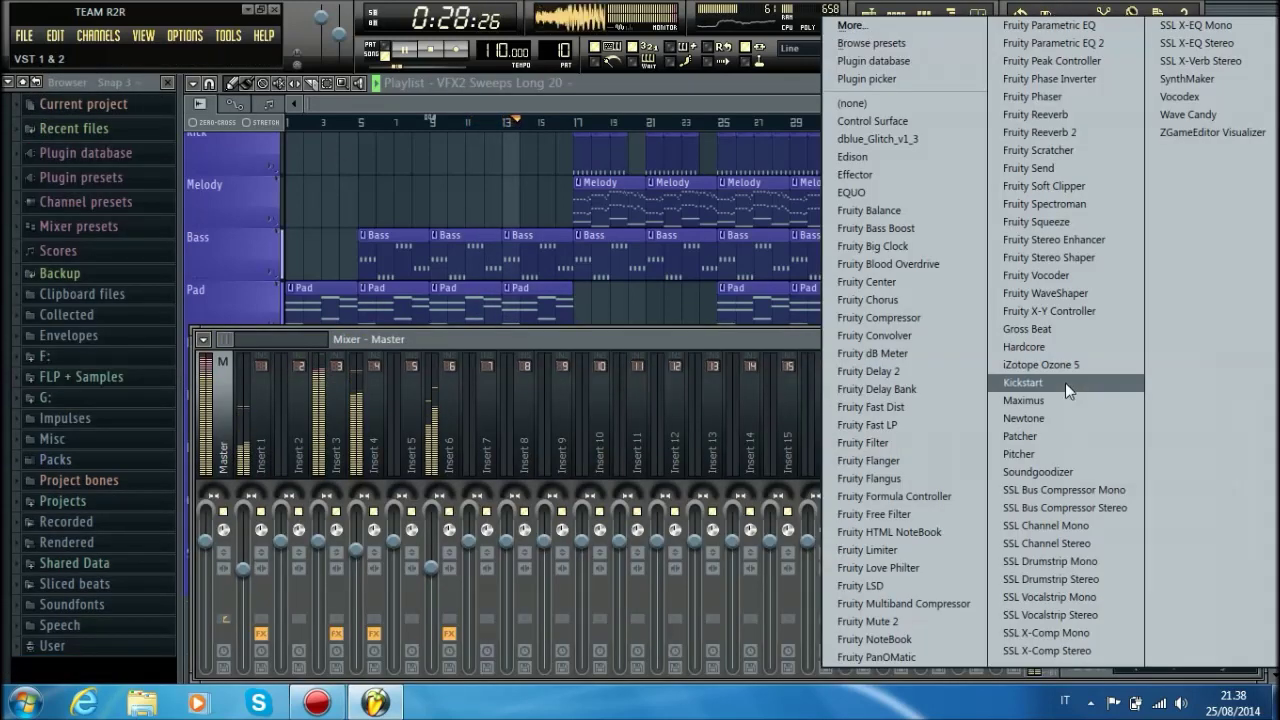
{"action": "left_click", "coordinate": [892, 550]}
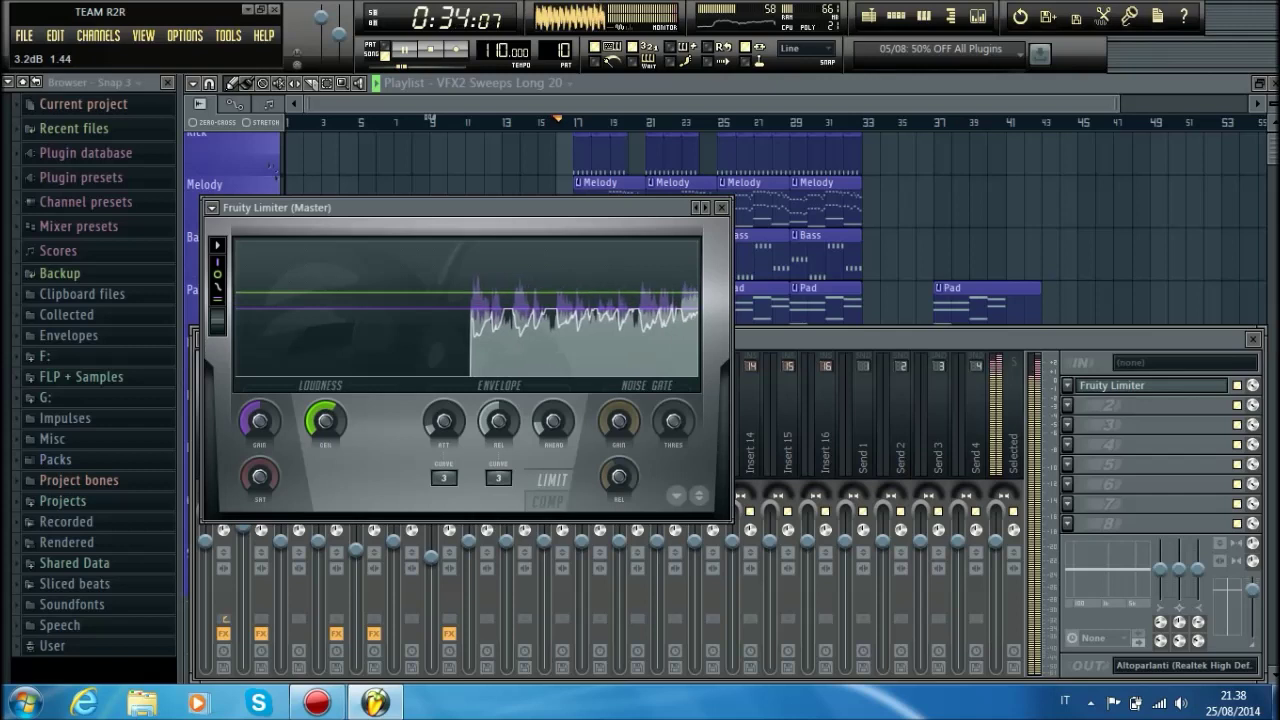
{"action": "left_click_drag", "start_coordinate": [446, 424], "coordinate": [553, 419]}
Step: Add Fruity Parametric EQ 2 to the master's second effect slot and adjust one high and one low band
{"action": "left_click", "coordinate": [1069, 404]}
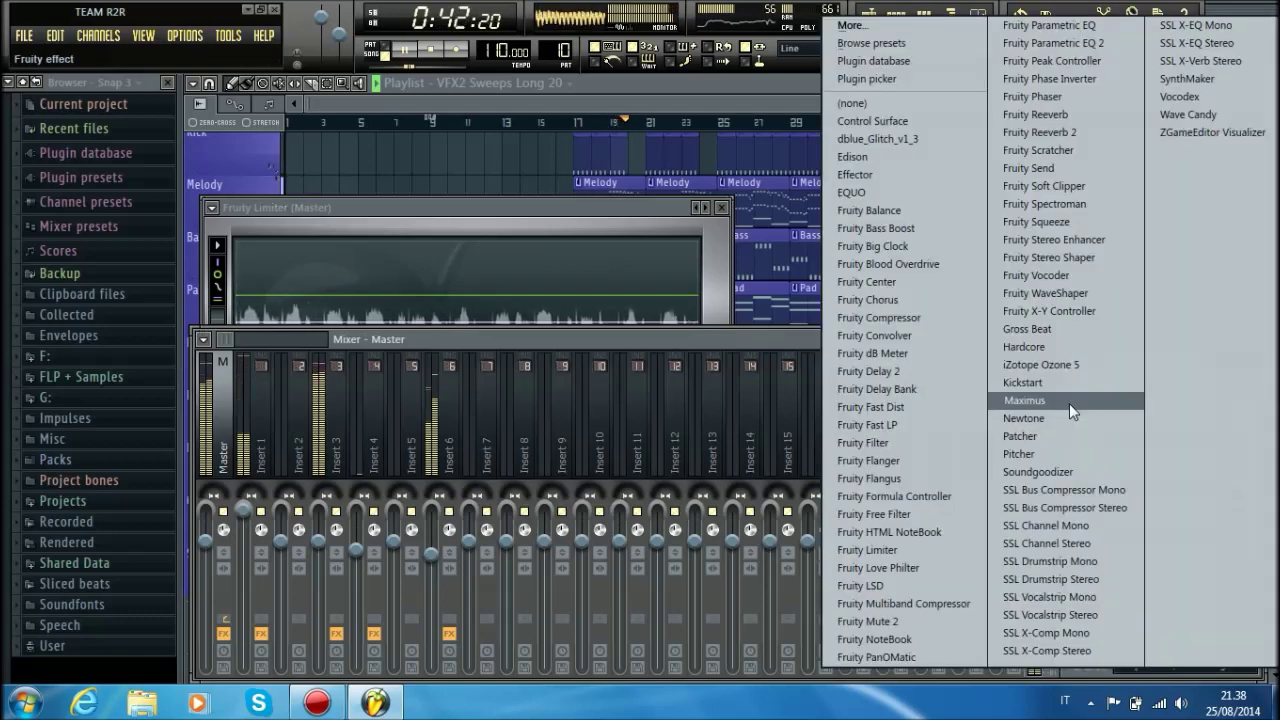
{"action": "left_click", "coordinate": [1055, 43]}
{"action": "mouse_move", "coordinate": [584, 401]}
{"action": "left_mouse_down"}
{"action": "mouse_move", "coordinate": [583, 373]}
{"action": "mouse_move", "coordinate": [544, 400]}
{"action": "mouse_move", "coordinate": [595, 379]}
{"action": "left_mouse_up"}
{"action": "left_click_drag", "start_coordinate": [335, 401], "coordinate": [289, 412]}
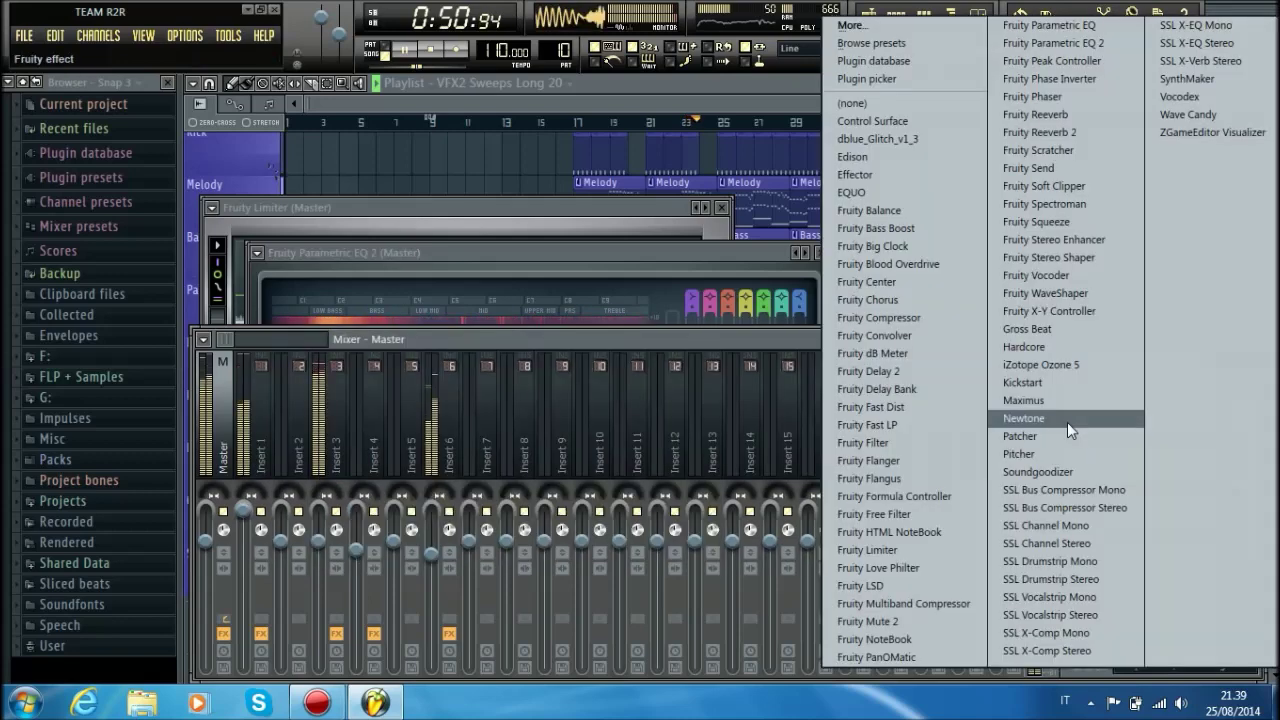
Step: Add Fruity Stereo Shaper to the master's third effect slot and create an automation clip for its left-into-right channel volume
{"action": "left_click", "coordinate": [1092, 434]}
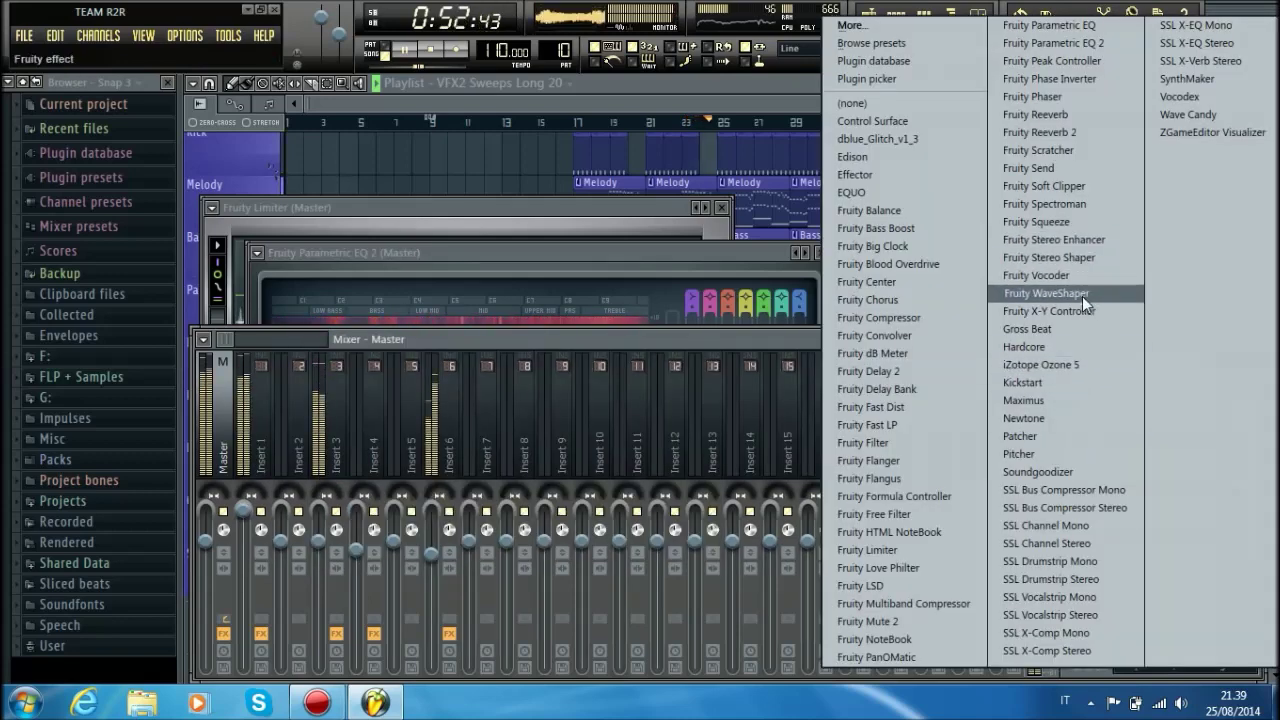
{"action": "left_click", "coordinate": [1076, 257]}
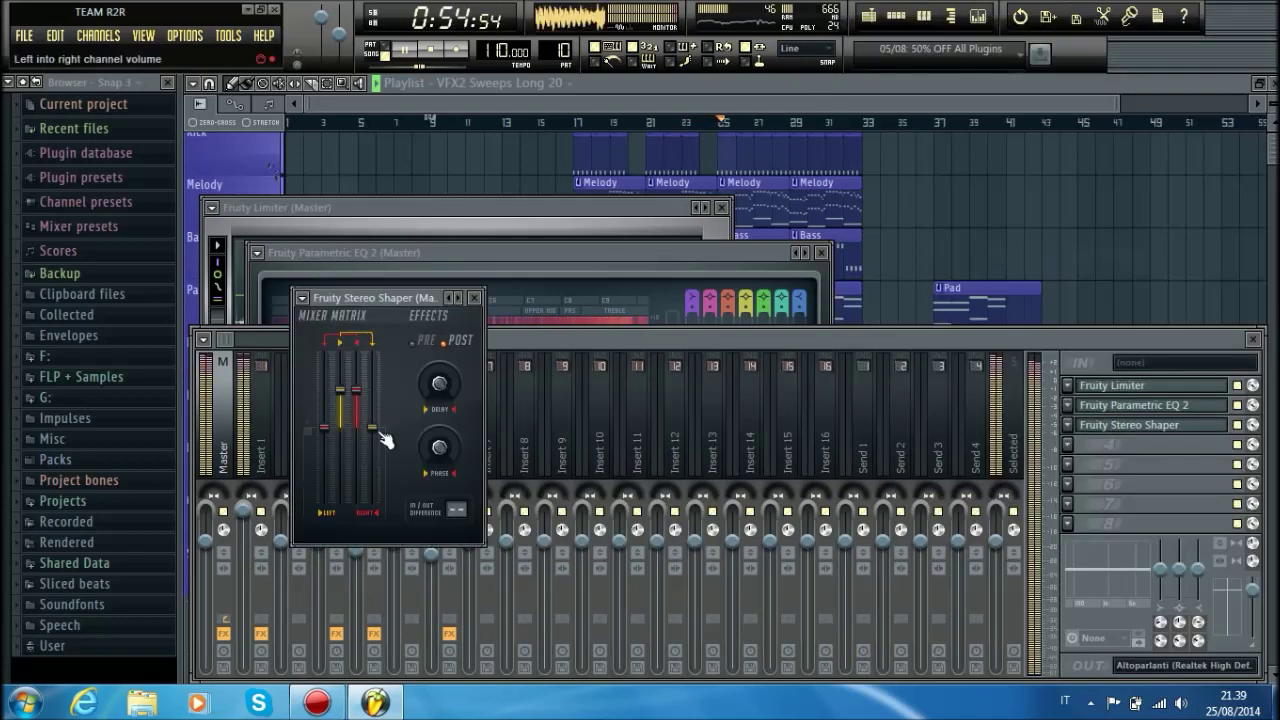
{"action": "right_click", "coordinate": [369, 406]}
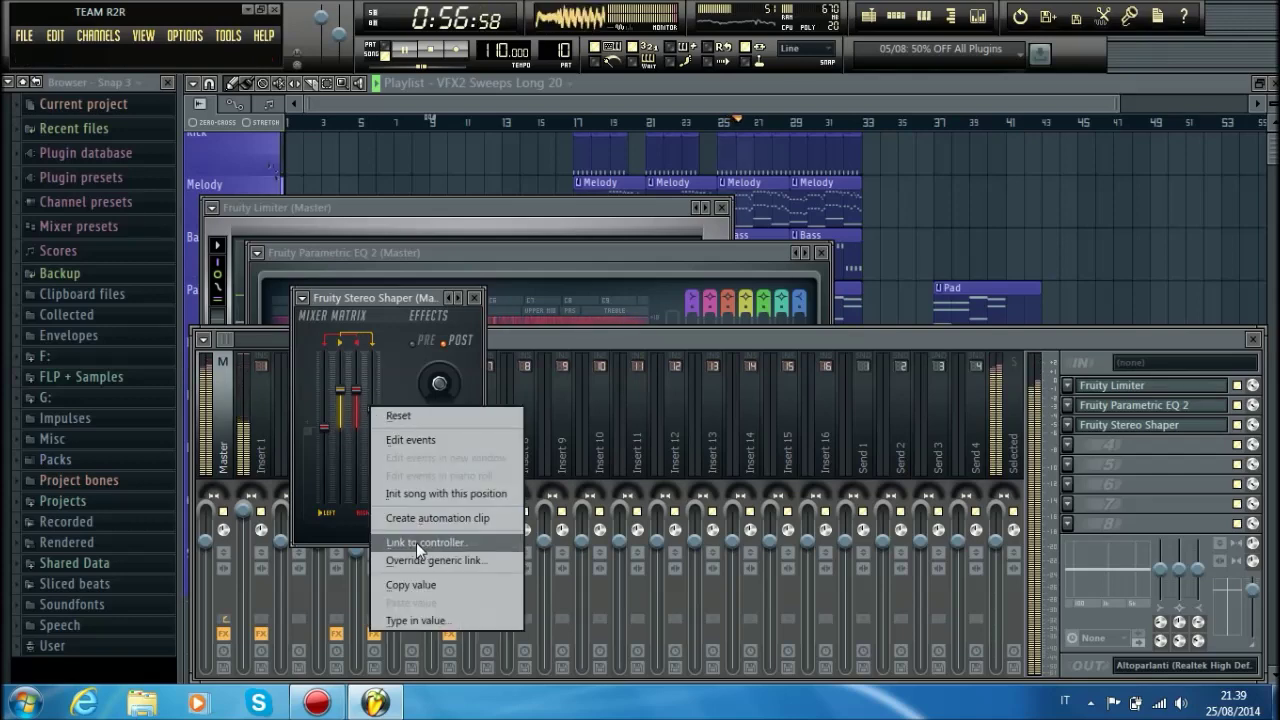
{"action": "left_click", "coordinate": [416, 518]}
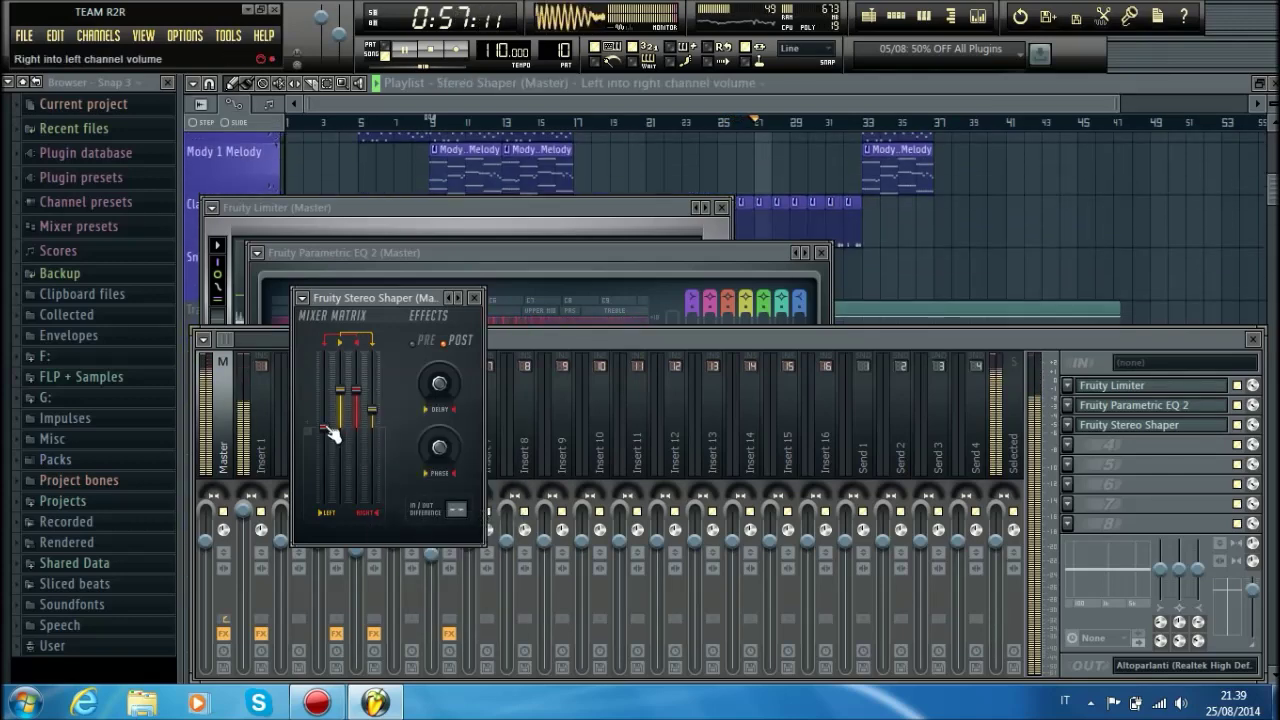
Step: Copy the Stereo Shaper's left-into-right channel volume value of 62% to its right-into-left channel volume
{"action": "right_click", "coordinate": [378, 418]}
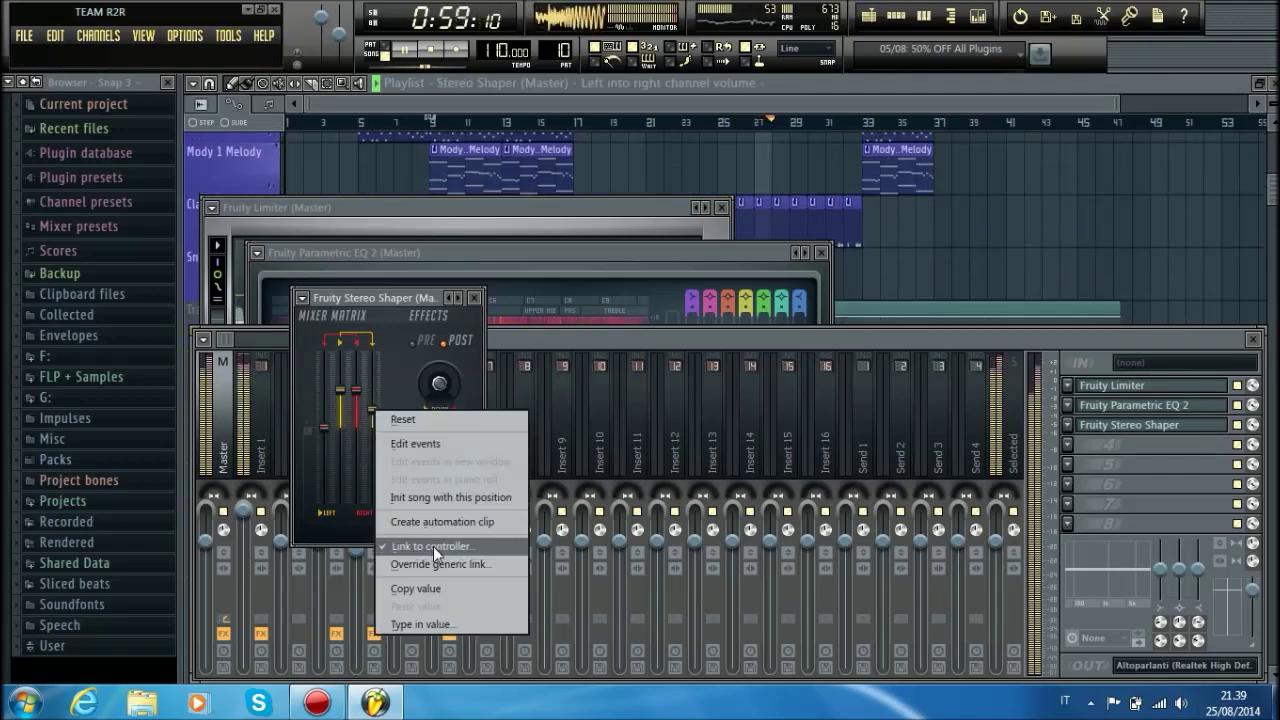
{"action": "left_click", "coordinate": [433, 587]}
{"action": "right_click", "coordinate": [326, 430]}
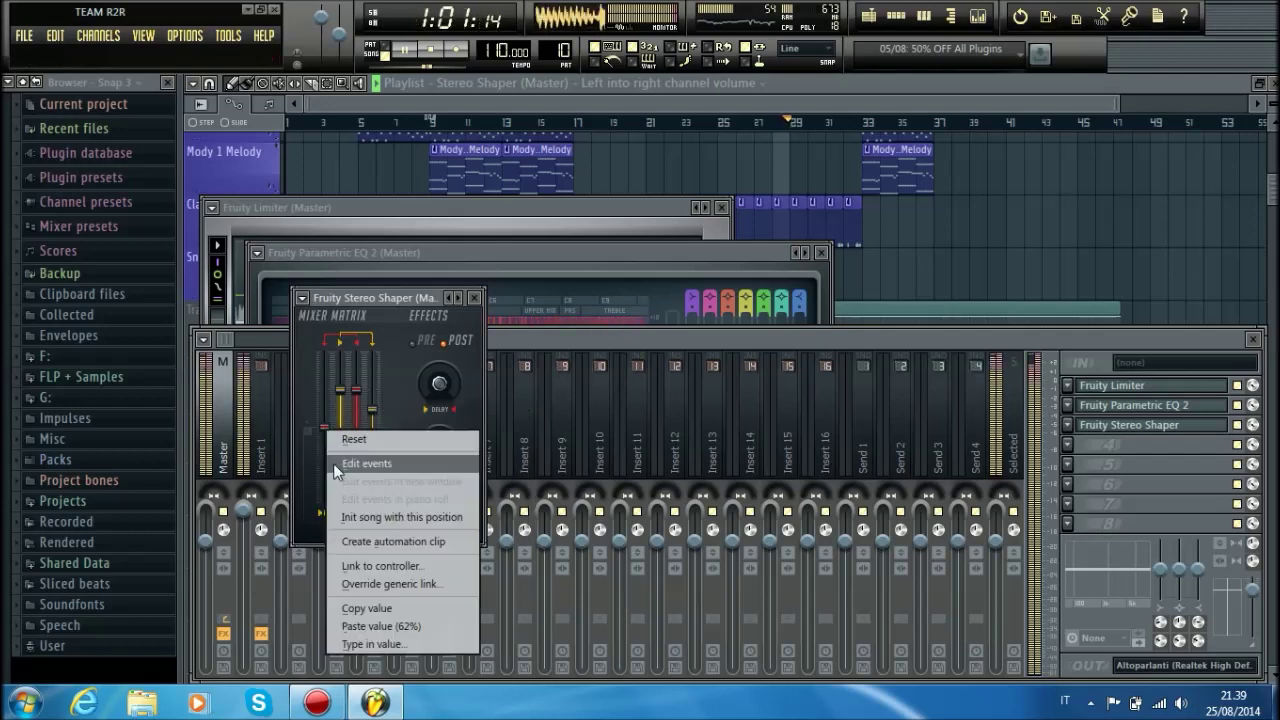
{"action": "left_click", "coordinate": [382, 610]}
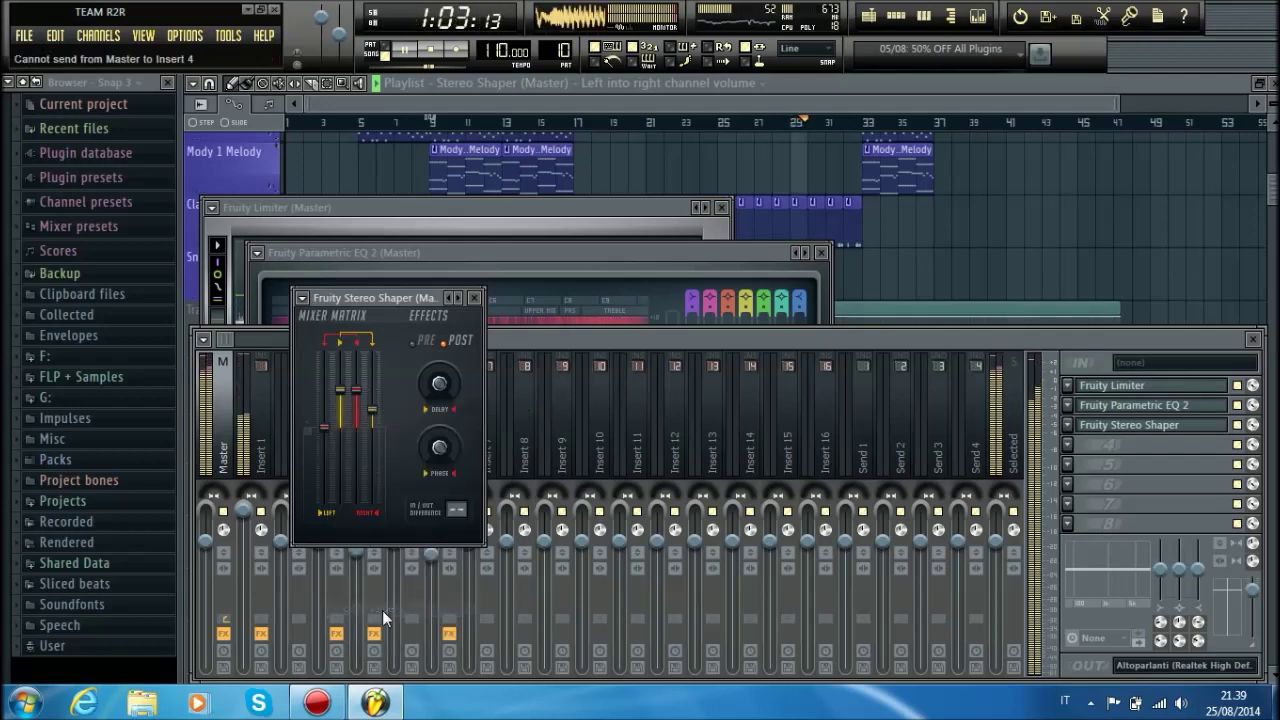
{"action": "right_click", "coordinate": [367, 409]}
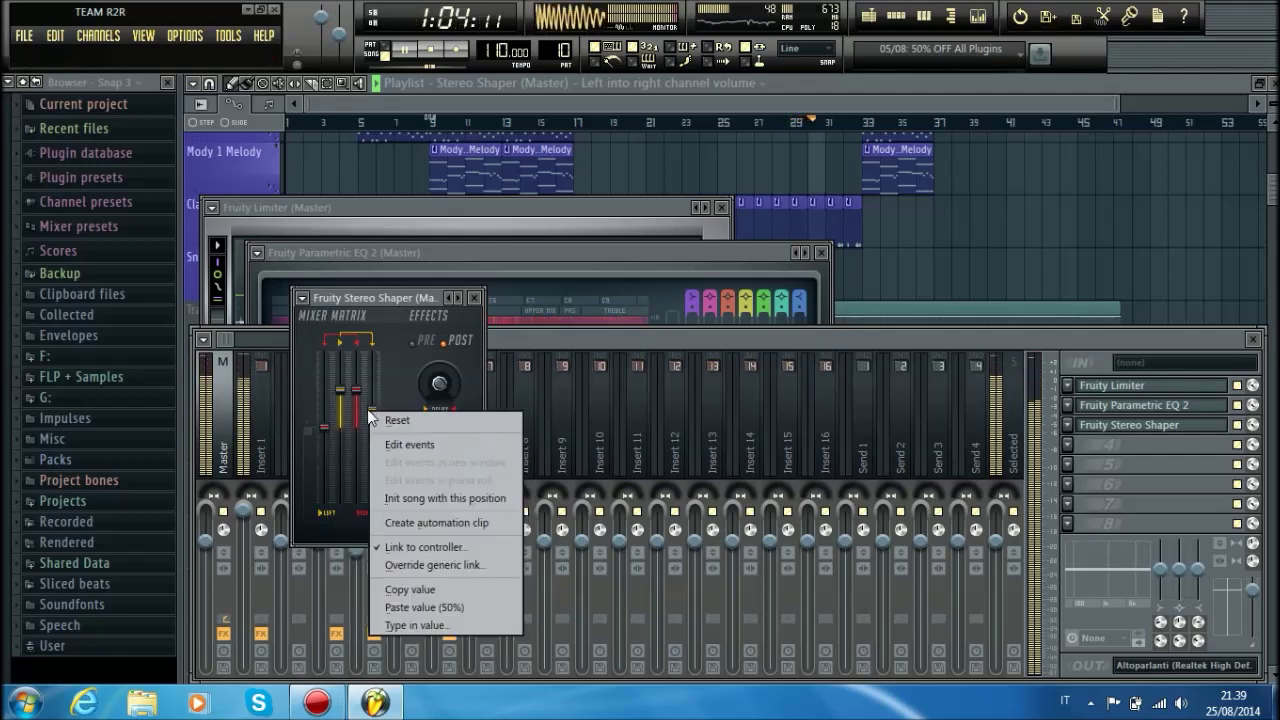
{"action": "left_click", "coordinate": [413, 604]}
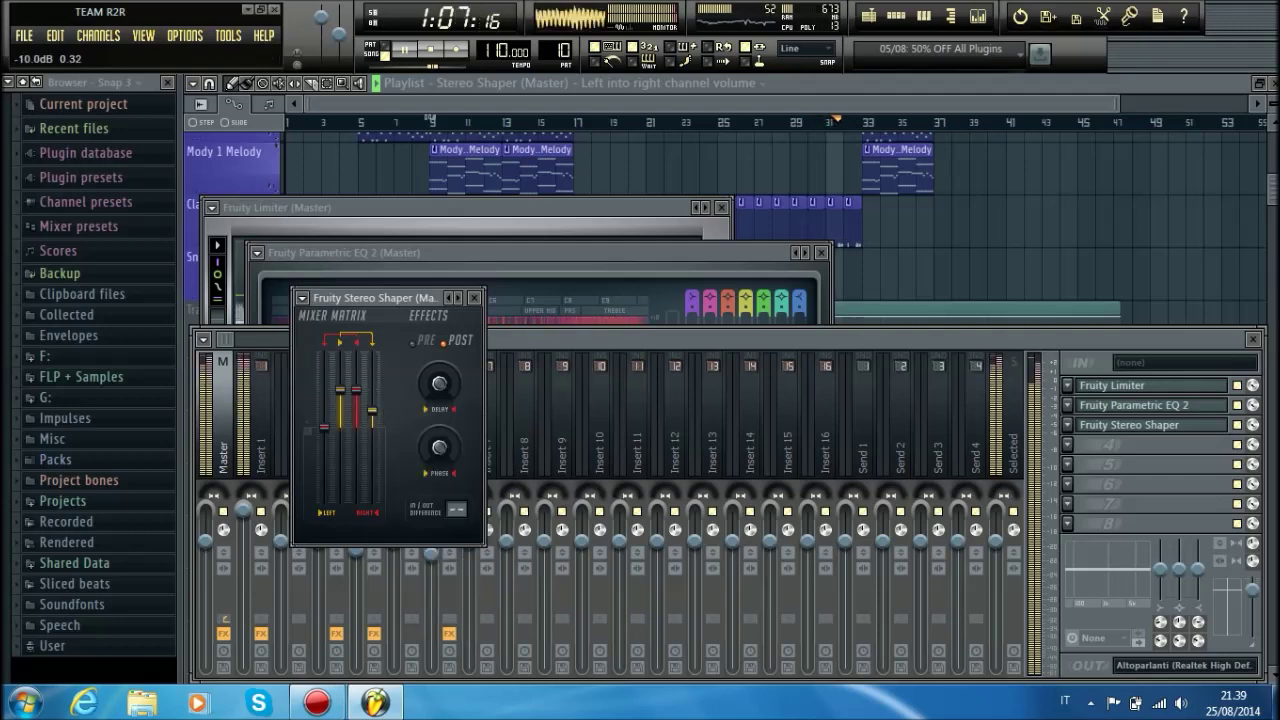
{"action": "right_click", "coordinate": [371, 409]}
{"action": "left_click", "coordinate": [426, 589]}
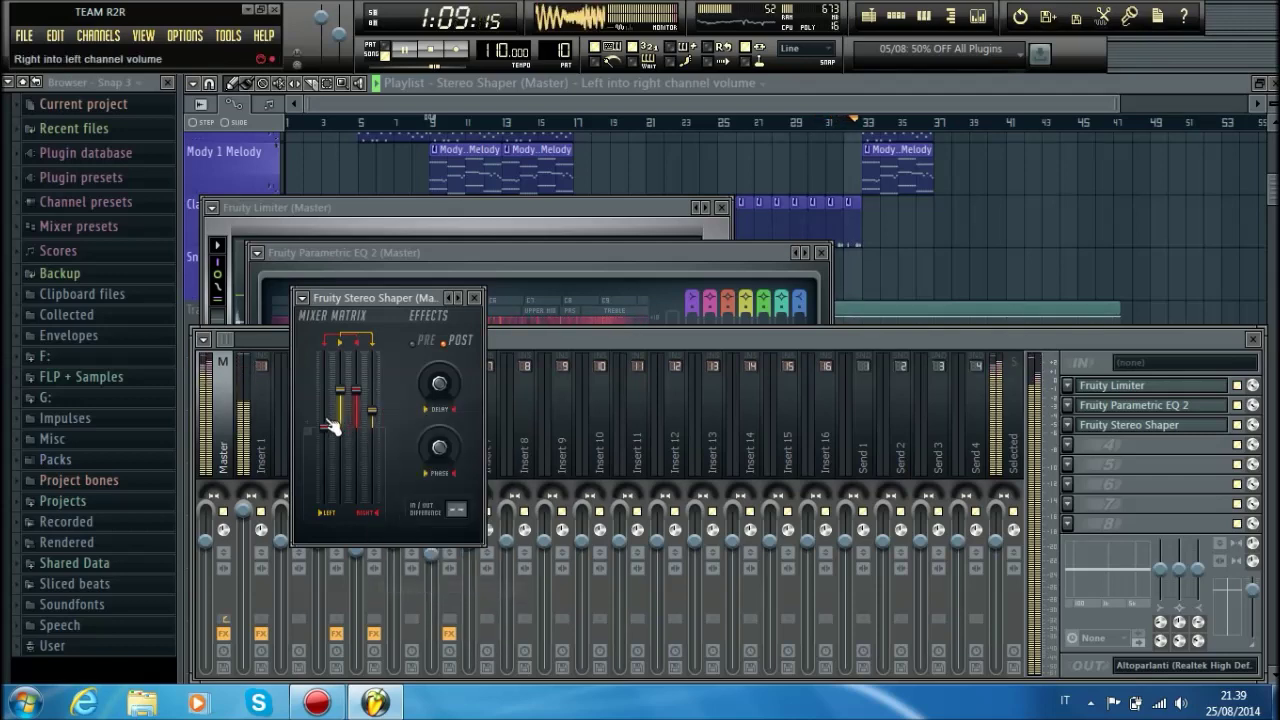
{"action": "right_click", "coordinate": [327, 424]}
{"action": "left_click", "coordinate": [396, 627]}
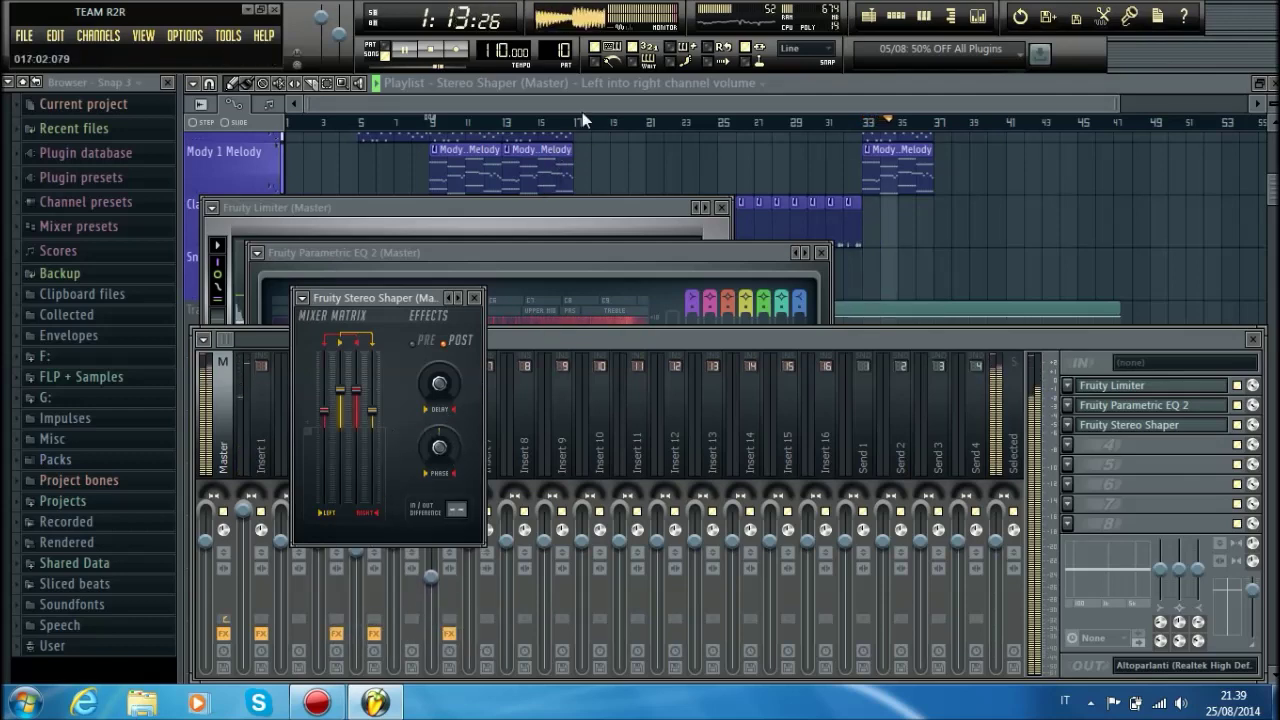
Step: Delete the Stereo Shaper left-into-right volume automation from playlist Track 16 and from the automation clip channels
{"action": "left_click", "coordinate": [626, 160]}
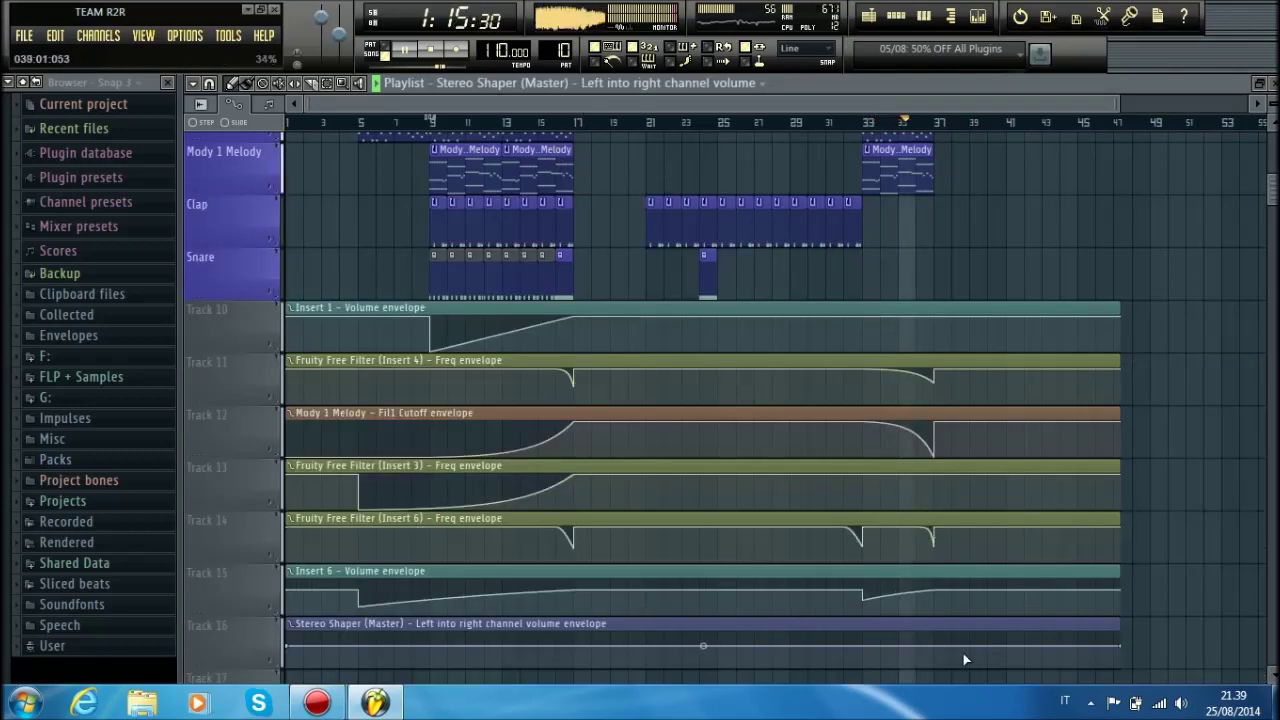
{"action": "right_click", "coordinate": [843, 628]}
{"action": "scroll", "coordinate": [824, 128], "scroll_direction": "down", "scroll_amount": 1}
{"action": "double_click", "coordinate": [910, 85]}
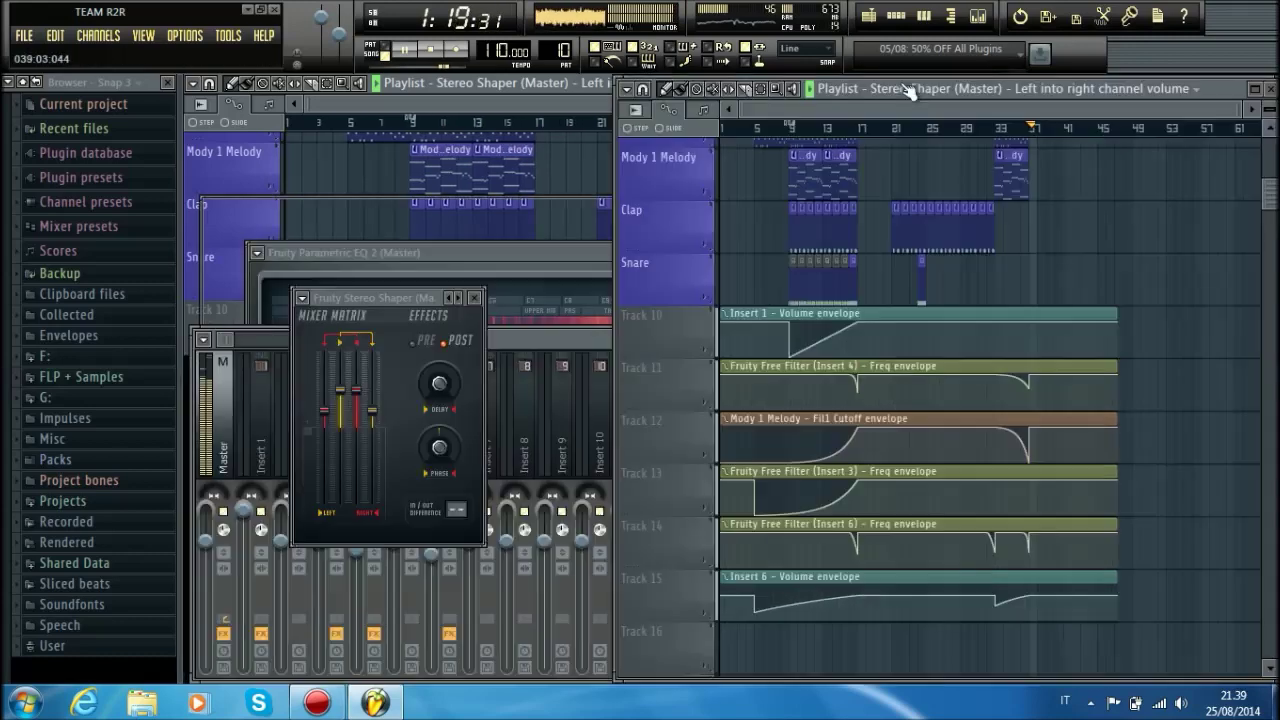
{"action": "left_click", "coordinate": [593, 129]}
{"action": "right_click", "coordinate": [279, 296]}
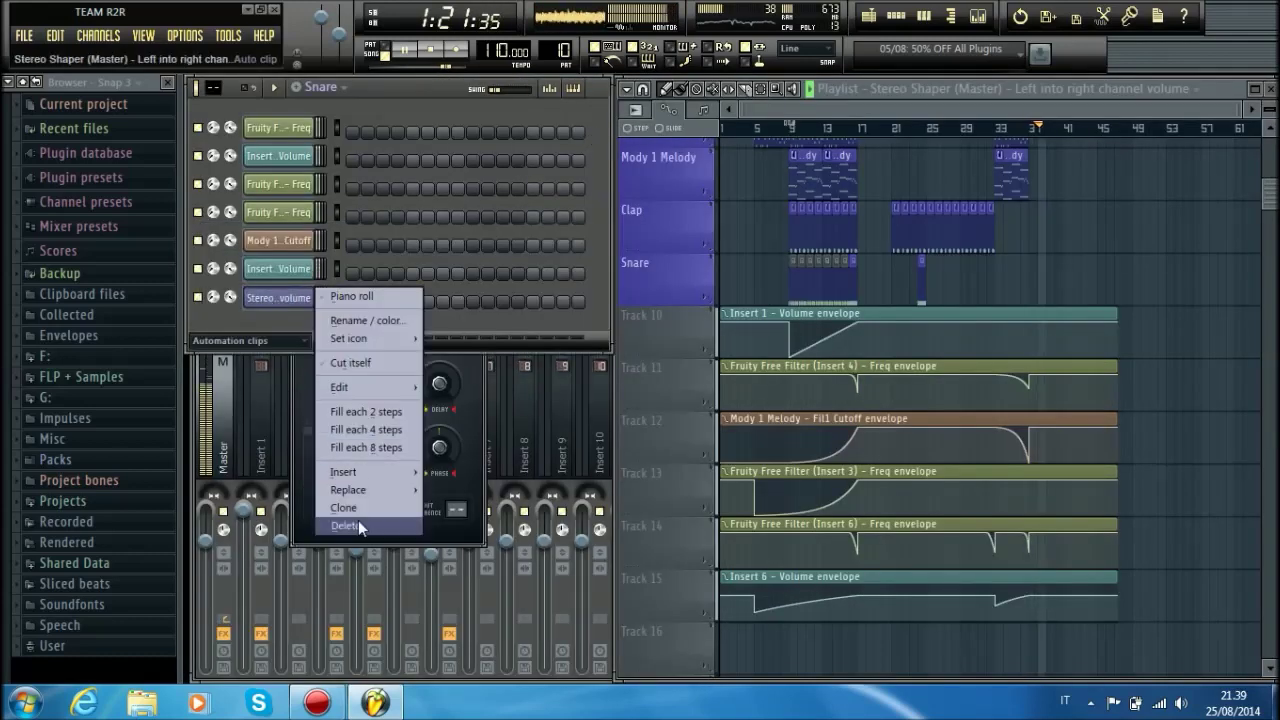
{"action": "left_click", "coordinate": [358, 520]}
{"action": "left_click", "coordinate": [735, 397]}
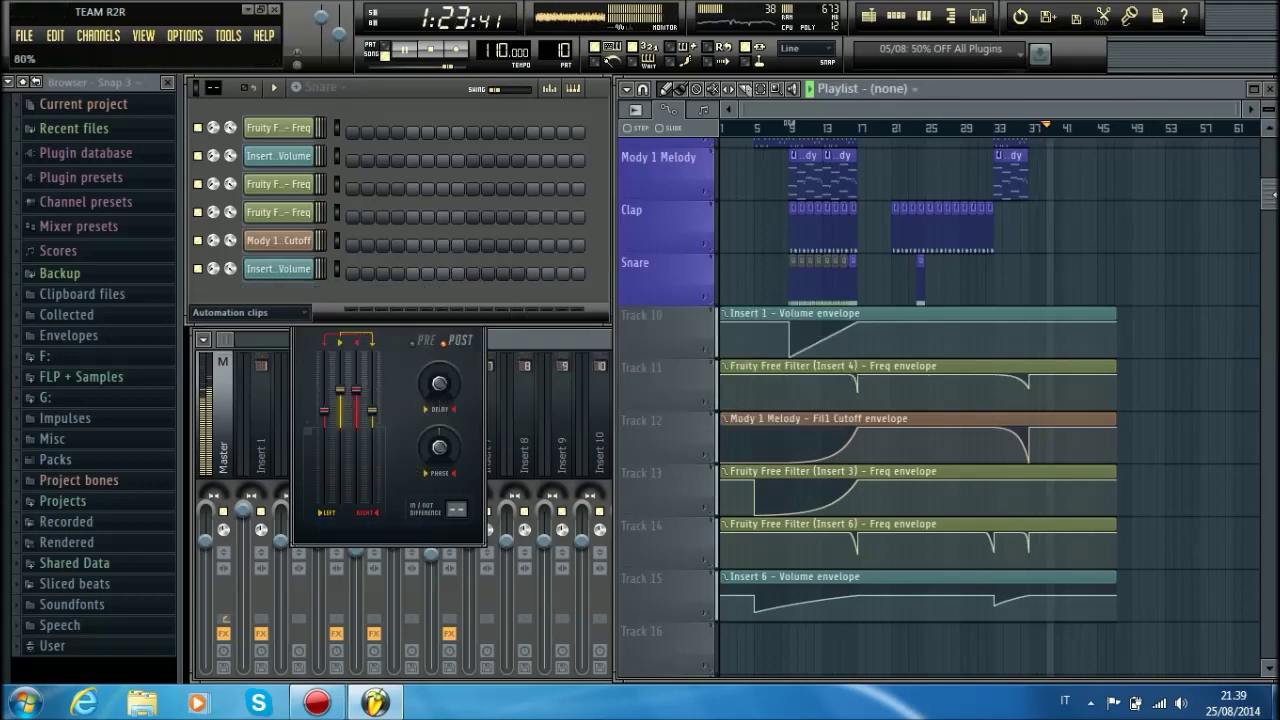
{"action": "left_click_drag", "start_coordinate": [1270, 195], "coordinate": [1268, 142]}
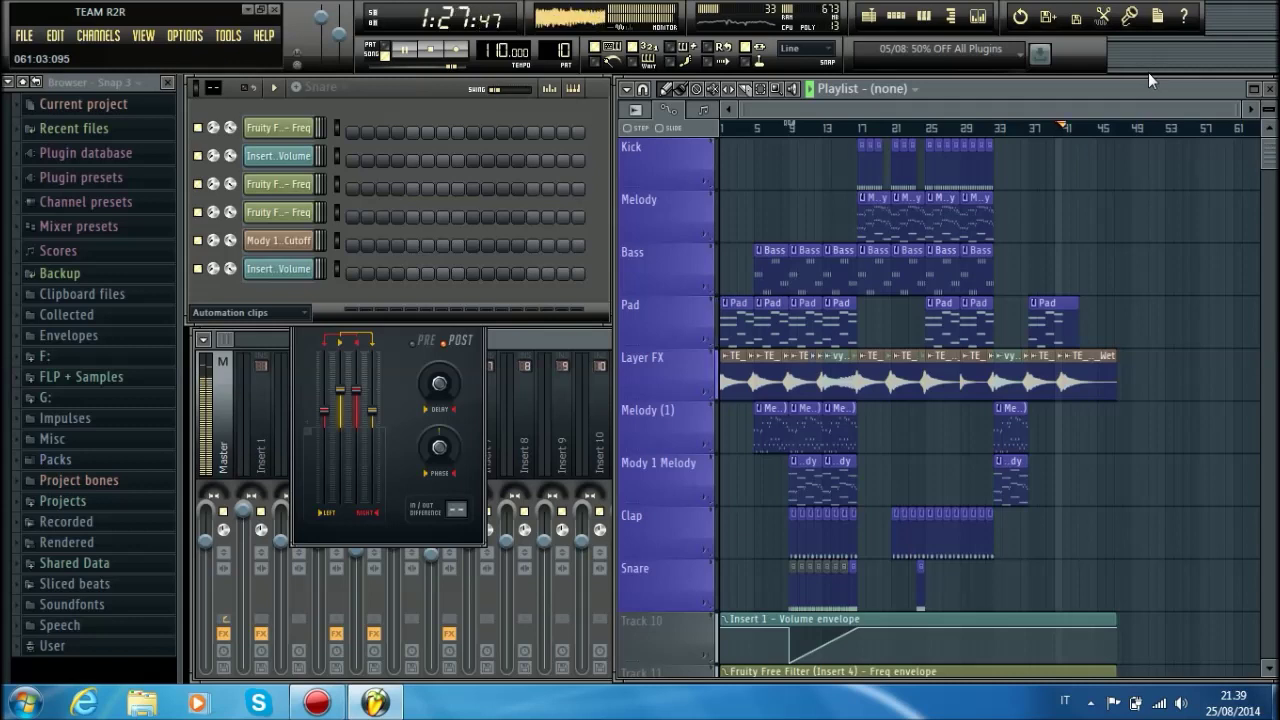